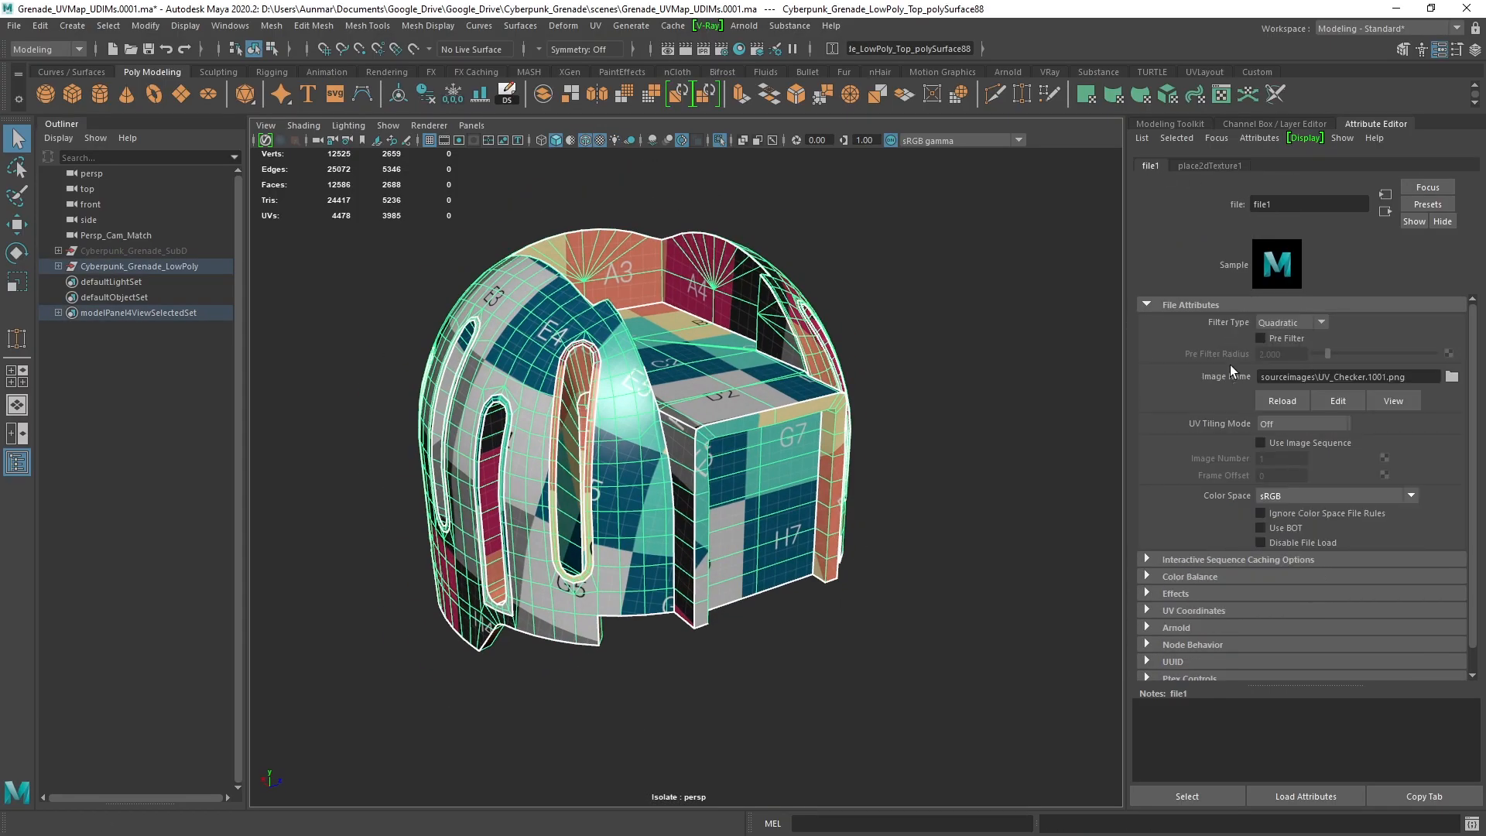
Change the UV tiling mode of the UV_Checker.1001.png file texture
{"action": "left_click", "coordinate": [1273, 424]}
{"action": "left_click", "coordinate": [1292, 499]}
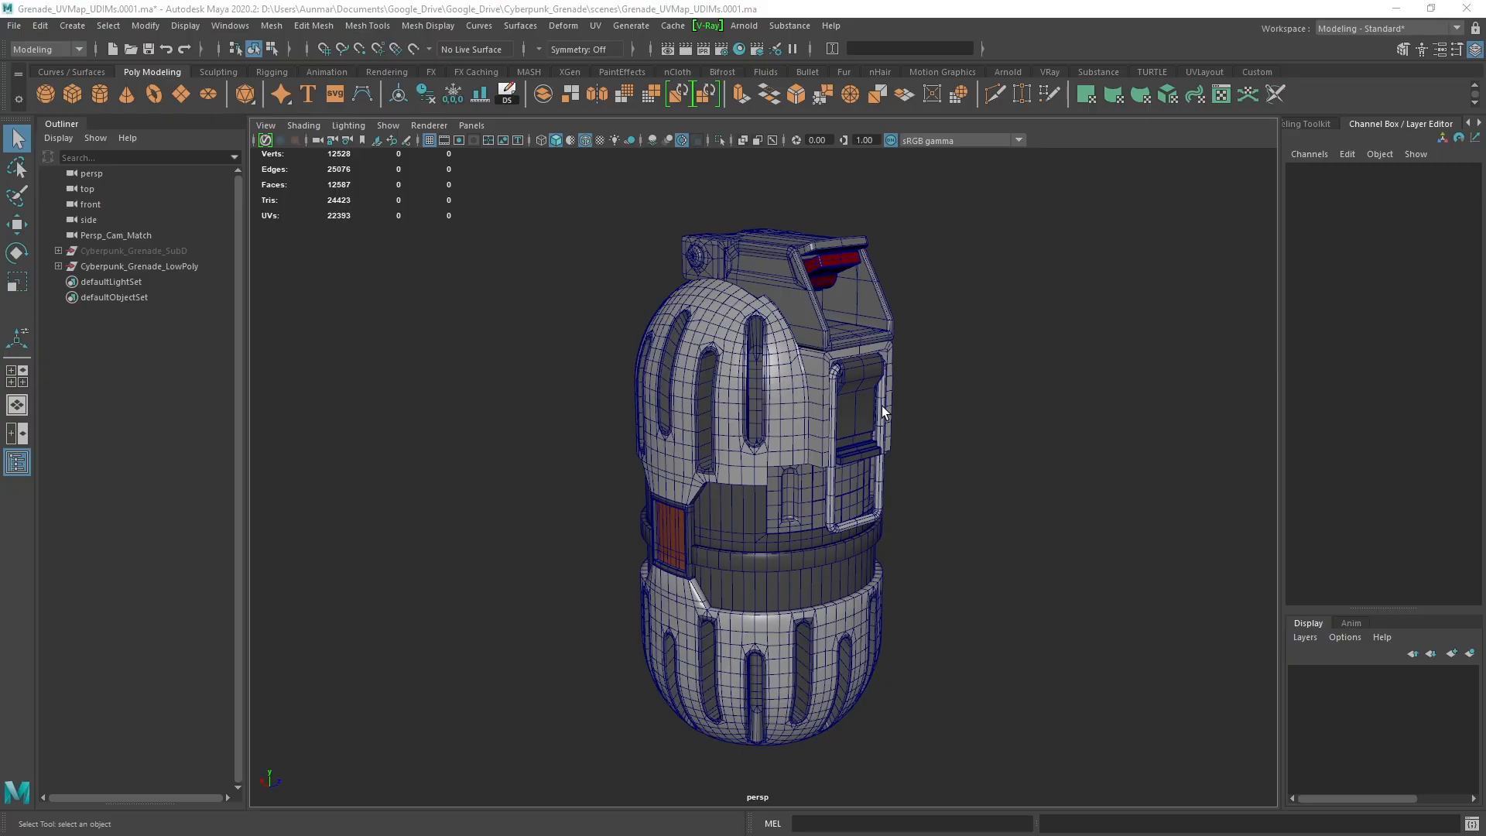
Select the grenade's domed top shell and examine the low-poly model from several angles
{"action": "scroll", "coordinate": [873, 445], "scroll_direction": "up", "scroll_amount": 3}
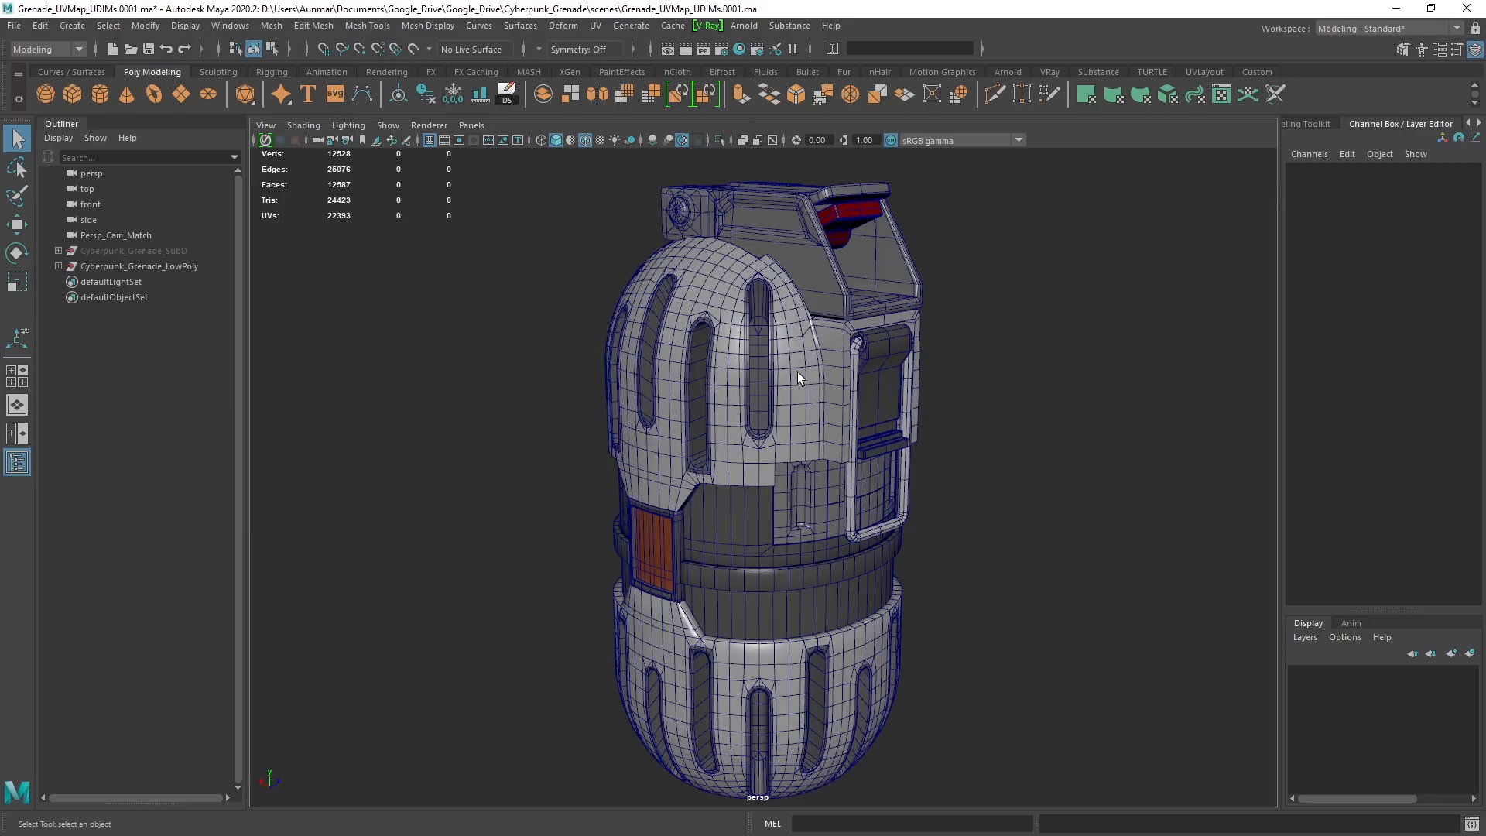
{"action": "mouse_move", "coordinate": [800, 390]}
{"action": "left_mouse_down", "text": "alt"}
{"action": "mouse_move", "coordinate": [977, 456]}
{"action": "mouse_move", "coordinate": [939, 457]}
{"action": "mouse_move", "coordinate": [787, 385]}
{"action": "left_mouse_up", "text": "alt"}
{"action": "left_click_drag", "start_coordinate": [911, 373], "coordinate": [853, 375], "text": "alt"}
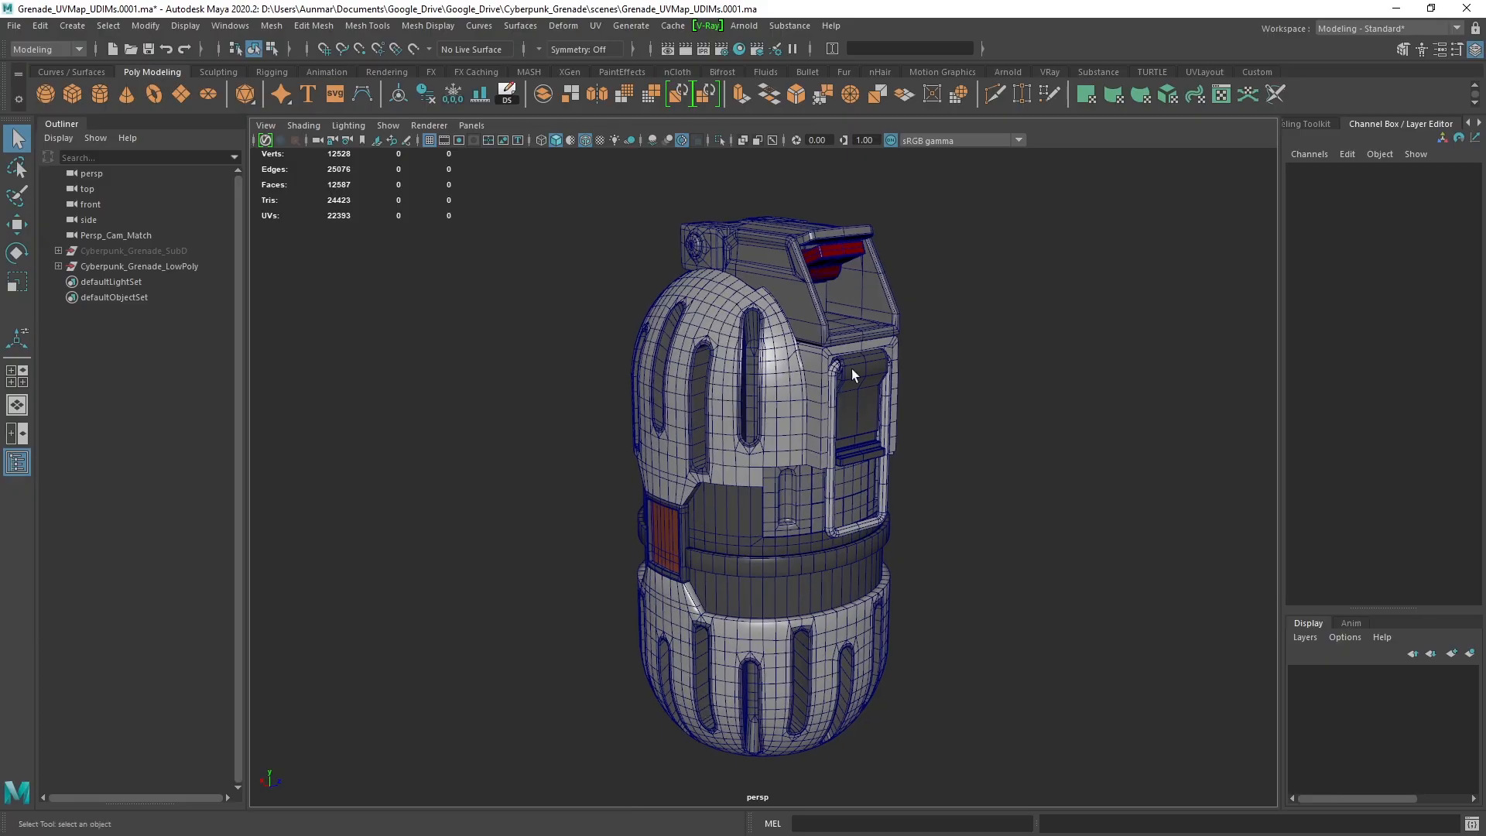
{"action": "left_click", "coordinate": [716, 304]}
{"action": "left_click_drag", "start_coordinate": [985, 448], "coordinate": [996, 452], "text": "alt"}
{"action": "left_click_drag", "start_coordinate": [808, 497], "coordinate": [949, 495], "text": "alt"}
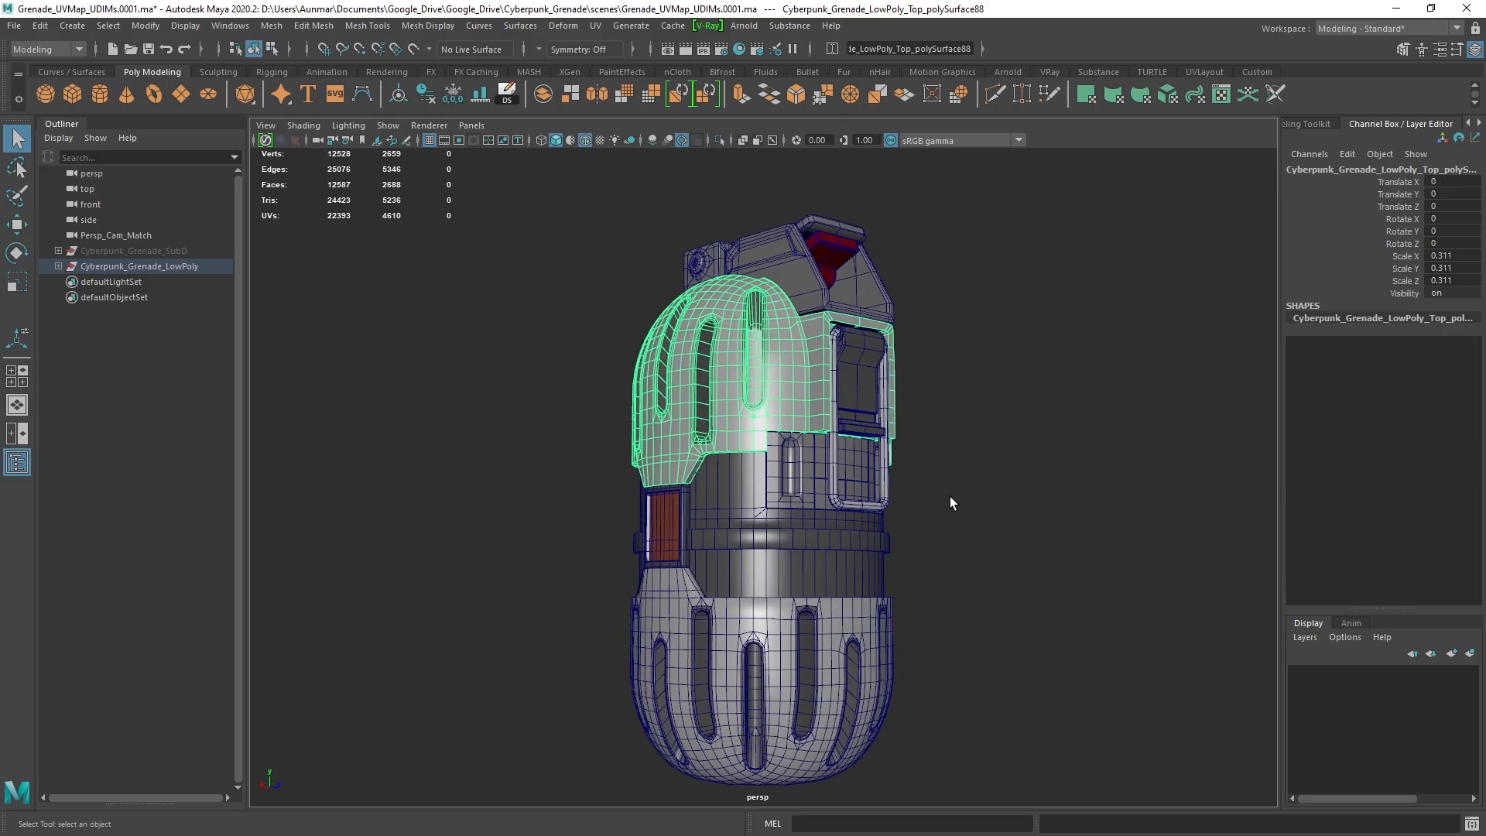
{"action": "left_click_drag", "start_coordinate": [771, 673], "coordinate": [800, 328], "text": "alt"}
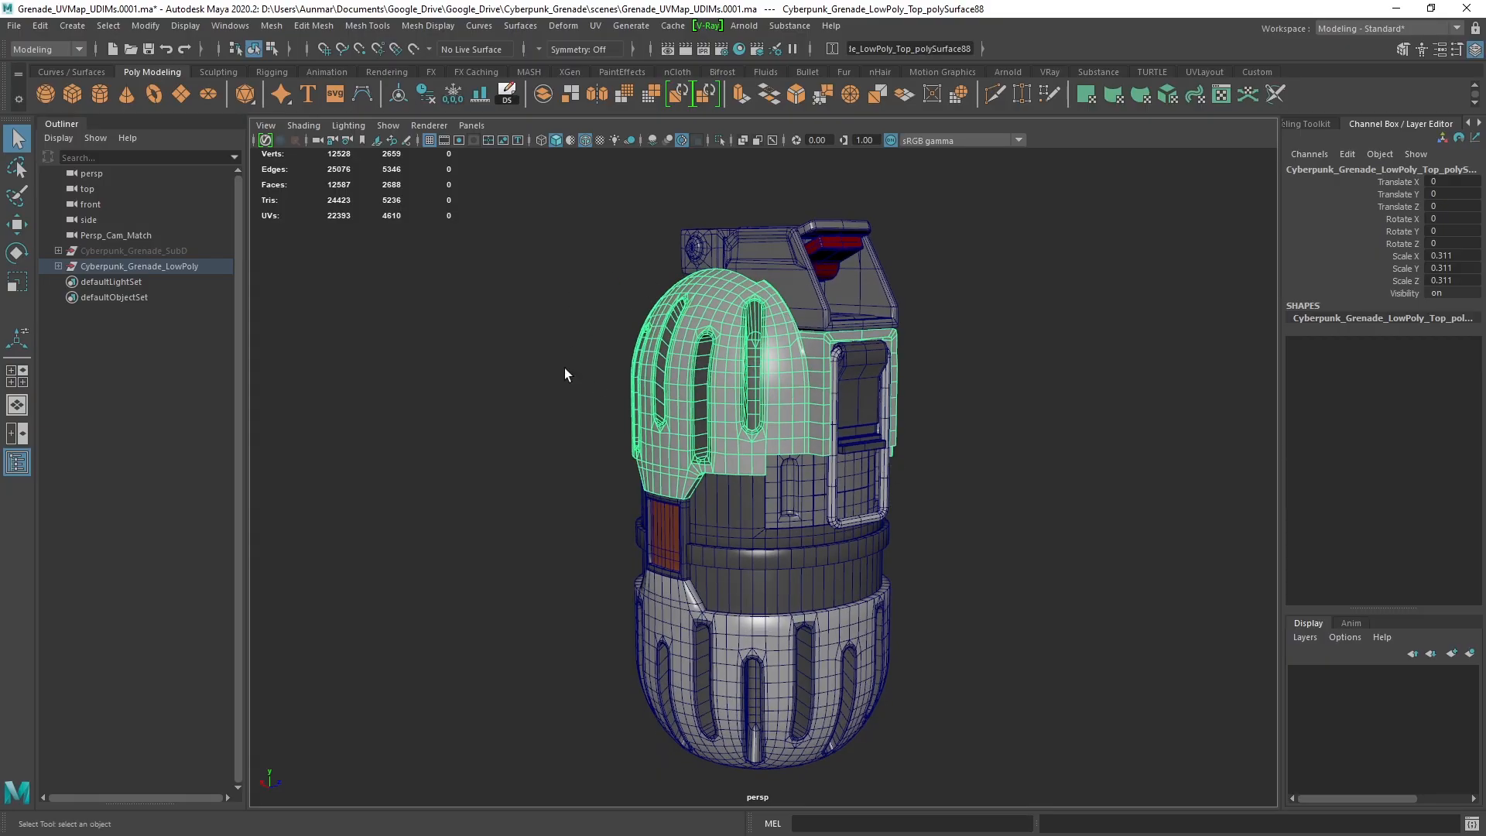
{"action": "left_click_drag", "start_coordinate": [749, 693], "coordinate": [838, 520], "text": "alt"}
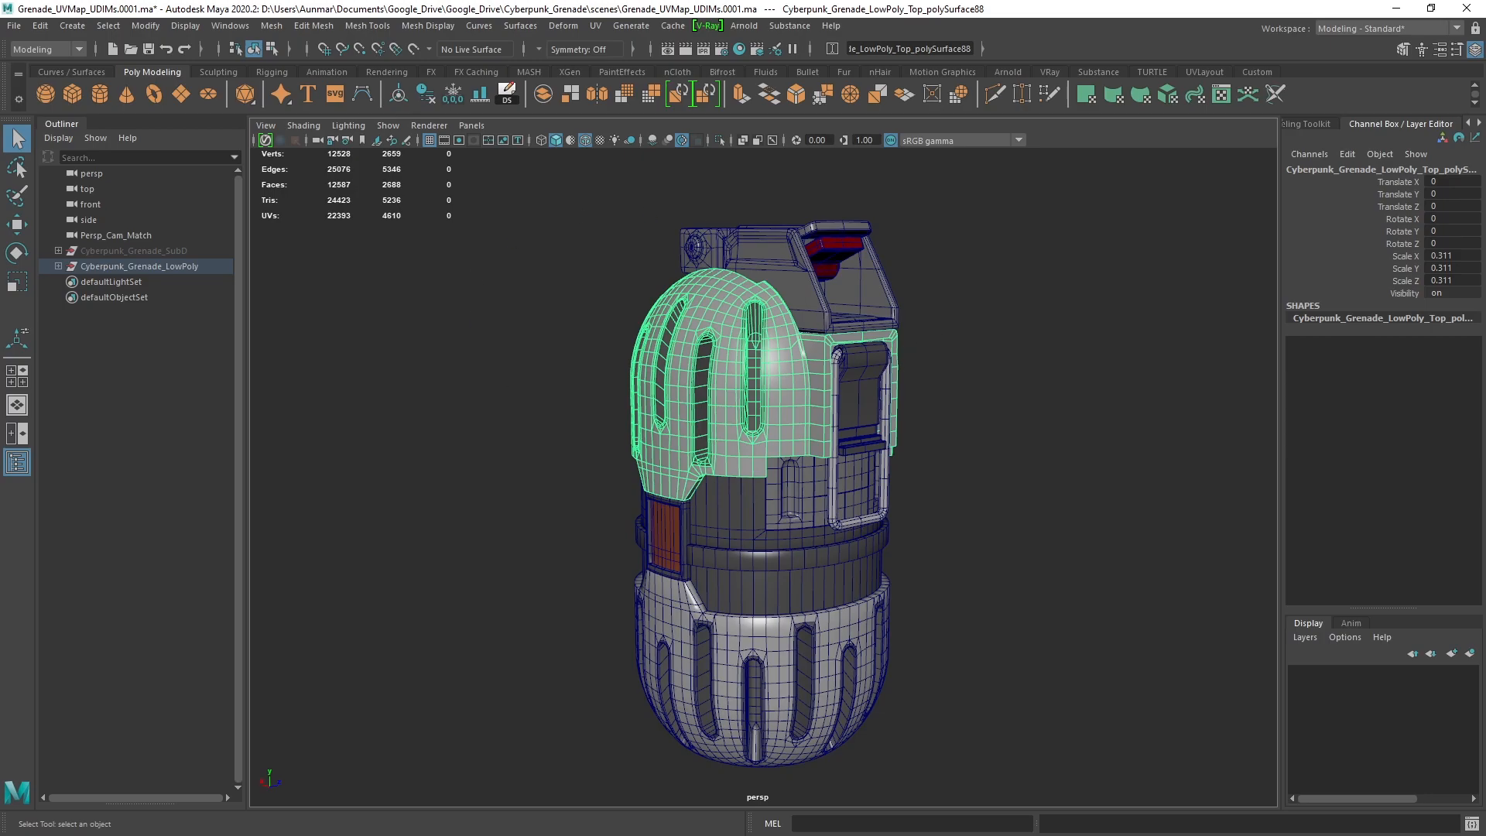
{"action": "left_click_drag", "start_coordinate": [684, 435], "coordinate": [870, 426], "text": "alt"}
Isolate the domed top shell for a look at its full shape, and return to the complete grenade
{"action": "key", "text": "ctrl+1"}
{"action": "left_click", "coordinate": [1009, 317]}
{"action": "left_click_drag", "start_coordinate": [1010, 318], "coordinate": [1008, 349], "text": "alt"}
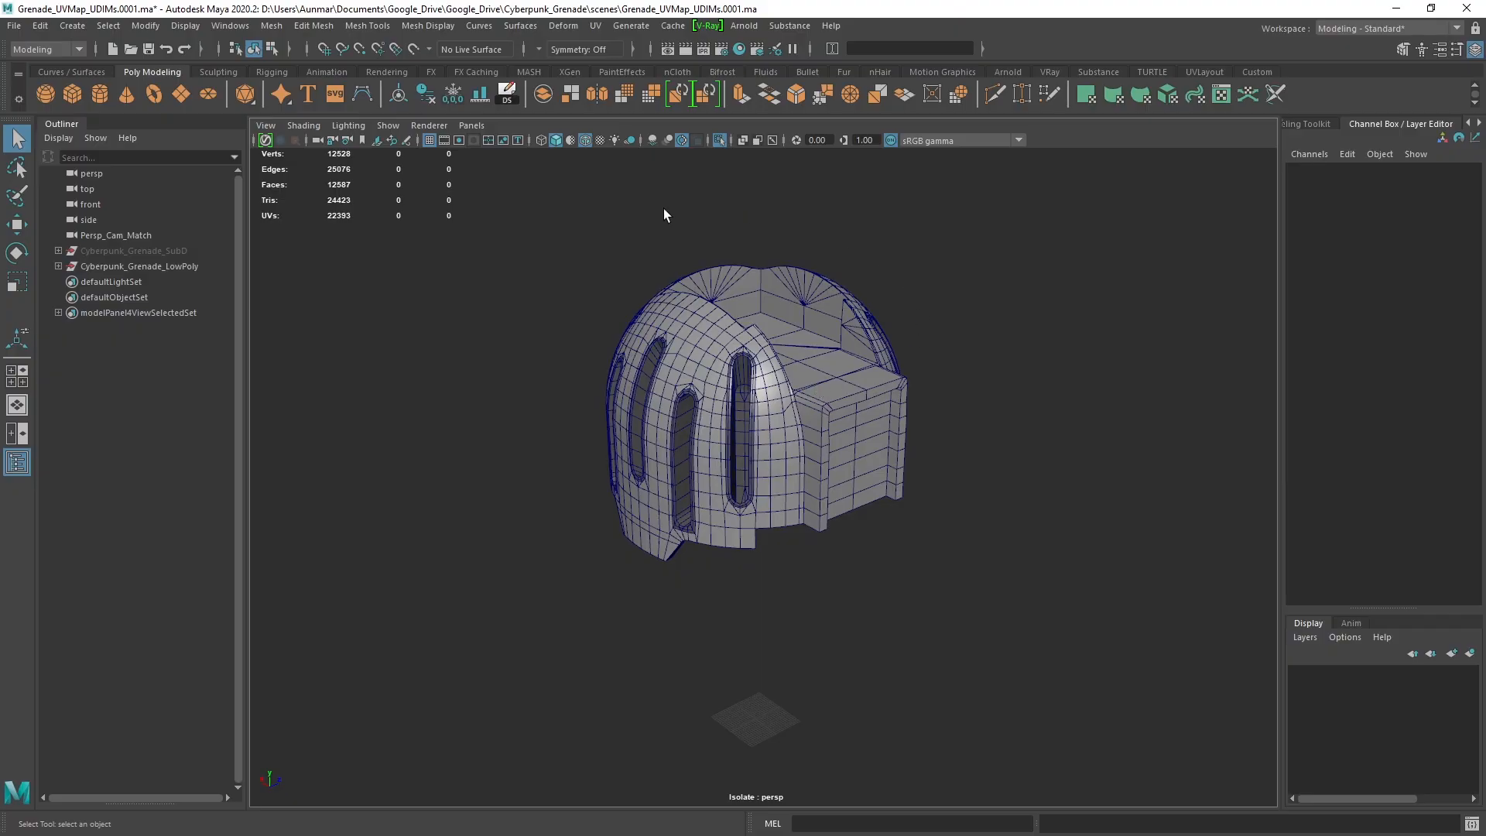
{"action": "left_click", "coordinate": [857, 357]}
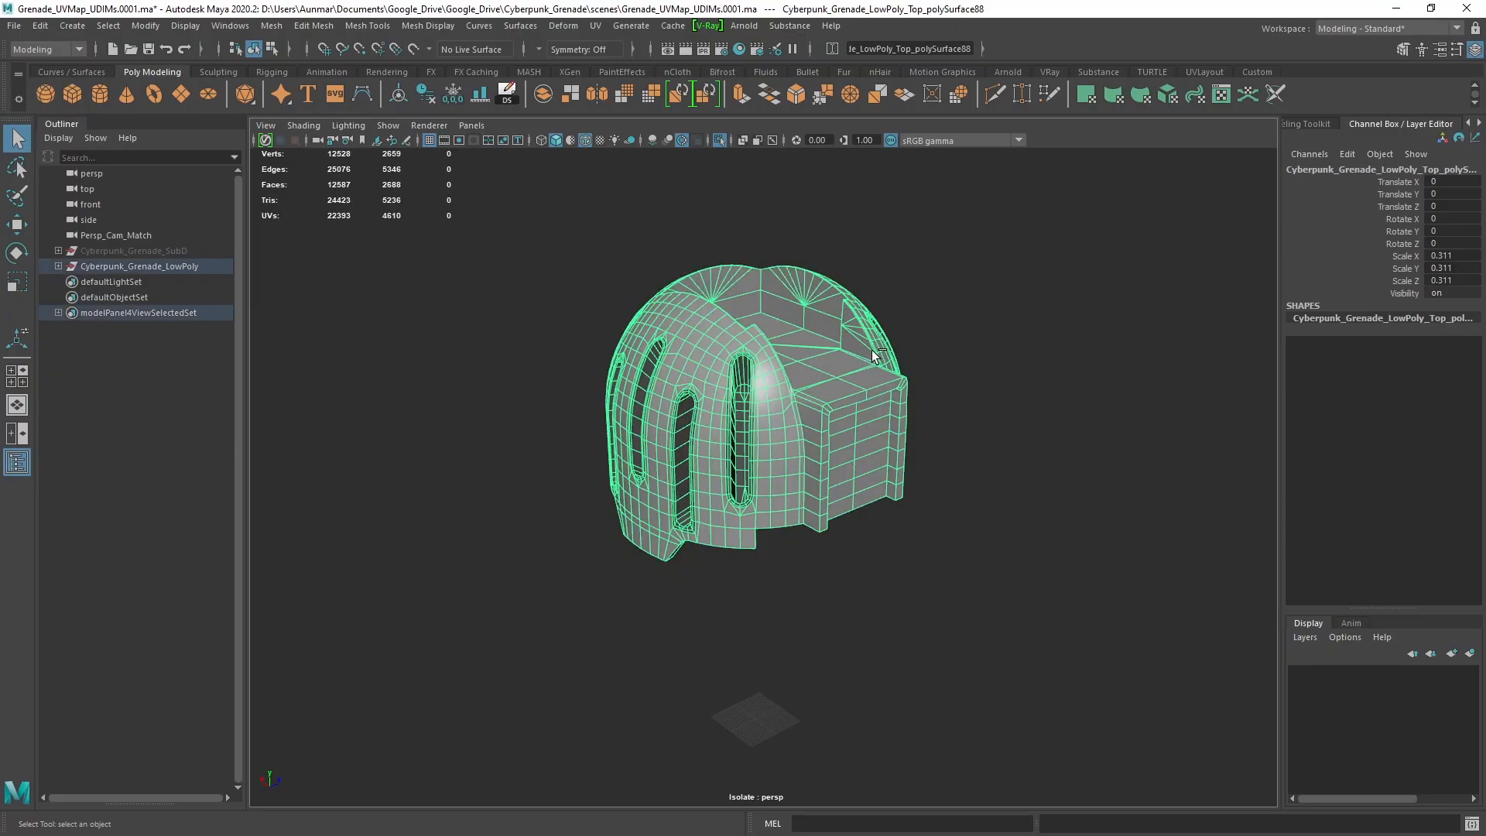
{"action": "key", "text": "ctrl+1"}
Select all the grenade meshes, freeze their transformations and delete their construction history
{"action": "left_click_drag", "start_coordinate": [1046, 193], "coordinate": [511, 797]}
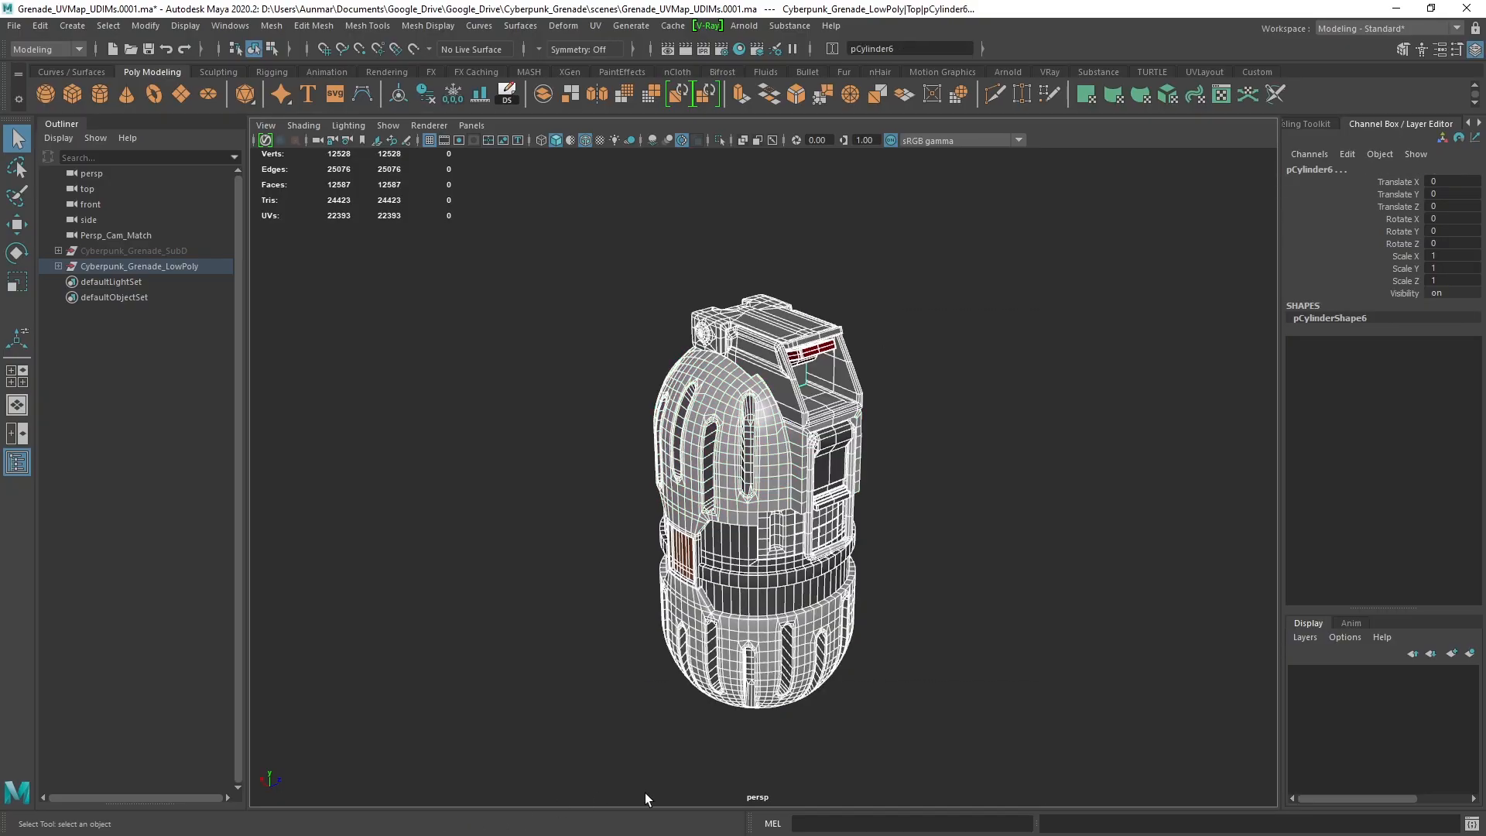
{"action": "middle_click_drag", "start_coordinate": [947, 423], "coordinate": [960, 411], "text": "alt"}
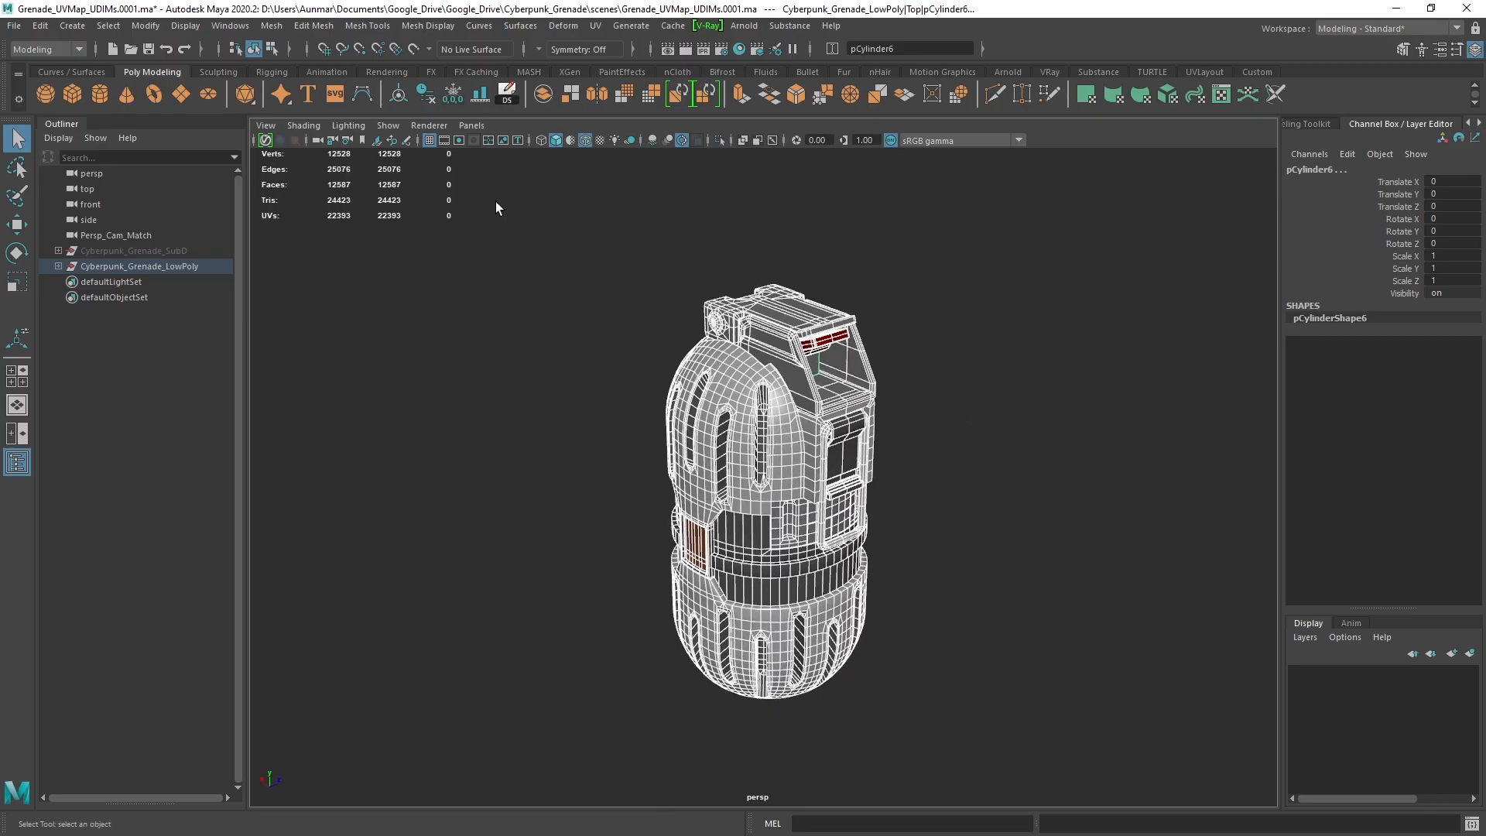
{"action": "left_click", "coordinate": [453, 96]}
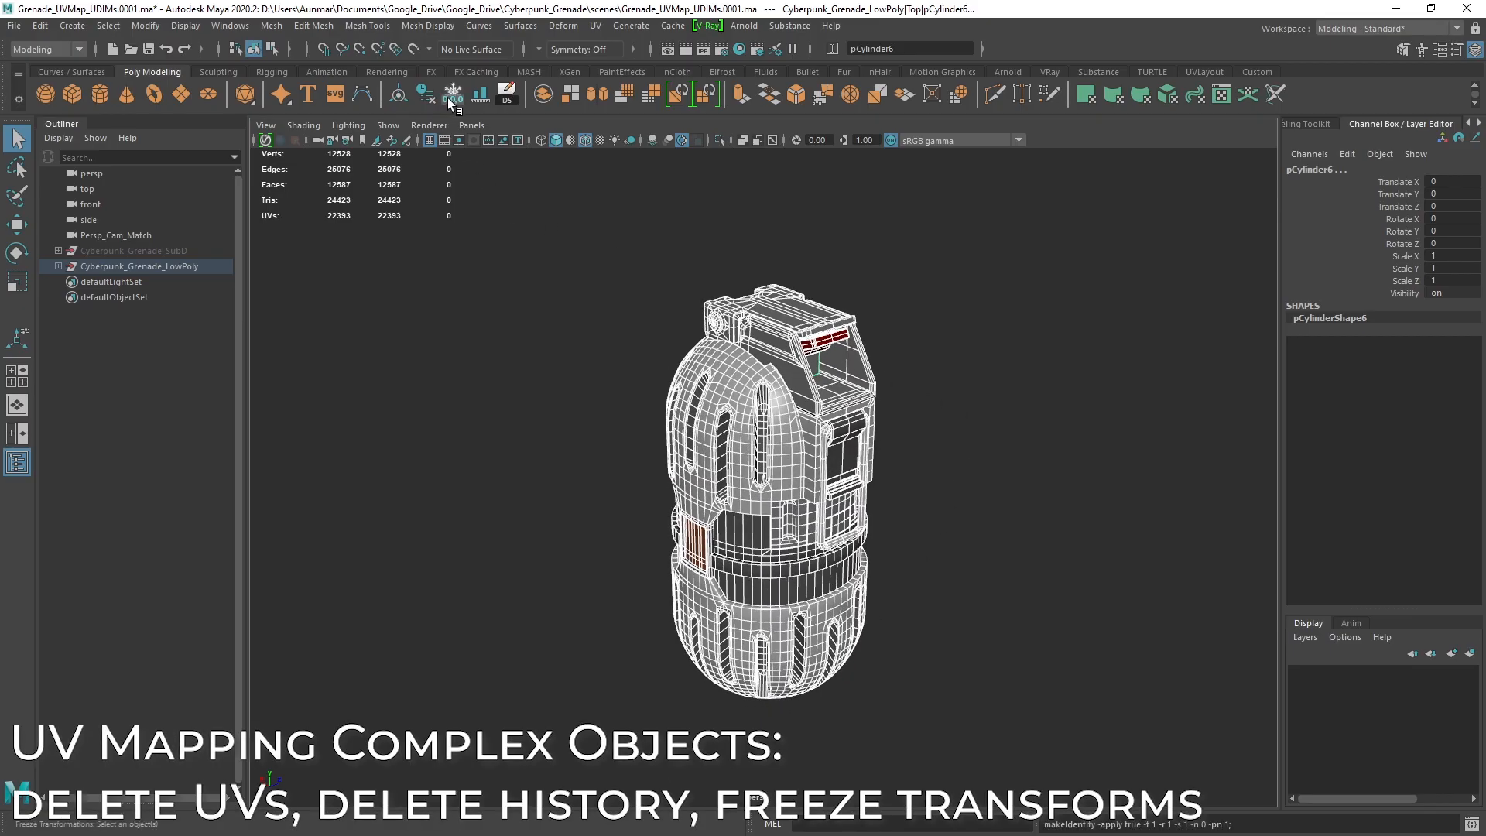
{"action": "left_click", "coordinate": [428, 99]}
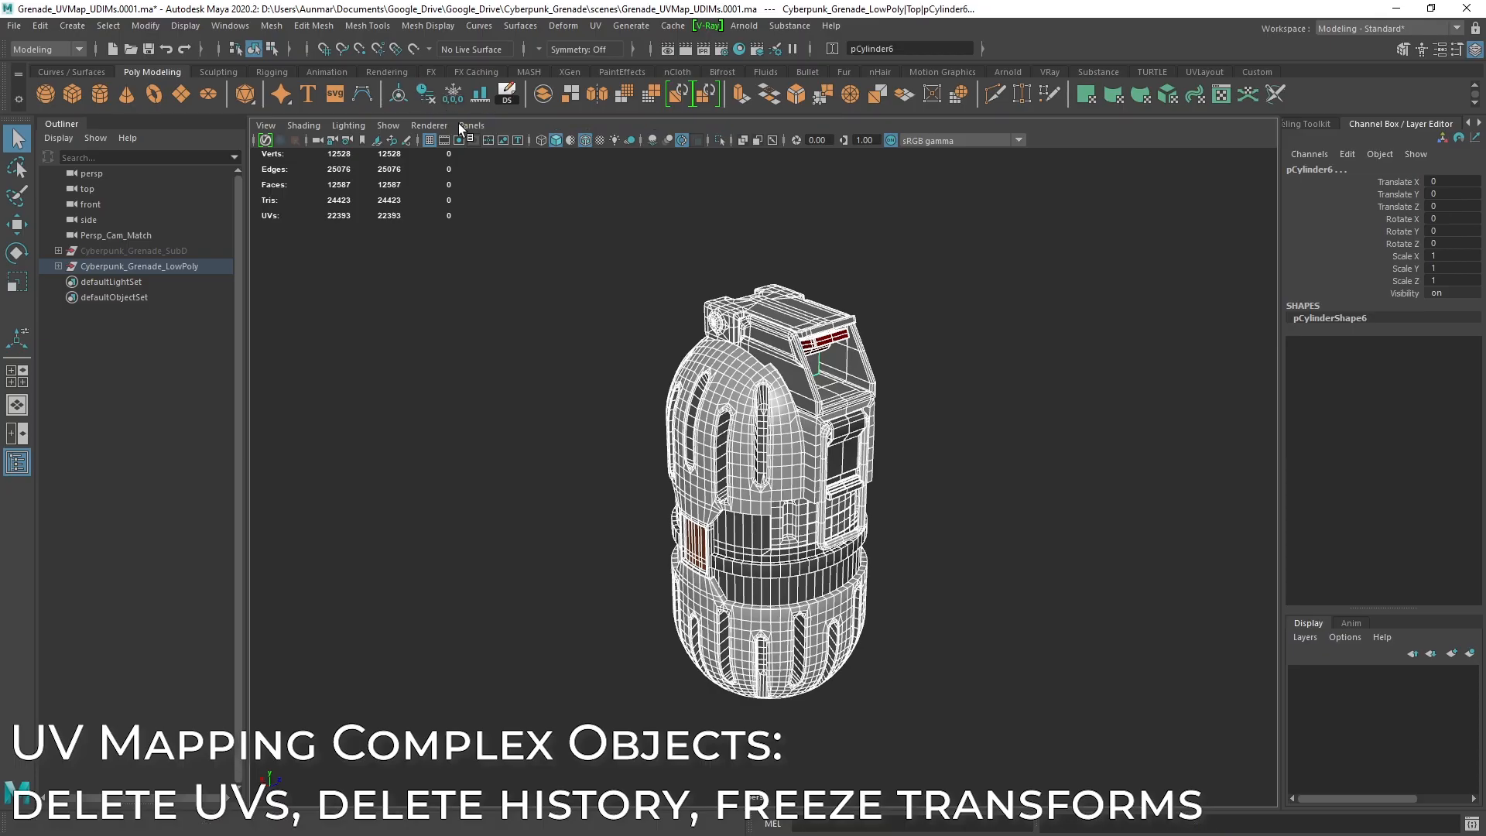
Open the UV Editor beside the model and delete the existing UVs of all selected grenade meshes
{"action": "scroll", "coordinate": [805, 288], "scroll_direction": "up", "scroll_amount": 1}
{"action": "scroll", "coordinate": [918, 370], "scroll_direction": "up", "scroll_amount": 2}
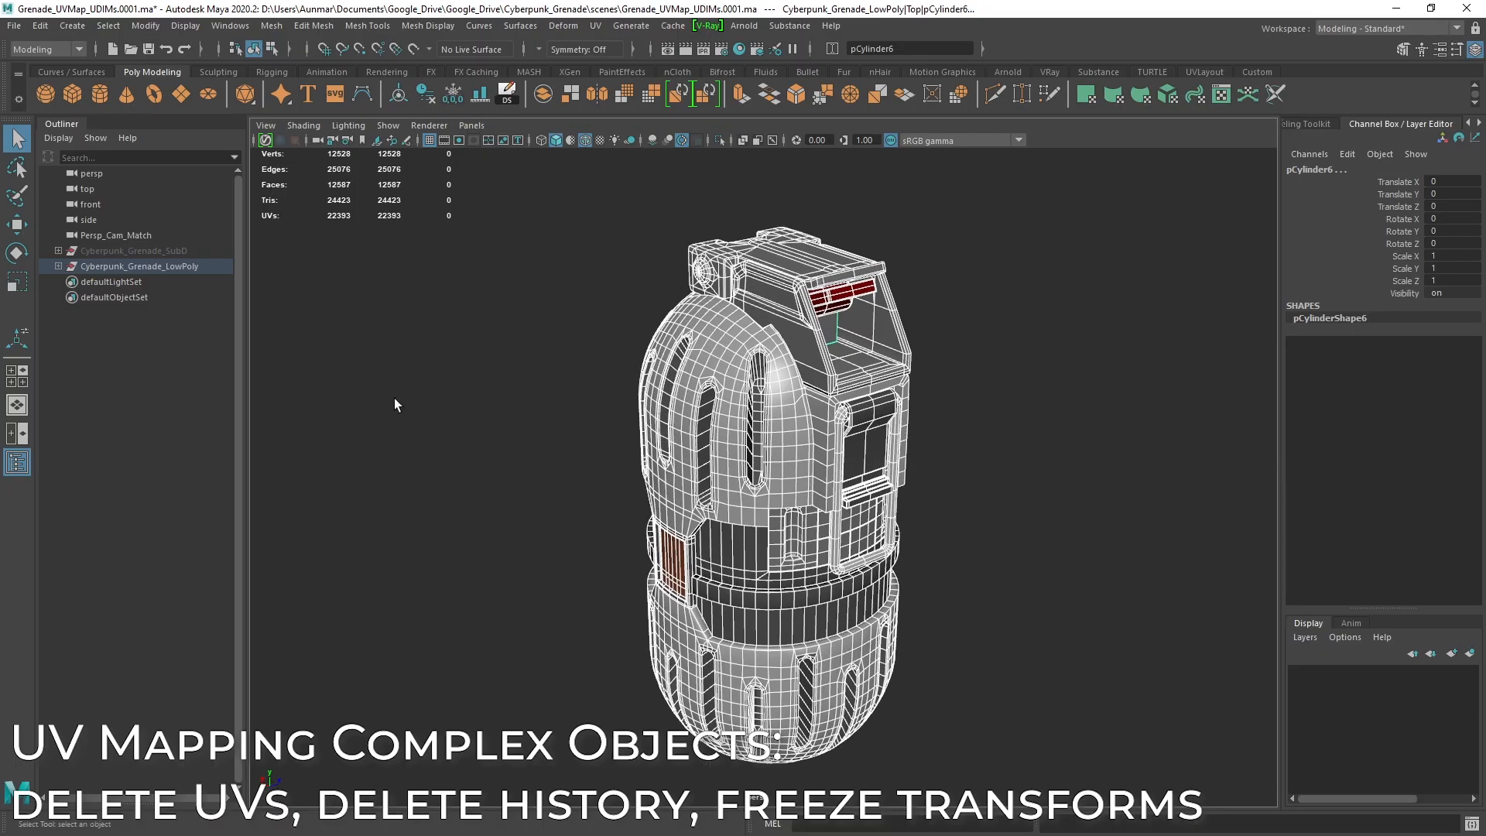
{"action": "left_click_drag", "start_coordinate": [911, 379], "coordinate": [896, 378], "text": "alt"}
{"action": "left_click", "coordinate": [595, 25]}
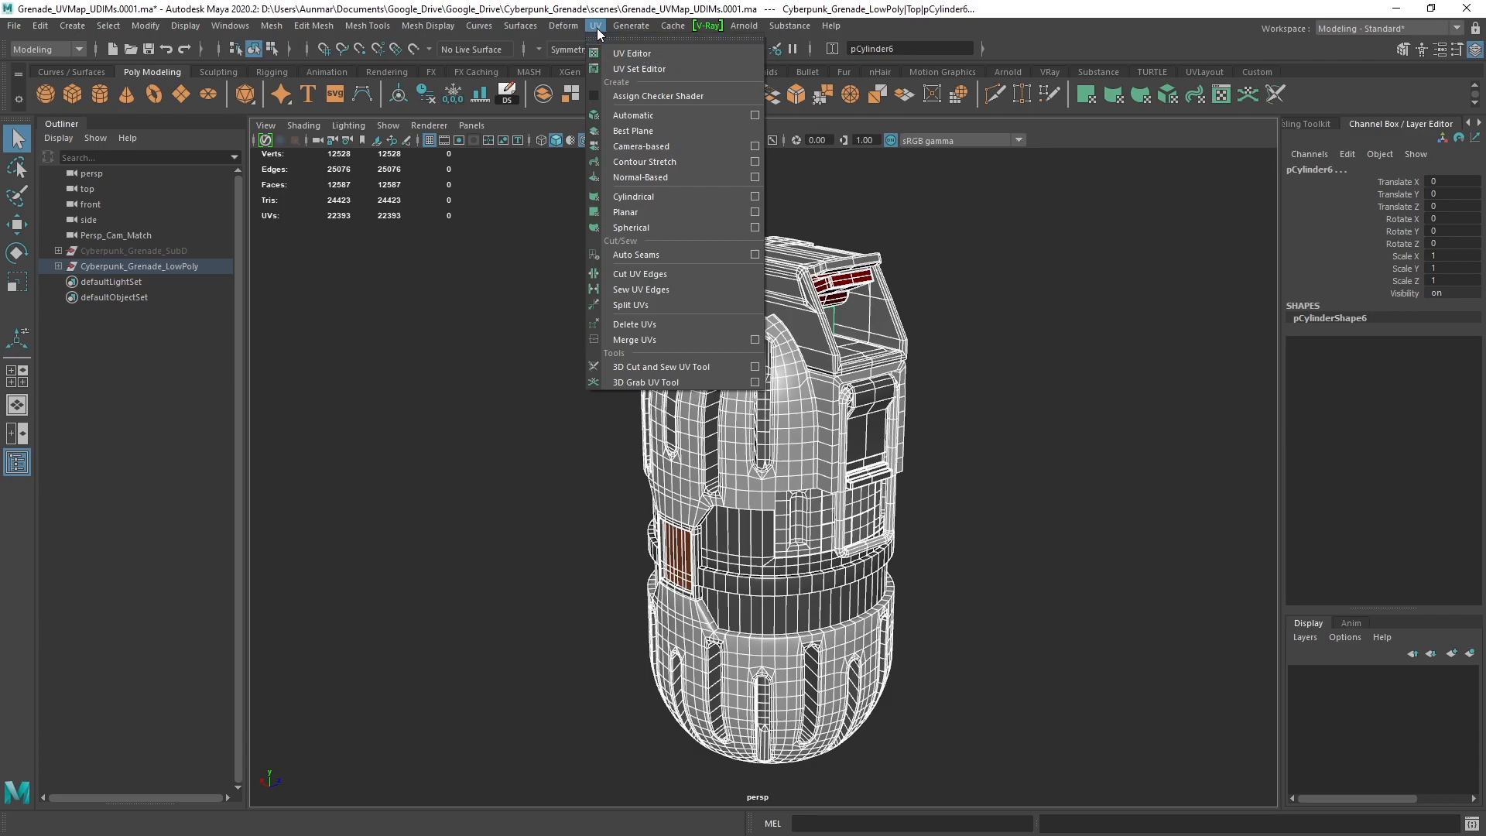
{"action": "left_click", "coordinate": [628, 53]}
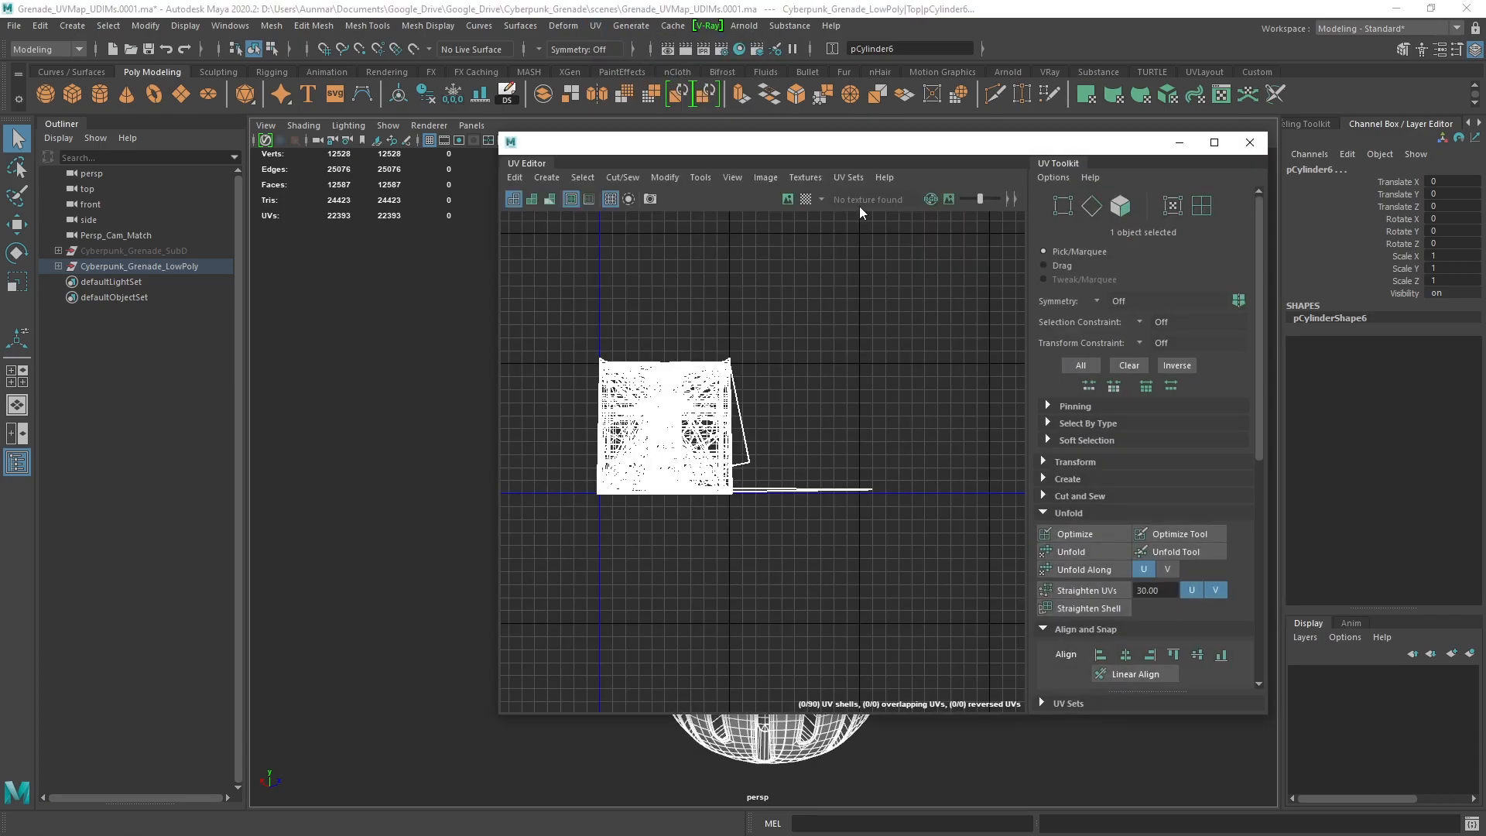
{"action": "left_click_drag", "start_coordinate": [846, 153], "coordinate": [1091, 157]}
{"action": "middle_click_drag", "start_coordinate": [613, 371], "coordinate": [478, 369], "text": "alt"}
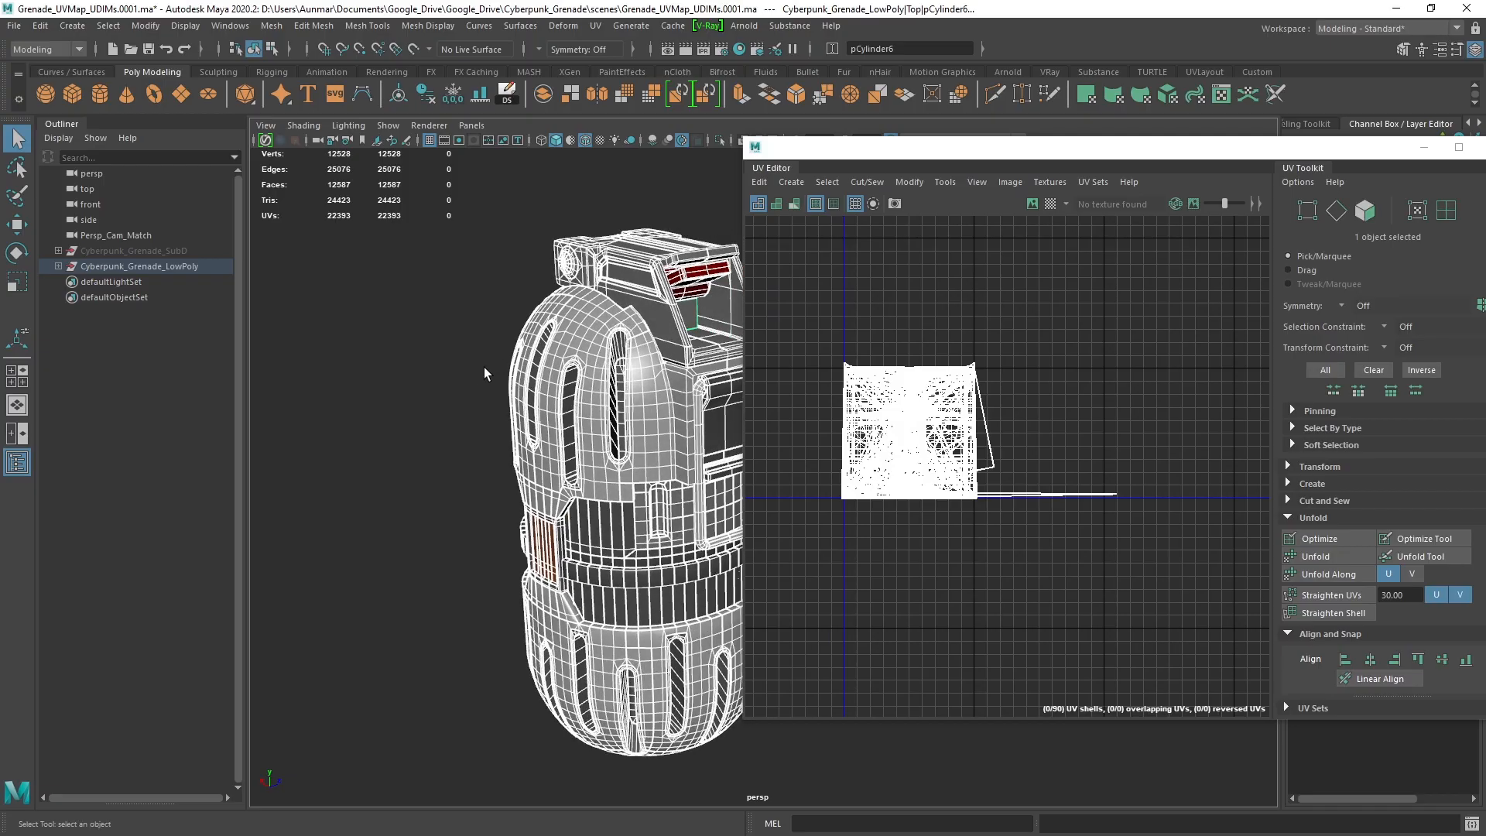
{"action": "left_click_drag", "start_coordinate": [518, 352], "coordinate": [619, 352], "text": "alt"}
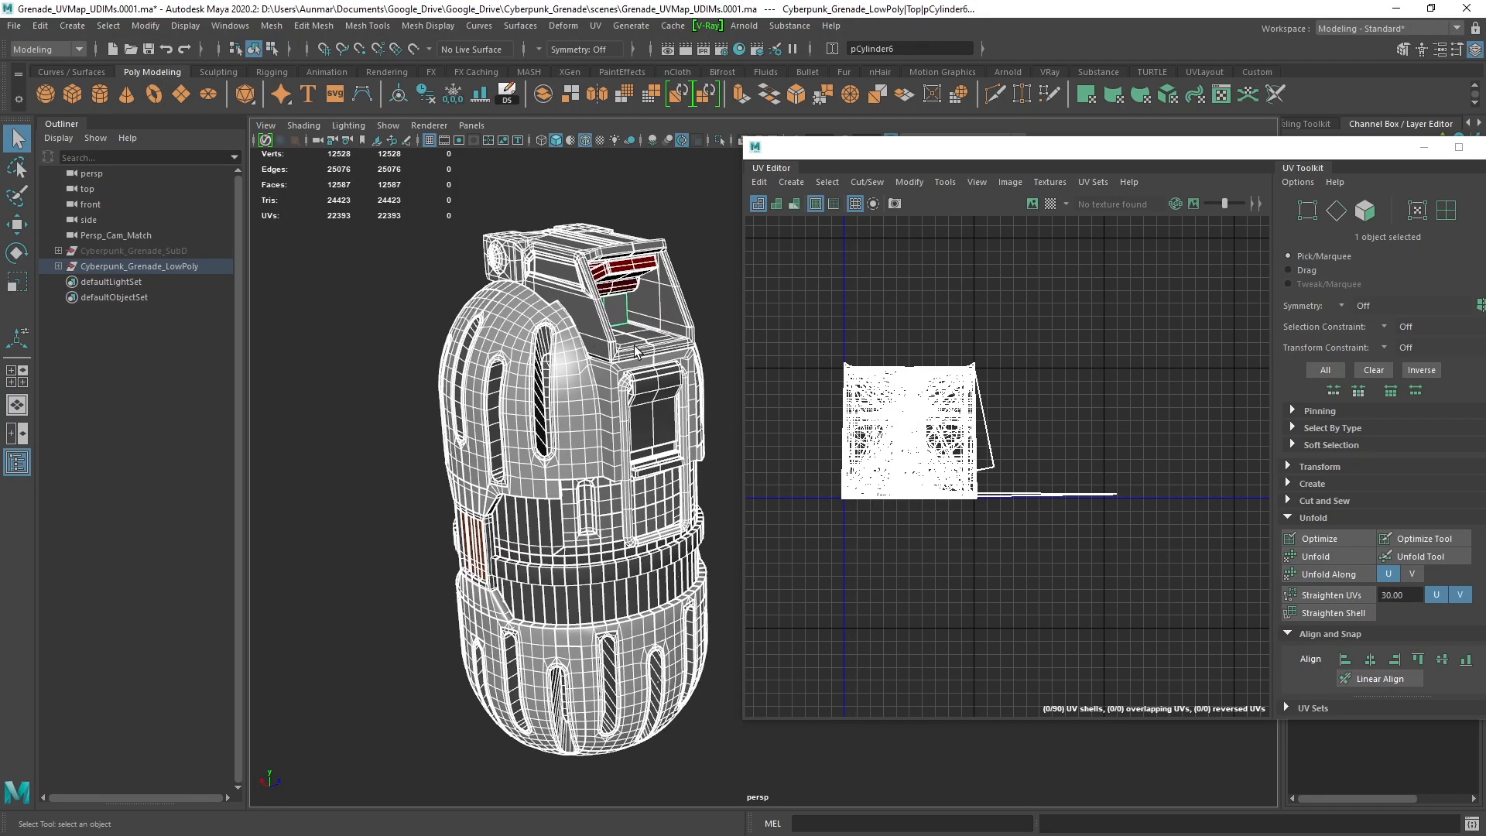
{"action": "left_click", "coordinate": [757, 185]}
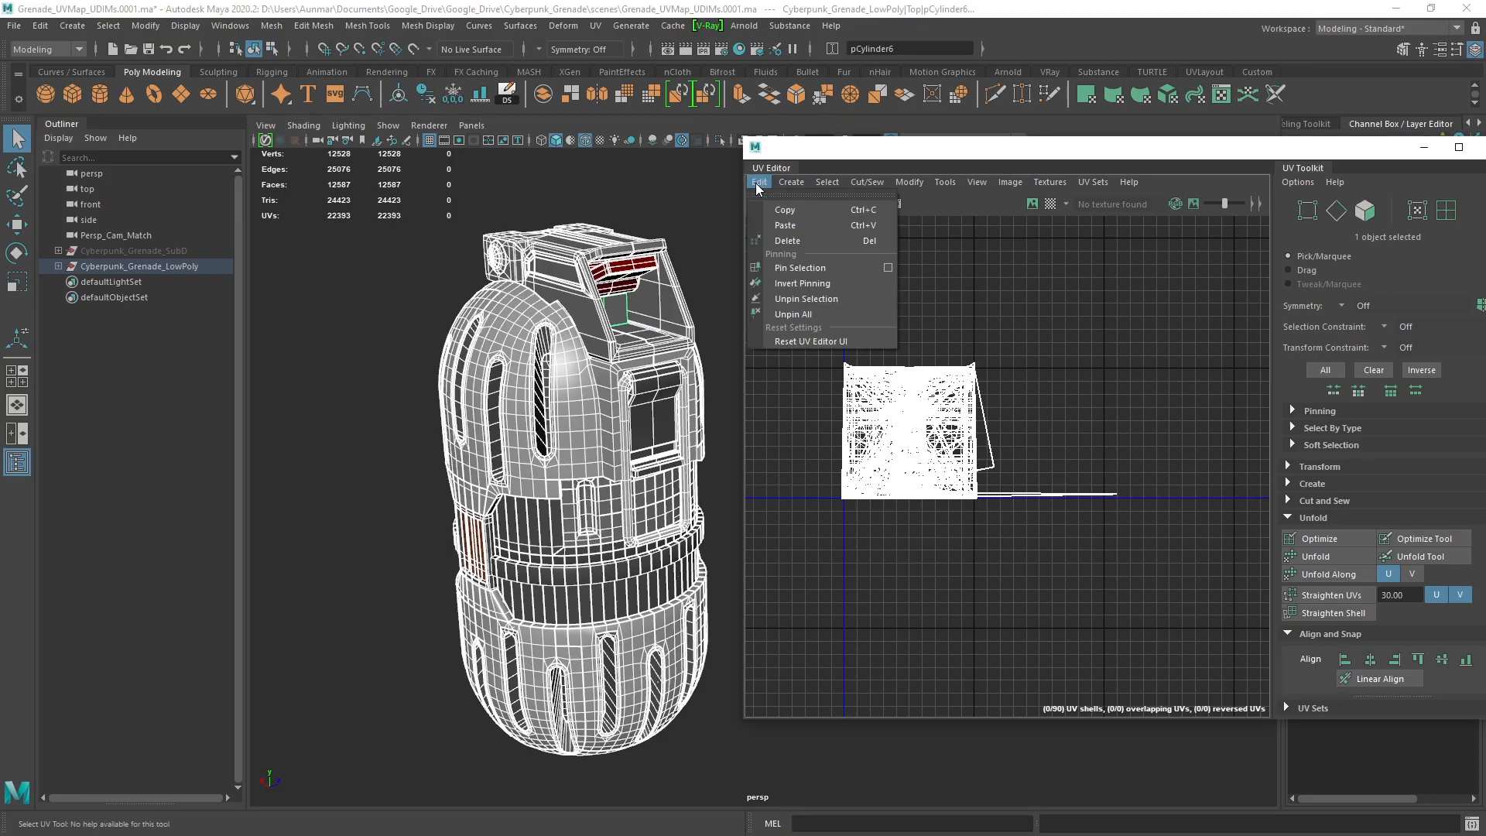
{"action": "left_click", "coordinate": [801, 241]}
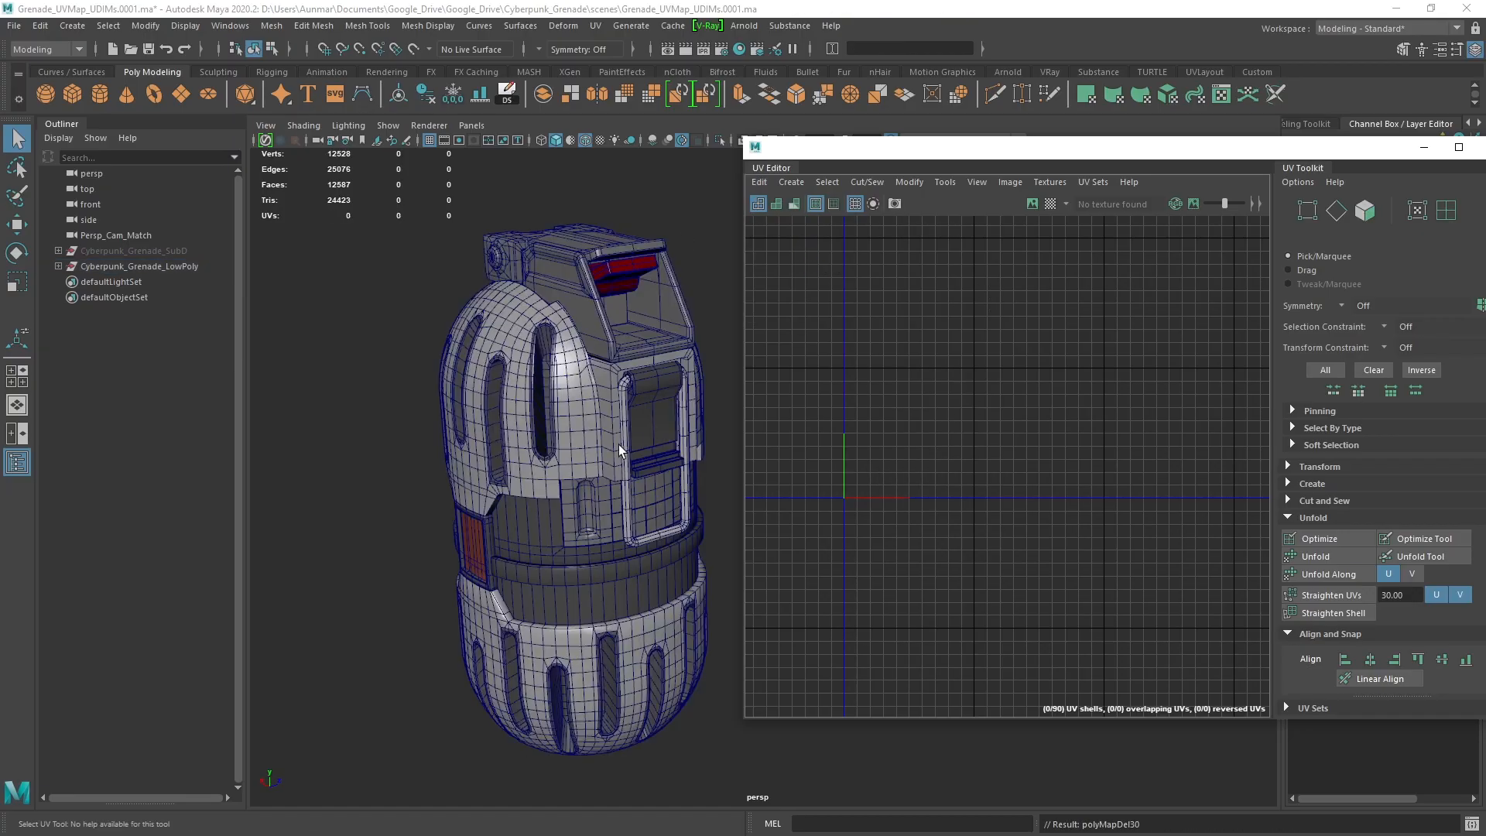
Check several individual grenade parts in the UV Editor for leftover UVs
{"action": "left_click", "coordinate": [544, 366]}
{"action": "left_click", "coordinate": [587, 281]}
{"action": "left_click", "coordinate": [609, 258]}
{"action": "left_click", "coordinate": [637, 273]}
{"action": "left_click", "coordinate": [678, 465]}
{"action": "left_click", "coordinate": [594, 605]}
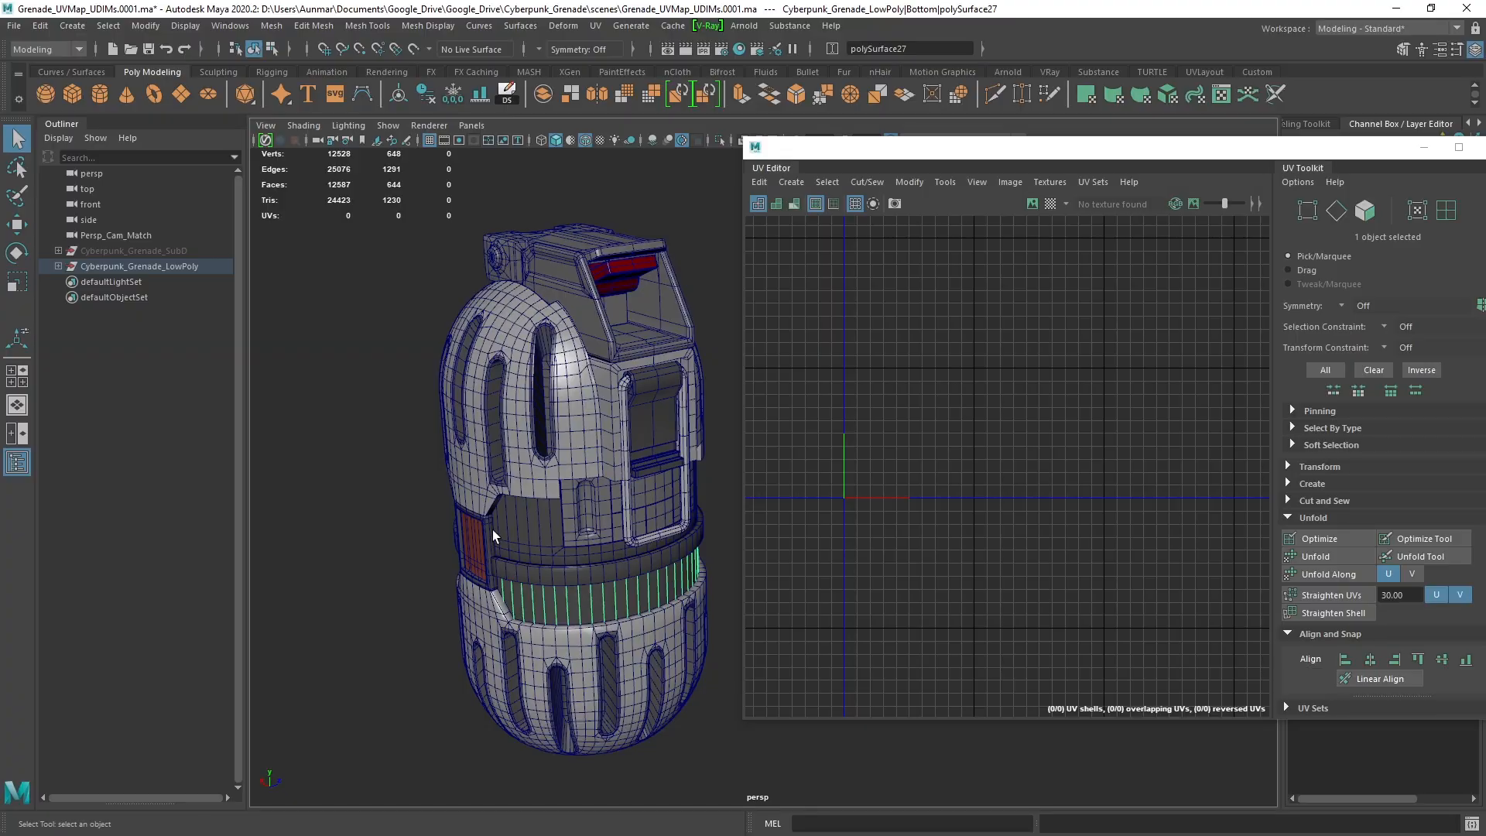
{"action": "left_click", "coordinate": [490, 534]}
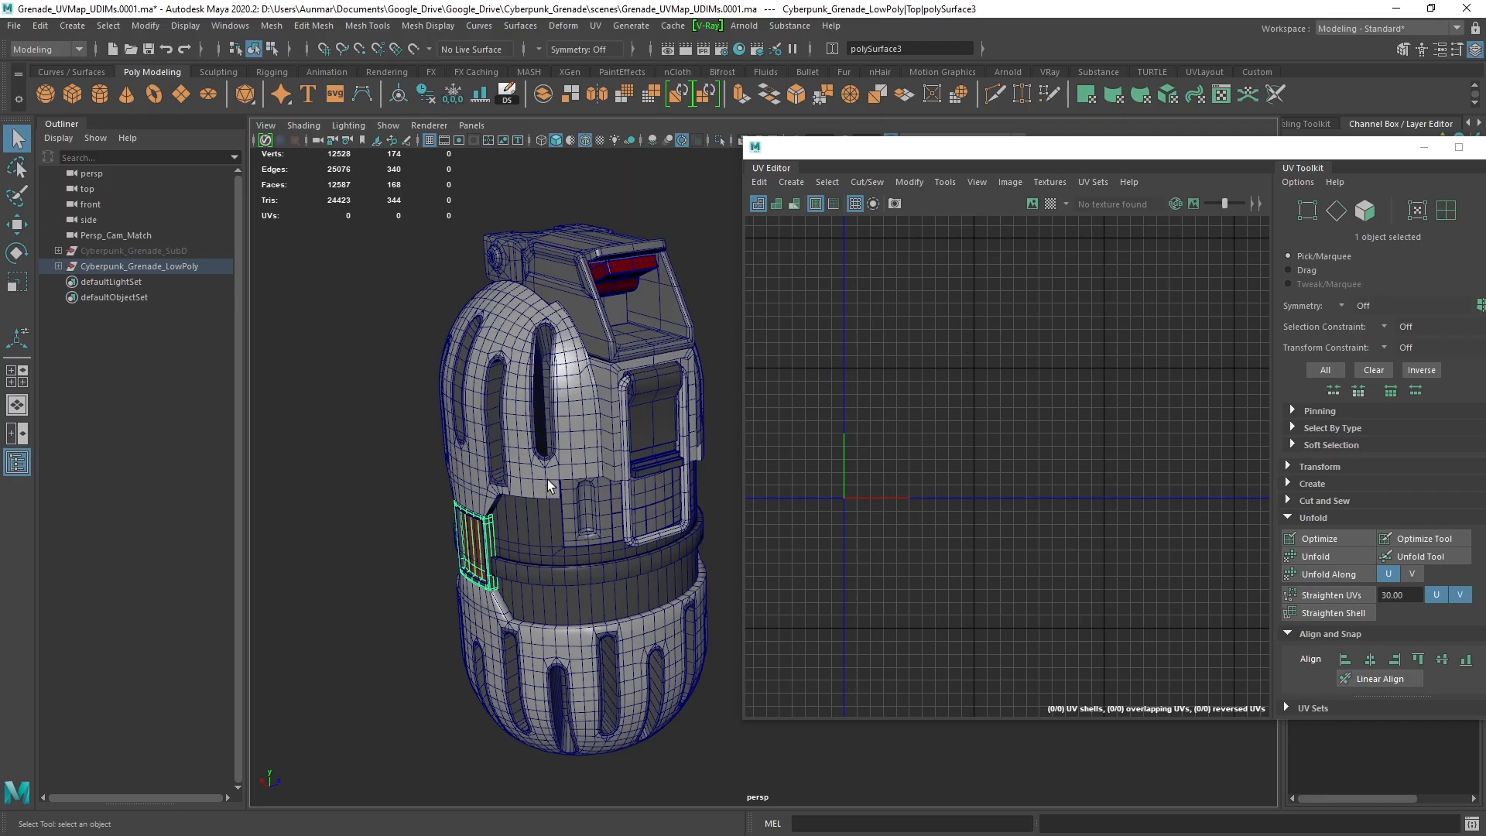
Isolate the grenade's domed top shell in the viewport and move the UV Editor clear of it
{"action": "left_click", "coordinate": [545, 425]}
{"action": "left_click_drag", "start_coordinate": [544, 360], "coordinate": [583, 360], "text": "alt"}
{"action": "middle_click_drag", "start_coordinate": [584, 361], "coordinate": [593, 344], "text": "alt"}
{"action": "scroll", "coordinate": [598, 290], "scroll_direction": "up", "scroll_amount": 2}
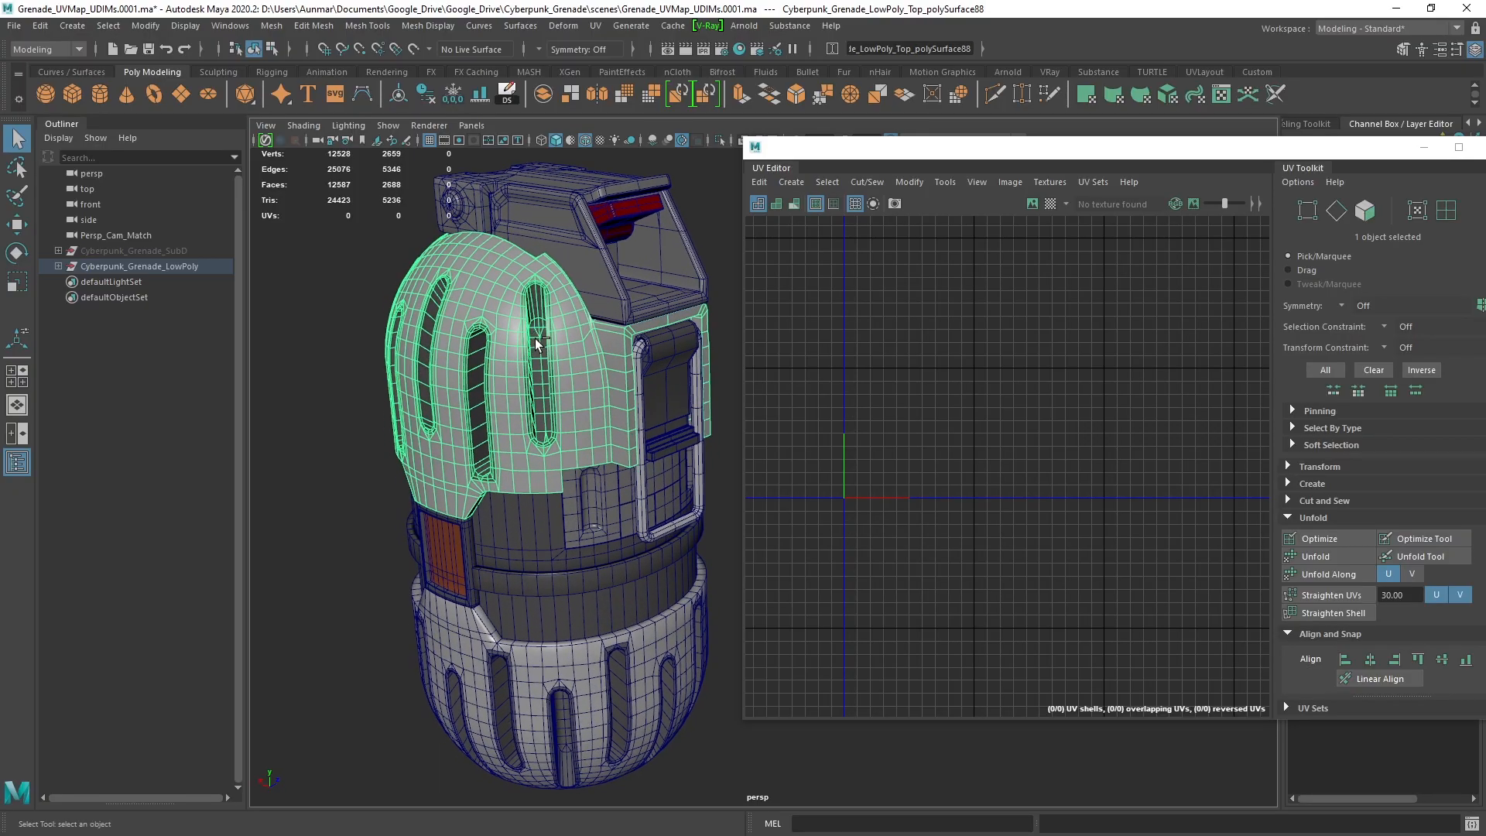
{"action": "key", "text": "ctrl+1"}
{"action": "left_click_drag", "start_coordinate": [649, 381], "coordinate": [635, 392], "text": "alt"}
{"action": "left_click_drag", "start_coordinate": [889, 147], "coordinate": [957, 143]}
{"action": "left_click_drag", "start_coordinate": [635, 346], "coordinate": [643, 361], "text": "alt"}
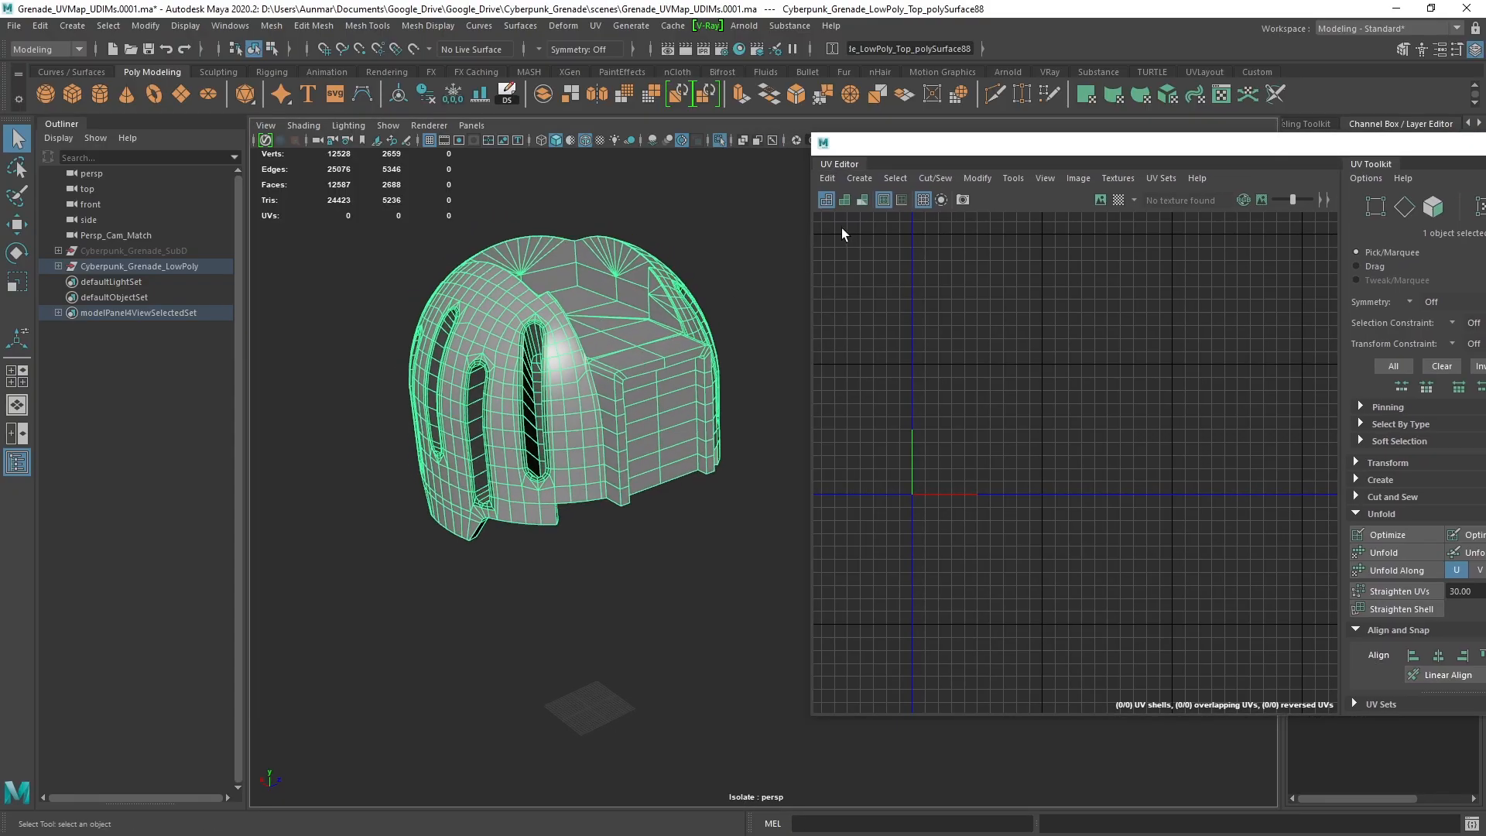
Create camera-based UVs for the isolated top shell
{"action": "left_click", "coordinate": [859, 179]}
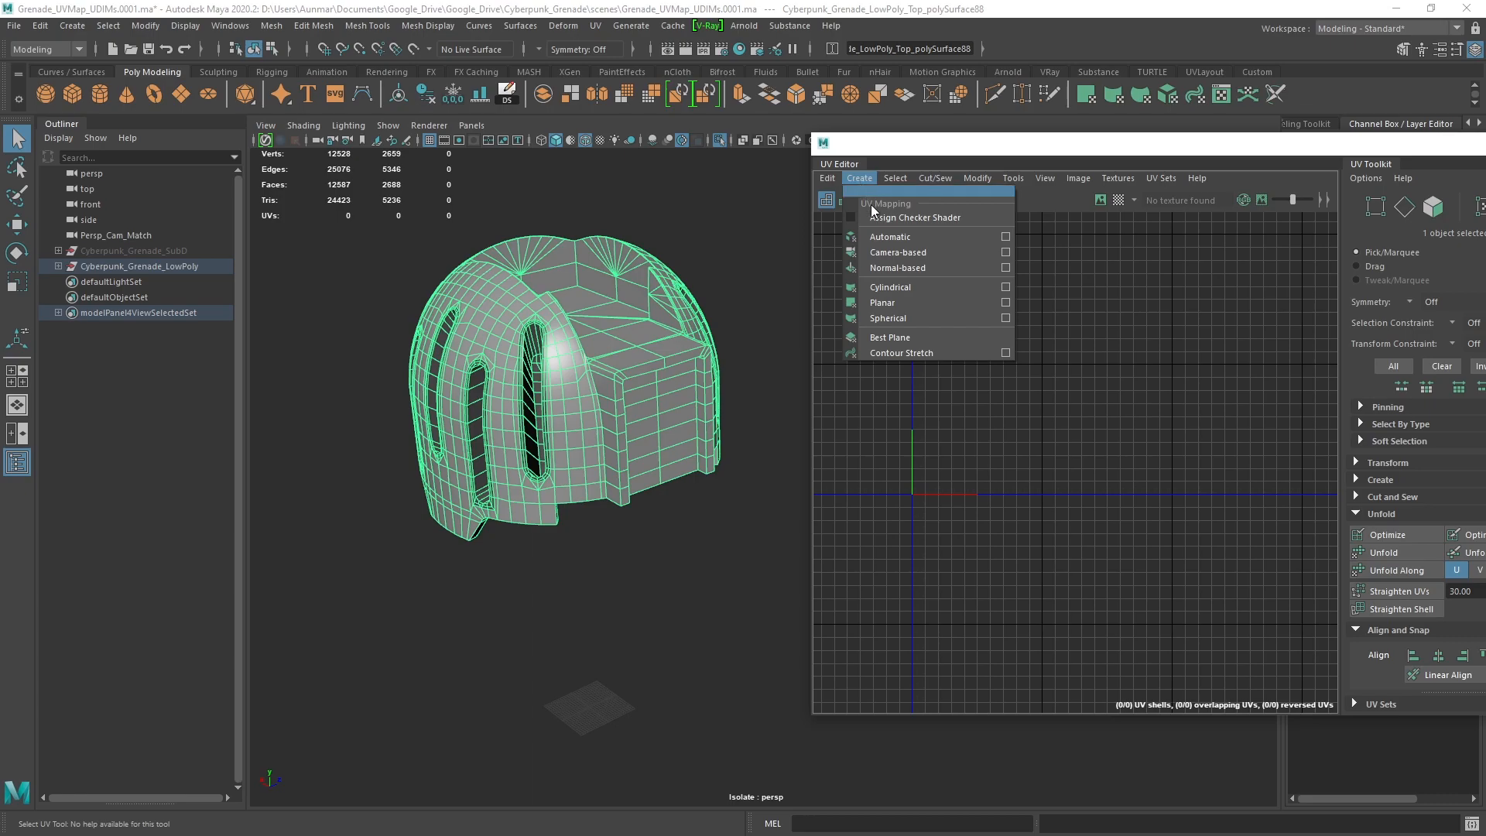
{"action": "left_click", "coordinate": [911, 253]}
{"action": "left_click_drag", "start_coordinate": [628, 391], "coordinate": [626, 389], "text": "alt"}
{"action": "middle_click_drag", "start_coordinate": [627, 365], "coordinate": [644, 376], "text": "alt"}
{"action": "left_click_drag", "start_coordinate": [704, 369], "coordinate": [657, 350], "text": "alt"}
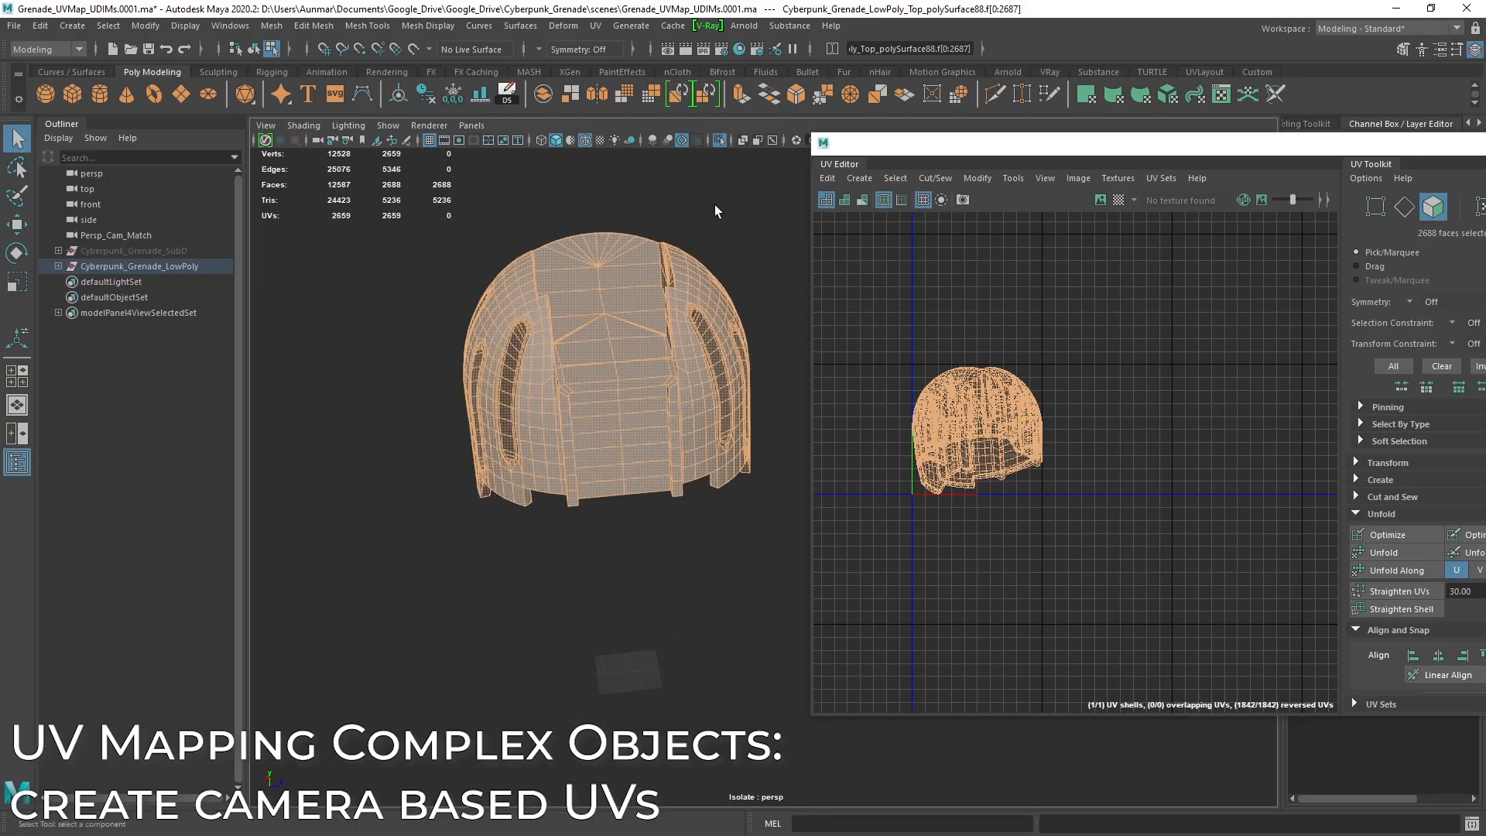
{"action": "middle_click_drag", "start_coordinate": [691, 232], "coordinate": [687, 246], "text": "alt"}
{"action": "right_click_drag", "start_coordinate": [687, 246], "coordinate": [804, 232], "text": "alt"}
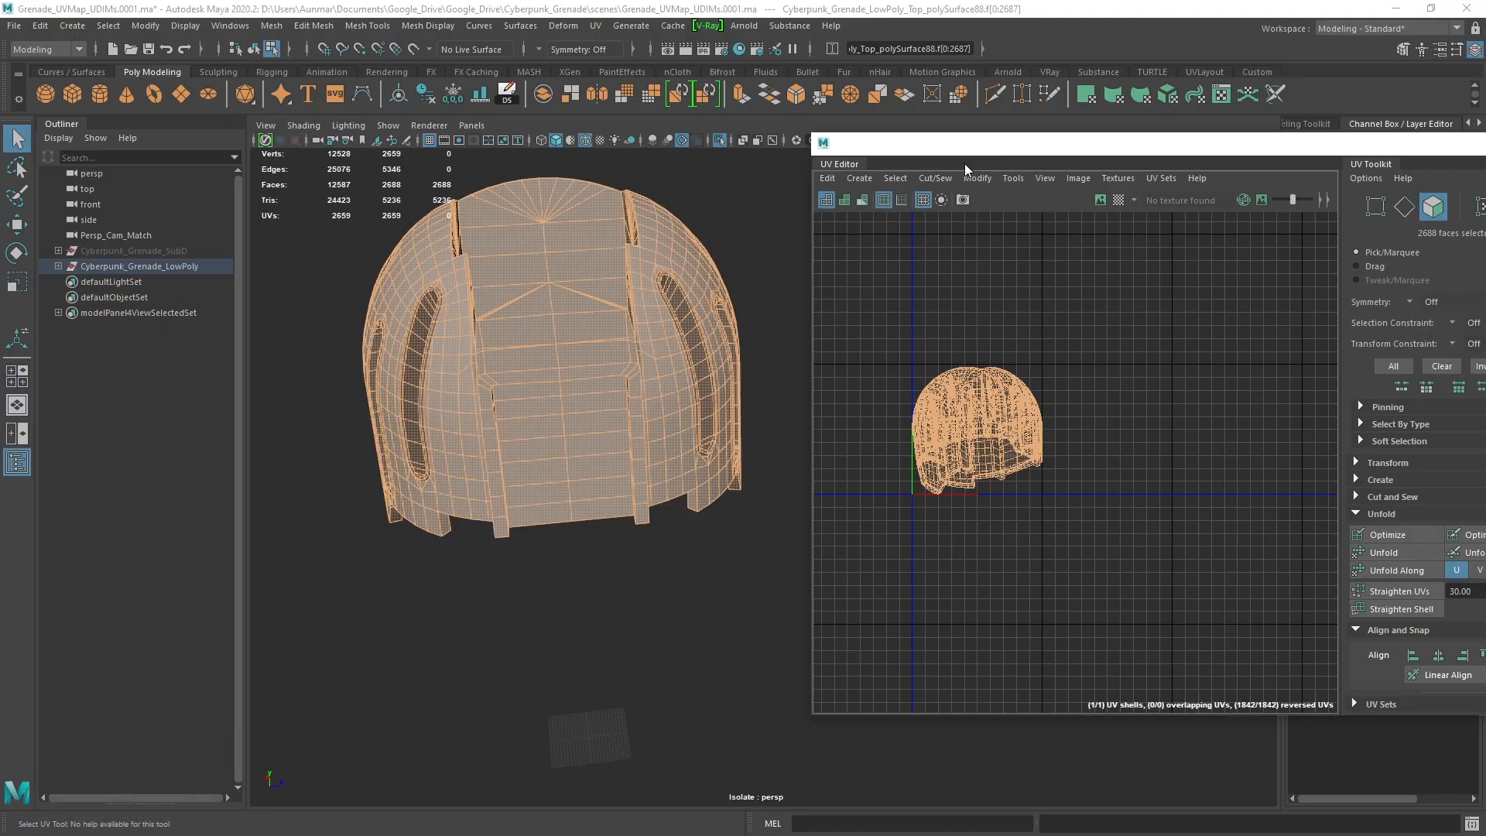
Return the top shell to object mode and examine its outside, underside and rectangular block for seam placement
{"action": "left_click_drag", "start_coordinate": [999, 152], "coordinate": [950, 158]}
{"action": "left_click_drag", "start_coordinate": [553, 309], "coordinate": [607, 301], "text": "alt"}
{"action": "mouse_move", "coordinate": [607, 302]}
{"action": "right_mouse_down", "text": "alt"}
{"action": "mouse_move", "coordinate": [683, 418]}
{"action": "mouse_move", "coordinate": [606, 317]}
{"action": "right_mouse_up", "text": "alt"}
{"action": "left_click_drag", "start_coordinate": [606, 317], "coordinate": [534, 332], "text": "alt"}
{"action": "right_click", "coordinate": [532, 321]}
{"action": "right_click_drag", "start_coordinate": [532, 321], "coordinate": [608, 299]}
{"action": "left_click_drag", "start_coordinate": [609, 302], "coordinate": [633, 325], "text": "alt"}
{"action": "left_click_drag", "start_coordinate": [606, 399], "coordinate": [600, 338], "text": "alt"}
{"action": "left_click_drag", "start_coordinate": [644, 387], "coordinate": [597, 402], "text": "alt"}
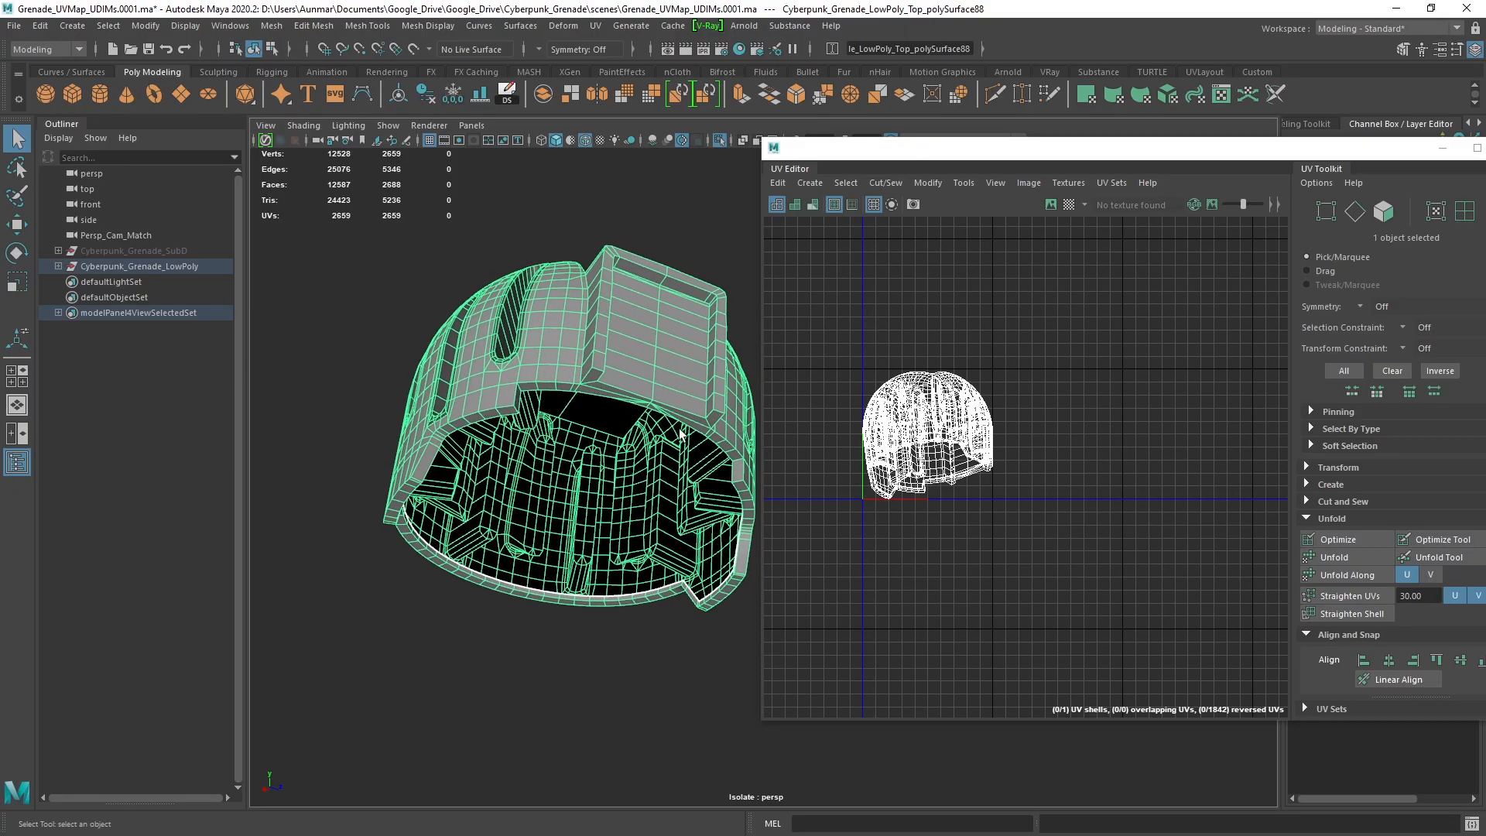
{"action": "left_click_drag", "start_coordinate": [679, 433], "coordinate": [623, 458], "text": "alt"}
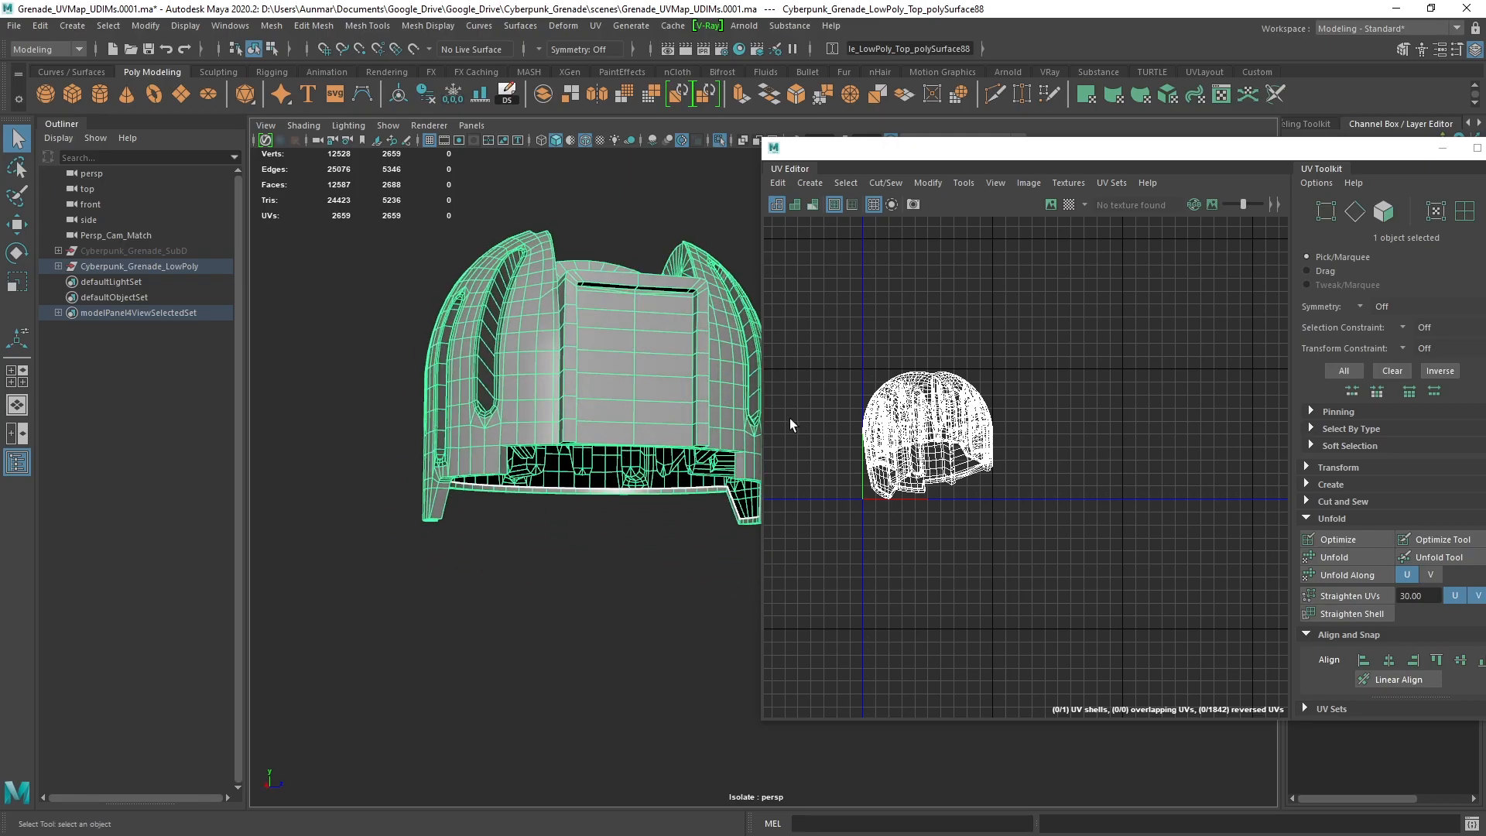
{"action": "left_click_drag", "start_coordinate": [720, 434], "coordinate": [640, 315], "text": "alt"}
{"action": "middle_click_drag", "start_coordinate": [640, 315], "coordinate": [629, 351], "text": "alt"}
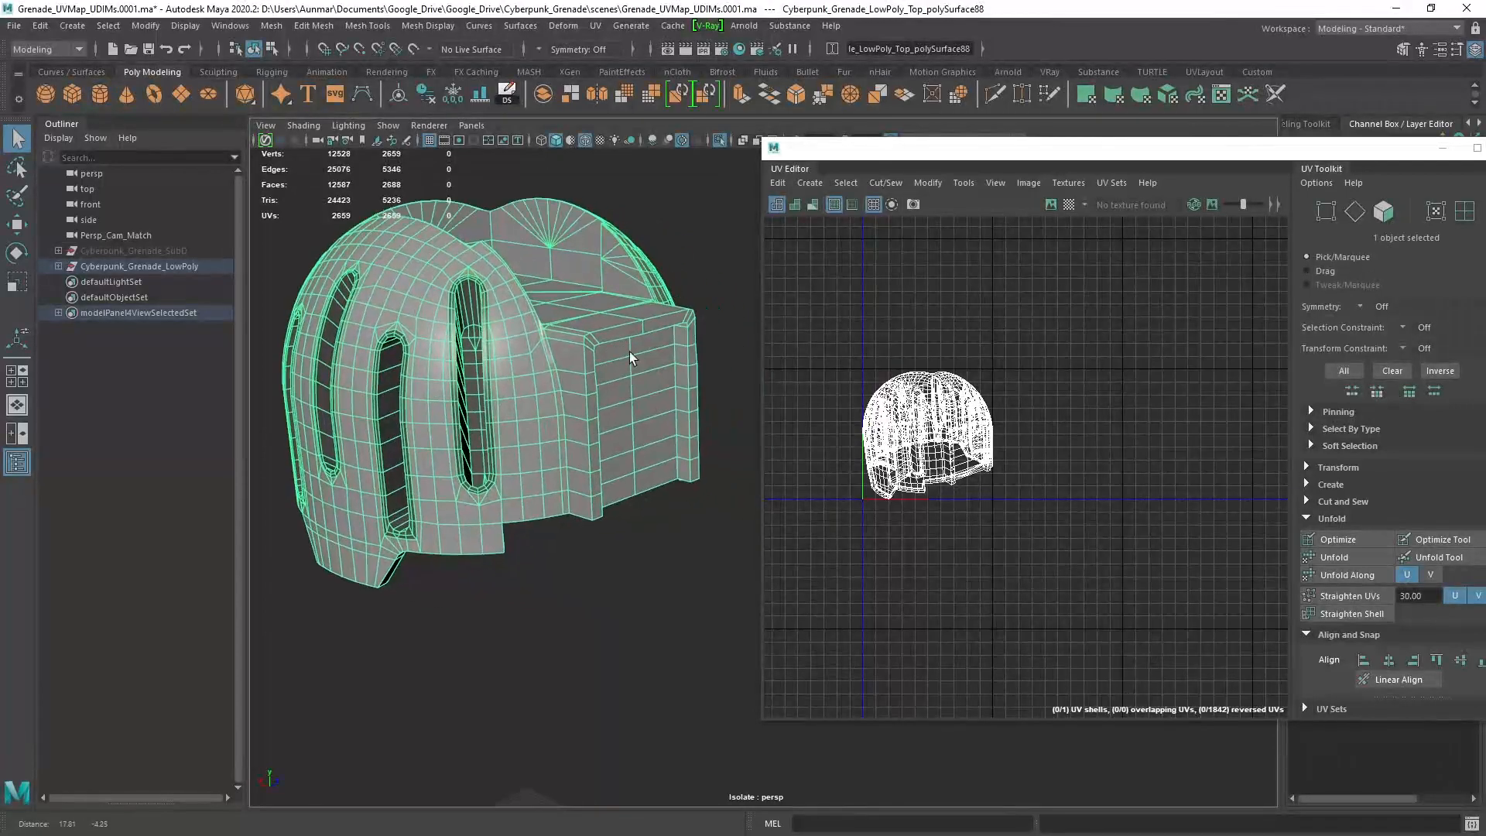
Select an edge loop along the corner of the top shell's rectangular block
{"action": "right_click", "coordinate": [544, 303]}
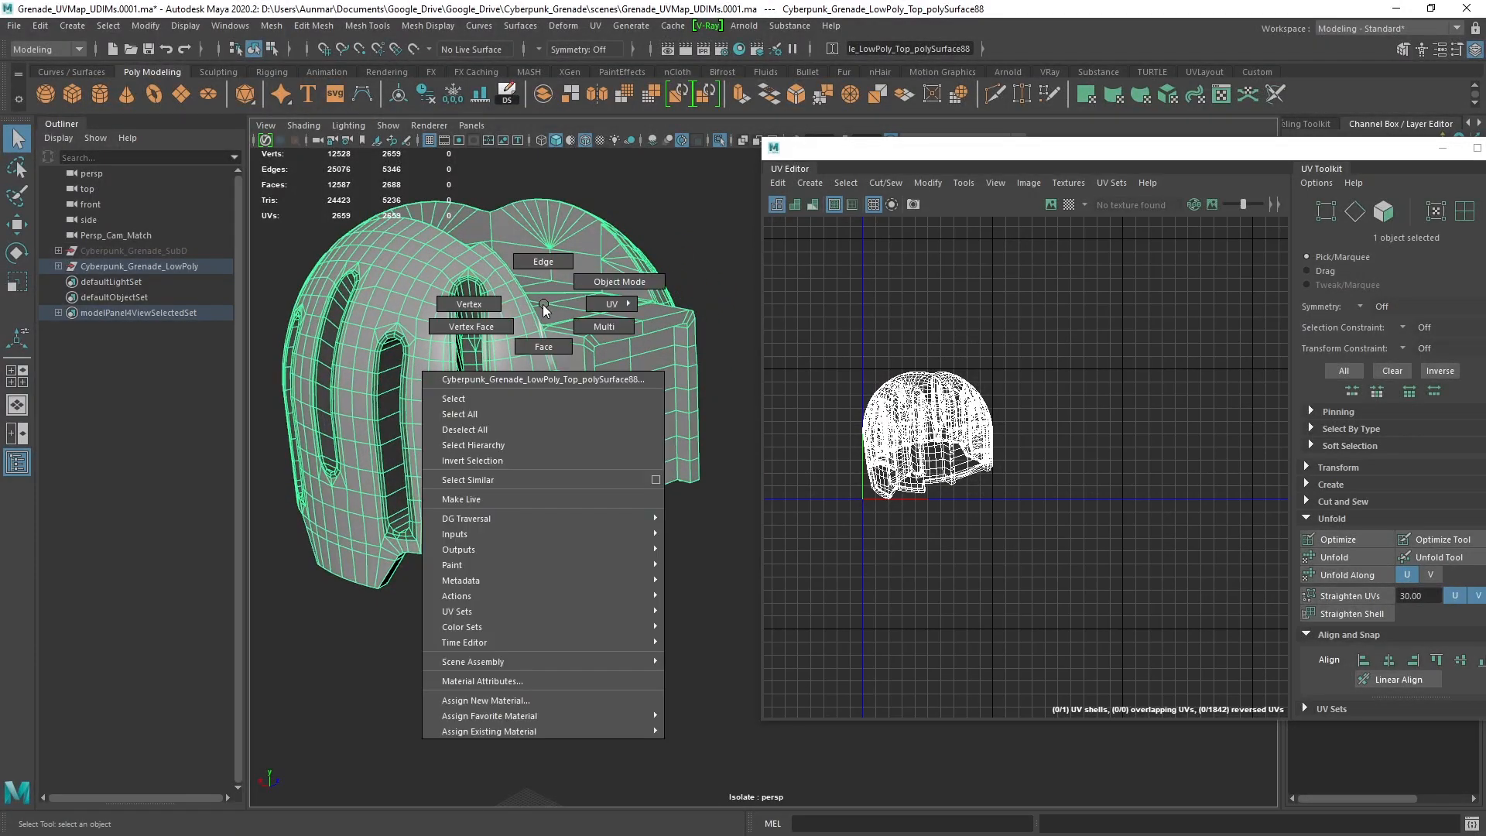
{"action": "left_click", "coordinate": [542, 262]}
{"action": "left_click_drag", "start_coordinate": [542, 262], "coordinate": [630, 318], "text": "alt"}
{"action": "right_click_drag", "start_coordinate": [630, 318], "coordinate": [614, 387], "text": "alt"}
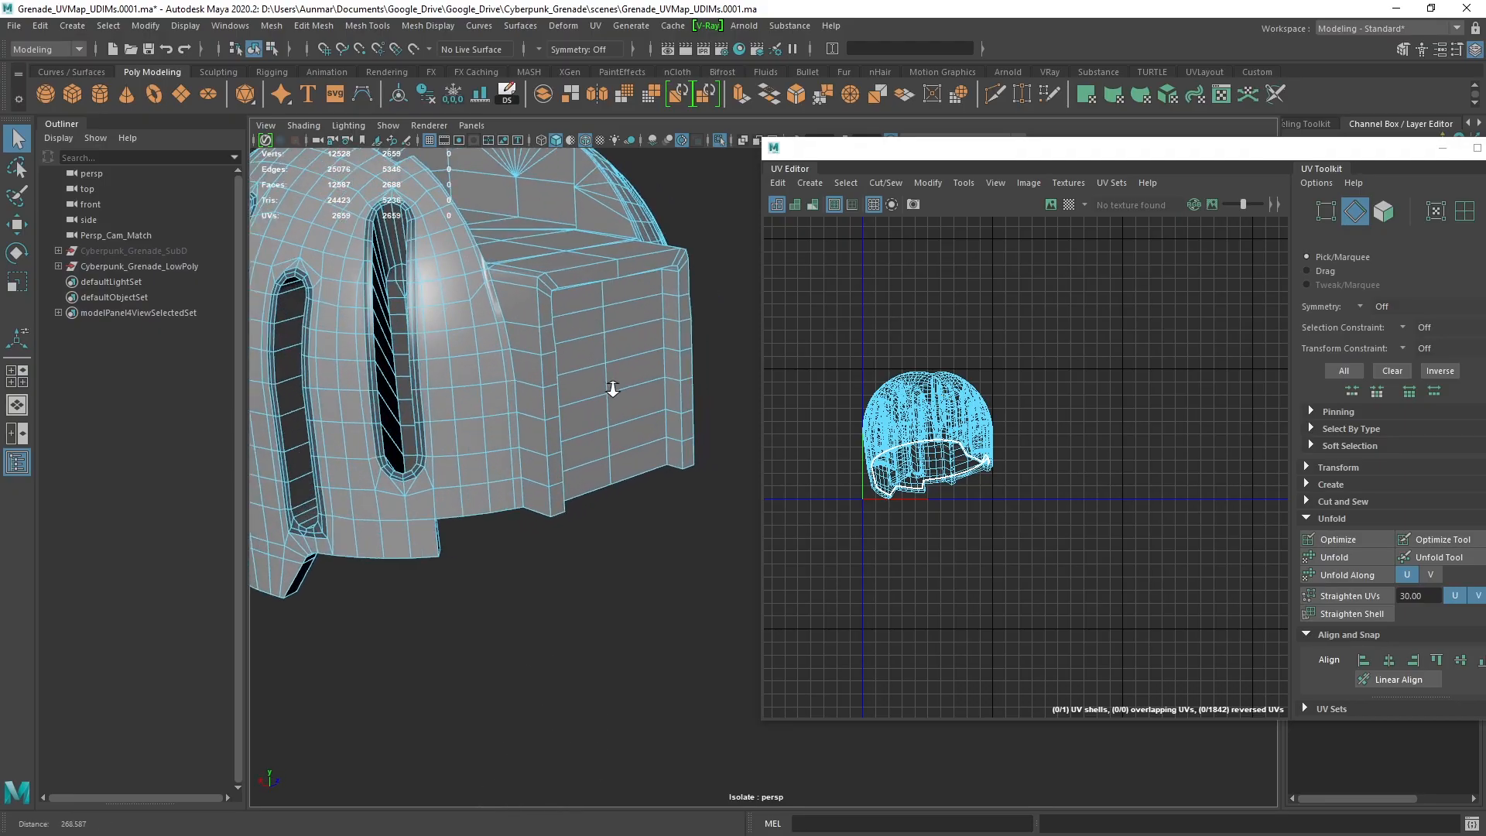
{"action": "double_click", "coordinate": [539, 329]}
{"action": "left_click_drag", "start_coordinate": [539, 329], "coordinate": [636, 378], "text": "alt"}
{"action": "scroll", "coordinate": [603, 332], "scroll_direction": "up", "scroll_amount": 2}
{"action": "middle_click_drag", "start_coordinate": [603, 332], "coordinate": [664, 415], "text": "alt"}
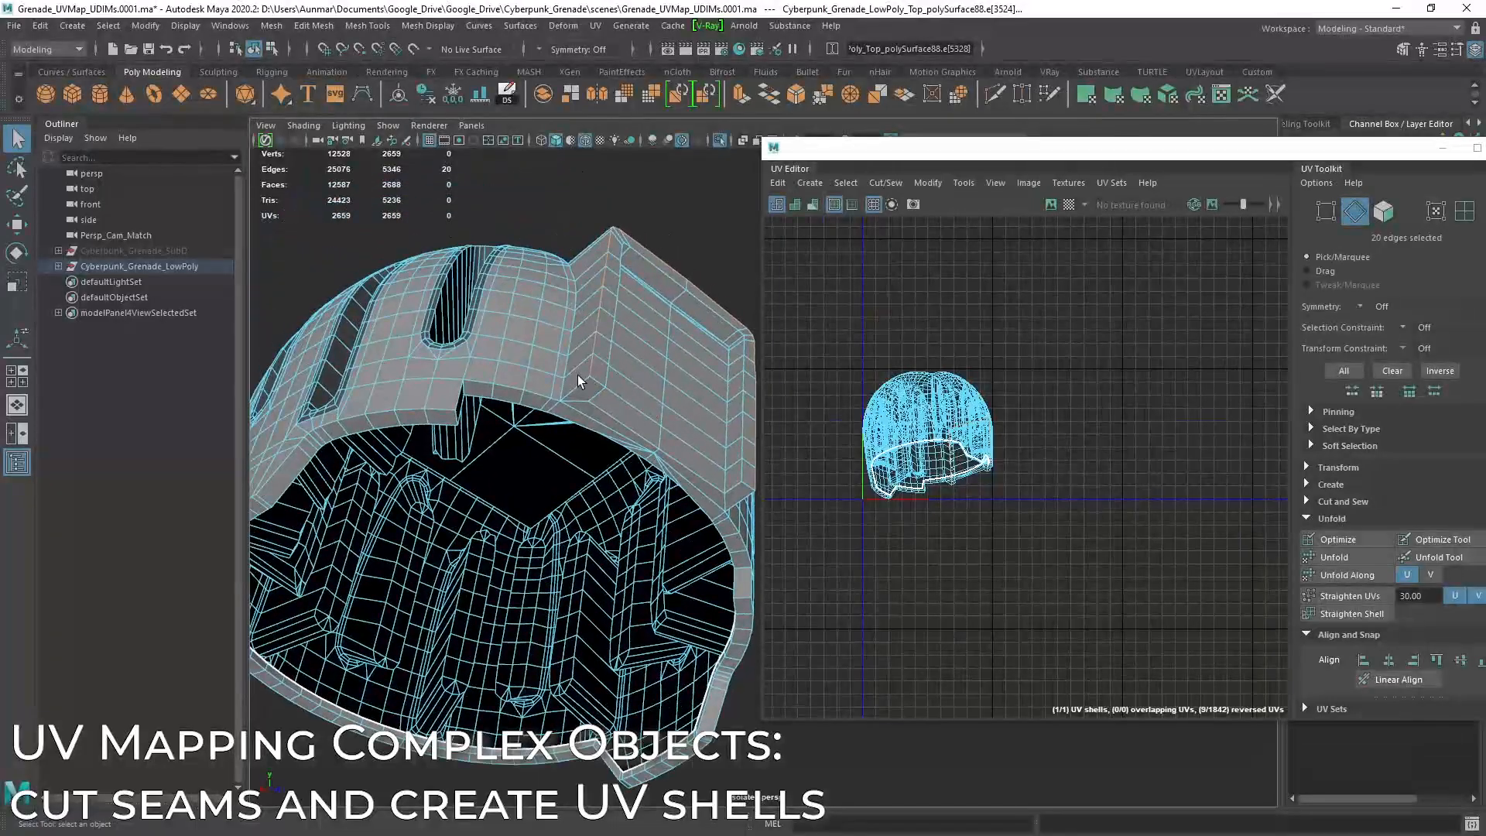
{"action": "left_click_drag", "start_coordinate": [613, 348], "coordinate": [617, 339], "text": "alt"}
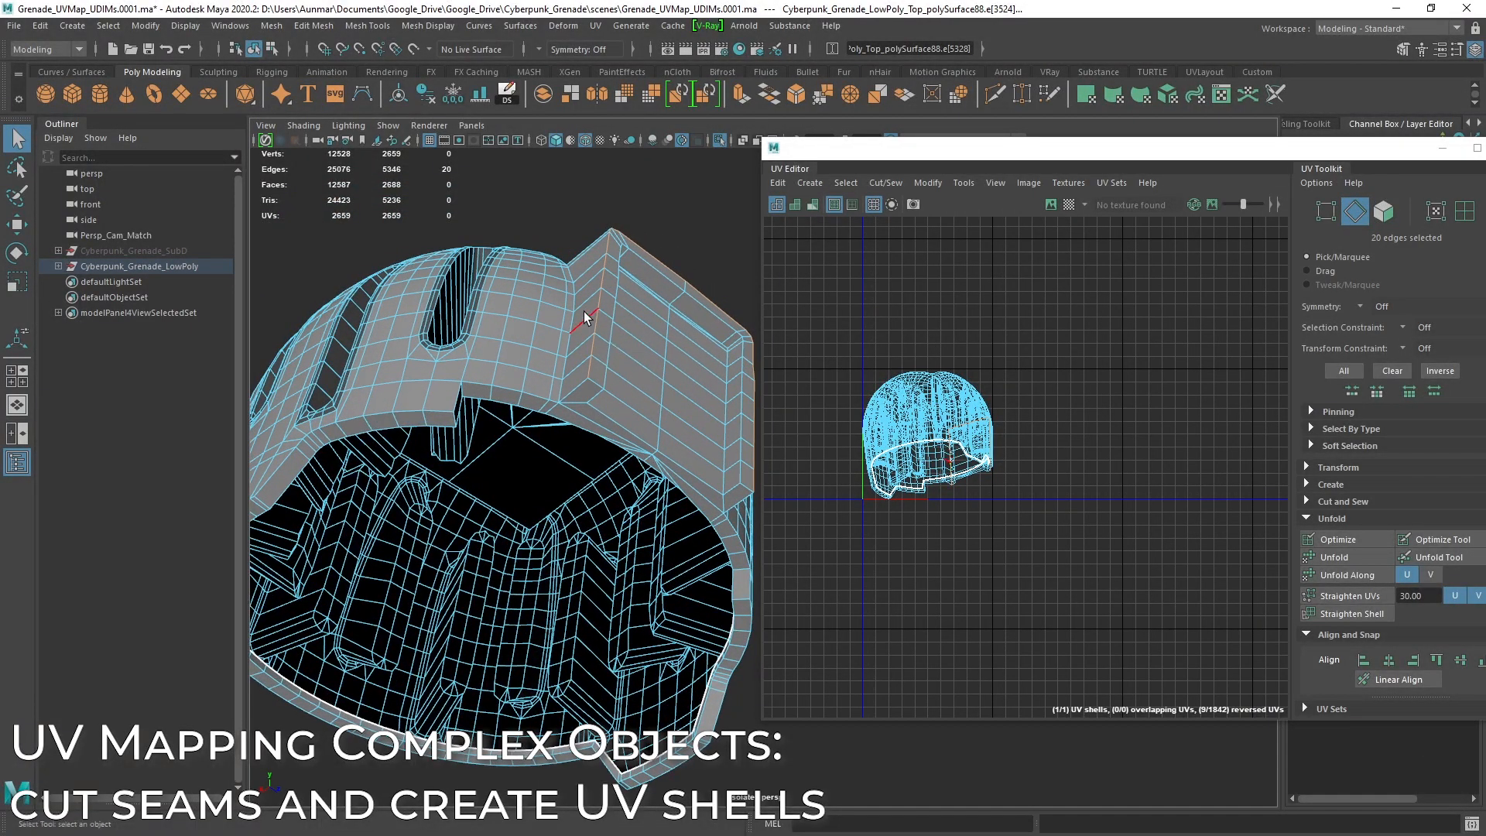
Switch to face selection and select the loop of faces along the top shell's open bottom rim
{"action": "right_click_drag", "start_coordinate": [573, 277], "coordinate": [572, 317]}
{"action": "double_click", "coordinate": [554, 332]}
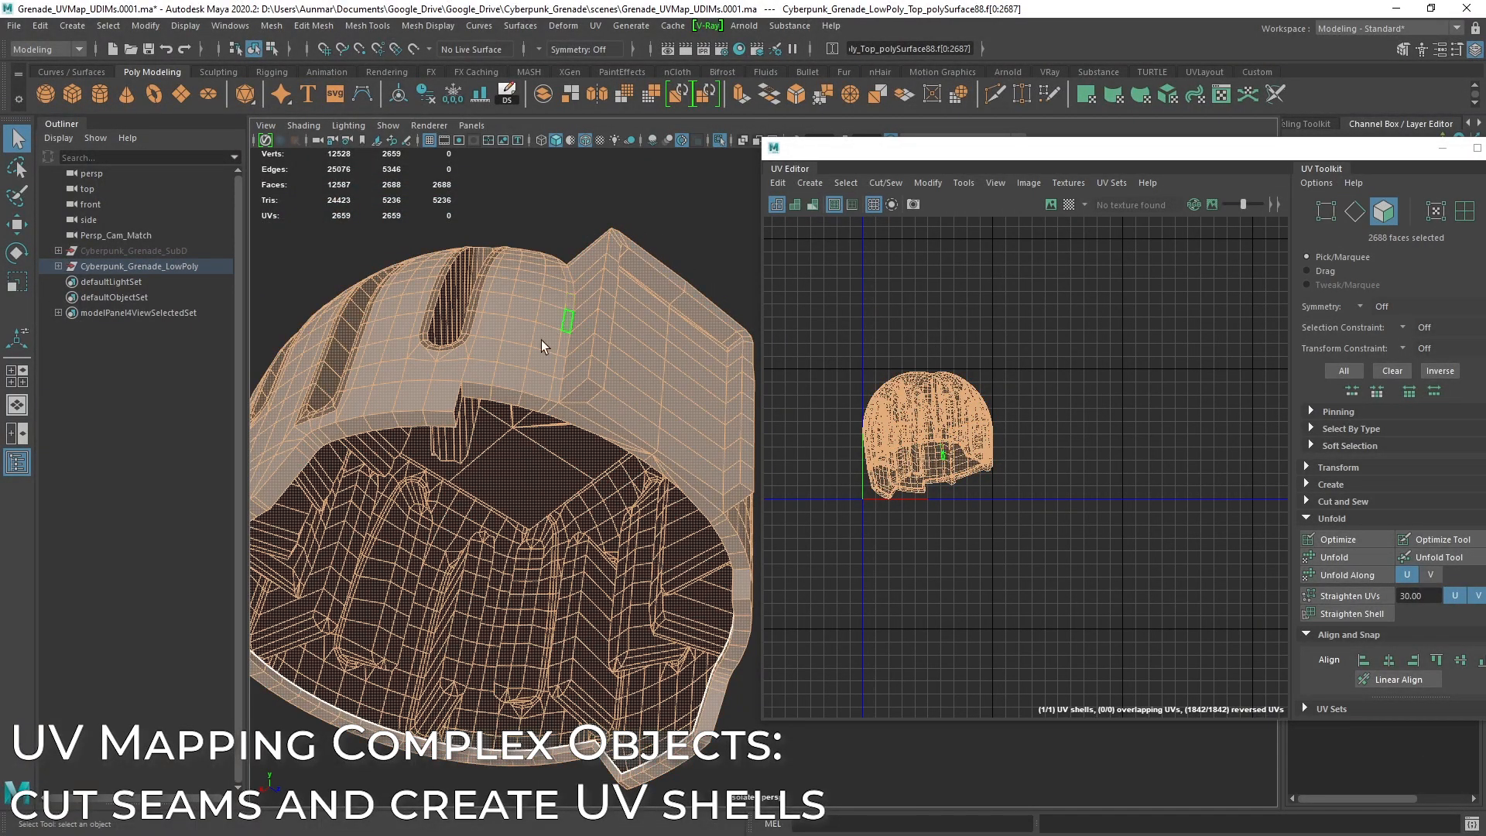
{"action": "right_click_drag", "start_coordinate": [338, 529], "coordinate": [514, 411], "text": "alt"}
{"action": "left_click", "coordinate": [455, 396]}
{"action": "double_click", "coordinate": [432, 390], "text": "shift"}
{"action": "left_click_drag", "start_coordinate": [511, 418], "coordinate": [557, 394], "text": "alt"}
{"action": "middle_click_drag", "start_coordinate": [557, 394], "coordinate": [537, 367], "text": "alt"}
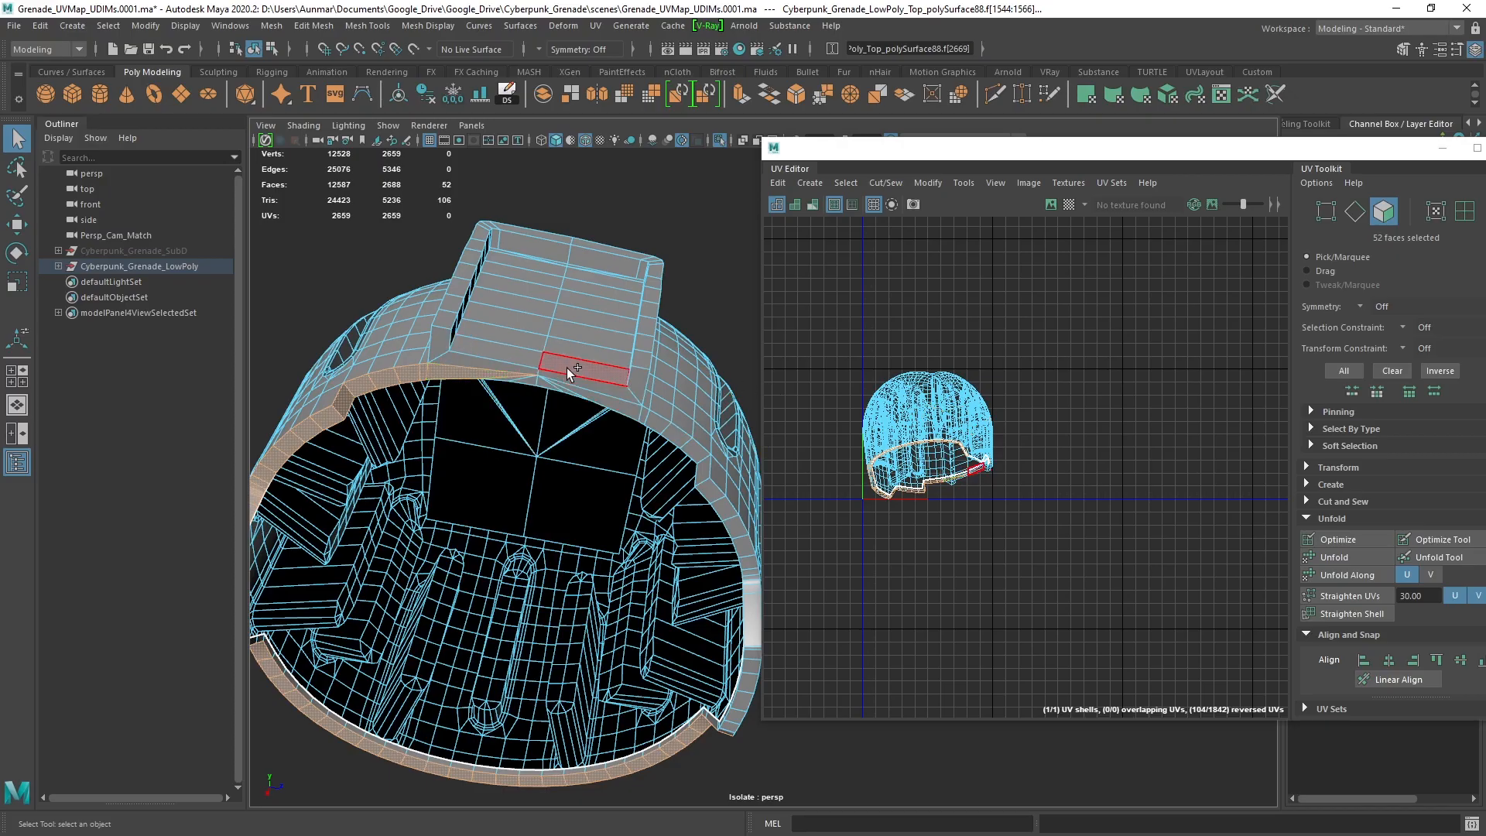
{"action": "left_click_drag", "start_coordinate": [615, 348], "coordinate": [654, 404], "text": "alt"}
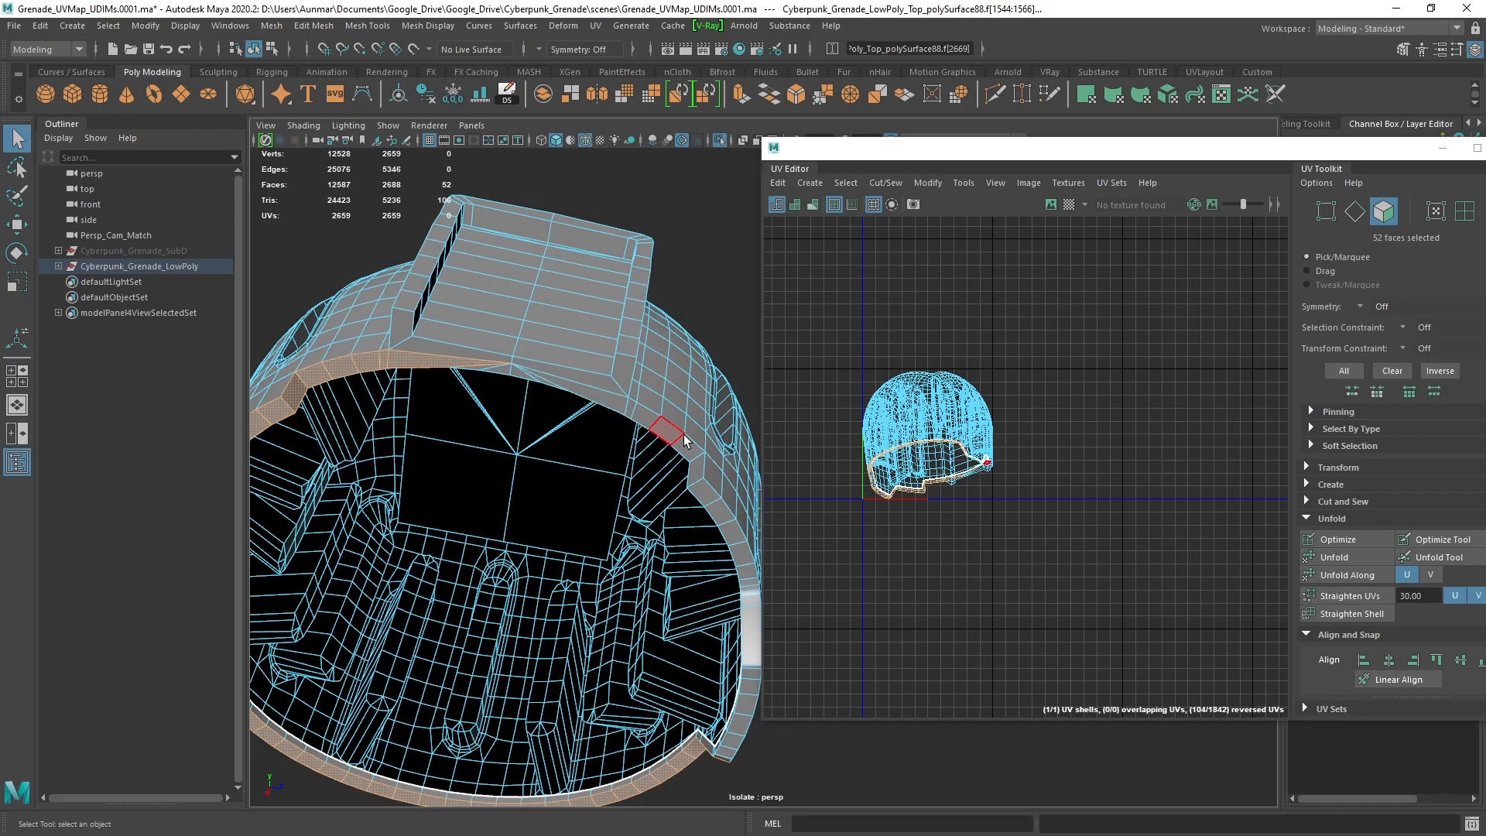
{"action": "left_click_drag", "start_coordinate": [709, 511], "coordinate": [650, 448], "text": "alt"}
{"action": "middle_click_drag", "start_coordinate": [730, 431], "coordinate": [678, 371], "text": "alt"}
{"action": "left_click_drag", "start_coordinate": [681, 398], "coordinate": [647, 402], "text": "alt"}
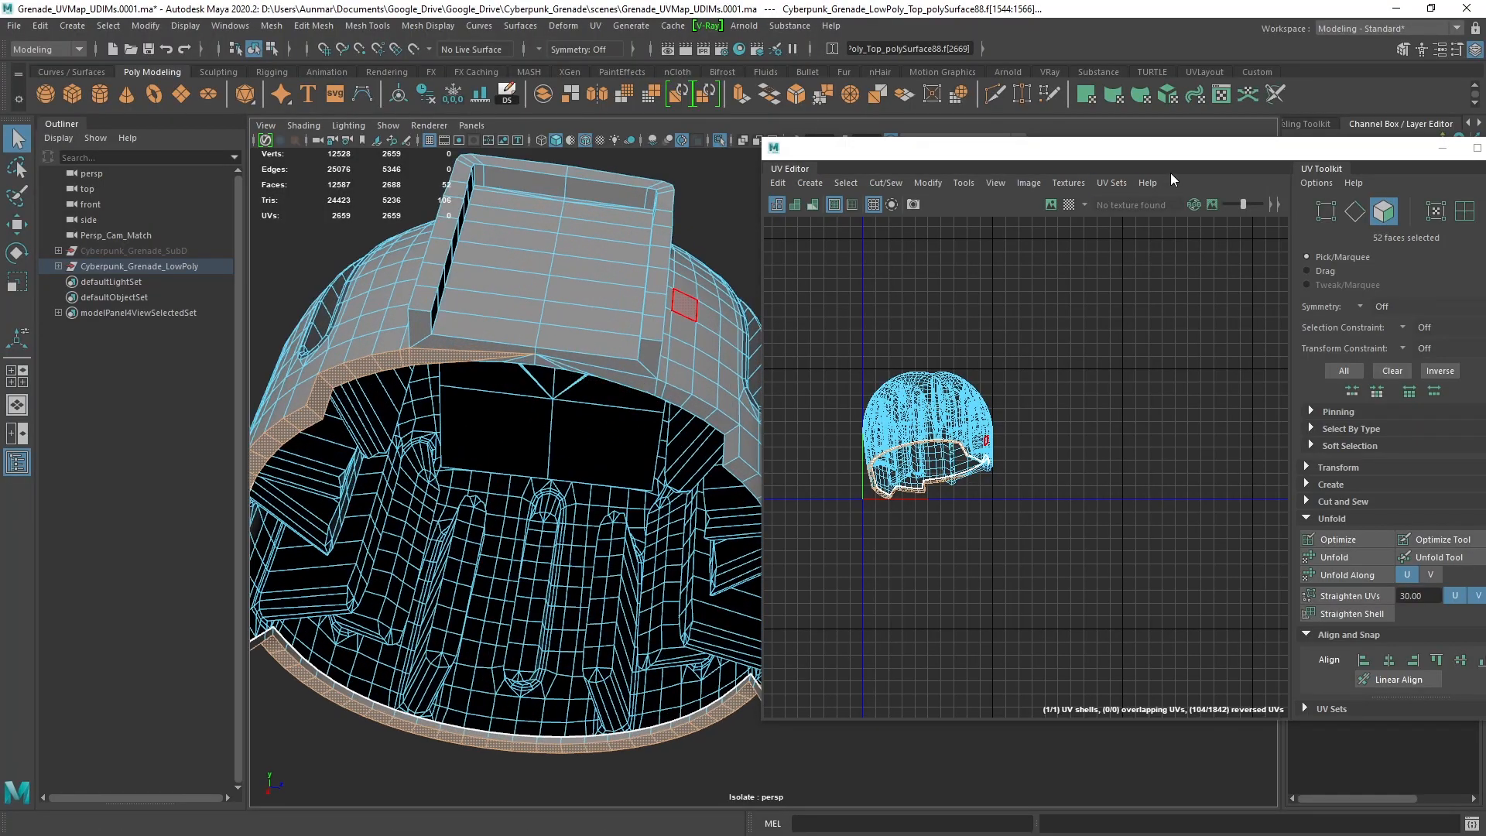
Narrow the UV Editor window and reposition it so the channel area beside it is uncovered
{"action": "left_click_drag", "start_coordinate": [1170, 178], "coordinate": [985, 196]}
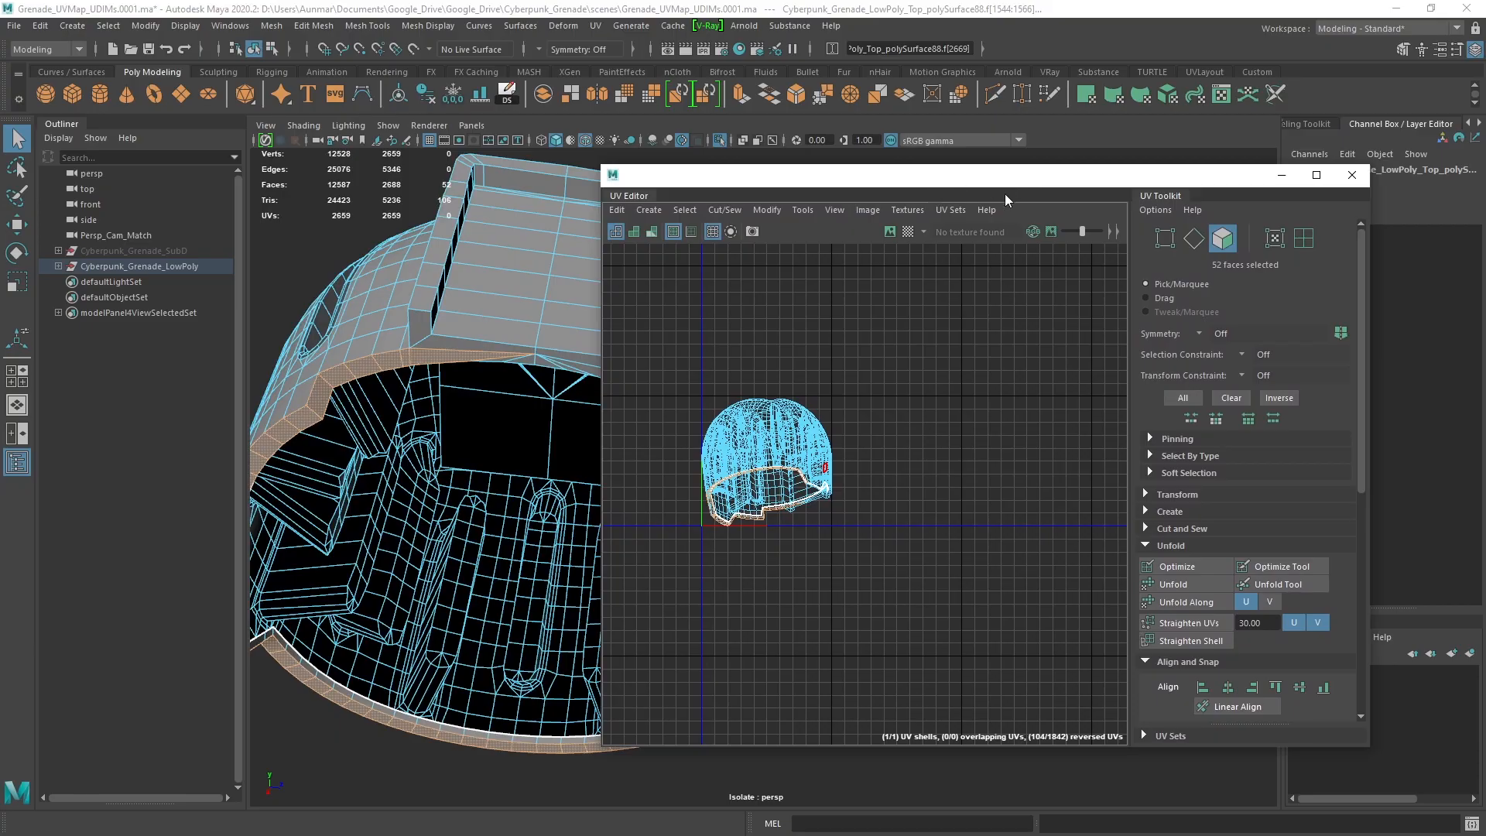
{"action": "left_click_drag", "start_coordinate": [1368, 248], "coordinate": [1224, 256]}
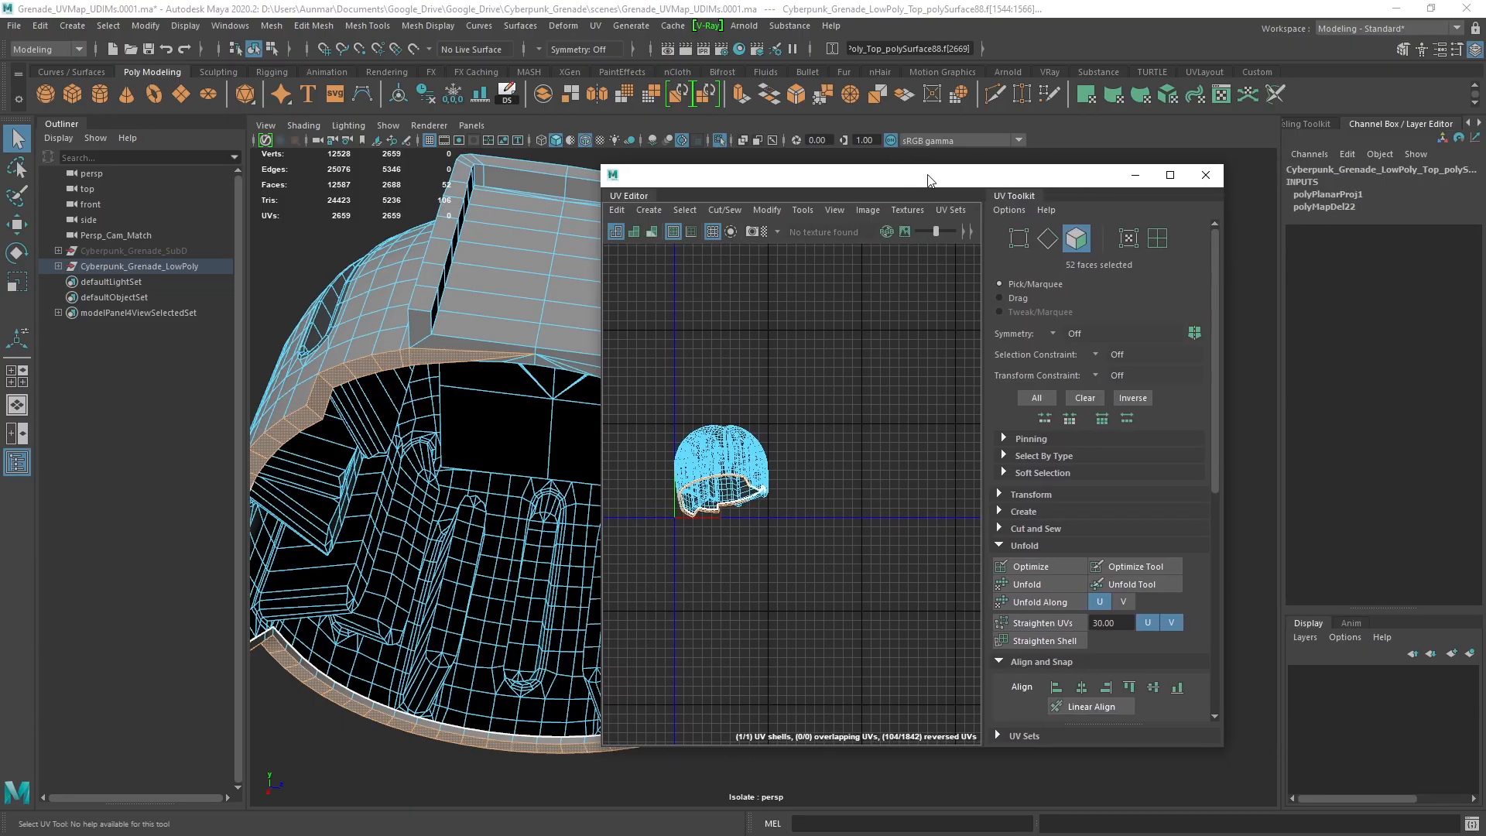
{"action": "left_click_drag", "start_coordinate": [929, 179], "coordinate": [958, 176]}
Show the Modeling Toolkit and set symmetry to World Z and the selection constraint to Angle
{"action": "left_click", "coordinate": [1402, 51]}
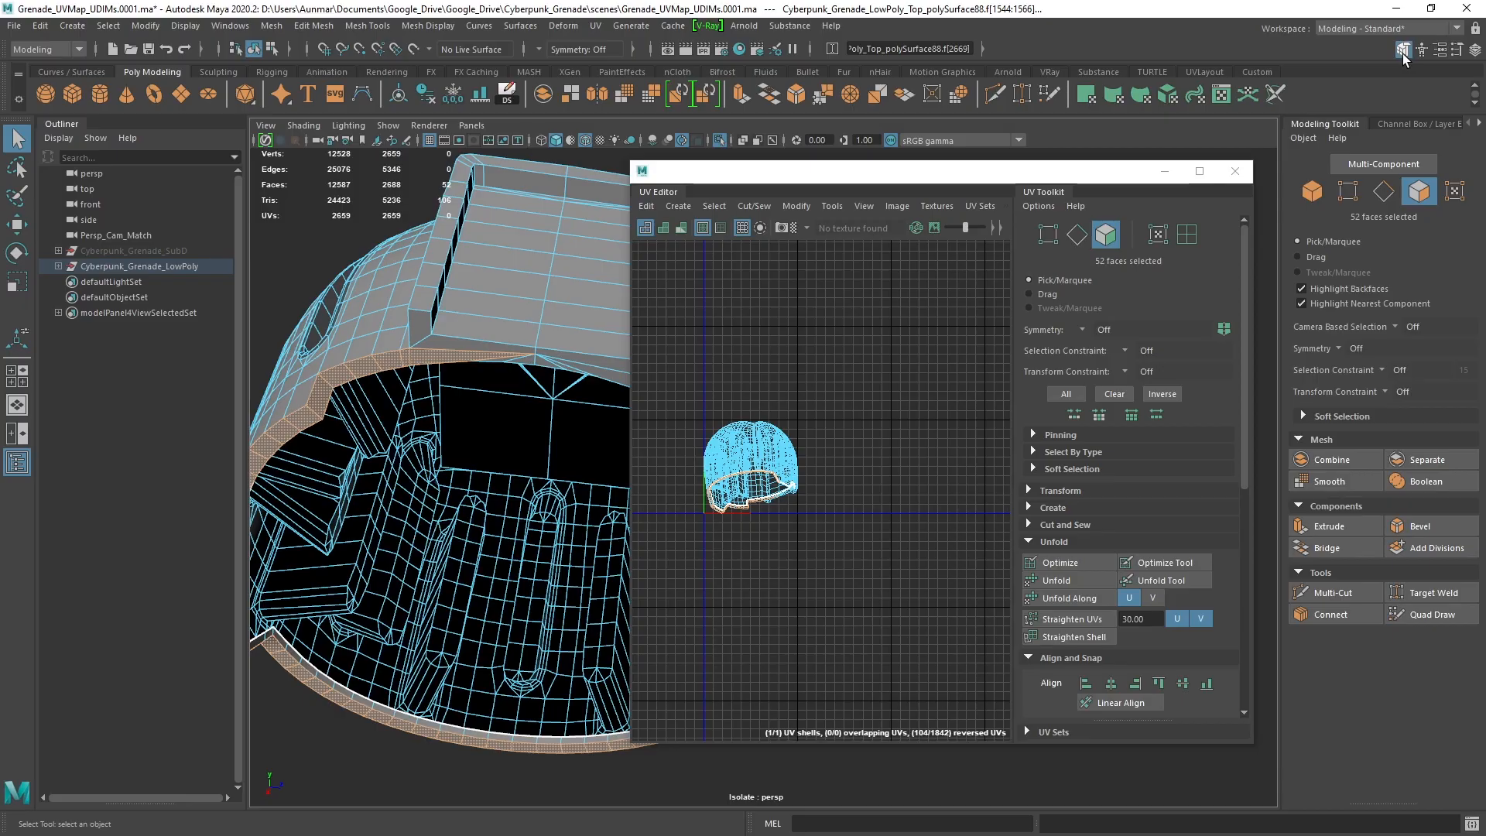
{"action": "left_click", "coordinate": [1337, 349]}
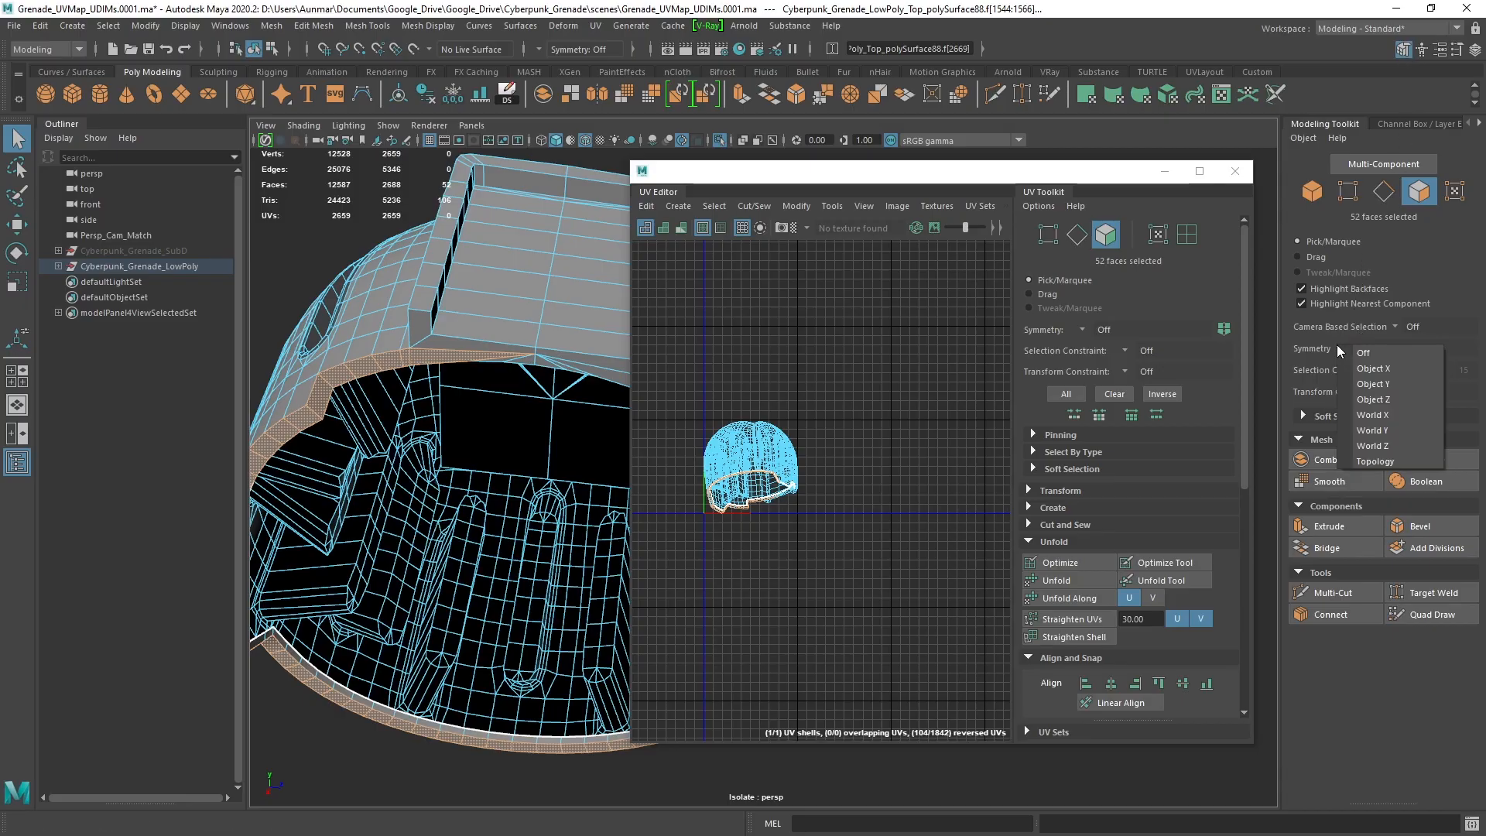
{"action": "left_click", "coordinate": [1375, 447]}
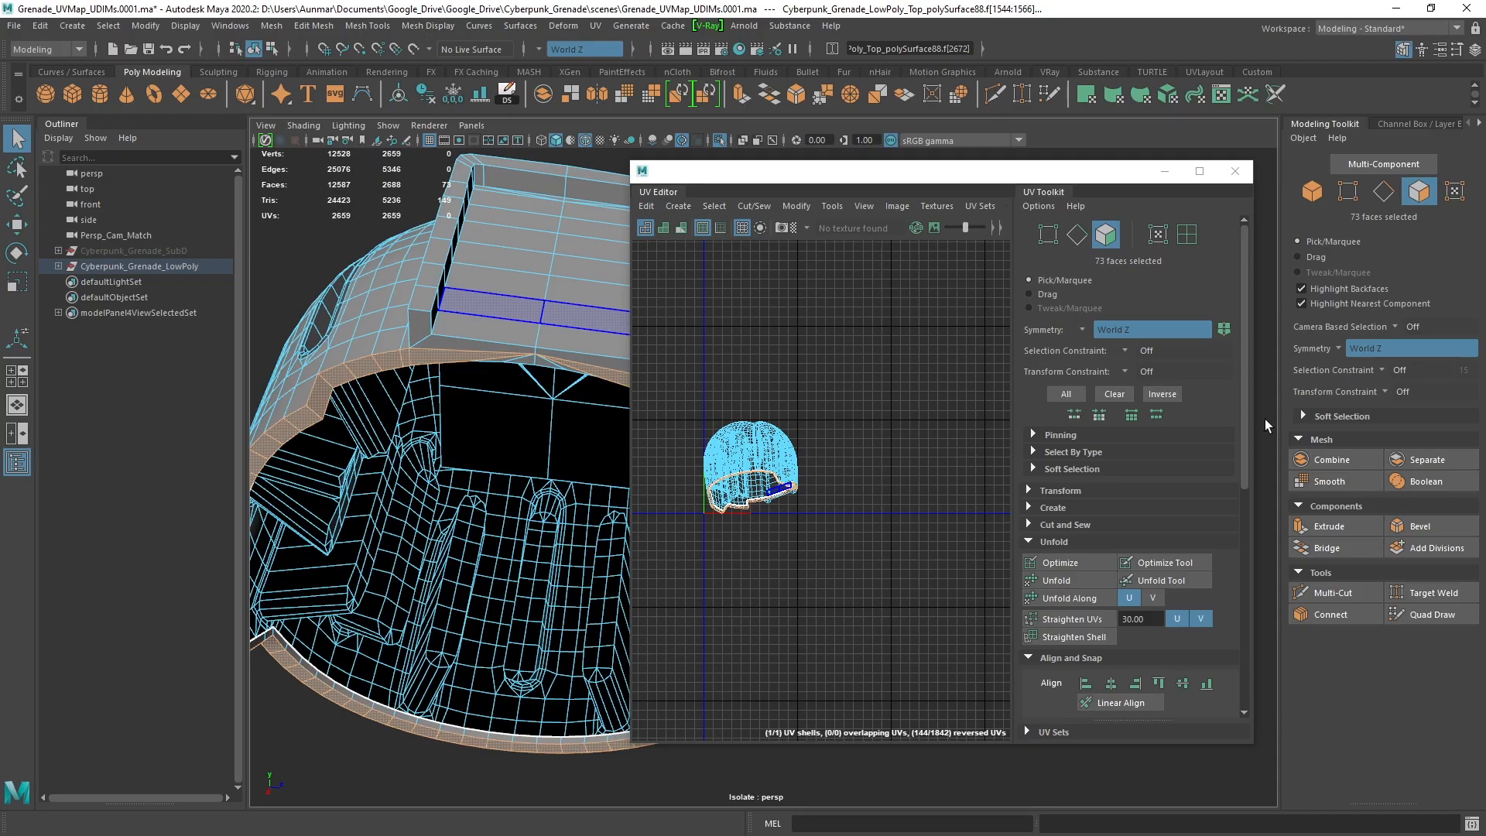
{"action": "left_click", "coordinate": [1377, 370]}
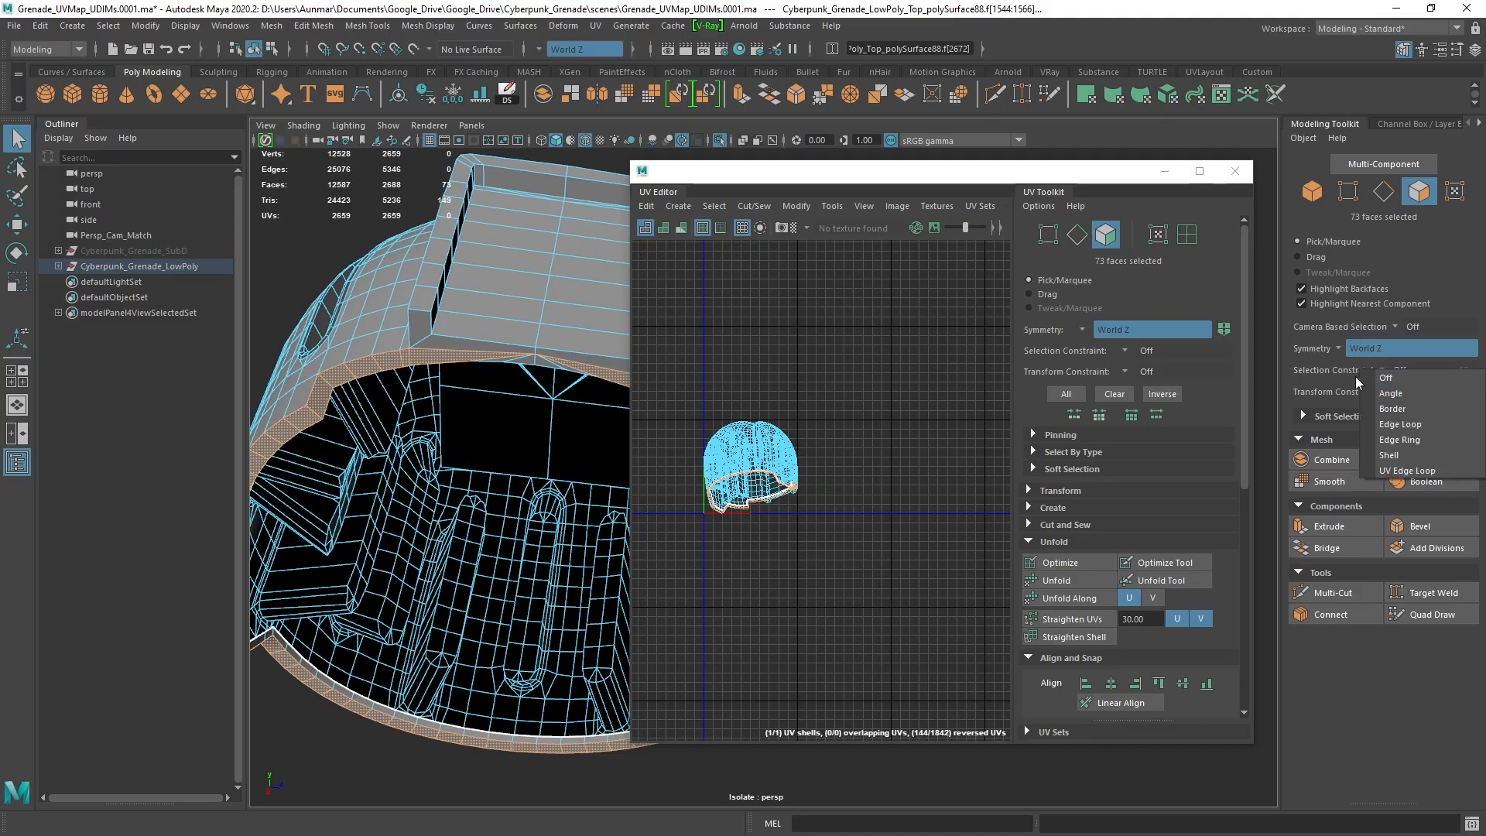
{"action": "left_click", "coordinate": [1405, 396]}
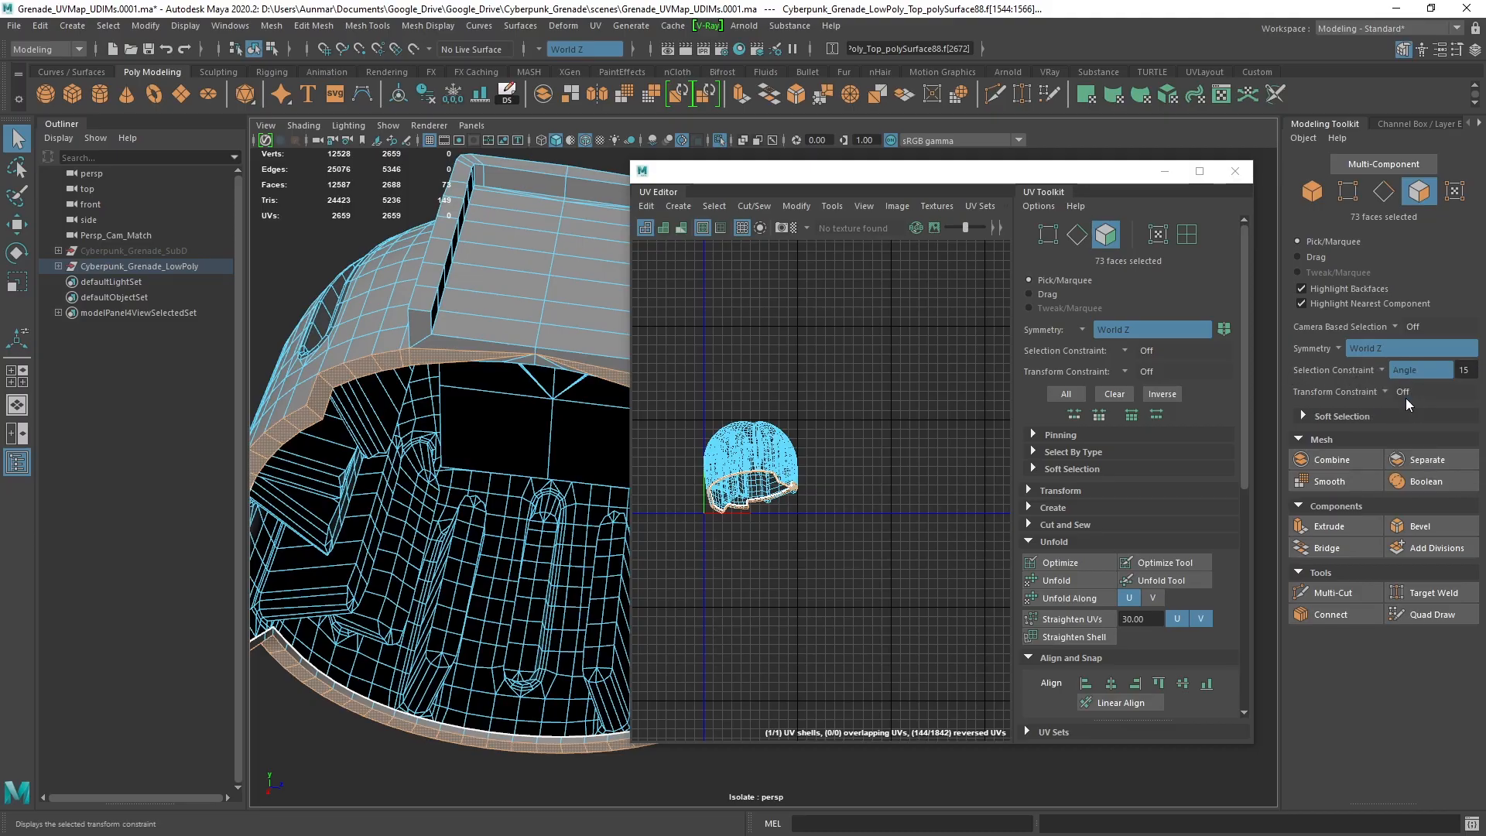
Move the UV Editor aside and add further bottom-rim faces of the top shell to the symmetric selection
{"action": "left_click_drag", "start_coordinate": [1009, 194], "coordinate": [1115, 190]}
{"action": "left_click_drag", "start_coordinate": [534, 418], "coordinate": [542, 492], "text": "alt"}
{"action": "left_click", "coordinate": [575, 346], "text": "shift"}
{"action": "left_click", "coordinate": [525, 466], "text": "shift"}
{"action": "middle_click_drag", "start_coordinate": [665, 511], "coordinate": [462, 441], "text": "alt"}
{"action": "right_click_drag", "start_coordinate": [462, 441], "coordinate": [597, 451], "text": "alt"}
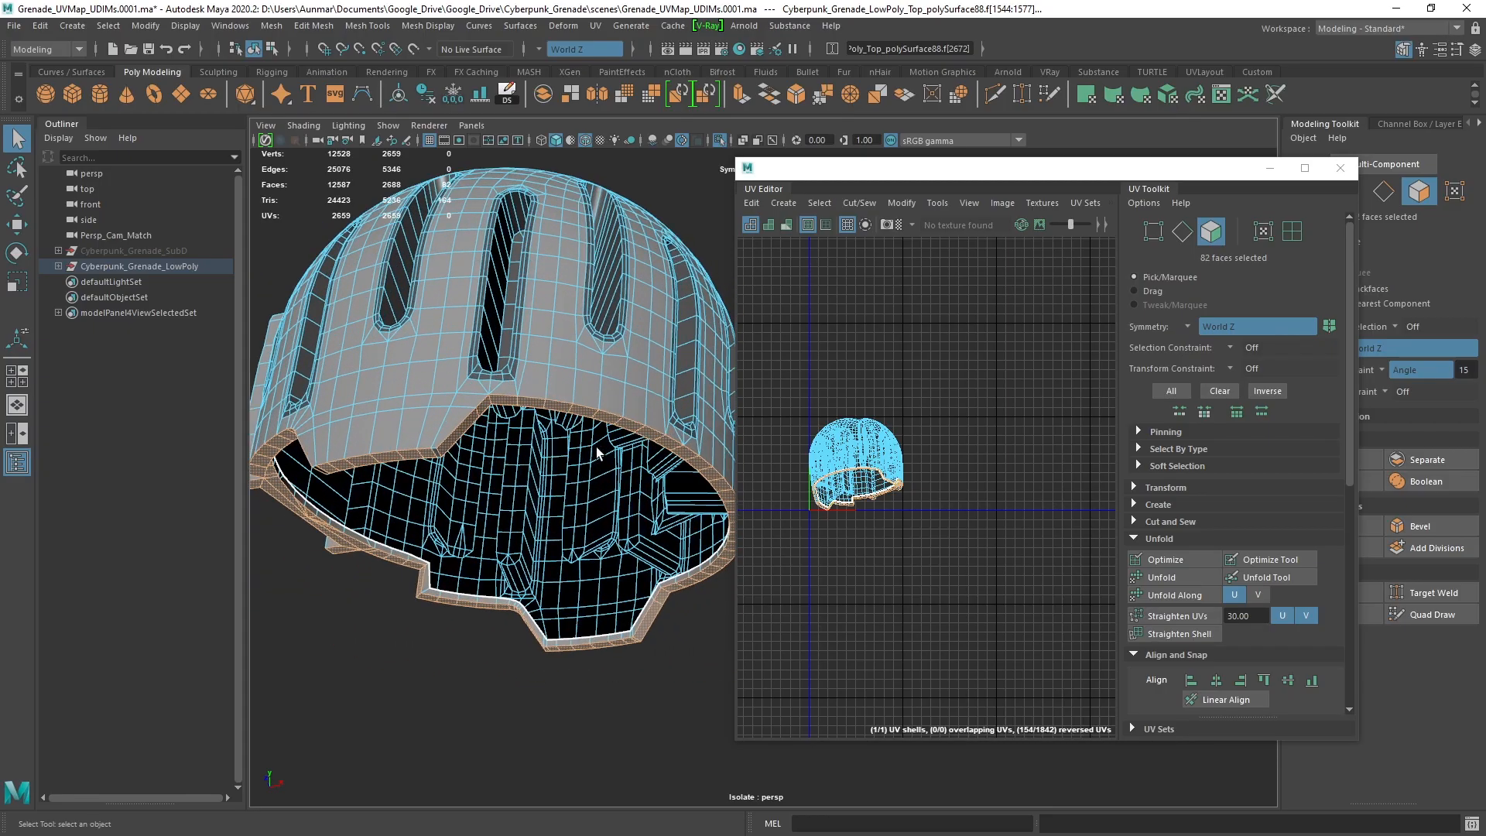
{"action": "left_click_drag", "start_coordinate": [408, 481], "coordinate": [416, 432], "text": "alt"}
{"action": "left_click", "coordinate": [422, 435], "text": "shift"}
Check the selected rim faces around the top shell and turn the selection constraint off
{"action": "left_click_drag", "start_coordinate": [567, 480], "coordinate": [594, 404], "text": "alt"}
{"action": "middle_click_drag", "start_coordinate": [387, 460], "coordinate": [631, 415], "text": "alt"}
{"action": "left_click_drag", "start_coordinate": [631, 415], "coordinate": [509, 489], "text": "alt"}
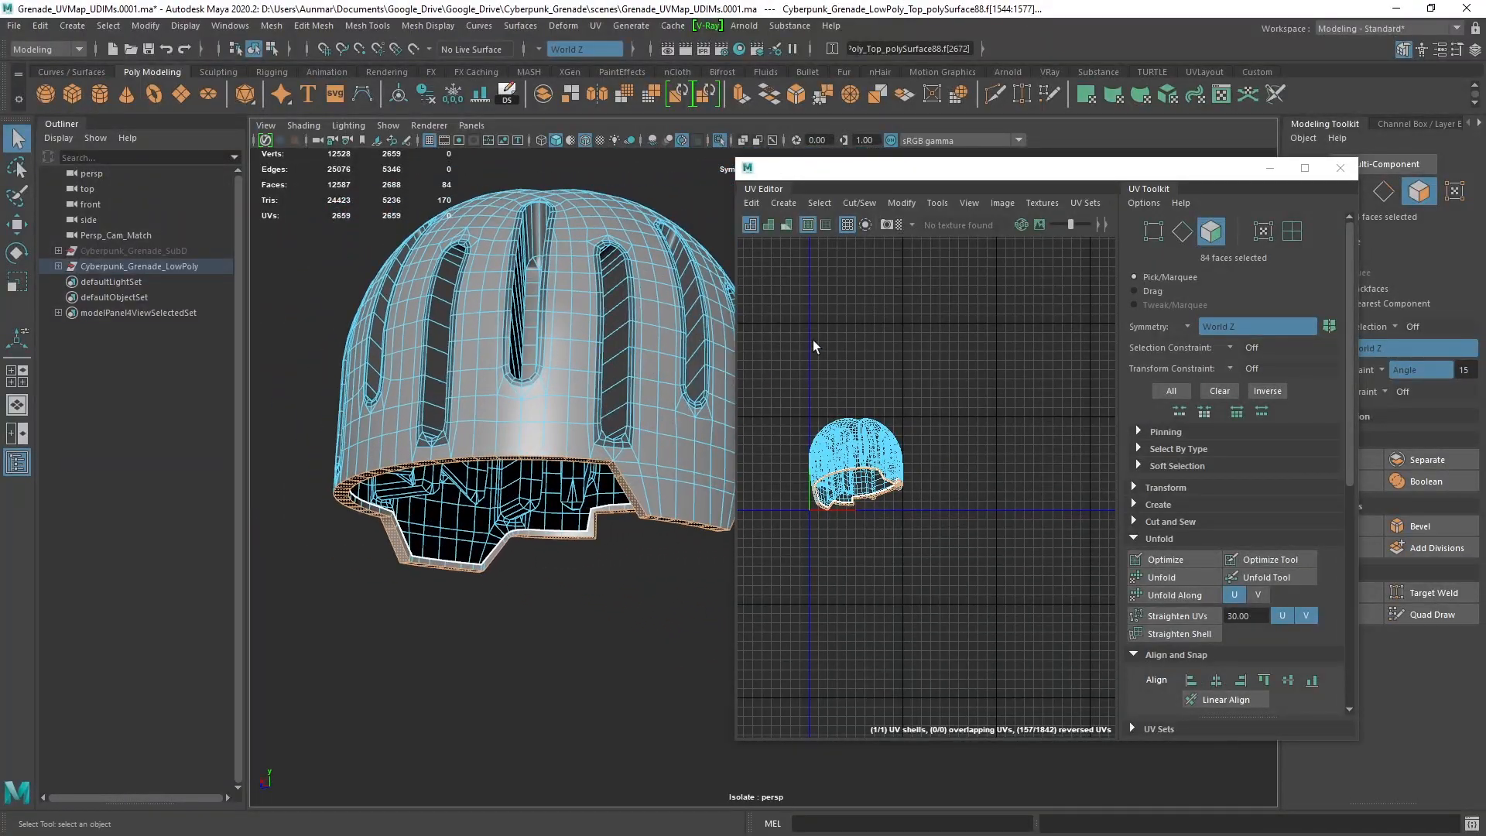
{"action": "left_click_drag", "start_coordinate": [567, 371], "coordinate": [501, 394], "text": "alt"}
{"action": "right_click_drag", "start_coordinate": [500, 395], "coordinate": [521, 547], "text": "alt"}
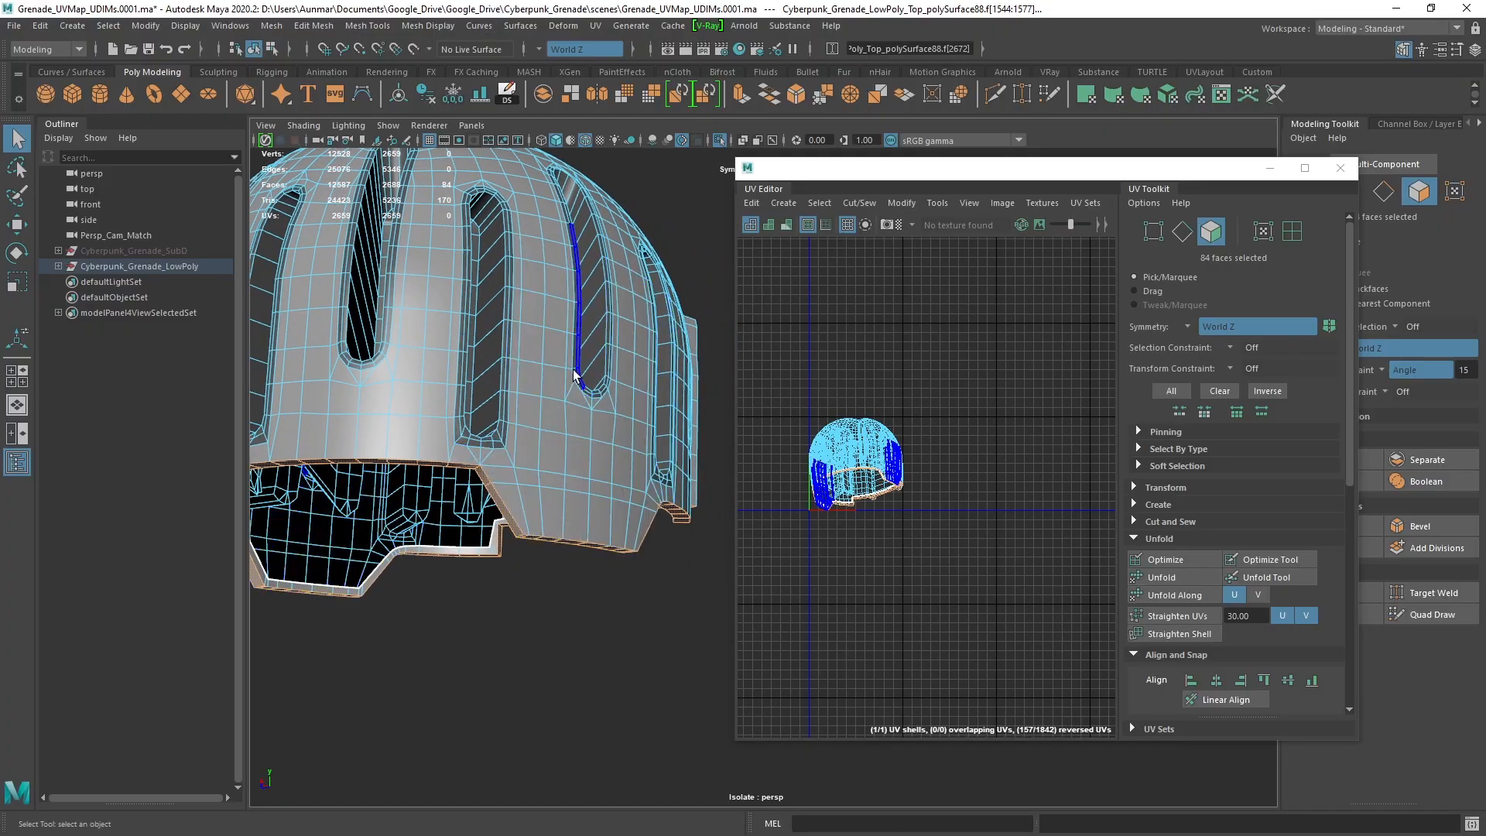
{"action": "right_click_drag", "start_coordinate": [575, 375], "coordinate": [564, 441], "text": "alt"}
{"action": "middle_click_drag", "start_coordinate": [565, 441], "coordinate": [667, 257], "text": "alt"}
{"action": "left_click", "coordinate": [1386, 367]}
{"action": "left_click", "coordinate": [1396, 374]}
Try to convert the selected rim faces to their edge perimeter
{"action": "middle_click_drag", "start_coordinate": [616, 431], "coordinate": [645, 358], "text": "alt"}
{"action": "right_click_drag", "start_coordinate": [607, 344], "coordinate": [592, 502], "text": "alt"}
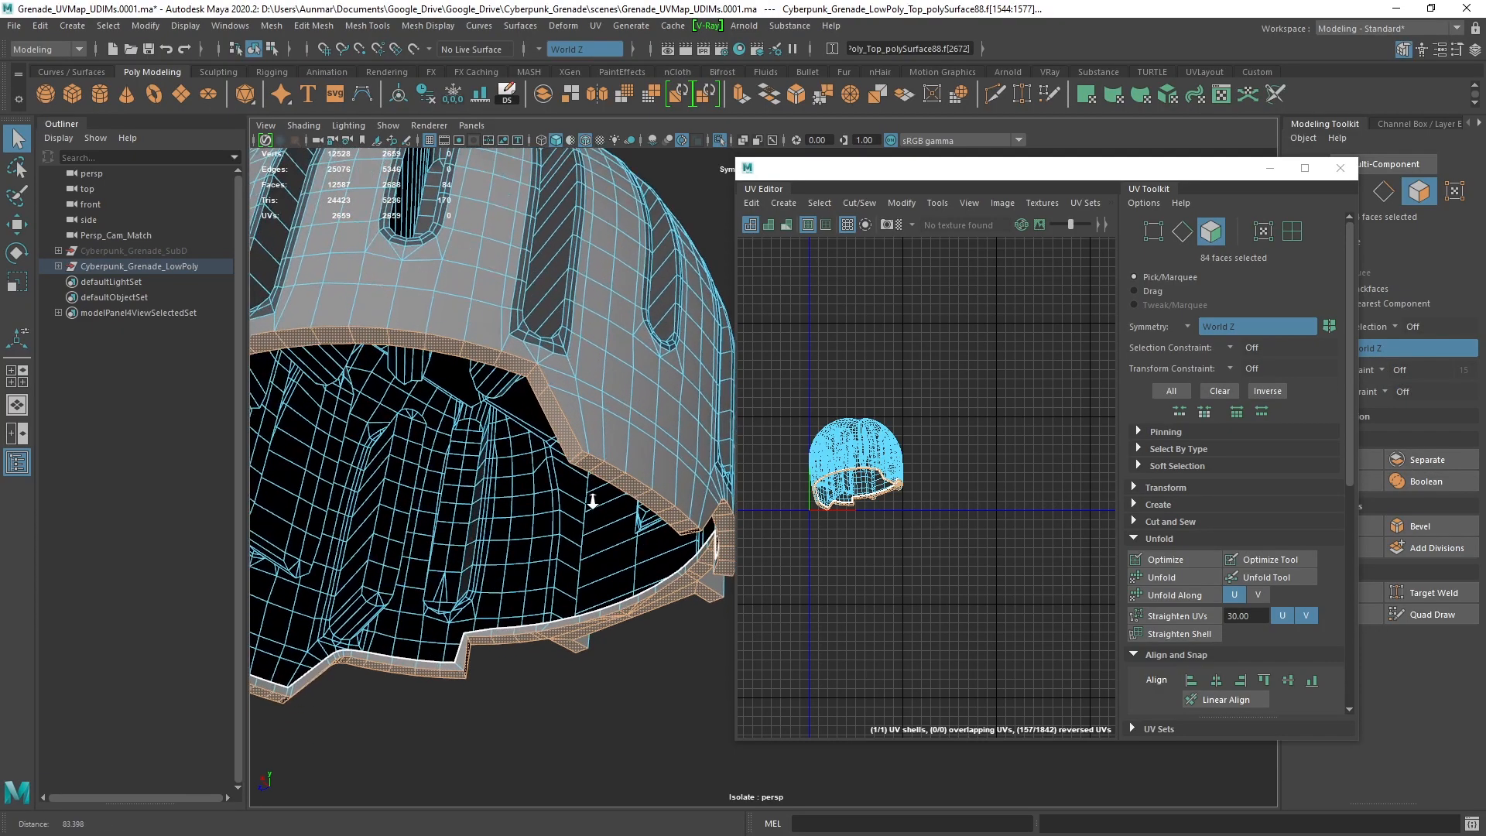
{"action": "right_click", "coordinate": [557, 363], "text": "ctrl"}
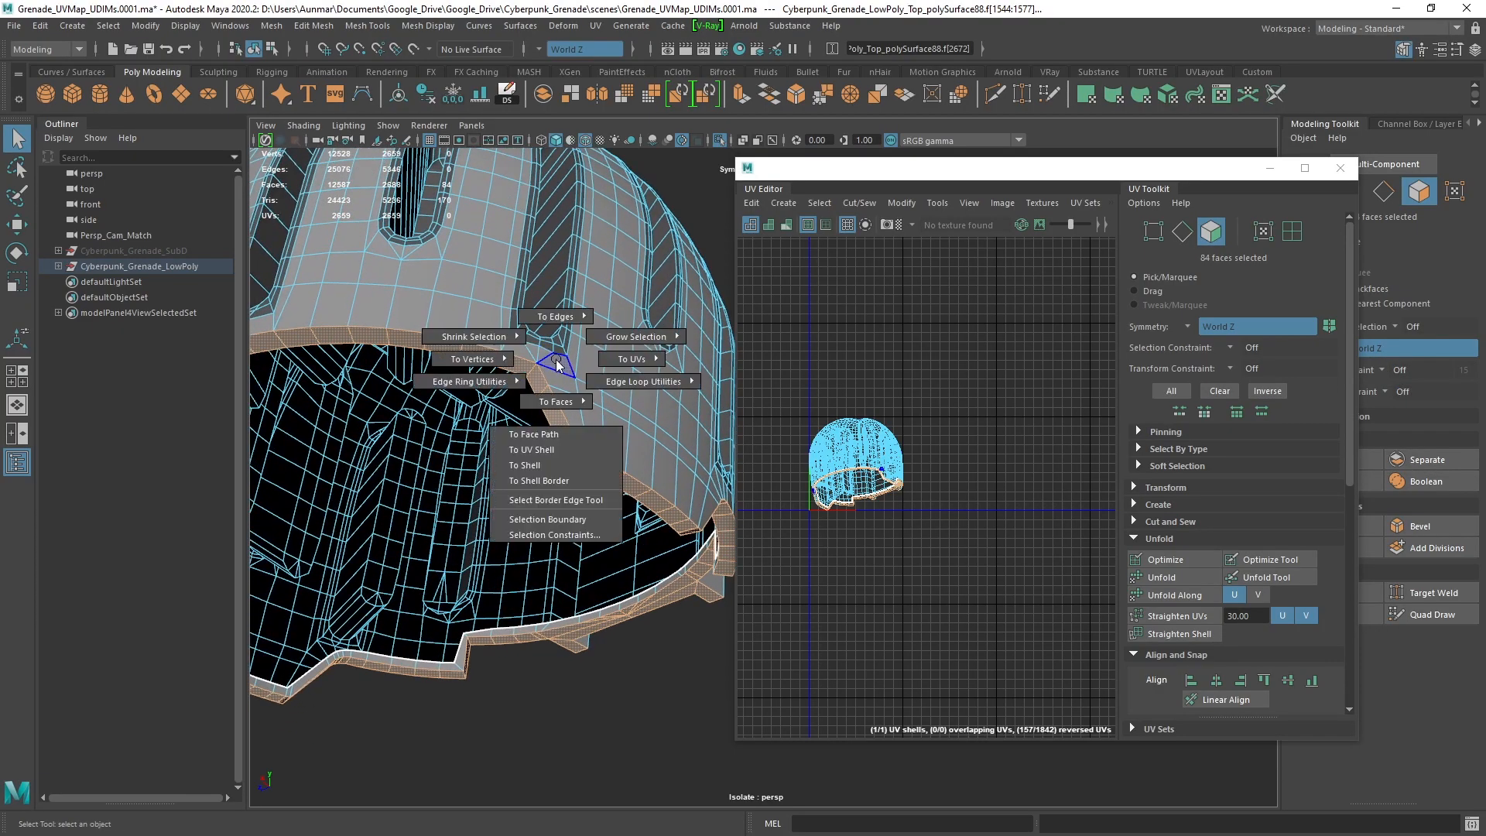
{"action": "mouse_move", "coordinate": [551, 328]}
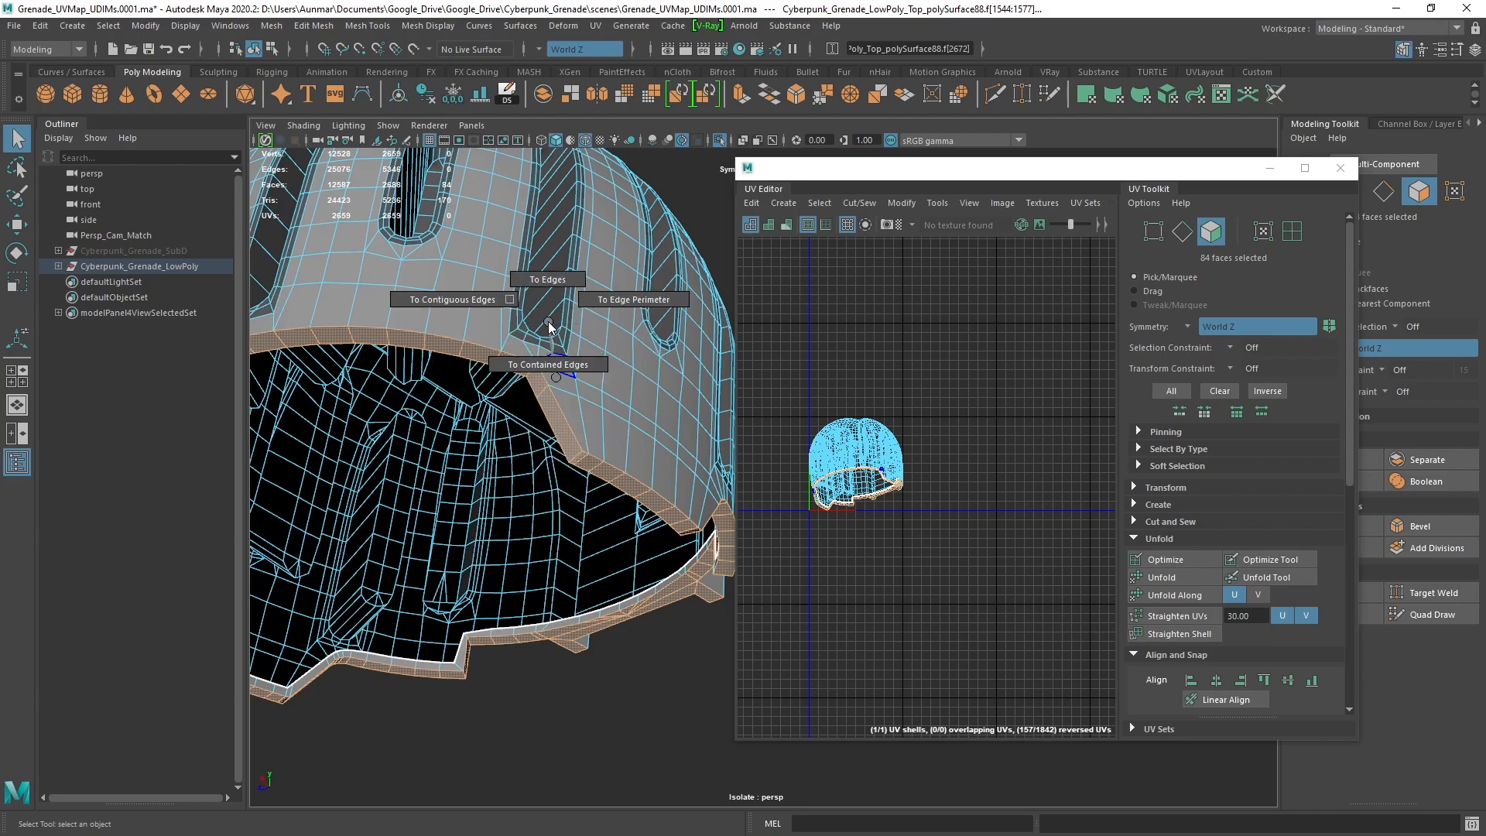
{"action": "left_click", "coordinate": [597, 300]}
{"action": "middle_click_drag", "start_coordinate": [658, 385], "coordinate": [614, 430], "text": "alt"}
{"action": "middle_click_drag", "start_coordinate": [845, 402], "coordinate": [861, 406], "text": "alt"}
{"action": "right_click_drag", "start_coordinate": [861, 406], "coordinate": [926, 479], "text": "alt"}
{"action": "left_click_drag", "start_coordinate": [602, 410], "coordinate": [699, 541], "text": "alt"}
{"action": "key", "text": "ctrl+z"}
Complete the bottom-rim face selection by adding the missing faces, including those at the notched corner
{"action": "middle_click_drag", "start_coordinate": [430, 402], "coordinate": [556, 493], "text": "alt"}
{"action": "right_click_drag", "start_coordinate": [541, 388], "coordinate": [542, 426]}
{"action": "scroll", "coordinate": [539, 463], "scroll_direction": "up", "scroll_amount": 2}
{"action": "left_click", "coordinate": [503, 491], "text": "shift"}
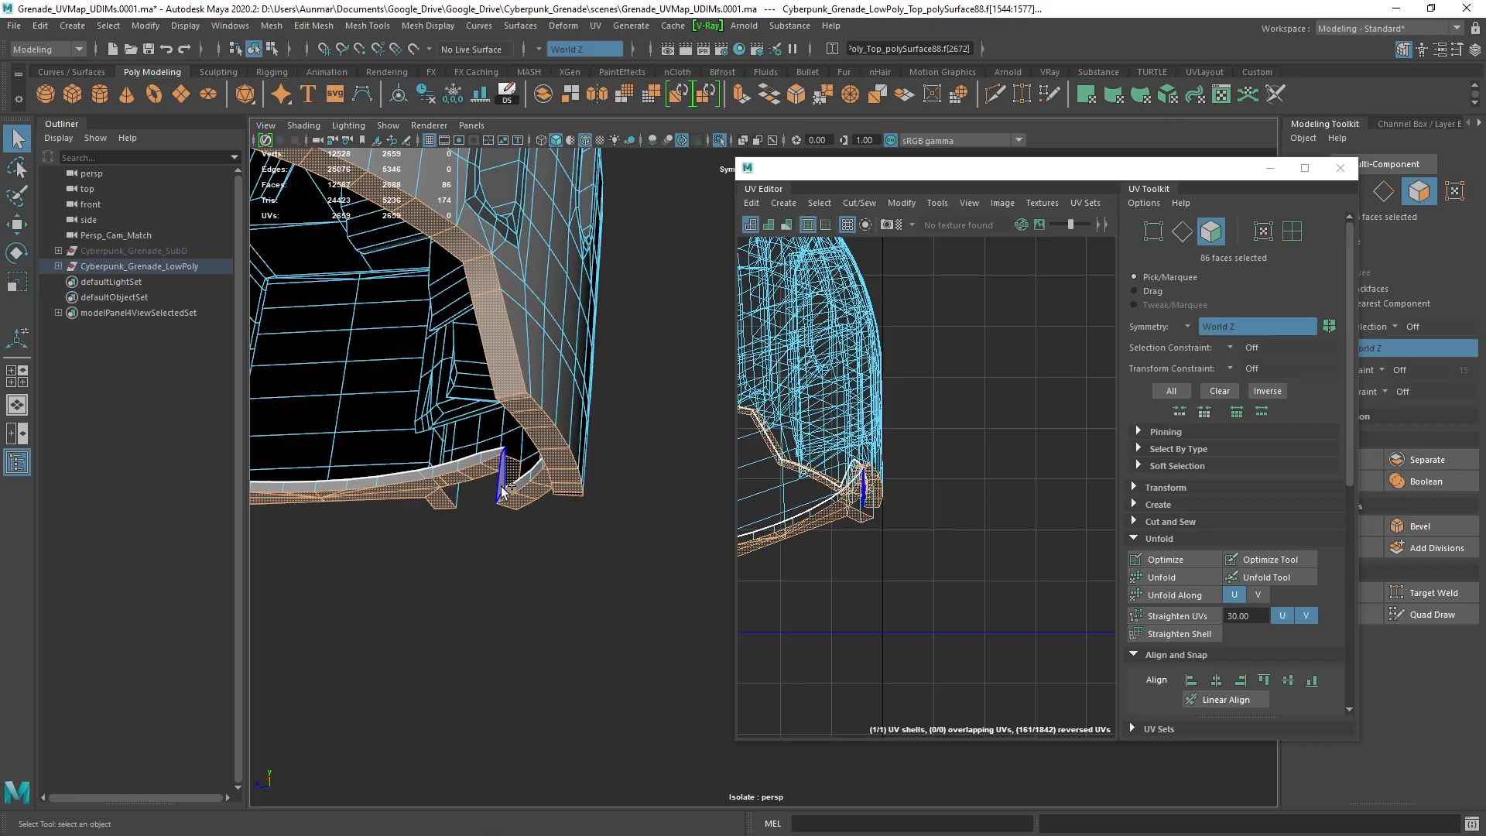
{"action": "left_click_drag", "start_coordinate": [559, 474], "coordinate": [653, 504], "text": "alt"}
{"action": "scroll", "coordinate": [551, 513], "scroll_direction": "down", "scroll_amount": 3}
{"action": "middle_click_drag", "start_coordinate": [387, 536], "coordinate": [532, 577], "text": "alt"}
{"action": "left_click_drag", "start_coordinate": [532, 577], "coordinate": [536, 477], "text": "alt"}
{"action": "left_click_drag", "start_coordinate": [634, 469], "coordinate": [873, 401], "text": "alt"}
{"action": "middle_click_drag", "start_coordinate": [879, 469], "coordinate": [992, 469], "text": "alt"}
{"action": "right_click_drag", "start_coordinate": [1008, 463], "coordinate": [997, 456], "text": "alt"}
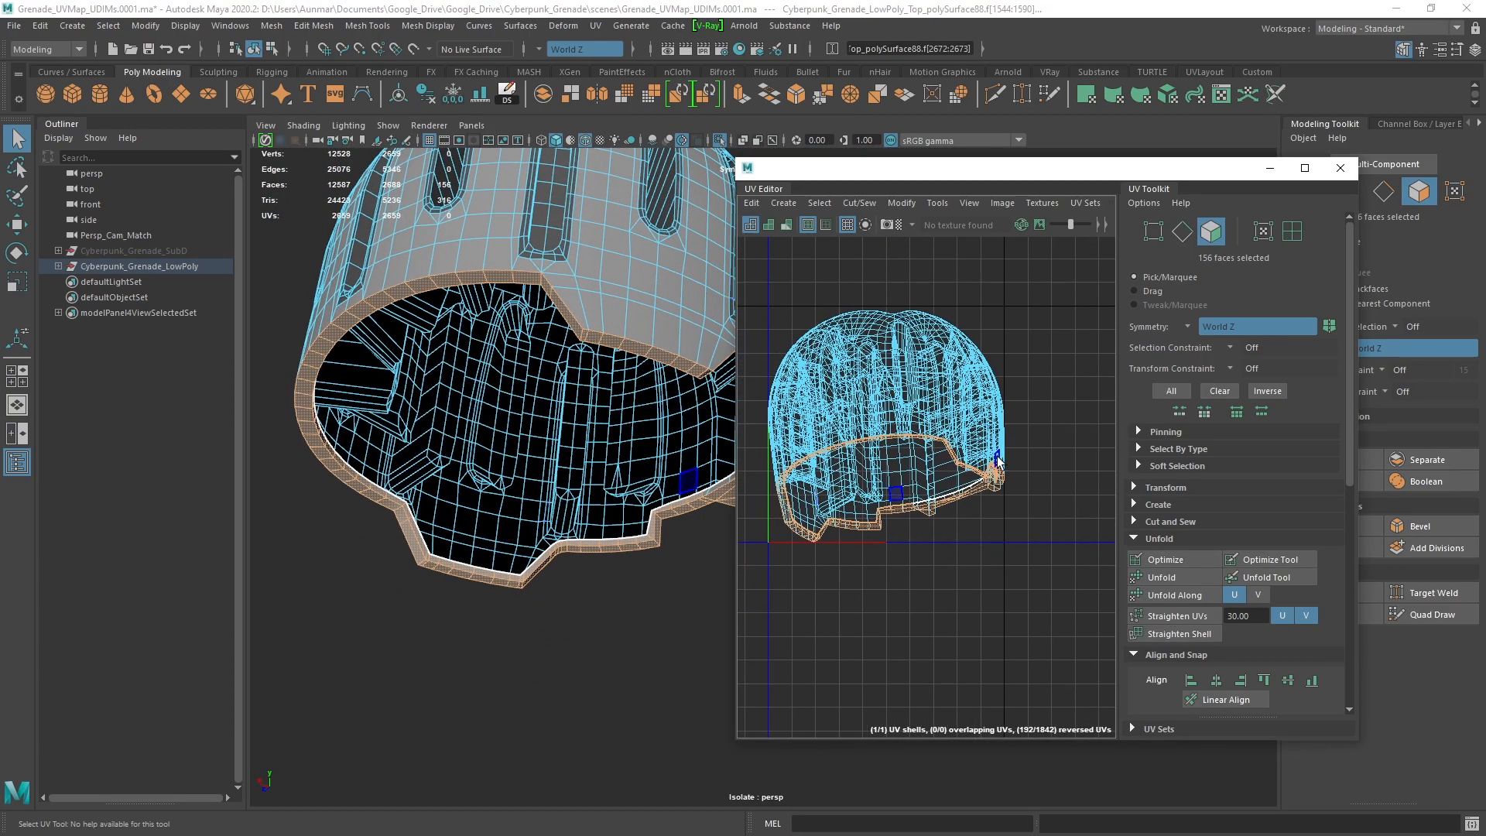
Create a UV shell from the selected rim faces and move the dome's UV shell up and away from it
{"action": "right_click", "coordinate": [1011, 387], "text": "ctrl"}
{"action": "right_click", "coordinate": [1019, 384], "text": "shift"}
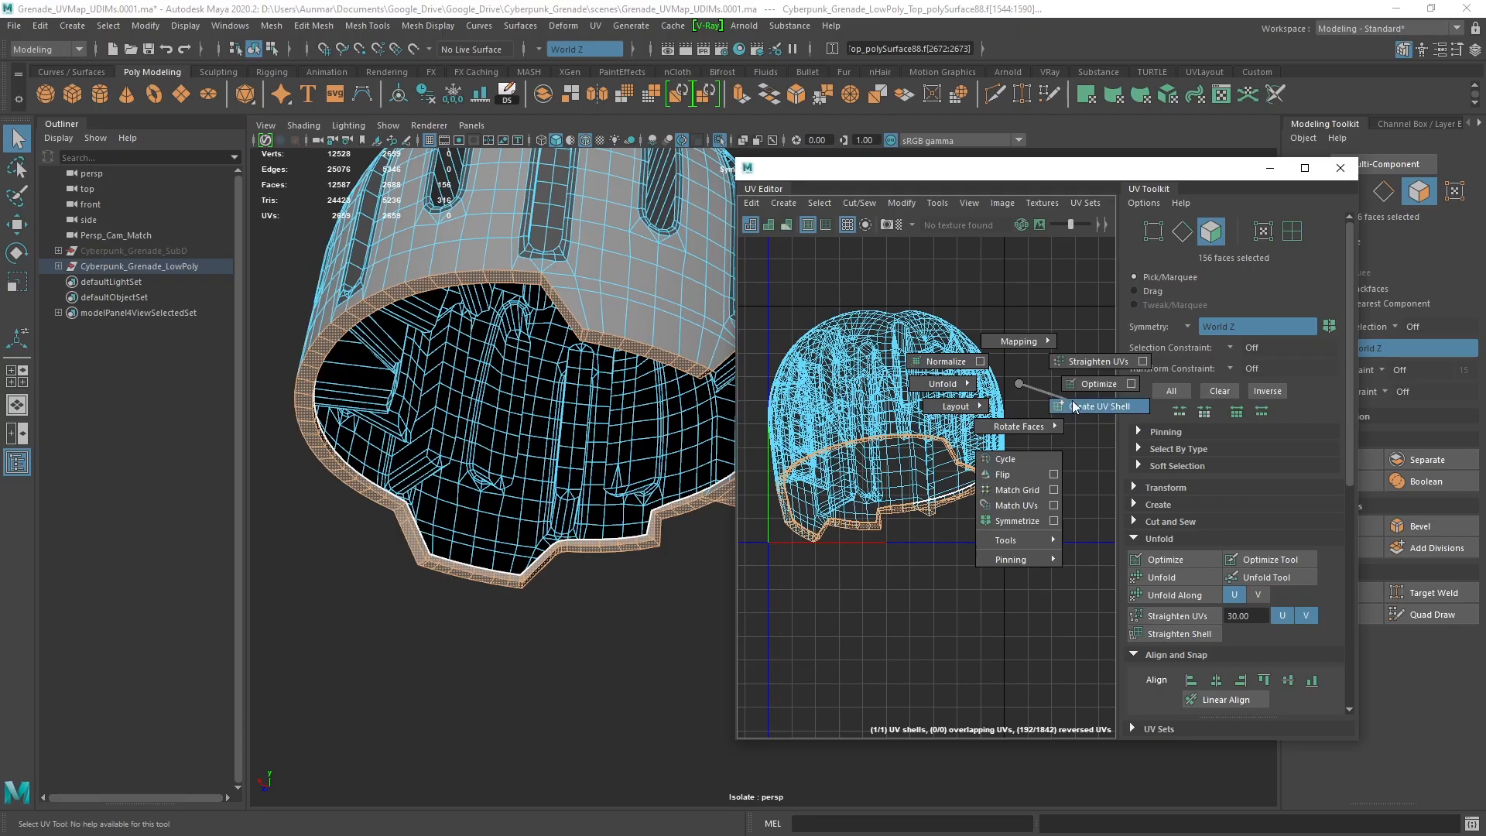
{"action": "left_click", "coordinate": [1099, 406]}
{"action": "left_click", "coordinate": [937, 360]}
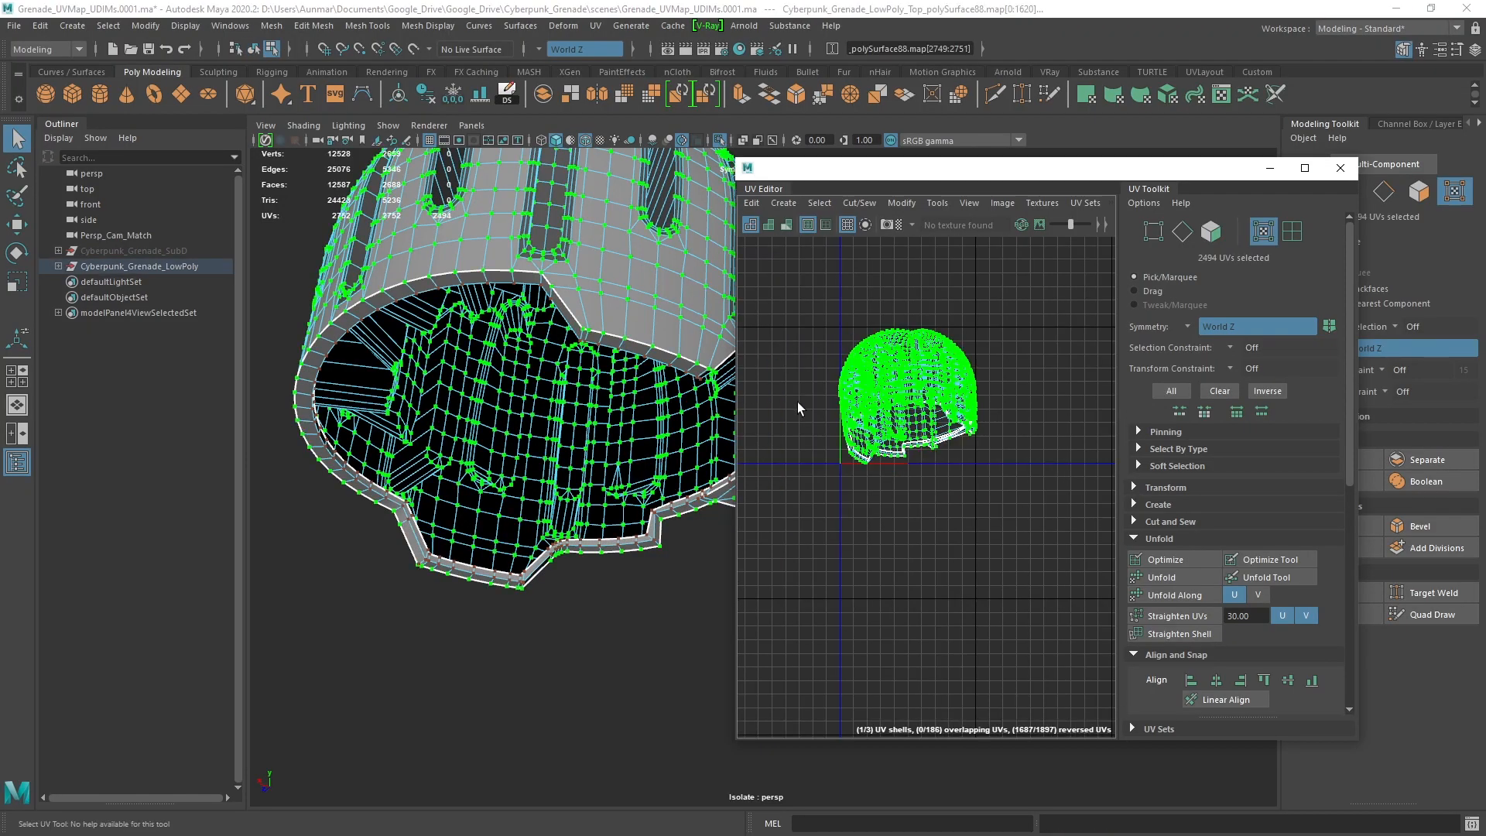
{"action": "key", "text": "w"}
{"action": "left_click_drag", "start_coordinate": [910, 398], "coordinate": [988, 274]}
Set the selection constraint to Angle and select the flat recessed faces on top of the shell's rectangular block
{"action": "left_click_drag", "start_coordinate": [603, 387], "coordinate": [554, 414], "text": "alt"}
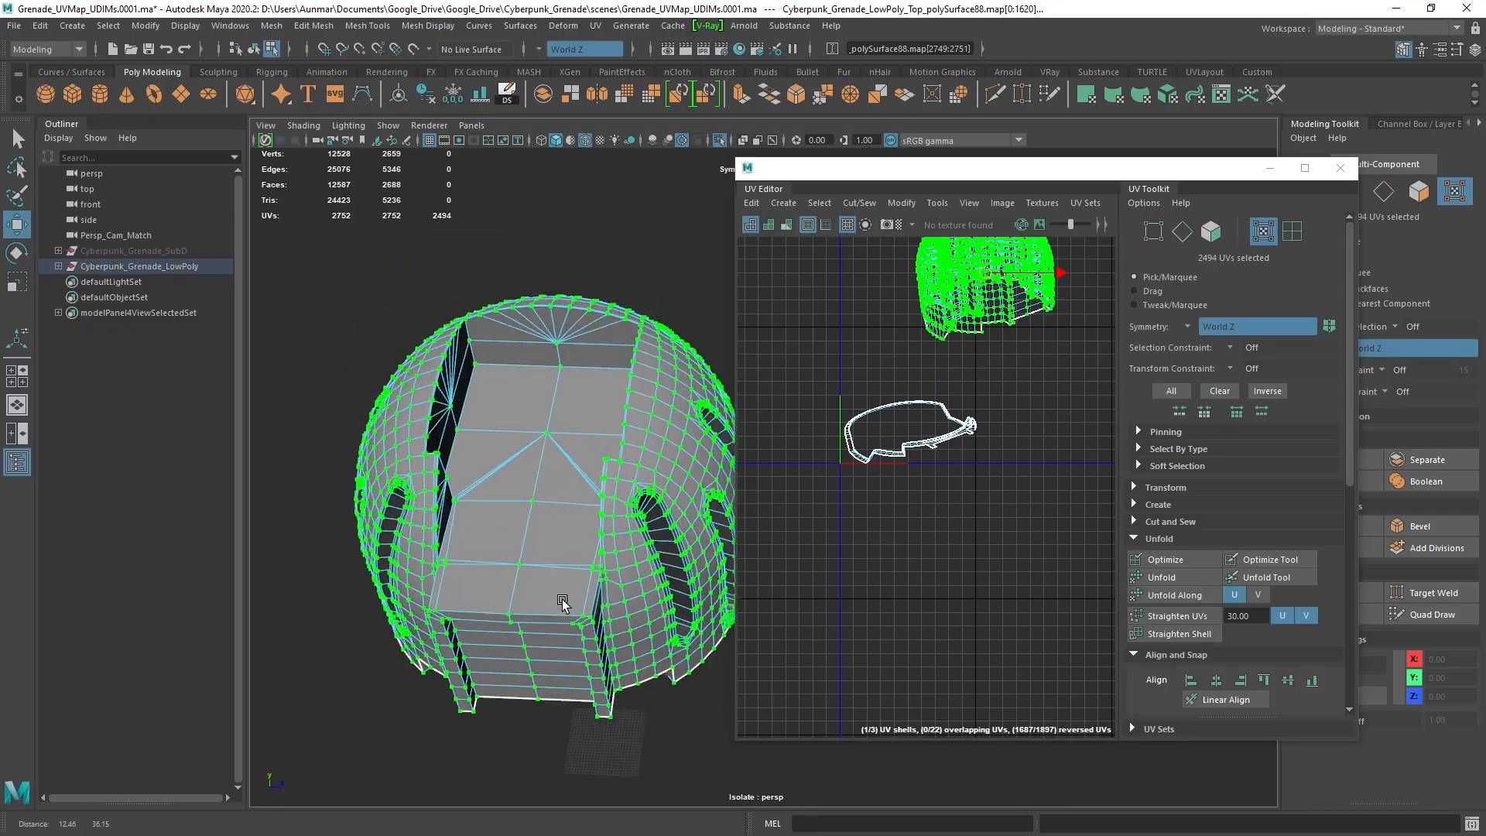
{"action": "right_click_drag", "start_coordinate": [546, 348], "coordinate": [546, 387]}
{"action": "key", "text": "q"}
{"action": "middle_click_drag", "start_coordinate": [548, 386], "coordinate": [573, 426], "text": "alt"}
{"action": "scroll", "coordinate": [573, 425], "scroll_direction": "up", "scroll_amount": 1}
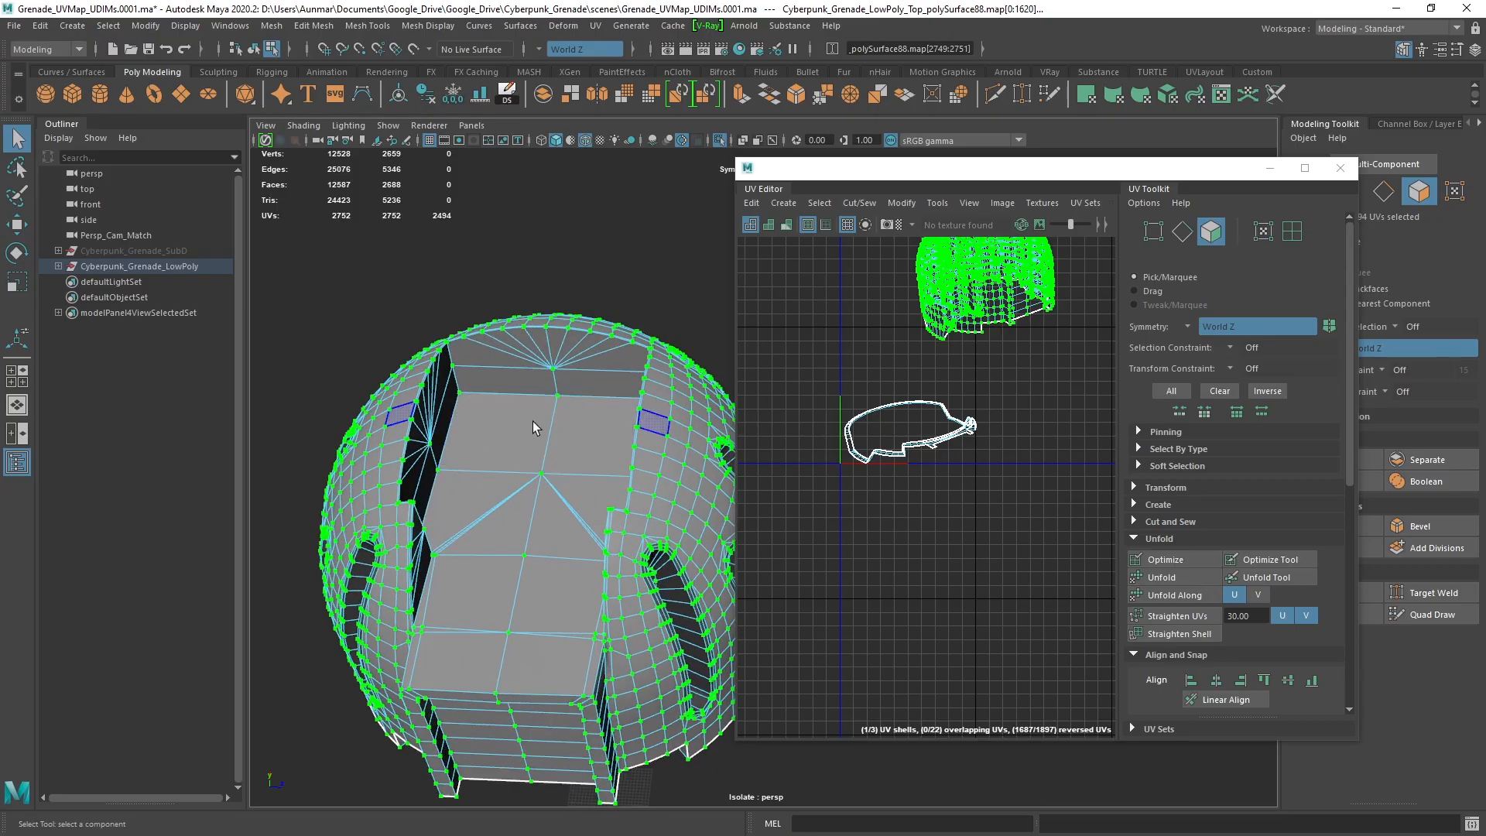
{"action": "middle_click_drag", "start_coordinate": [524, 372], "coordinate": [536, 393], "text": "alt"}
{"action": "scroll", "coordinate": [537, 393], "scroll_direction": "up", "scroll_amount": 1}
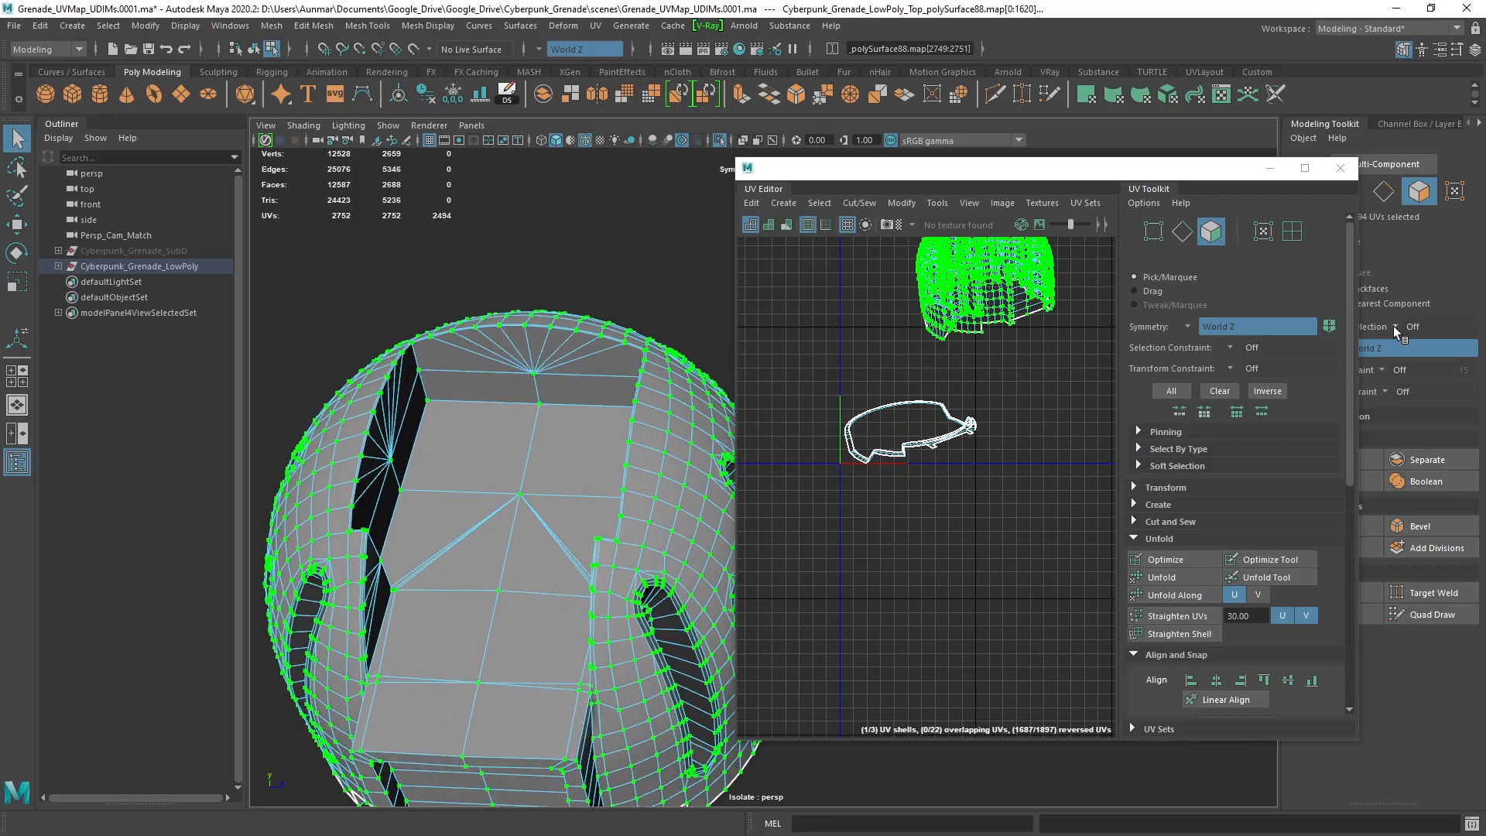
{"action": "left_click", "coordinate": [1383, 369]}
{"action": "left_click", "coordinate": [1404, 396]}
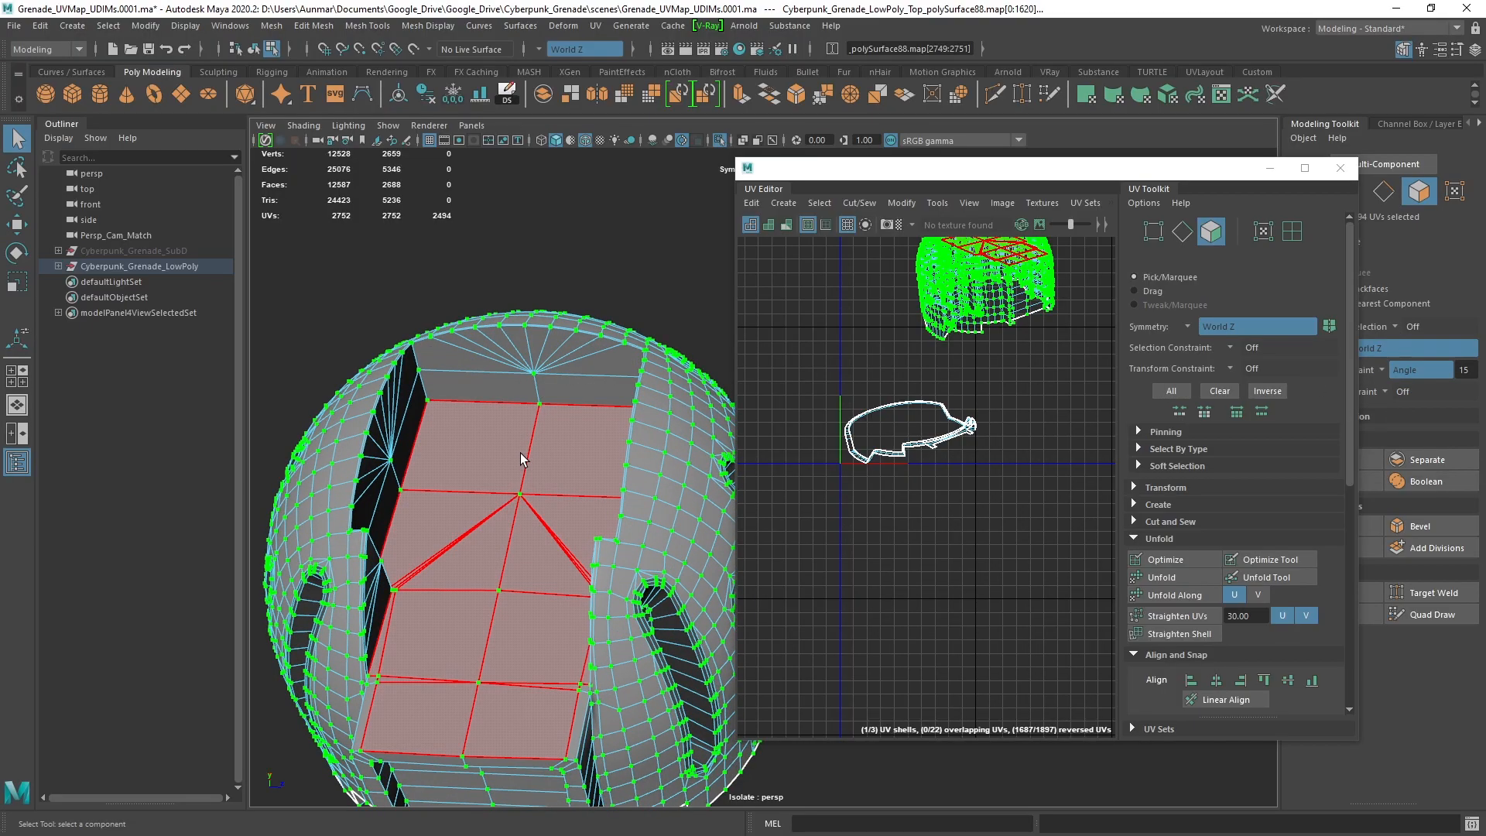
{"action": "scroll", "coordinate": [622, 455], "scroll_direction": "up", "scroll_amount": 1}
{"action": "left_click", "coordinate": [568, 467]}
{"action": "scroll", "coordinate": [561, 345], "scroll_direction": "up", "scroll_amount": 2}
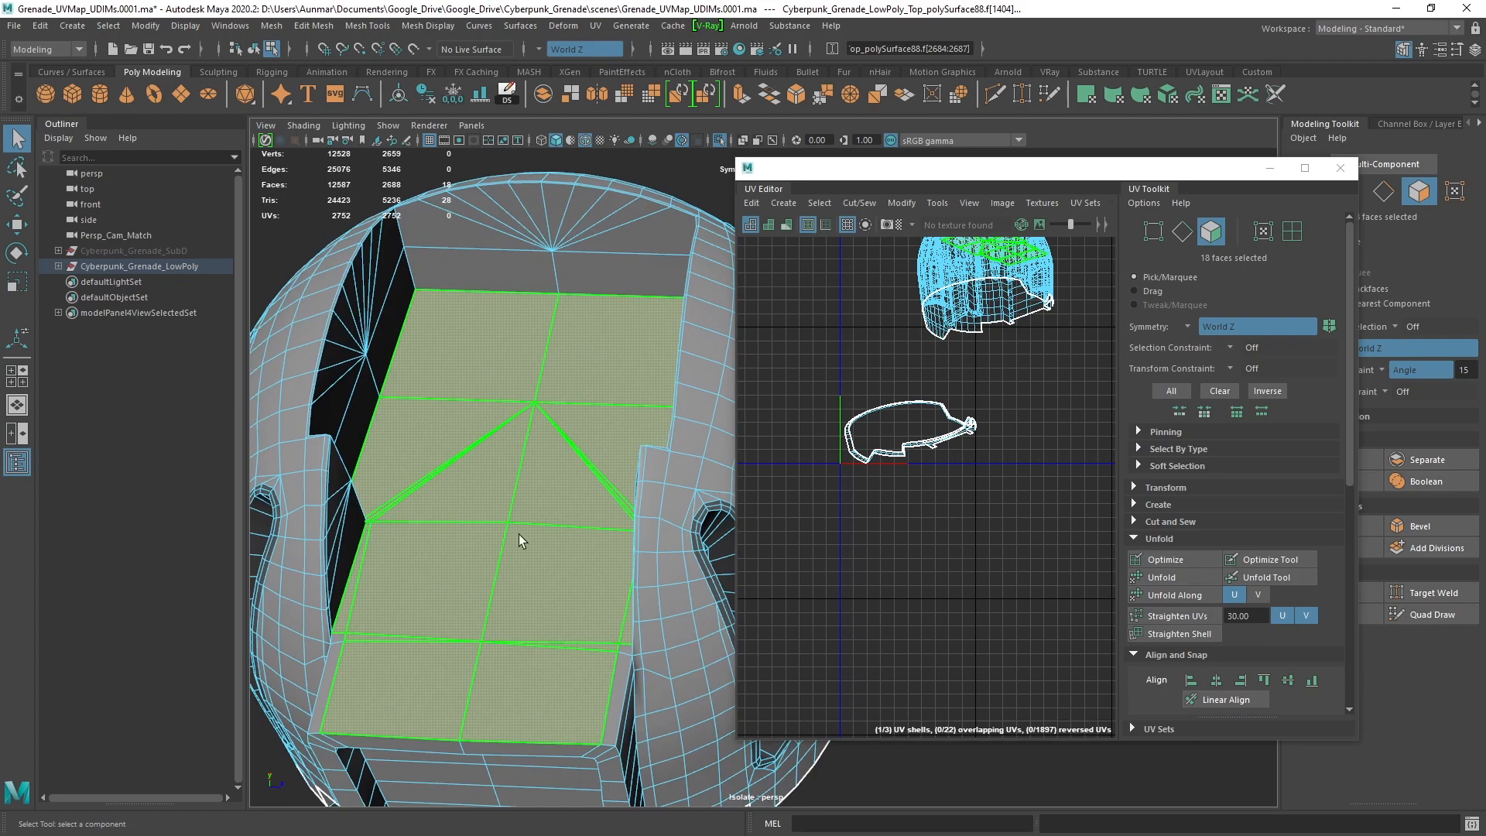
{"action": "left_click_drag", "start_coordinate": [625, 419], "coordinate": [600, 362], "text": "alt"}
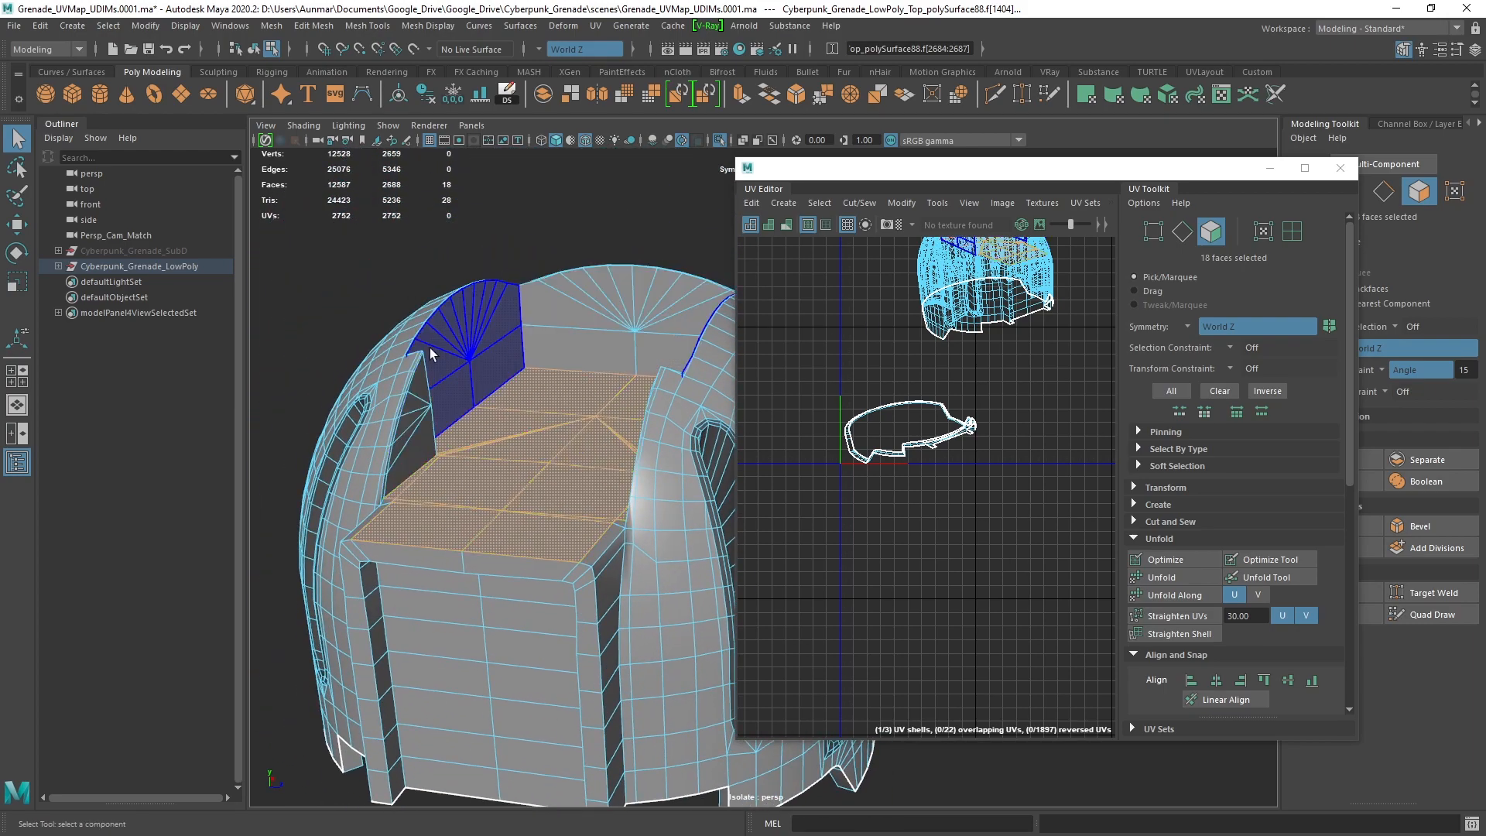
Unhide the Cyberpunk_Grenade_SubD group and isolate its top shell to inspect the block and recess
{"action": "key", "text": "F8"}
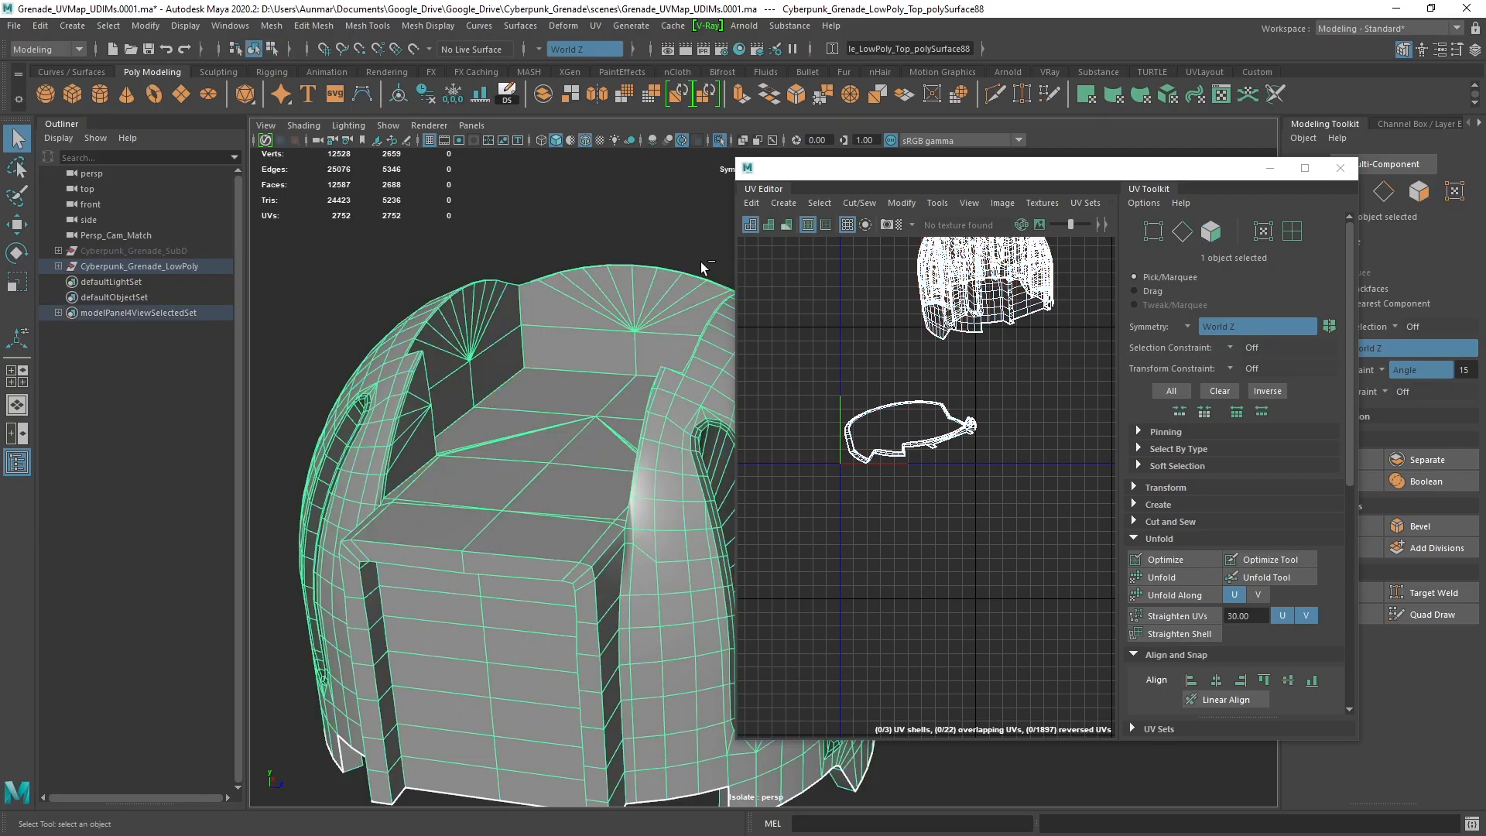
{"action": "key", "text": "ctrl+1"}
{"action": "left_click", "coordinate": [151, 250]}
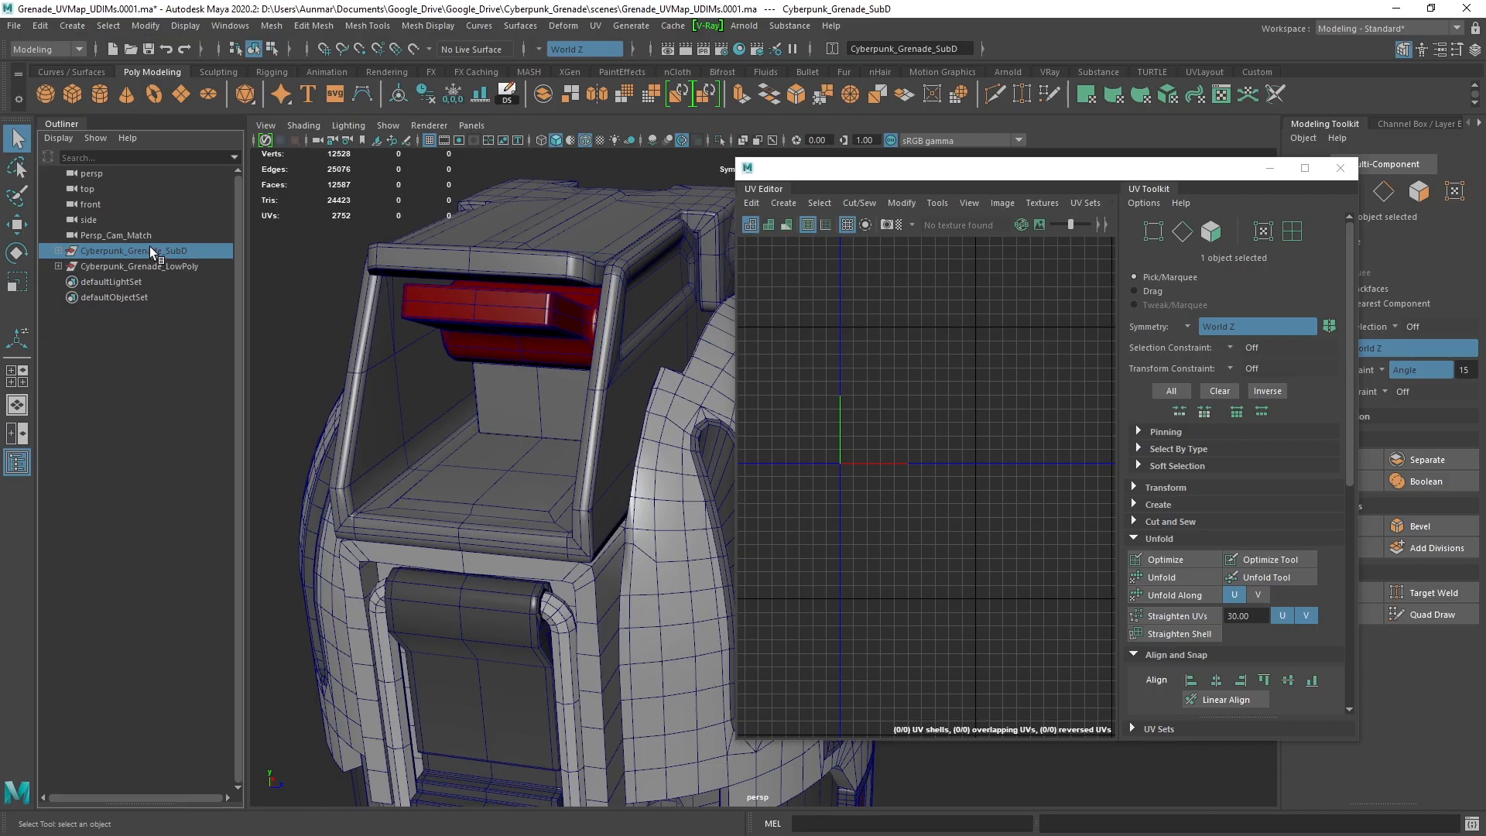
{"action": "key", "text": "shift+h"}
{"action": "left_click_drag", "start_coordinate": [679, 434], "coordinate": [609, 411], "text": "alt"}
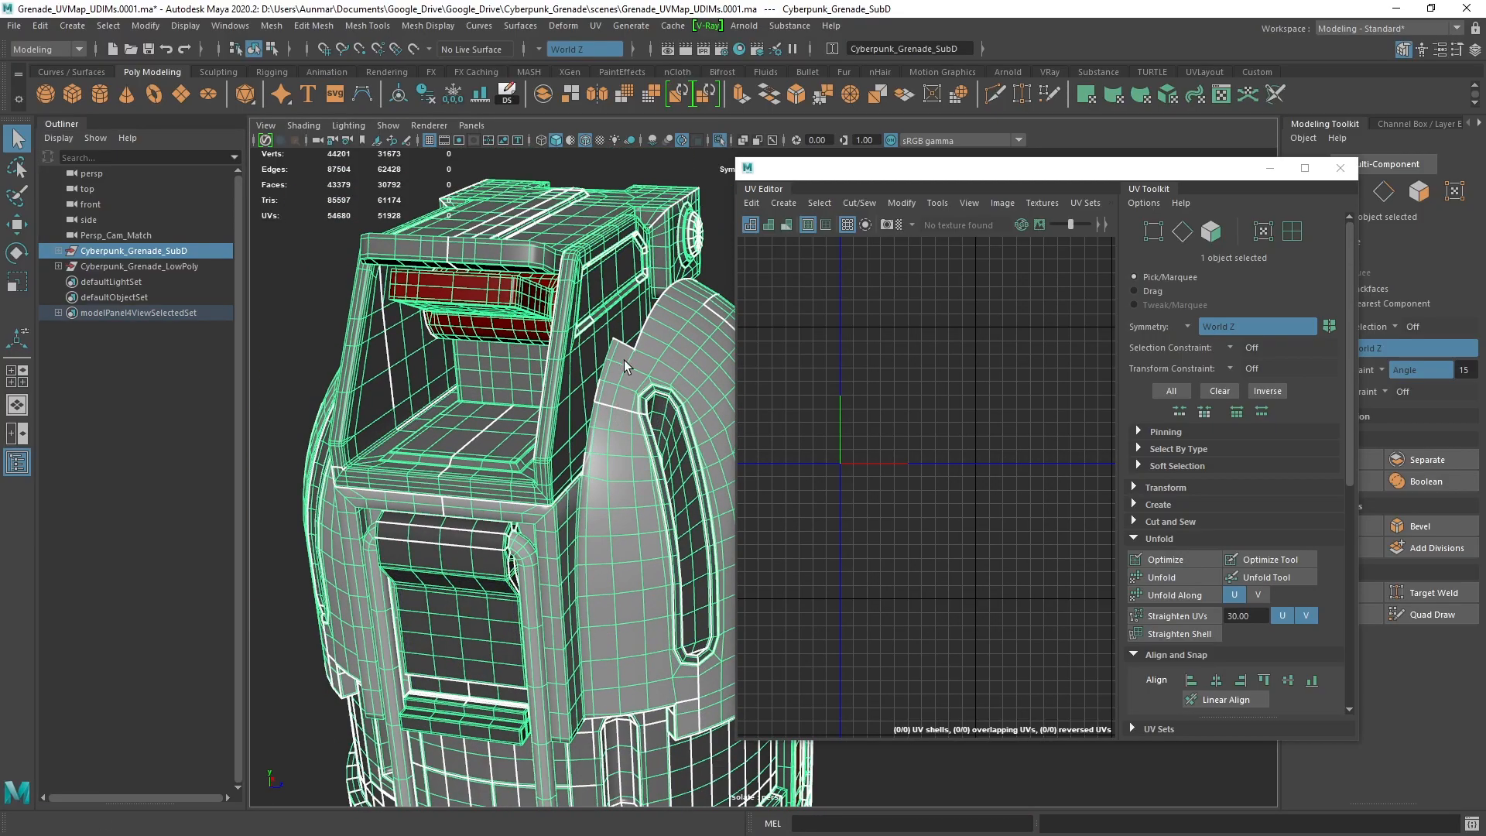
{"action": "left_click", "coordinate": [625, 364]}
{"action": "key", "text": "ctrl+1"}
{"action": "left_click_drag", "start_coordinate": [601, 404], "coordinate": [548, 465], "text": "alt"}
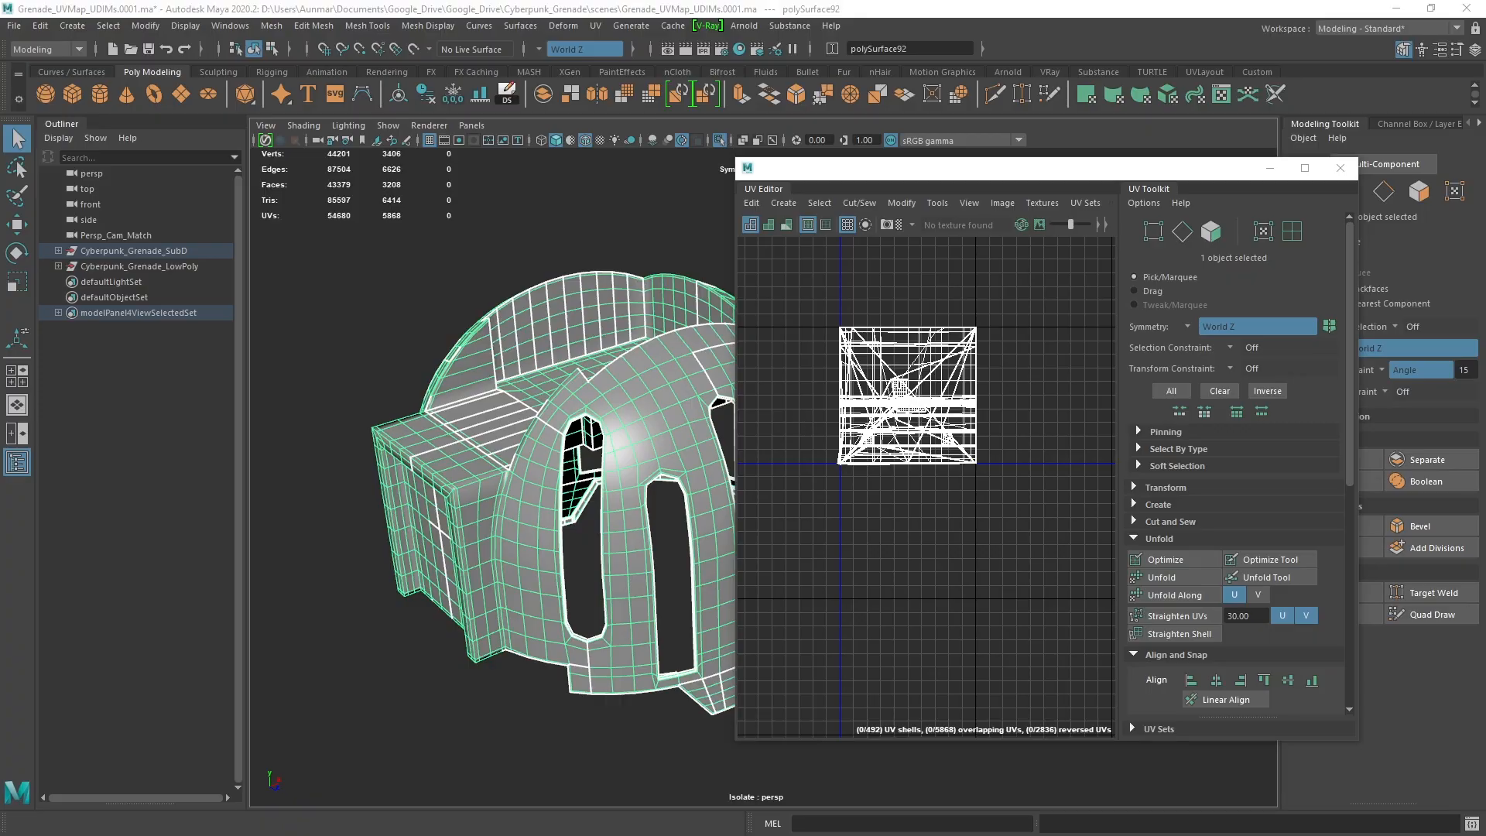
Hide the Cyberpunk_Grenade_SubD group and isolate the Cyberpunk_Grenade_LowPoly group in the viewport
{"action": "left_click", "coordinate": [161, 249]}
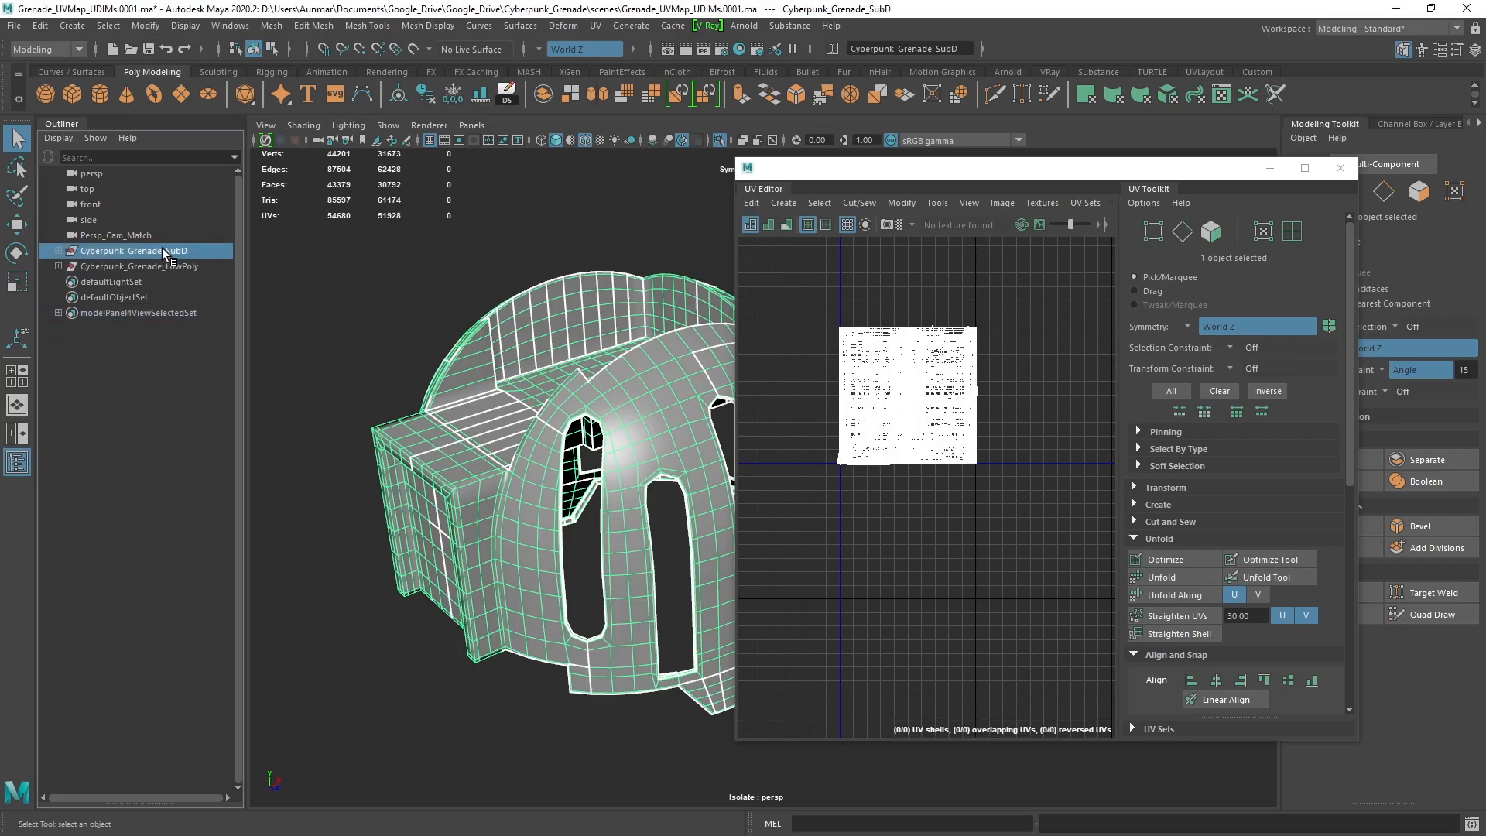
{"action": "key", "text": "ctrl+h"}
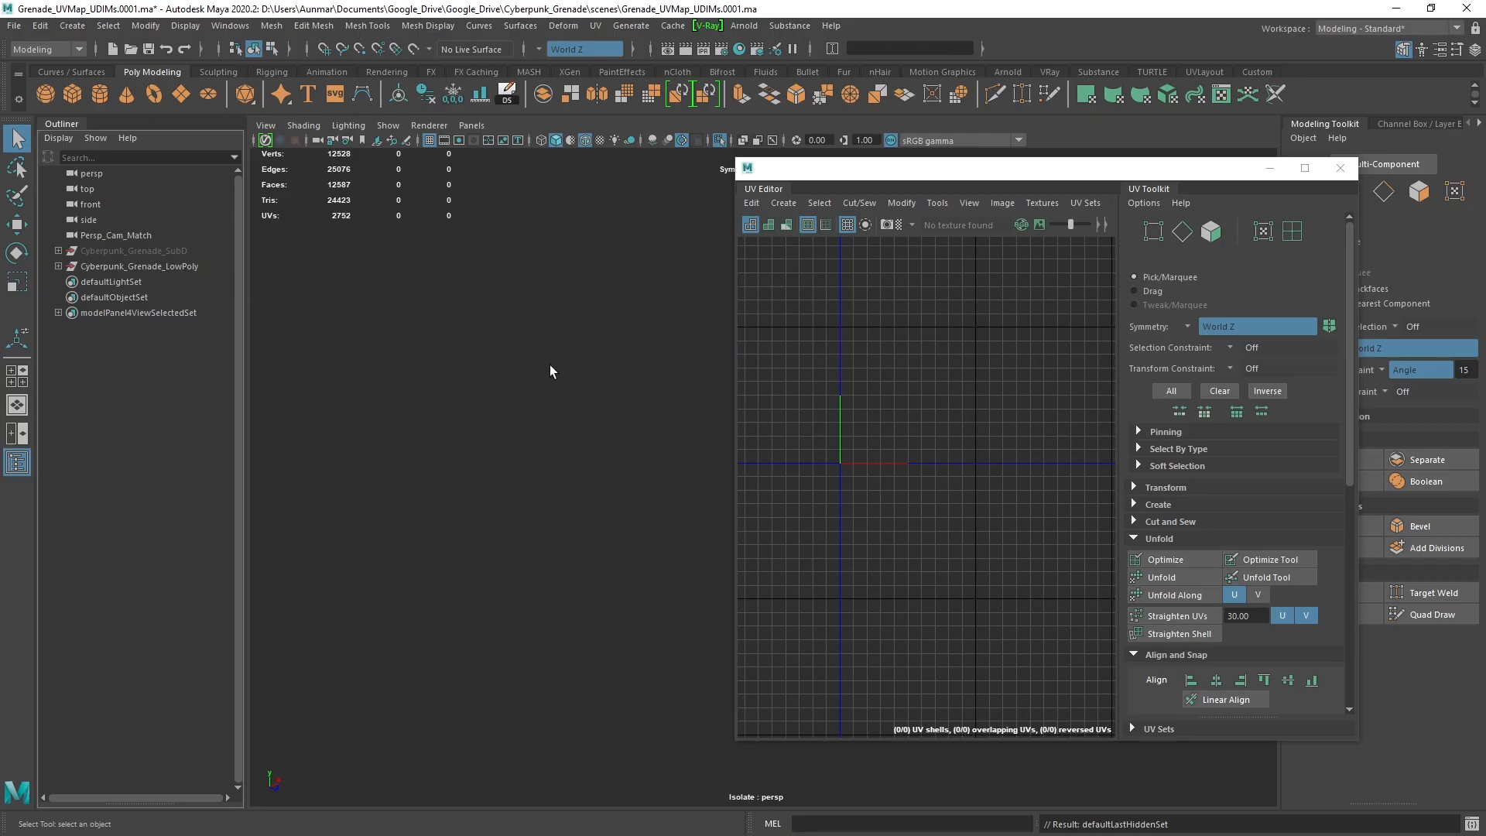
{"action": "key", "text": "ctrl+1"}
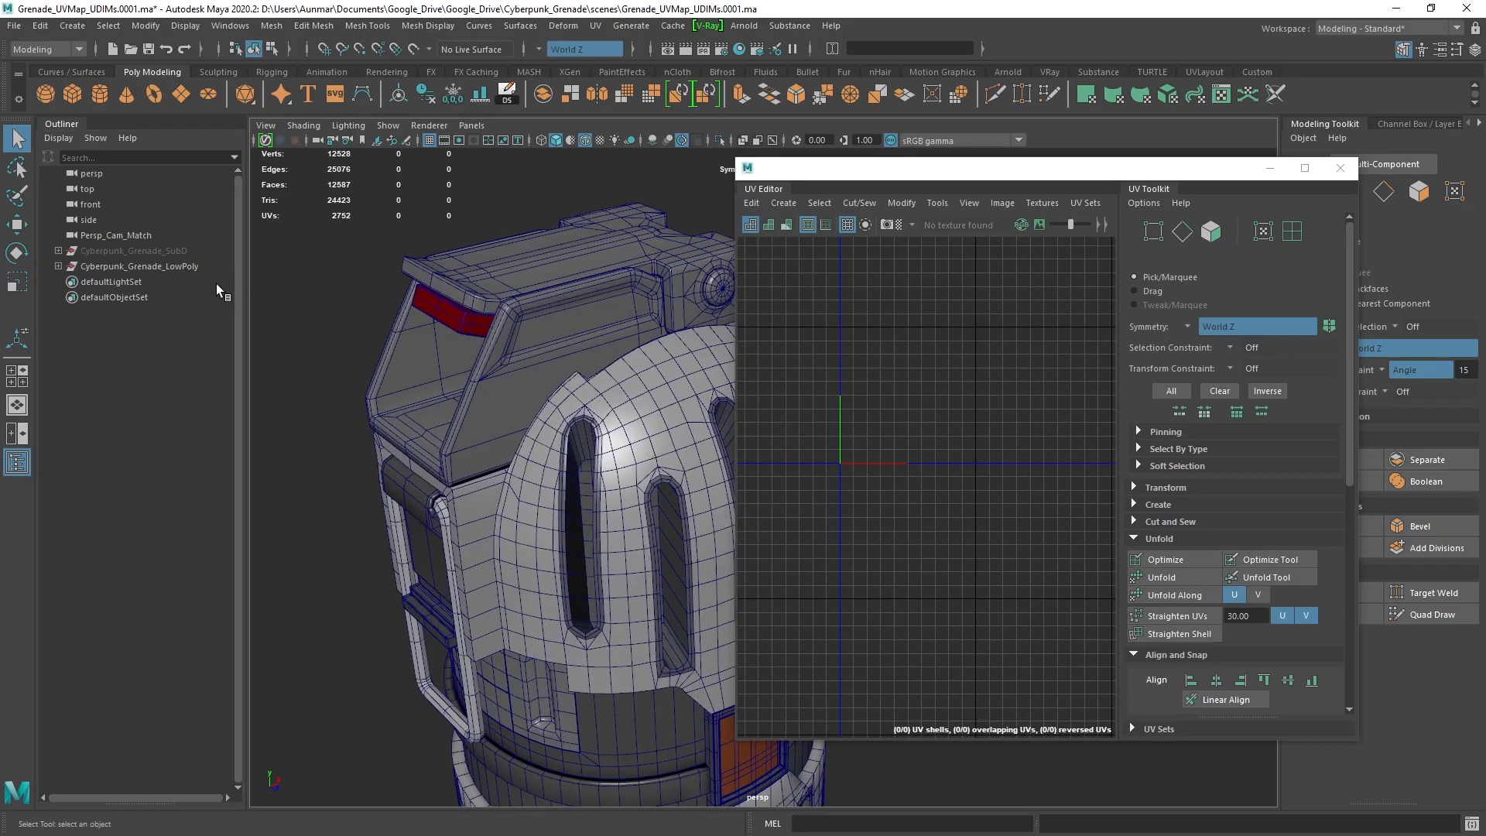
{"action": "left_click", "coordinate": [170, 265]}
{"action": "key", "text": "ctrl+1"}
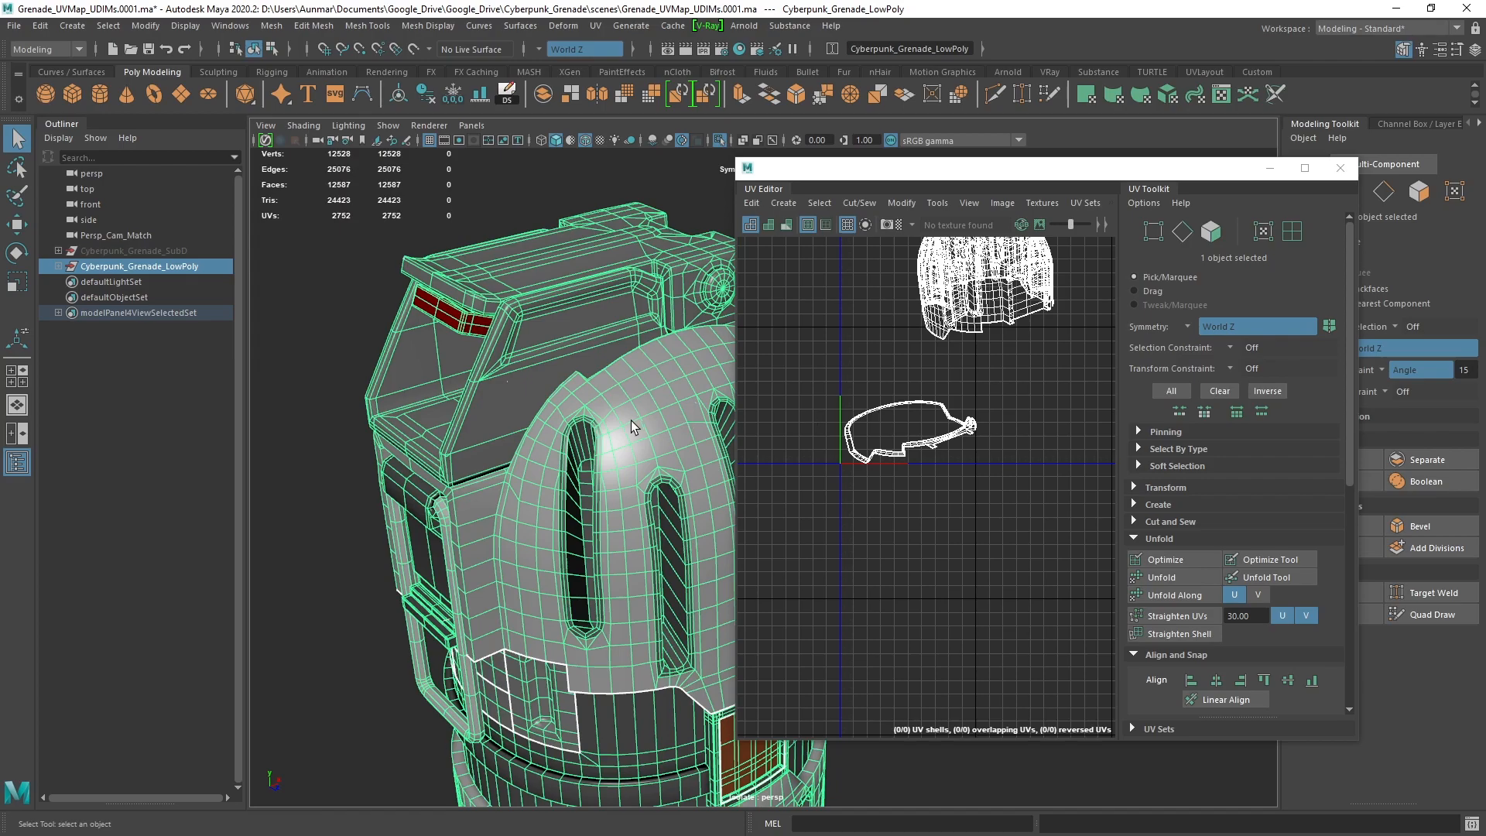
Select the low-poly grenade's top shell, isolate it in the viewport and frame it
{"action": "left_click_drag", "start_coordinate": [634, 422], "coordinate": [598, 396], "text": "alt"}
{"action": "left_click", "coordinate": [653, 429]}
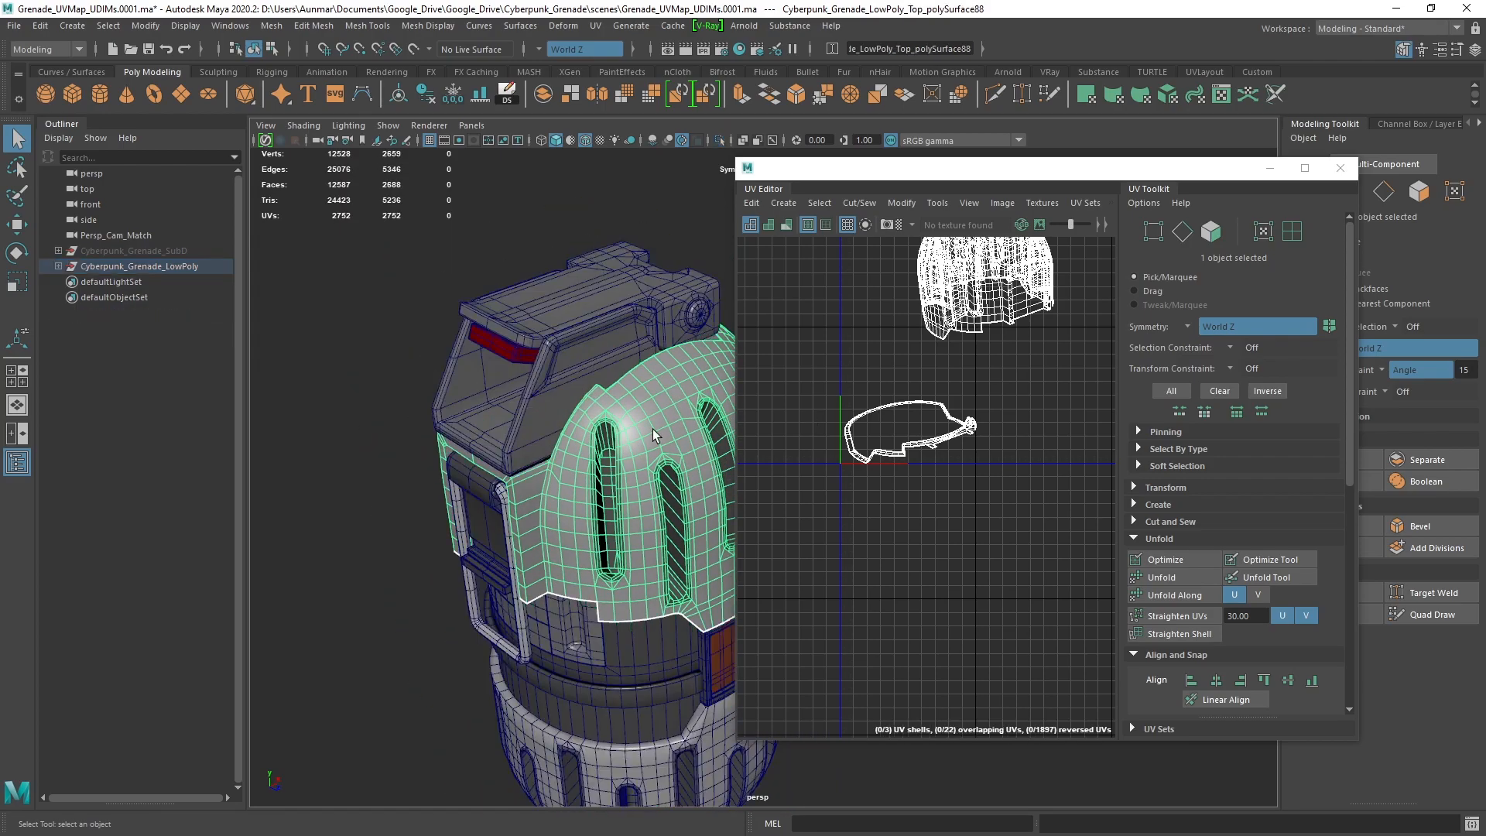
{"action": "key", "text": "ctrl+1"}
{"action": "key", "text": "f"}
{"action": "mouse_move", "coordinate": [628, 440]}
{"action": "left_mouse_down", "text": "alt"}
{"action": "mouse_move", "coordinate": [559, 485]}
{"action": "mouse_move", "coordinate": [630, 424]}
{"action": "left_mouse_up", "text": "alt"}
In face selection, select the flat faces on top of the shell's rectangular block and add the adjoining wall and side faces
{"action": "right_click", "coordinate": [467, 249]}
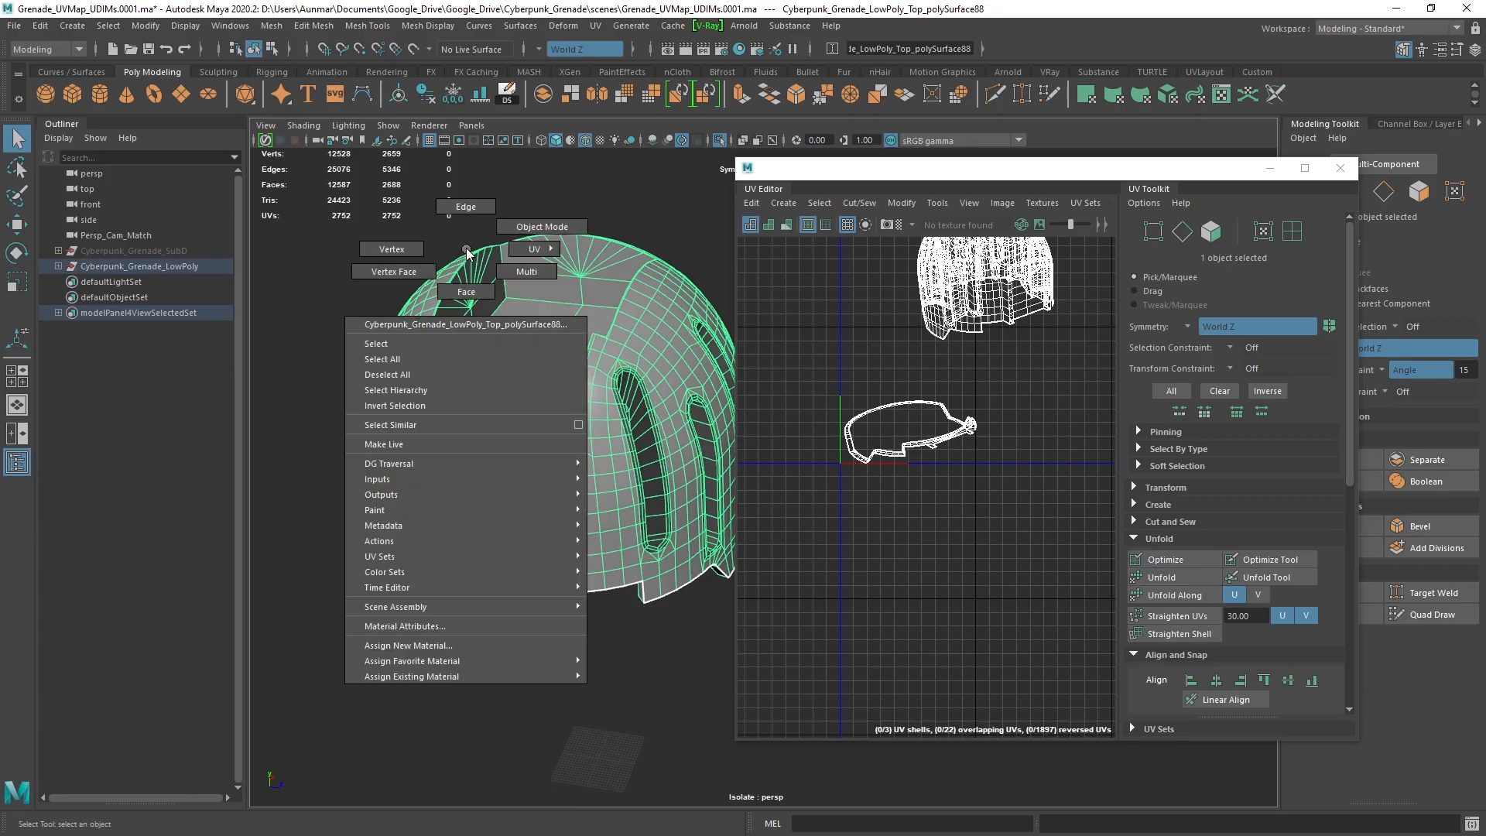
{"action": "right_click_drag", "start_coordinate": [558, 250], "coordinate": [557, 290]}
{"action": "left_click", "coordinate": [525, 309]}
{"action": "left_click_drag", "start_coordinate": [524, 309], "coordinate": [548, 414], "text": "alt"}
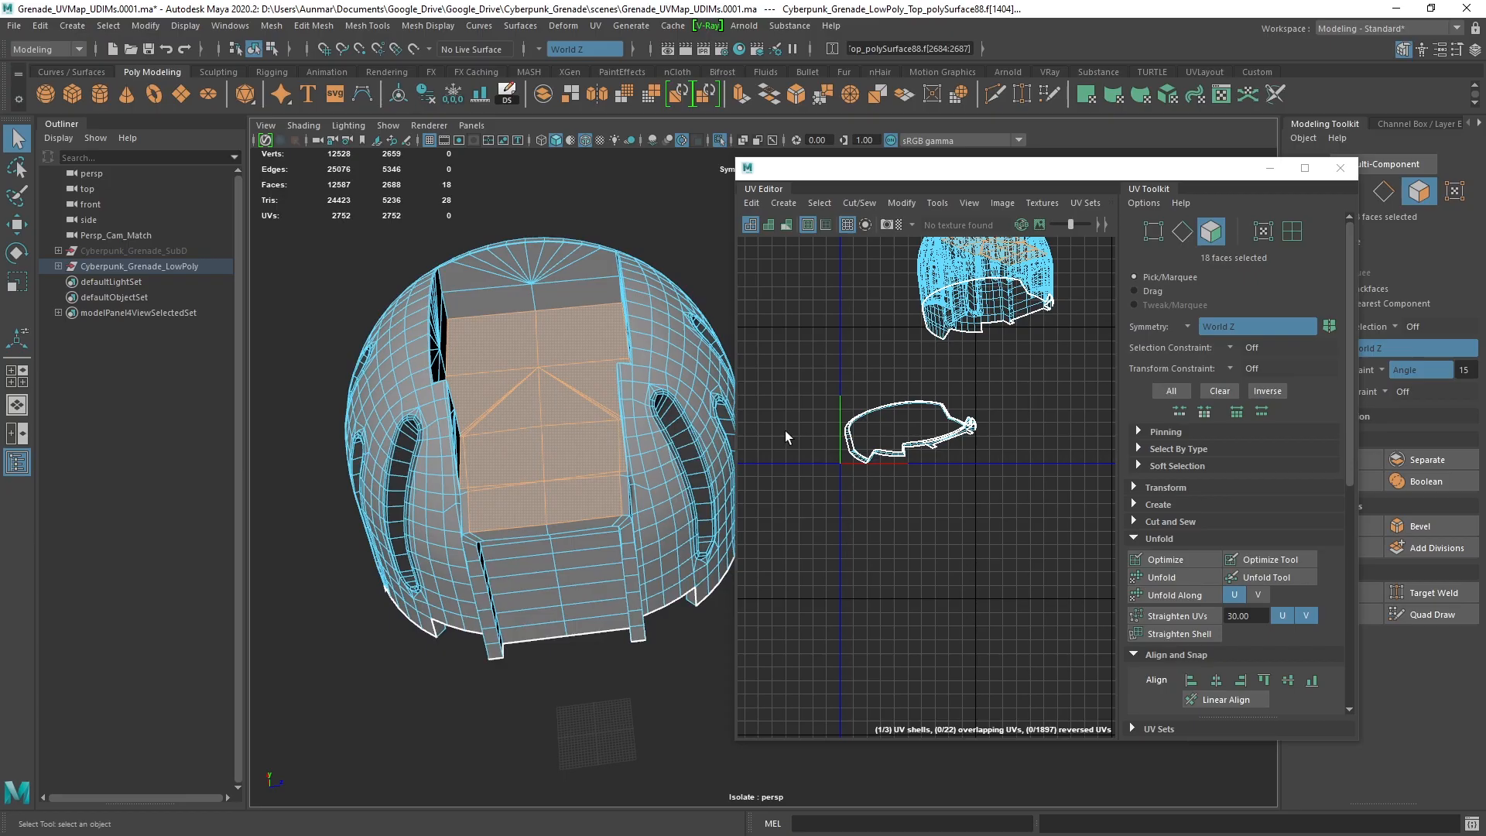
{"action": "middle_click_drag", "start_coordinate": [556, 316], "coordinate": [593, 391], "text": "alt"}
{"action": "scroll", "coordinate": [592, 390], "scroll_direction": "up", "scroll_amount": 3}
{"action": "left_click", "coordinate": [531, 299], "text": "shift"}
{"action": "left_click_drag", "start_coordinate": [531, 299], "coordinate": [464, 491], "text": "alt"}
{"action": "left_click", "coordinate": [344, 495], "text": "shift"}
Add the block's side strips, beveled frame and recessed front panel faces to the face selection
{"action": "left_click_drag", "start_coordinate": [343, 495], "coordinate": [403, 403], "text": "alt"}
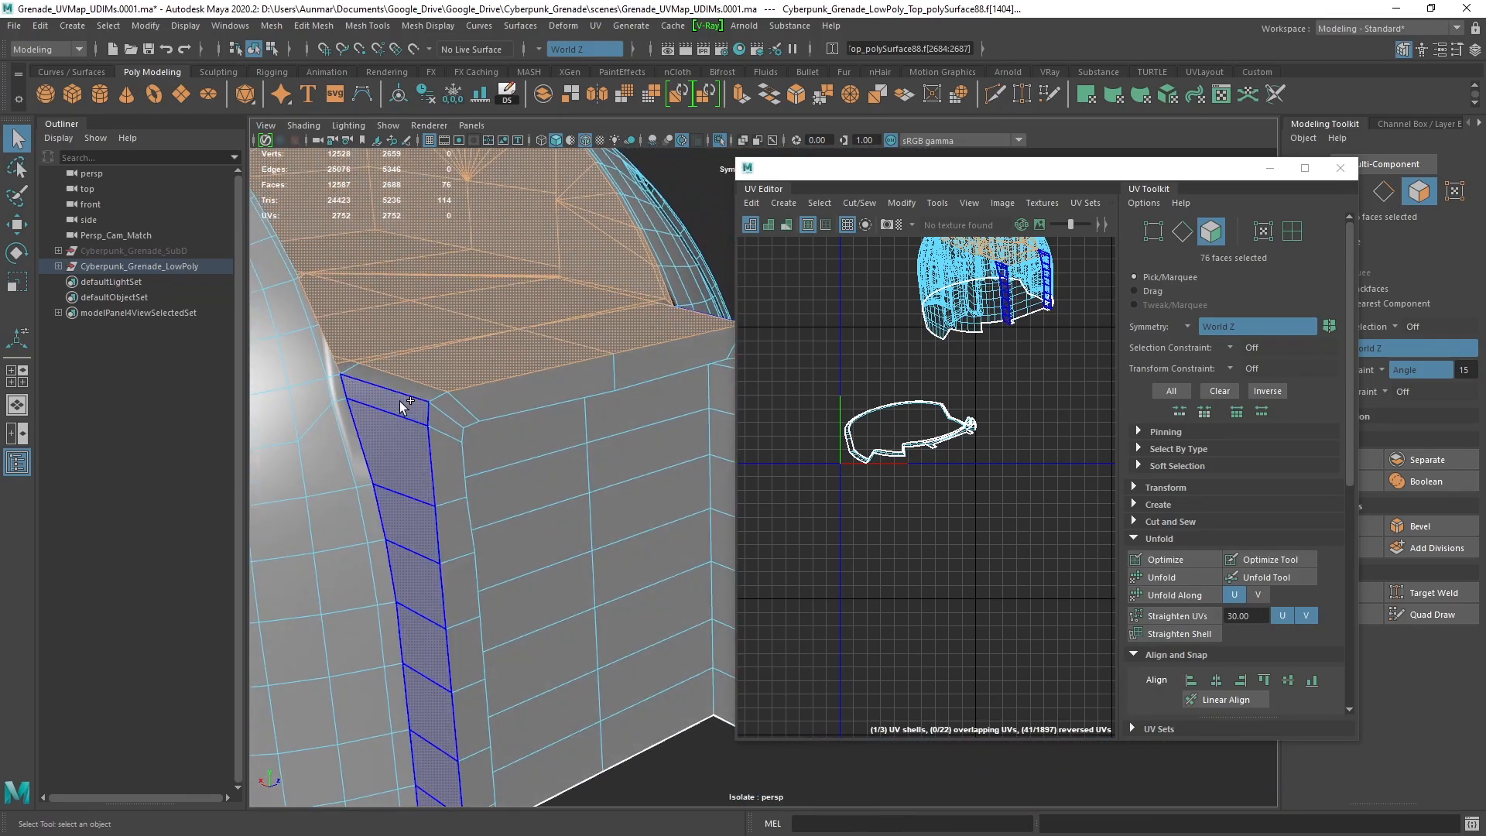
{"action": "left_click", "coordinate": [393, 410], "text": "shift"}
{"action": "double_click", "coordinate": [383, 396], "text": "shift"}
{"action": "left_click_drag", "start_coordinate": [483, 442], "coordinate": [551, 456], "text": "alt"}
{"action": "double_click", "coordinate": [484, 388], "text": "shift"}
{"action": "left_click", "coordinate": [384, 434], "text": "shift"}
{"action": "left_click", "coordinate": [474, 370], "text": "shift"}
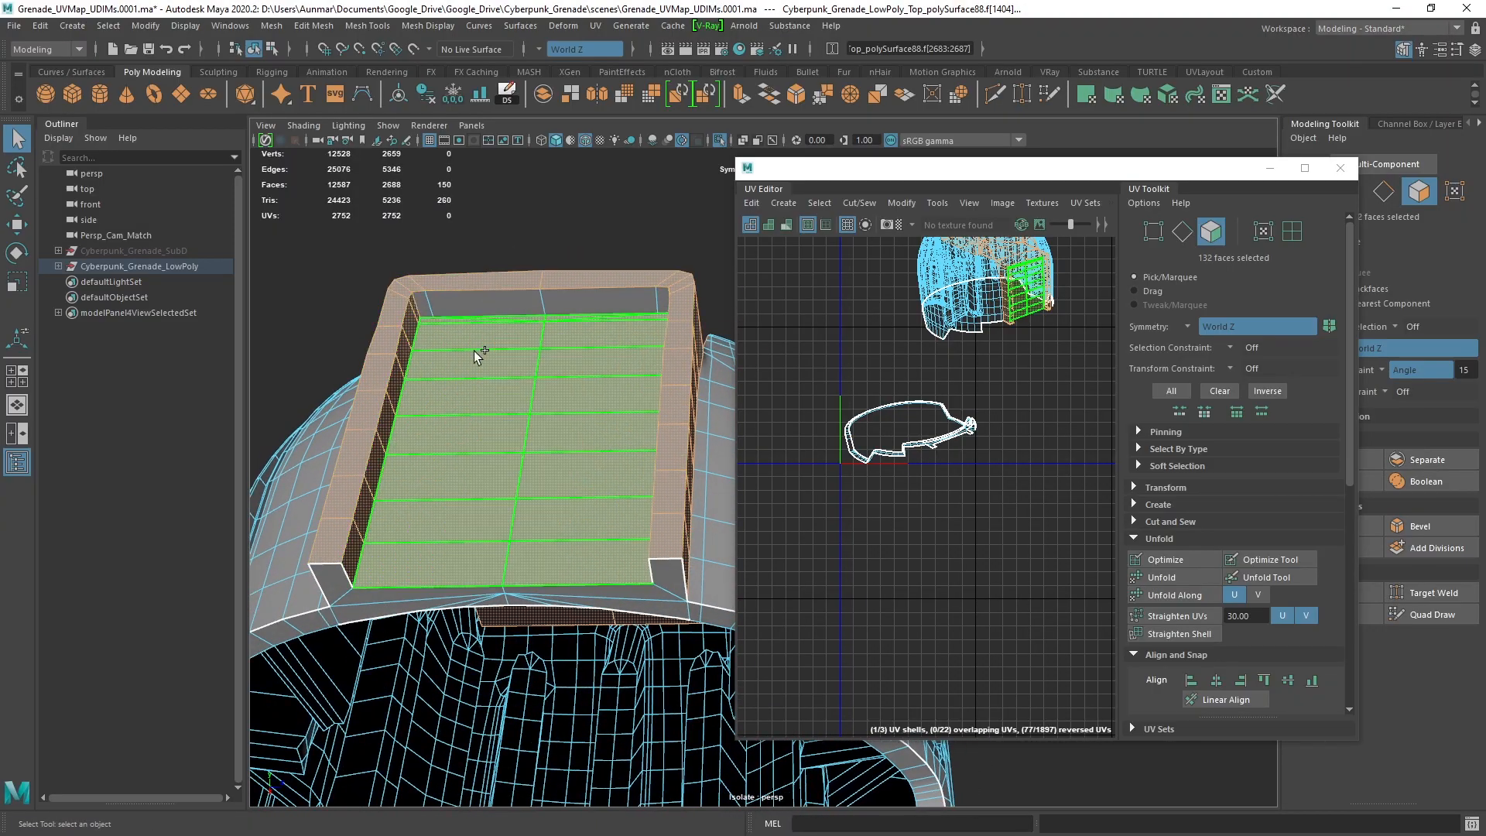
{"action": "left_click", "coordinate": [458, 303], "text": "shift"}
Create a UV shell from the selected block faces and move the dome's UV shell to the left of it
{"action": "left_click_drag", "start_coordinate": [496, 340], "coordinate": [481, 501], "text": "alt"}
{"action": "middle_click_drag", "start_coordinate": [481, 501], "coordinate": [469, 541], "text": "alt"}
{"action": "middle_click_drag", "start_coordinate": [986, 356], "coordinate": [961, 447], "text": "alt"}
{"action": "right_click", "coordinate": [1034, 471], "text": "ctrl"}
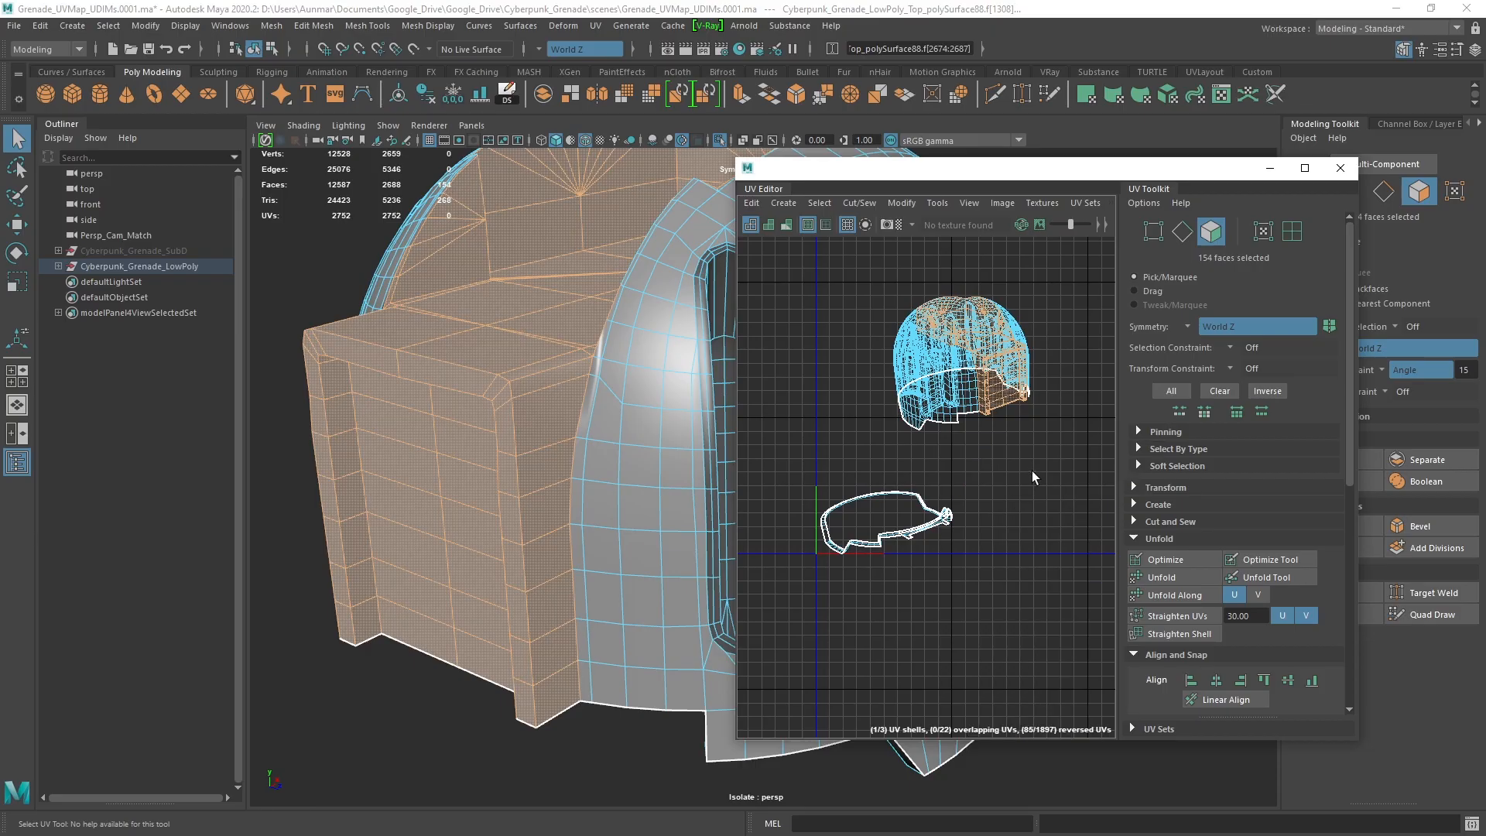
{"action": "right_click_drag", "start_coordinate": [1032, 472], "coordinate": [1080, 496], "text": "shift"}
{"action": "left_click", "coordinate": [912, 381]}
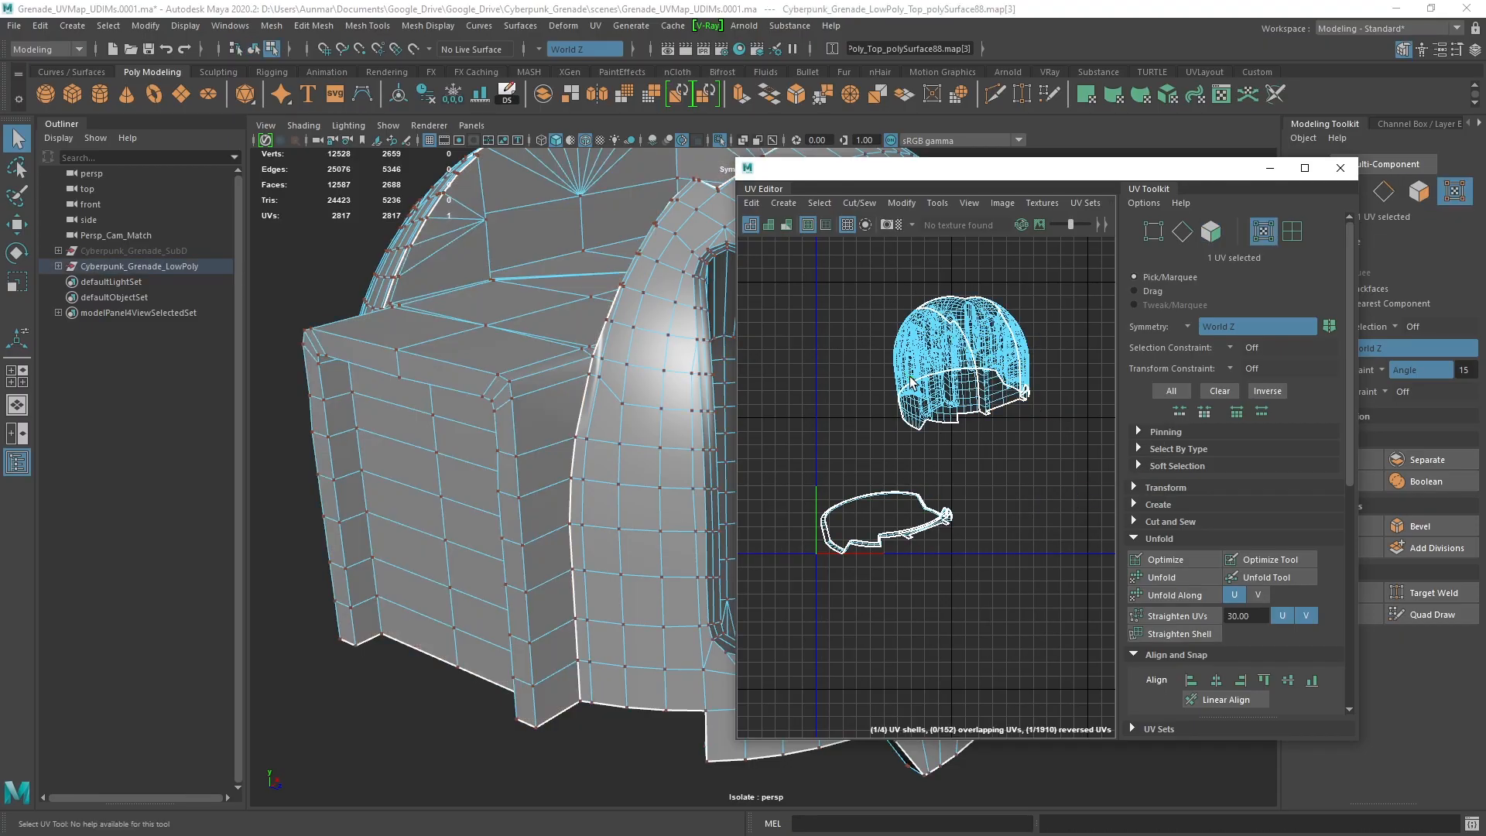
{"action": "double_click", "coordinate": [959, 398]}
{"action": "key", "text": "w"}
{"action": "left_click_drag", "start_coordinate": [963, 372], "coordinate": [826, 371]}
Switch to edge selection and turn off the selection constraint
{"action": "left_click_drag", "start_coordinate": [551, 401], "coordinate": [542, 305], "text": "alt"}
{"action": "key", "text": "q"}
{"action": "right_click", "coordinate": [542, 304]}
{"action": "right_click_drag", "start_coordinate": [541, 304], "coordinate": [573, 223]}
{"action": "left_click_drag", "start_coordinate": [526, 333], "coordinate": [503, 411], "text": "alt"}
{"action": "middle_click_drag", "start_coordinate": [577, 364], "coordinate": [574, 411], "text": "alt"}
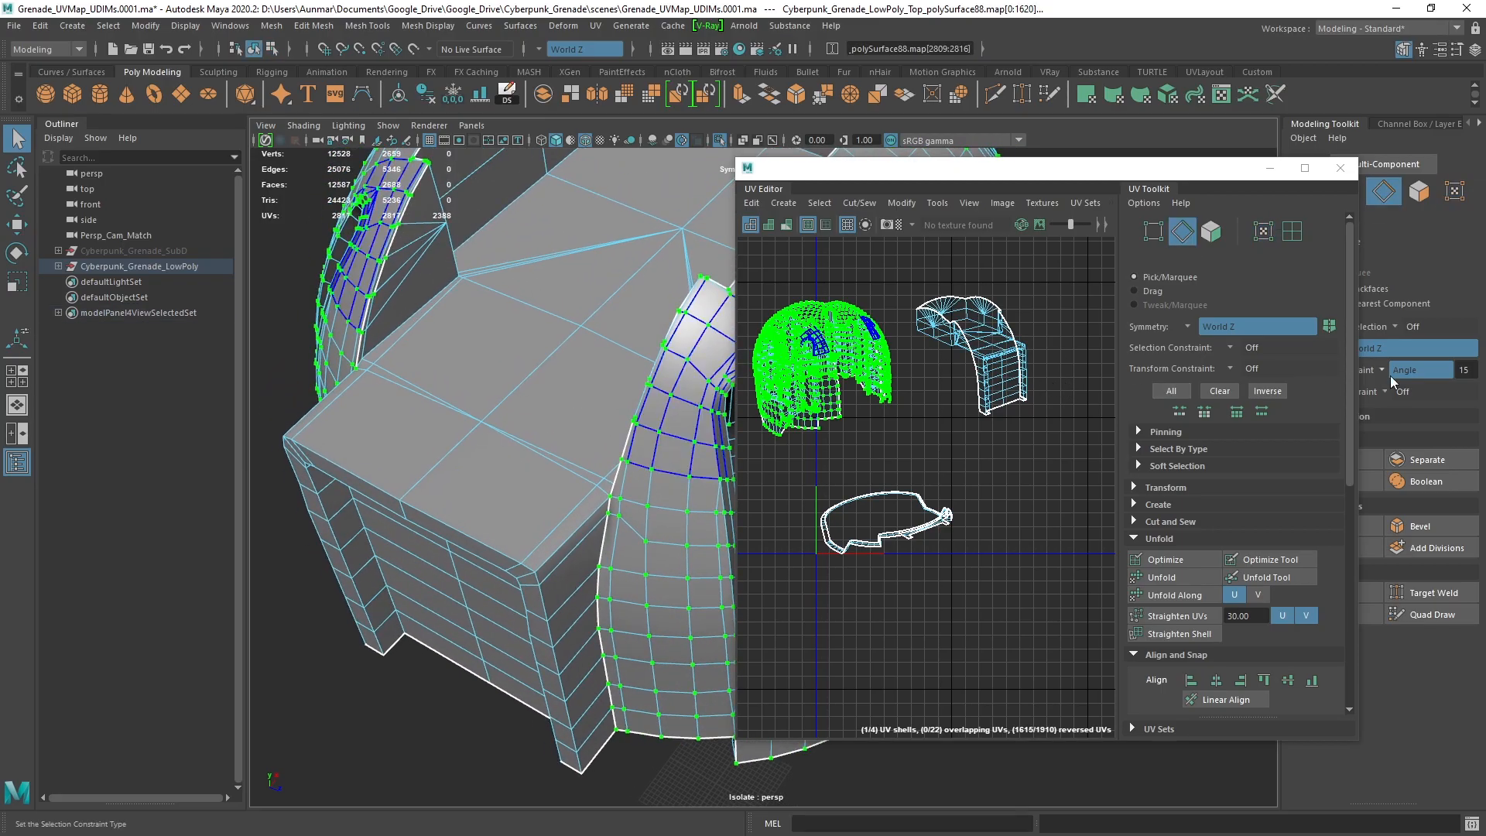
{"action": "scroll", "coordinate": [604, 375], "scroll_direction": "down", "scroll_amount": 3}
{"action": "middle_click_drag", "start_coordinate": [604, 375], "coordinate": [594, 332], "text": "alt"}
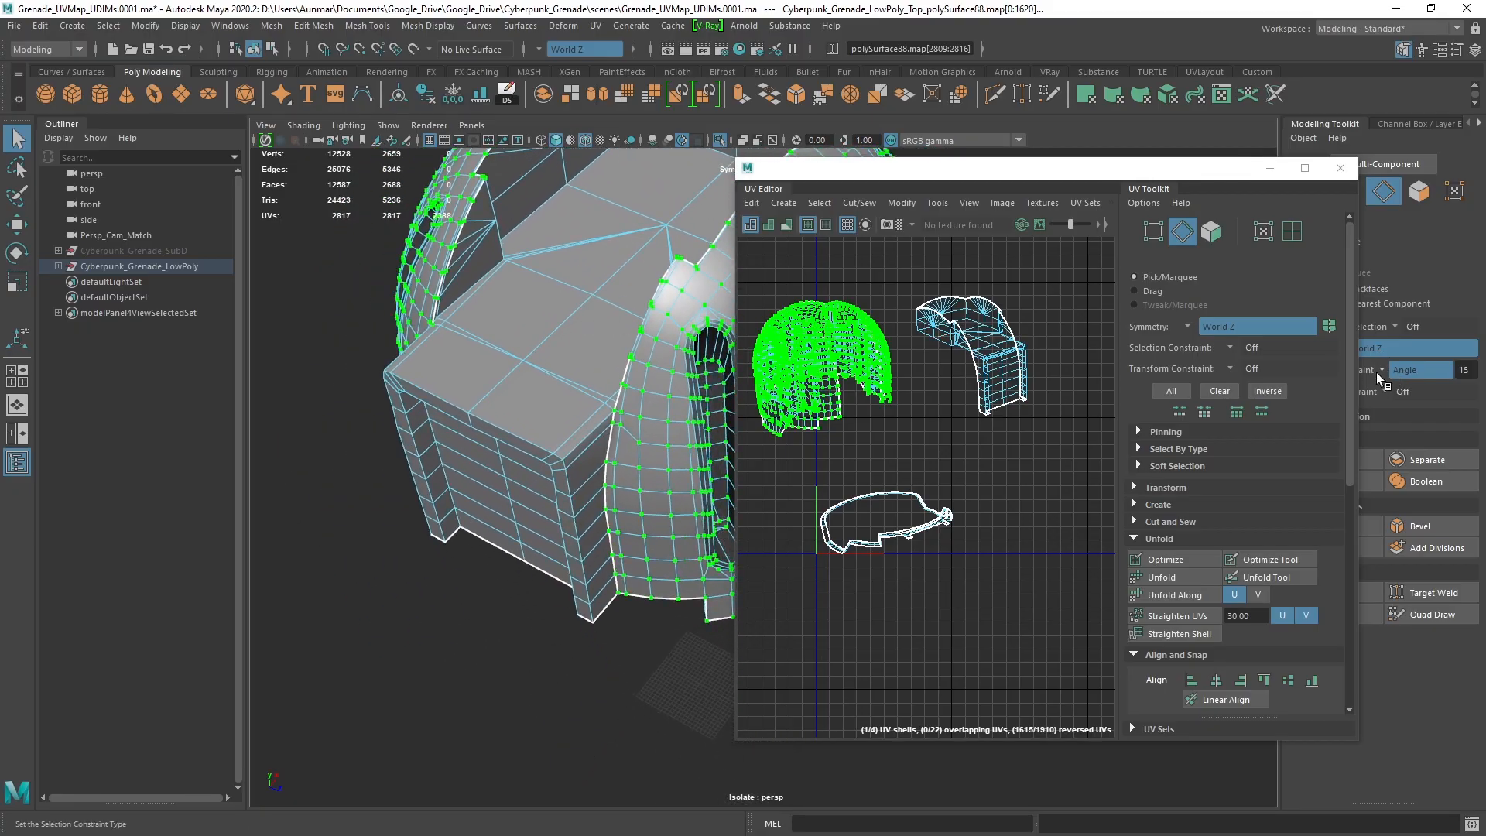
{"action": "left_click", "coordinate": [1380, 370]}
{"action": "left_click", "coordinate": [1404, 378]}
Select the border edges around the block's recessed front panel
{"action": "left_click_drag", "start_coordinate": [541, 402], "coordinate": [486, 449], "text": "alt"}
{"action": "left_click", "coordinate": [547, 517]}
{"action": "left_click", "coordinate": [558, 467]}
{"action": "double_click", "coordinate": [559, 464]}
{"action": "left_click", "coordinate": [397, 494], "text": "shift"}
{"action": "double_click", "coordinate": [450, 305], "text": "shift"}
{"action": "middle_click_drag", "start_coordinate": [464, 325], "coordinate": [526, 434], "text": "alt"}
{"action": "scroll", "coordinate": [464, 395], "scroll_direction": "up", "scroll_amount": 3}
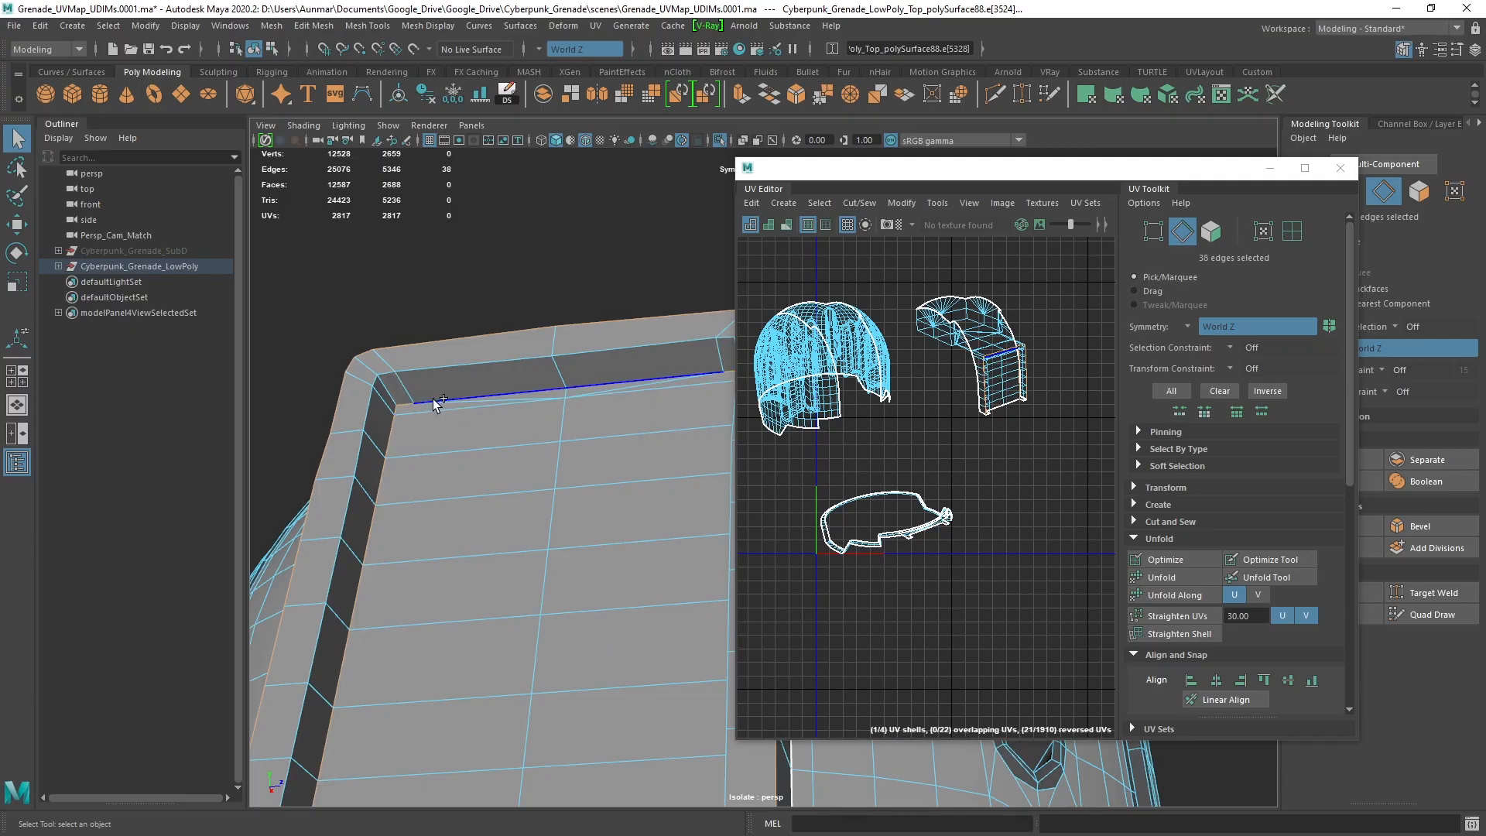
{"action": "left_click", "coordinate": [436, 403], "text": "shift"}
Cut the UVs along the selected edges and move the UV shell of the block's top and sides away from the front panel
{"action": "right_click_drag", "start_coordinate": [693, 456], "coordinate": [677, 470], "text": "alt"}
{"action": "right_click_drag", "start_coordinate": [603, 406], "coordinate": [454, 375], "text": "alt"}
{"action": "left_click_drag", "start_coordinate": [454, 375], "coordinate": [545, 440], "text": "alt"}
{"action": "right_click", "coordinate": [1005, 350], "text": "shift"}
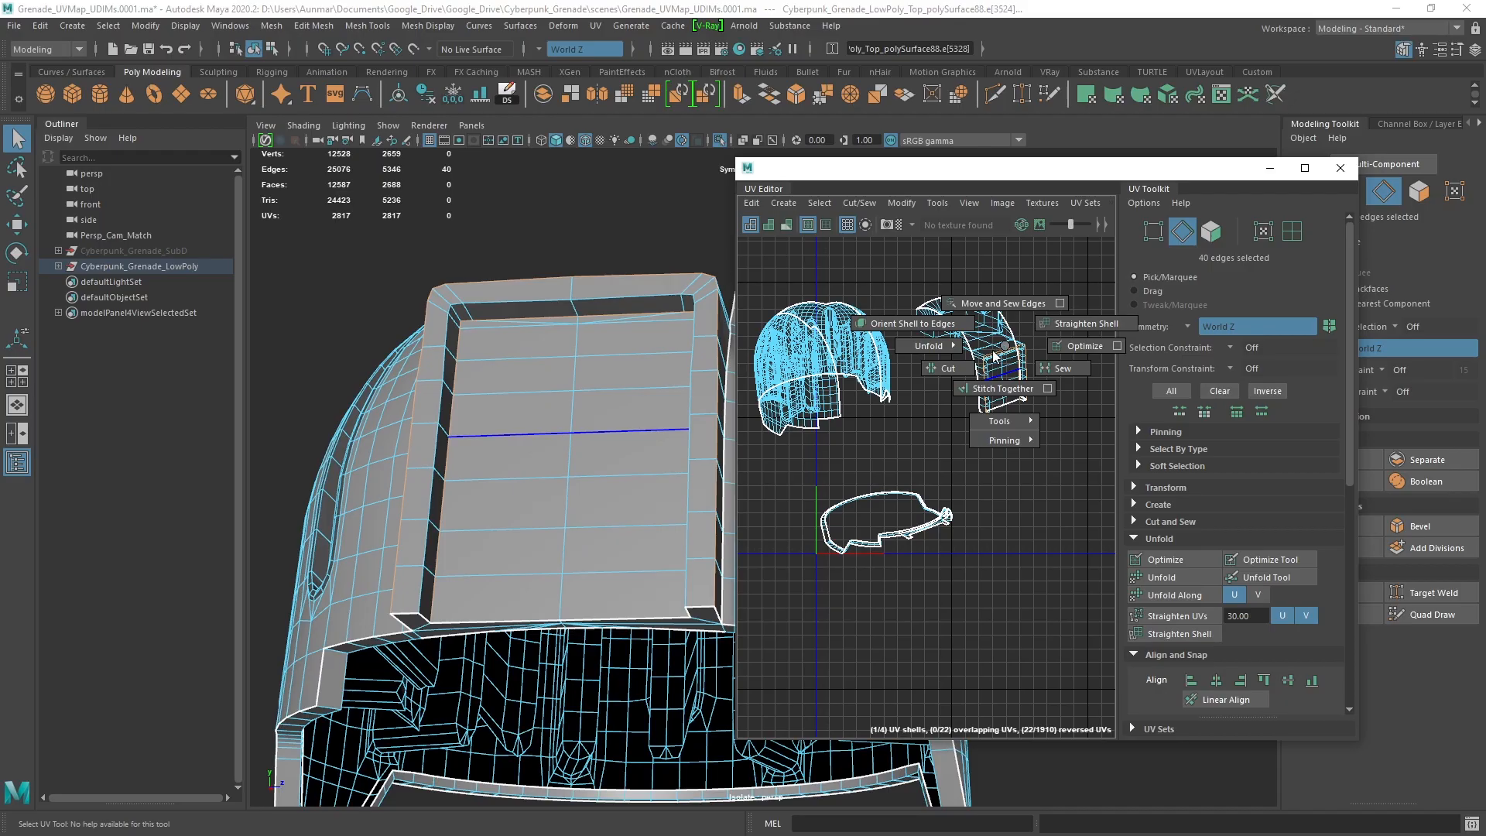
{"action": "right_click_drag", "start_coordinate": [957, 371], "coordinate": [955, 370], "text": "shift"}
{"action": "right_click_drag", "start_coordinate": [999, 316], "coordinate": [1047, 292]}
{"action": "double_click", "coordinate": [970, 356]}
{"action": "key", "text": "w"}
{"action": "left_click_drag", "start_coordinate": [971, 363], "coordinate": [928, 289]}
{"action": "middle_click_drag", "start_coordinate": [925, 346], "coordinate": [963, 431], "text": "alt"}
Switch to face selection and set the selection constraint to Angle for picking the dome's slot faces
{"action": "left_click_drag", "start_coordinate": [542, 534], "coordinate": [581, 332], "text": "alt"}
{"action": "scroll", "coordinate": [581, 332], "scroll_direction": "down", "scroll_amount": 3}
{"action": "left_click_drag", "start_coordinate": [433, 425], "coordinate": [513, 249], "text": "alt"}
{"action": "left_click_drag", "start_coordinate": [663, 496], "coordinate": [573, 482], "text": "alt"}
{"action": "middle_click_drag", "start_coordinate": [542, 456], "coordinate": [568, 338], "text": "alt"}
{"action": "key", "text": "q"}
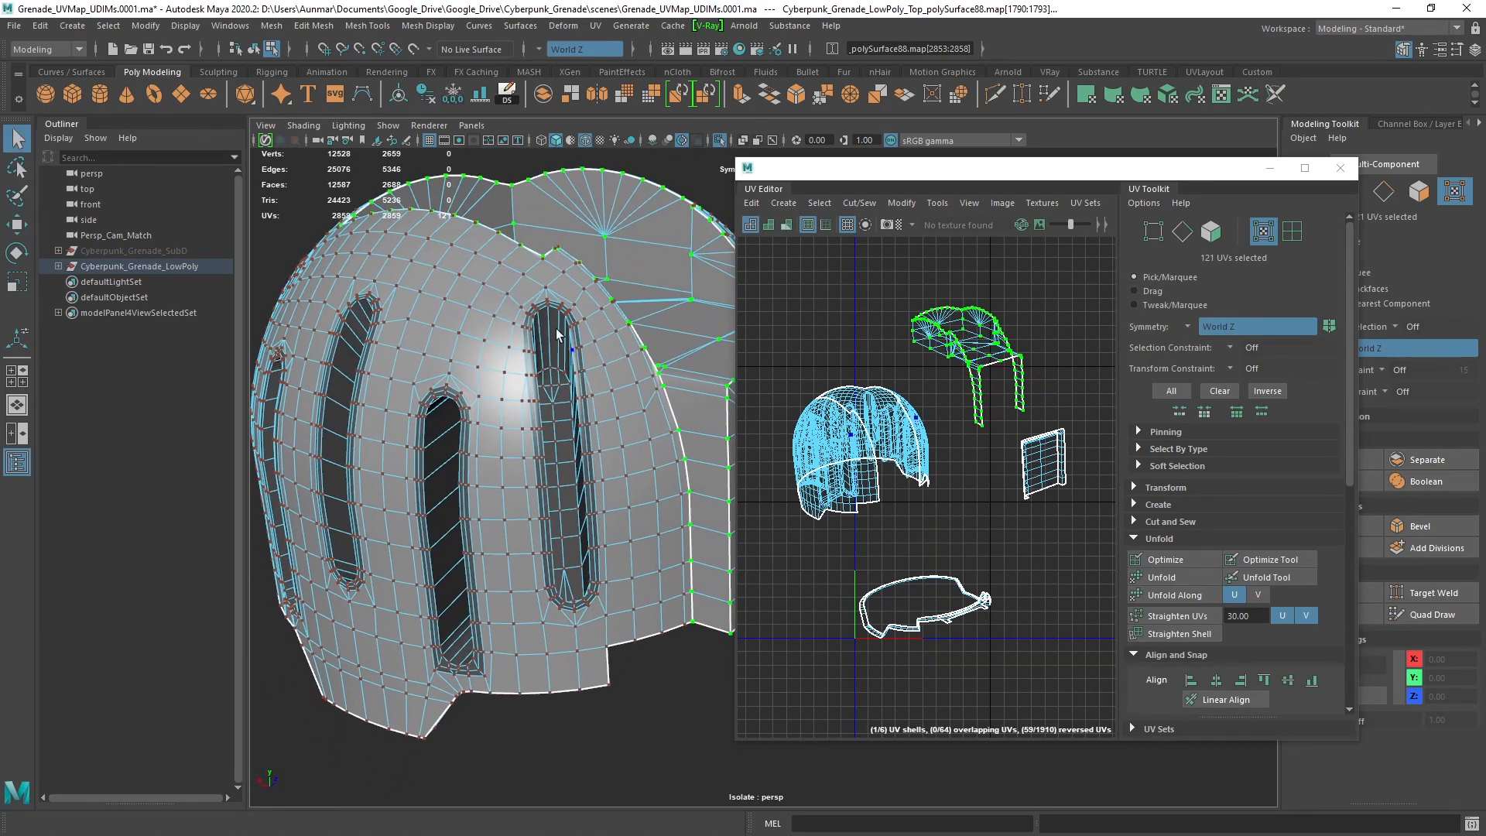
{"action": "right_click_drag", "start_coordinate": [551, 326], "coordinate": [548, 366]}
{"action": "left_click", "coordinate": [546, 373]}
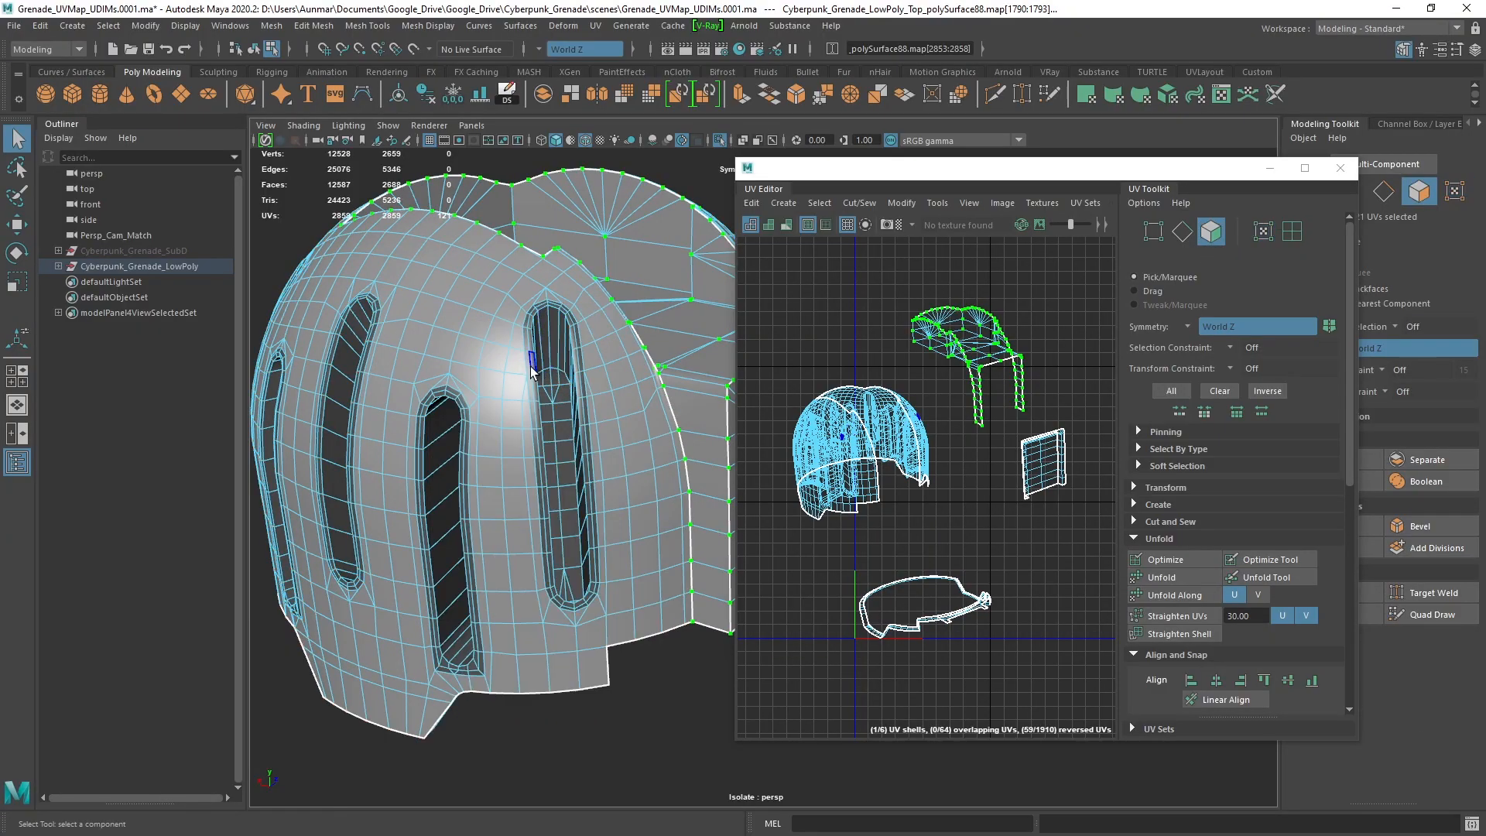
{"action": "left_click", "coordinate": [1386, 370]}
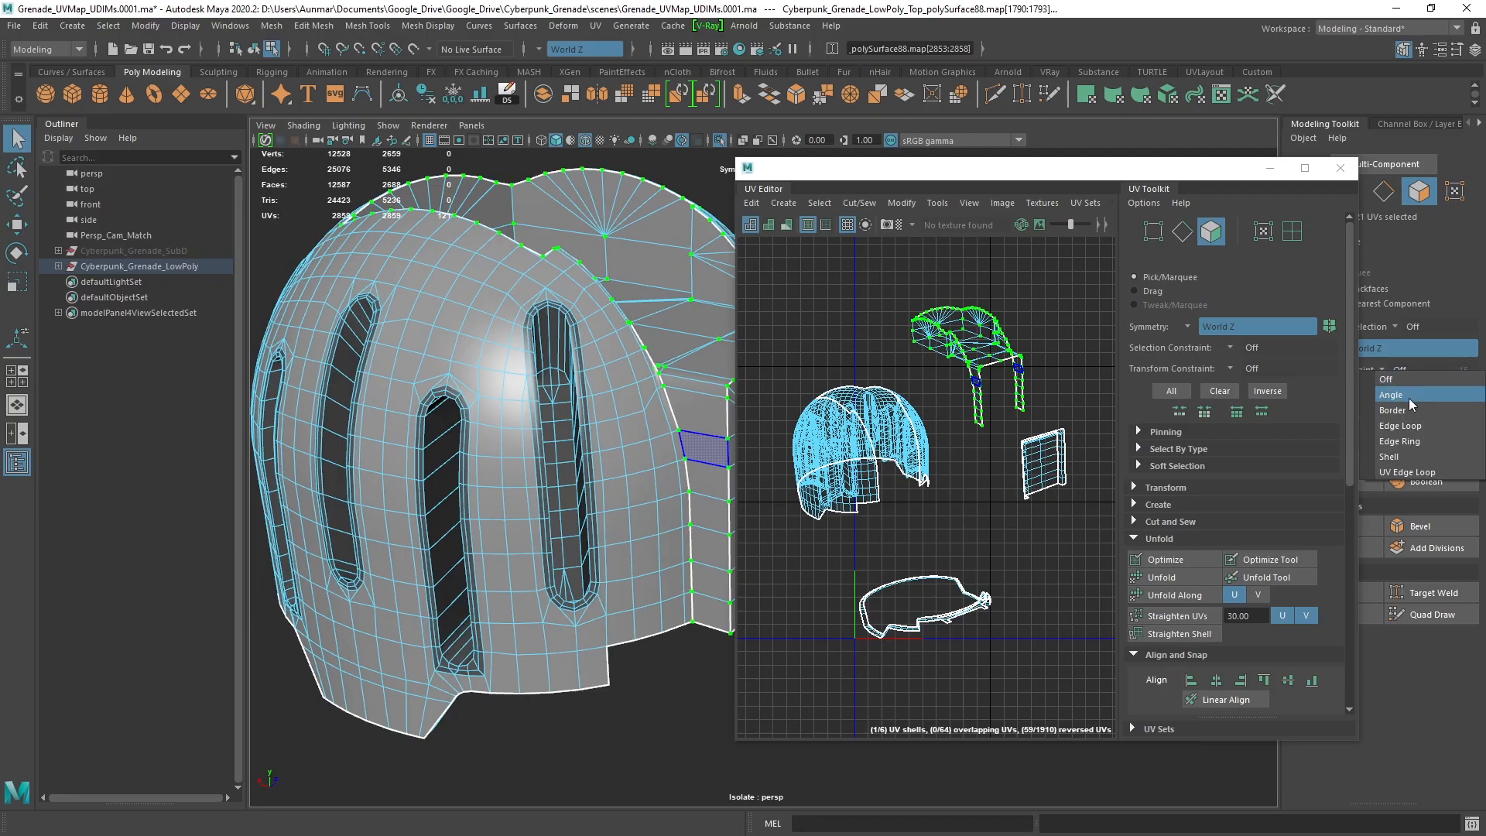
{"action": "left_click", "coordinate": [1408, 398]}
Select the recessed floor faces inside the slots all around the dome
{"action": "left_click", "coordinate": [596, 440]}
{"action": "left_click", "coordinate": [545, 403]}
{"action": "left_click_drag", "start_coordinate": [550, 400], "coordinate": [619, 457], "text": "alt"}
{"action": "left_click", "coordinate": [578, 403], "text": "shift"}
{"action": "left_click", "coordinate": [489, 415], "text": "shift"}
{"action": "left_click_drag", "start_coordinate": [491, 418], "coordinate": [564, 480], "text": "alt"}
{"action": "left_click", "coordinate": [563, 413], "text": "shift"}
{"action": "left_click", "coordinate": [630, 431], "text": "shift"}
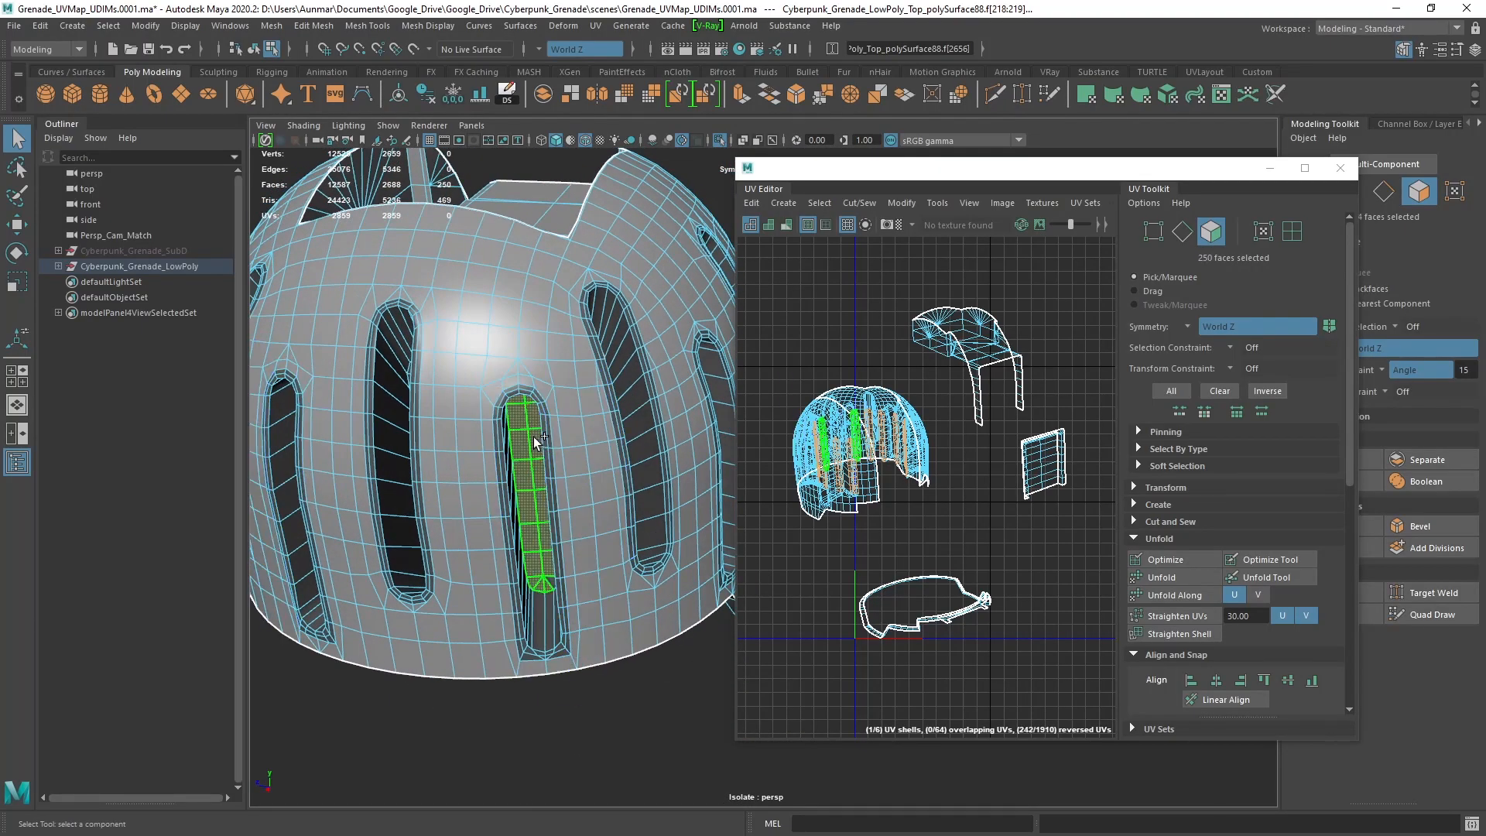
{"action": "left_click", "coordinate": [540, 446], "text": "shift"}
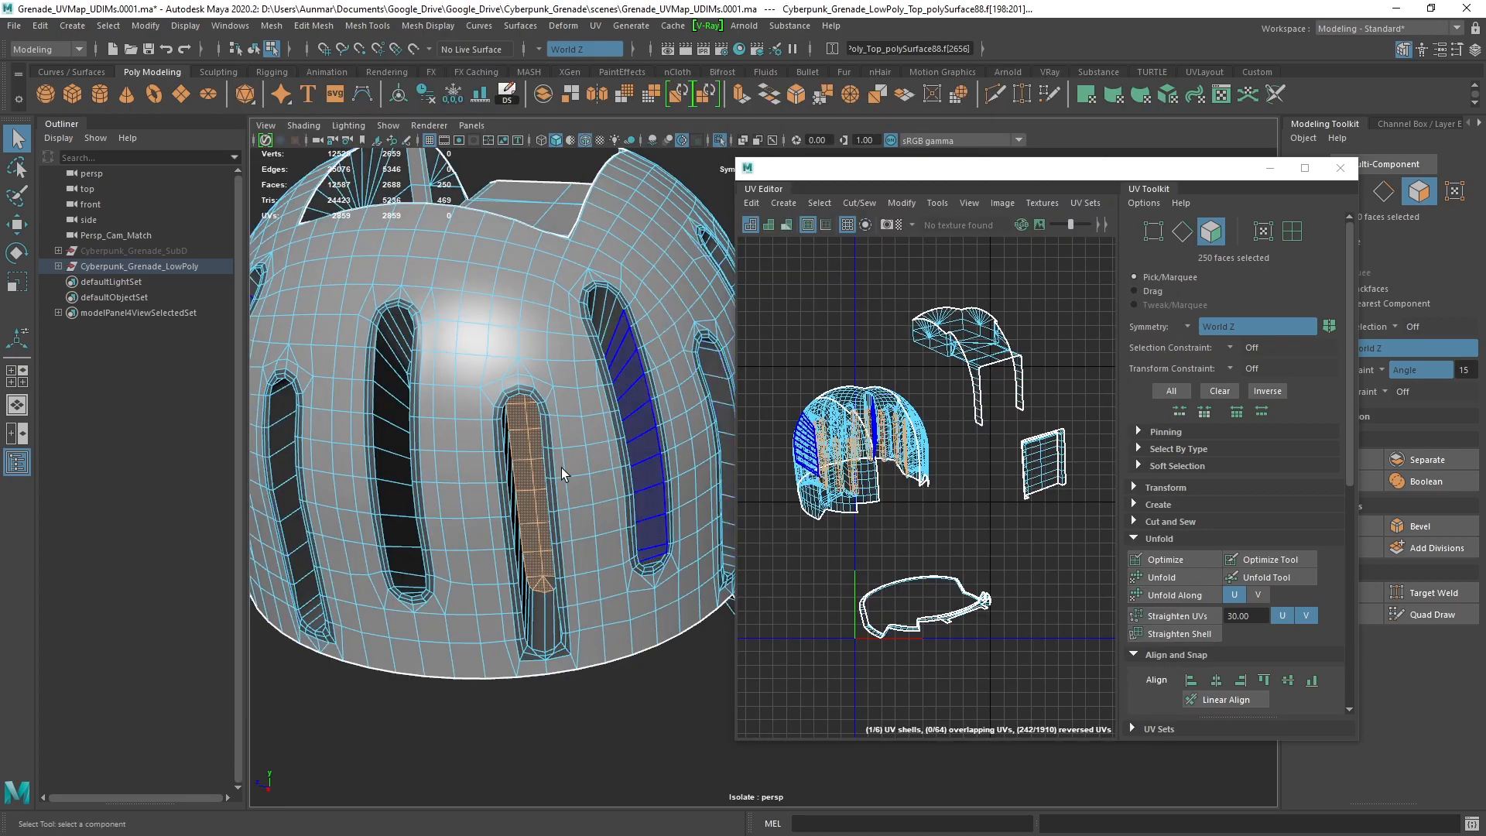
{"action": "left_click_drag", "start_coordinate": [560, 468], "coordinate": [488, 496], "text": "alt"}
{"action": "left_click", "coordinate": [531, 425], "text": "shift"}
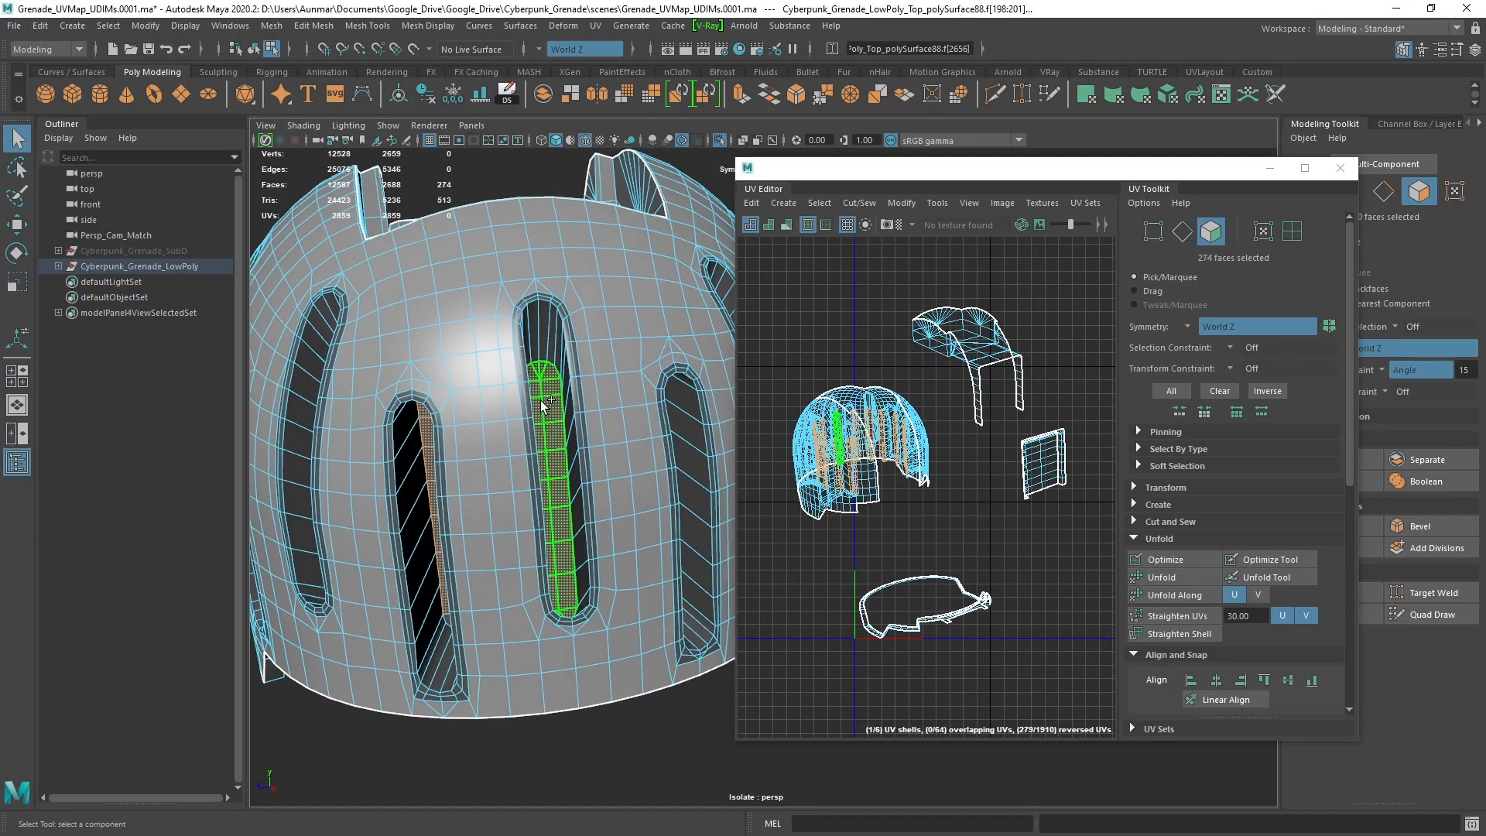
{"action": "double_click", "coordinate": [540, 401], "text": "shift"}
Create UV shells from the selected slot floor faces and move the dome's UV shell up and left, away from them
{"action": "scroll", "coordinate": [607, 455], "scroll_direction": "down", "scroll_amount": 4}
{"action": "left_click_drag", "start_coordinate": [609, 454], "coordinate": [405, 374], "text": "alt"}
{"action": "mouse_move", "coordinate": [681, 456]}
{"action": "left_mouse_down", "text": "alt"}
{"action": "mouse_move", "coordinate": [688, 426]}
{"action": "mouse_move", "coordinate": [661, 445]}
{"action": "left_mouse_up", "text": "alt"}
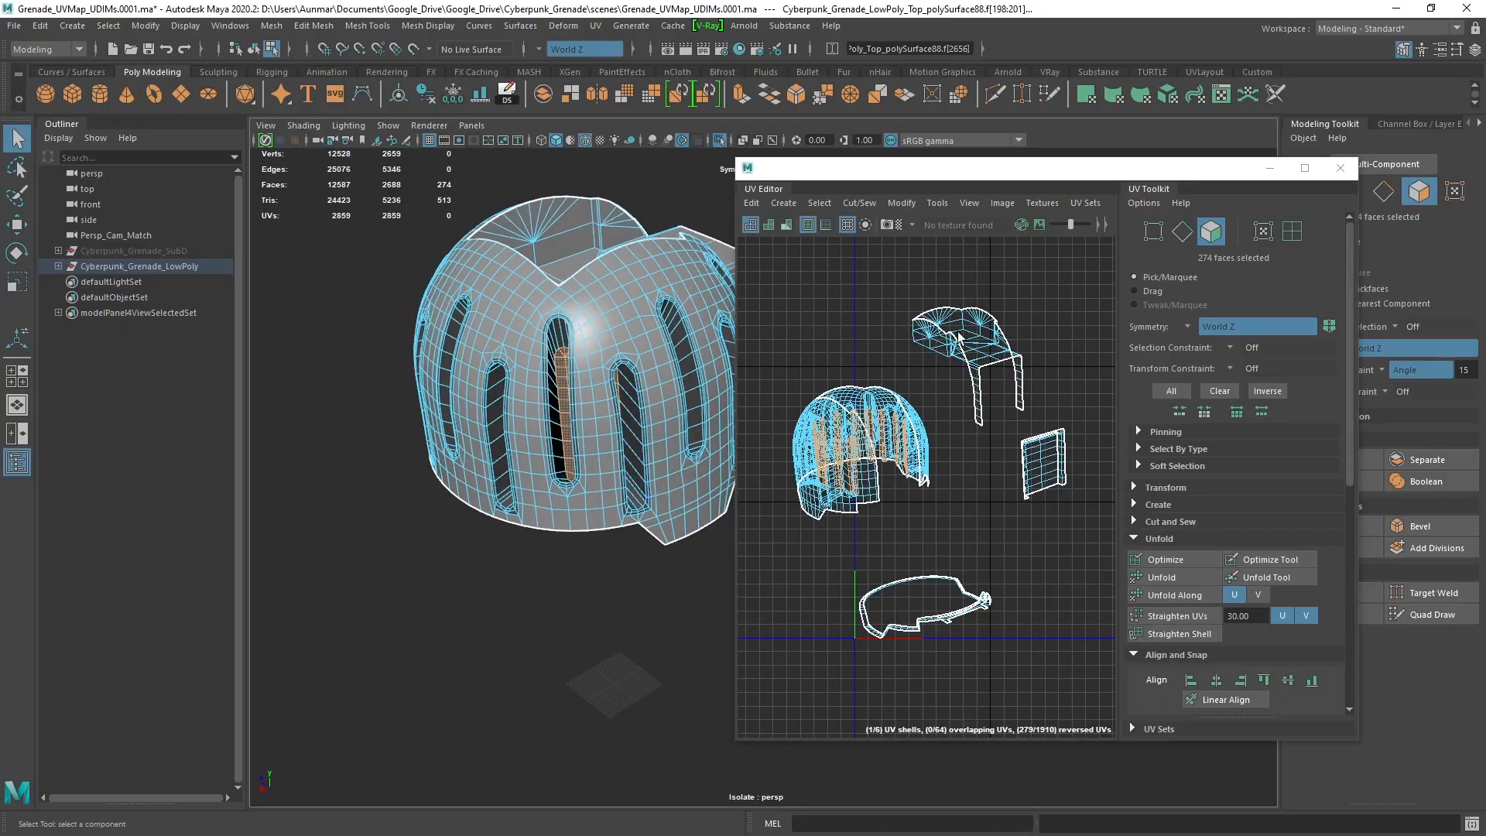
{"action": "right_click", "coordinate": [856, 304], "text": "shift"}
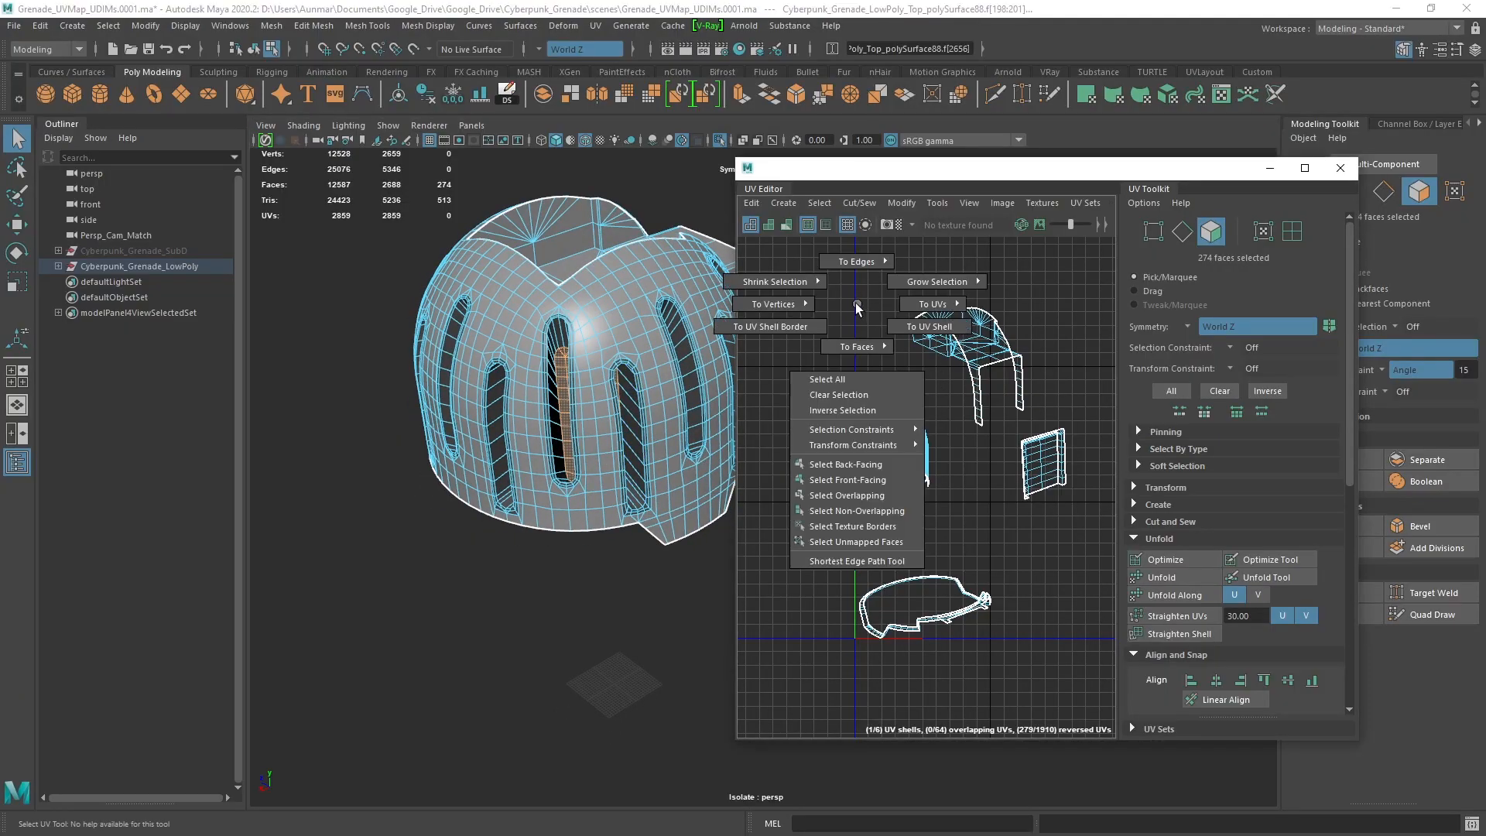
{"action": "right_click_drag", "start_coordinate": [856, 304], "coordinate": [917, 334], "text": "shift"}
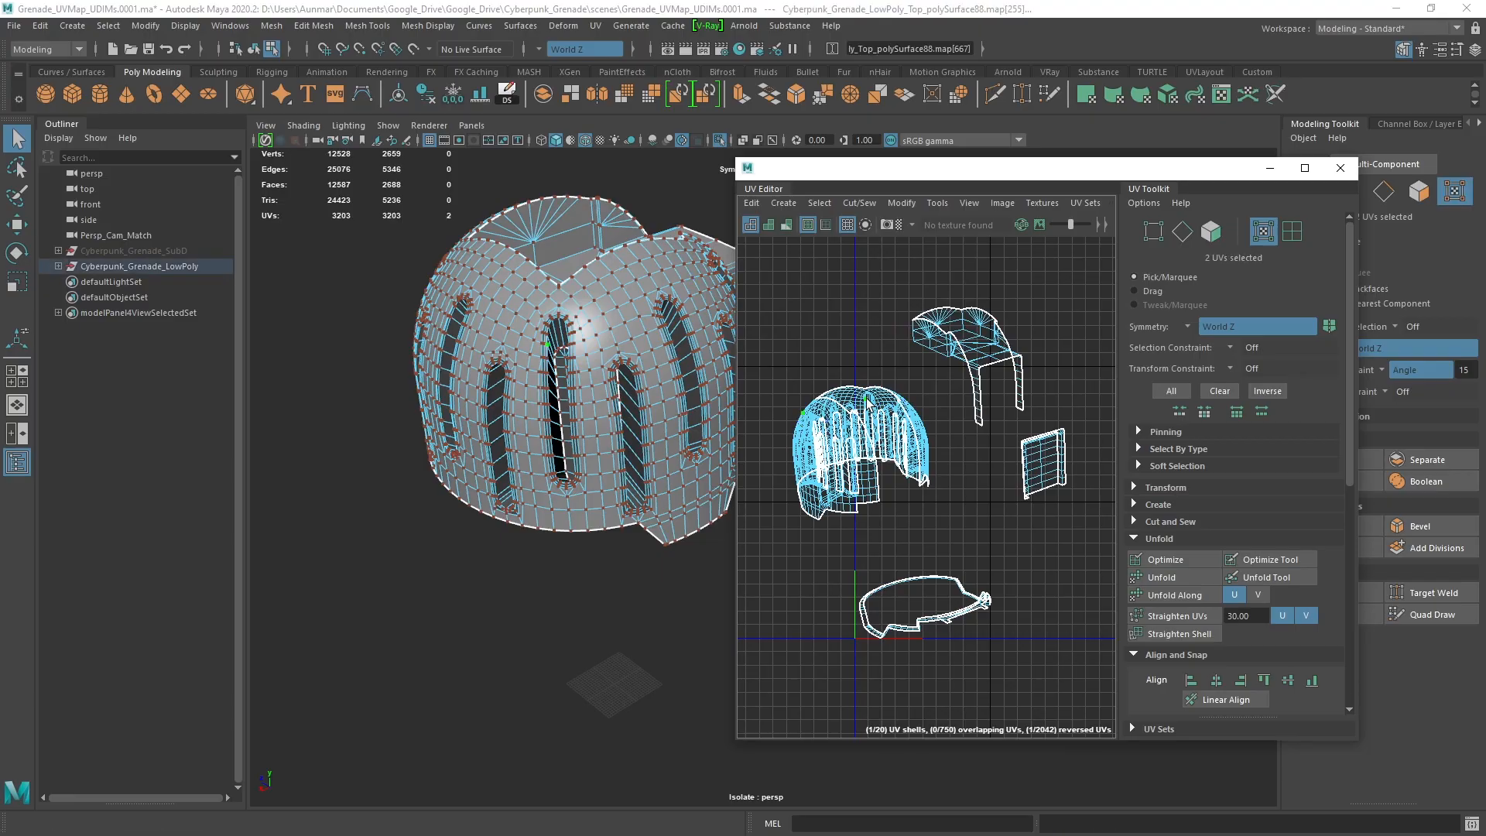
{"action": "double_click", "coordinate": [870, 431]}
{"action": "key", "text": "w"}
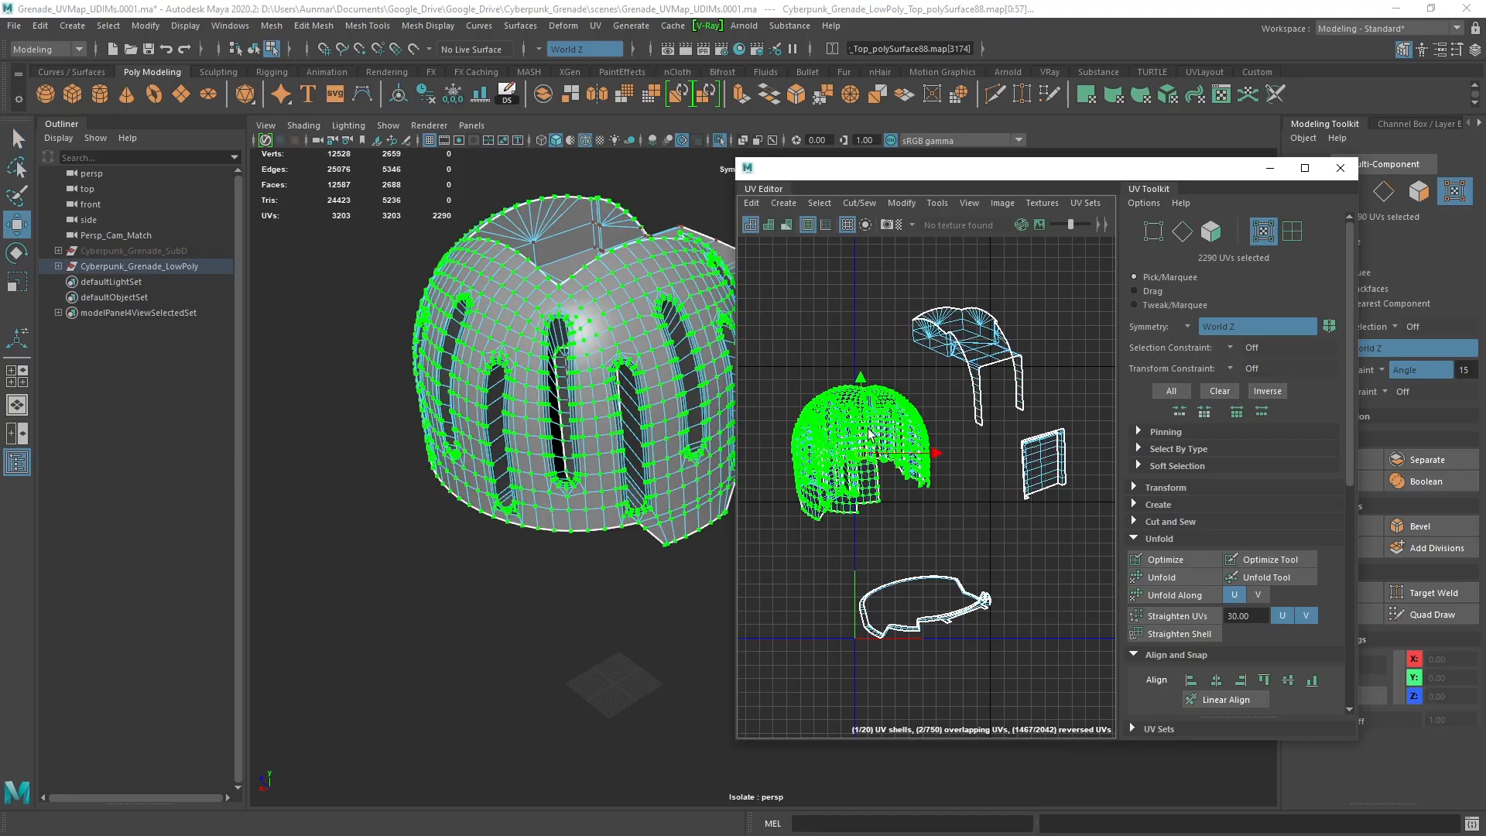
{"action": "left_click_drag", "start_coordinate": [858, 460], "coordinate": [784, 290]}
{"action": "middle_click_drag", "start_coordinate": [881, 404], "coordinate": [966, 489], "text": "alt"}
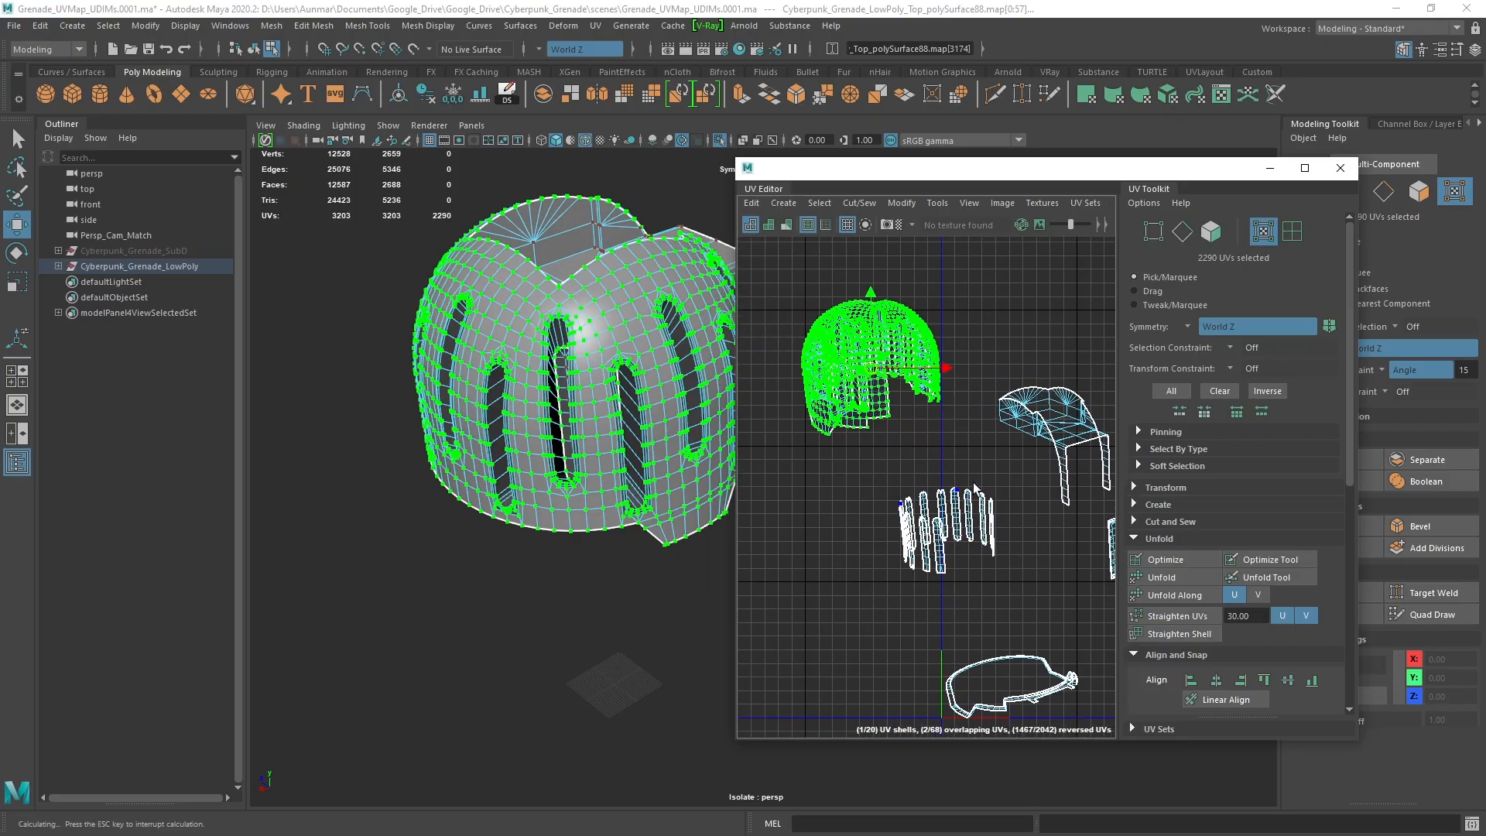
Turn off the selection constraint, switch to edge selection and clear the current selection
{"action": "left_click_drag", "start_coordinate": [557, 495], "coordinate": [600, 492], "text": "alt"}
{"action": "left_click_drag", "start_coordinate": [604, 376], "coordinate": [578, 382], "text": "alt"}
{"action": "scroll", "coordinate": [578, 382], "scroll_direction": "up", "scroll_amount": 3}
{"action": "middle_click_drag", "start_coordinate": [577, 382], "coordinate": [624, 504], "text": "alt"}
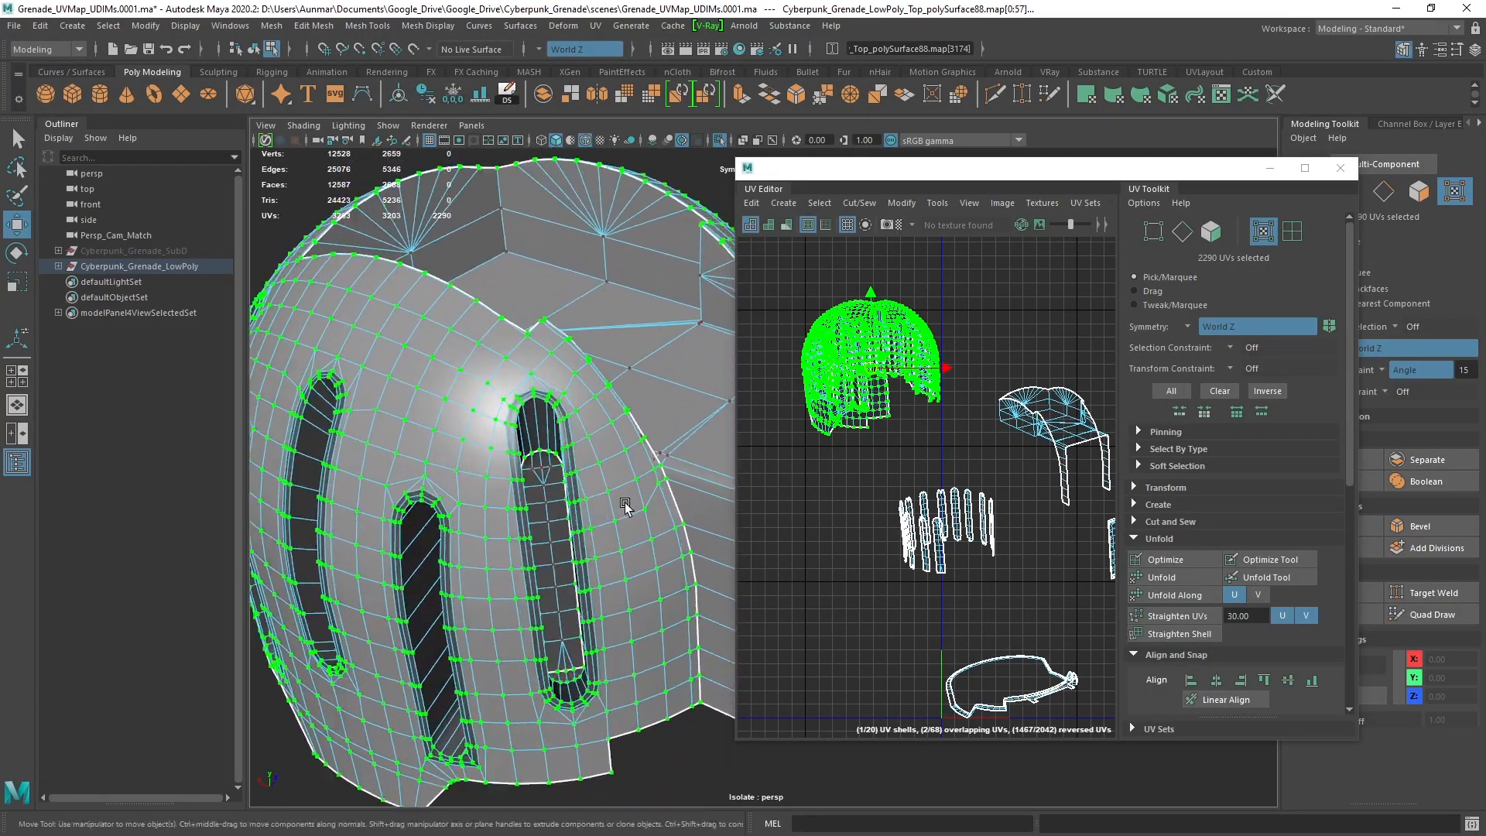
{"action": "key", "text": "q"}
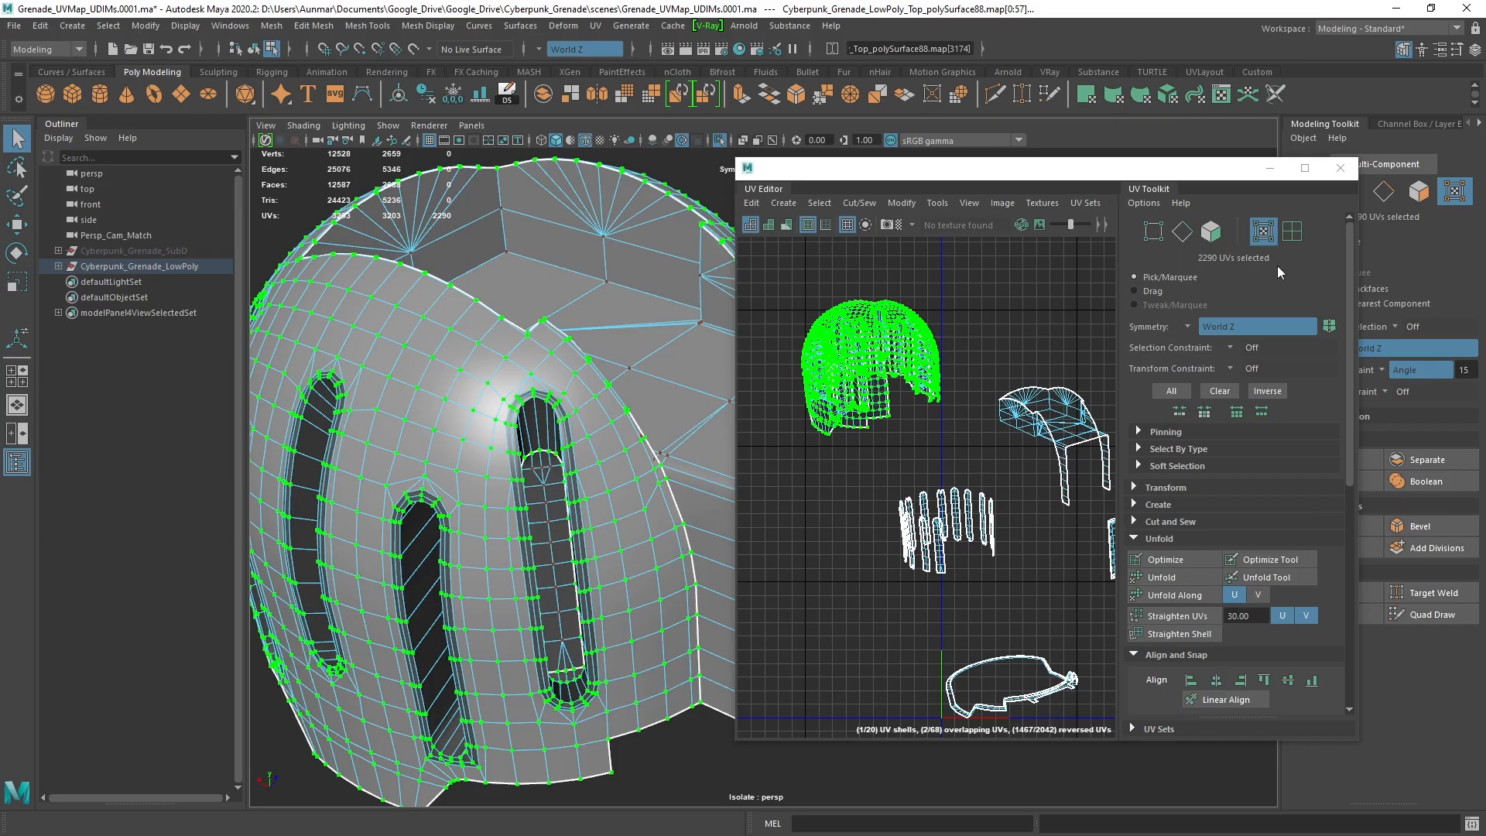
{"action": "left_click", "coordinate": [1382, 369]}
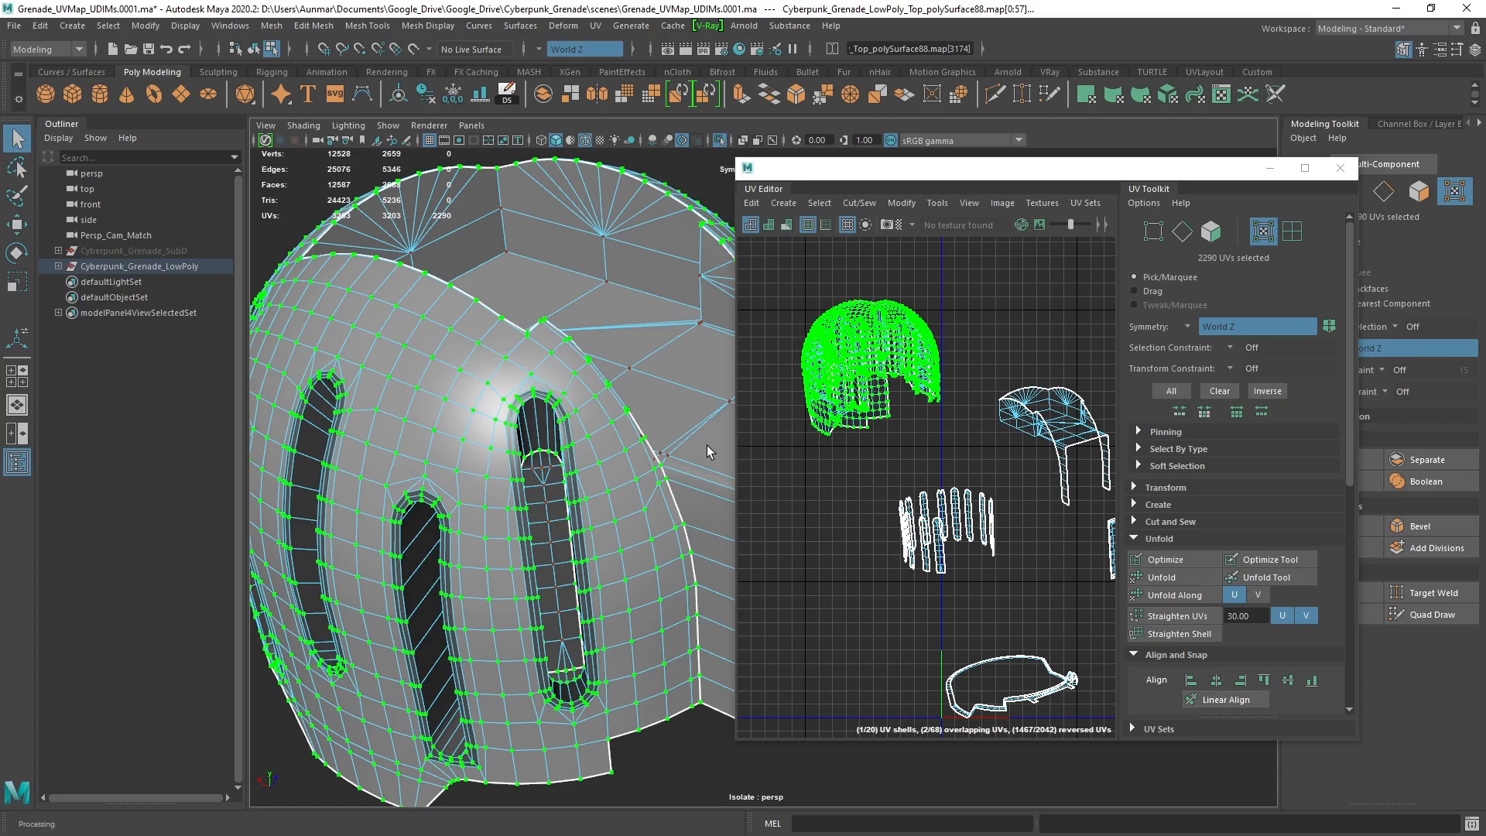
{"action": "scroll", "coordinate": [637, 433], "scroll_direction": "down", "scroll_amount": 2}
{"action": "middle_click_drag", "start_coordinate": [636, 431], "coordinate": [633, 398], "text": "alt"}
{"action": "scroll", "coordinate": [570, 335], "scroll_direction": "up", "scroll_amount": 2}
{"action": "key", "text": "F10"}
{"action": "scroll", "coordinate": [623, 704], "scroll_direction": "down", "scroll_amount": 4}
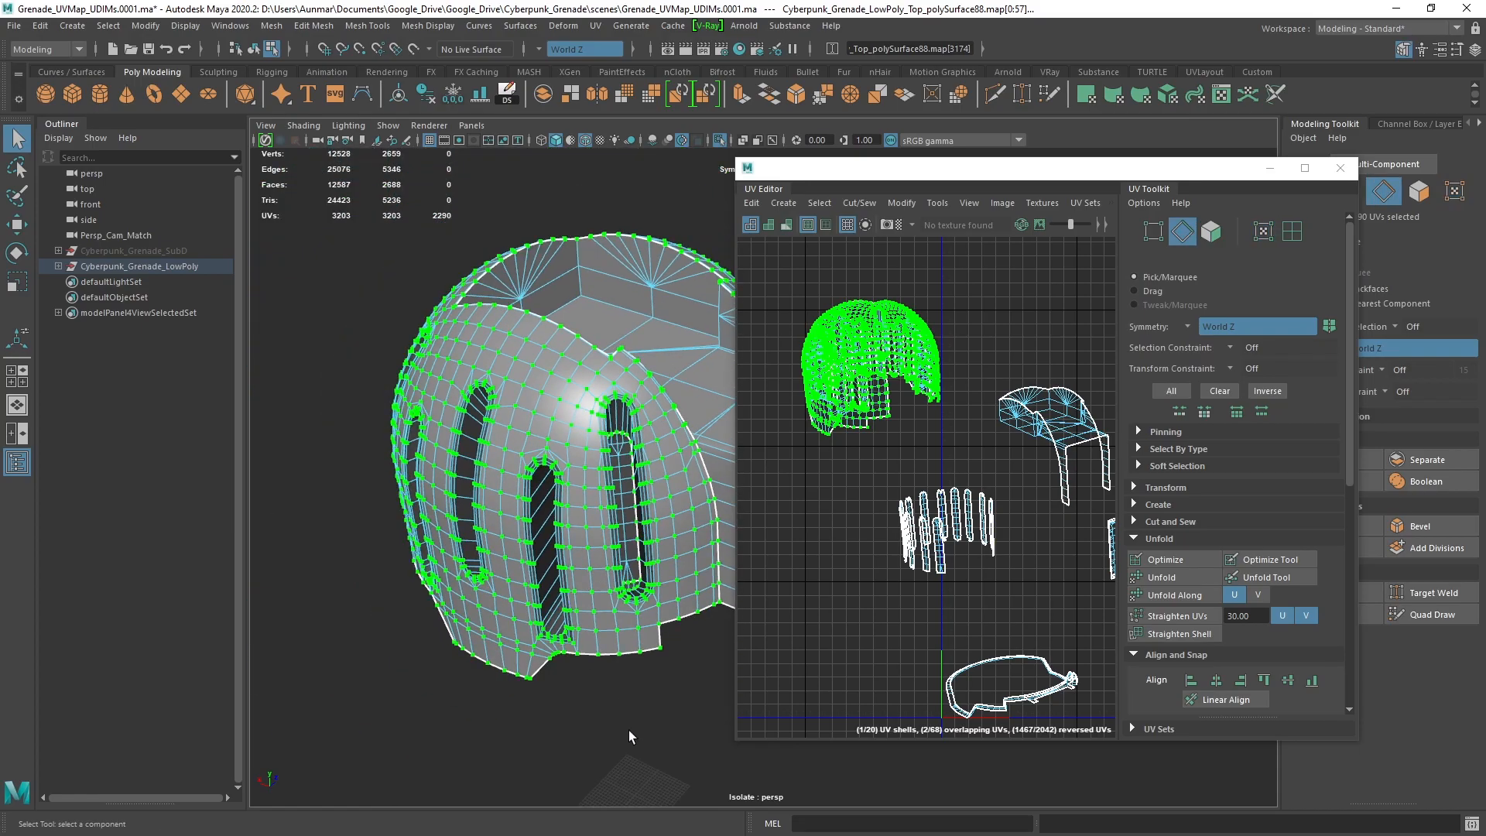
{"action": "left_click", "coordinate": [629, 736]}
Select the outer rim edge loops around the first slots on the dome
{"action": "scroll", "coordinate": [542, 495], "scroll_direction": "up", "scroll_amount": 5}
{"action": "middle_click_drag", "start_coordinate": [481, 393], "coordinate": [506, 384], "text": "alt"}
{"action": "left_click", "coordinate": [500, 413]}
{"action": "double_click", "coordinate": [496, 382]}
{"action": "scroll", "coordinate": [496, 320], "scroll_direction": "down", "scroll_amount": 2}
{"action": "left_click_drag", "start_coordinate": [496, 321], "coordinate": [631, 193], "text": "alt"}
{"action": "scroll", "coordinate": [594, 318], "scroll_direction": "up", "scroll_amount": 2}
{"action": "double_click", "coordinate": [570, 319], "text": "shift"}
{"action": "middle_click_drag", "start_coordinate": [570, 319], "coordinate": [605, 375], "text": "alt"}
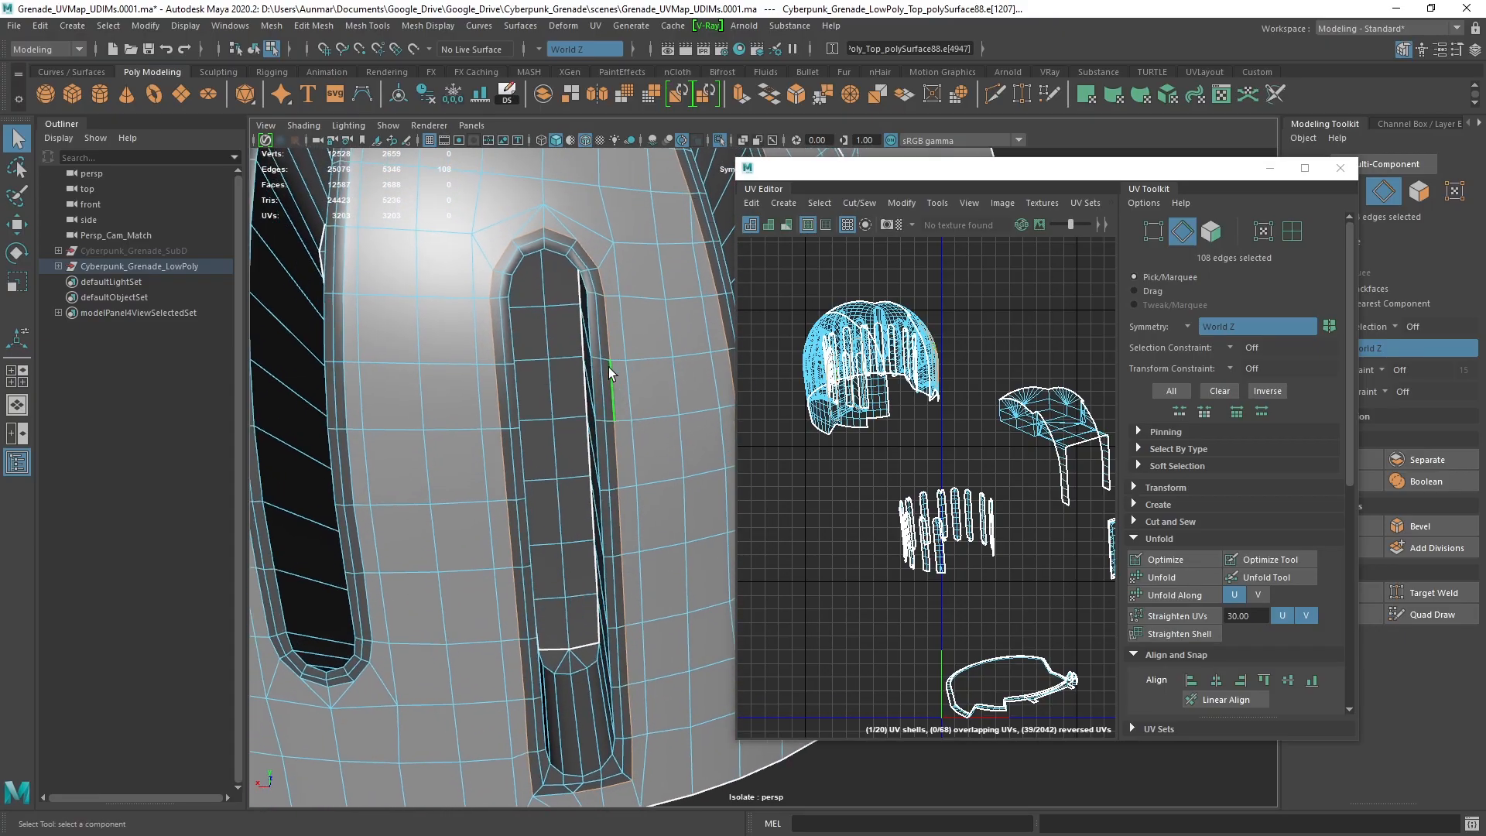
{"action": "left_click_drag", "start_coordinate": [605, 375], "coordinate": [621, 289], "text": "alt"}
{"action": "scroll", "coordinate": [587, 521], "scroll_direction": "up", "scroll_amount": 2}
{"action": "left_click_drag", "start_coordinate": [588, 520], "coordinate": [543, 435], "text": "alt"}
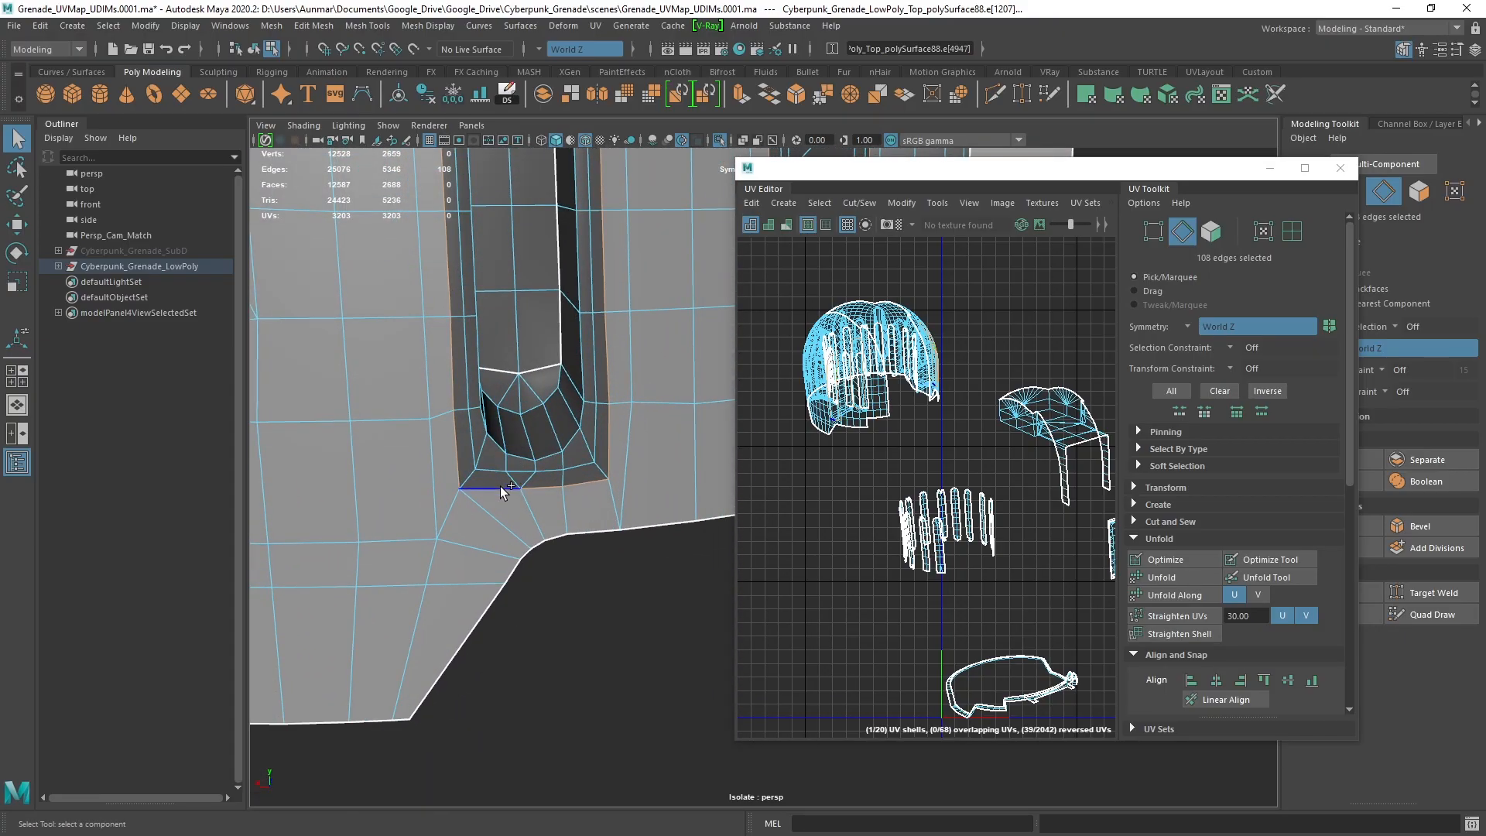
Add the rim edge loops of the neighbouring slots to the edge selection
{"action": "scroll", "coordinate": [500, 486], "scroll_direction": "down", "scroll_amount": 4}
{"action": "middle_click_drag", "start_coordinate": [570, 458], "coordinate": [683, 596], "text": "alt"}
{"action": "left_click_drag", "start_coordinate": [684, 597], "coordinate": [650, 541], "text": "alt"}
{"action": "left_click", "coordinate": [590, 482], "text": "shift"}
{"action": "double_click", "coordinate": [590, 481], "text": "shift"}
{"action": "left_click_drag", "start_coordinate": [600, 450], "coordinate": [546, 424], "text": "alt"}
{"action": "left_click", "coordinate": [546, 359], "text": "shift"}
Continue around the dome and add the outer rim loops of three more slots to the selection
{"action": "right_click_drag", "start_coordinate": [545, 424], "coordinate": [607, 418], "text": "alt"}
{"action": "right_click_drag", "start_coordinate": [457, 471], "coordinate": [399, 472], "text": "alt"}
{"action": "left_click_drag", "start_coordinate": [398, 472], "coordinate": [585, 598], "text": "alt"}
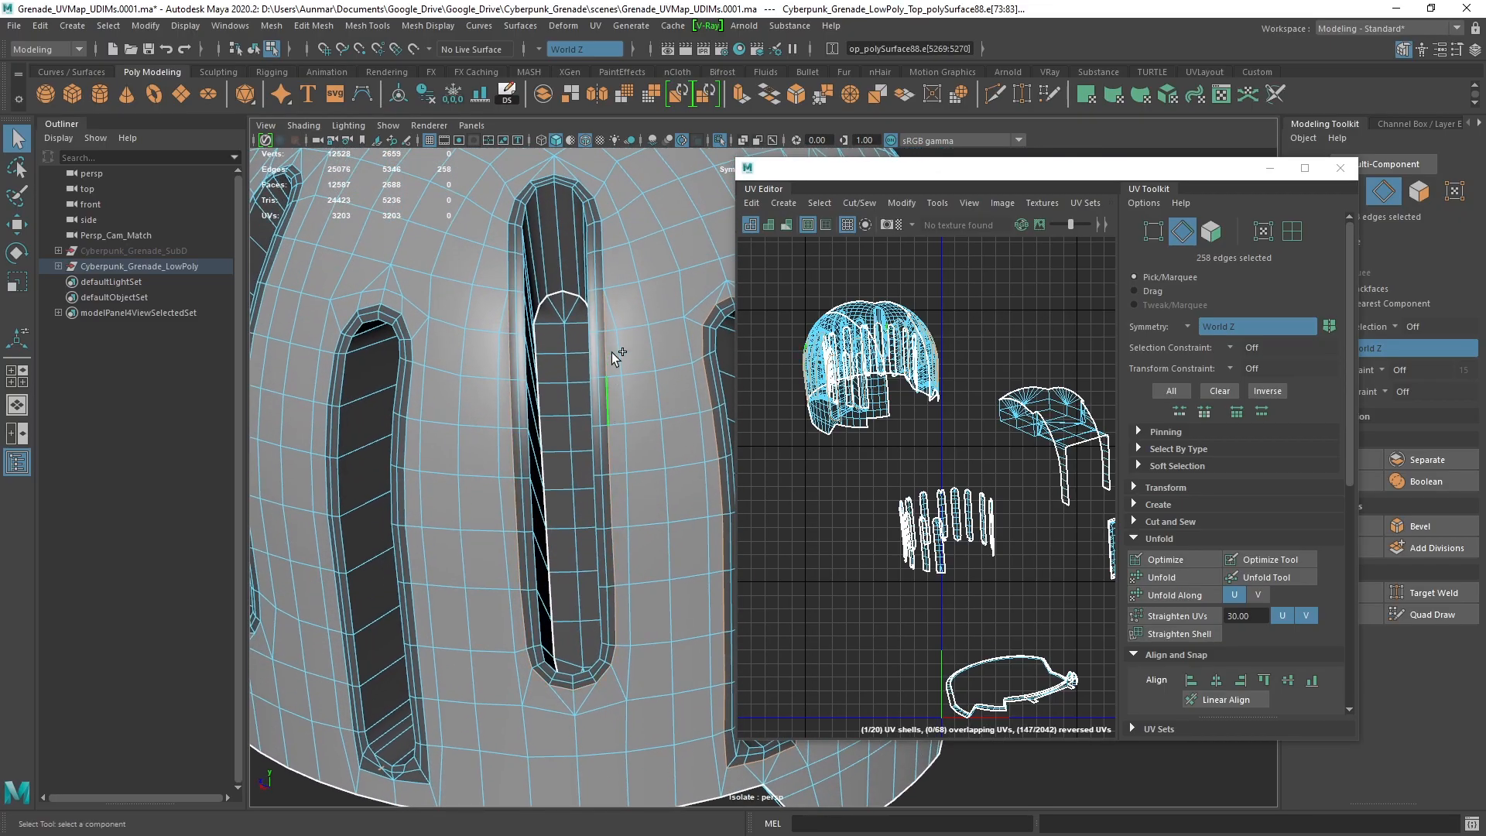
{"action": "double_click", "coordinate": [605, 260], "text": "shift"}
{"action": "left_click_drag", "start_coordinate": [542, 430], "coordinate": [579, 386], "text": "alt"}
{"action": "middle_click_drag", "start_coordinate": [579, 386], "coordinate": [582, 567], "text": "alt"}
{"action": "double_click", "coordinate": [554, 461], "text": "shift"}
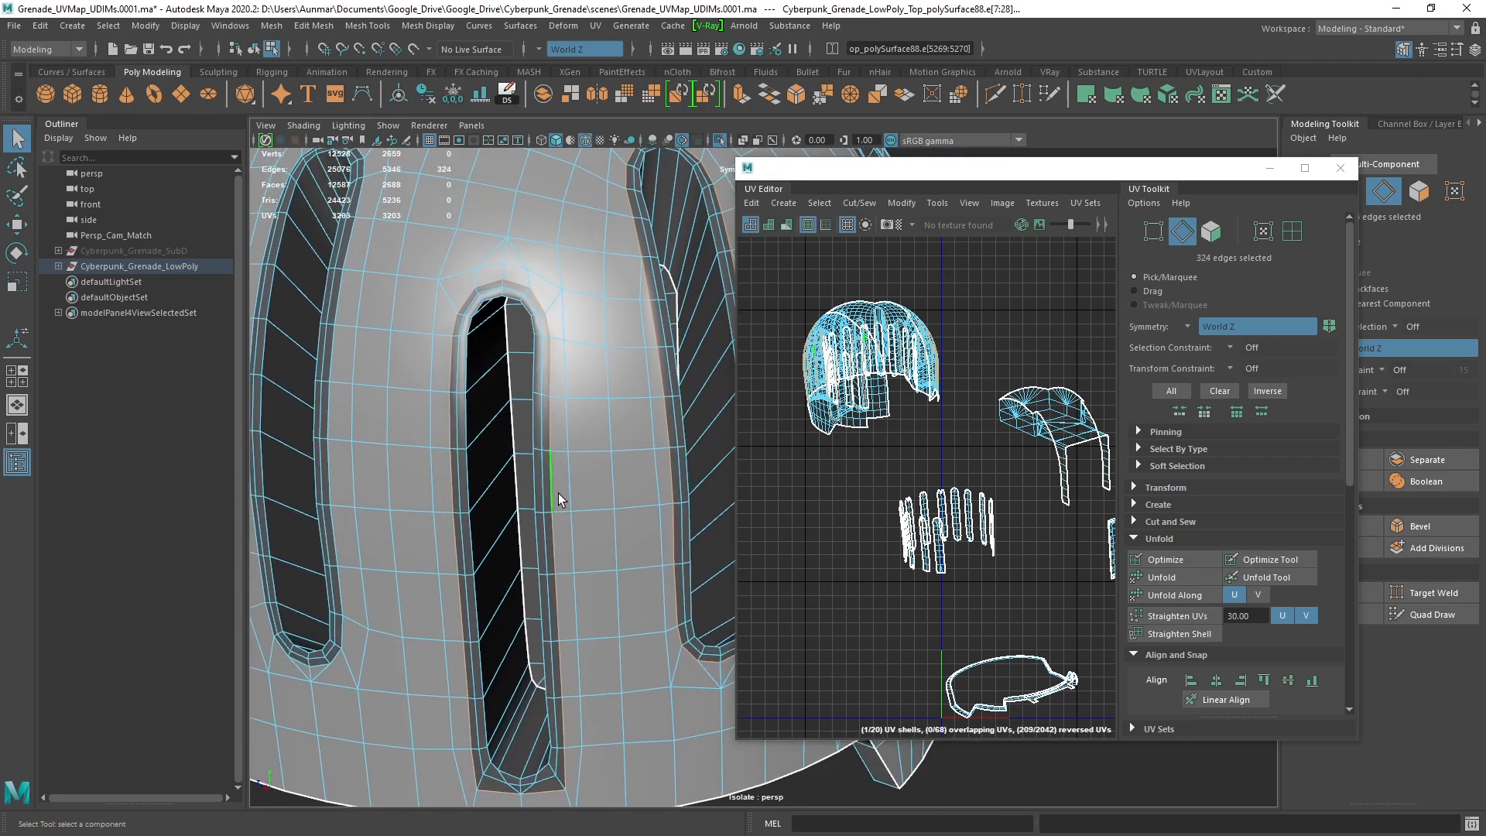
{"action": "left_click_drag", "start_coordinate": [559, 490], "coordinate": [564, 479], "text": "alt"}
{"action": "scroll", "coordinate": [564, 597], "scroll_direction": "down", "scroll_amount": 4}
{"action": "left_click_drag", "start_coordinate": [564, 578], "coordinate": [611, 564], "text": "alt"}
{"action": "double_click", "coordinate": [608, 585], "text": "shift"}
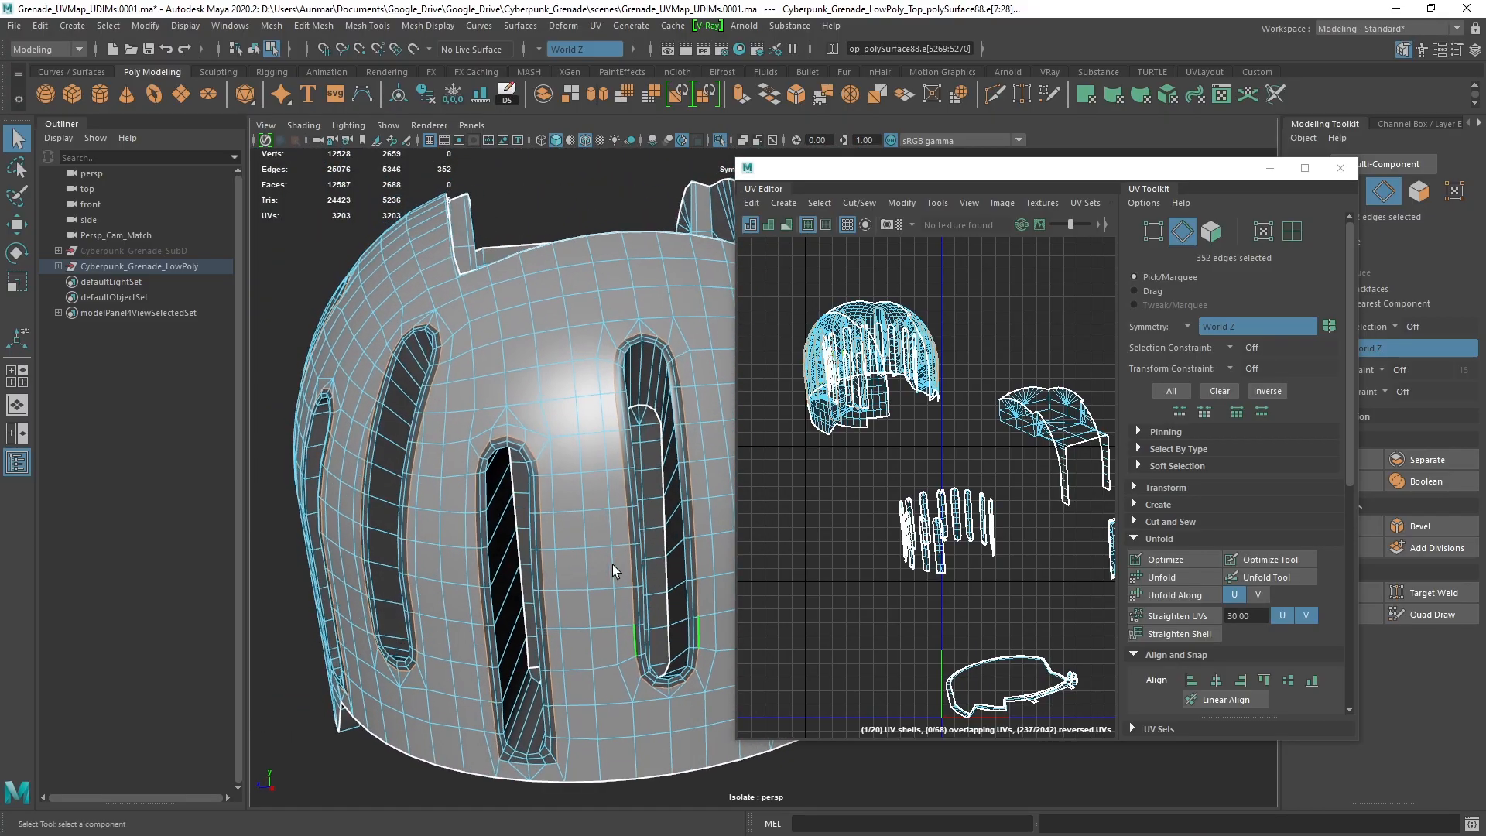
Continue around the dome and add the outer rim edge loops of the following slots to the edge selection
{"action": "left_click_drag", "start_coordinate": [629, 443], "coordinate": [654, 492], "text": "alt"}
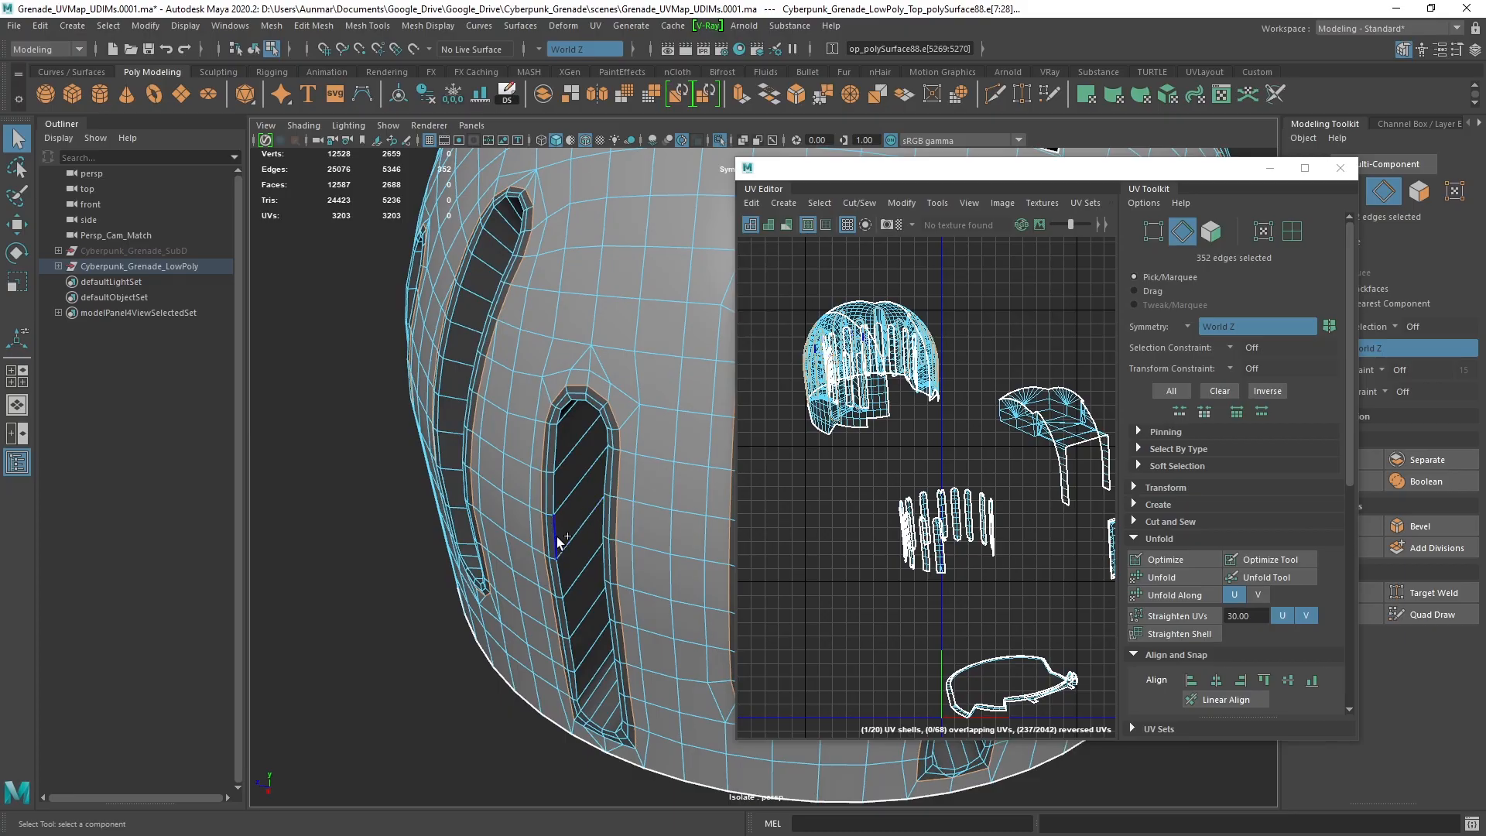
{"action": "left_click_drag", "start_coordinate": [627, 528], "coordinate": [534, 488], "text": "alt"}
{"action": "right_click_drag", "start_coordinate": [534, 487], "coordinate": [580, 492], "text": "alt"}
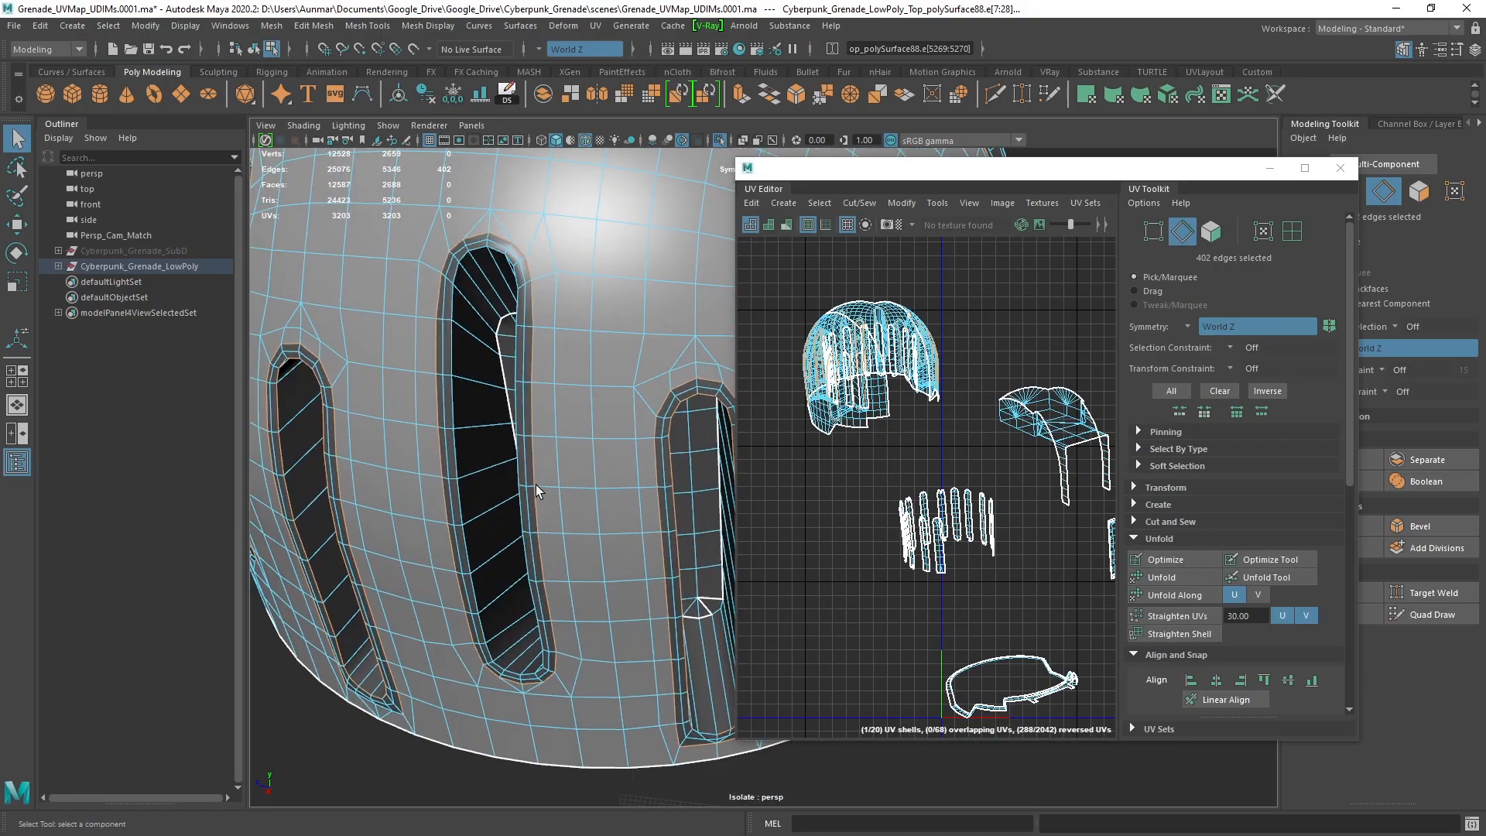
{"action": "double_click", "coordinate": [469, 490], "text": "shift"}
{"action": "left_click_drag", "start_coordinate": [469, 491], "coordinate": [552, 467], "text": "alt"}
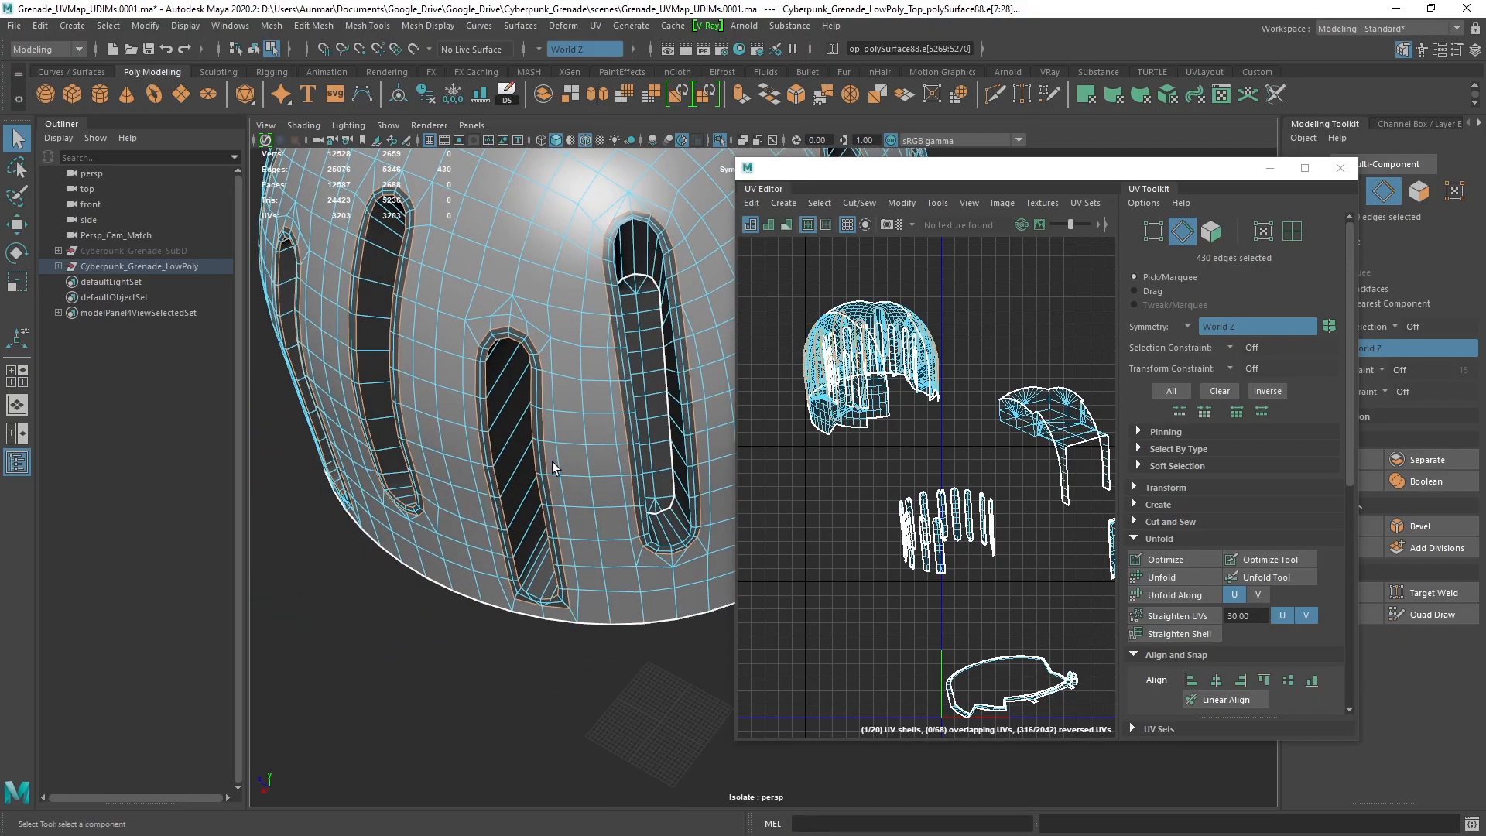
{"action": "left_click_drag", "start_coordinate": [673, 472], "coordinate": [613, 454], "text": "alt"}
{"action": "scroll", "coordinate": [620, 441], "scroll_direction": "up", "scroll_amount": 5}
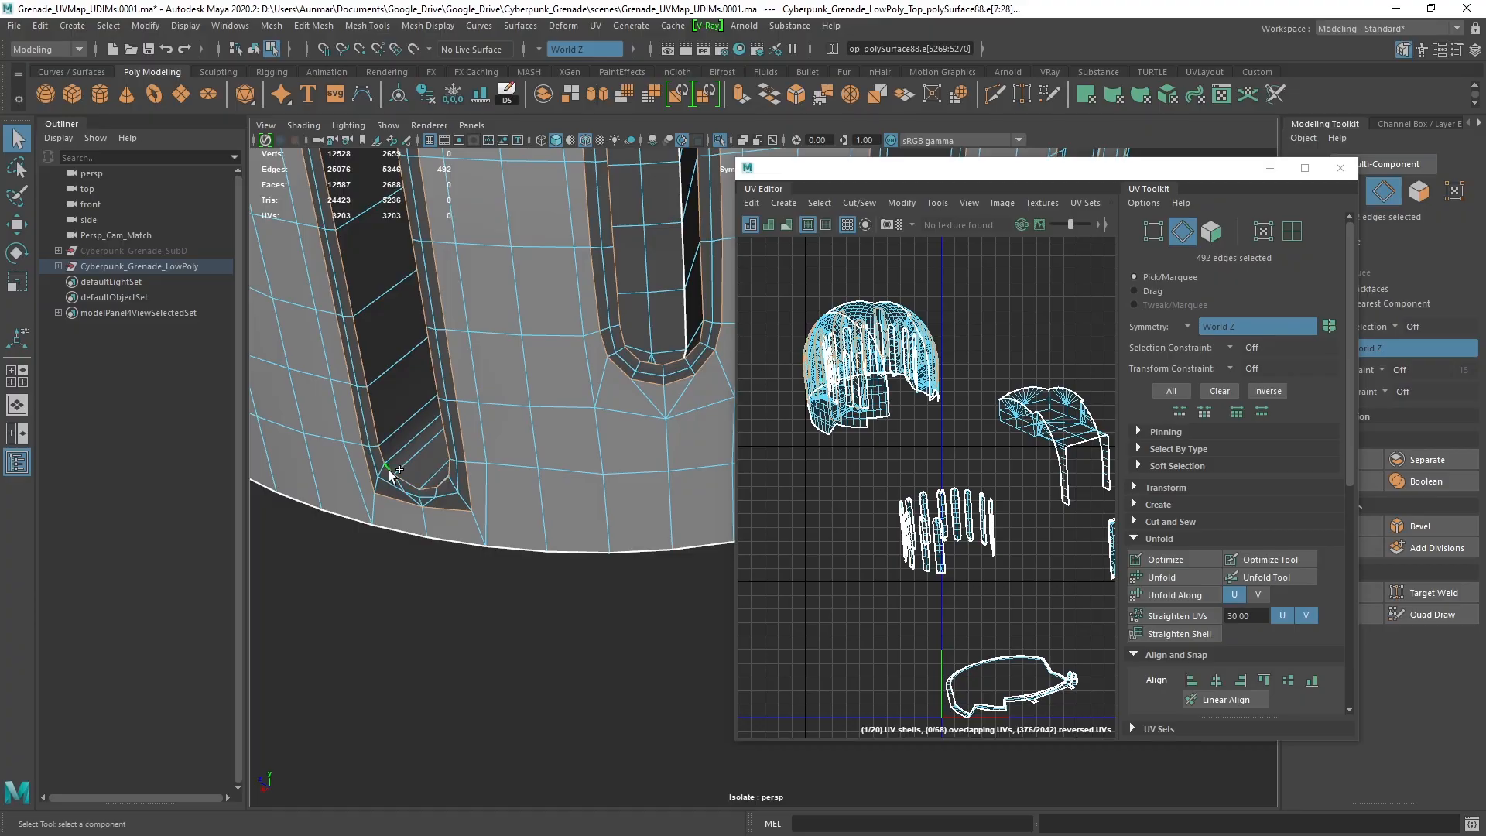
Complete the rim selection along the lower ends of these slots and include the adjacent slot
{"action": "scroll", "coordinate": [574, 391], "scroll_direction": "down", "scroll_amount": 5}
{"action": "left_click_drag", "start_coordinate": [573, 391], "coordinate": [544, 464], "text": "alt"}
{"action": "scroll", "coordinate": [544, 464], "scroll_direction": "up", "scroll_amount": 4}
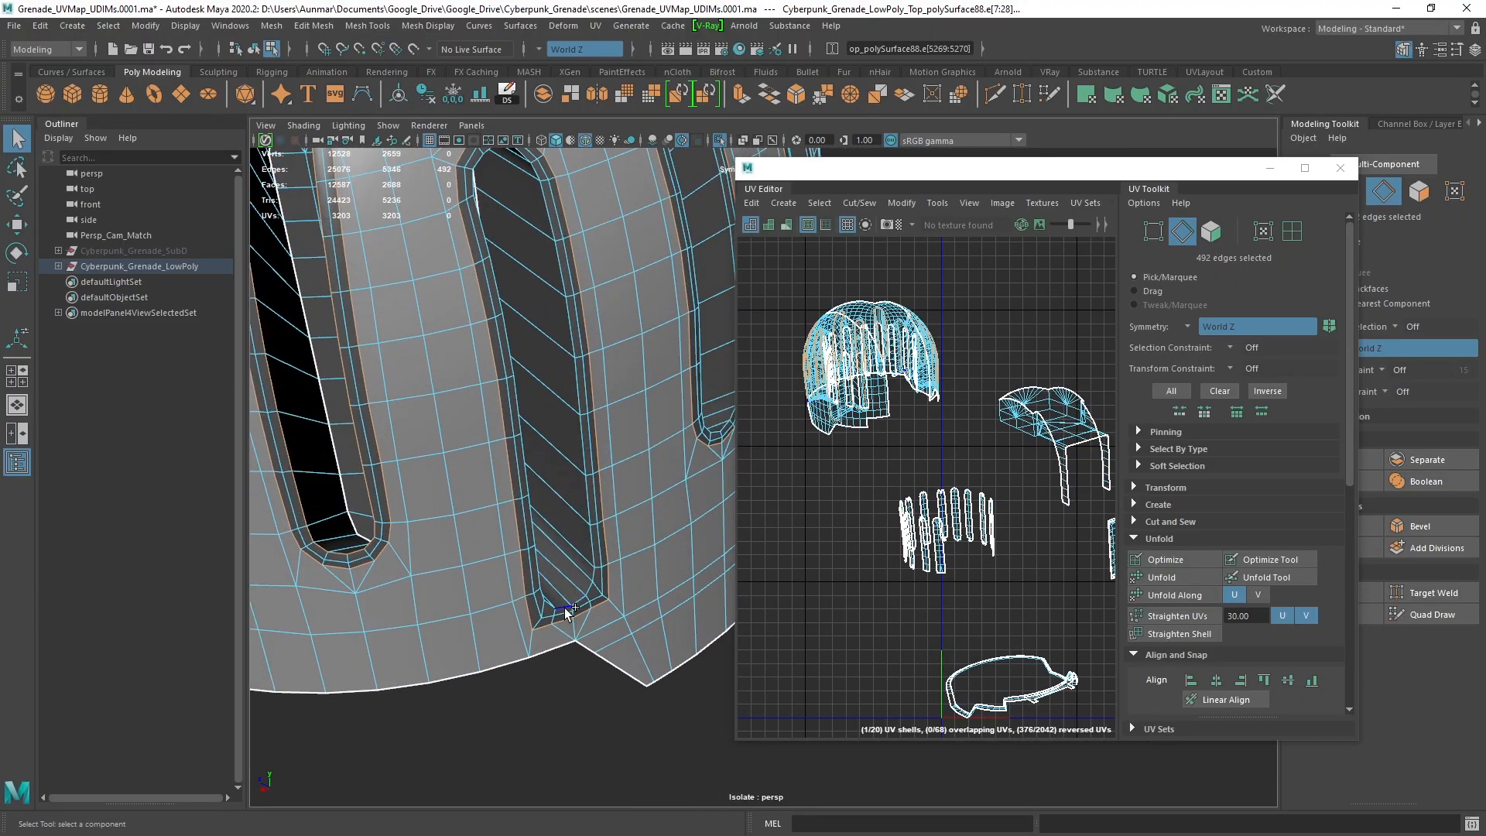
{"action": "left_click_drag", "start_coordinate": [589, 573], "coordinate": [484, 635], "text": "alt"}
{"action": "scroll", "coordinate": [653, 562], "scroll_direction": "down", "scroll_amount": 3}
{"action": "scroll", "coordinate": [484, 635], "scroll_direction": "up", "scroll_amount": 4}
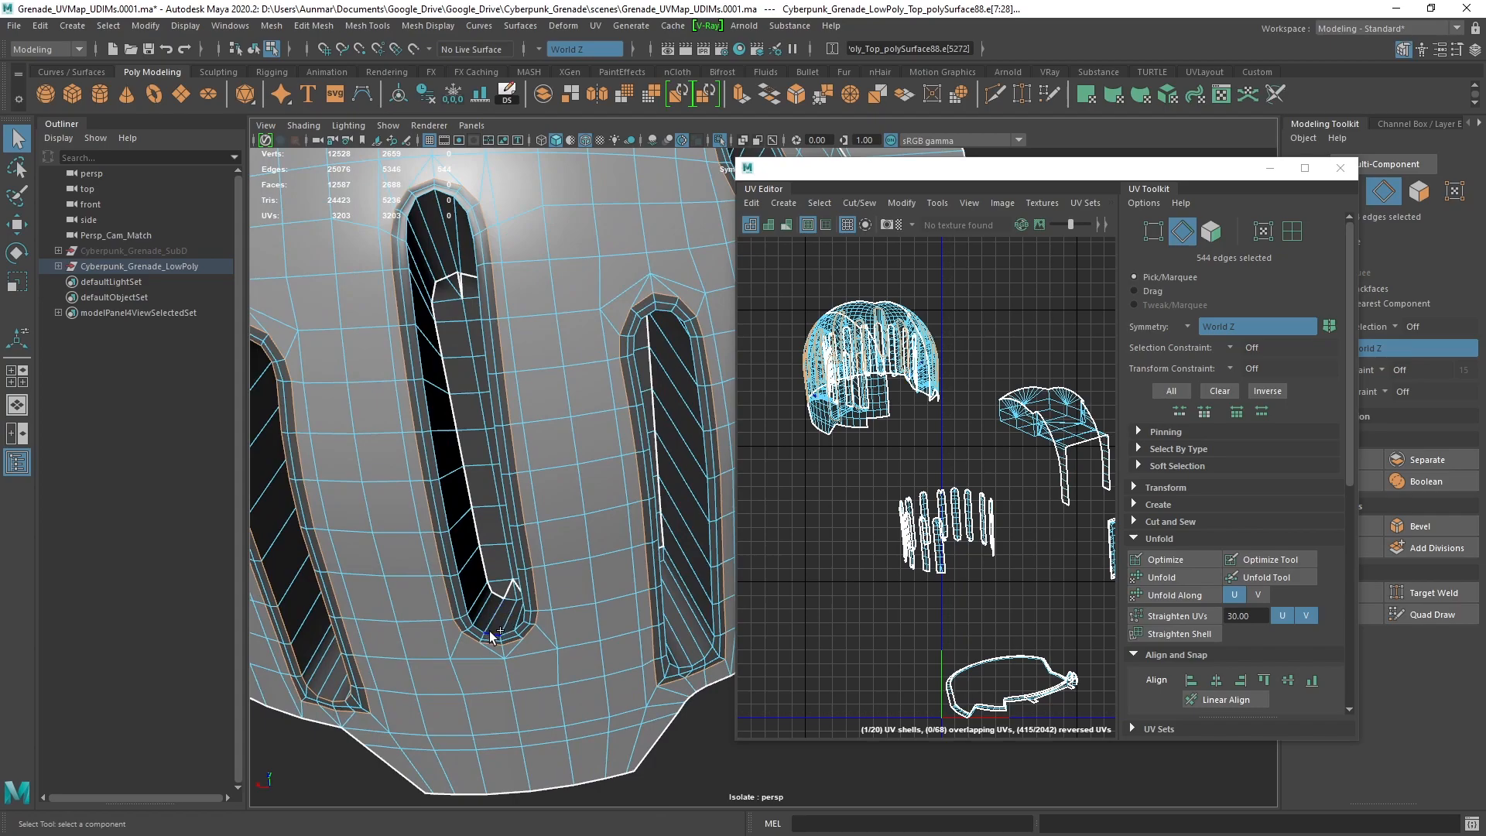
Add the outer rim loops of the remaining slots, up to the dome's edge beside the block, to the selection
{"action": "left_click", "coordinate": [492, 633], "text": "shift"}
{"action": "scroll", "coordinate": [596, 595], "scroll_direction": "down", "scroll_amount": 1}
{"action": "left_click_drag", "start_coordinate": [619, 598], "coordinate": [487, 577], "text": "alt"}
{"action": "scroll", "coordinate": [579, 588], "scroll_direction": "up", "scroll_amount": 1}
{"action": "double_click", "coordinate": [572, 458], "text": "shift"}
{"action": "scroll", "coordinate": [633, 469], "scroll_direction": "down", "scroll_amount": 2}
{"action": "scroll", "coordinate": [603, 513], "scroll_direction": "up", "scroll_amount": 3}
{"action": "left_click_drag", "start_coordinate": [633, 469], "coordinate": [587, 562], "text": "alt"}
{"action": "double_click", "coordinate": [531, 529], "text": "shift"}
{"action": "scroll", "coordinate": [569, 524], "scroll_direction": "down", "scroll_amount": 2}
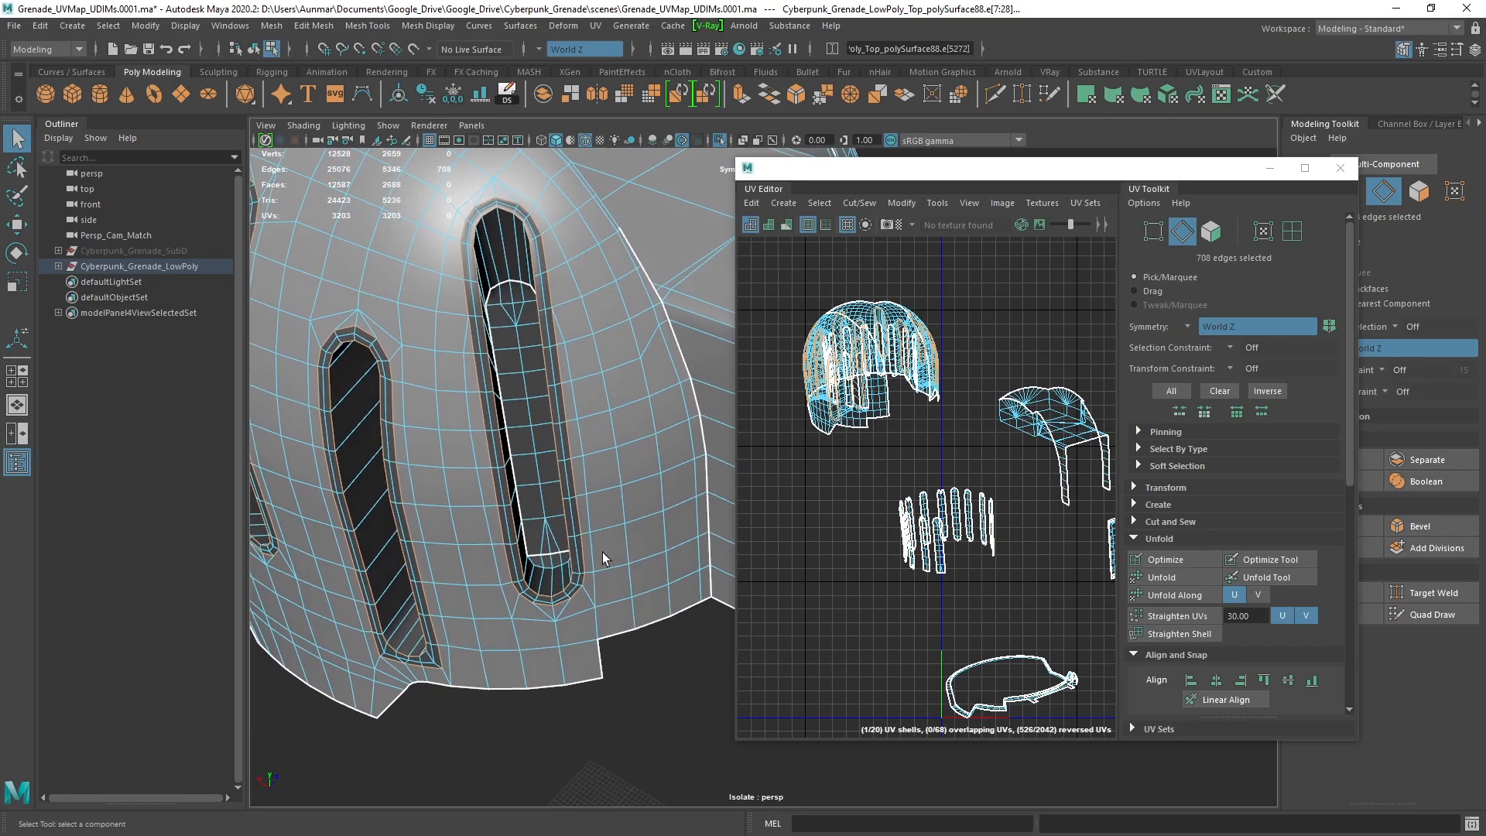
{"action": "scroll", "coordinate": [583, 587], "scroll_direction": "up", "scroll_amount": 3}
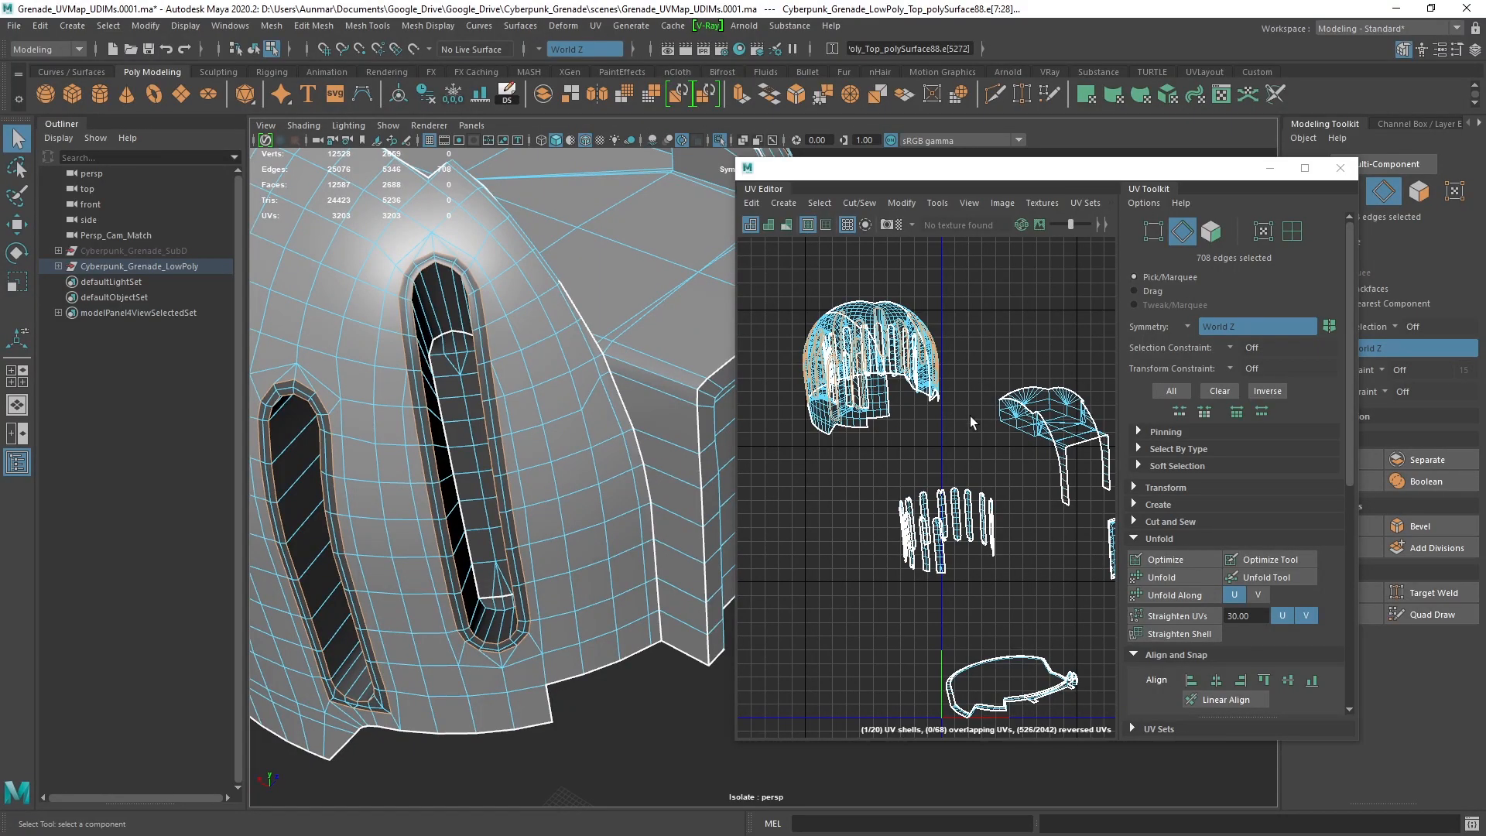
Cut the UVs along the selected slot rims and move the dome's UV shell down from the slot shells
{"action": "right_click_drag", "start_coordinate": [1002, 302], "coordinate": [944, 321], "text": "shift"}
{"action": "right_click_drag", "start_coordinate": [853, 305], "coordinate": [925, 305]}
{"action": "double_click", "coordinate": [852, 305]}
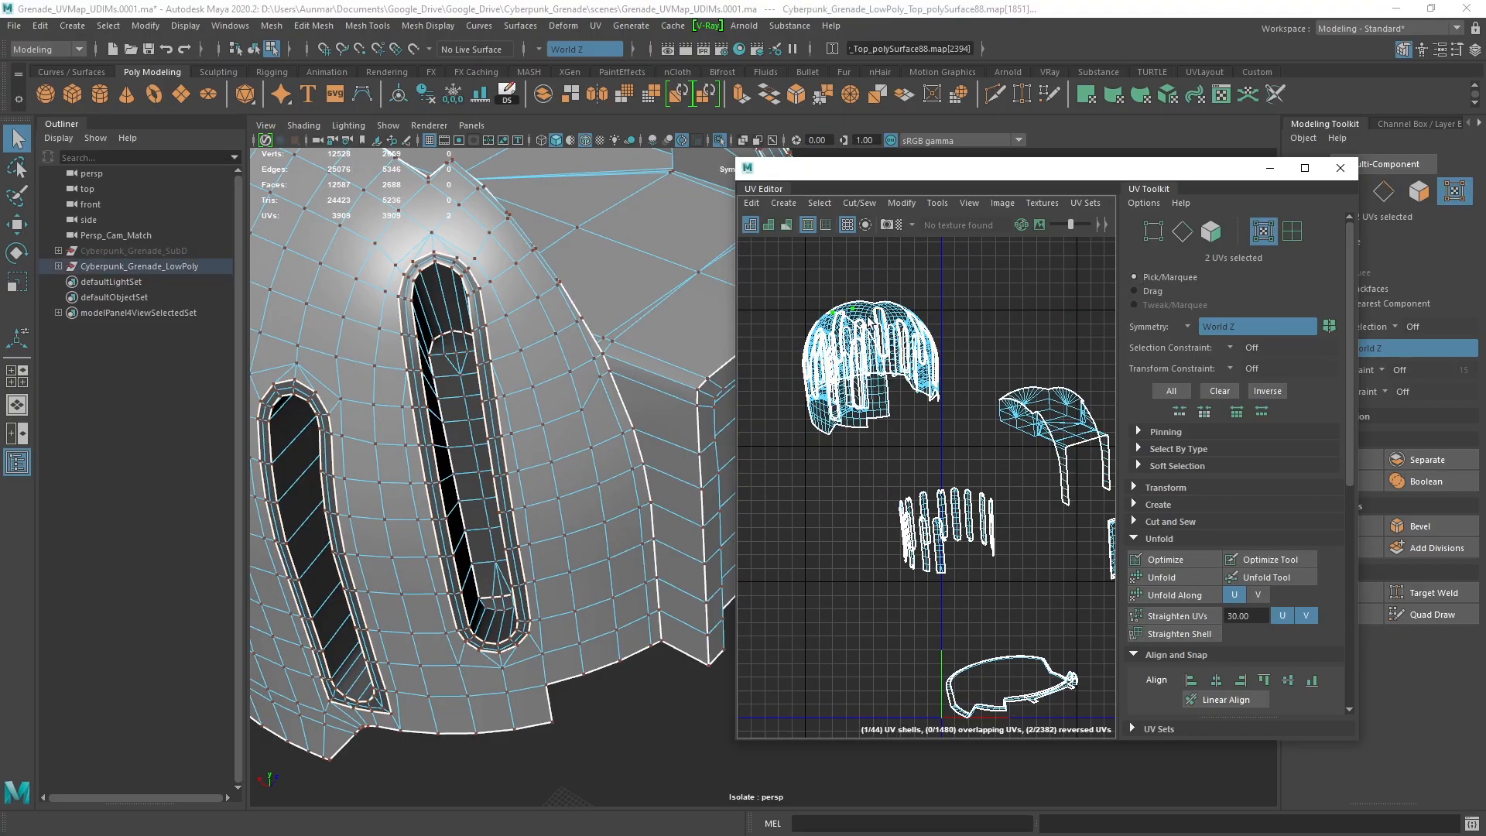
{"action": "scroll", "coordinate": [866, 318], "scroll_direction": "down", "scroll_amount": 2}
{"action": "key", "text": "w"}
{"action": "left_click_drag", "start_coordinate": [872, 367], "coordinate": [824, 543]}
{"action": "scroll", "coordinate": [853, 444], "scroll_direction": "up", "scroll_amount": 3}
{"action": "scroll", "coordinate": [875, 390], "scroll_direction": "up", "scroll_amount": 4}
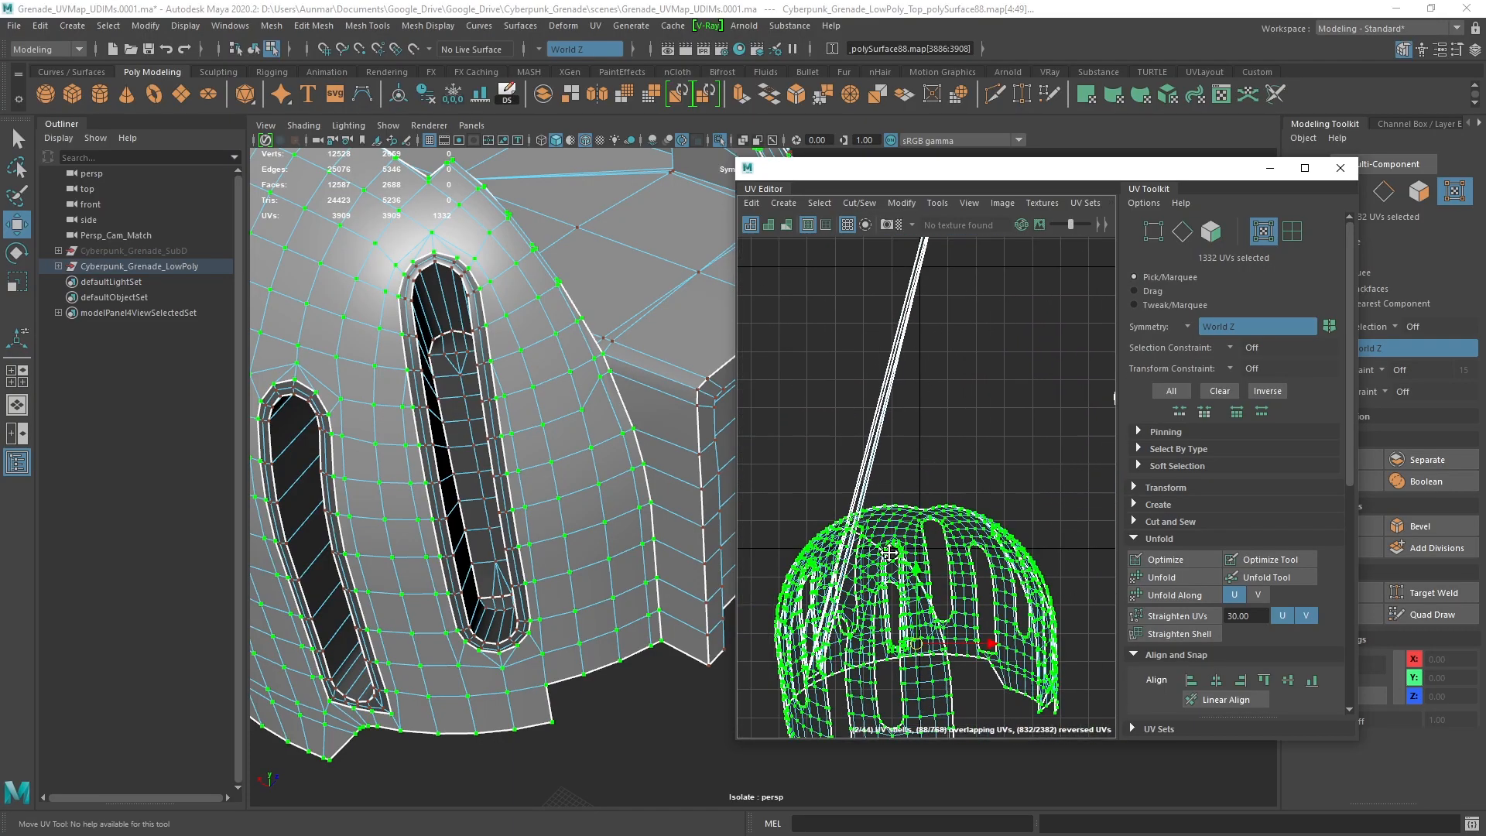
Select the UVs where the stretched strip meets the slot shells and locate them on the model
{"action": "scroll", "coordinate": [858, 496], "scroll_direction": "up", "scroll_amount": 3}
{"action": "scroll", "coordinate": [675, 444], "scroll_direction": "down", "scroll_amount": 3}
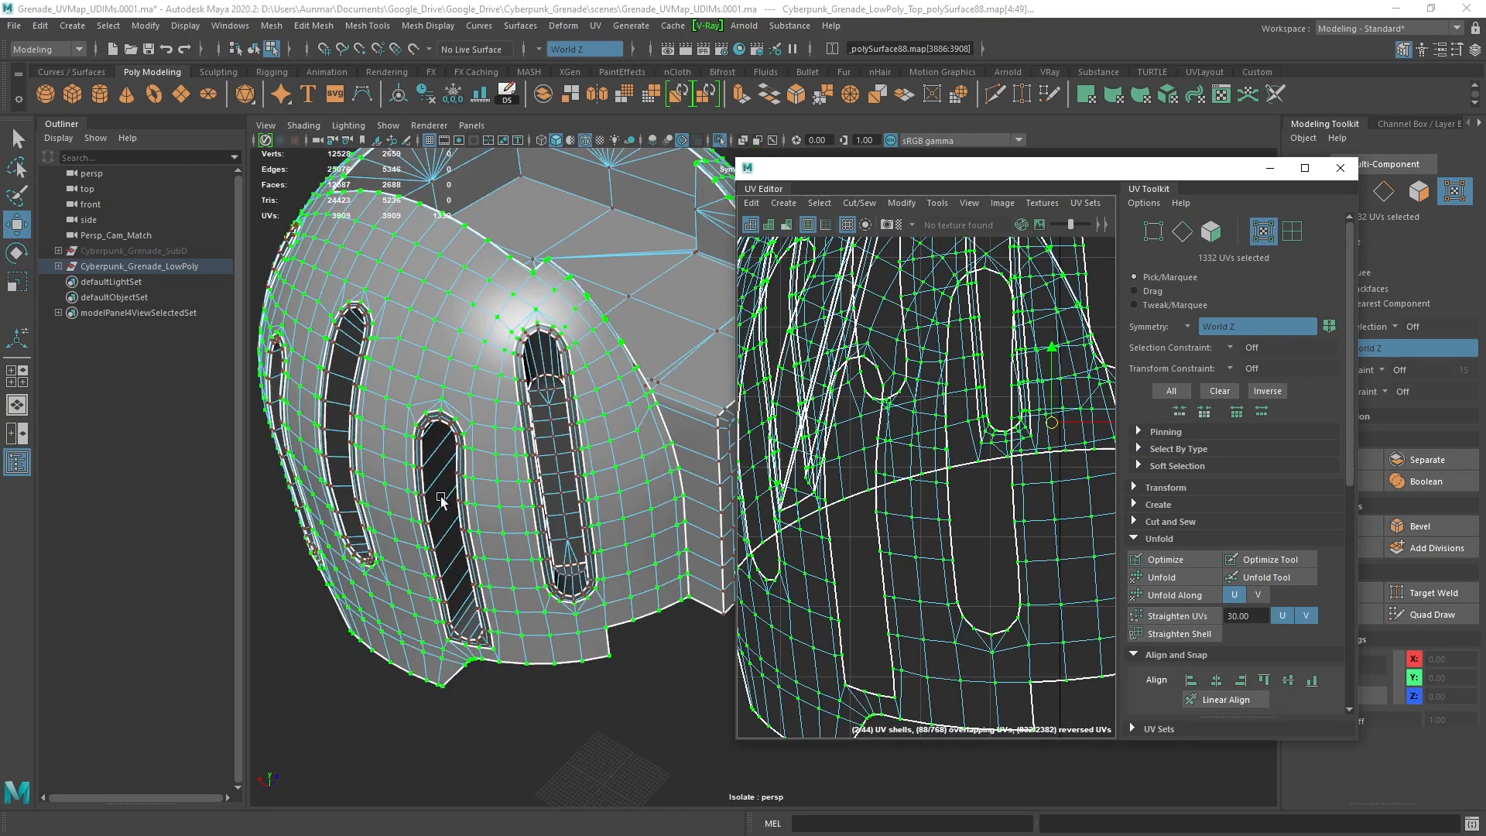
{"action": "left_click_drag", "start_coordinate": [444, 501], "coordinate": [495, 534], "text": "alt"}
{"action": "middle_click_drag", "start_coordinate": [869, 364], "coordinate": [871, 735], "text": "alt"}
{"action": "scroll", "coordinate": [939, 444], "scroll_direction": "down", "scroll_amount": 7}
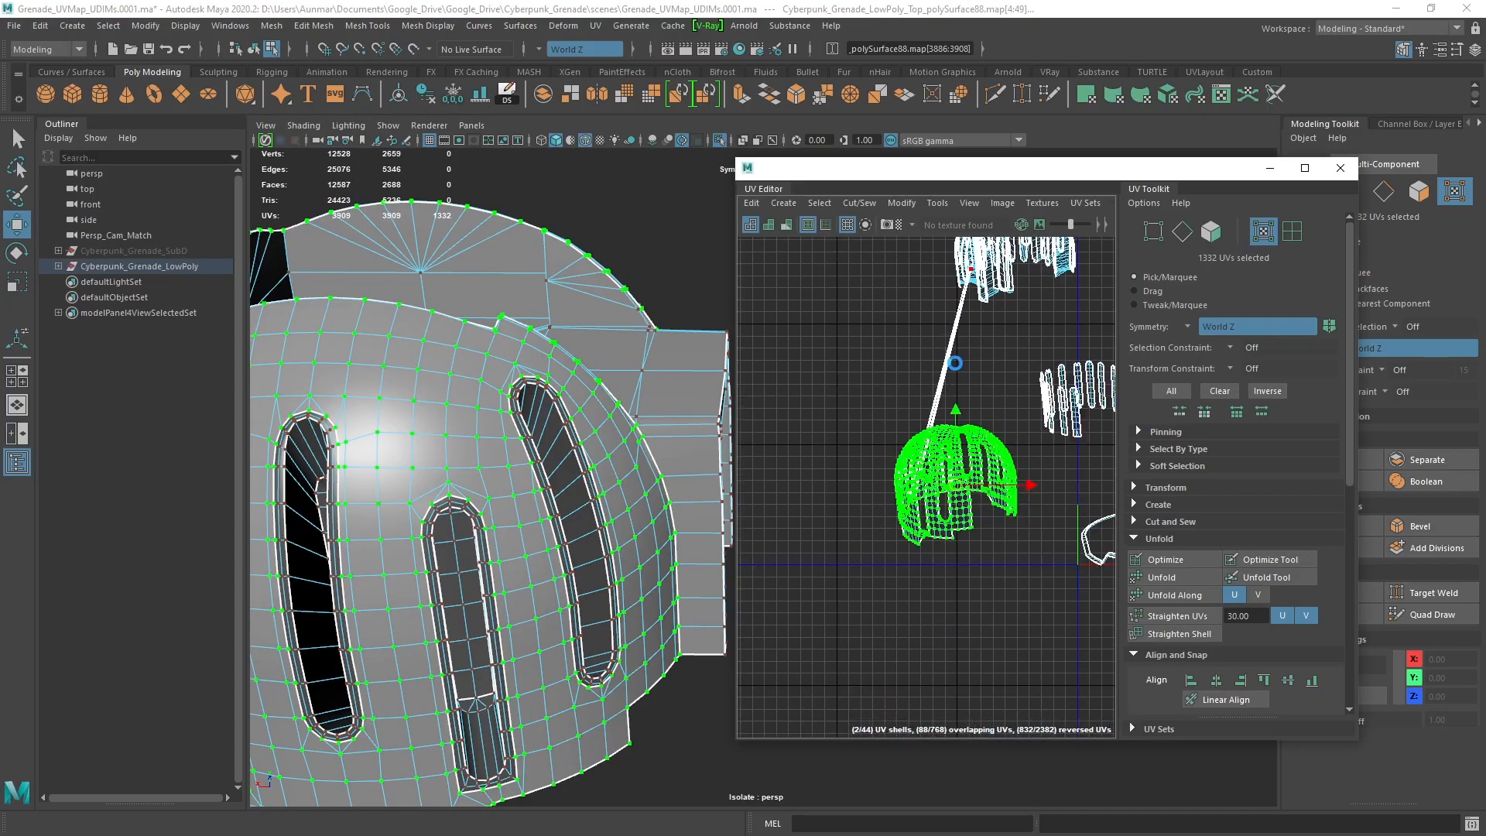
{"action": "middle_click_drag", "start_coordinate": [952, 379], "coordinate": [938, 489], "text": "alt"}
{"action": "scroll", "coordinate": [965, 404], "scroll_direction": "up", "scroll_amount": 2}
{"action": "right_click_drag", "start_coordinate": [957, 337], "coordinate": [1013, 328]}
{"action": "scroll", "coordinate": [1012, 328], "scroll_direction": "up", "scroll_amount": 4}
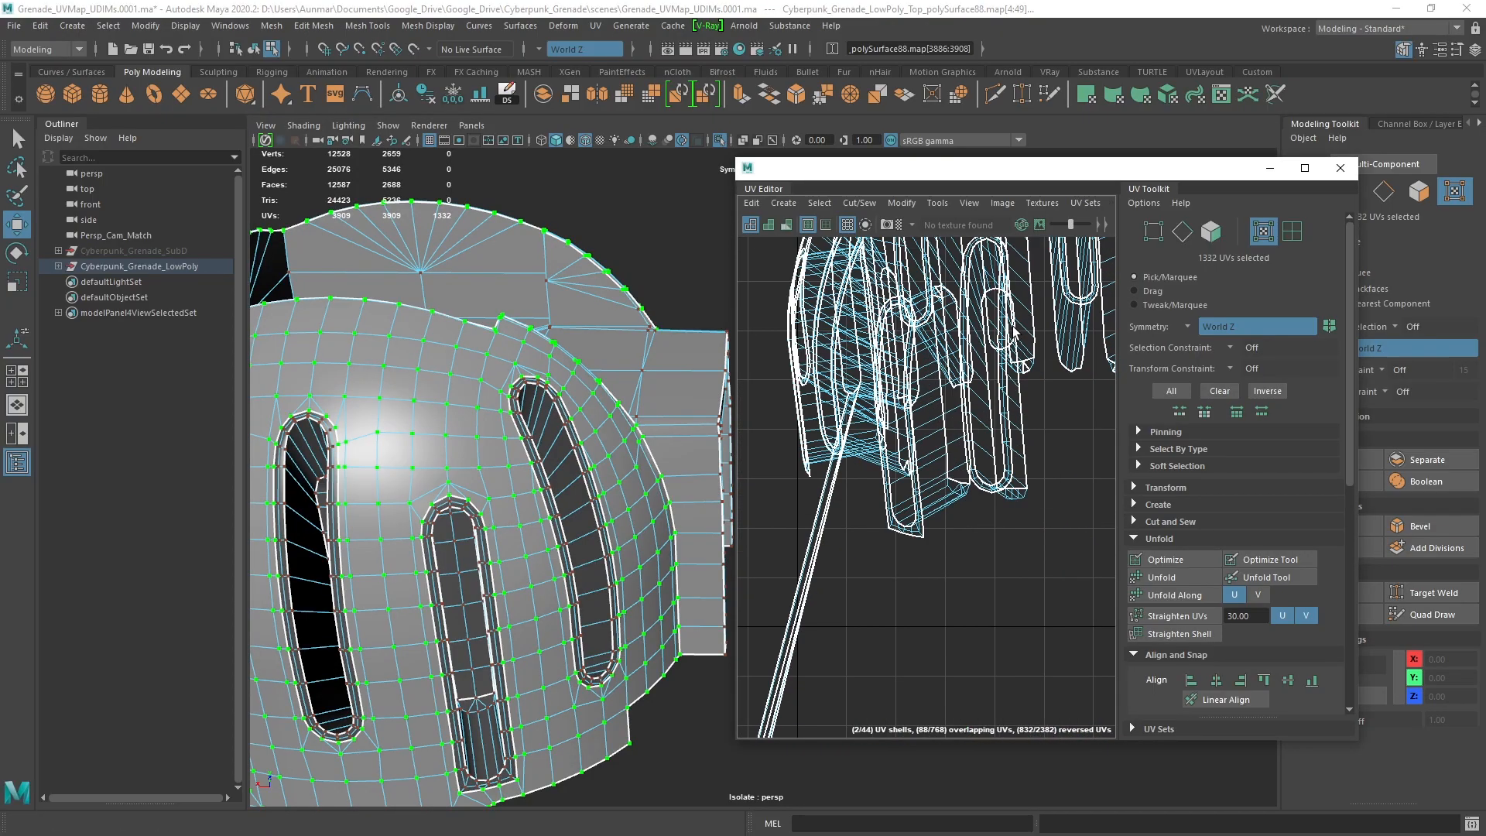
{"action": "left_click_drag", "start_coordinate": [850, 385], "coordinate": [861, 403]}
{"action": "left_click_drag", "start_coordinate": [435, 572], "coordinate": [571, 469], "text": "alt"}
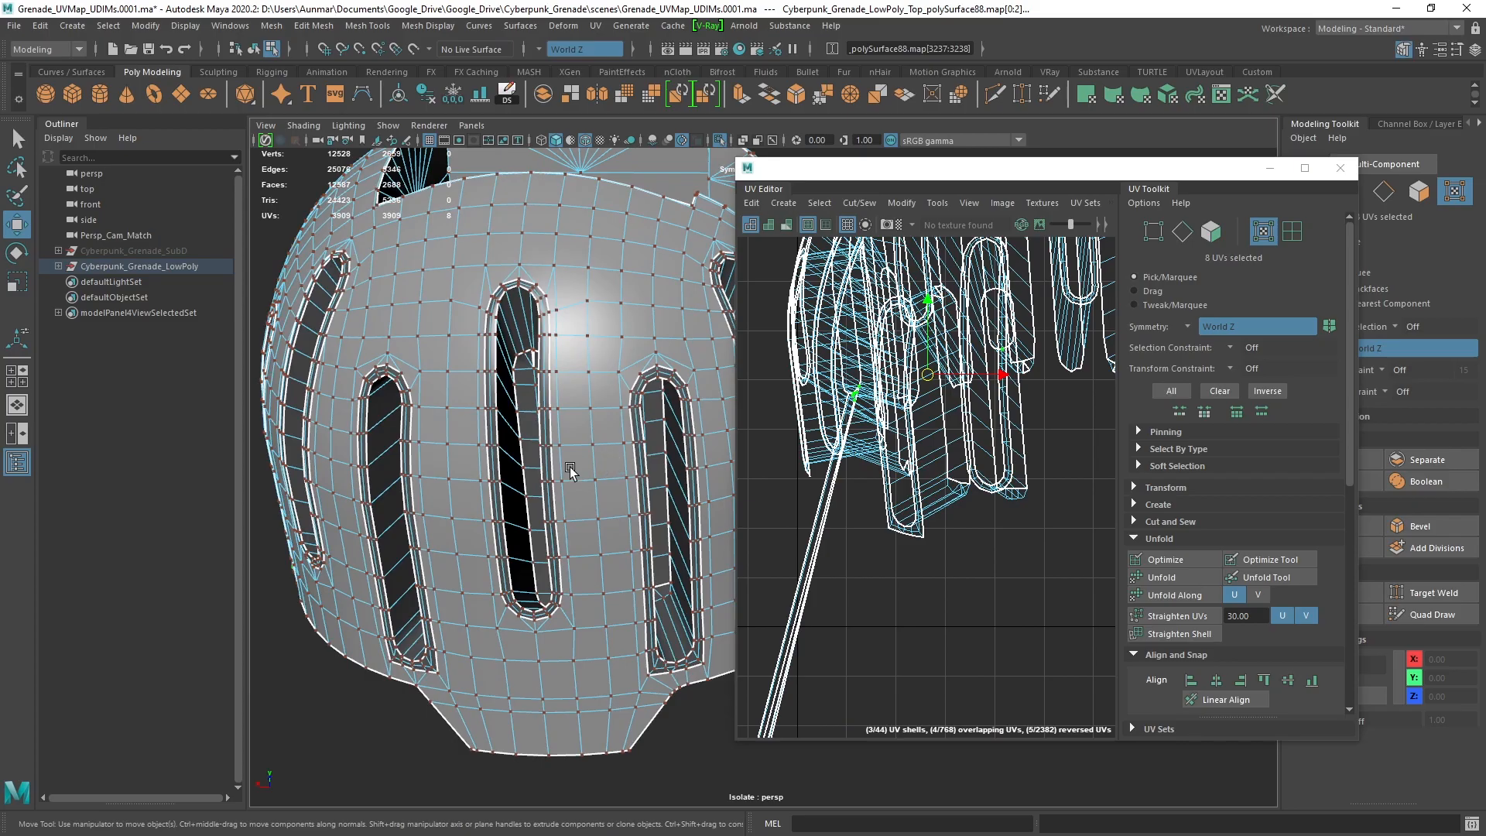
{"action": "key", "text": "f"}
{"action": "middle_click_drag", "start_coordinate": [571, 471], "coordinate": [362, 434], "text": "alt"}
{"action": "left_click_drag", "start_coordinate": [363, 434], "coordinate": [582, 438], "text": "alt"}
{"action": "mouse_move", "coordinate": [582, 438]}
{"action": "middle_mouse_down", "text": "alt"}
{"action": "mouse_move", "coordinate": [518, 446]}
{"action": "mouse_move", "coordinate": [592, 422]}
{"action": "middle_mouse_up", "text": "alt"}
{"action": "scroll", "coordinate": [596, 434], "scroll_direction": "up", "scroll_amount": 3}
{"action": "mouse_move", "coordinate": [601, 480]}
{"action": "left_mouse_down", "text": "alt"}
{"action": "mouse_move", "coordinate": [564, 509]}
{"action": "mouse_move", "coordinate": [601, 500]}
{"action": "left_mouse_up", "text": "alt"}
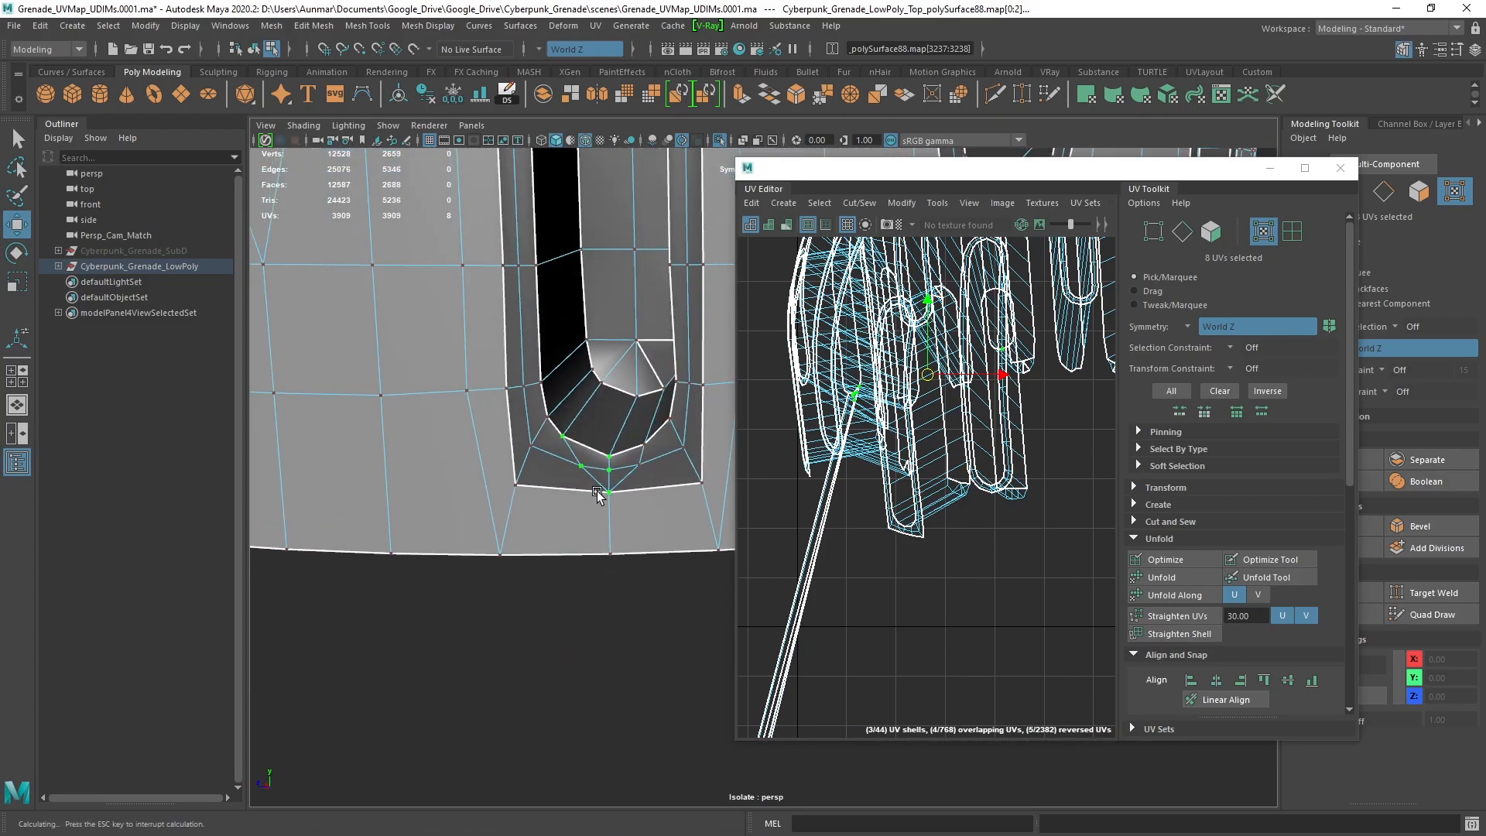
Try to cut the UVs along the edges at the slot's lower end where the stretched strip begins
{"action": "right_click_drag", "start_coordinate": [683, 395], "coordinate": [724, 332], "text": "alt"}
{"action": "right_click", "coordinate": [647, 353]}
{"action": "key", "text": "q"}
{"action": "middle_click_drag", "start_coordinate": [681, 353], "coordinate": [617, 371], "text": "alt"}
{"action": "right_click_drag", "start_coordinate": [881, 367], "coordinate": [828, 715], "text": "alt"}
{"action": "right_click_drag", "start_coordinate": [802, 386], "coordinate": [894, 242]}
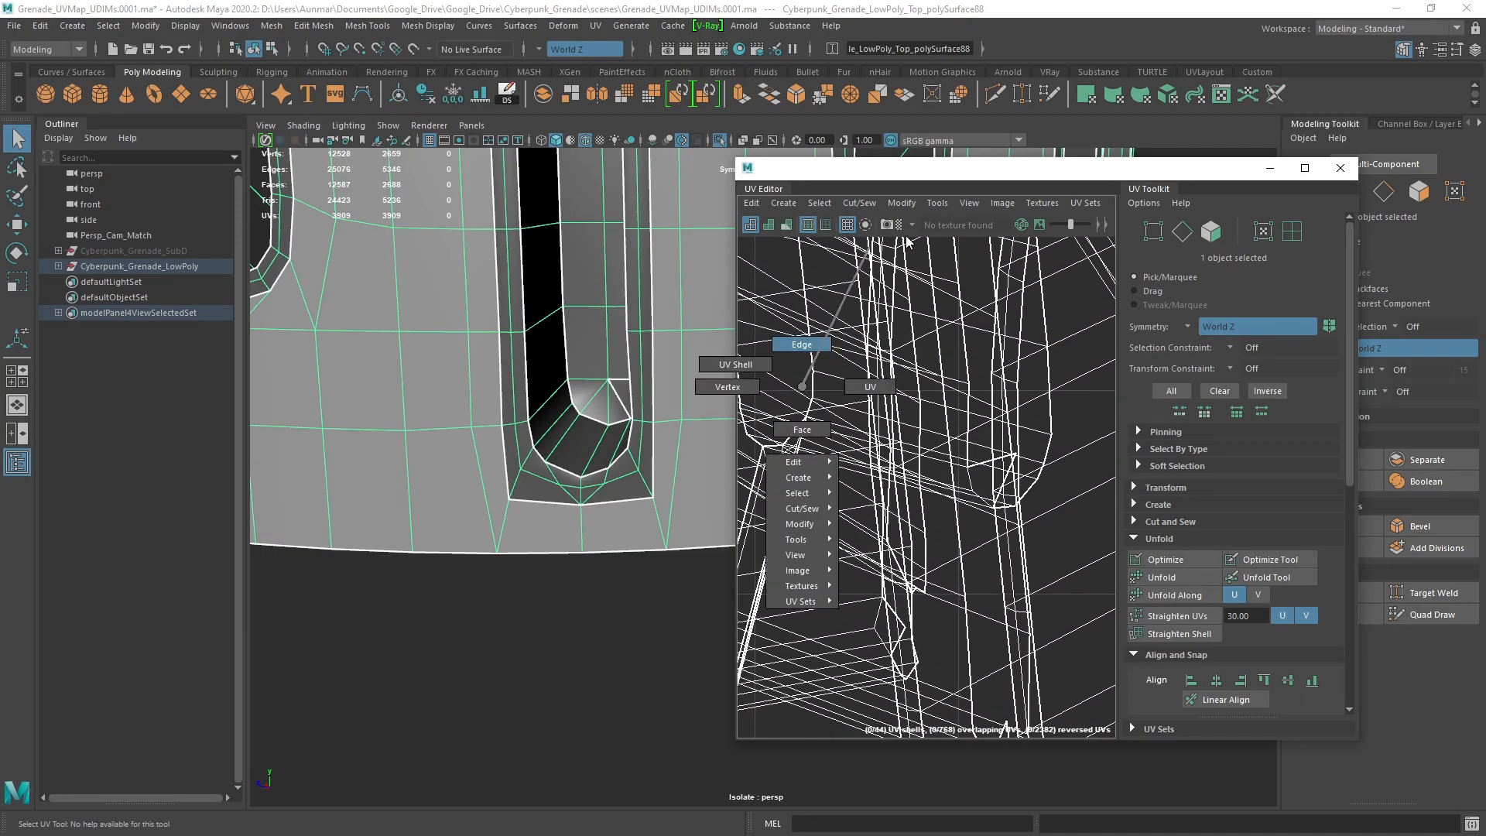
{"action": "right_click_drag", "start_coordinate": [831, 309], "coordinate": [830, 311]}
{"action": "left_click", "coordinate": [796, 437]}
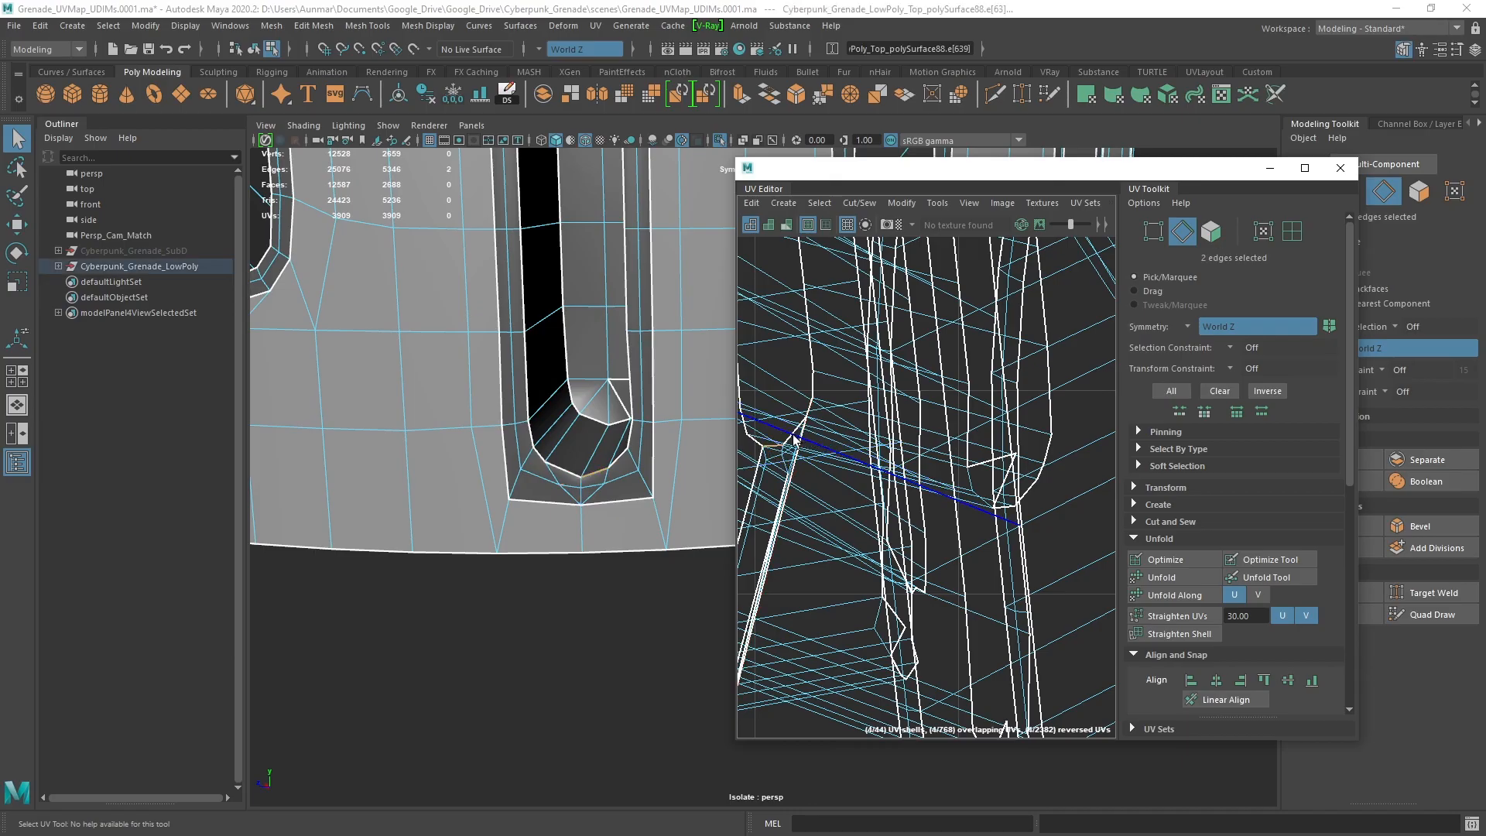
{"action": "right_click", "coordinate": [882, 379], "text": "shift"}
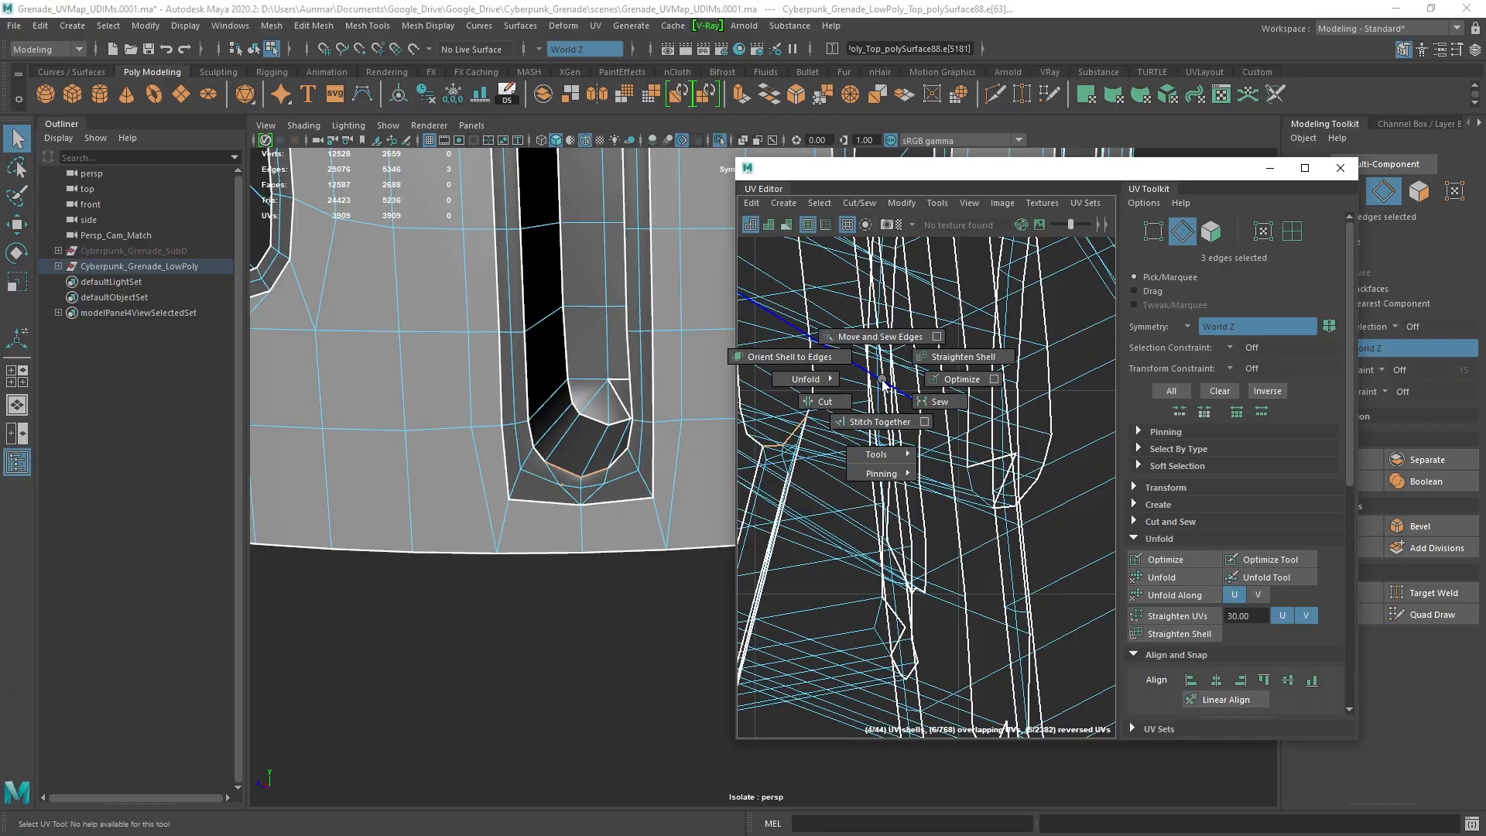
{"action": "right_click_drag", "start_coordinate": [817, 406], "coordinate": [817, 405], "text": "shift"}
Switch to UV selection, pick the whole dome shell and move it up towards the slot shells
{"action": "key", "text": "F12"}
{"action": "left_click", "coordinate": [891, 351]}
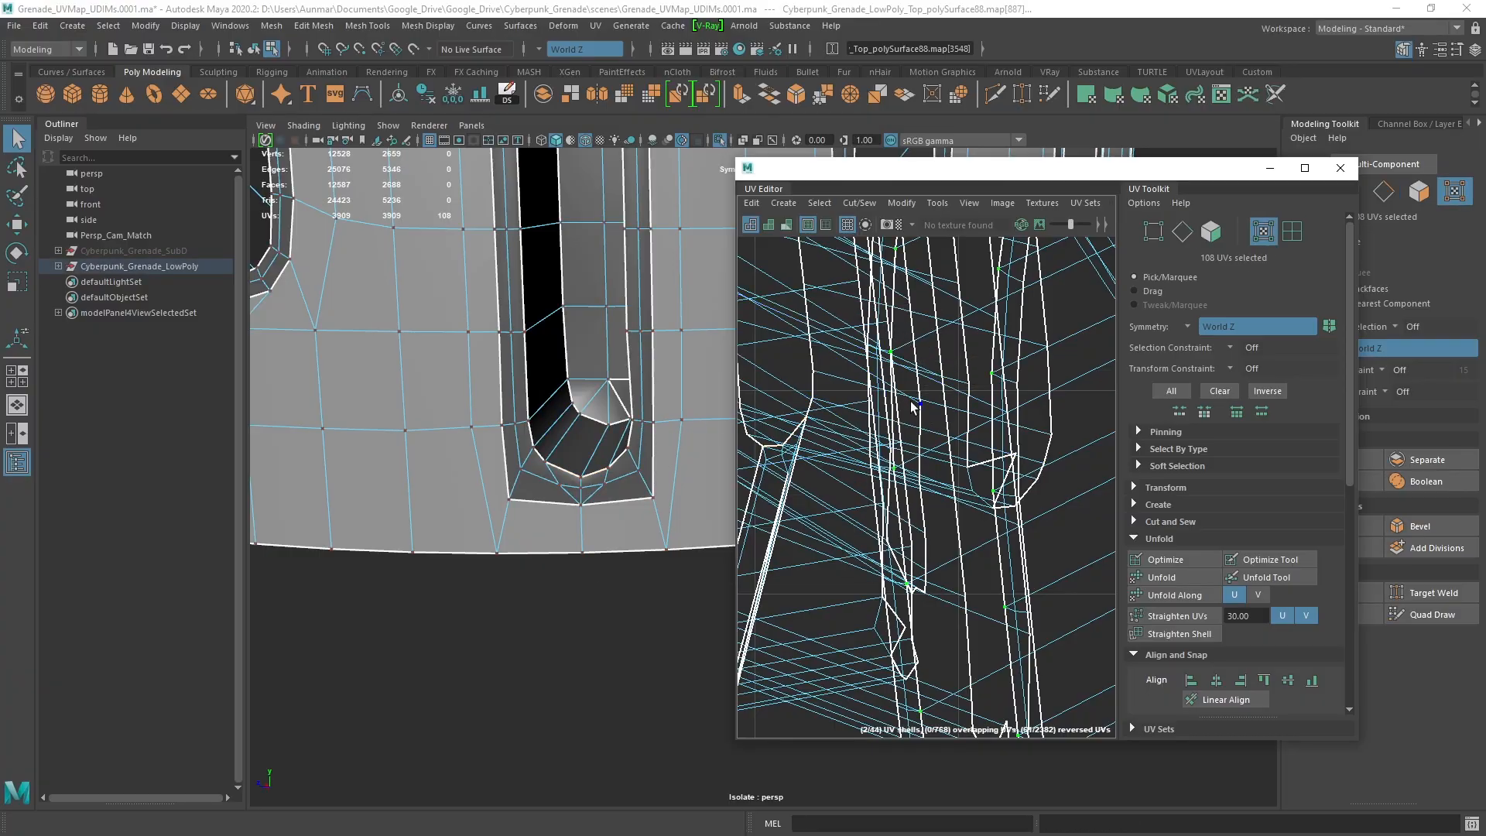
{"action": "scroll", "coordinate": [911, 407], "scroll_direction": "down", "scroll_amount": 2}
{"action": "scroll", "coordinate": [907, 414], "scroll_direction": "down", "scroll_amount": 4}
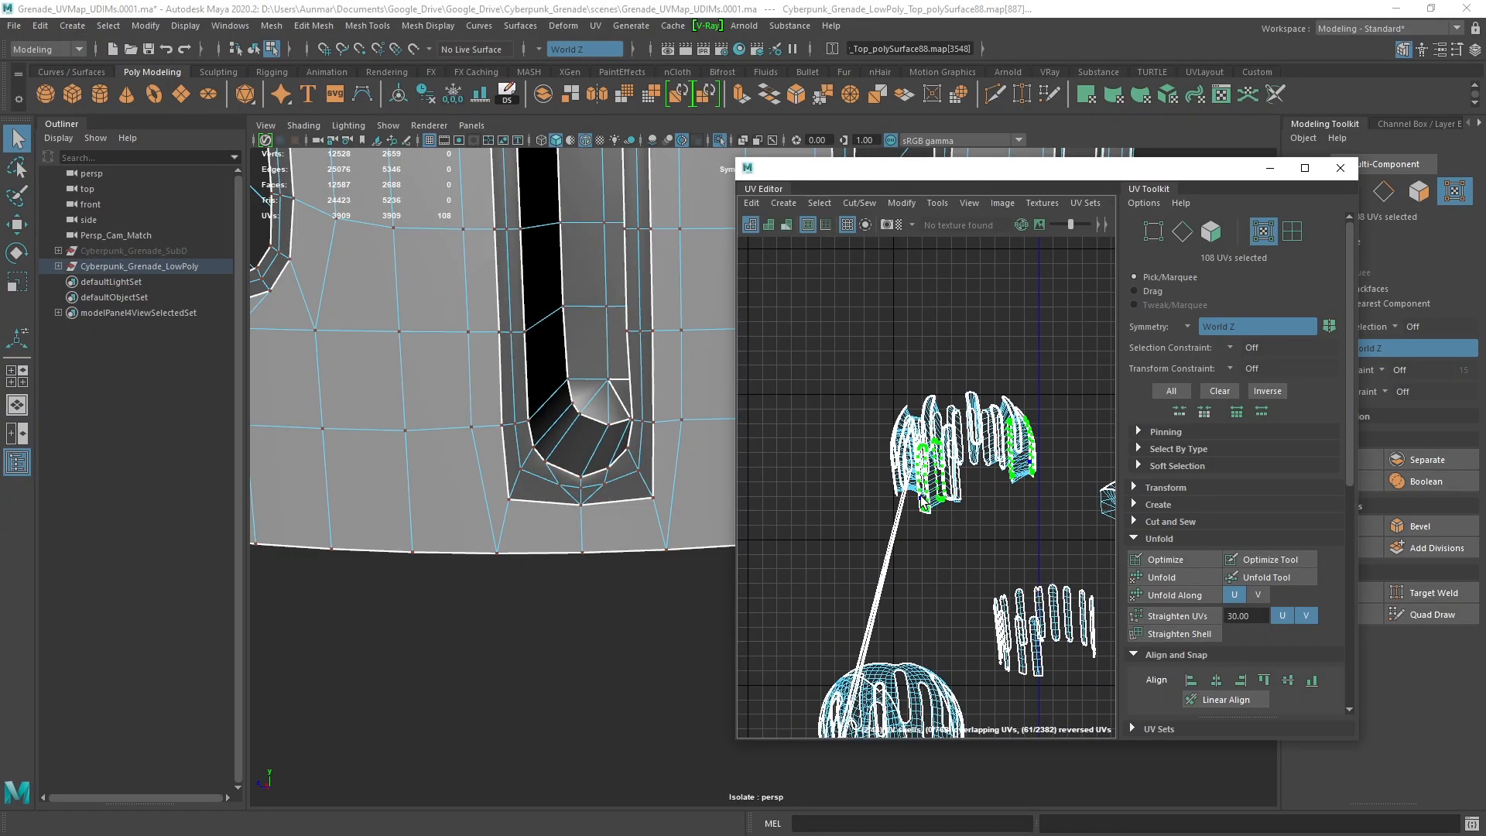
{"action": "middle_click_drag", "start_coordinate": [945, 640], "coordinate": [903, 496], "text": "alt"}
{"action": "double_click", "coordinate": [919, 511]}
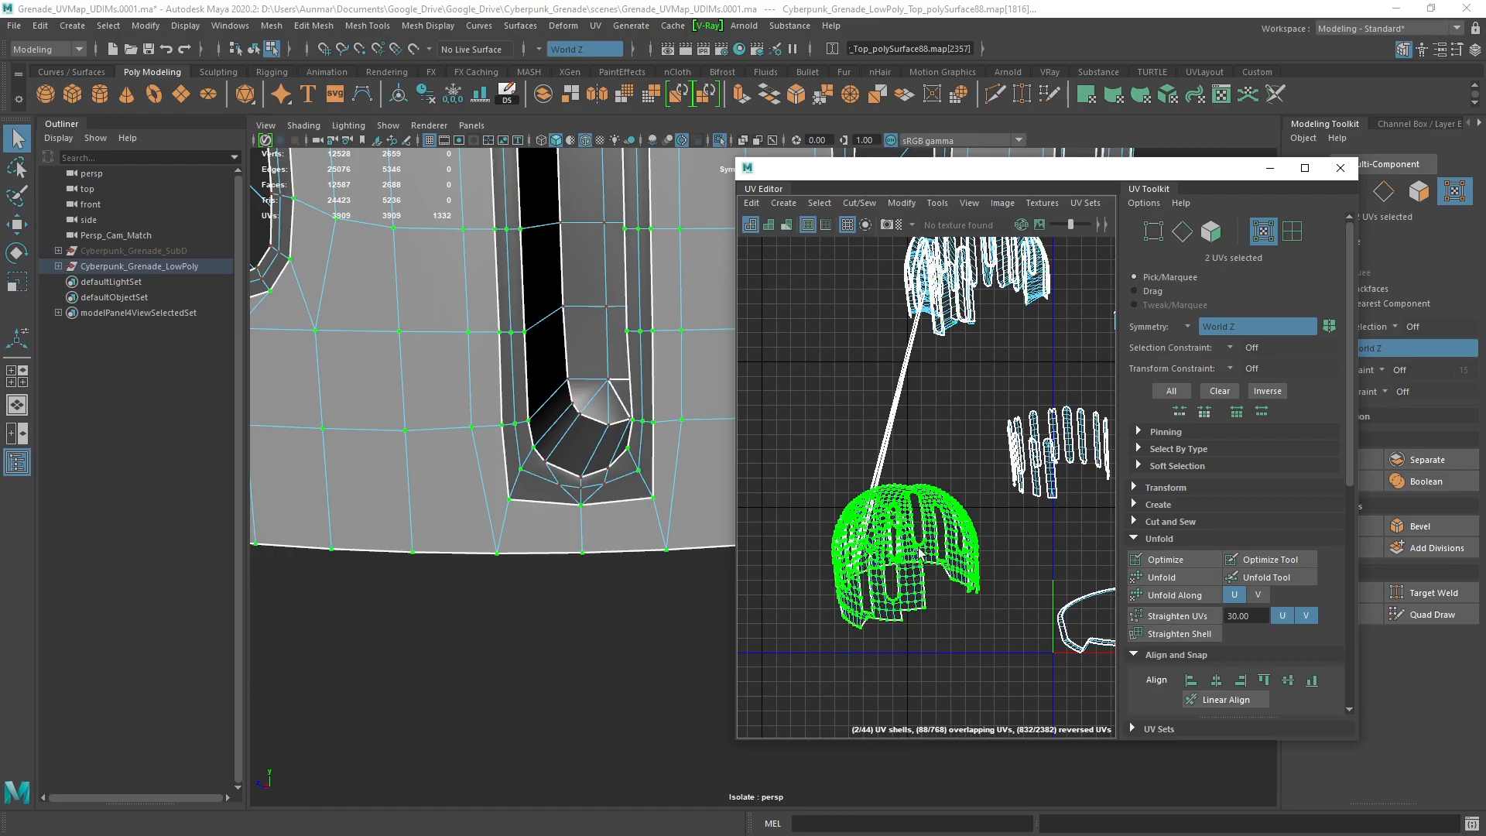
{"action": "key", "text": "w"}
{"action": "left_click_drag", "start_coordinate": [896, 576], "coordinate": [962, 511]}
Select the UVs where the stretched strip joins the dome shell and trace them to the slot's lower corner on the model
{"action": "key", "text": "f"}
{"action": "scroll", "coordinate": [888, 512], "scroll_direction": "up", "scroll_amount": 10}
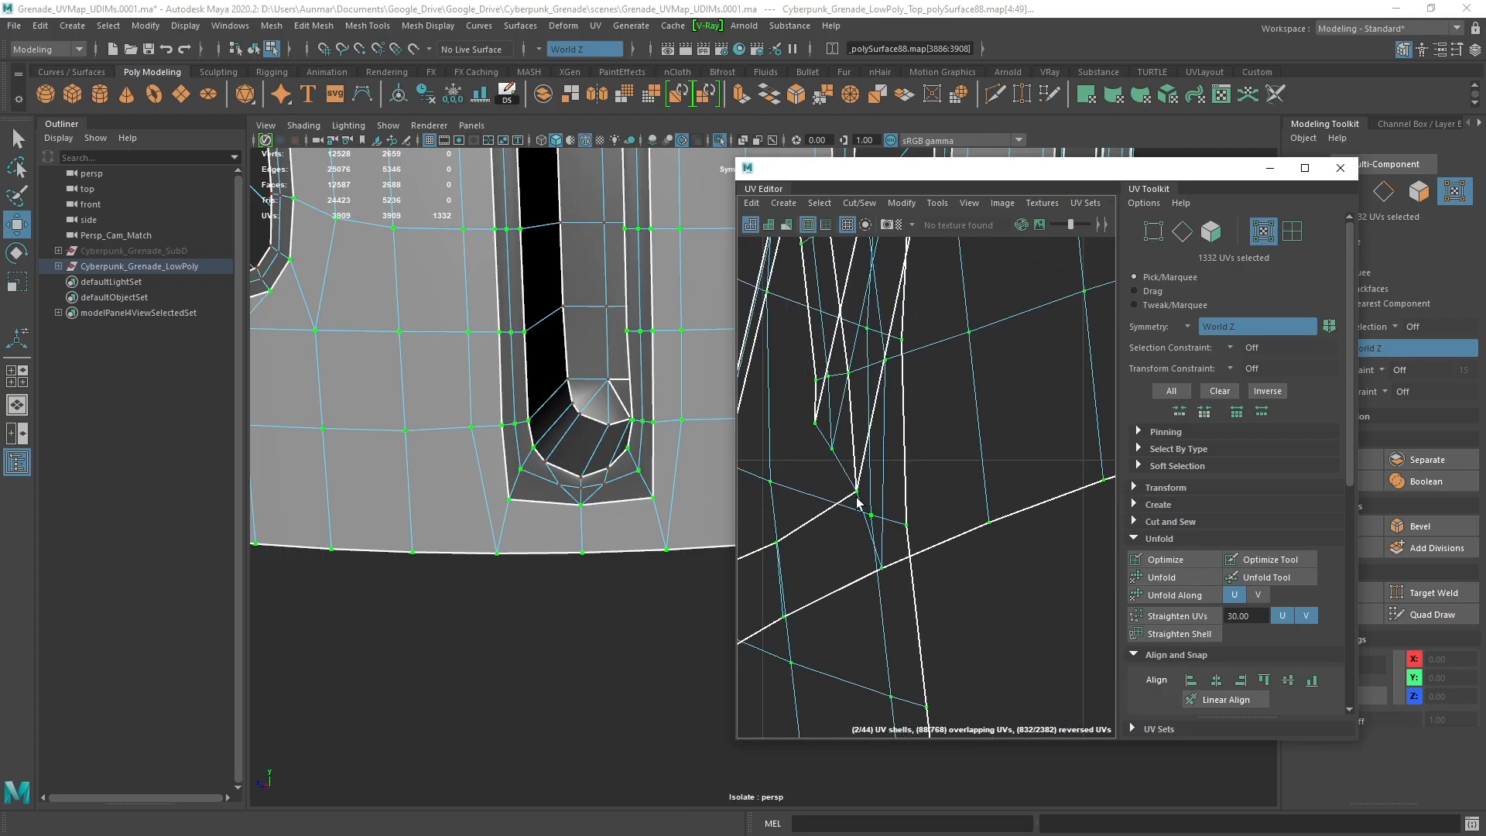
{"action": "left_click_drag", "start_coordinate": [792, 401], "coordinate": [794, 404]}
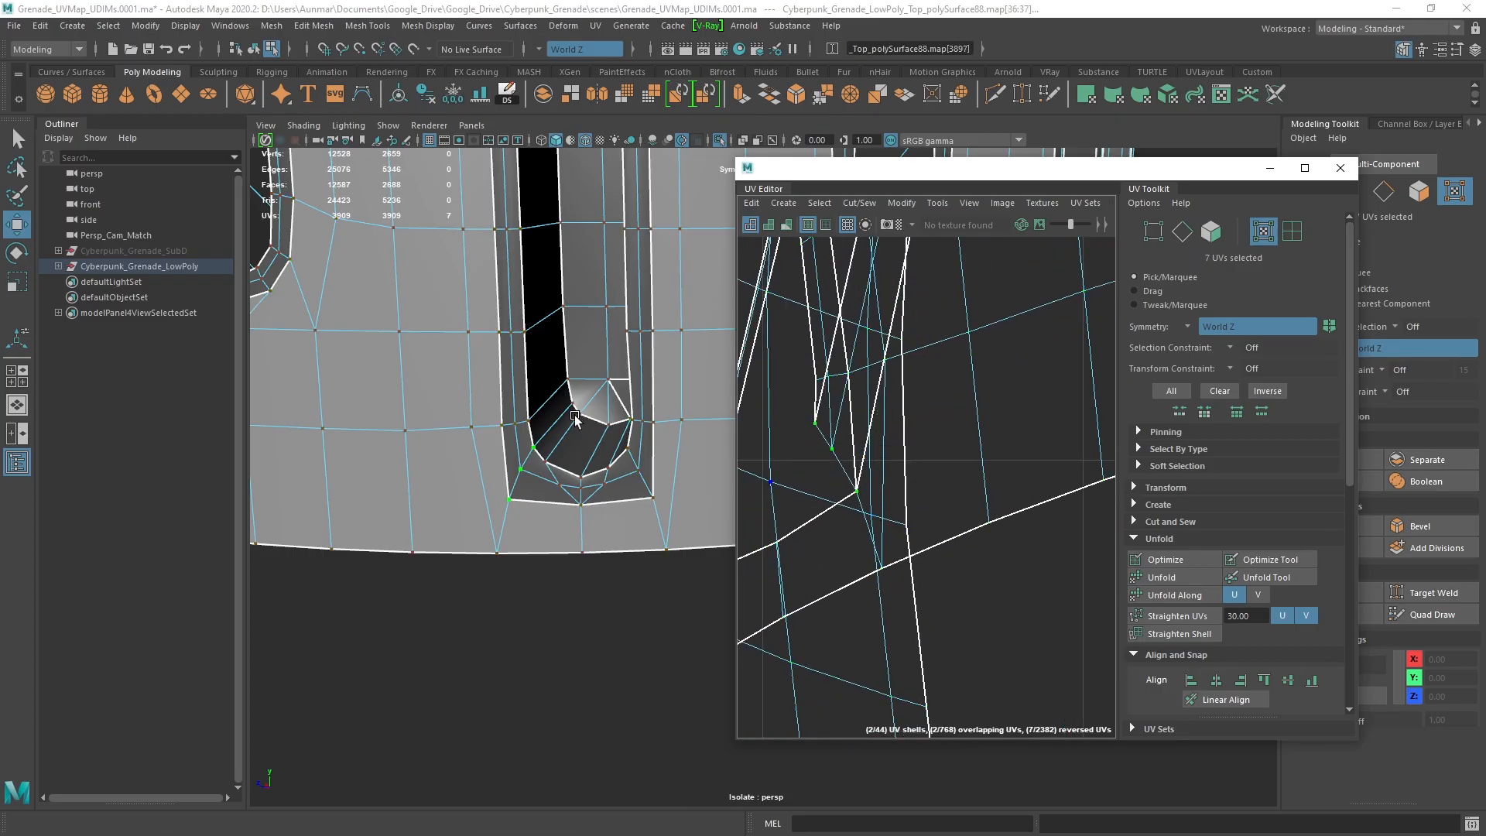
{"action": "scroll", "coordinate": [561, 419], "scroll_direction": "down", "scroll_amount": 3}
{"action": "left_click_drag", "start_coordinate": [637, 425], "coordinate": [574, 429], "text": "alt"}
{"action": "scroll", "coordinate": [573, 434], "scroll_direction": "down", "scroll_amount": 5}
{"action": "scroll", "coordinate": [537, 514], "scroll_direction": "up", "scroll_amount": 3}
{"action": "middle_click_drag", "start_coordinate": [538, 514], "coordinate": [634, 388], "text": "alt"}
{"action": "scroll", "coordinate": [635, 388], "scroll_direction": "up", "scroll_amount": 2}
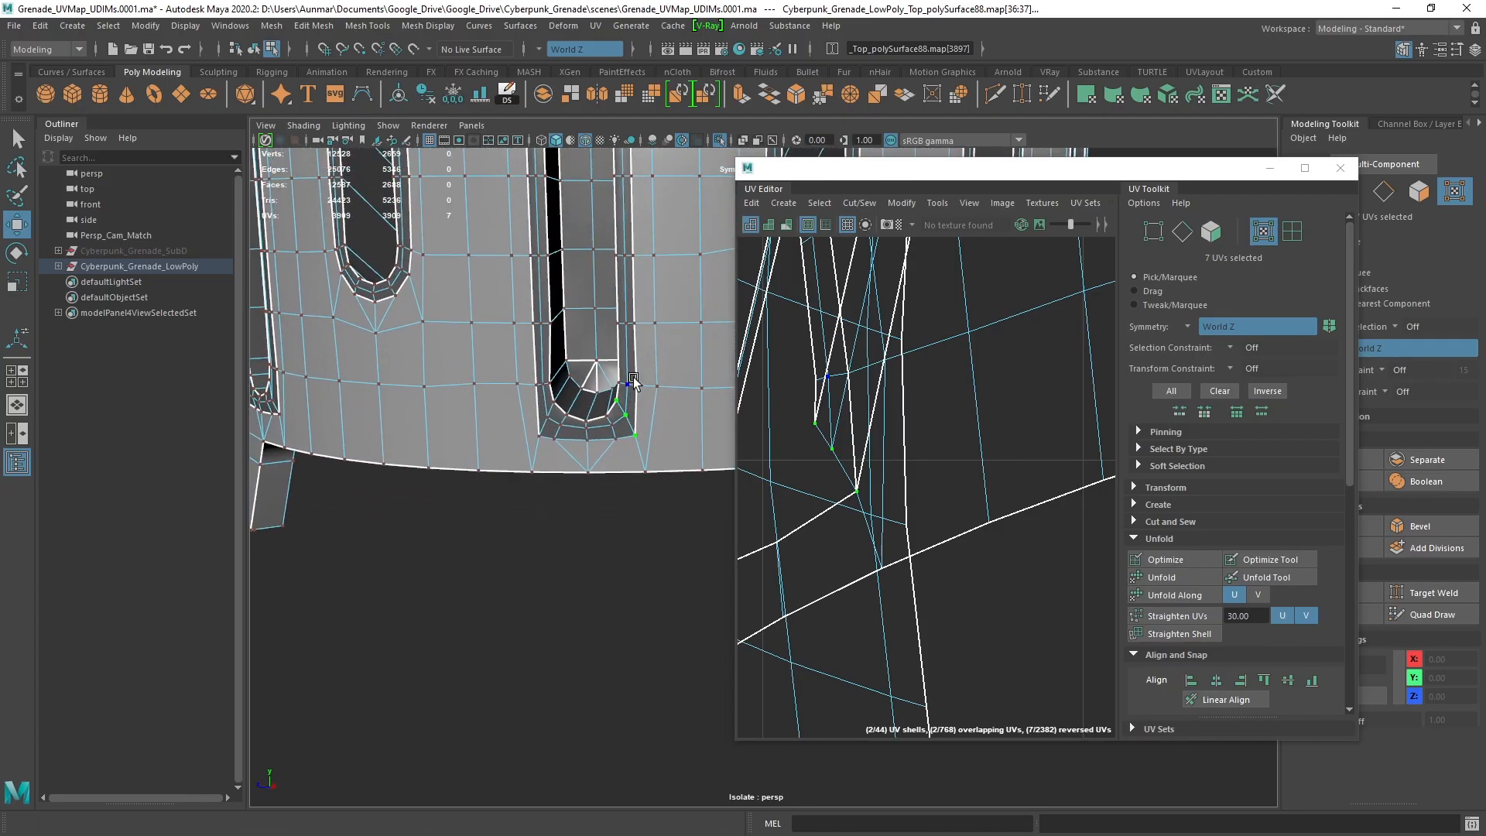
Select the outer rim edges across the lower end of the slot and cut the UVs along them
{"action": "right_click_drag", "start_coordinate": [633, 385], "coordinate": [652, 267]}
{"action": "key", "text": "q"}
{"action": "left_click", "coordinate": [587, 443]}
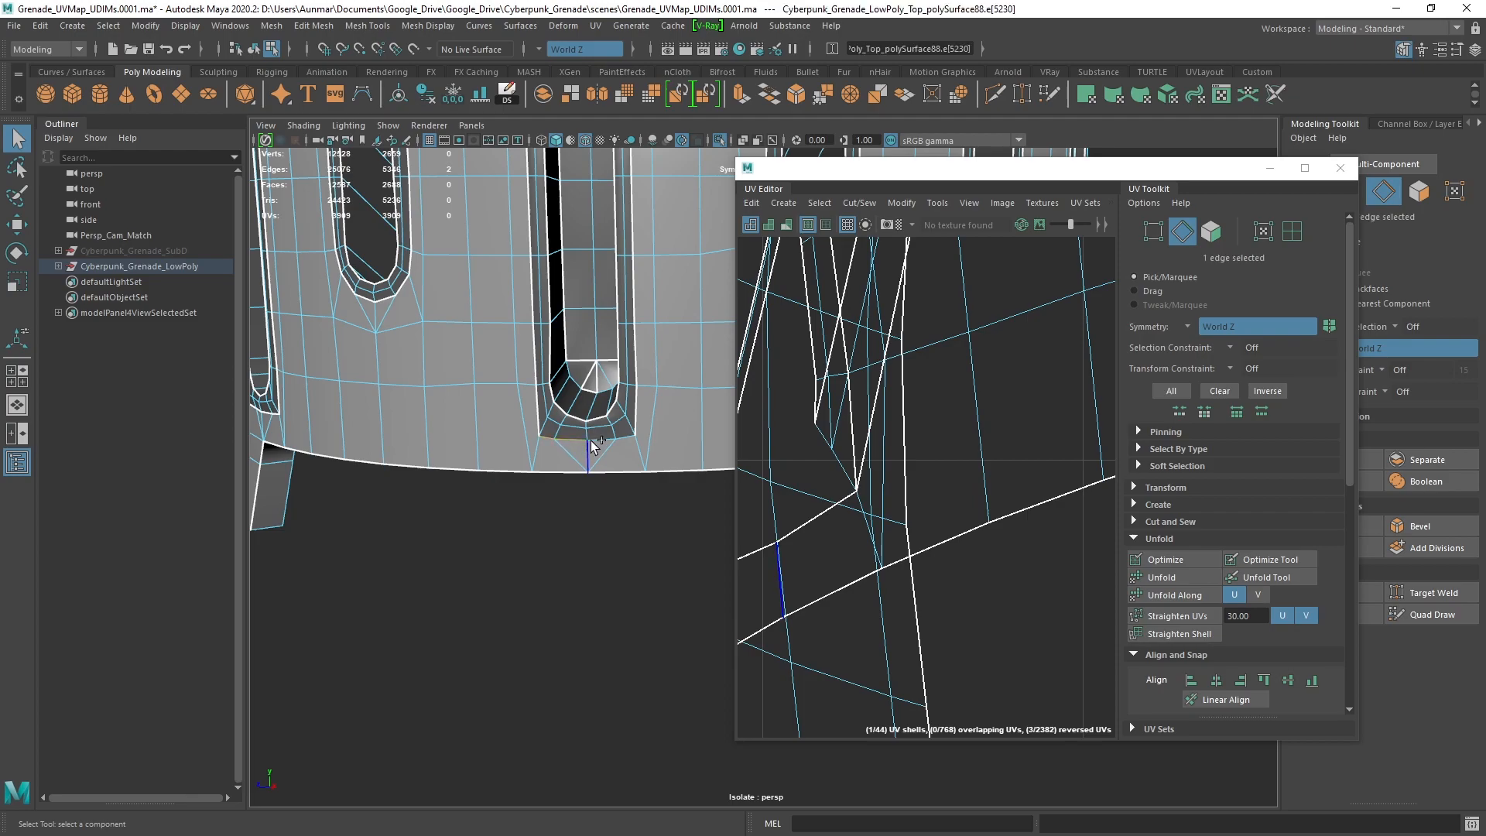
{"action": "scroll", "coordinate": [957, 326], "scroll_direction": "down", "scroll_amount": 5}
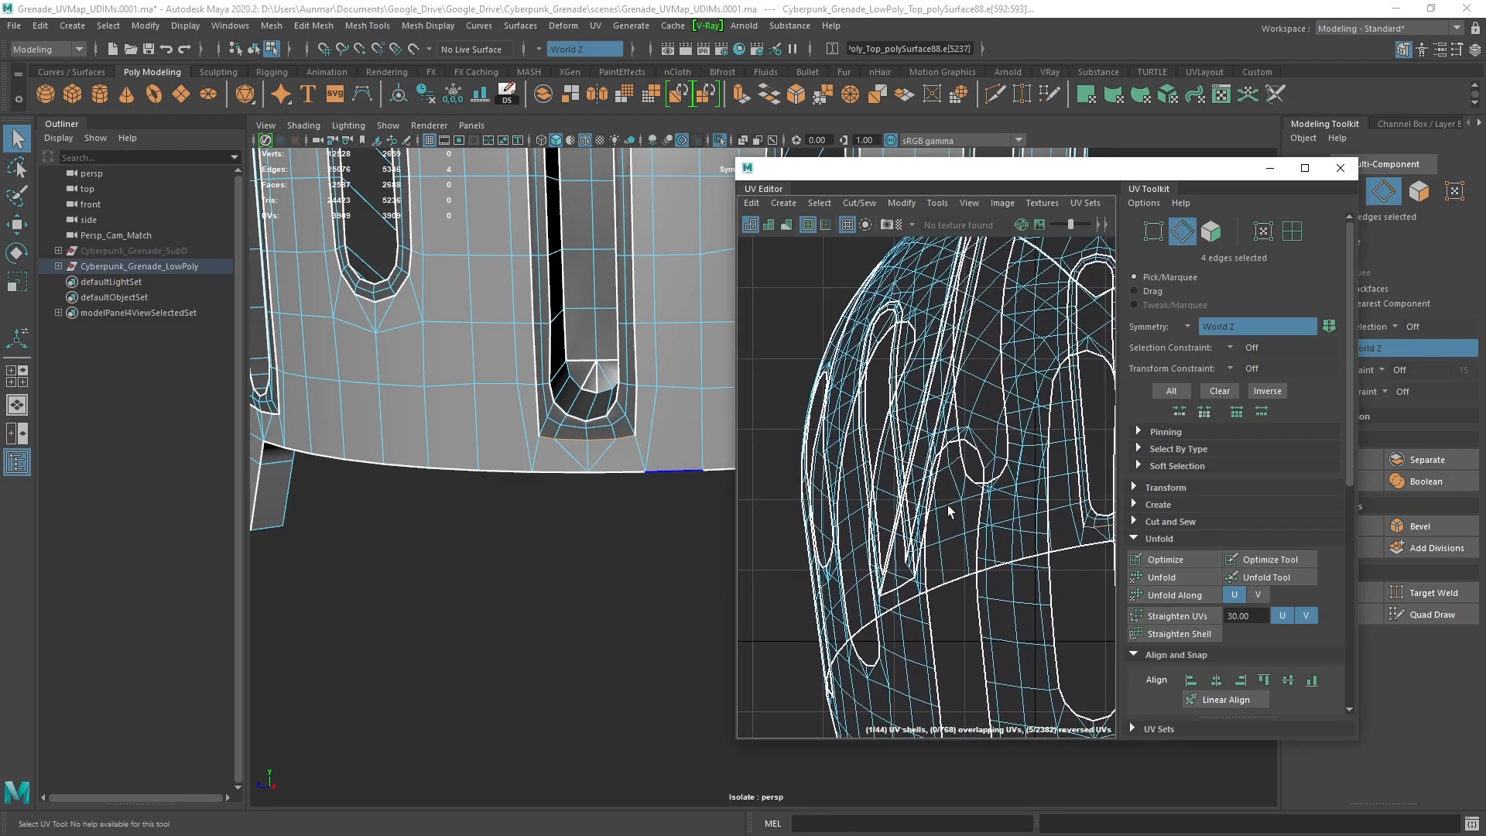
{"action": "right_click", "coordinate": [1074, 385], "text": "shift"}
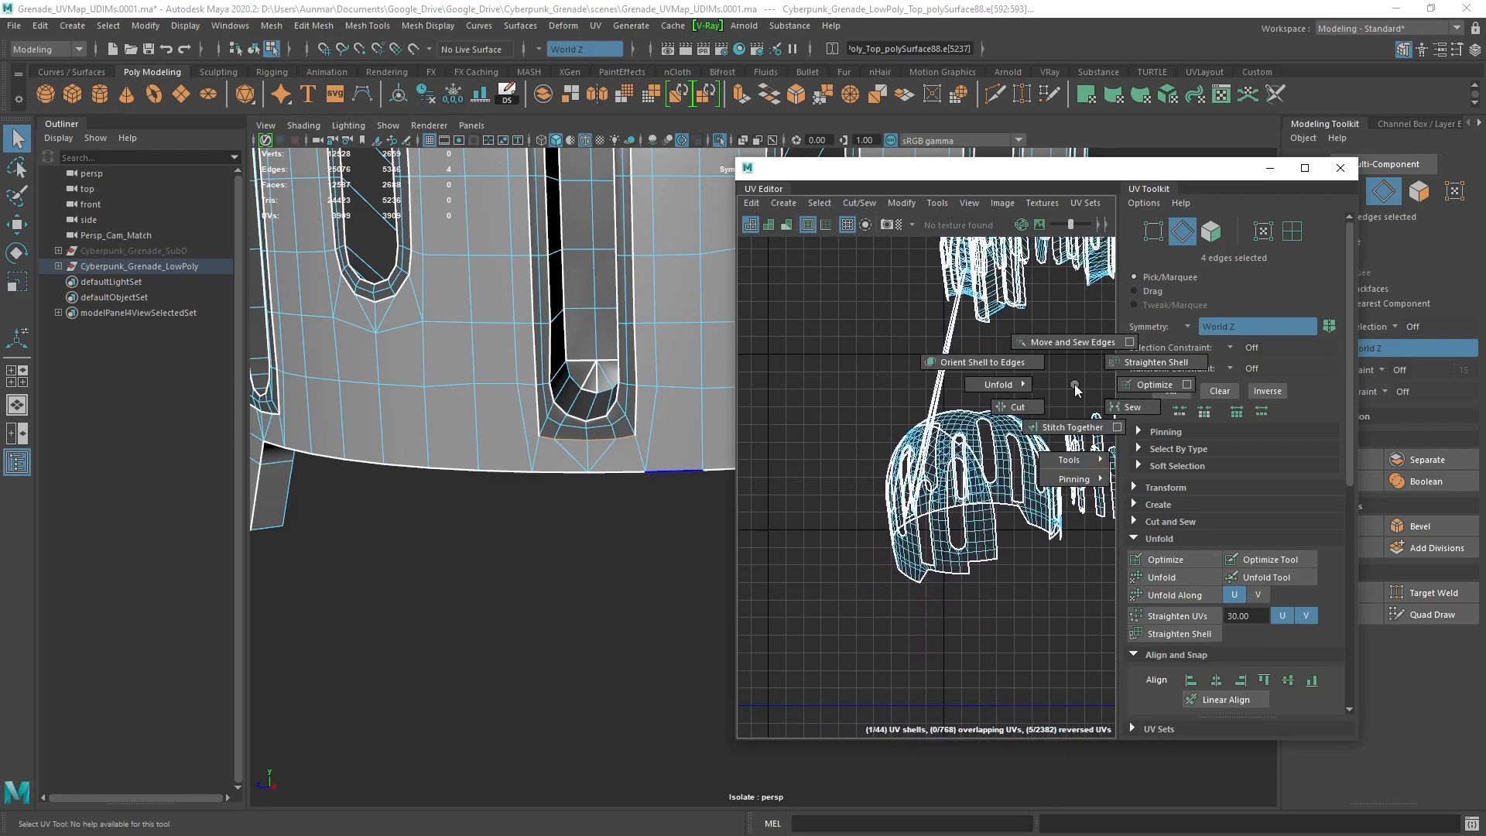
{"action": "left_click", "coordinate": [1018, 406]}
Select the dome's UV shell and move it down-left, clear of the slot rim shells
{"action": "key", "text": "F12"}
{"action": "double_click", "coordinate": [959, 480]}
{"action": "key", "text": "w"}
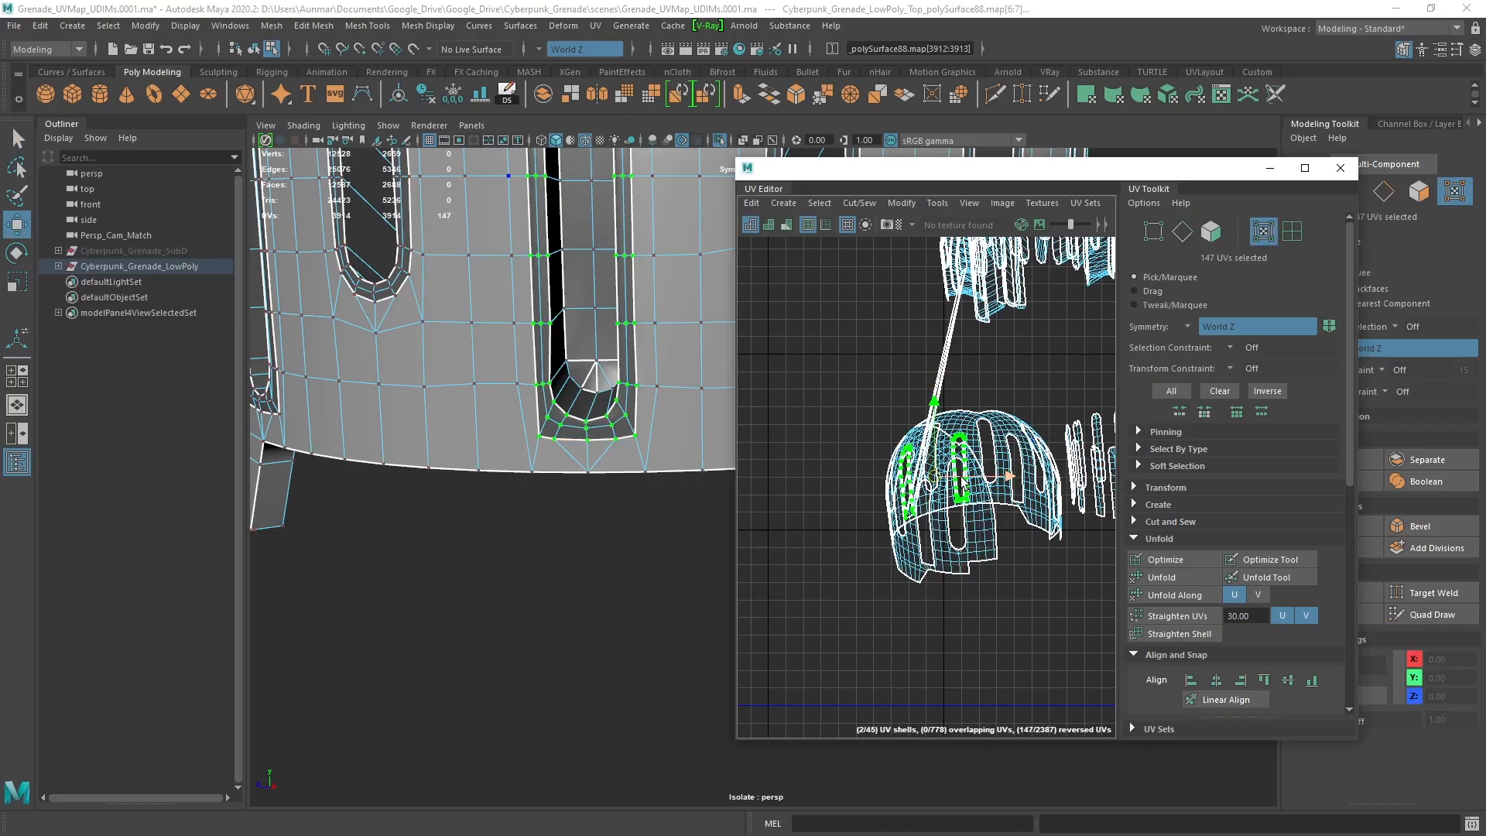
{"action": "left_click", "coordinate": [965, 418]}
{"action": "double_click", "coordinate": [965, 418]}
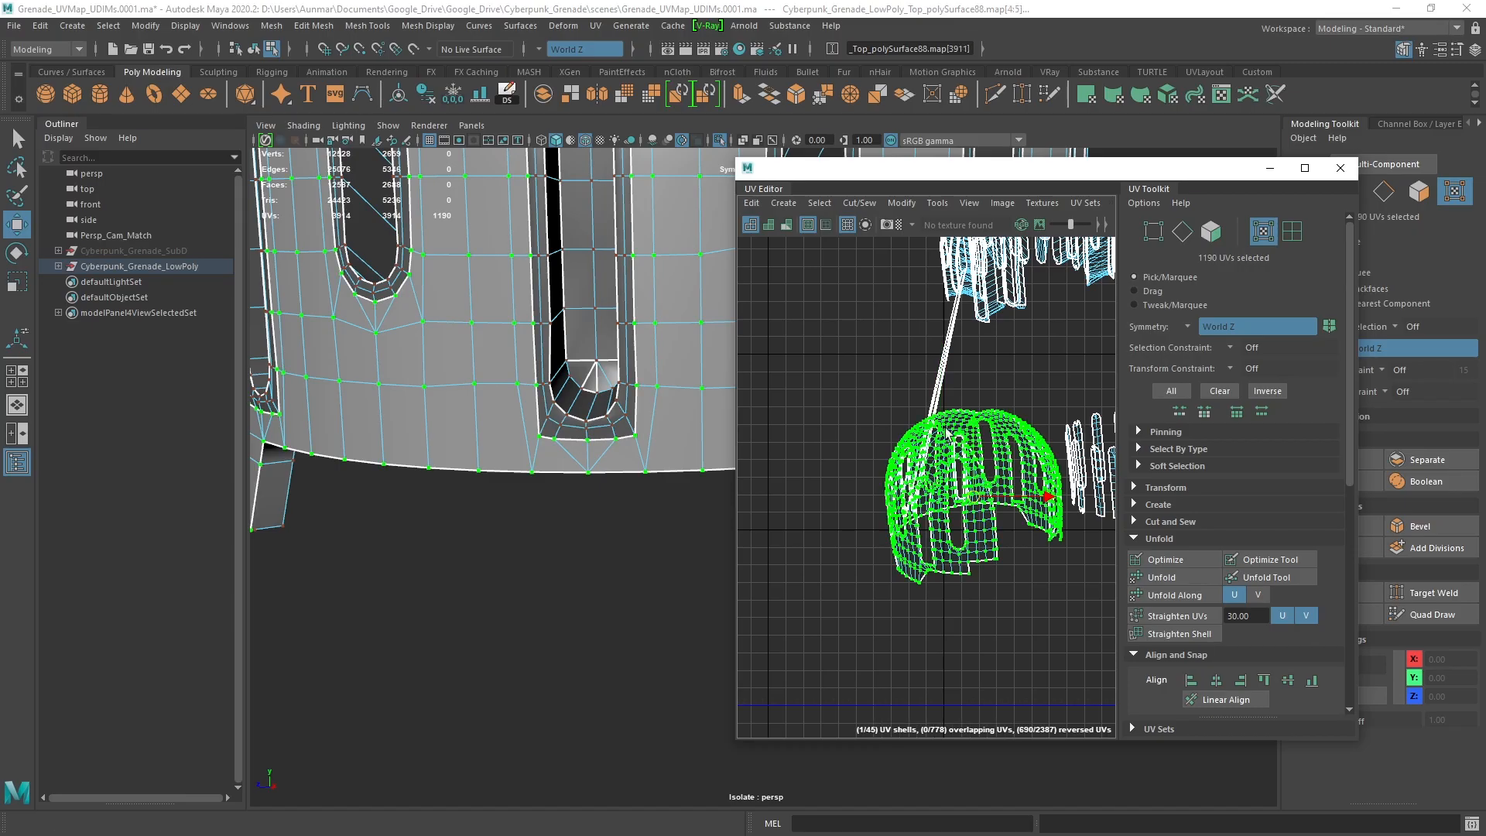
{"action": "left_click_drag", "start_coordinate": [974, 499], "coordinate": [837, 598]}
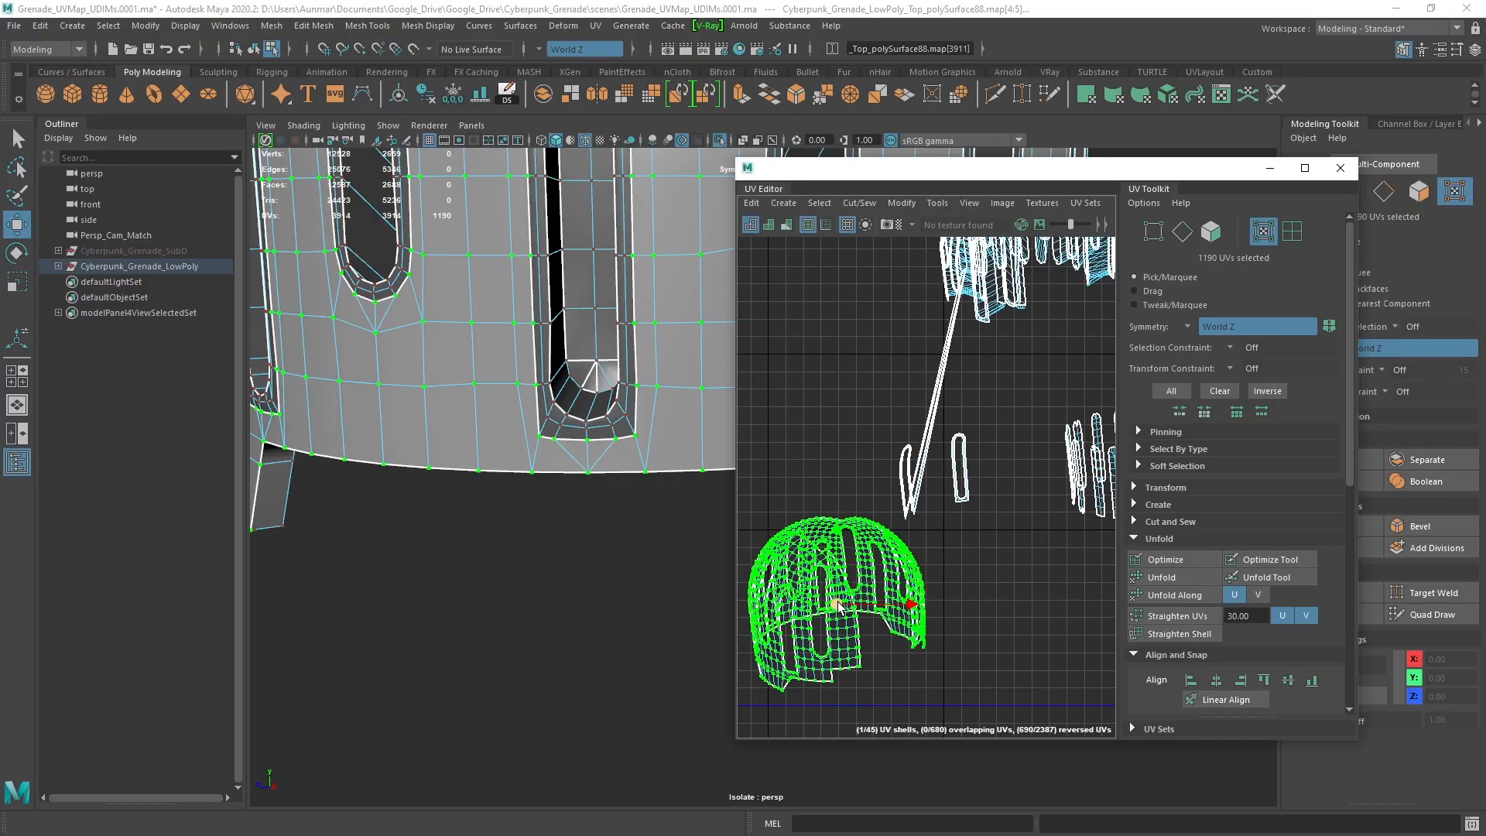
Check the slots around the dome from several sides against the separated UV shells
{"action": "scroll", "coordinate": [837, 597], "scroll_direction": "down", "scroll_amount": 2}
{"action": "middle_click_drag", "start_coordinate": [592, 387], "coordinate": [565, 454], "text": "alt"}
{"action": "scroll", "coordinate": [657, 395], "scroll_direction": "down", "scroll_amount": 3}
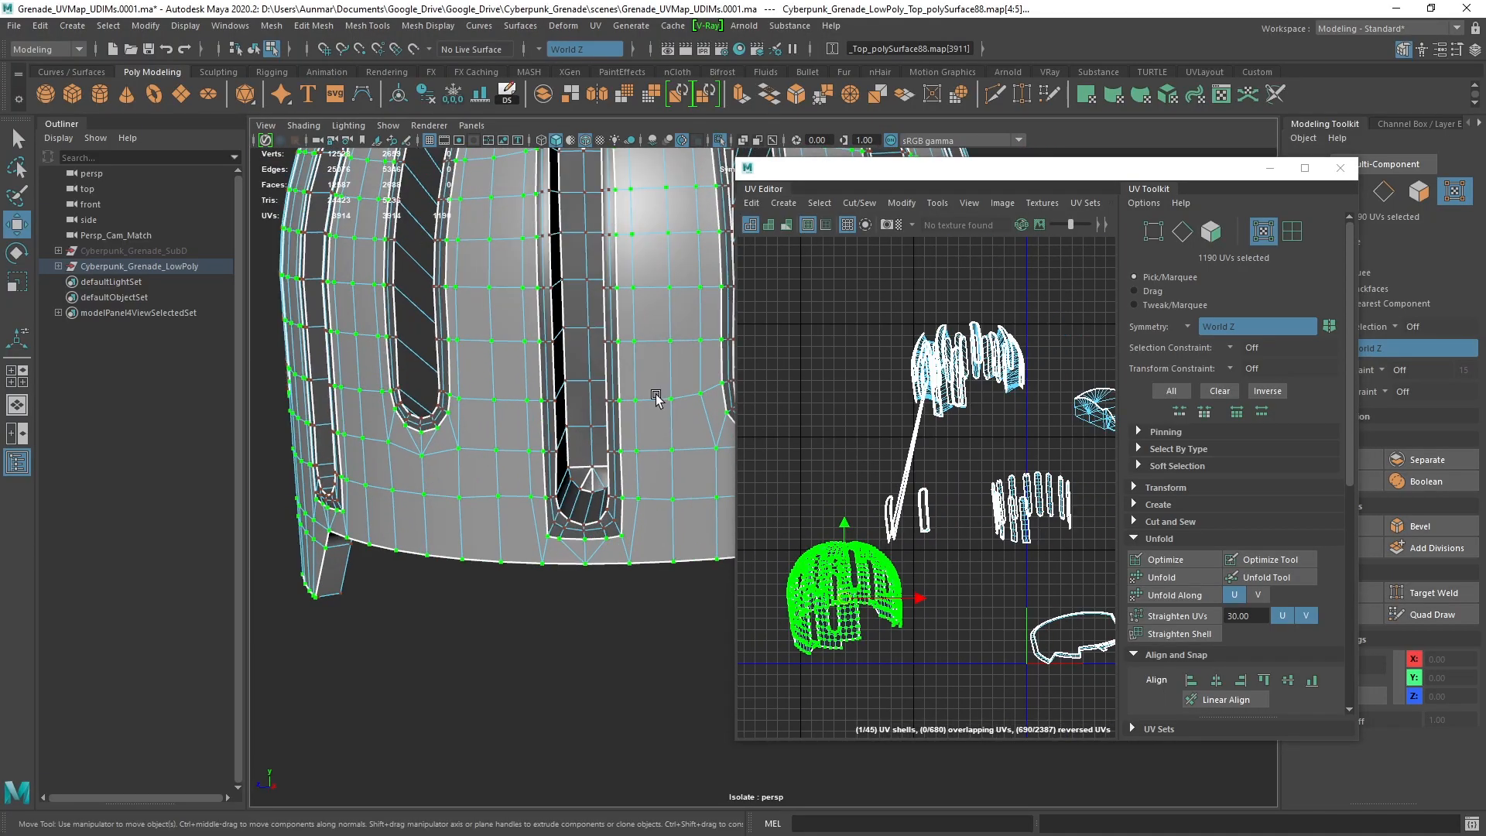
{"action": "left_click_drag", "start_coordinate": [700, 438], "coordinate": [405, 398], "text": "alt"}
{"action": "scroll", "coordinate": [481, 398], "scroll_direction": "down", "scroll_amount": 5}
{"action": "left_click_drag", "start_coordinate": [617, 391], "coordinate": [517, 424], "text": "alt"}
{"action": "left_click_drag", "start_coordinate": [609, 444], "coordinate": [649, 409], "text": "alt"}
{"action": "middle_click_drag", "start_coordinate": [1058, 424], "coordinate": [1047, 427], "text": "alt"}
{"action": "scroll", "coordinate": [982, 425], "scroll_direction": "down", "scroll_amount": 5}
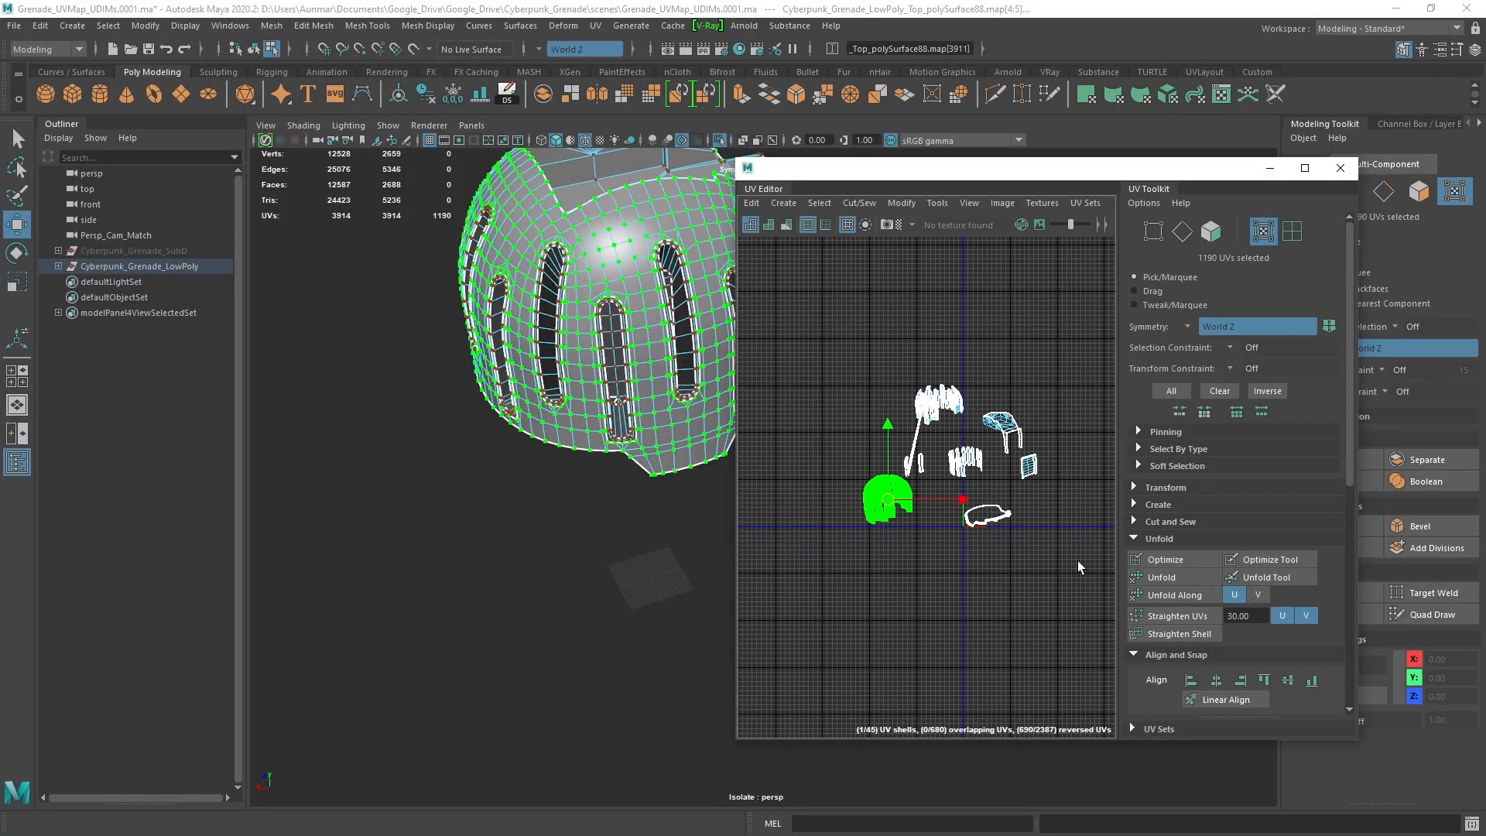
Clear the selection, select all UVs of the top shell and unfold them
{"action": "left_click", "coordinate": [1076, 560]}
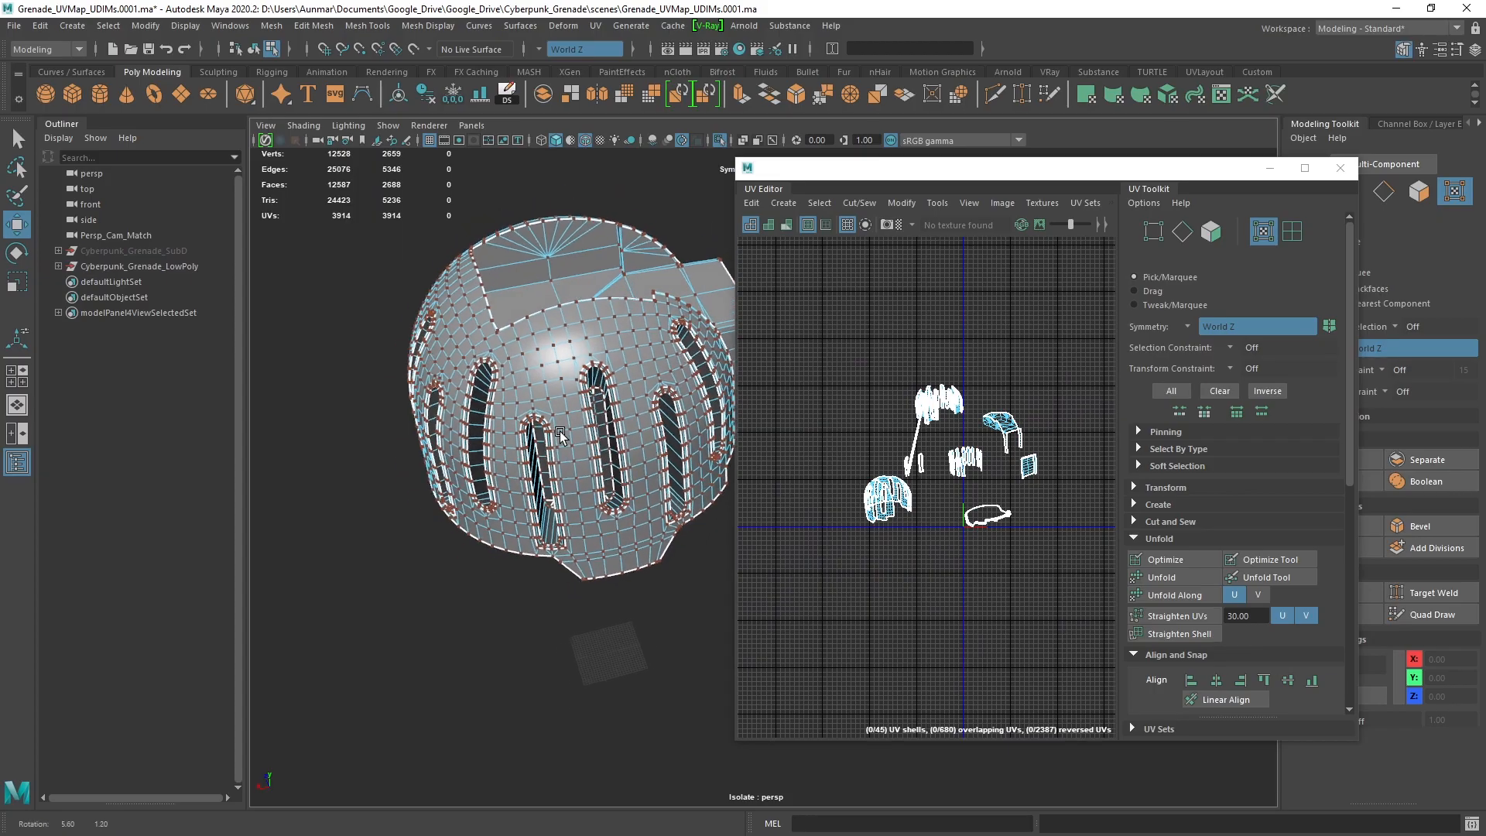
{"action": "left_click_drag", "start_coordinate": [1094, 567], "coordinate": [763, 305]}
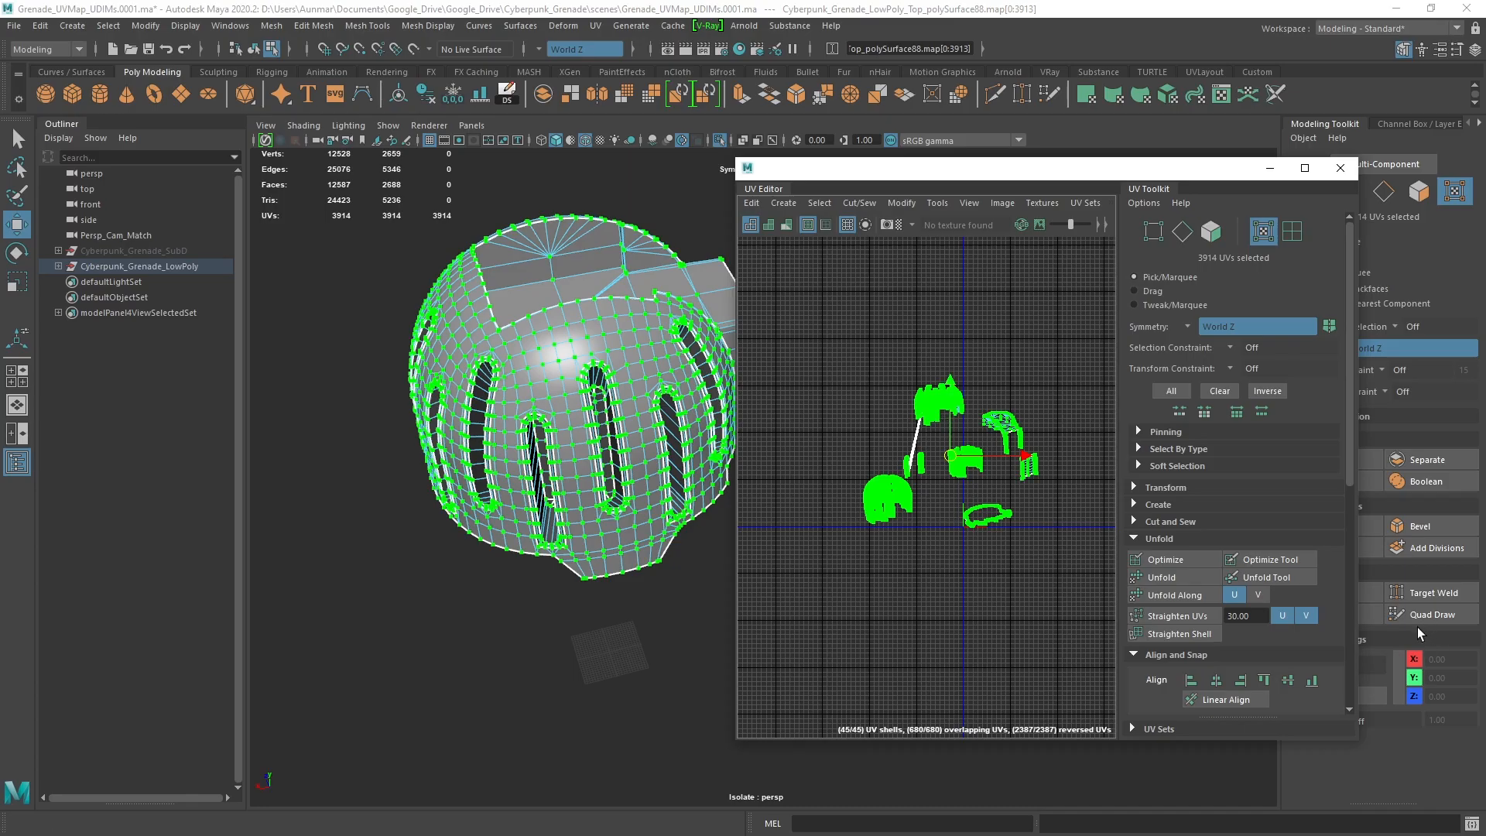
{"action": "left_click", "coordinate": [1161, 577]}
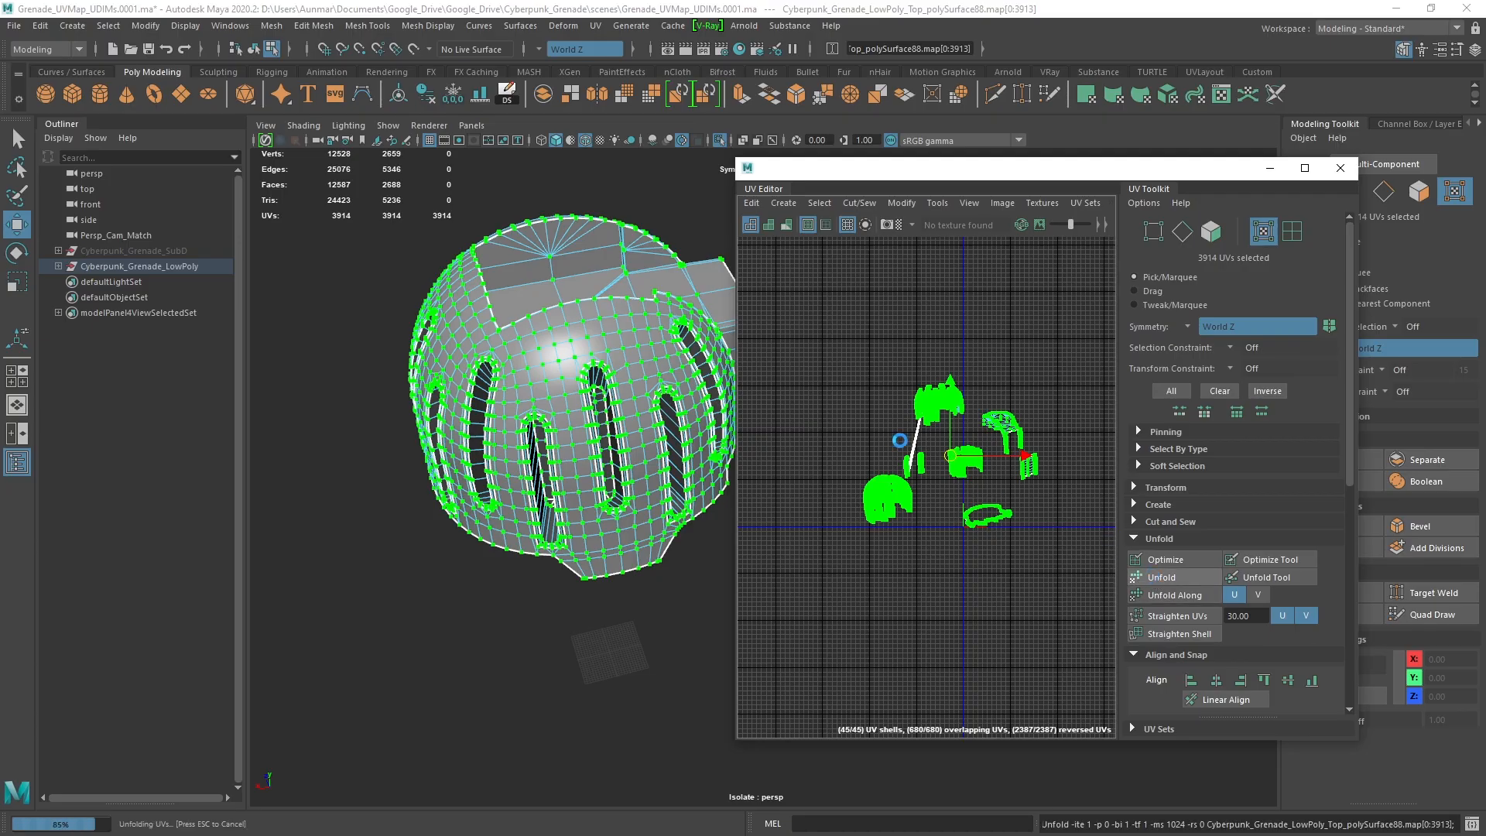
Examine the unfolded UV shells, selecting the dome's slotted shell to compare it with the dome on the model
{"action": "scroll", "coordinate": [916, 498], "scroll_direction": "up", "scroll_amount": 5}
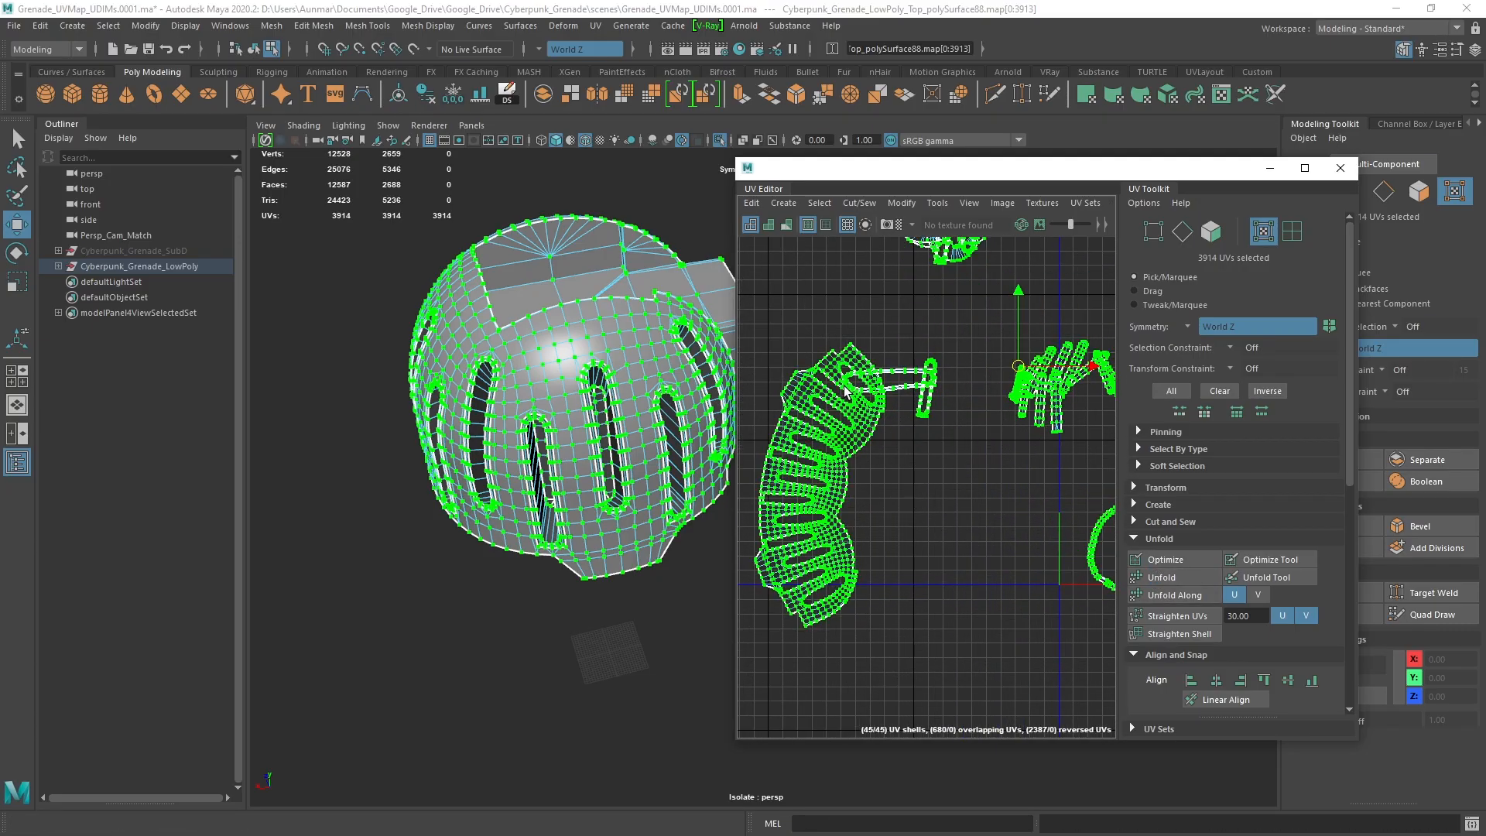
{"action": "left_click", "coordinate": [848, 455]}
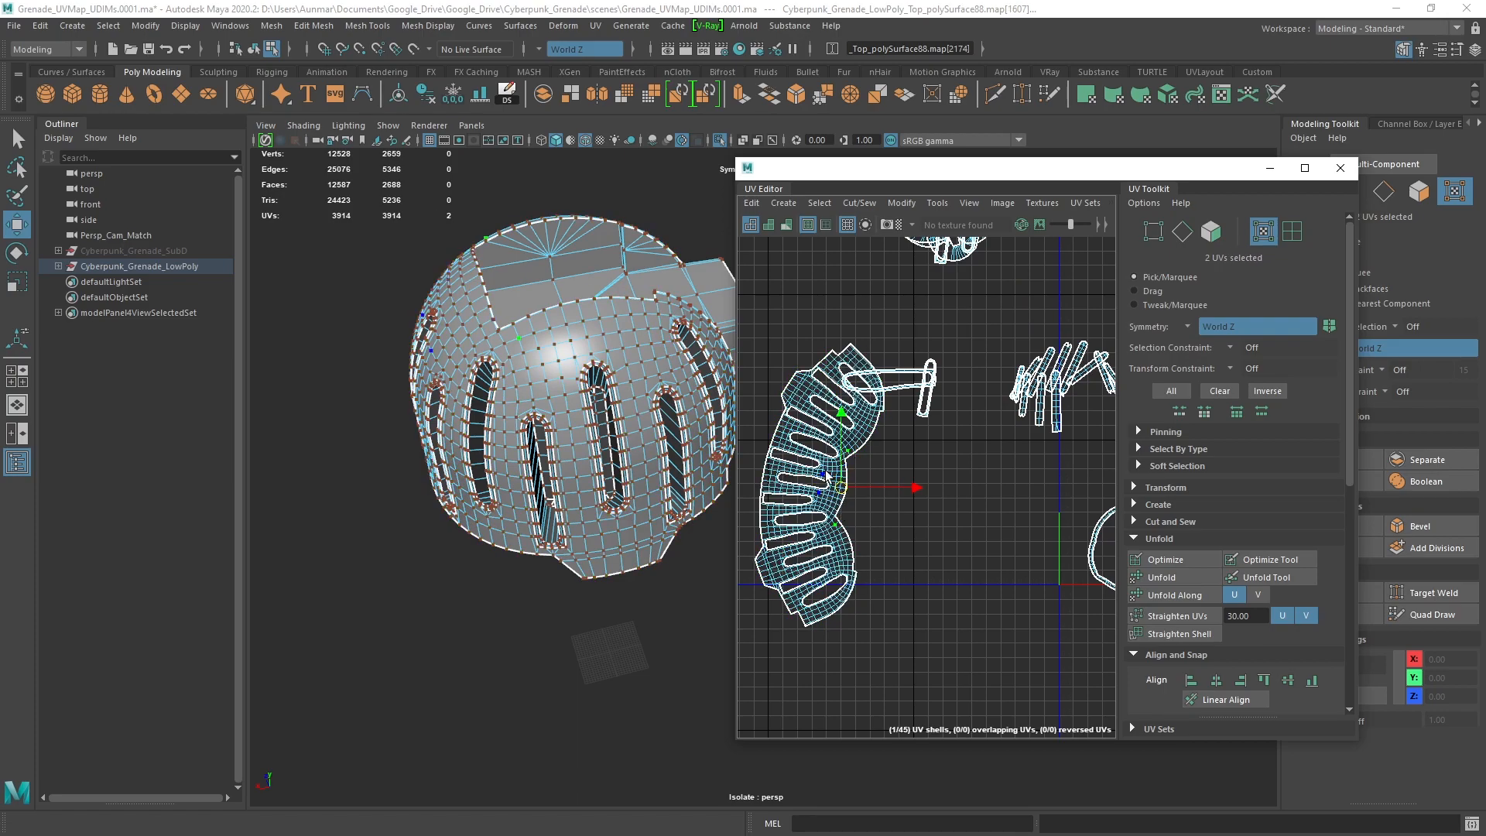
{"action": "double_click", "coordinate": [827, 469]}
{"action": "left_click_drag", "start_coordinate": [1192, 170], "coordinate": [996, 160]}
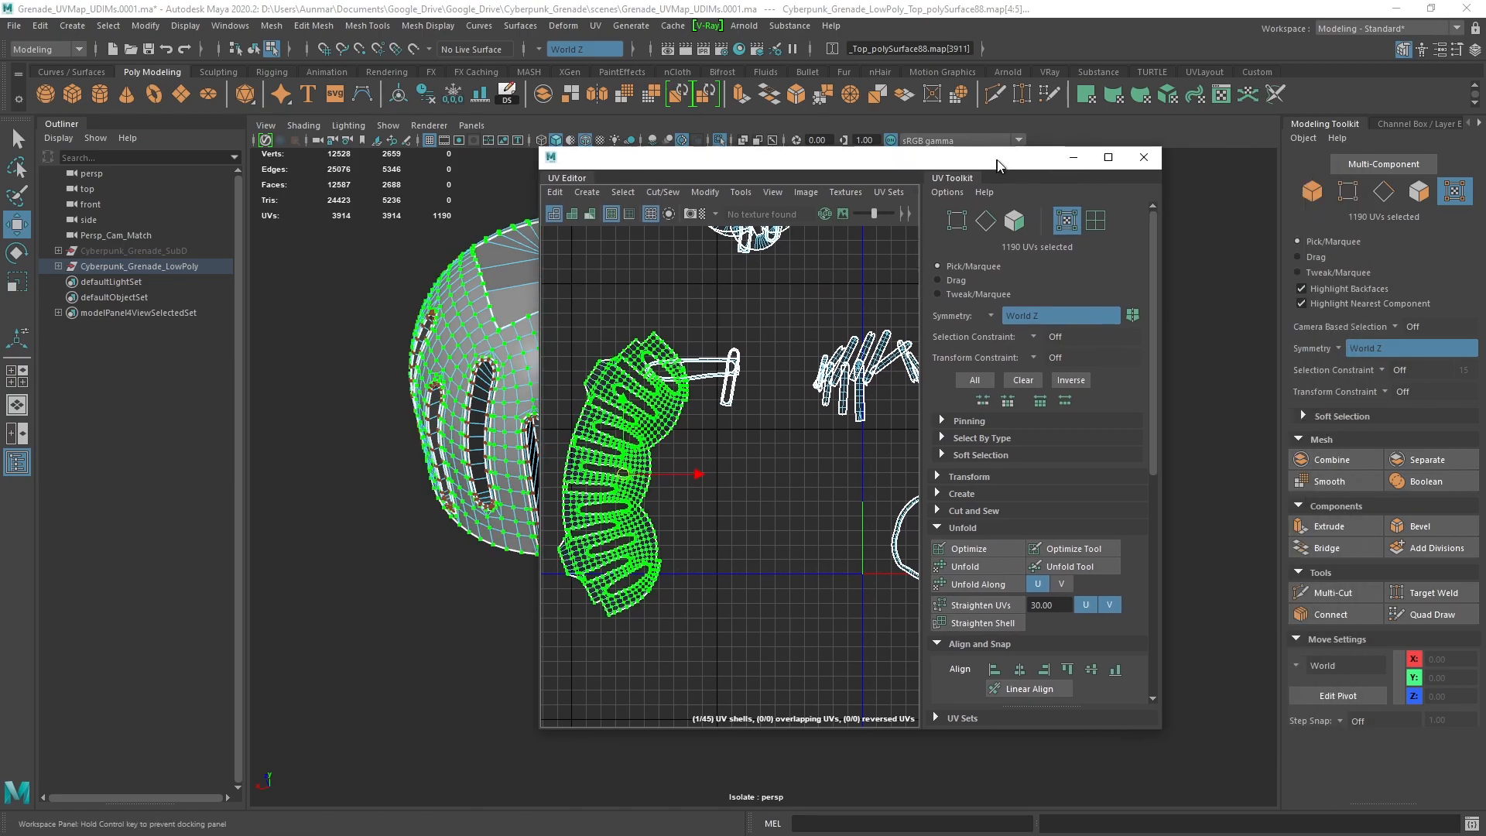
{"action": "middle_click_drag", "start_coordinate": [792, 328], "coordinate": [796, 398], "text": "alt"}
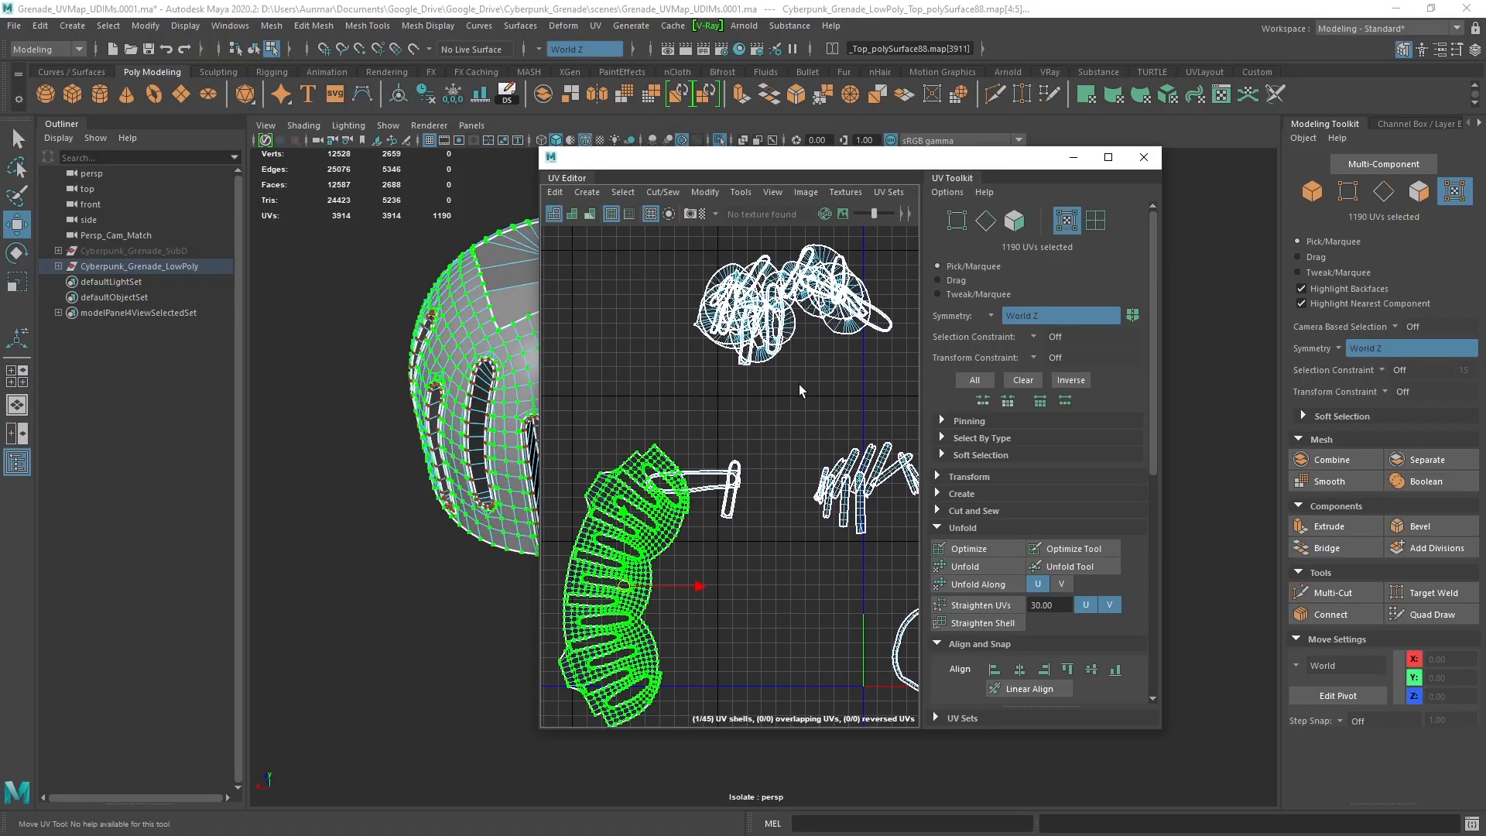
{"action": "left_click_drag", "start_coordinate": [812, 159], "coordinate": [1061, 172]}
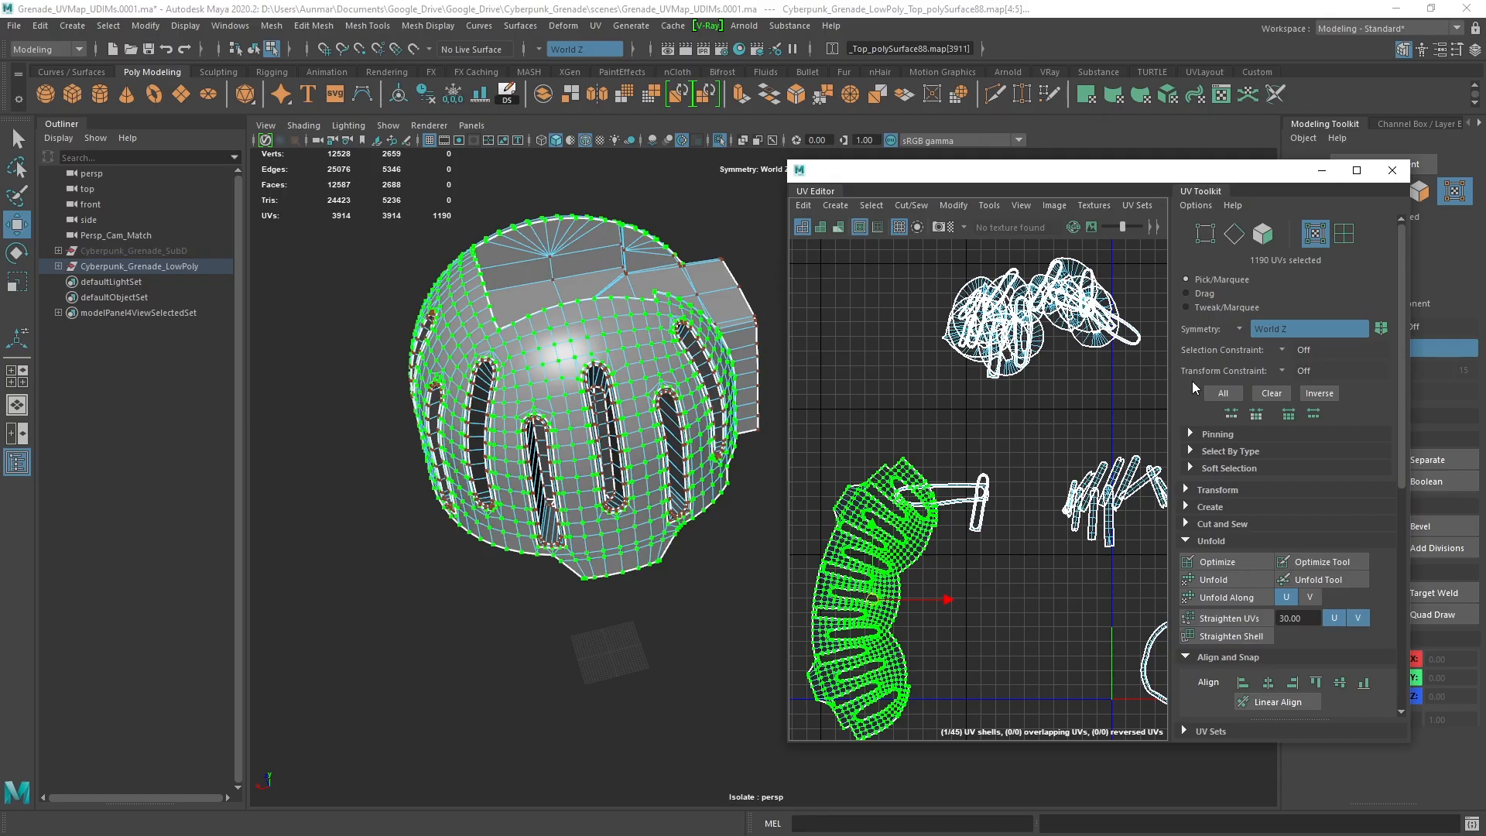
Select the whole top shell object and lay out its UV shells with the Unfold3D method
{"action": "right_click_drag", "start_coordinate": [604, 345], "coordinate": [756, 219]}
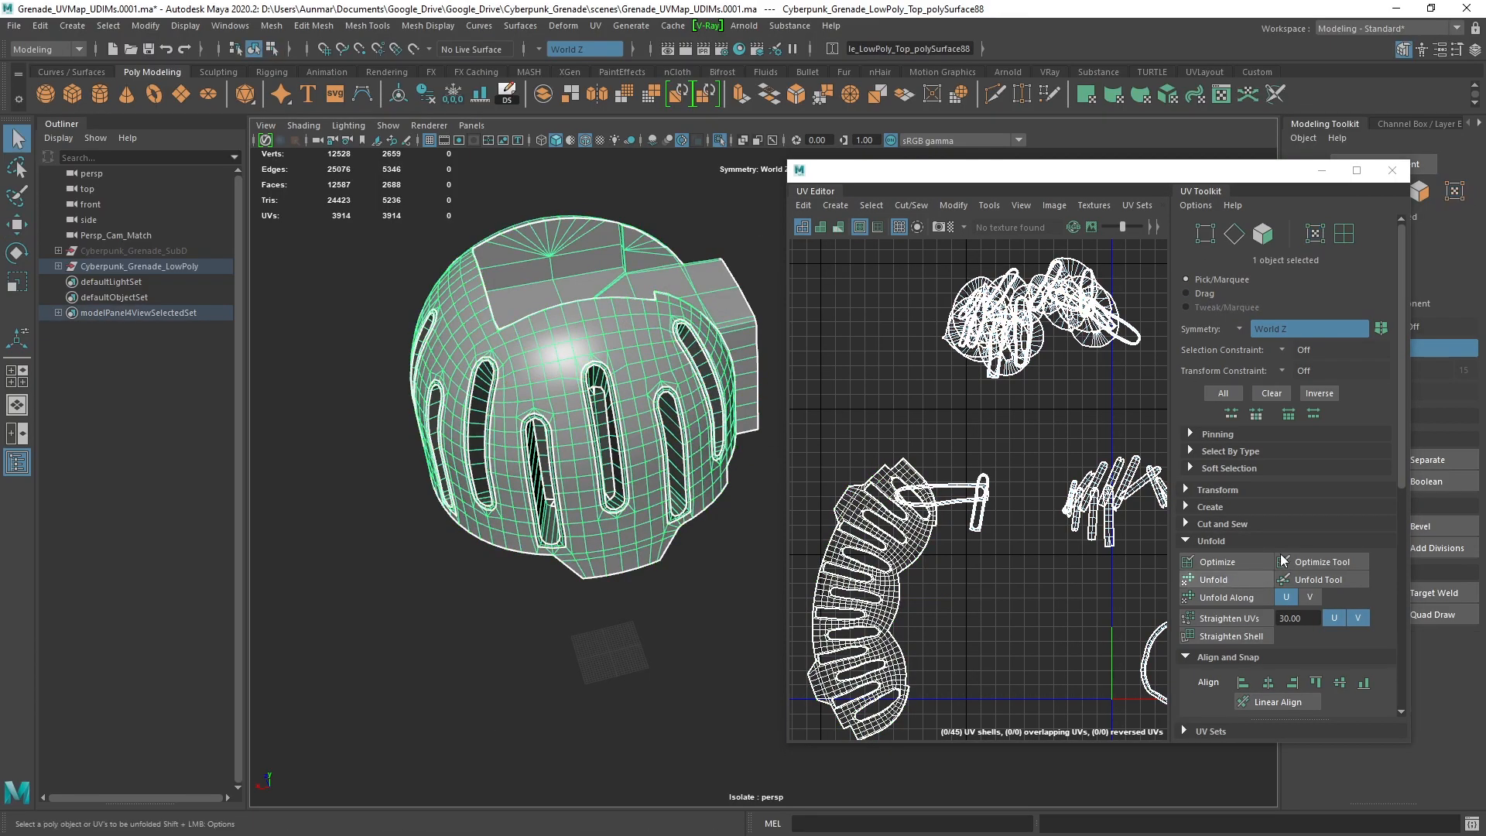
{"action": "left_click", "coordinate": [954, 205]}
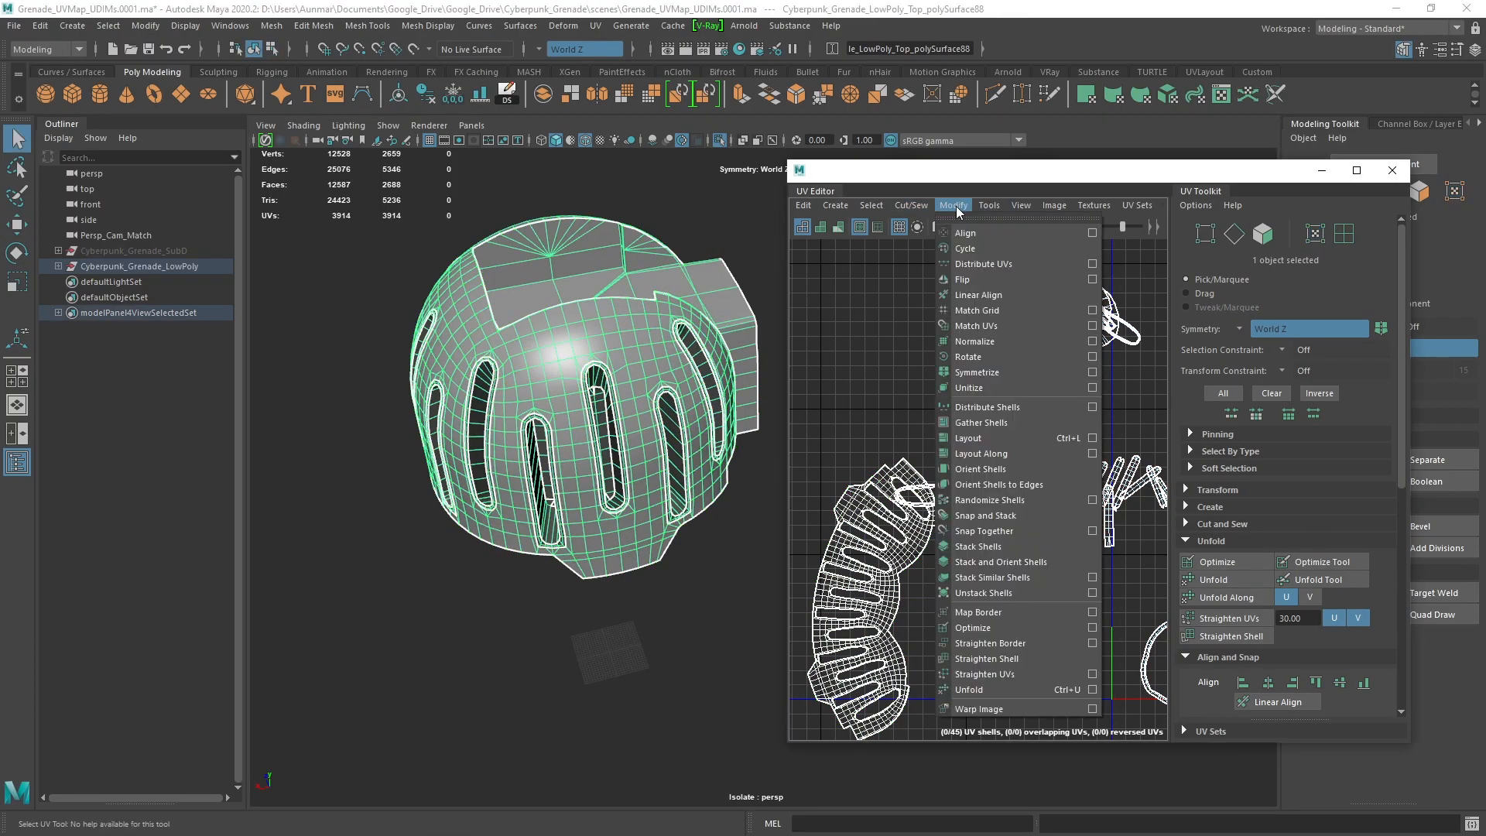
{"action": "left_click", "coordinate": [1094, 439]}
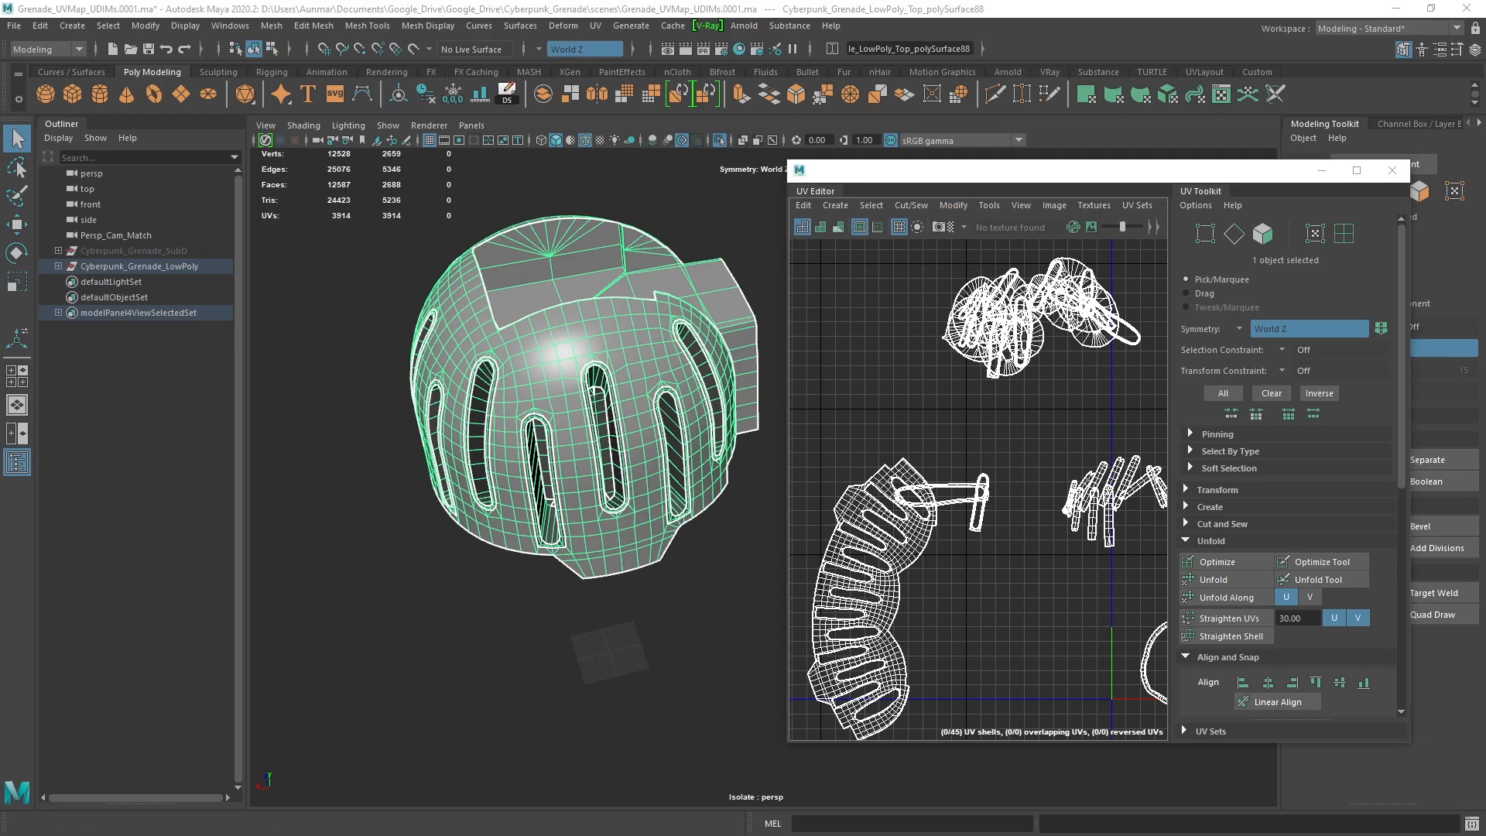
{"action": "left_click_drag", "start_coordinate": [1485, 203], "coordinate": [695, 130]}
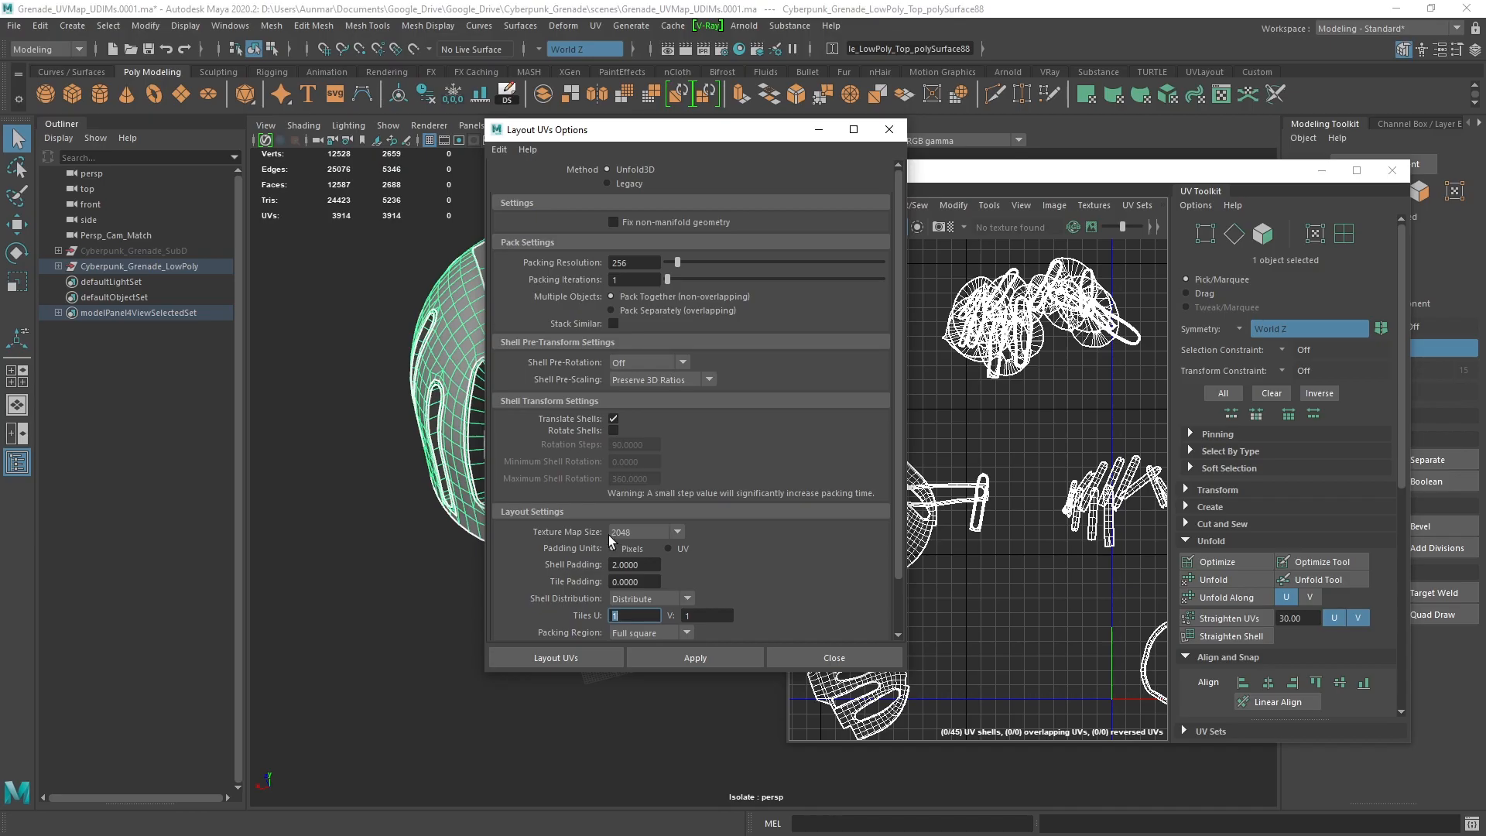
{"action": "left_click", "coordinate": [721, 661]}
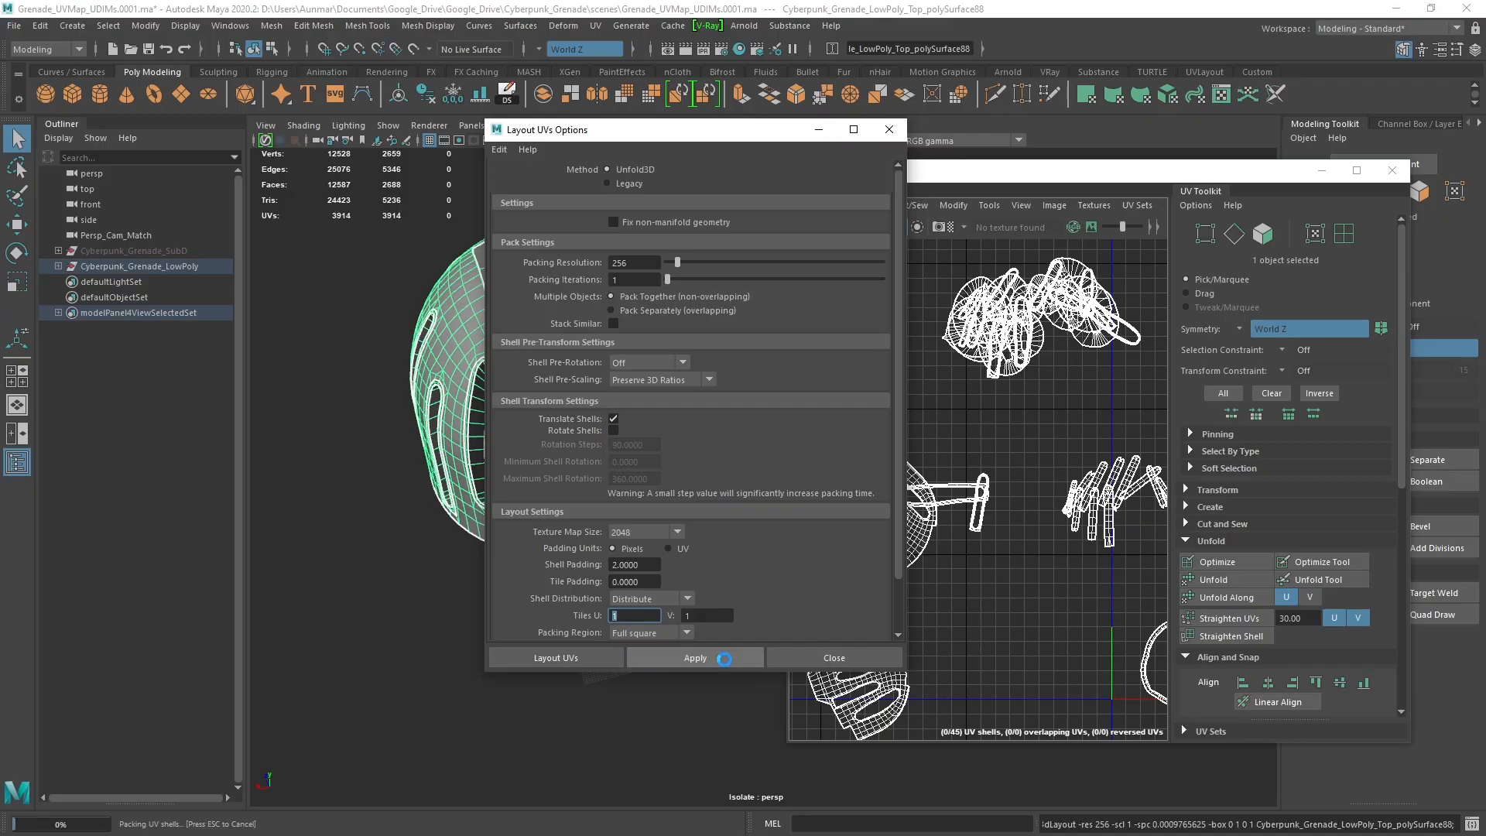
{"action": "left_click_drag", "start_coordinate": [778, 133], "coordinate": [1485, 119]}
Inspect the packed slot UV shells up close against the model's slots and widen the UV Editor
{"action": "middle_click_drag", "start_coordinate": [1046, 485], "coordinate": [872, 394], "text": "alt"}
{"action": "scroll", "coordinate": [1022, 461], "scroll_direction": "up", "scroll_amount": 6}
{"action": "middle_click_drag", "start_coordinate": [1042, 533], "coordinate": [1024, 396], "text": "alt"}
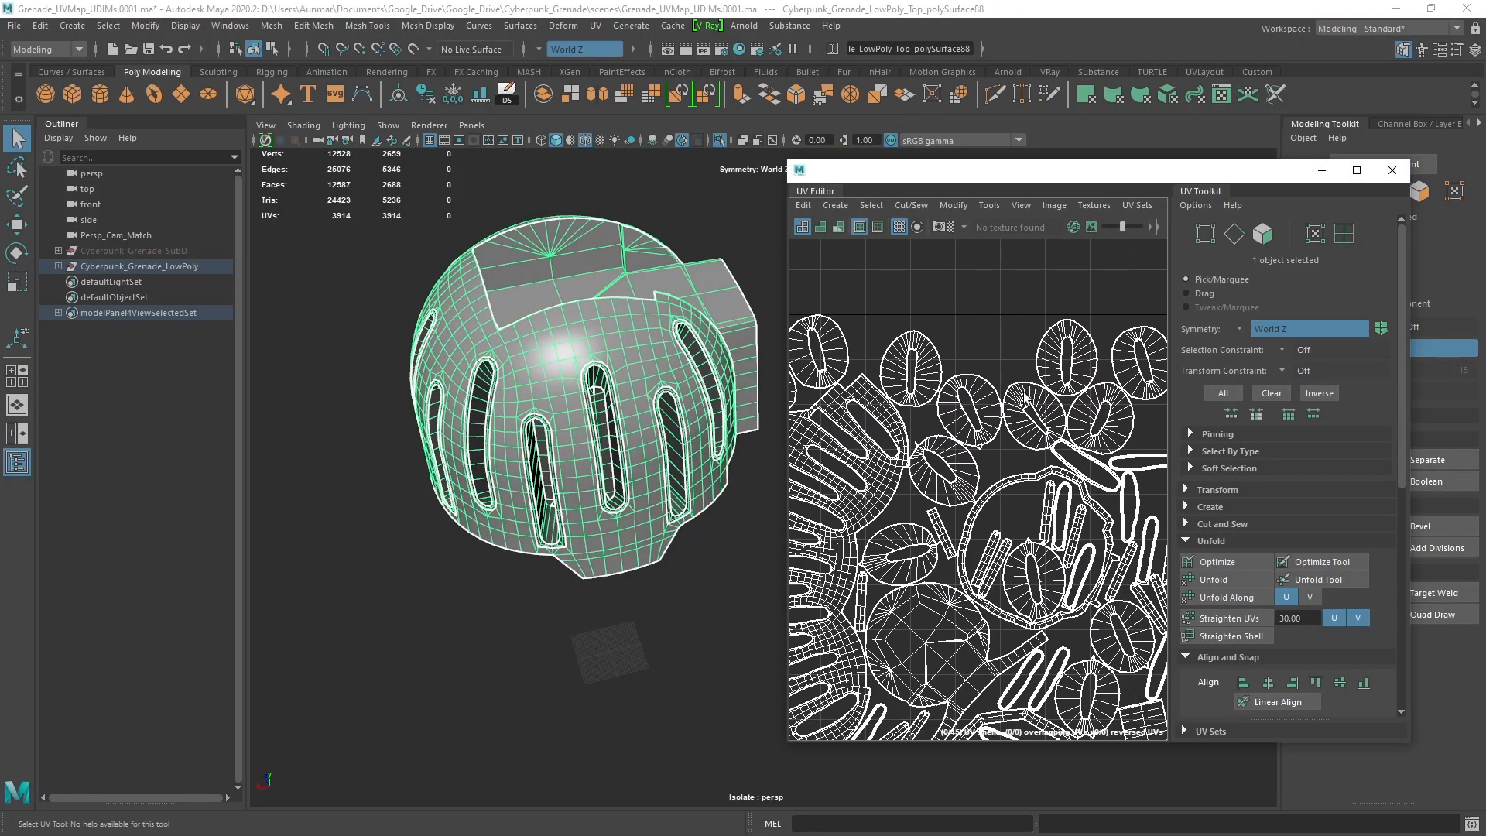
{"action": "scroll", "coordinate": [1024, 398], "scroll_direction": "up", "scroll_amount": 2}
{"action": "right_click_drag", "start_coordinate": [991, 434], "coordinate": [1002, 519], "text": "alt"}
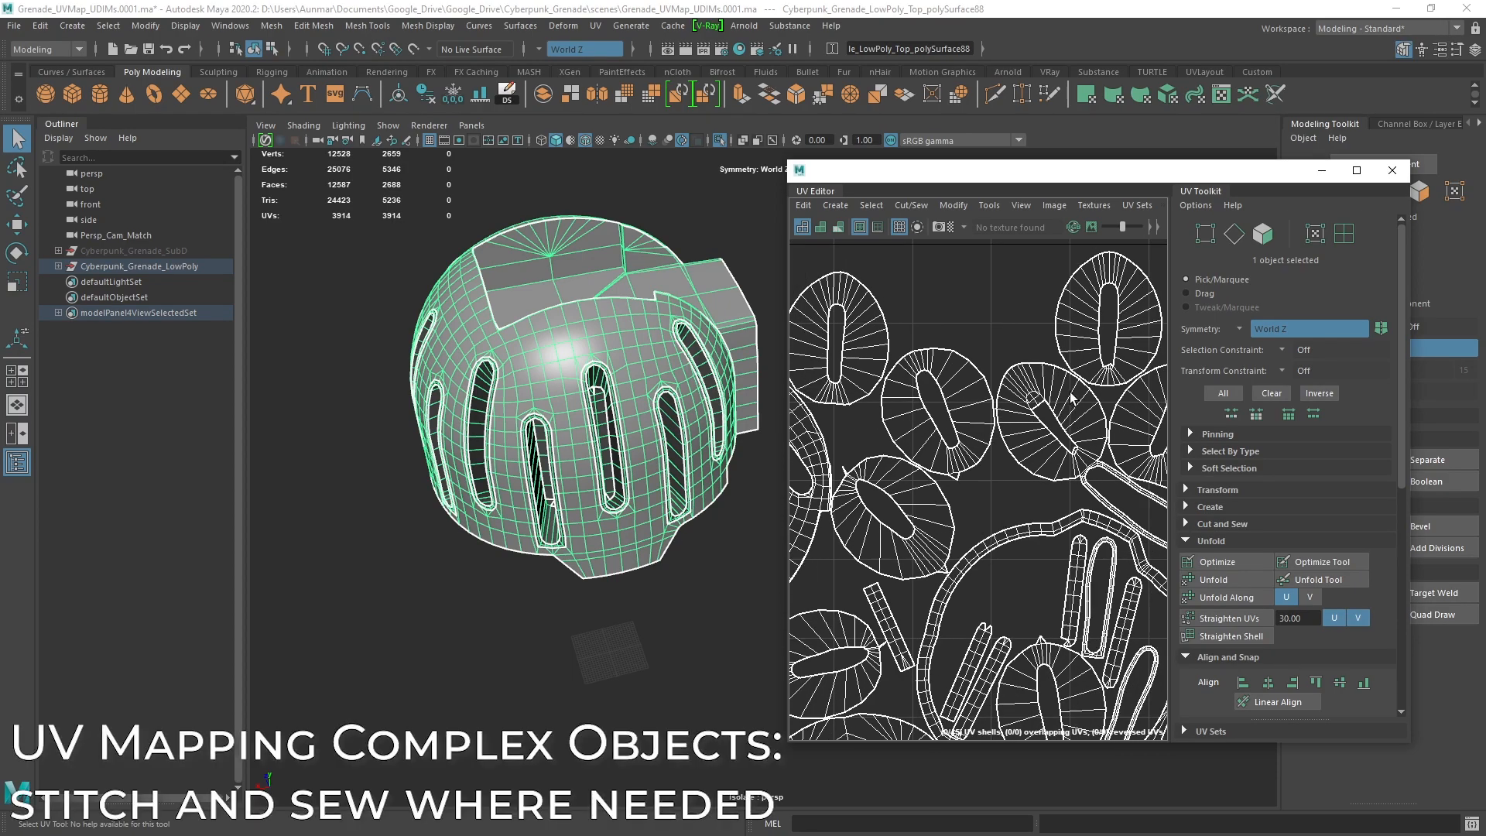
{"action": "middle_click_drag", "start_coordinate": [1106, 337], "coordinate": [1072, 366], "text": "alt"}
{"action": "left_click_drag", "start_coordinate": [583, 397], "coordinate": [643, 410], "text": "alt"}
{"action": "scroll", "coordinate": [834, 315], "scroll_direction": "up", "scroll_amount": 2}
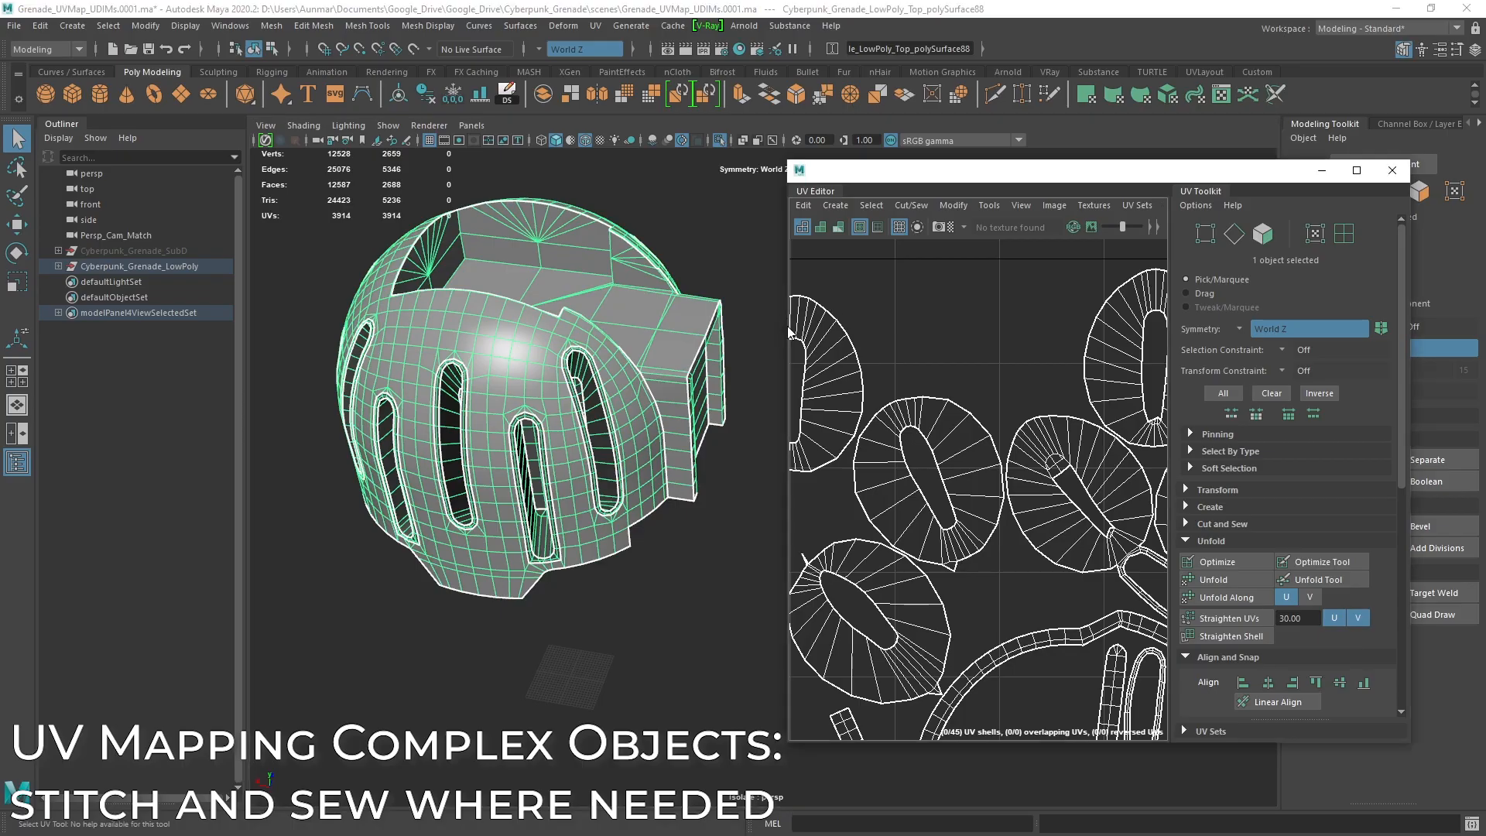
{"action": "left_click_drag", "start_coordinate": [788, 327], "coordinate": [648, 341]}
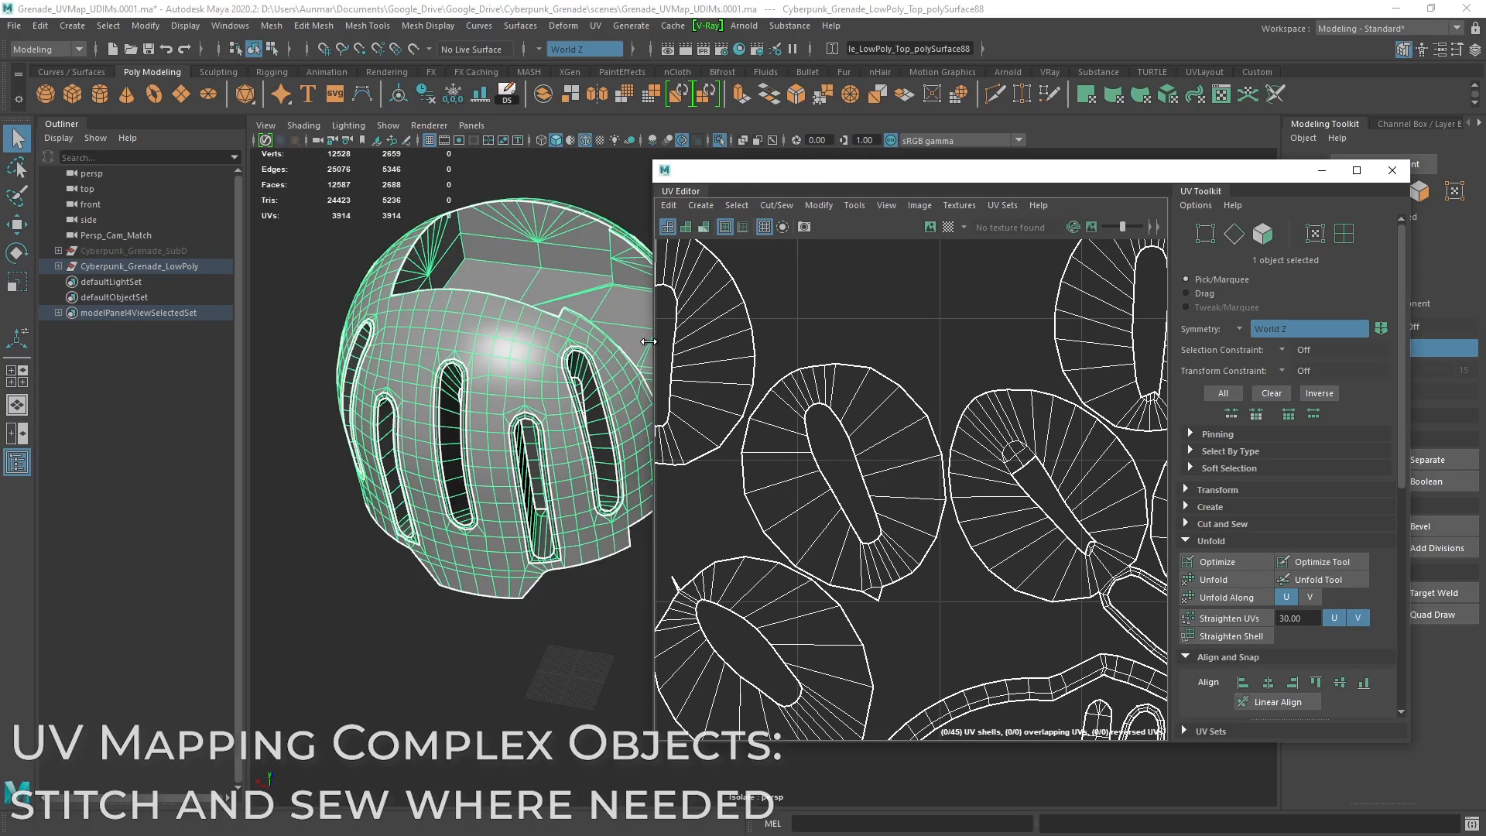
Show the checker map on the top shell and examine its pattern around the slots and block
{"action": "left_click", "coordinate": [948, 227]}
{"action": "scroll", "coordinate": [495, 418], "scroll_direction": "up", "scroll_amount": 2}
{"action": "left_click_drag", "start_coordinate": [496, 418], "coordinate": [493, 484], "text": "alt"}
{"action": "scroll", "coordinate": [493, 485], "scroll_direction": "up", "scroll_amount": 2}
{"action": "scroll", "coordinate": [500, 474], "scroll_direction": "down", "scroll_amount": 3}
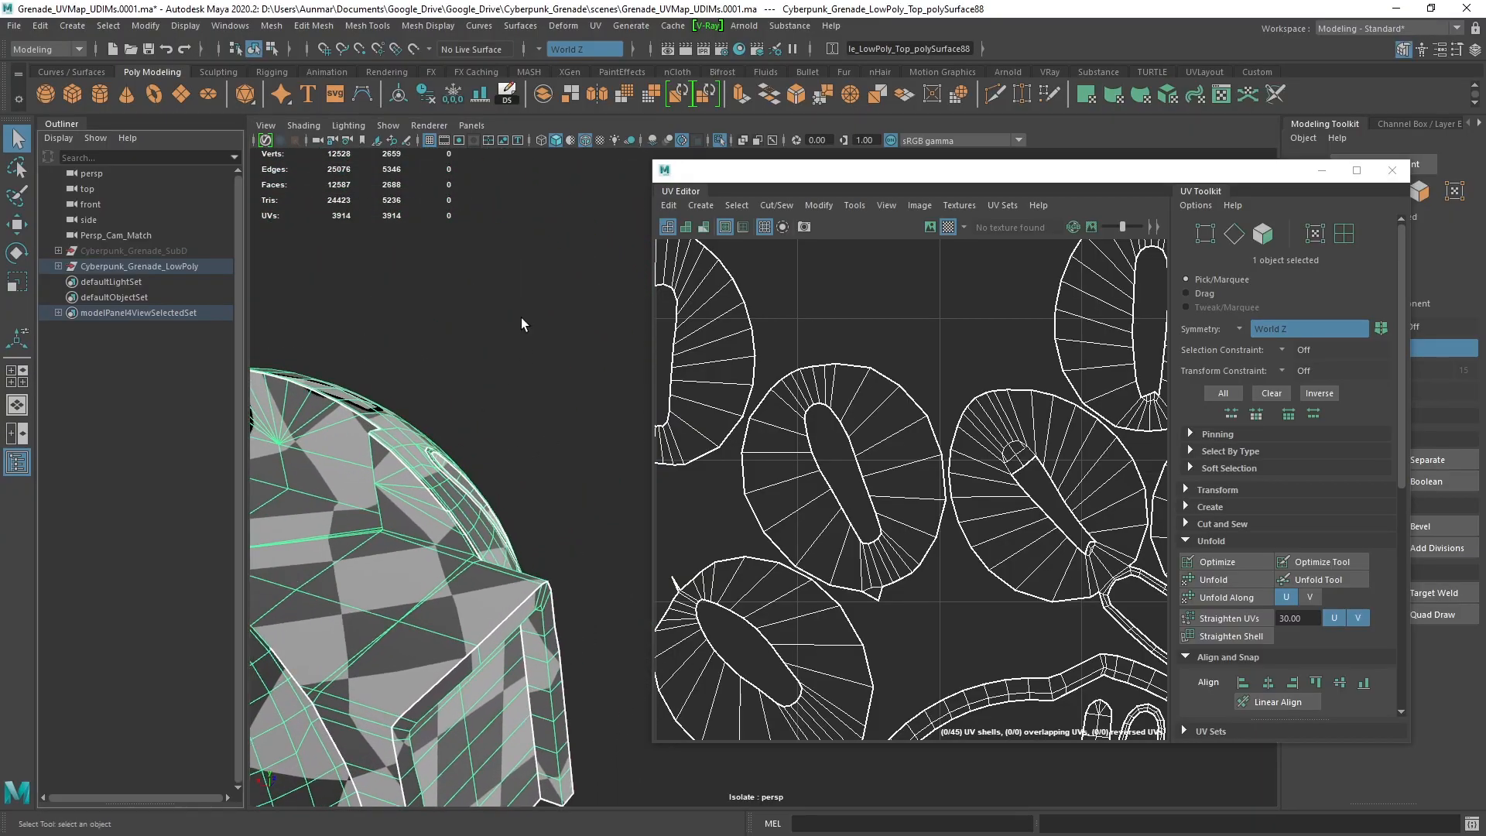
{"action": "scroll", "coordinate": [521, 322], "scroll_direction": "up", "scroll_amount": 4}
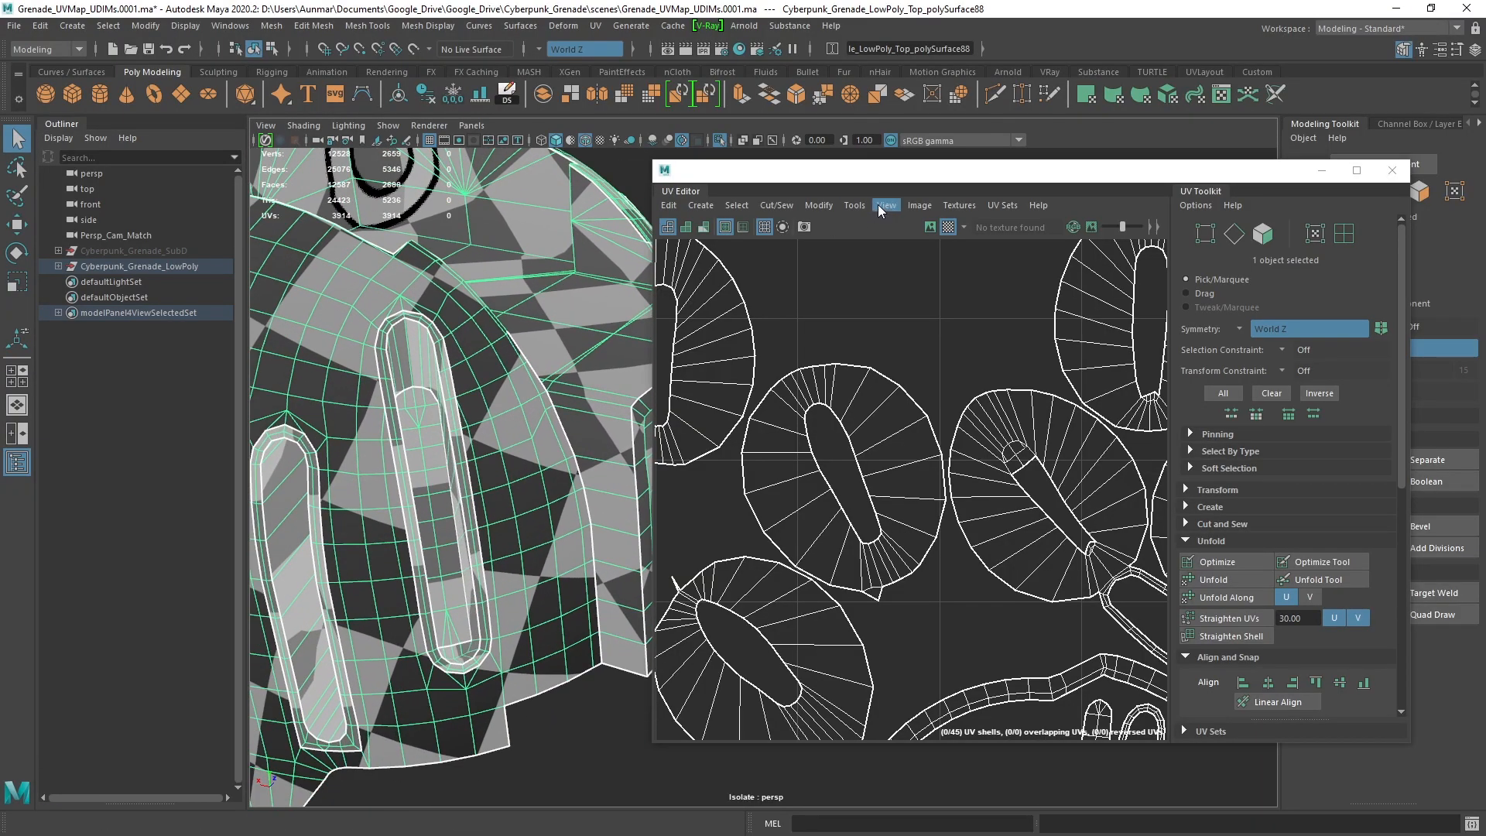
Display the UV distortion, examine its shading around the slots on the dome, and hide it again
{"action": "left_click", "coordinate": [814, 203]}
{"action": "mouse_move", "coordinate": [886, 204]}
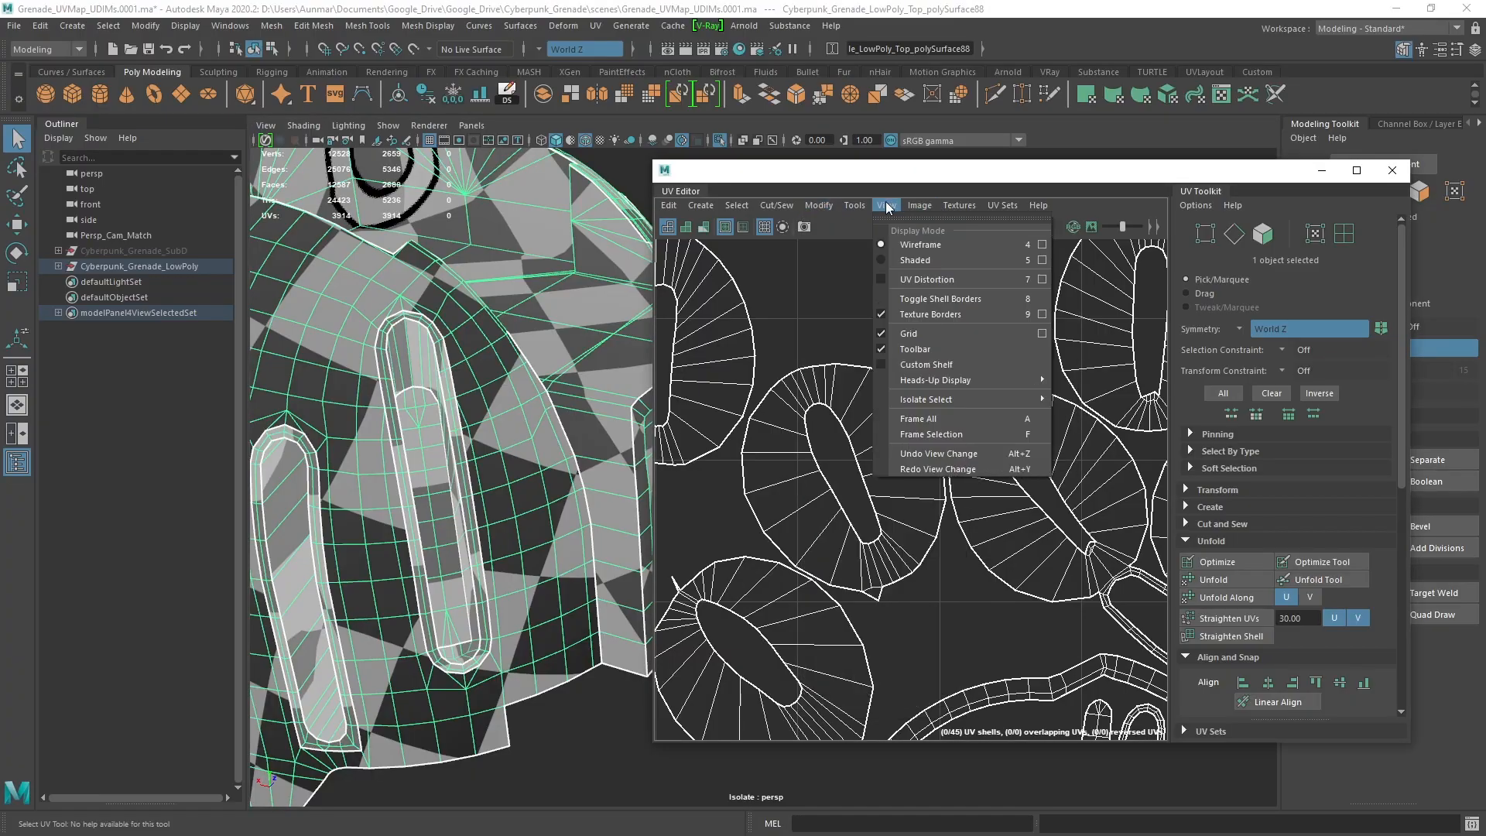
{"action": "left_click", "coordinate": [903, 281]}
{"action": "scroll", "coordinate": [470, 469], "scroll_direction": "down", "scroll_amount": 3}
{"action": "middle_click_drag", "start_coordinate": [480, 499], "coordinate": [519, 493], "text": "alt"}
{"action": "scroll", "coordinate": [500, 370], "scroll_direction": "up", "scroll_amount": 2}
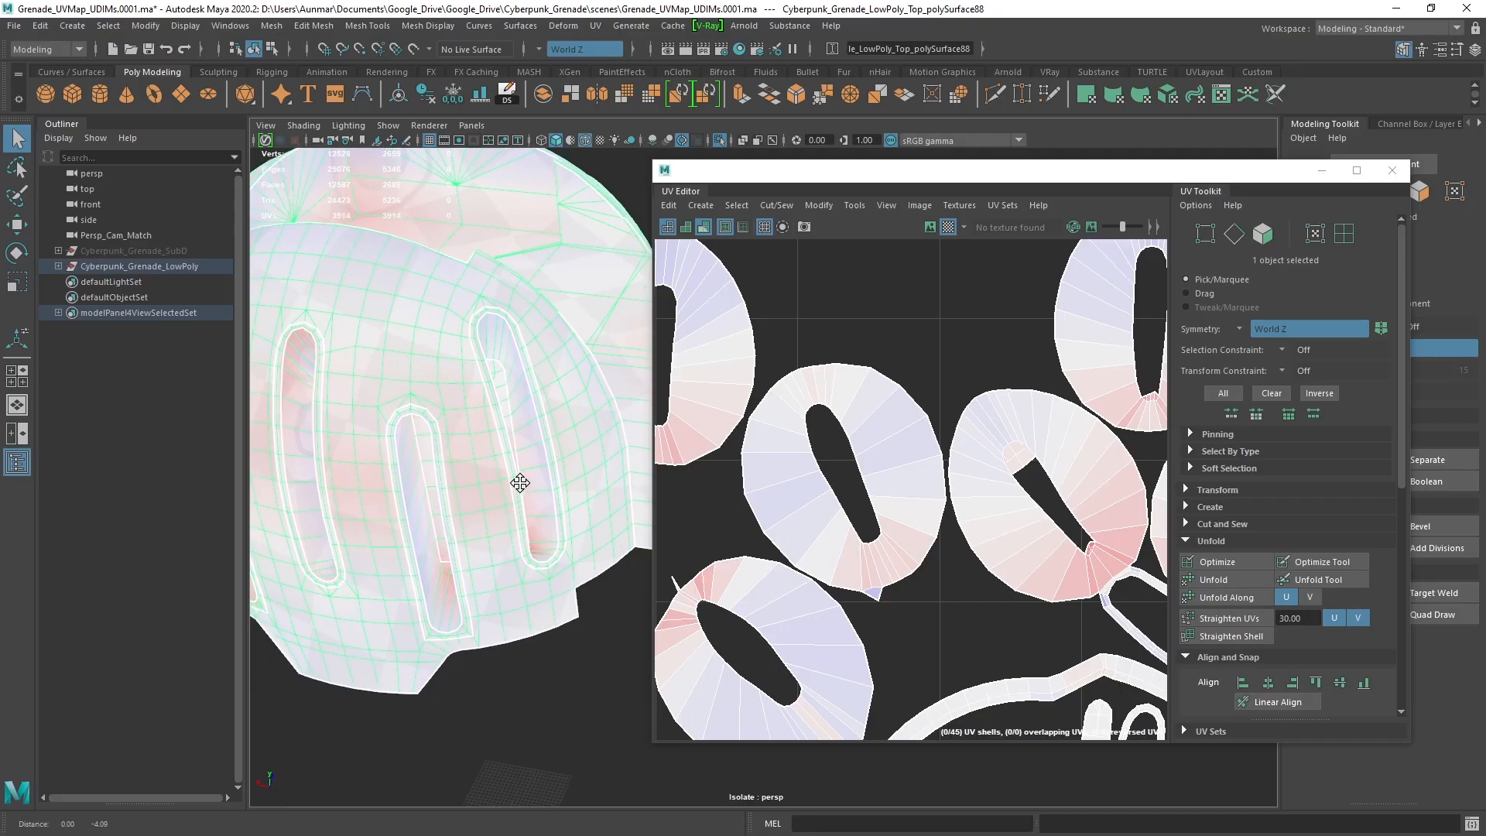
{"action": "left_click_drag", "start_coordinate": [518, 493], "coordinate": [524, 484], "text": "alt"}
{"action": "middle_click_drag", "start_coordinate": [524, 484], "coordinate": [554, 526], "text": "alt"}
{"action": "scroll", "coordinate": [555, 526], "scroll_direction": "up", "scroll_amount": 2}
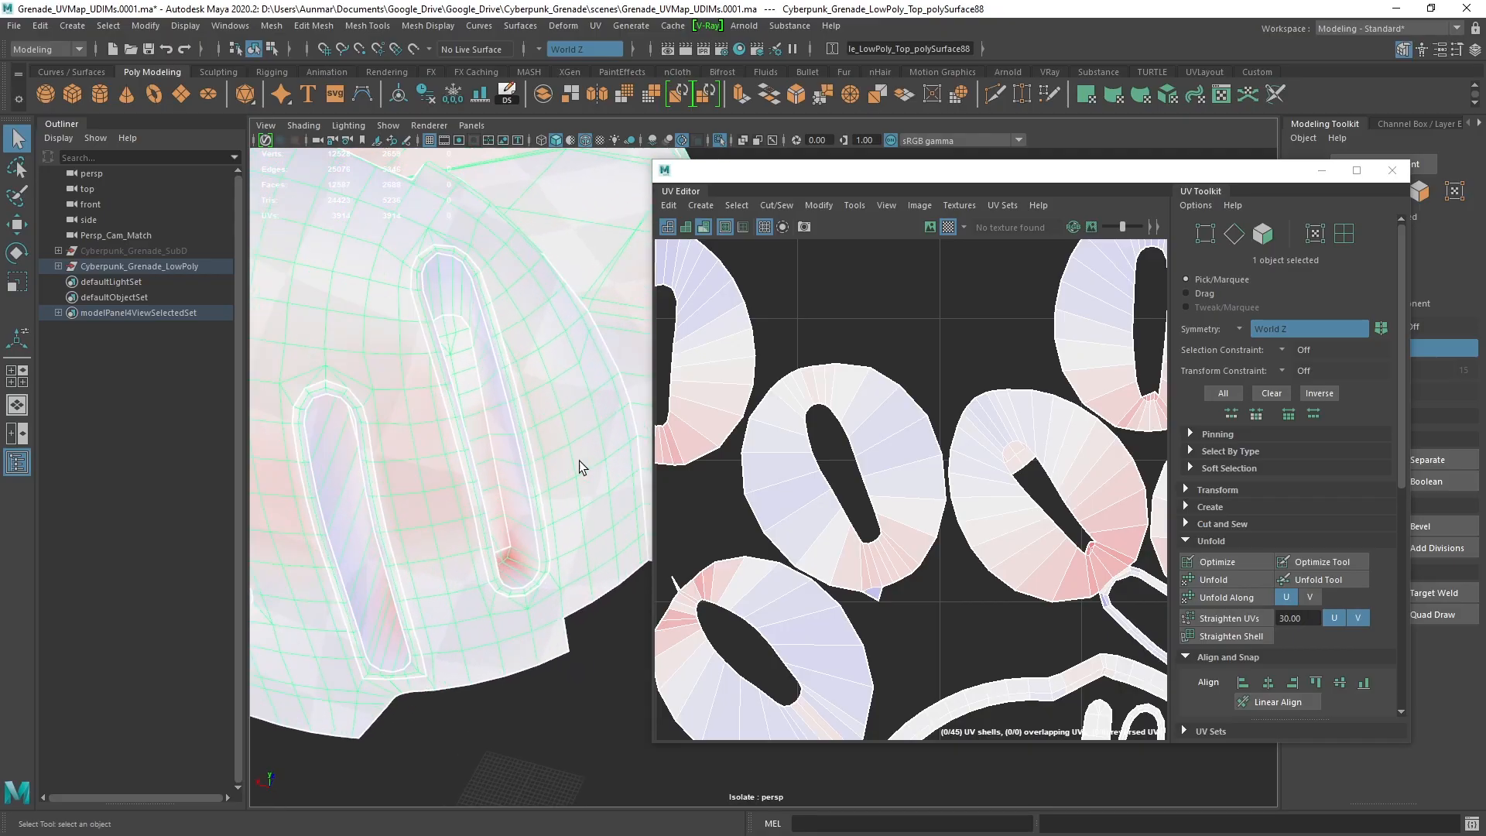
{"action": "left_click", "coordinate": [952, 206]}
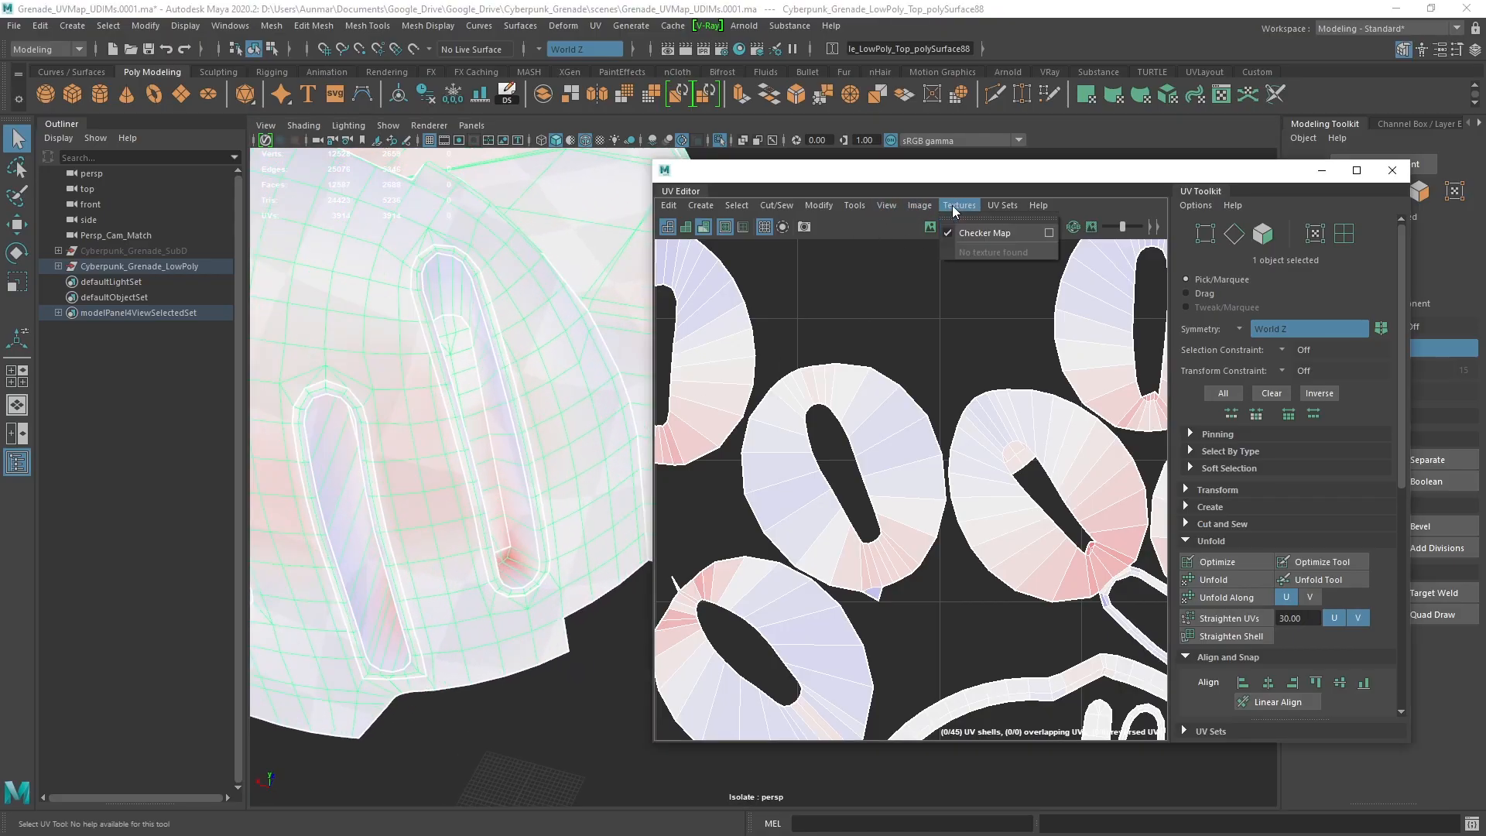
{"action": "mouse_move", "coordinate": [887, 206]}
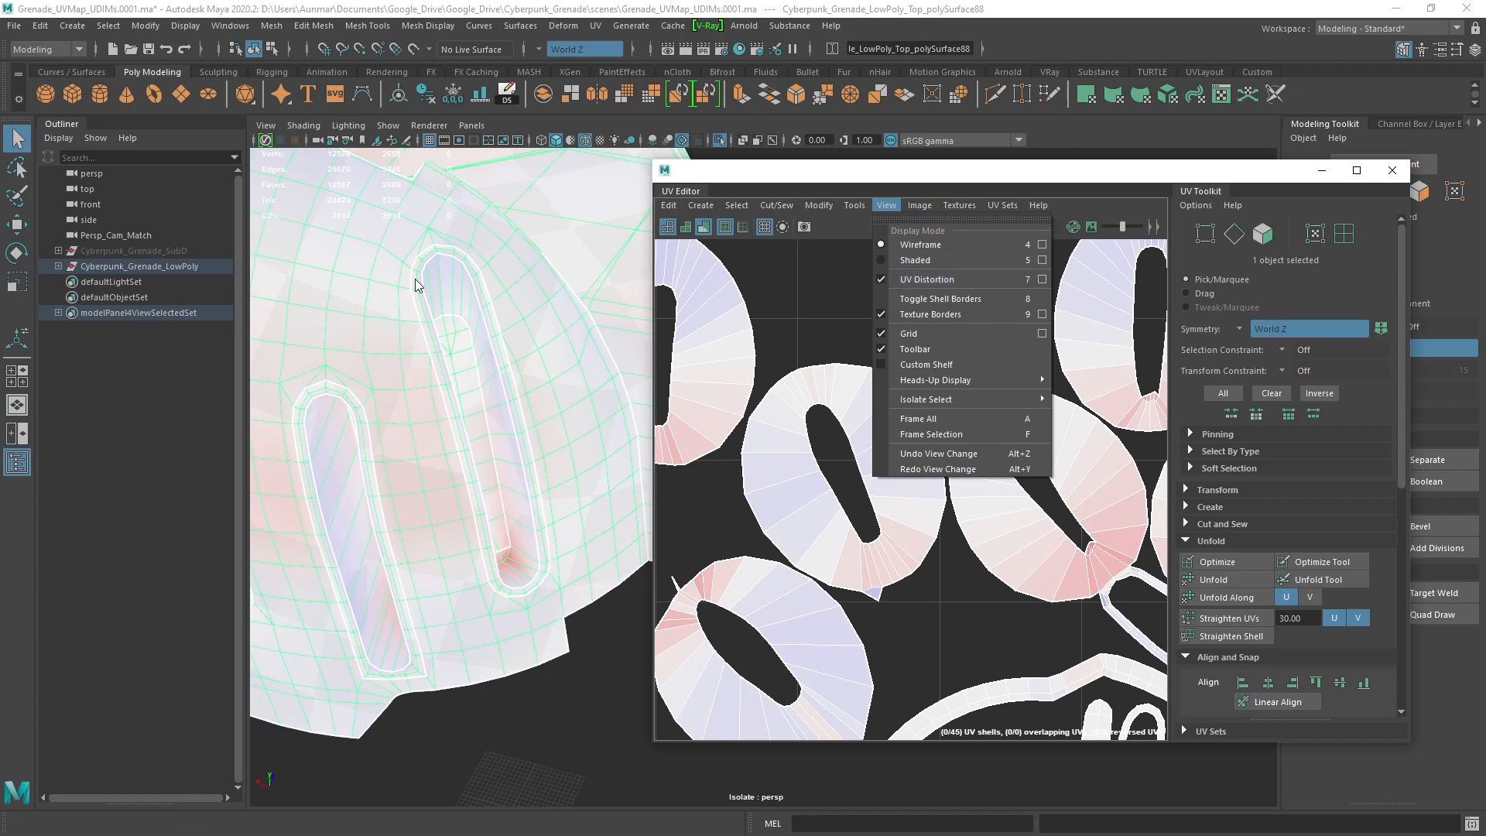
{"action": "left_click", "coordinate": [913, 278]}
Select an edge at the pointed spur of a slot wall's UV shell and look for it on the model
{"action": "middle_click_drag", "start_coordinate": [898, 493], "coordinate": [948, 356], "text": "alt"}
{"action": "scroll", "coordinate": [949, 352], "scroll_direction": "up", "scroll_amount": 1}
{"action": "right_click_drag", "start_coordinate": [950, 348], "coordinate": [947, 288]}
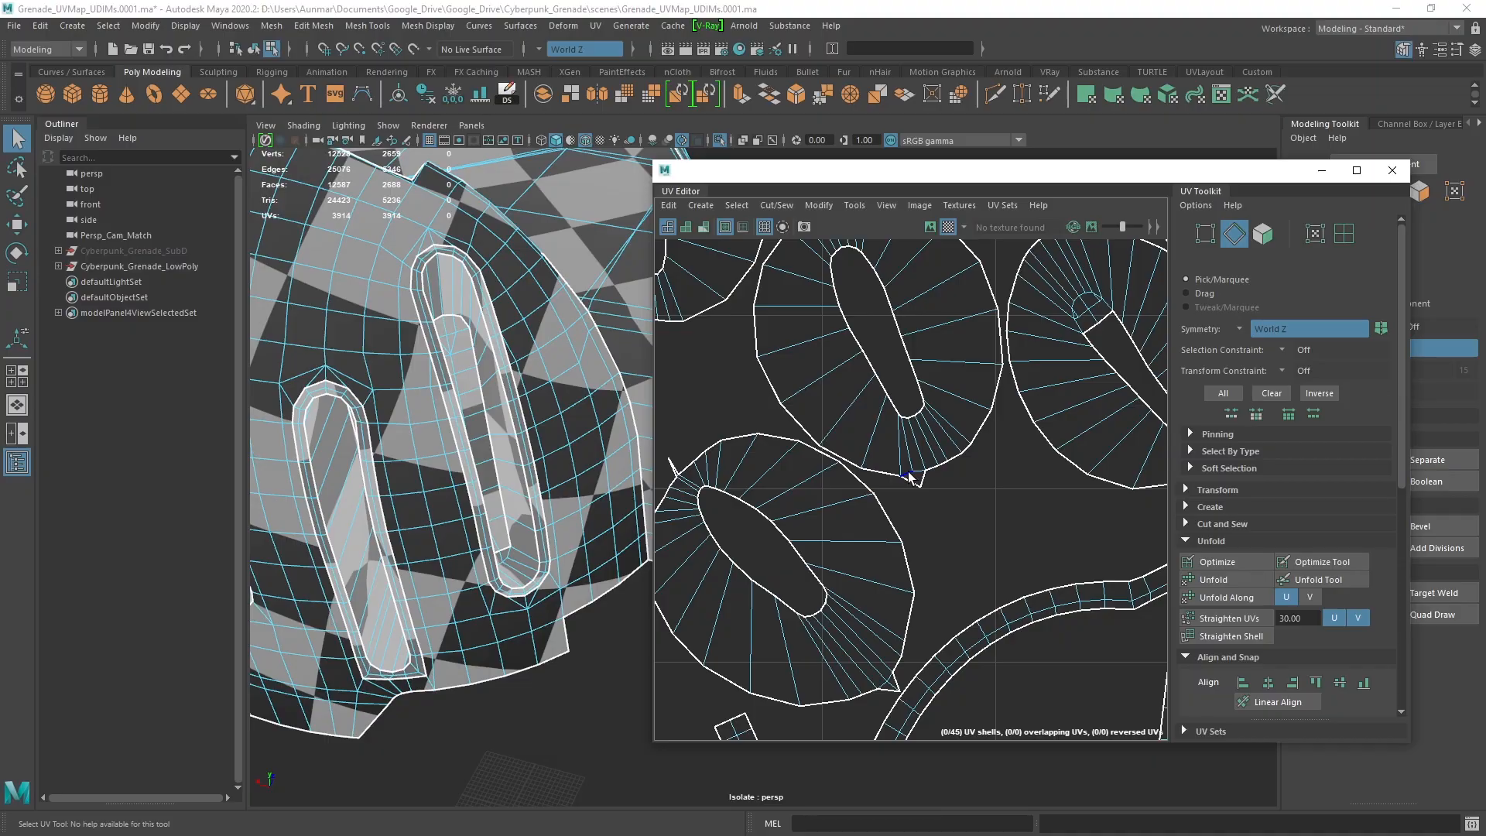
{"action": "left_click", "coordinate": [917, 475]}
{"action": "key", "text": "f"}
{"action": "middle_click_drag", "start_coordinate": [499, 469], "coordinate": [428, 351], "text": "alt"}
{"action": "scroll", "coordinate": [428, 352], "scroll_direction": "down", "scroll_amount": 5}
{"action": "left_click_drag", "start_coordinate": [457, 412], "coordinate": [524, 364], "text": "alt"}
{"action": "scroll", "coordinate": [523, 364], "scroll_direction": "down", "scroll_amount": 5}
{"action": "middle_click_drag", "start_coordinate": [524, 364], "coordinate": [445, 430], "text": "alt"}
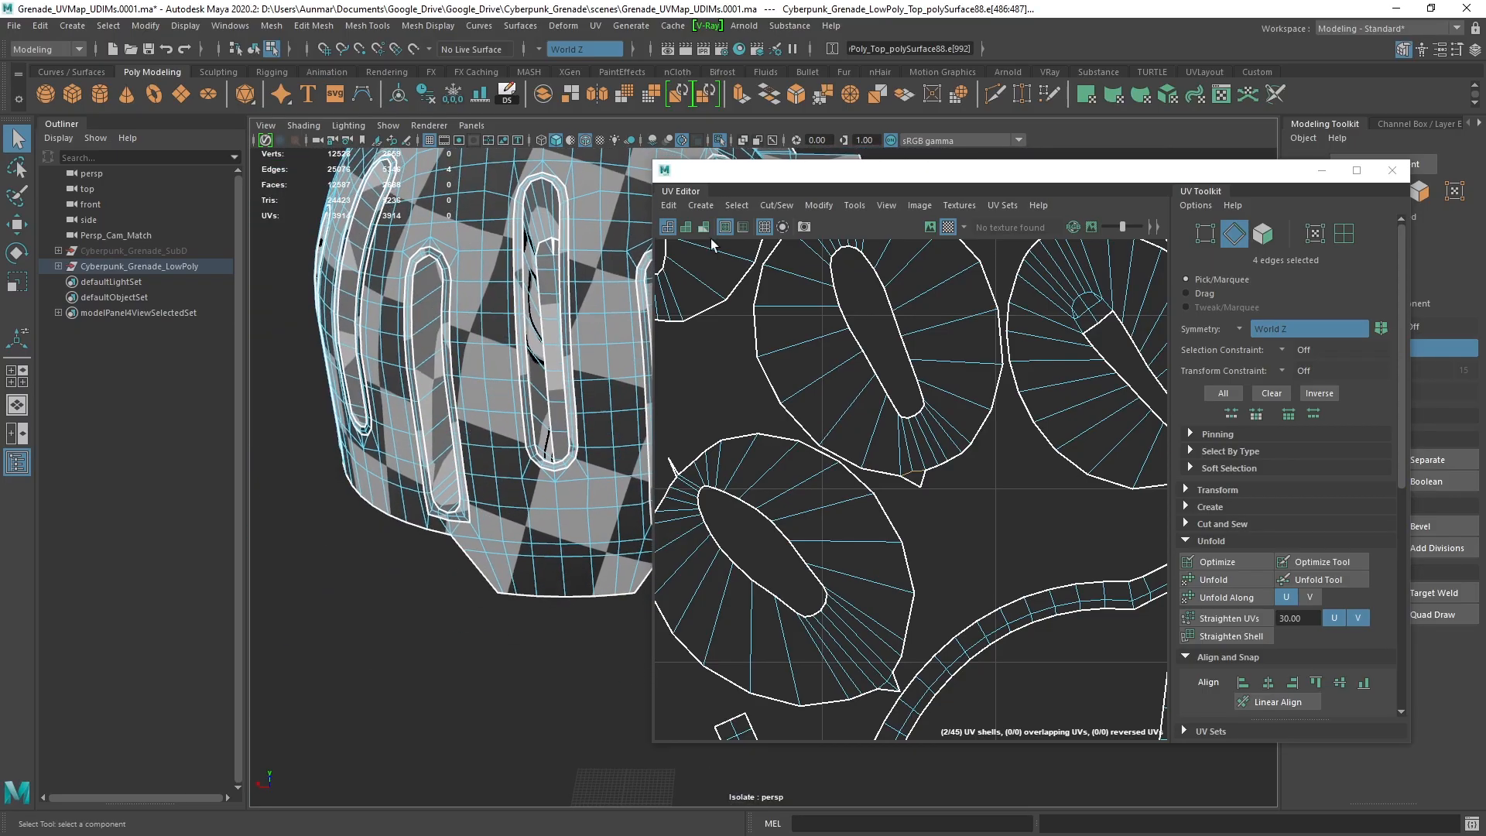
Move the UV Editor clear of the model and turn off the checker map to inspect the slots
{"action": "left_click_drag", "start_coordinate": [805, 173], "coordinate": [1057, 159]}
{"action": "left_click_drag", "start_coordinate": [658, 436], "coordinate": [571, 501], "text": "alt"}
{"action": "middle_click_drag", "start_coordinate": [883, 383], "coordinate": [533, 474], "text": "alt"}
{"action": "key", "text": "f"}
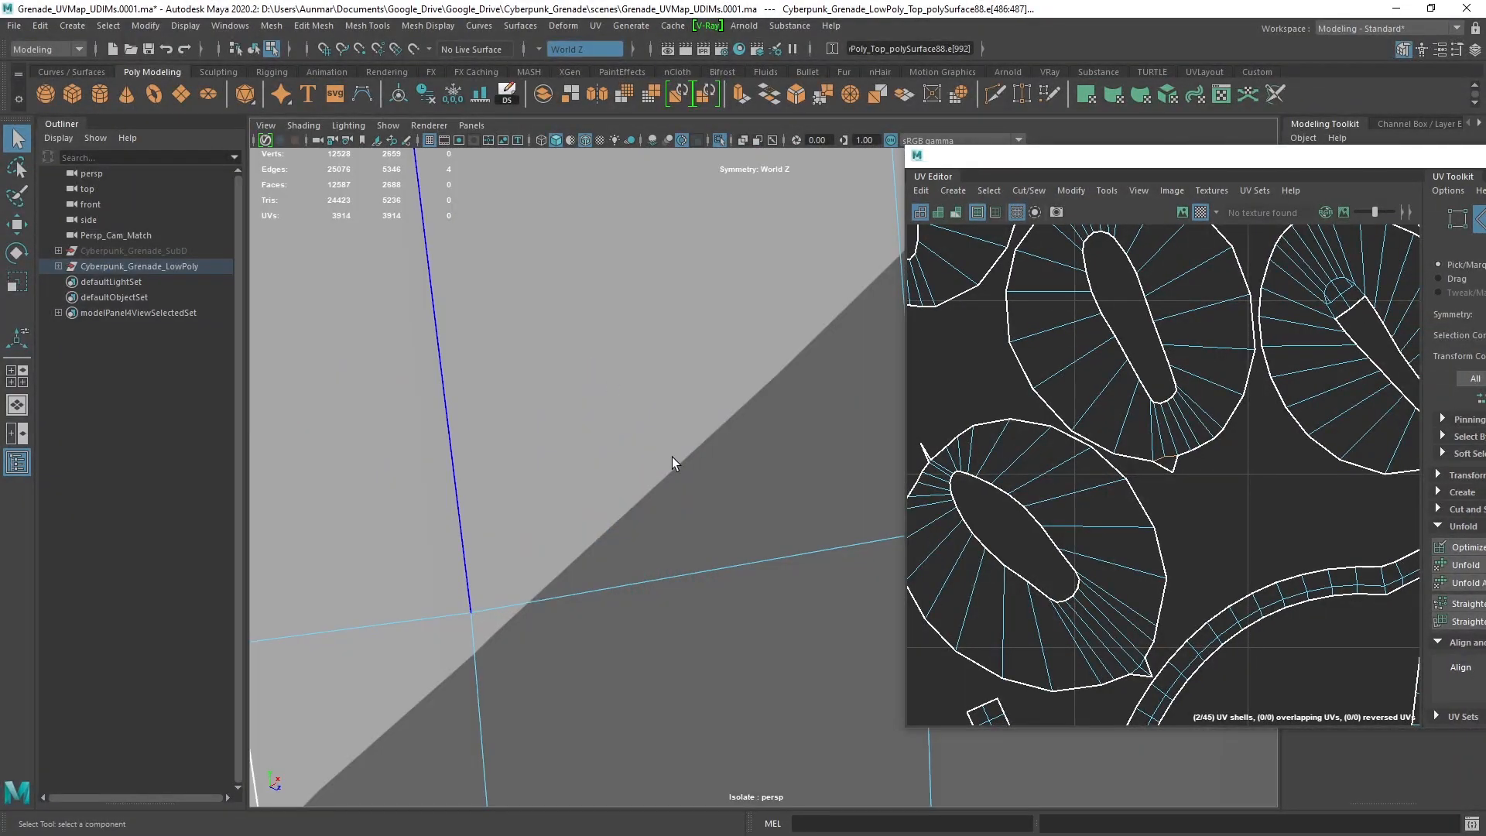
{"action": "scroll", "coordinate": [673, 458], "scroll_direction": "down", "scroll_amount": 10}
{"action": "left_click", "coordinate": [1199, 211]}
{"action": "mouse_move", "coordinate": [697, 428]}
{"action": "middle_mouse_down", "text": "alt"}
{"action": "mouse_move", "coordinate": [672, 434]}
{"action": "mouse_move", "coordinate": [651, 328]}
{"action": "middle_mouse_up", "text": "alt"}
{"action": "key", "text": "alt+x"}
{"action": "scroll", "coordinate": [678, 430], "scroll_direction": "up", "scroll_amount": 3}
Locate the slot wall shell's spur face on the model and select the diagonal edge at the slot's lower inner end
{"action": "right_click_drag", "start_coordinate": [1165, 402], "coordinate": [1165, 465]}
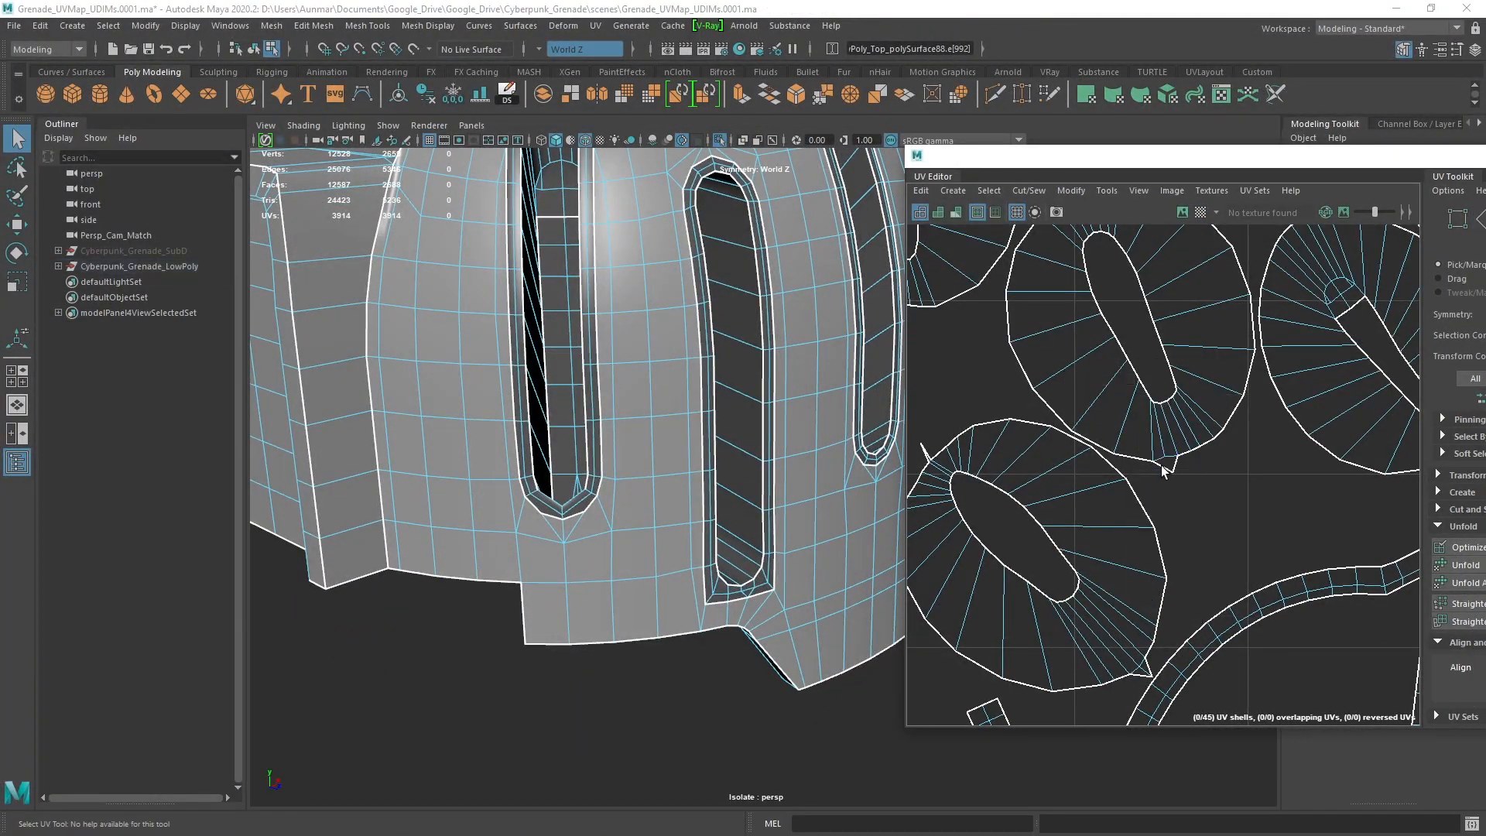
{"action": "left_click", "coordinate": [1167, 462]}
{"action": "key", "text": "f"}
{"action": "scroll", "coordinate": [703, 406], "scroll_direction": "down", "scroll_amount": 5}
{"action": "key", "text": "alt+x"}
{"action": "mouse_move", "coordinate": [703, 408]}
{"action": "left_mouse_down", "text": "alt"}
{"action": "mouse_move", "coordinate": [689, 451]}
{"action": "mouse_move", "coordinate": [647, 467]}
{"action": "mouse_move", "coordinate": [762, 446]}
{"action": "mouse_move", "coordinate": [600, 425]}
{"action": "left_mouse_up", "text": "alt"}
{"action": "key", "text": "alt+x"}
{"action": "right_click_drag", "start_coordinate": [600, 425], "coordinate": [584, 531], "text": "alt"}
{"action": "right_click_drag", "start_coordinate": [520, 415], "coordinate": [517, 352]}
{"action": "left_click", "coordinate": [521, 575]}
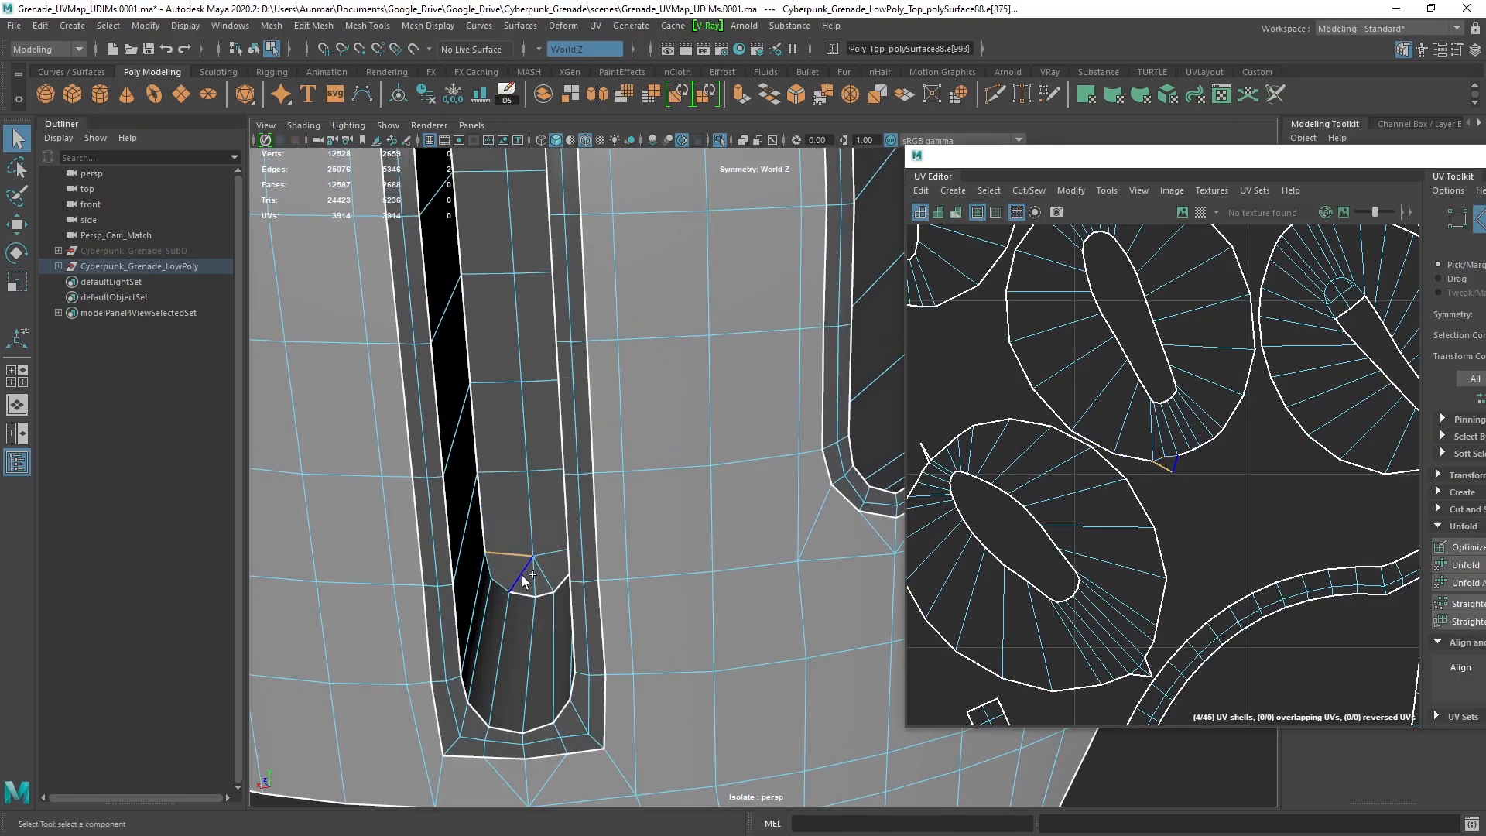
Cut the pointed spurs off two neighbouring slot wall UV shells along their base edges
{"action": "left_click", "coordinate": [1170, 462]}
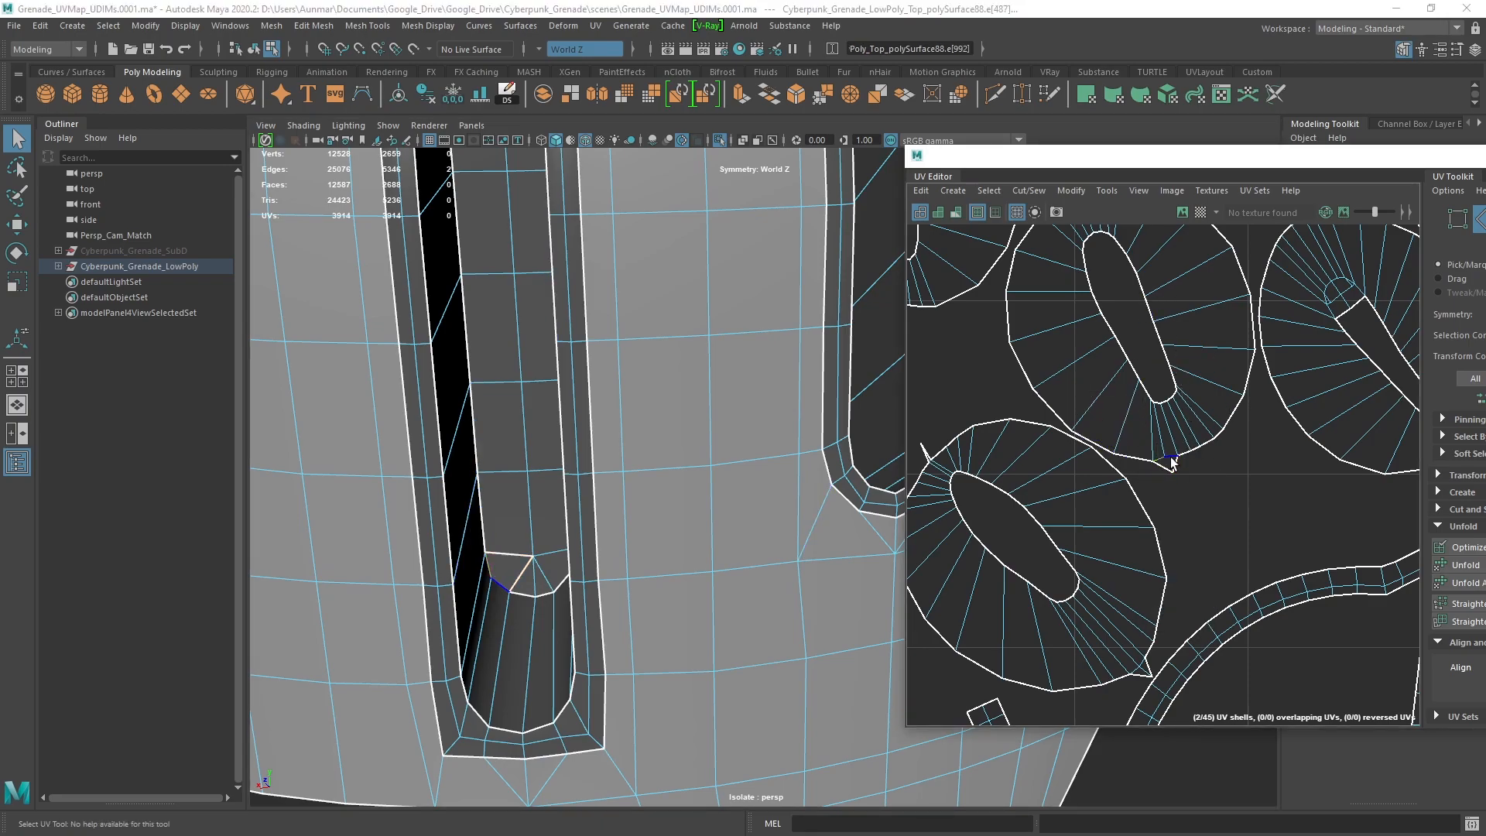
{"action": "right_click_drag", "start_coordinate": [1195, 462], "coordinate": [1133, 480], "text": "shift"}
{"action": "middle_click_drag", "start_coordinate": [1161, 545], "coordinate": [1130, 478], "text": "alt"}
{"action": "scroll", "coordinate": [1104, 607], "scroll_direction": "up", "scroll_amount": 1}
{"action": "left_click", "coordinate": [1112, 629]}
{"action": "right_click_drag", "start_coordinate": [1196, 534], "coordinate": [1134, 564], "text": "shift"}
{"action": "scroll", "coordinate": [1205, 425], "scroll_direction": "down", "scroll_amount": 3}
{"action": "middle_click_drag", "start_coordinate": [1206, 392], "coordinate": [1120, 439], "text": "alt"}
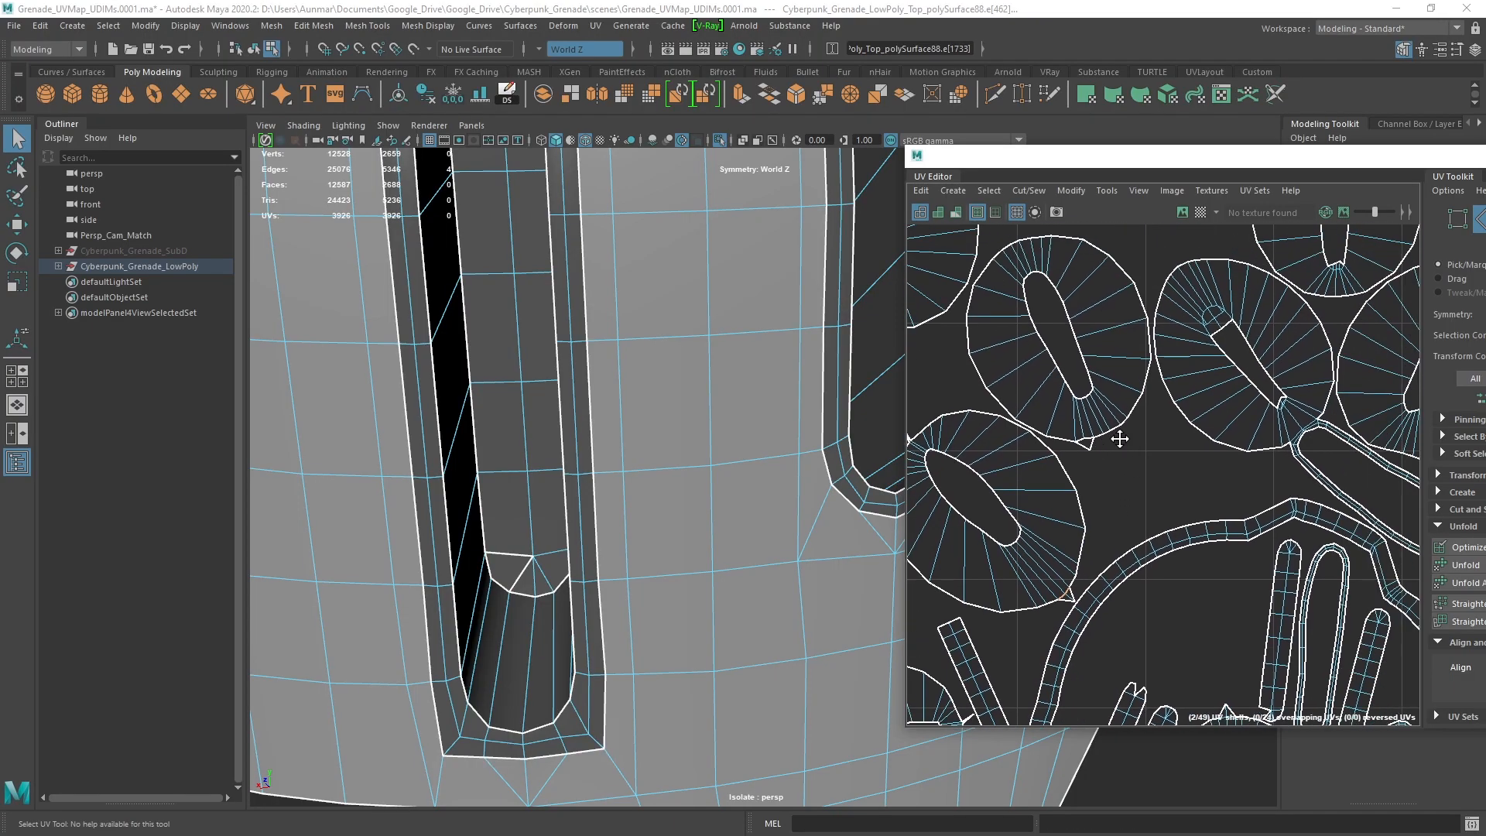
{"action": "middle_click_drag", "start_coordinate": [1166, 368], "coordinate": [1200, 391], "text": "alt"}
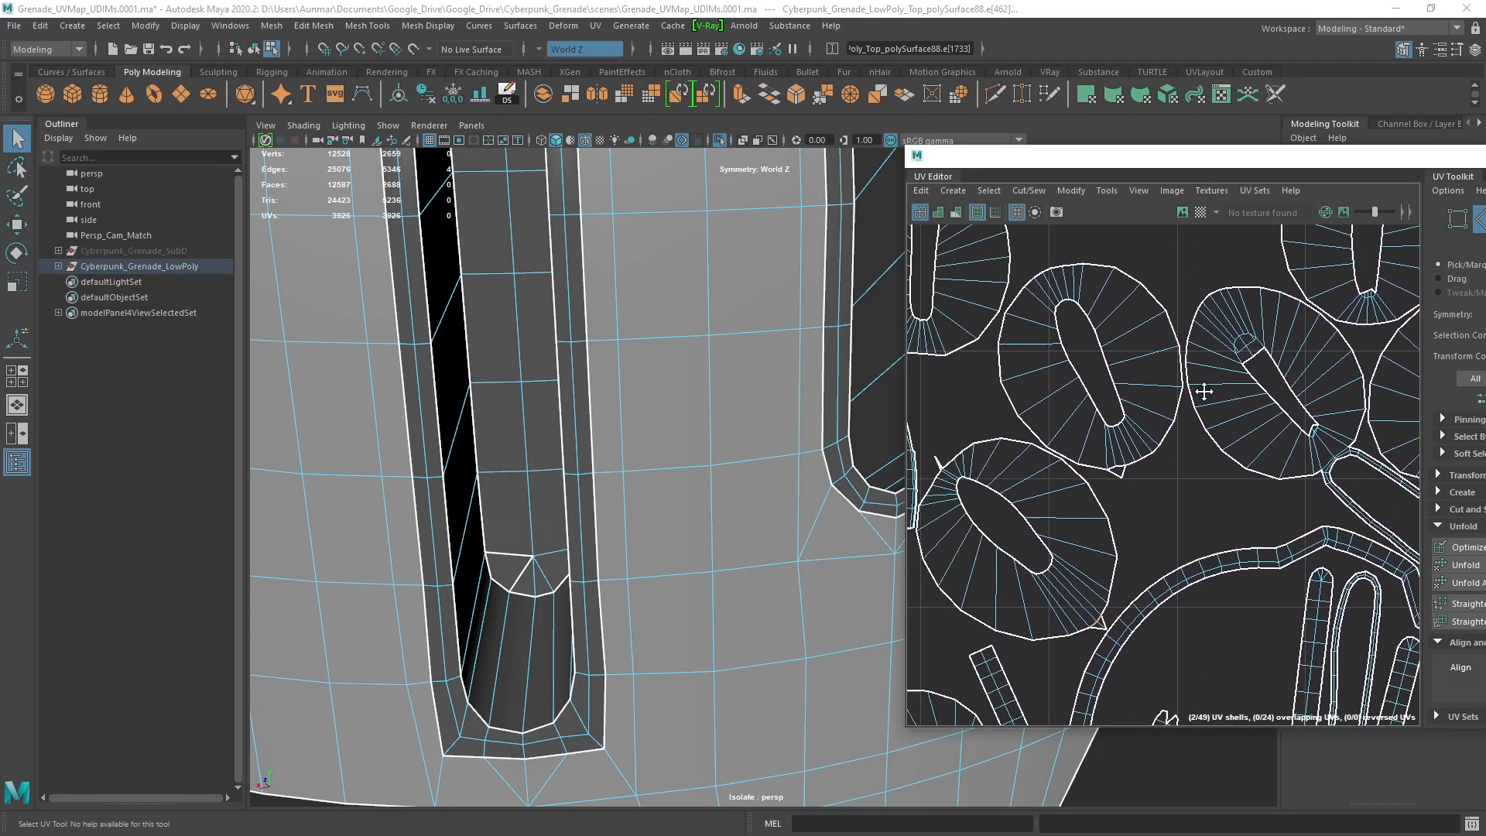
Select the seam edges at the slot's lower inner end and stitch their UV shells together, undoing the first stitch and repeating it
{"action": "scroll", "coordinate": [1201, 392], "scroll_direction": "down", "scroll_amount": 2}
{"action": "left_click_drag", "start_coordinate": [503, 540], "coordinate": [634, 338], "text": "alt"}
{"action": "left_click", "coordinate": [610, 449]}
{"action": "middle_click_drag", "start_coordinate": [1243, 464], "coordinate": [1192, 420], "text": "alt"}
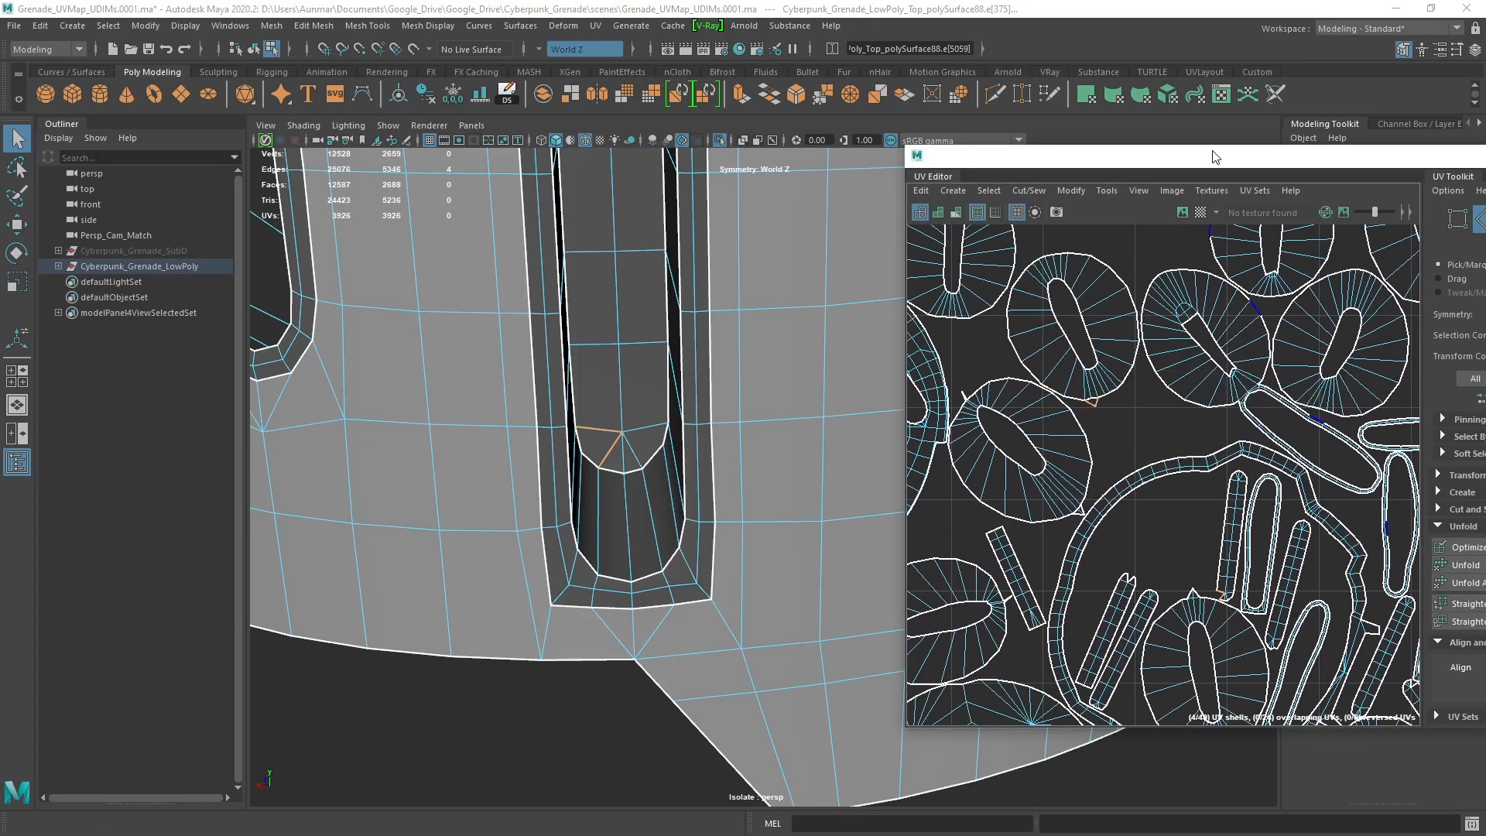
{"action": "left_click_drag", "start_coordinate": [1218, 157], "coordinate": [879, 112]}
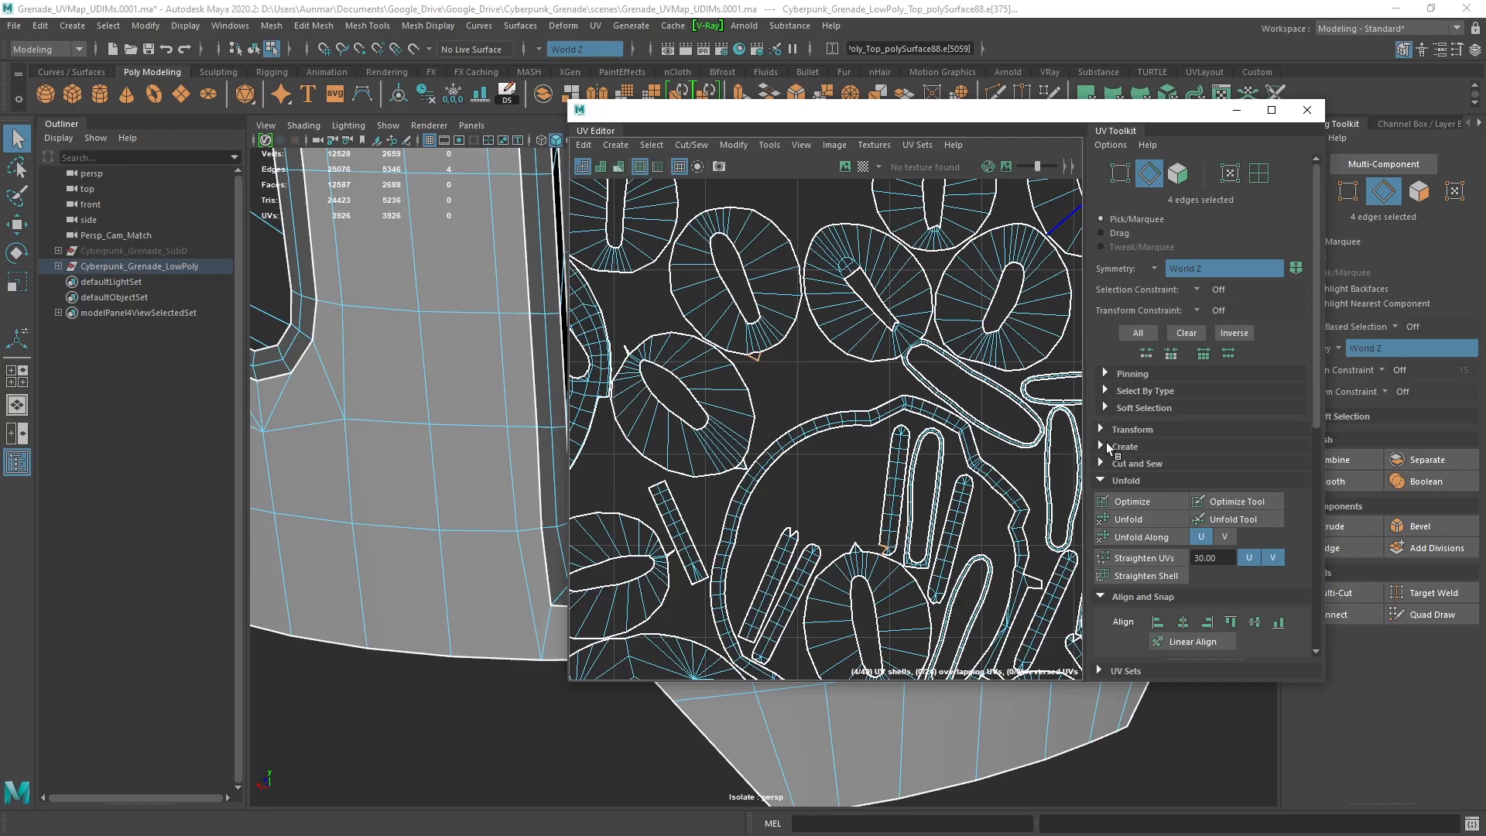
{"action": "left_click", "coordinate": [1102, 463]}
{"action": "scroll", "coordinate": [1108, 460], "scroll_direction": "down", "scroll_amount": 3}
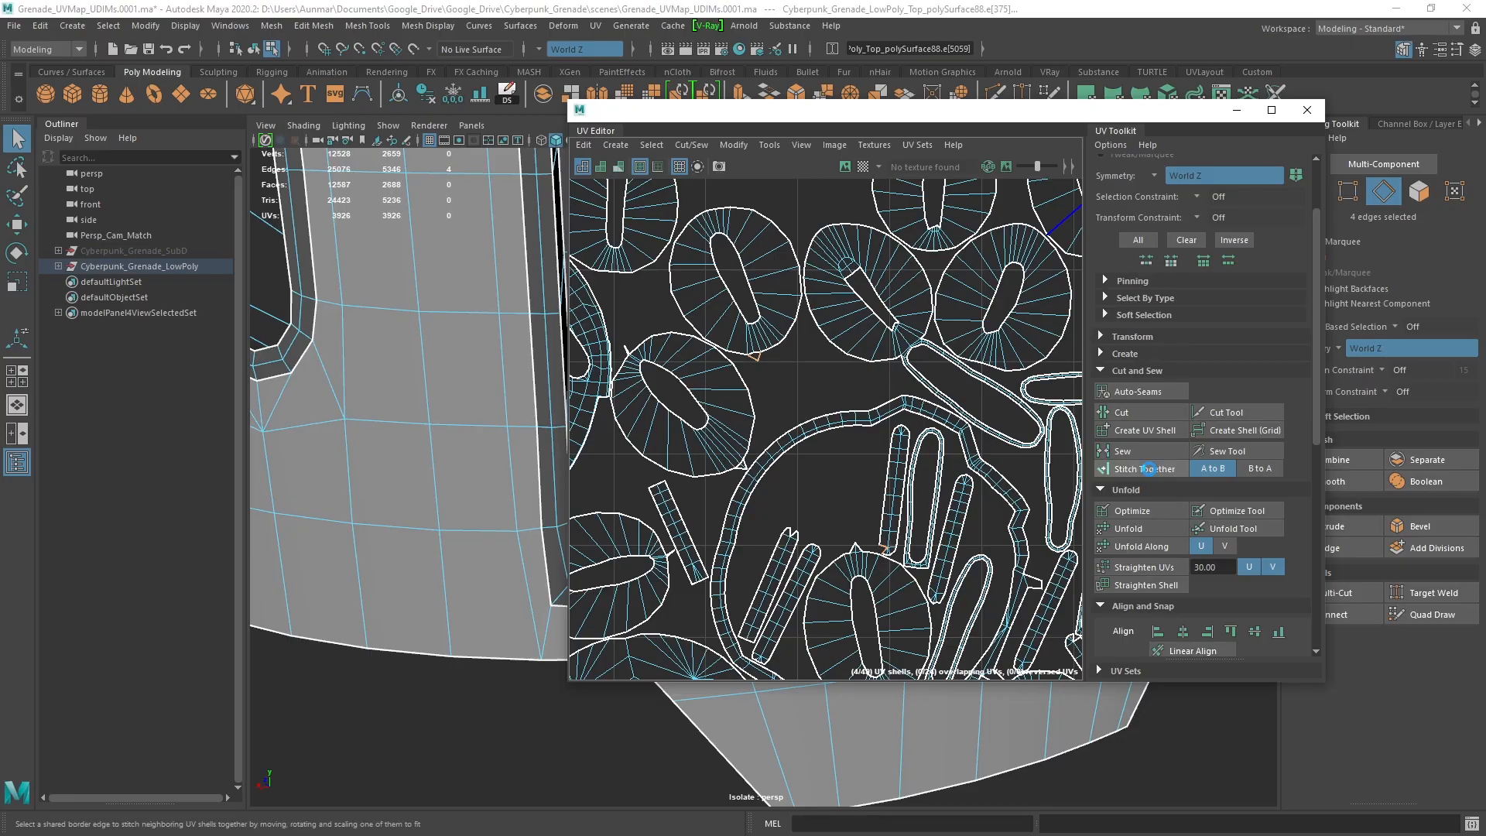
{"action": "left_click", "coordinate": [1149, 469]}
{"action": "key", "text": "f"}
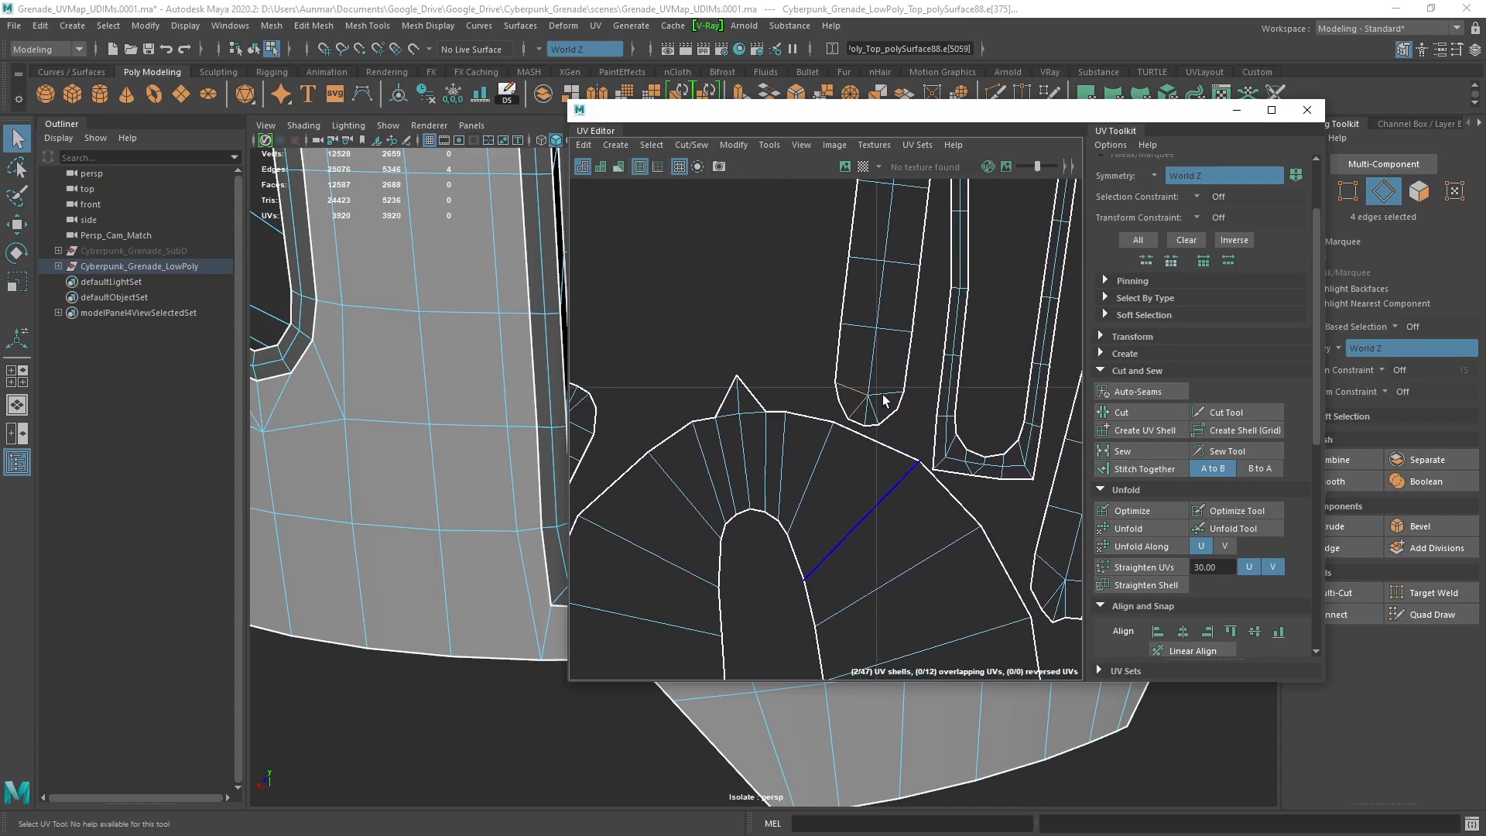
{"action": "key", "text": "ctrl+z"}
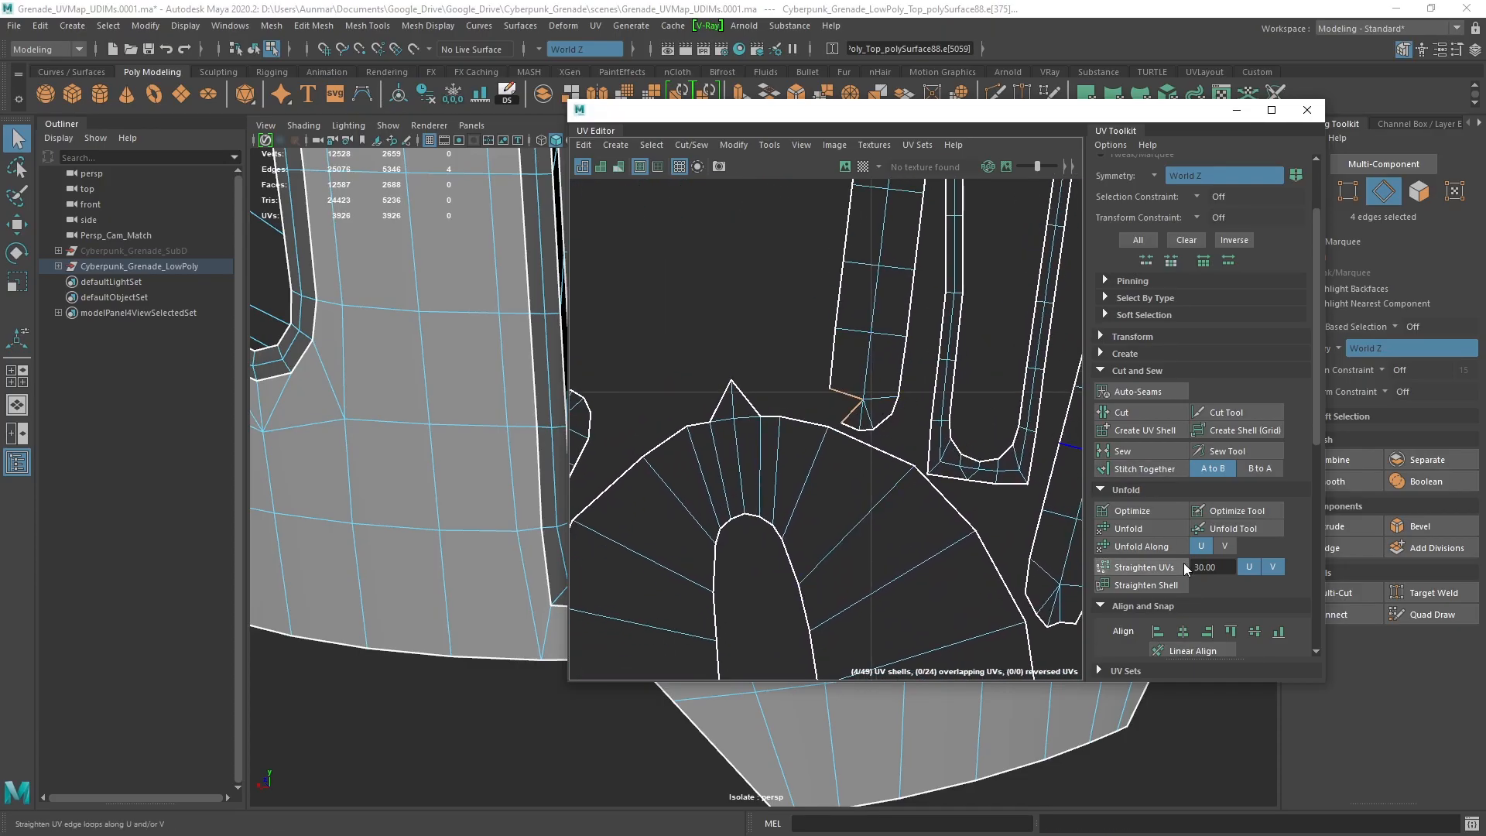
{"action": "left_click", "coordinate": [1121, 469]}
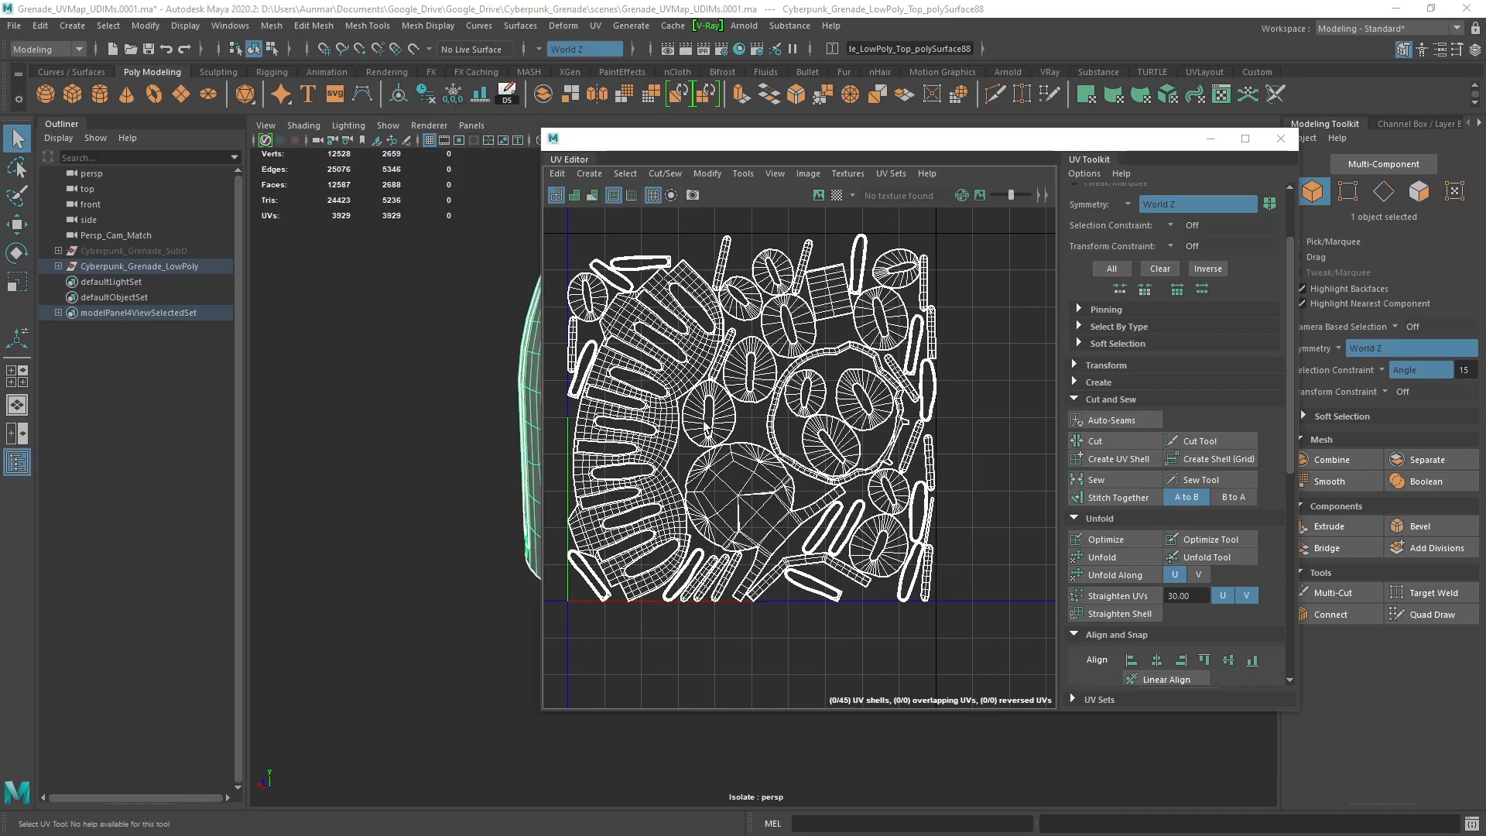
Move the UV Editor clear of the model and select the UV shell of the large slotted dome surface
{"action": "middle_click_drag", "start_coordinate": [702, 420], "coordinate": [828, 402], "text": "alt"}
{"action": "middle_click_drag", "start_coordinate": [917, 430], "coordinate": [813, 462], "text": "alt"}
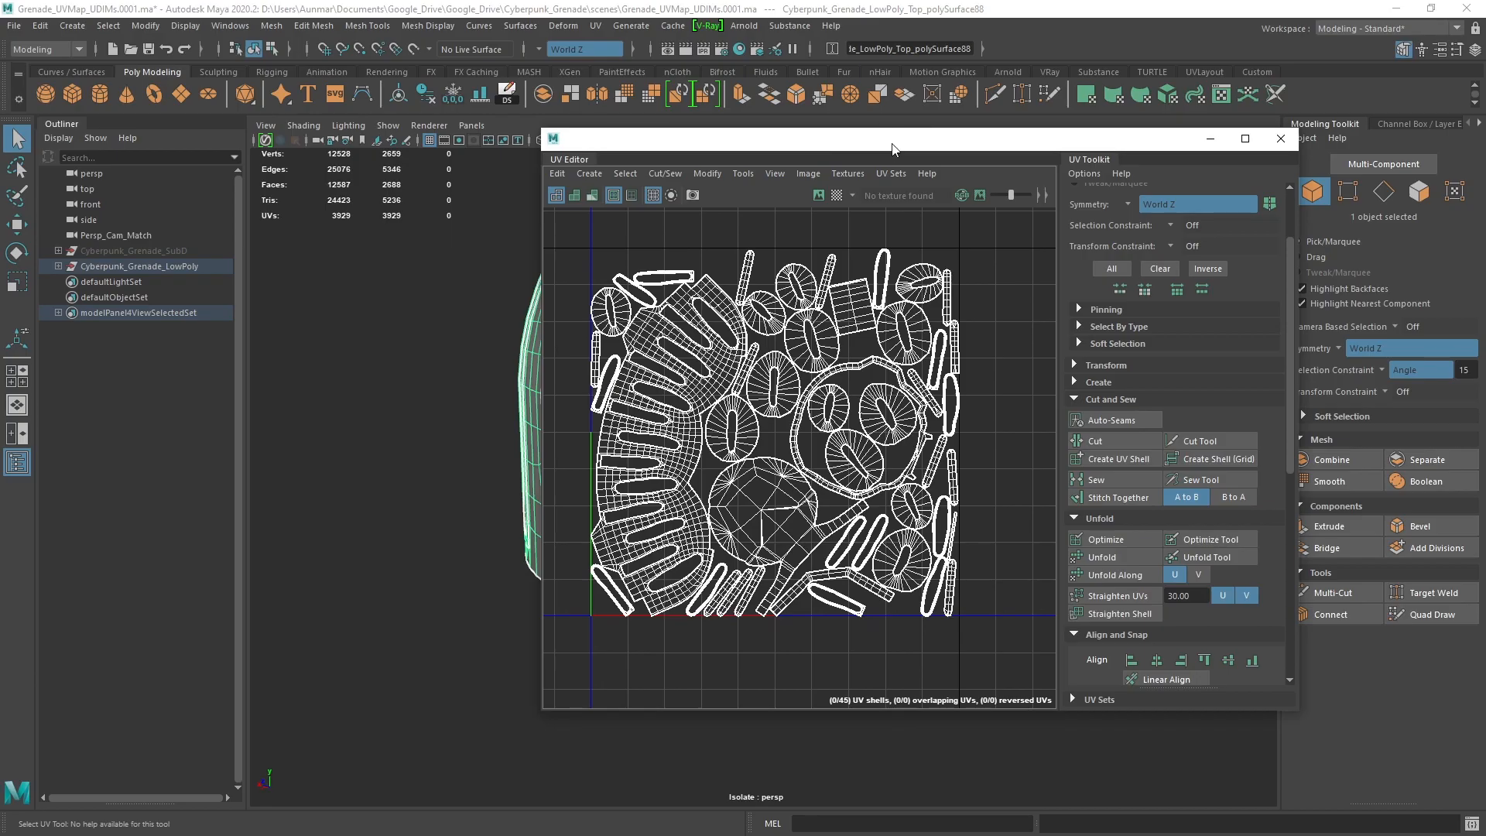
{"action": "left_click_drag", "start_coordinate": [918, 138], "coordinate": [1160, 140]}
{"action": "right_click_drag", "start_coordinate": [890, 340], "coordinate": [1072, 255]}
{"action": "left_click", "coordinate": [931, 409]}
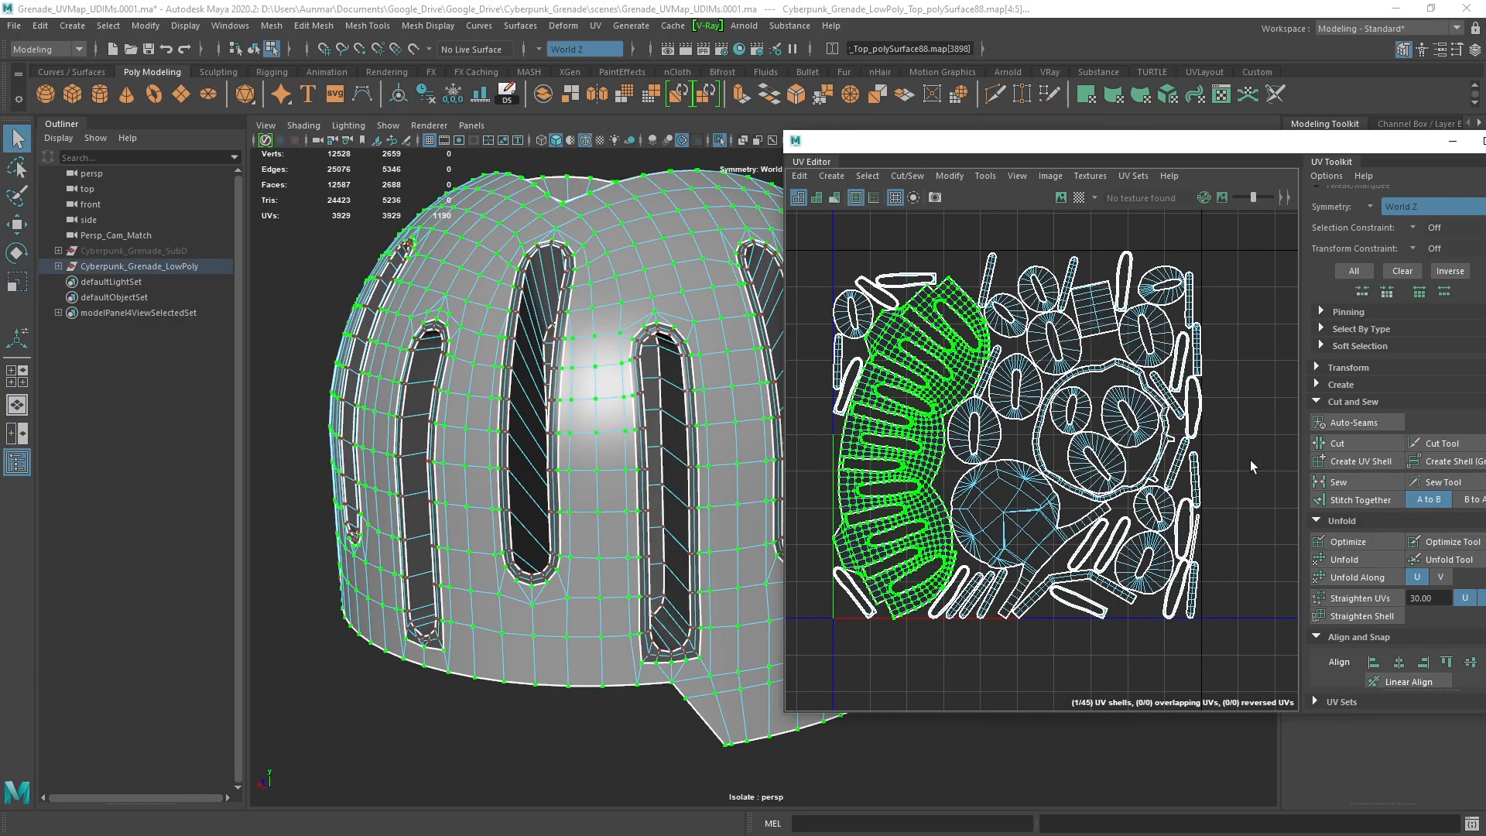
Turn symmetry off and rotate the large slotted dome shell until it lies horizontally as an arch
{"action": "left_click_drag", "start_coordinate": [1160, 141], "coordinate": [925, 147]}
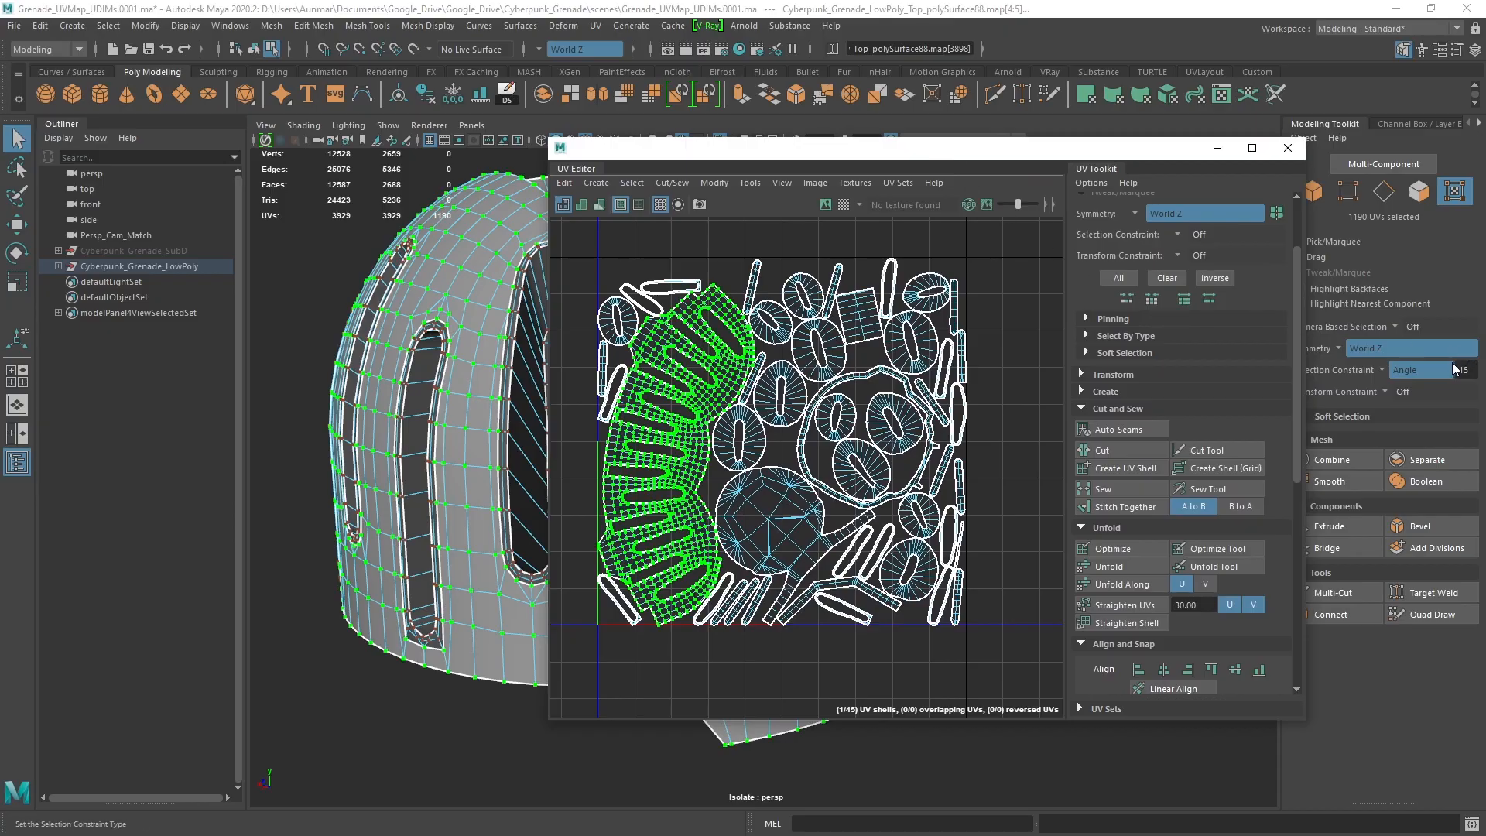
{"action": "left_click", "coordinate": [1342, 345]}
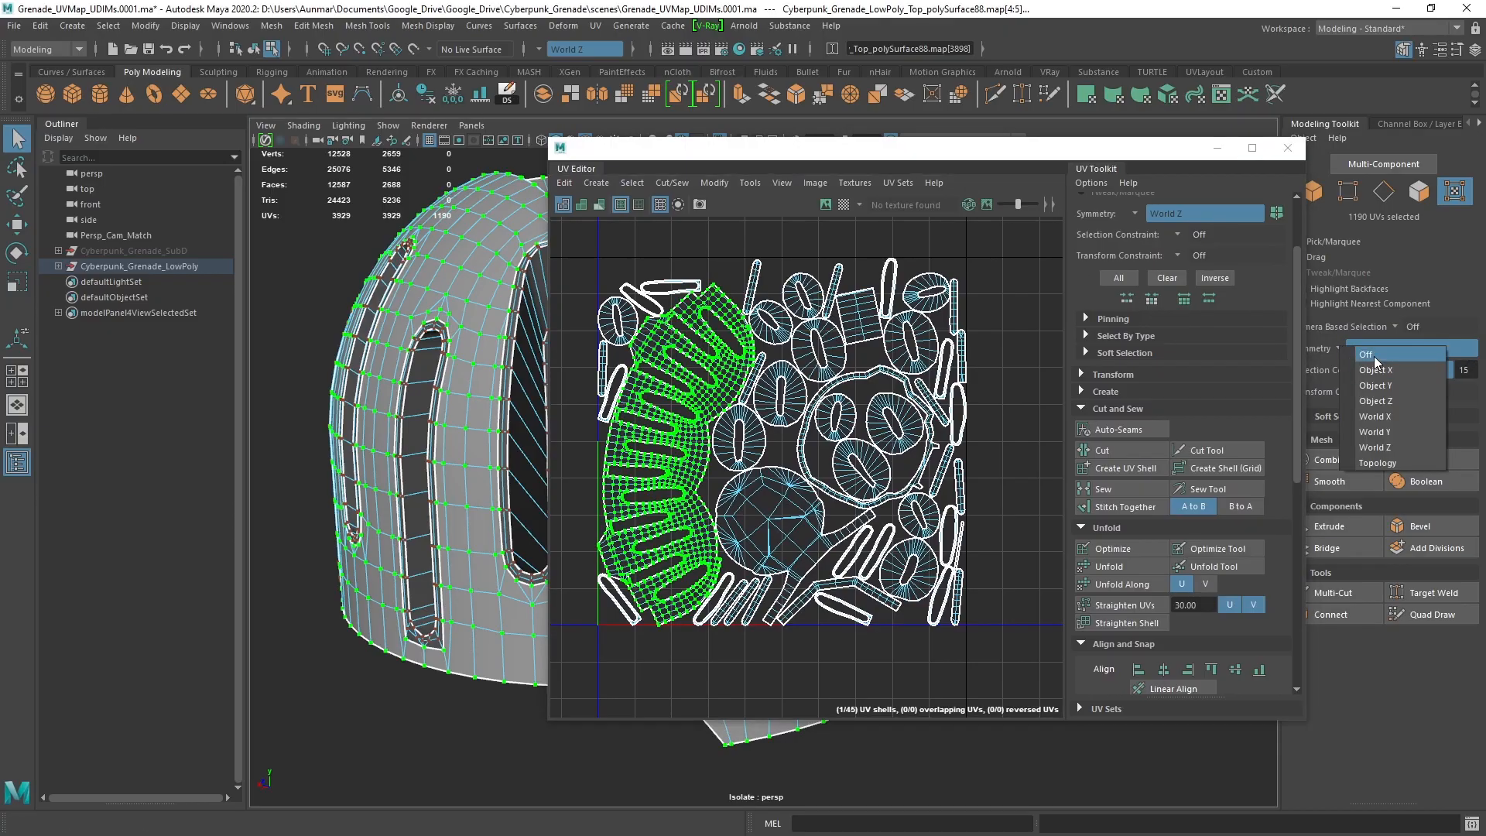
{"action": "left_click", "coordinate": [1376, 361]}
{"action": "scroll", "coordinate": [966, 312], "scroll_direction": "down", "scroll_amount": 2}
{"action": "key", "text": "e"}
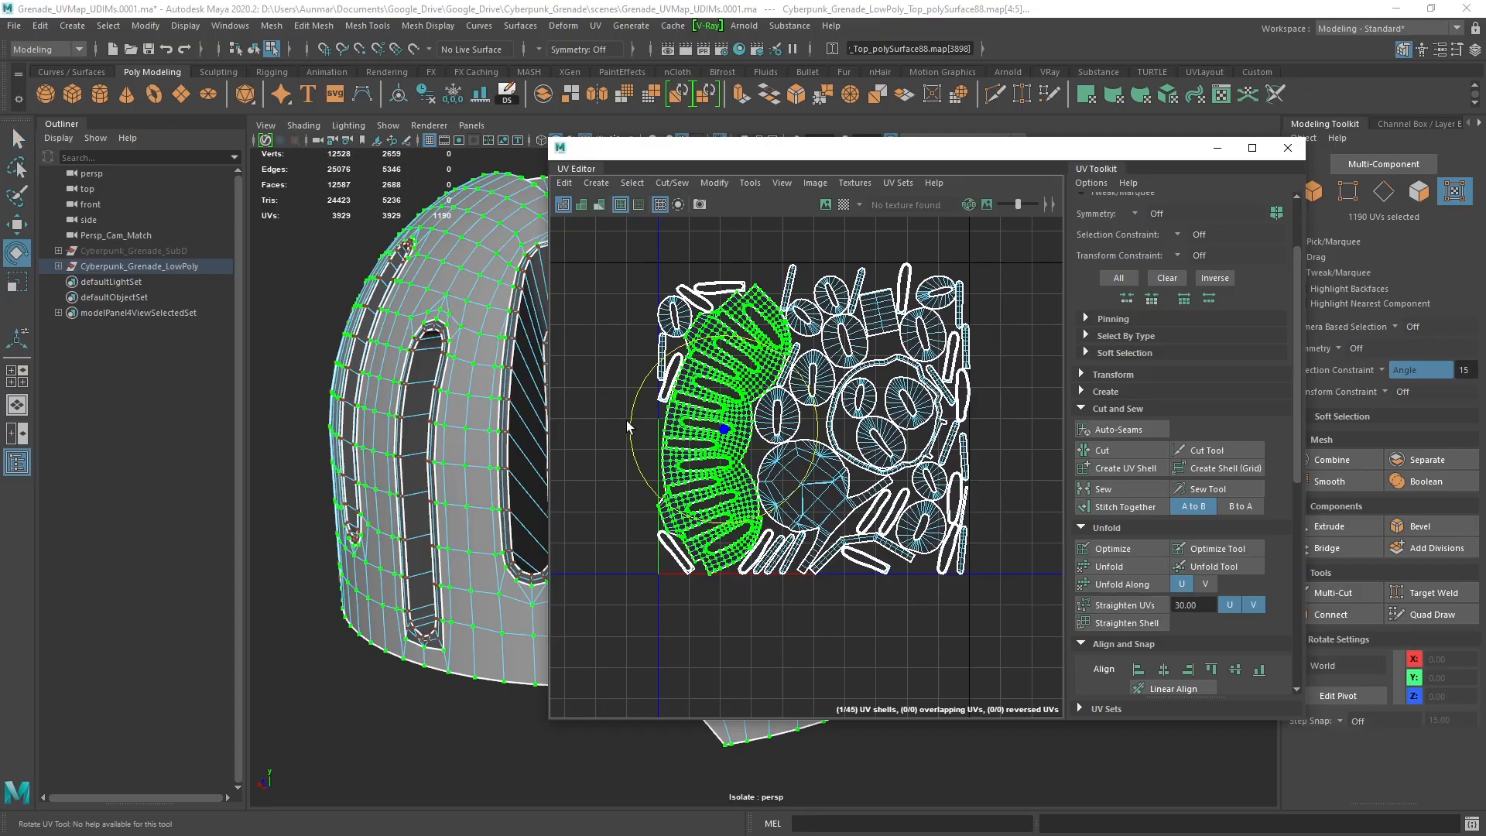
{"action": "left_click_drag", "start_coordinate": [816, 406], "coordinate": [682, 310]}
Select the edges above and below the dome shell's central slot and cut the shell into two halves along them
{"action": "scroll", "coordinate": [754, 479], "scroll_direction": "up", "scroll_amount": 2}
{"action": "scroll", "coordinate": [700, 348], "scroll_direction": "up", "scroll_amount": 2}
{"action": "middle_click_drag", "start_coordinate": [700, 348], "coordinate": [732, 361], "text": "alt"}
{"action": "right_click_drag", "start_coordinate": [733, 361], "coordinate": [733, 321]}
{"action": "key", "text": "q"}
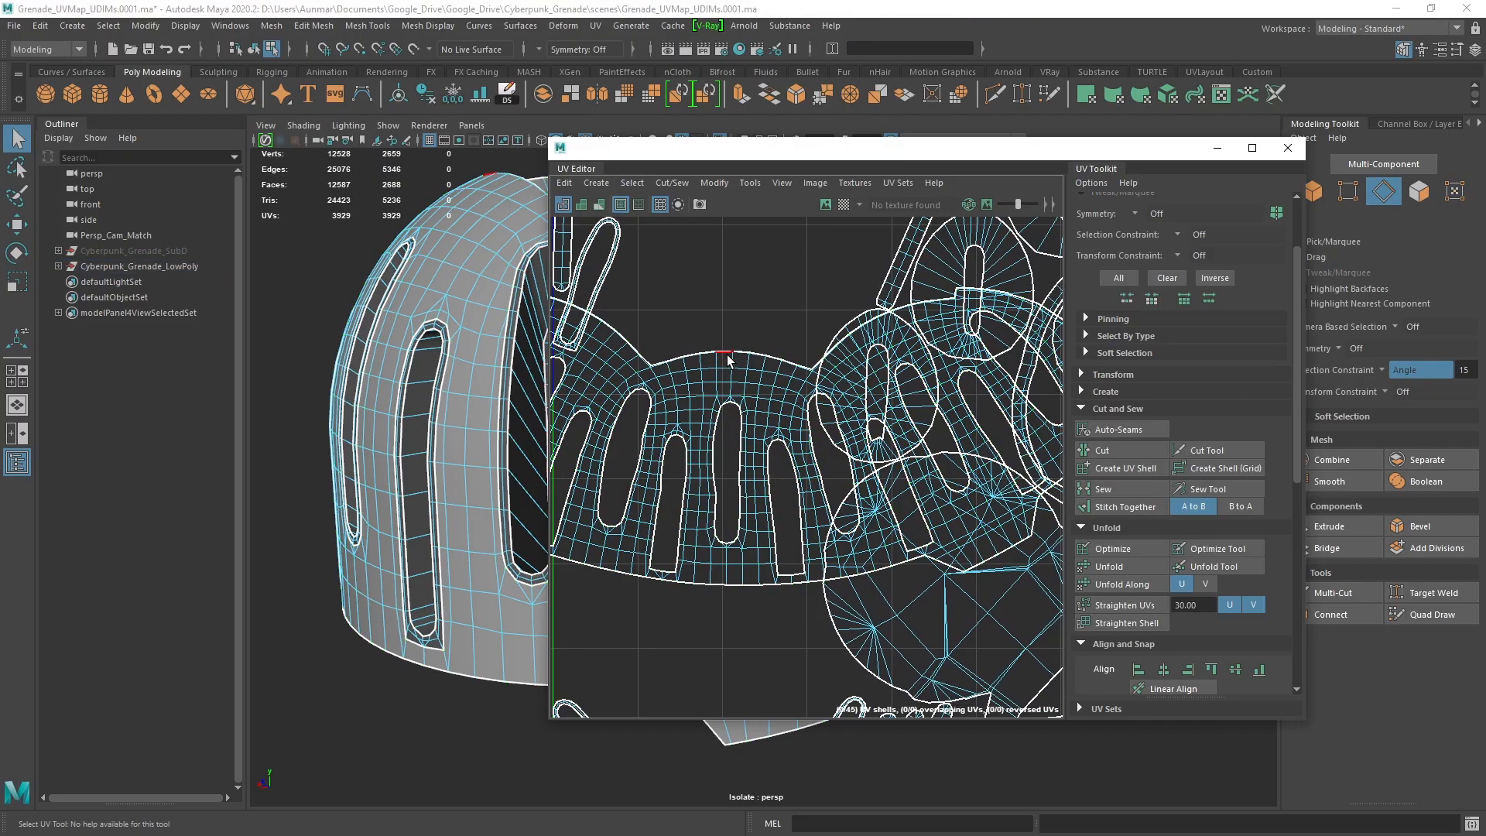
{"action": "left_click", "coordinate": [727, 359]}
{"action": "scroll", "coordinate": [732, 379], "scroll_direction": "up", "scroll_amount": 2}
{"action": "left_click", "coordinate": [730, 422], "text": "shift"}
{"action": "middle_click_drag", "start_coordinate": [768, 527], "coordinate": [783, 308], "text": "alt"}
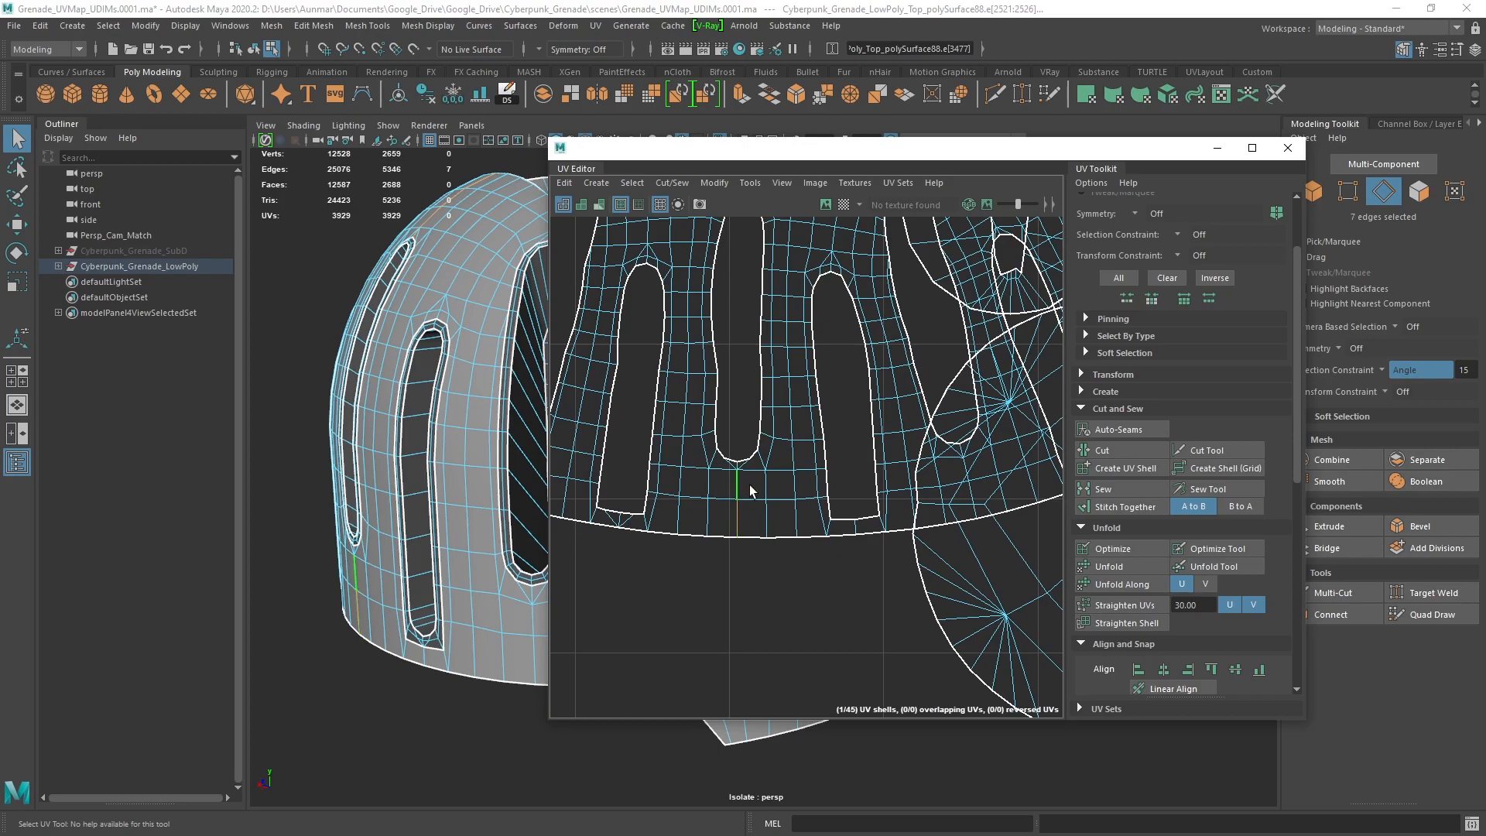
{"action": "scroll", "coordinate": [779, 461], "scroll_direction": "down", "scroll_amount": 3}
{"action": "left_click_drag", "start_coordinate": [907, 146], "coordinate": [1131, 130]}
{"action": "left_click_drag", "start_coordinate": [523, 340], "coordinate": [611, 430], "text": "alt"}
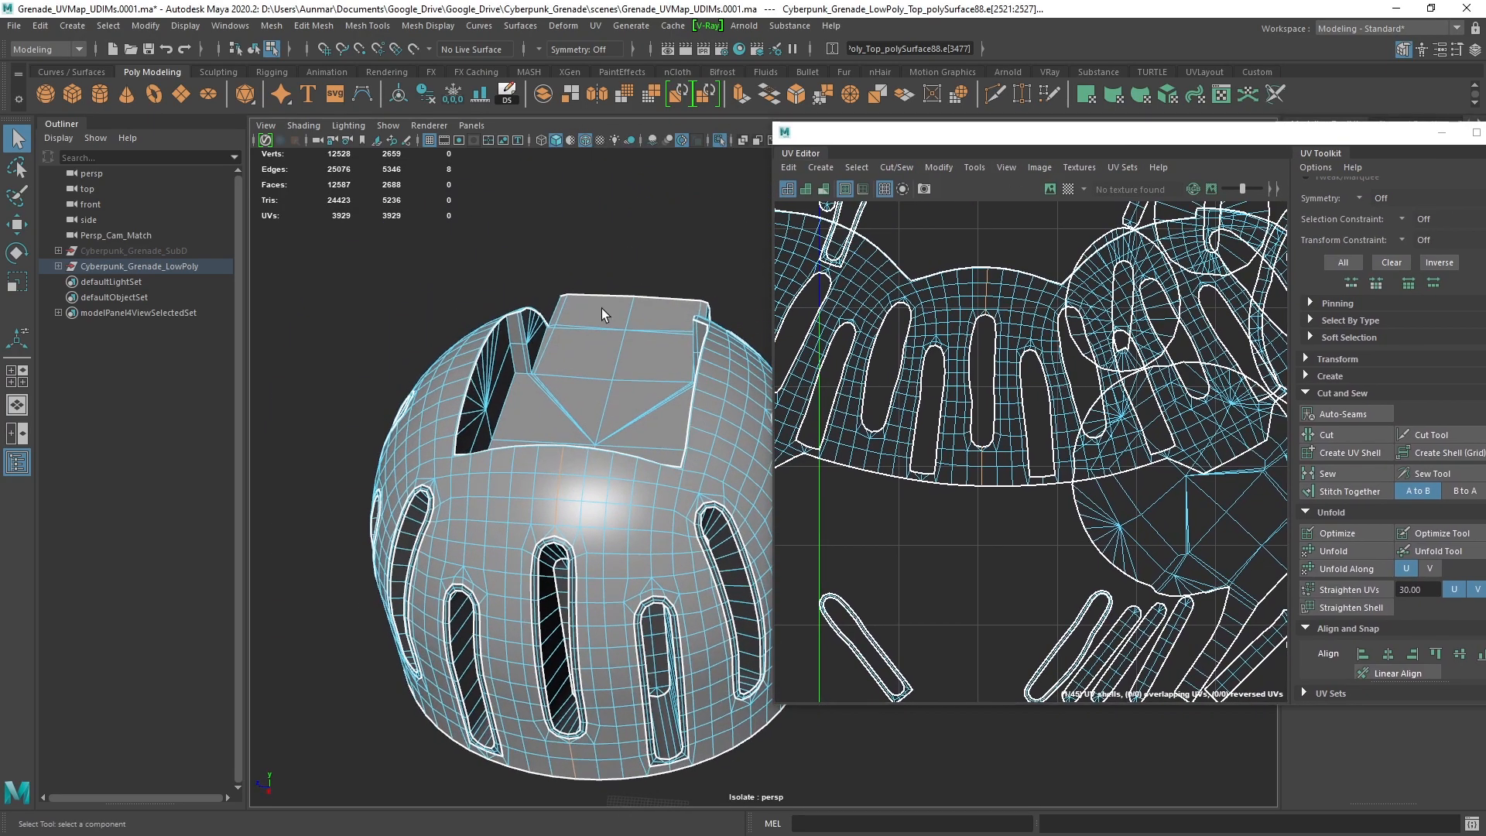
{"action": "right_click_drag", "start_coordinate": [1190, 335], "coordinate": [1090, 310], "text": "alt"}
{"action": "right_click", "coordinate": [1019, 254], "text": "shift"}
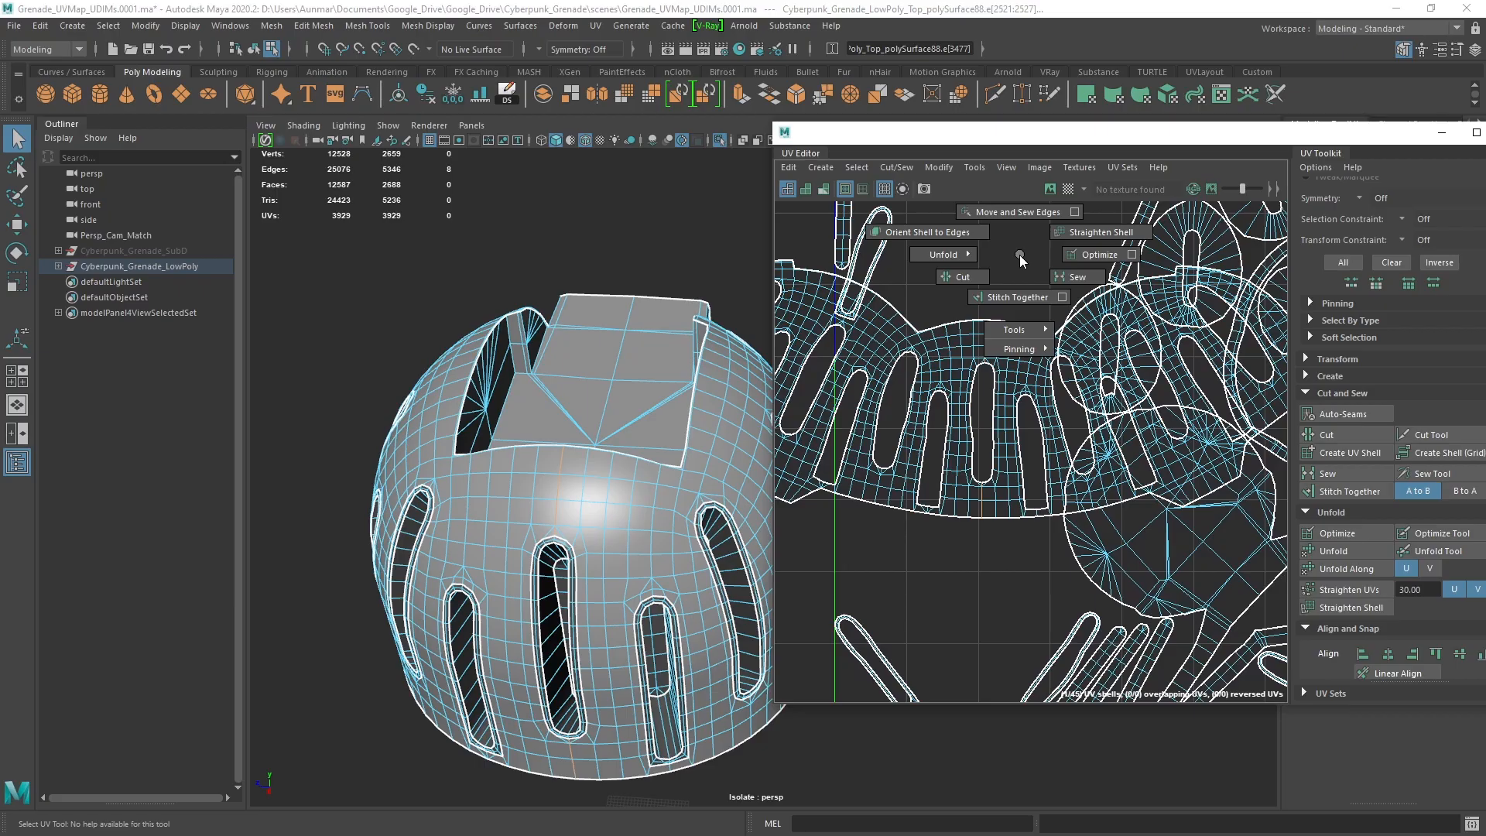
{"action": "right_click_drag", "start_coordinate": [1019, 253], "coordinate": [988, 275], "text": "shift"}
Select both halves of the slotted dome shell and unfold them
{"action": "double_click", "coordinate": [1022, 338]}
{"action": "double_click", "coordinate": [883, 343], "text": "shift"}
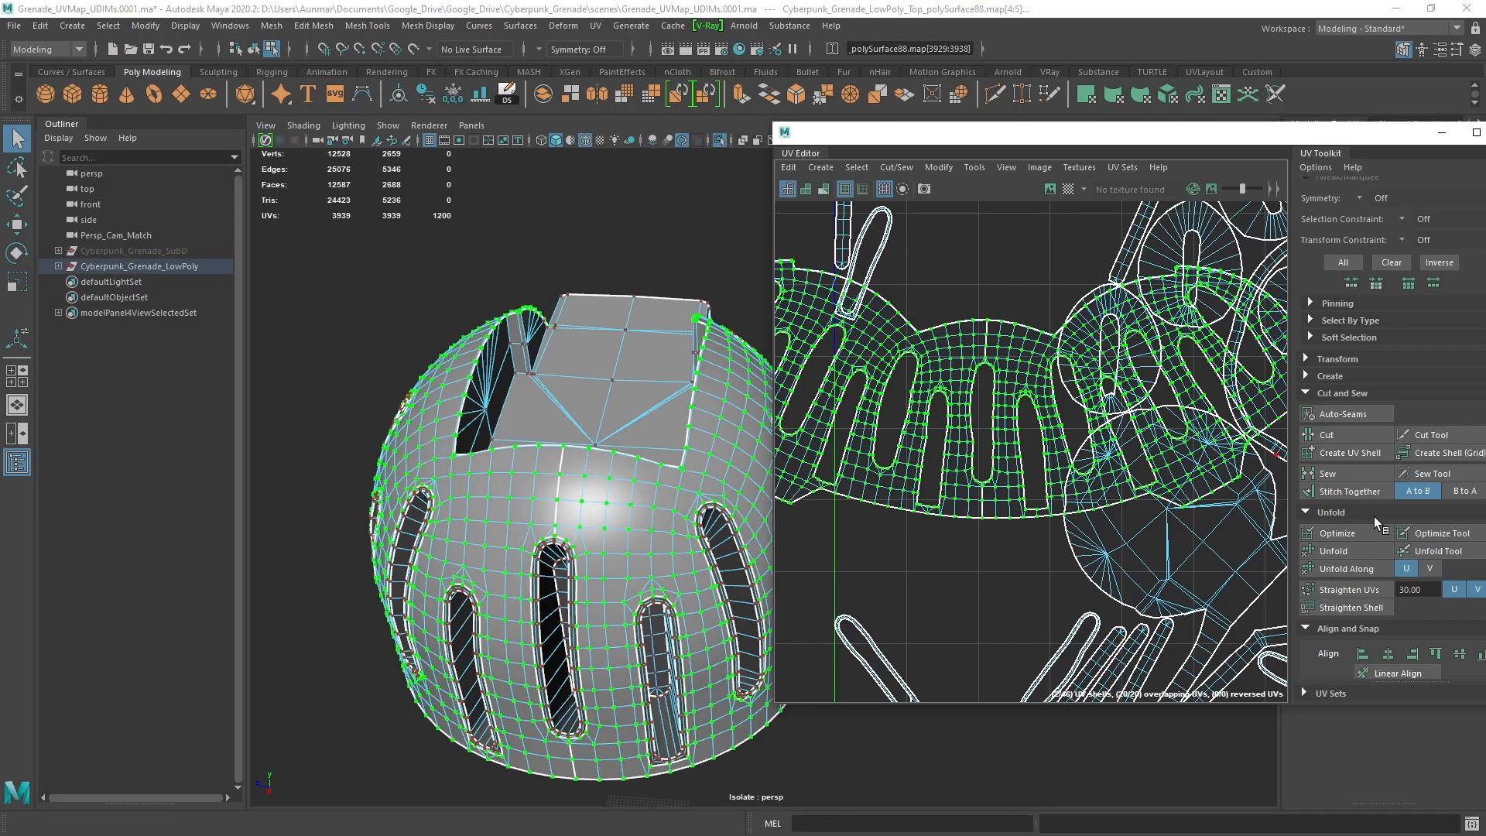
{"action": "left_click", "coordinate": [1349, 552]}
{"action": "scroll", "coordinate": [981, 417], "scroll_direction": "down", "scroll_amount": 3}
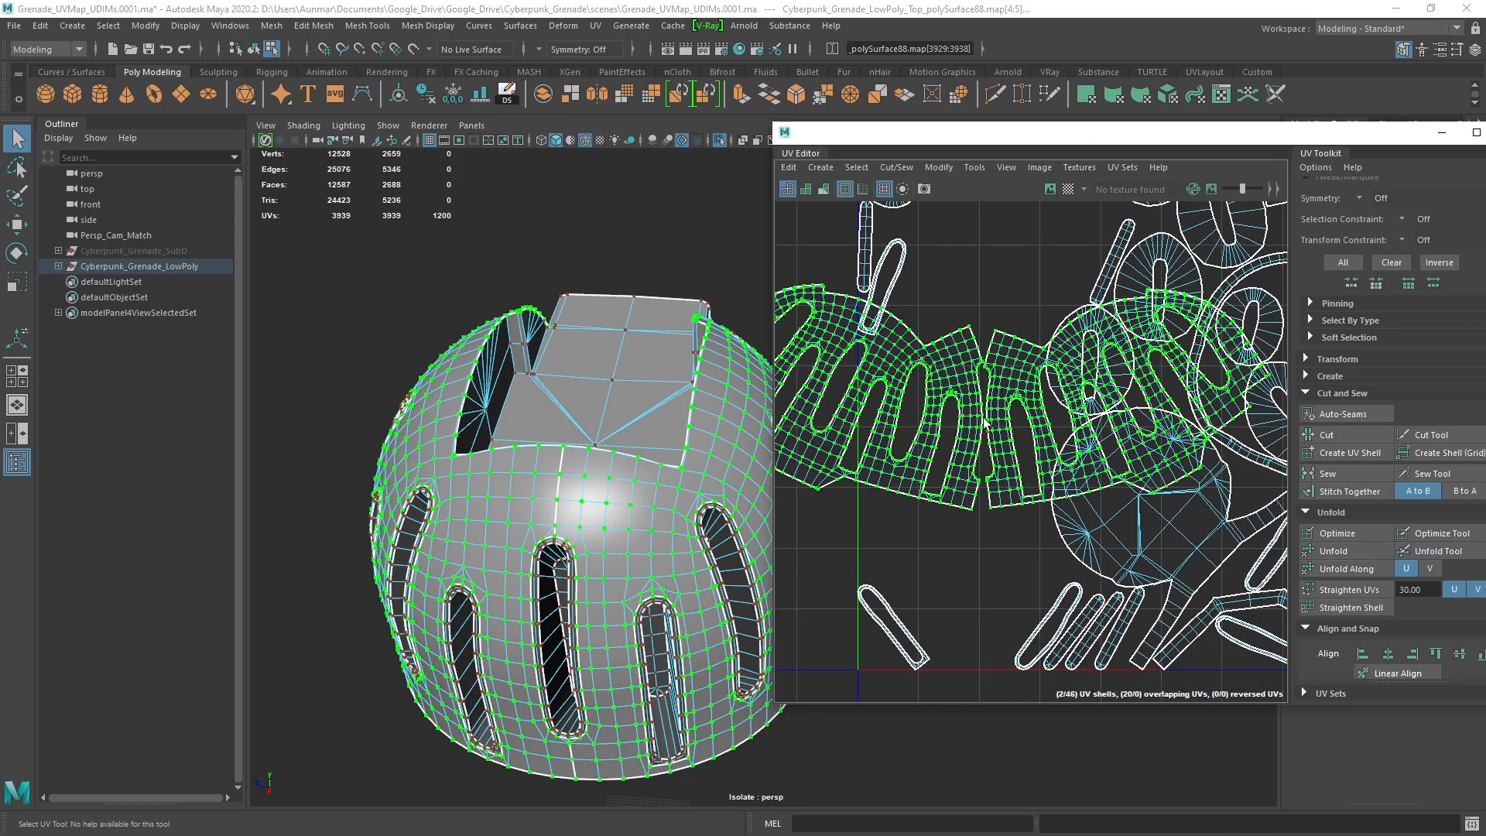
{"action": "scroll", "coordinate": [1010, 410], "scroll_direction": "up", "scroll_amount": 2}
{"action": "scroll", "coordinate": [1001, 379], "scroll_direction": "down", "scroll_amount": 2}
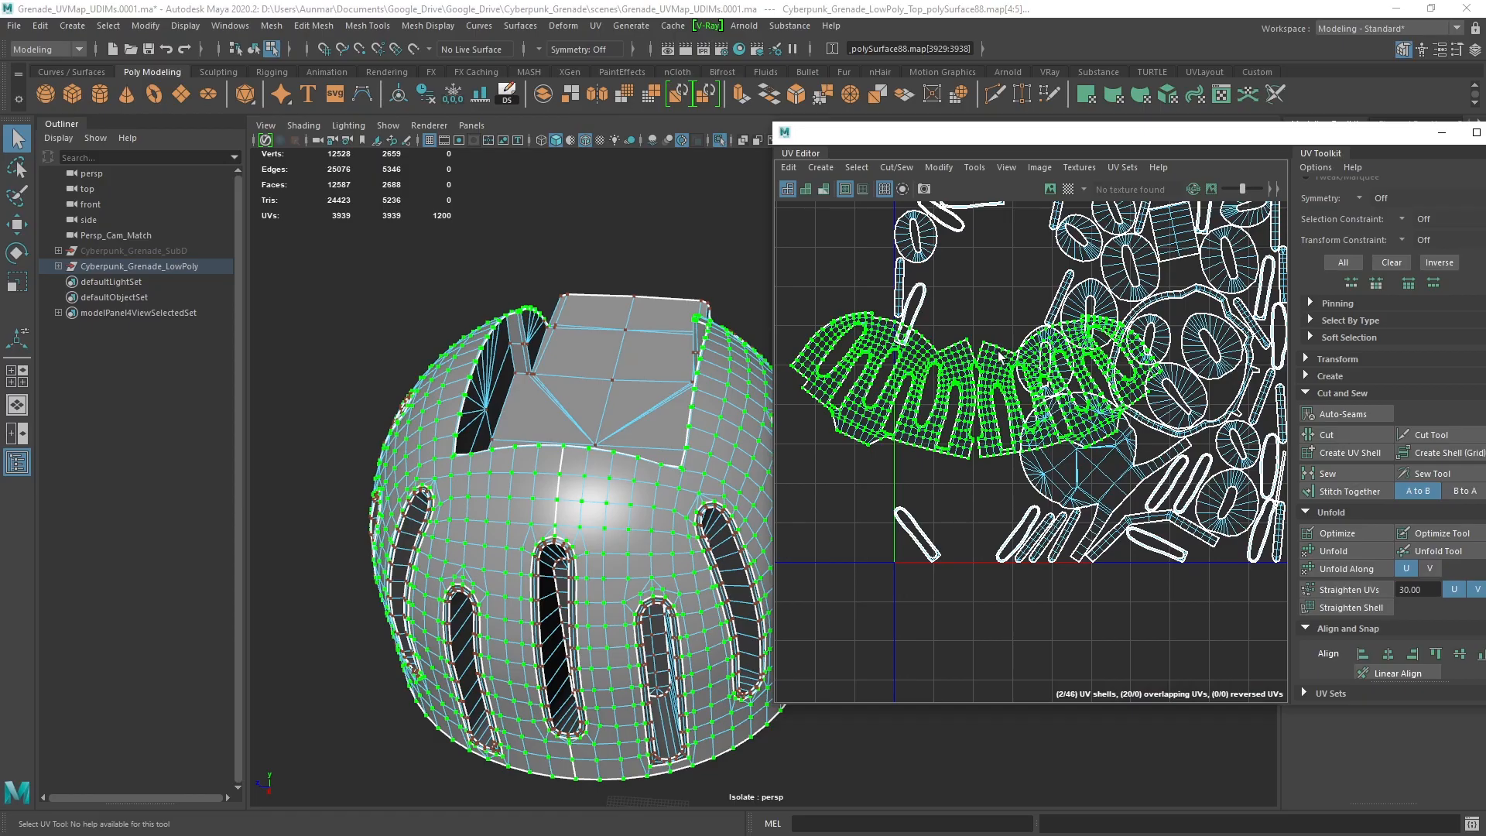
Move one unfolded half of the dome shell up clear of the other half and rotate it level
{"action": "left_click", "coordinate": [1001, 355]}
{"action": "key", "text": "w"}
{"action": "left_click_drag", "start_coordinate": [1066, 395], "coordinate": [963, 265]}
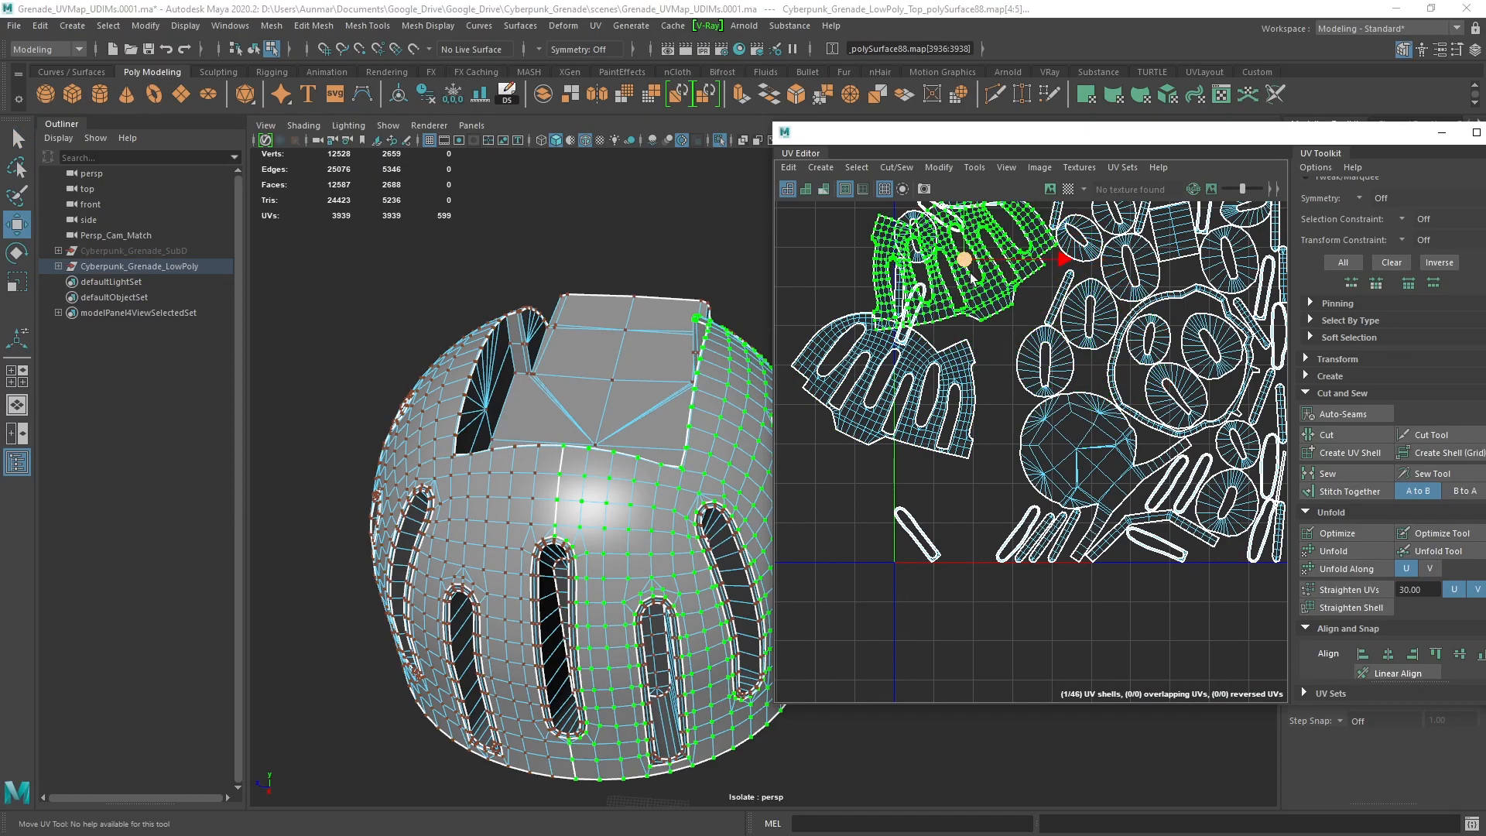
{"action": "middle_click_drag", "start_coordinate": [972, 280], "coordinate": [982, 433], "text": "alt"}
{"action": "key", "text": "e"}
{"action": "left_click_drag", "start_coordinate": [979, 358], "coordinate": [1014, 369]}
Rotate the other half of the dome shell level and place it below the first half
{"action": "double_click", "coordinate": [850, 525]}
{"action": "left_click_drag", "start_coordinate": [948, 514], "coordinate": [929, 485]}
{"action": "key", "text": "w"}
{"action": "left_click_drag", "start_coordinate": [919, 545], "coordinate": [1009, 612]}
{"action": "middle_click_drag", "start_coordinate": [978, 479], "coordinate": [916, 387], "text": "alt"}
{"action": "left_click_drag", "start_coordinate": [895, 536], "coordinate": [840, 535]}
{"action": "middle_click_drag", "start_coordinate": [839, 536], "coordinate": [877, 568], "text": "alt"}
Rotate the slanted slot rim shells beside and below the dome halves so they stand upright
{"action": "left_click", "coordinate": [870, 418]}
{"action": "key", "text": "e"}
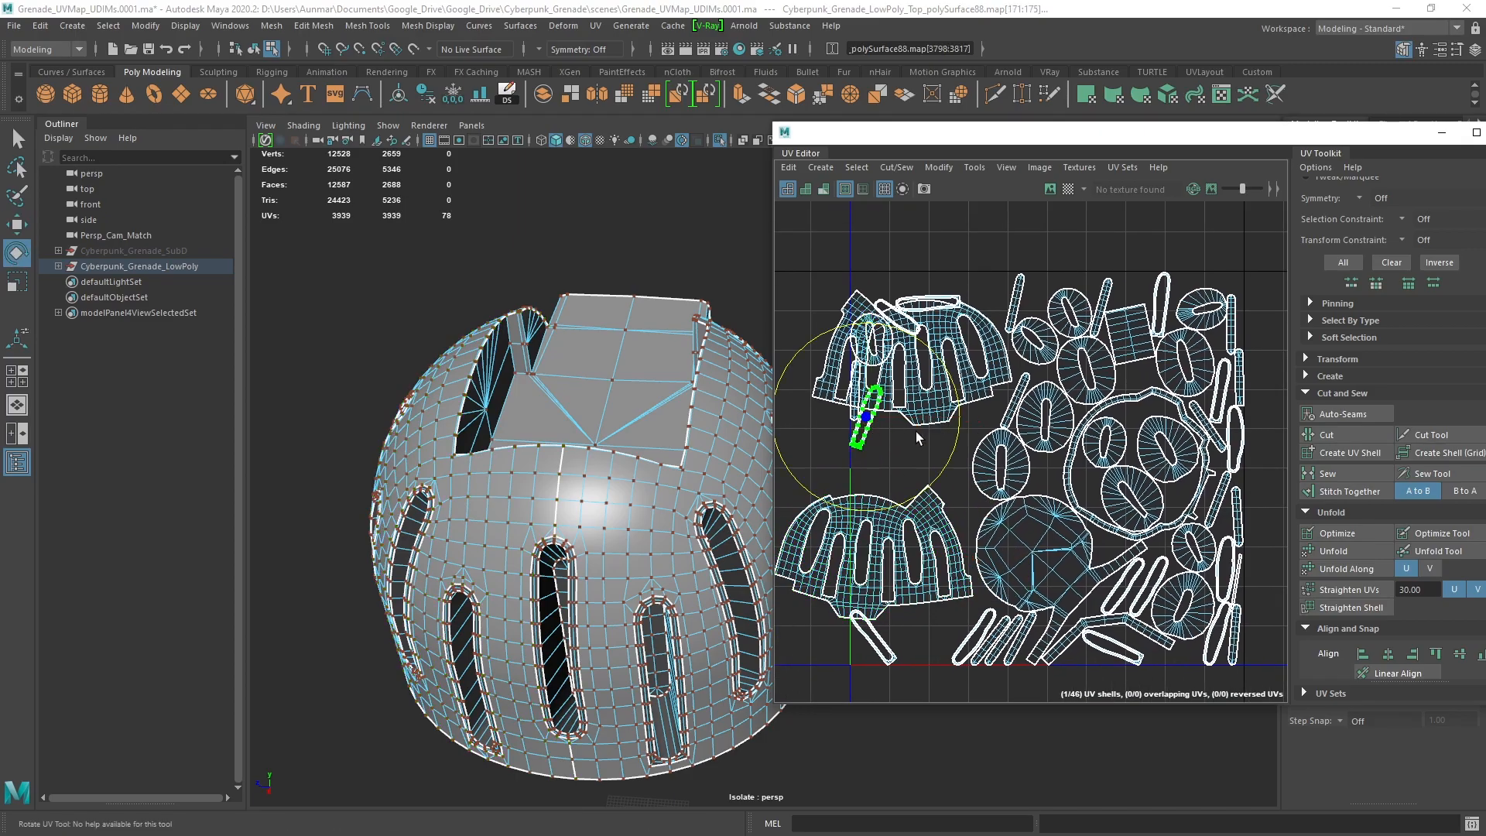
{"action": "left_click_drag", "start_coordinate": [952, 439], "coordinate": [955, 410]}
{"action": "middle_click_drag", "start_coordinate": [858, 639], "coordinate": [916, 505], "text": "alt"}
{"action": "scroll", "coordinate": [916, 505], "scroll_direction": "up", "scroll_amount": 3}
{"action": "left_click", "coordinate": [954, 505]}
{"action": "double_click", "coordinate": [955, 510]}
{"action": "left_click_drag", "start_coordinate": [1017, 563], "coordinate": [958, 607]}
{"action": "double_click", "coordinate": [1086, 499]}
{"action": "left_click_drag", "start_coordinate": [1145, 577], "coordinate": [1184, 510]}
Rotate the three slanted narrow strip shells along the lower edge of the UV tile upright
{"action": "middle_click_drag", "start_coordinate": [1184, 509], "coordinate": [1032, 496], "text": "alt"}
{"action": "scroll", "coordinate": [1032, 495], "scroll_direction": "up", "scroll_amount": 3}
{"action": "double_click", "coordinate": [945, 452]}
{"action": "left_click_drag", "start_coordinate": [986, 491], "coordinate": [968, 419]}
{"action": "double_click", "coordinate": [985, 461]}
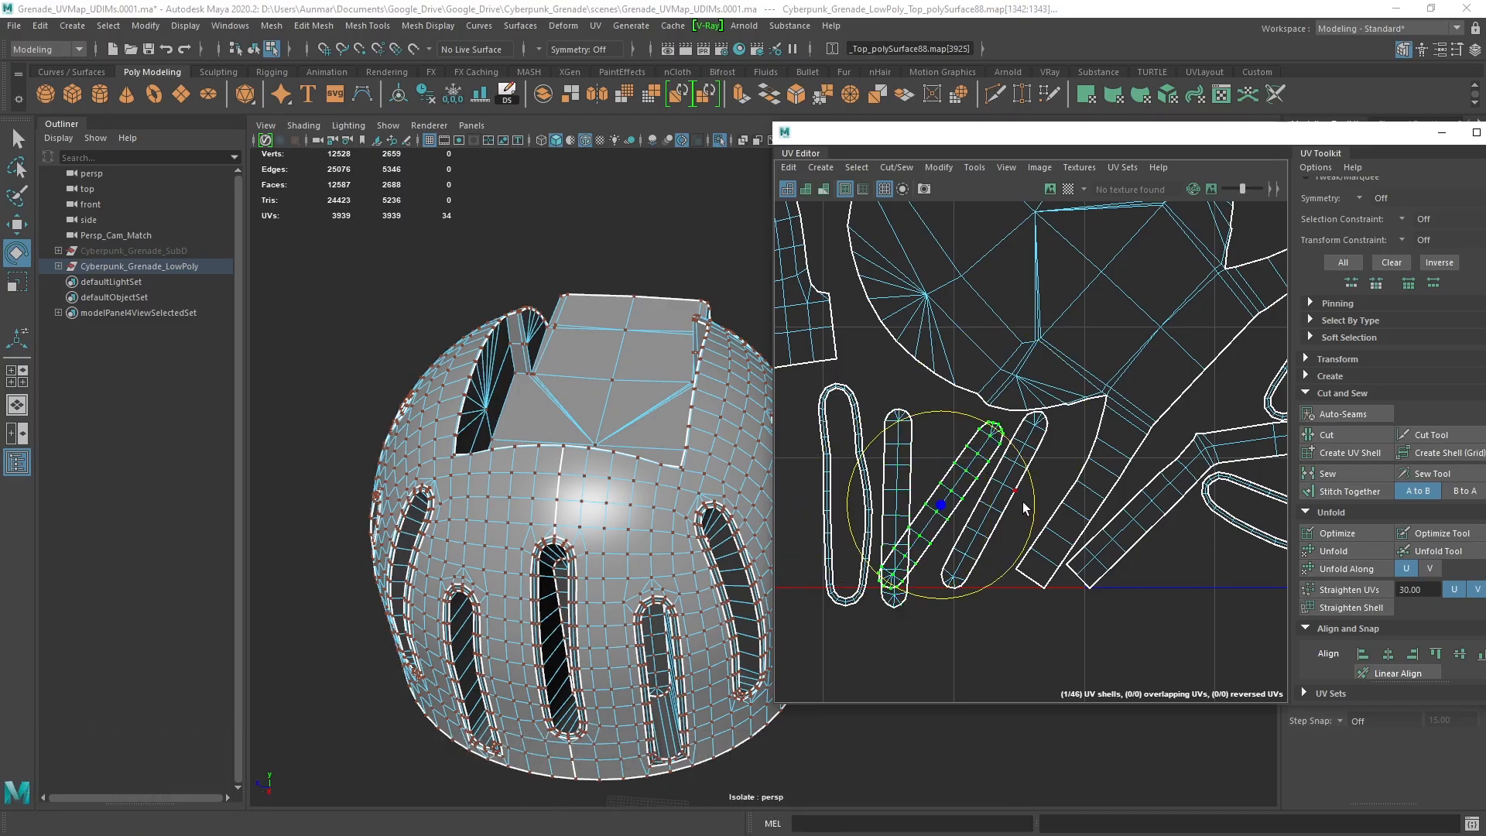
{"action": "left_click_drag", "start_coordinate": [1036, 508], "coordinate": [1038, 421]}
{"action": "double_click", "coordinate": [1041, 428]}
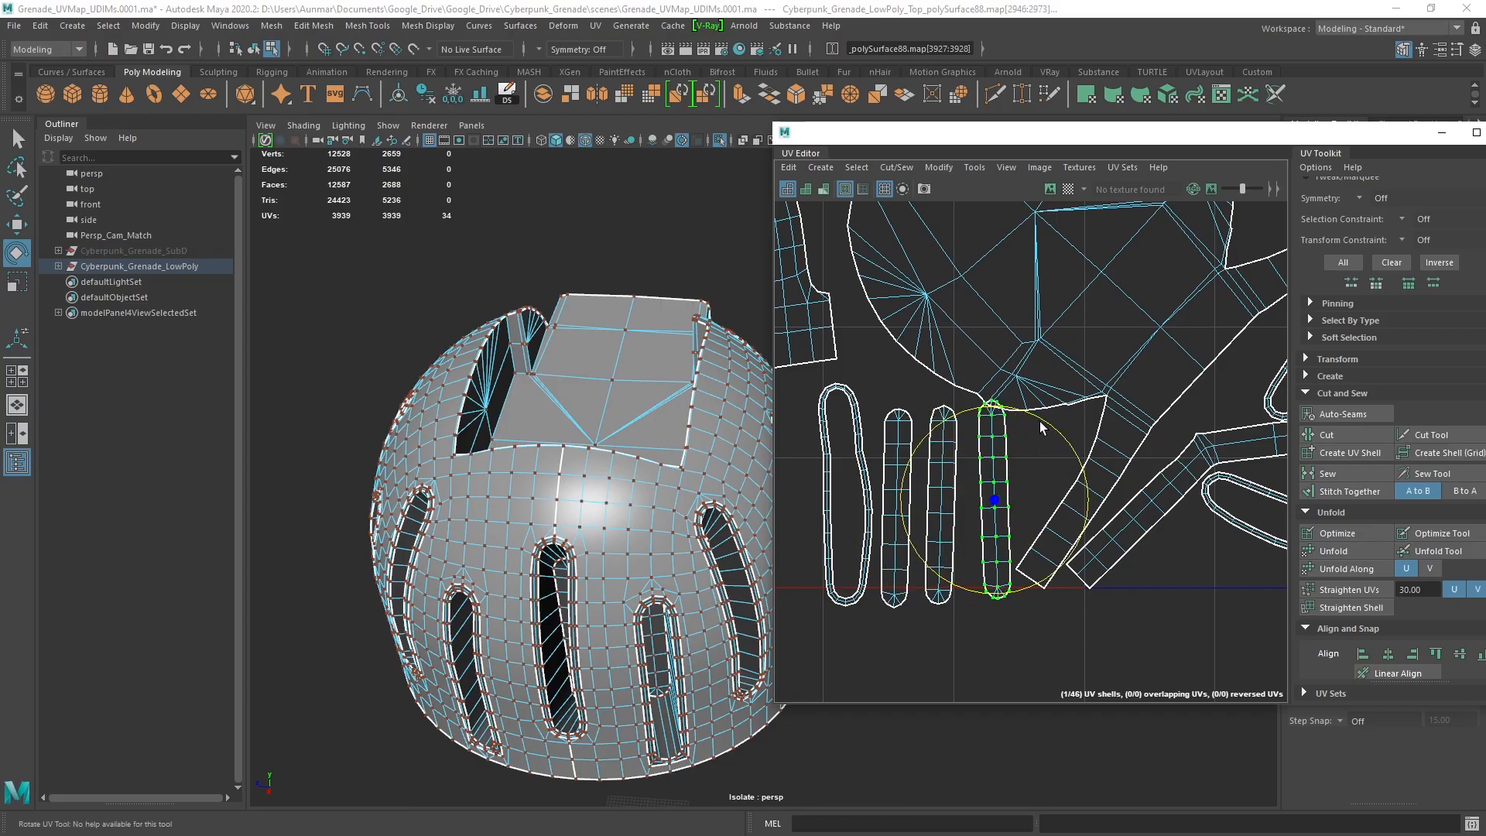
Rotate the large round cap shell square to the grid and straighten the slanted shell beside it
{"action": "scroll", "coordinate": [1038, 421], "scroll_direction": "down", "scroll_amount": 3}
{"action": "double_click", "coordinate": [1047, 329]}
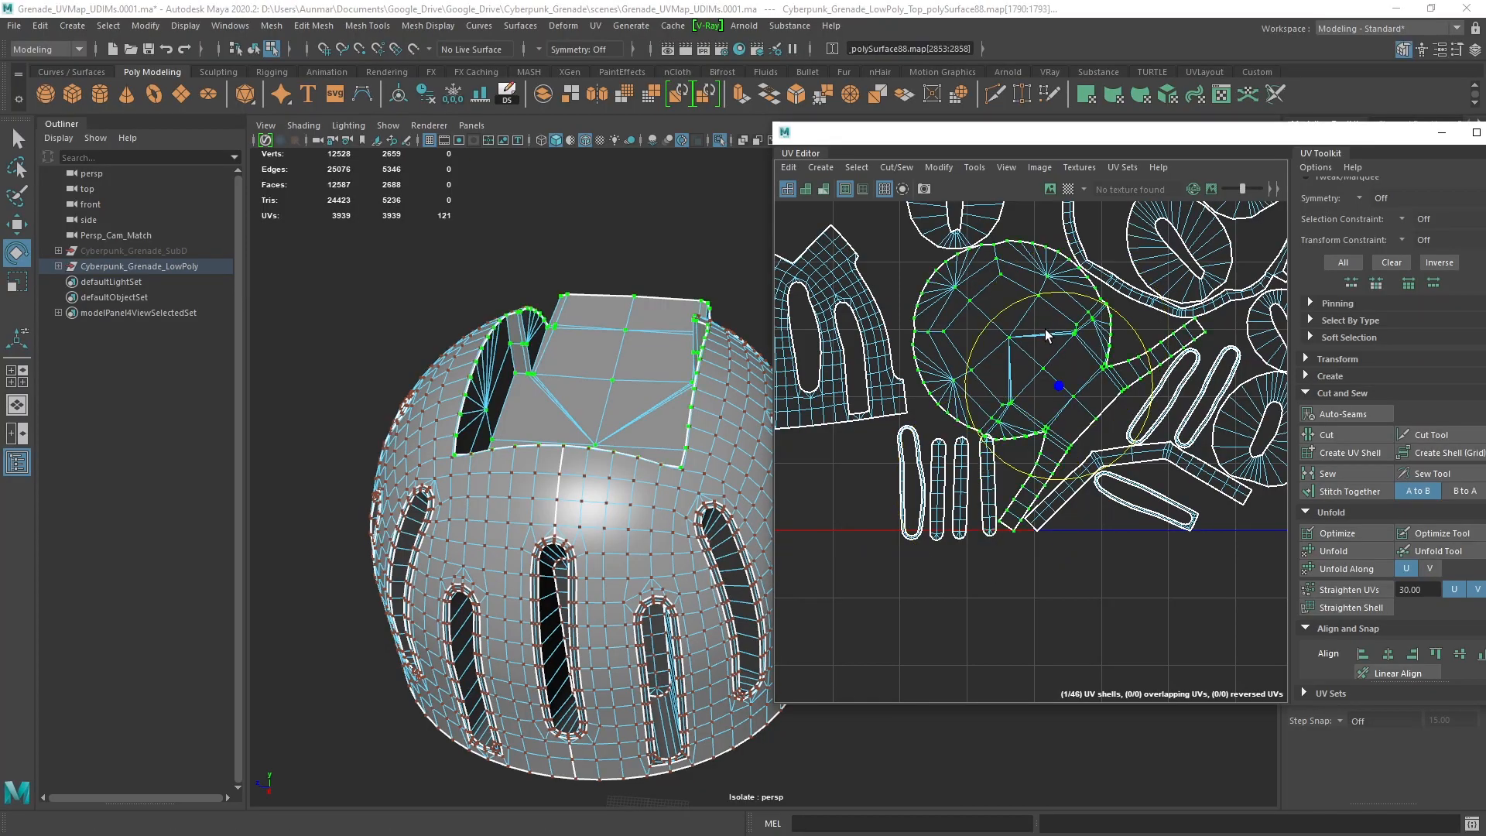
{"action": "middle_click_drag", "start_coordinate": [1045, 328], "coordinate": [1020, 355], "text": "alt"}
{"action": "left_click_drag", "start_coordinate": [1111, 358], "coordinate": [1106, 428]}
{"action": "scroll", "coordinate": [1127, 438], "scroll_direction": "up", "scroll_amount": 3}
{"action": "middle_click_drag", "start_coordinate": [1125, 433], "coordinate": [943, 437], "text": "alt"}
{"action": "double_click", "coordinate": [959, 581]}
{"action": "scroll", "coordinate": [1053, 528], "scroll_direction": "down", "scroll_amount": 3}
{"action": "left_click_drag", "start_coordinate": [1082, 525], "coordinate": [1054, 614]}
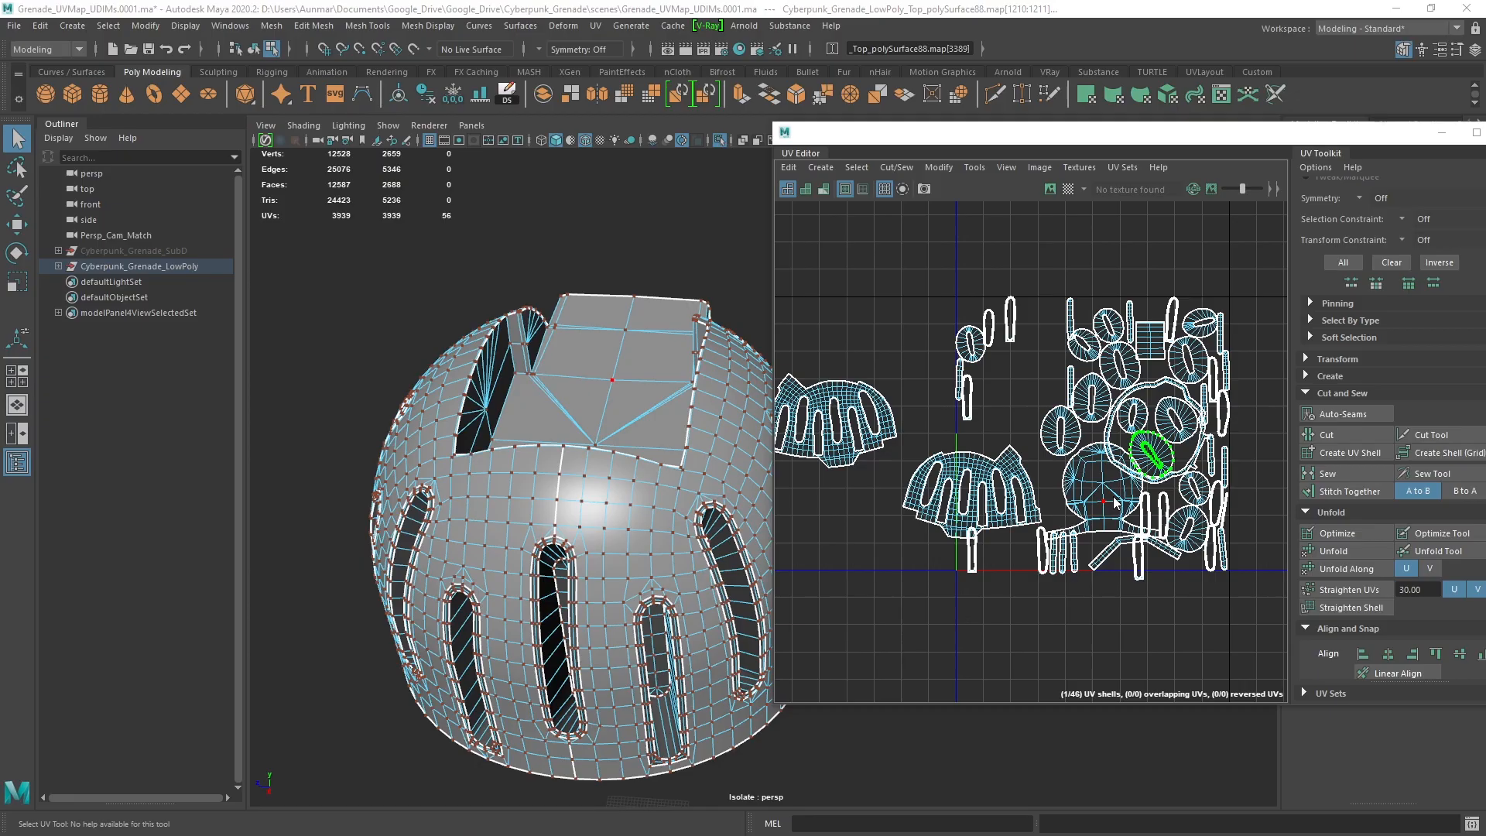
Select a wall edge at the lower inner end of a slot and set the selection constraint to Off
{"action": "scroll", "coordinate": [1115, 502], "scroll_direction": "up", "scroll_amount": 8}
{"action": "right_click", "coordinate": [1032, 348]}
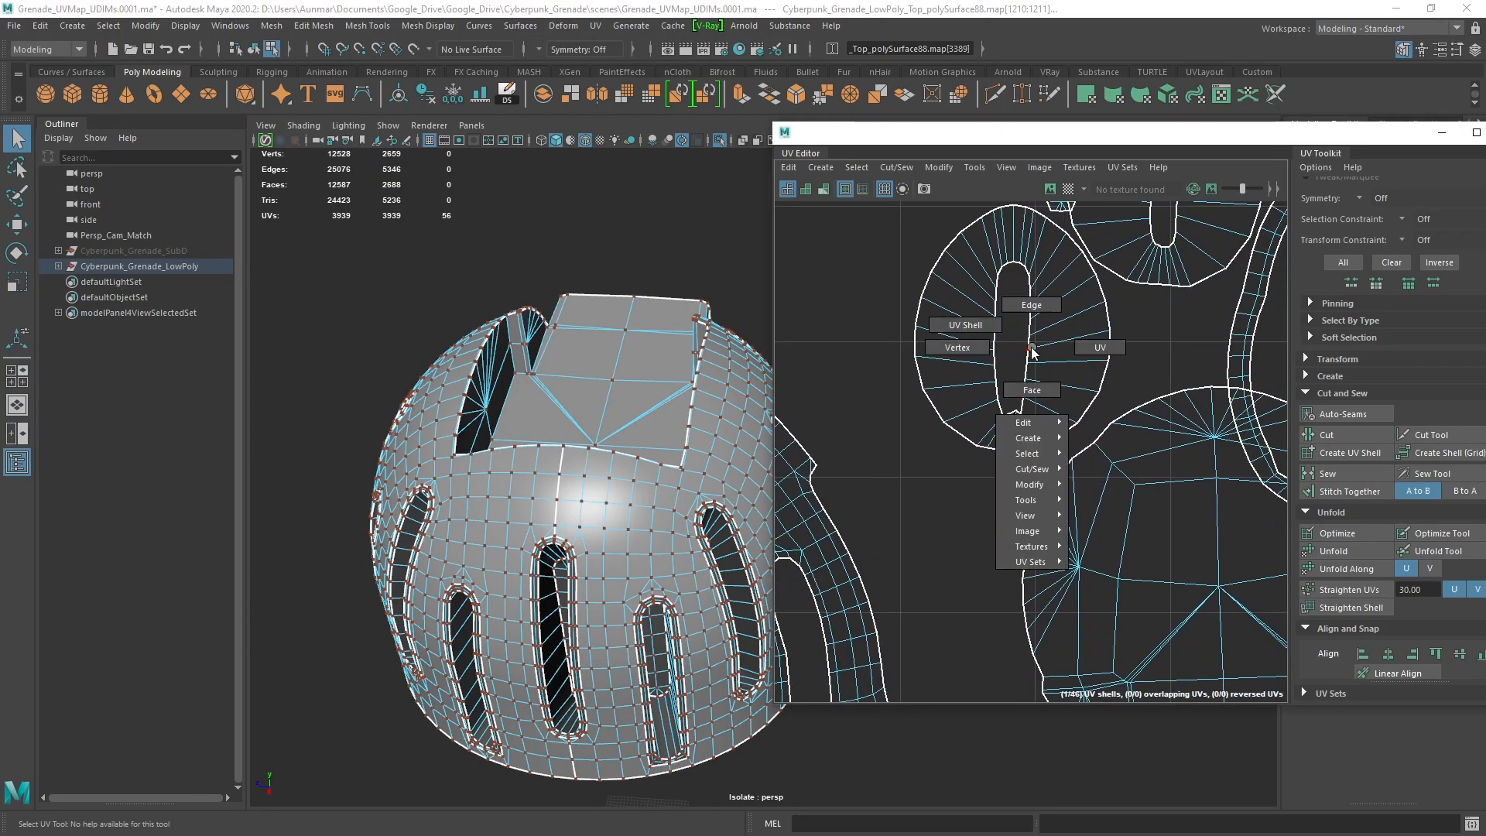
{"action": "left_click", "coordinate": [1031, 305]}
{"action": "left_click_drag", "start_coordinate": [671, 539], "coordinate": [612, 648], "text": "alt"}
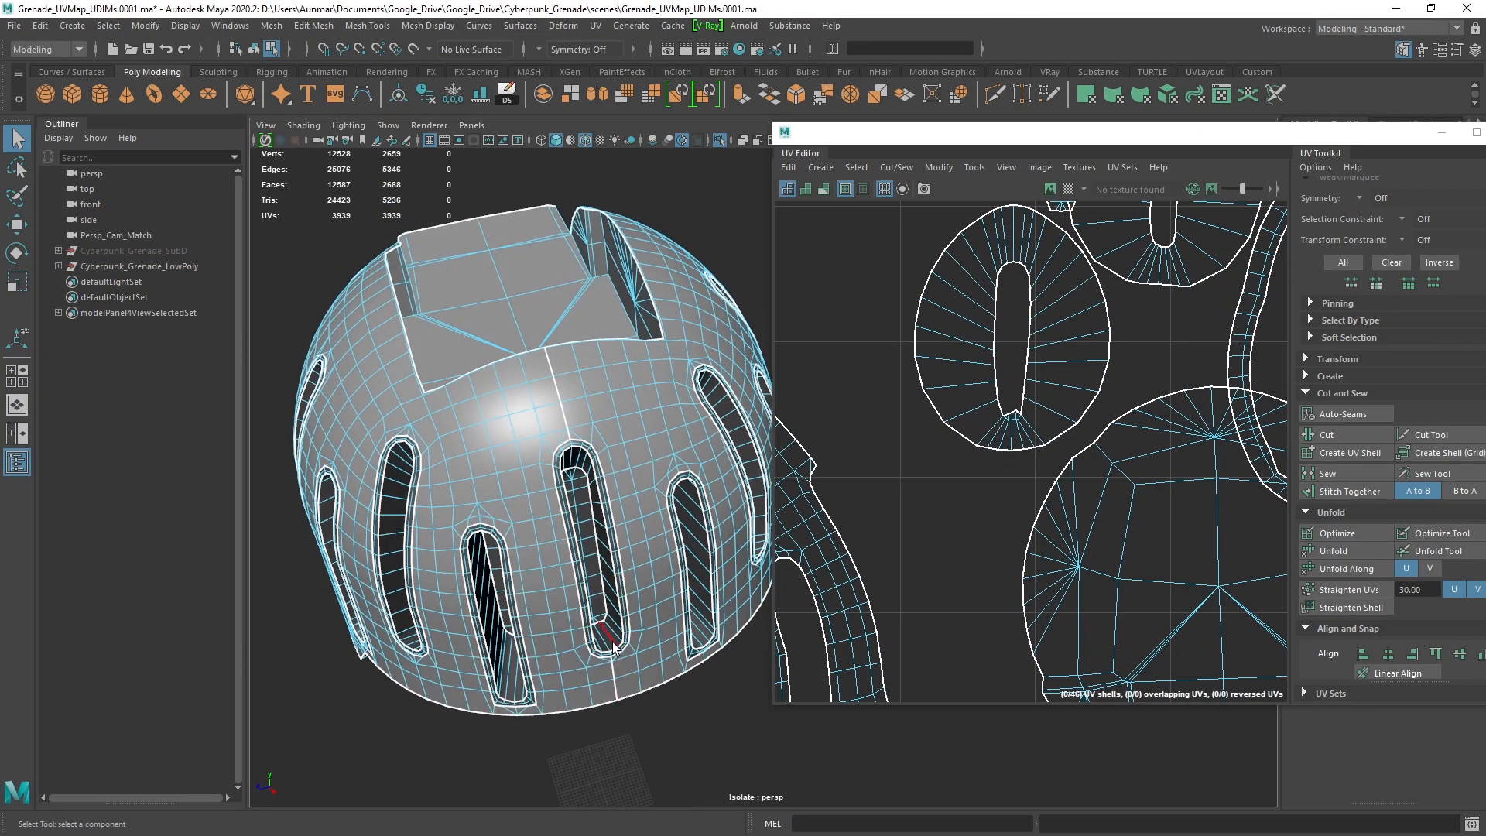
{"action": "left_click", "coordinate": [605, 642]}
{"action": "scroll", "coordinate": [1119, 422], "scroll_direction": "down", "scroll_amount": 6}
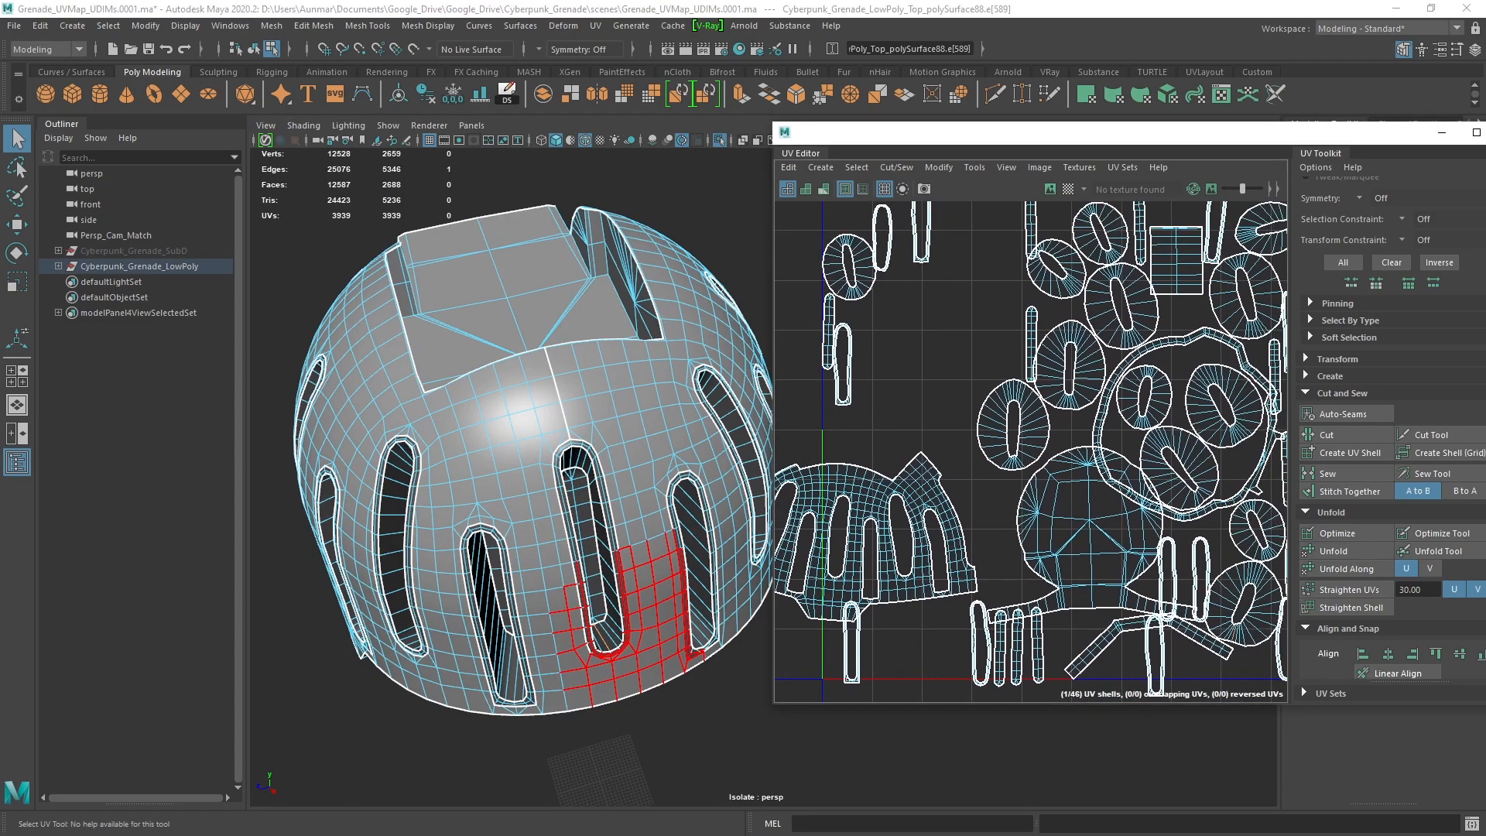
{"action": "left_click_drag", "start_coordinate": [1333, 133], "coordinate": [983, 139]}
{"action": "left_click", "coordinate": [1380, 370]}
{"action": "left_click", "coordinate": [1378, 378]}
{"action": "left_click_drag", "start_coordinate": [850, 140], "coordinate": [1092, 175]}
Select a wall edge at the lower inner end of each slot around the dome and cut the ring-shaped wall shells open there
{"action": "left_click_drag", "start_coordinate": [571, 534], "coordinate": [553, 532], "text": "alt"}
{"action": "middle_click_drag", "start_coordinate": [553, 533], "coordinate": [531, 487], "text": "alt"}
{"action": "middle_click_drag", "start_coordinate": [1000, 296], "coordinate": [964, 418], "text": "alt"}
{"action": "scroll", "coordinate": [964, 418], "scroll_direction": "up", "scroll_amount": 5}
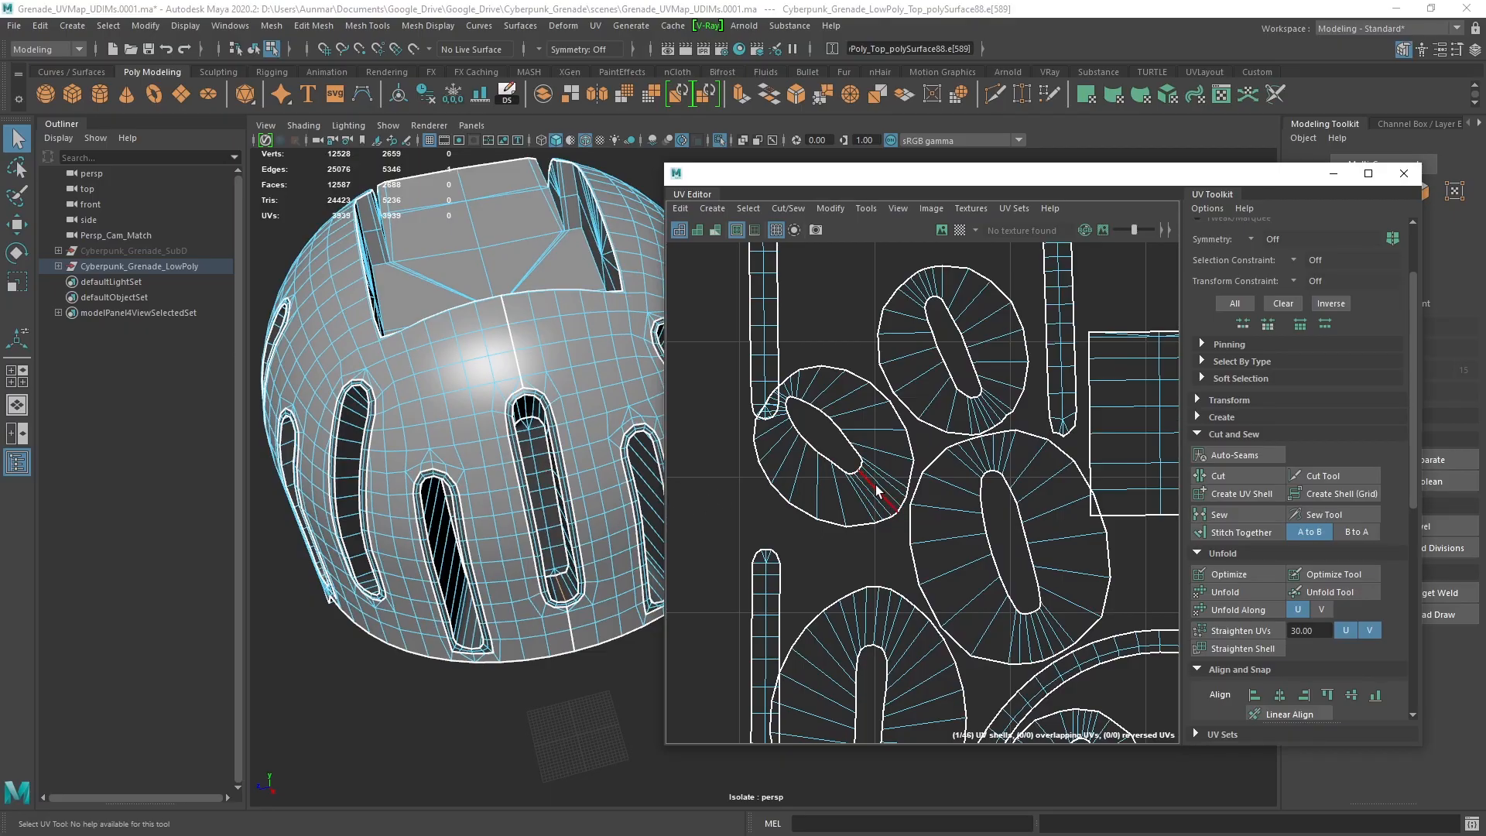
{"action": "left_click_drag", "start_coordinate": [632, 504], "coordinate": [578, 489], "text": "alt"}
{"action": "left_click_drag", "start_coordinate": [540, 545], "coordinate": [473, 486], "text": "alt"}
{"action": "left_click", "coordinate": [577, 479]}
{"action": "left_click_drag", "start_coordinate": [577, 480], "coordinate": [1125, 275], "text": "alt"}
{"action": "left_click", "coordinate": [523, 454], "text": "shift"}
{"action": "left_click", "coordinate": [574, 400], "text": "shift"}
{"action": "left_click_drag", "start_coordinate": [1113, 180], "coordinate": [1485, 180]}
{"action": "left_click_drag", "start_coordinate": [1074, 243], "coordinate": [873, 543], "text": "alt"}
{"action": "left_click", "coordinate": [792, 517], "text": "shift"}
{"action": "left_click_drag", "start_coordinate": [791, 516], "coordinate": [848, 511], "text": "alt"}
{"action": "left_click", "coordinate": [801, 541], "text": "shift"}
{"action": "left_click", "coordinate": [791, 535], "text": "shift"}
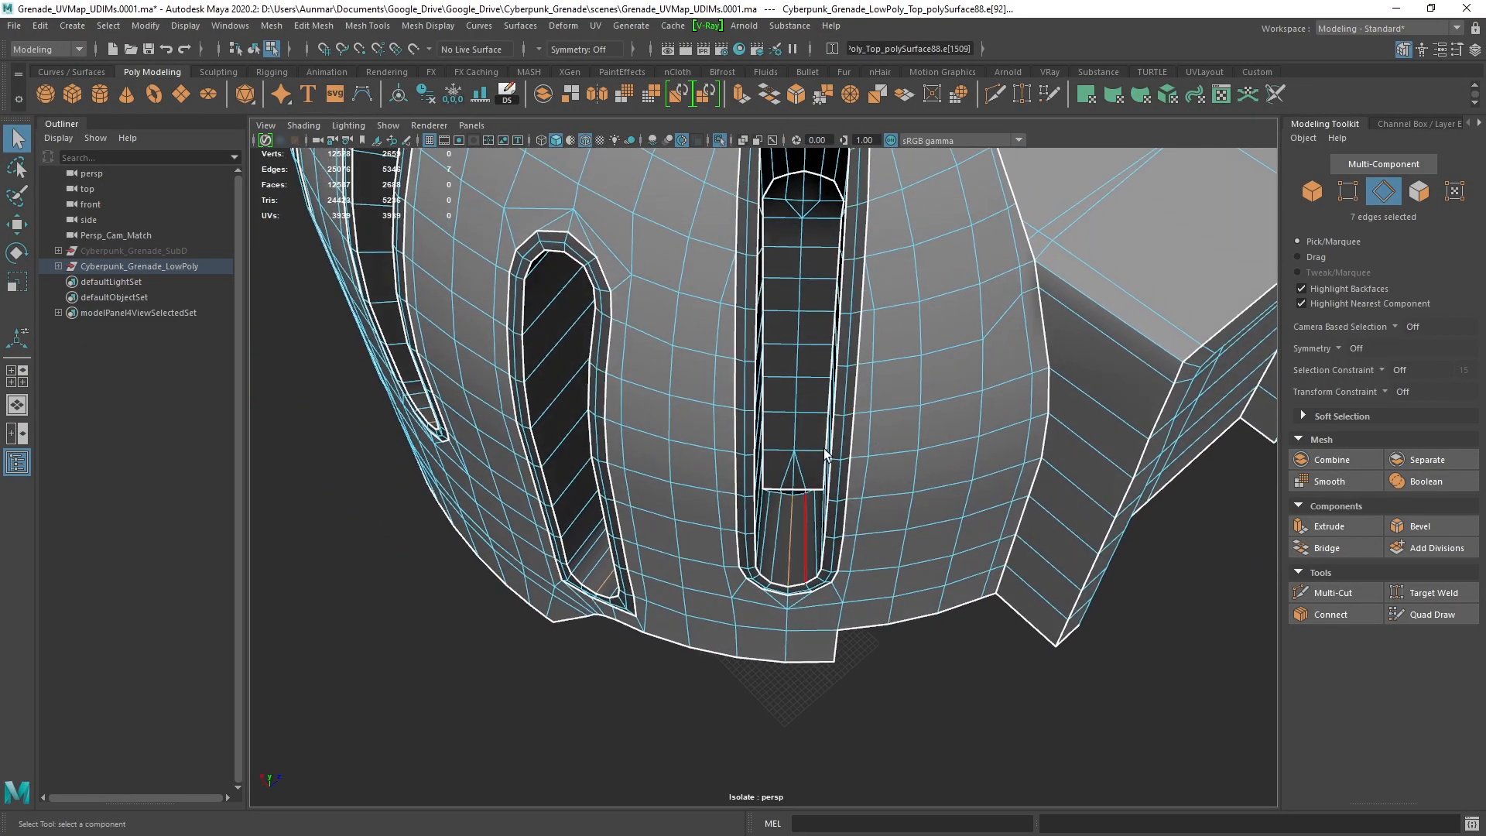
{"action": "left_click_drag", "start_coordinate": [820, 435], "coordinate": [890, 550], "text": "alt"}
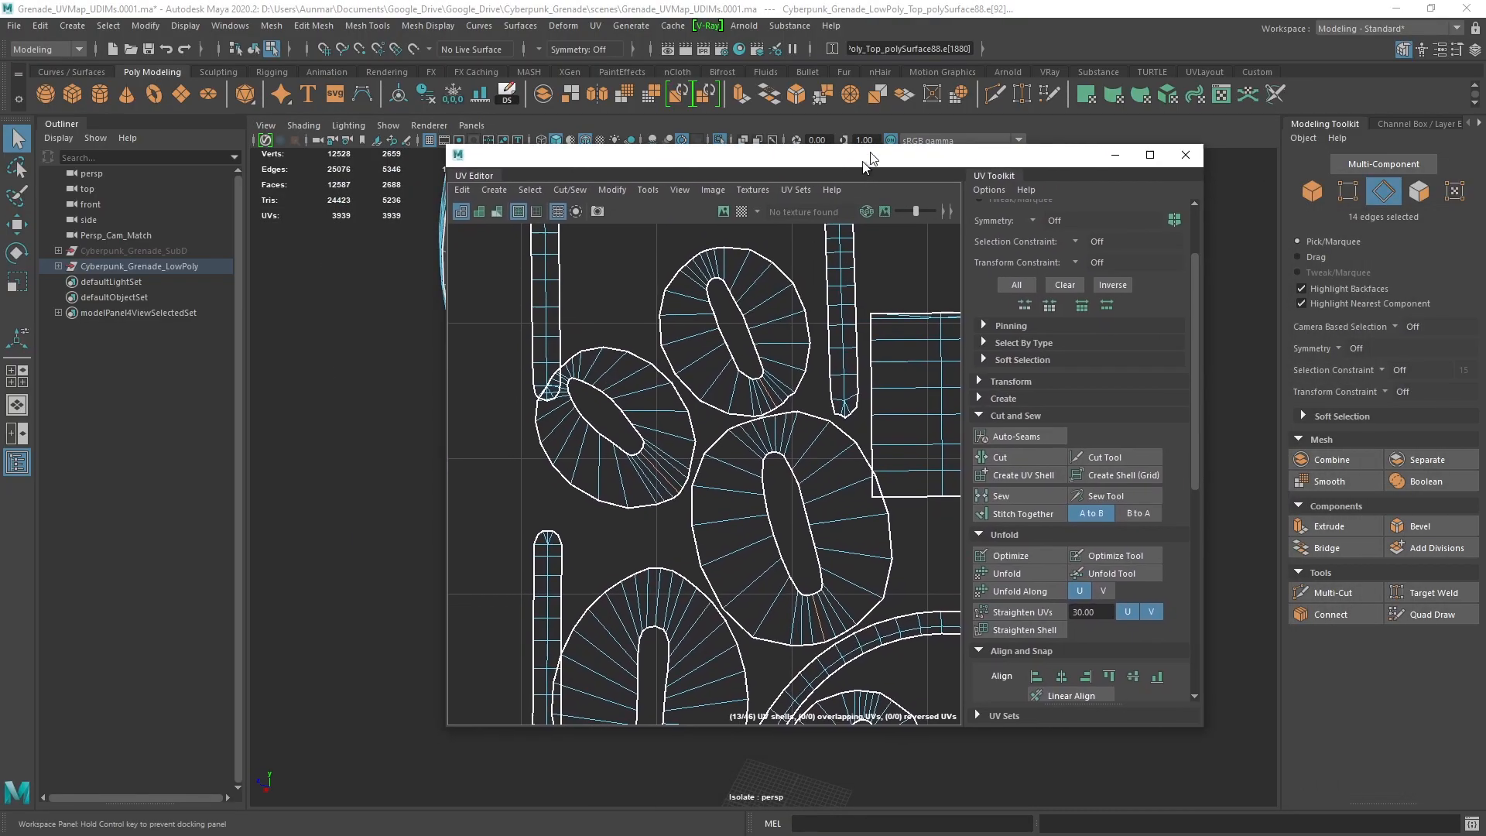
{"action": "scroll", "coordinate": [849, 391], "scroll_direction": "down", "scroll_amount": 5}
{"action": "right_click_drag", "start_coordinate": [823, 238], "coordinate": [774, 260], "text": "shift"}
Select all UV shells and unfold them so the cut slot walls flatten into strips
{"action": "right_click_drag", "start_coordinate": [824, 335], "coordinate": [890, 336]}
{"action": "double_click", "coordinate": [561, 367]}
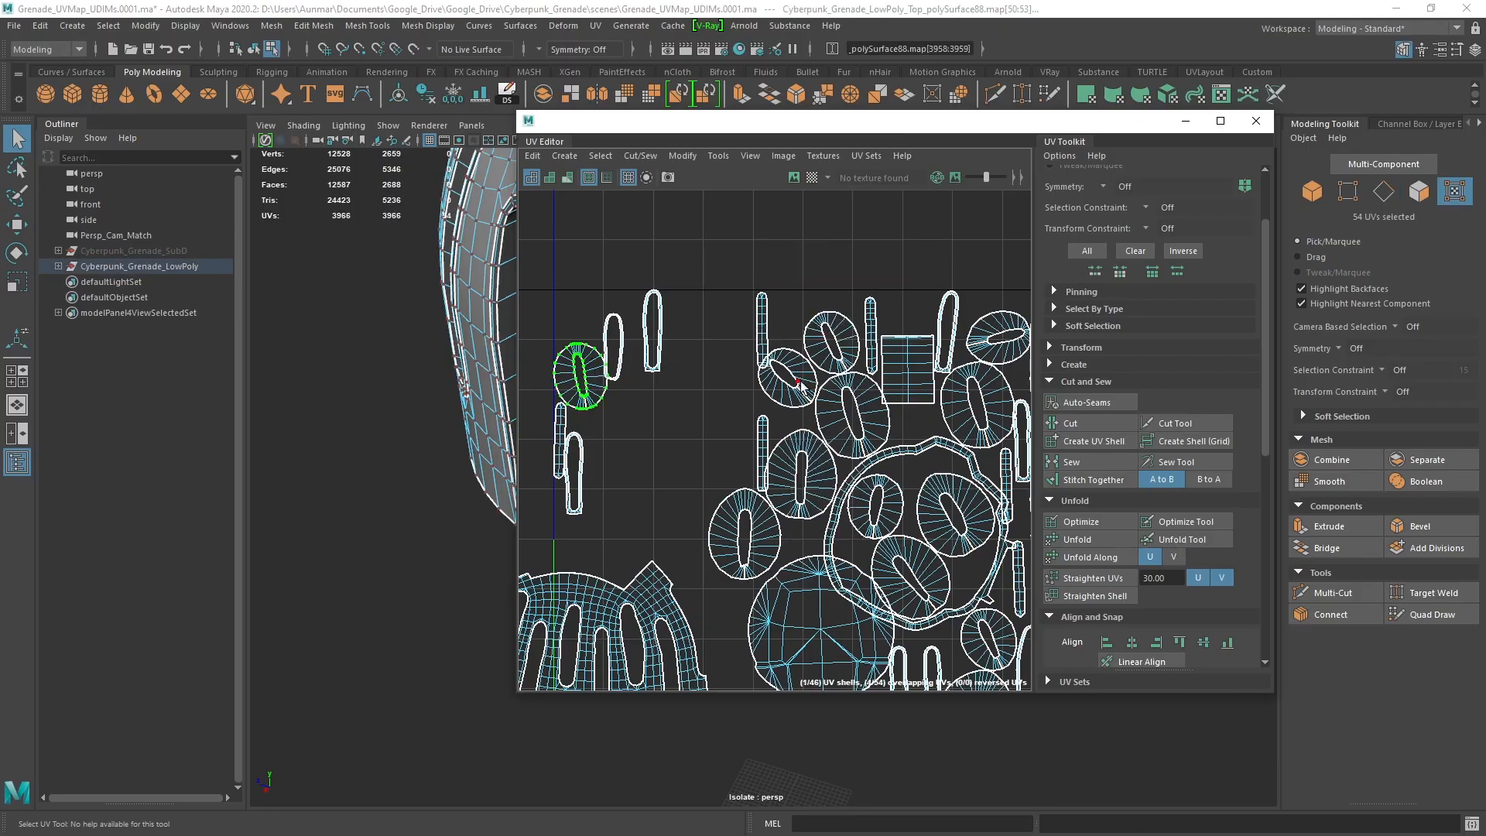
{"action": "scroll", "coordinate": [801, 384], "scroll_direction": "down", "scroll_amount": 5}
{"action": "left_click_drag", "start_coordinate": [964, 588], "coordinate": [649, 277]}
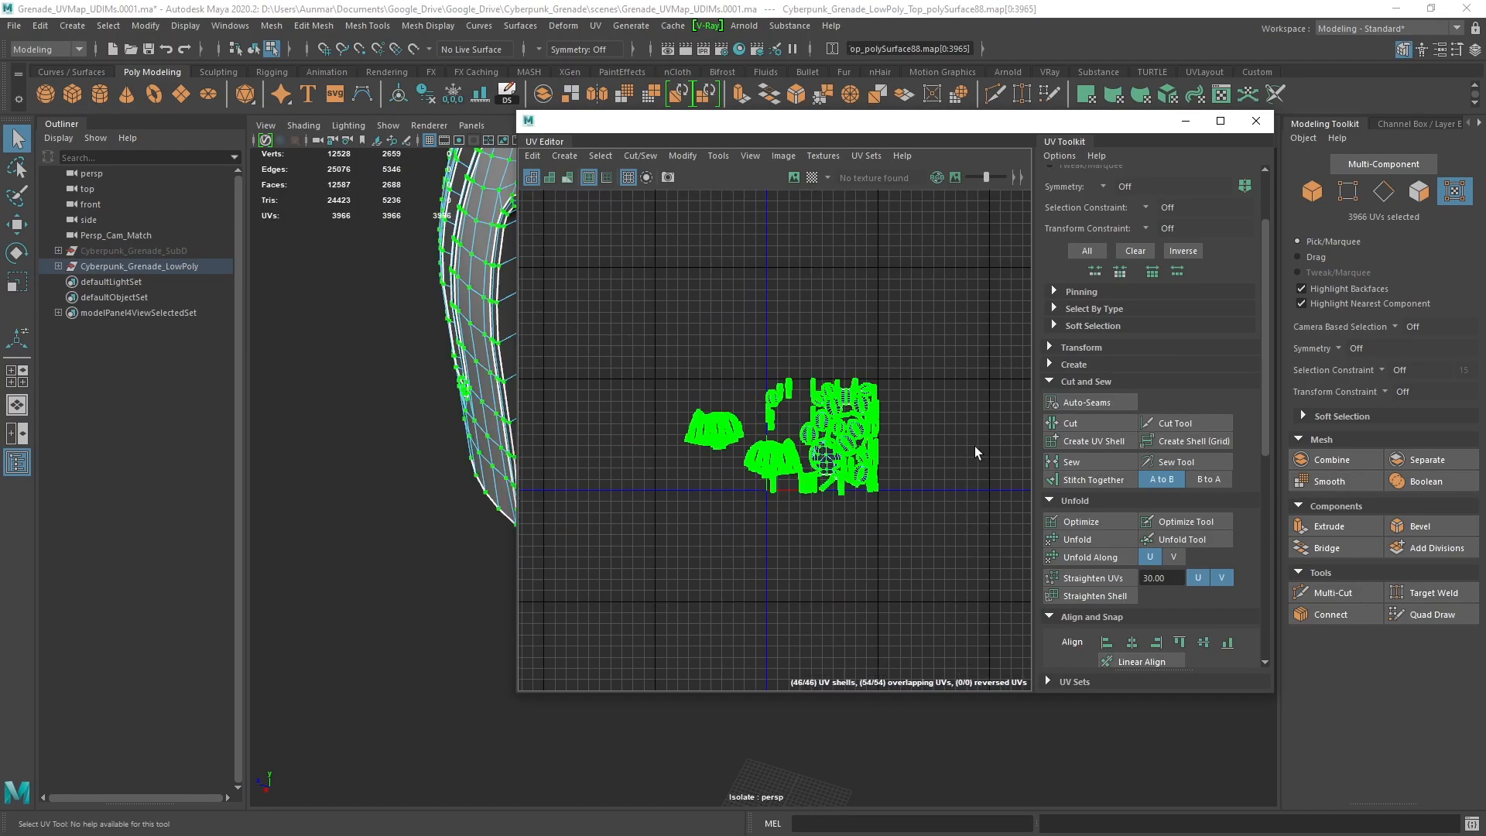
{"action": "left_click", "coordinate": [1083, 540]}
{"action": "scroll", "coordinate": [860, 430], "scroll_direction": "up", "scroll_amount": 4}
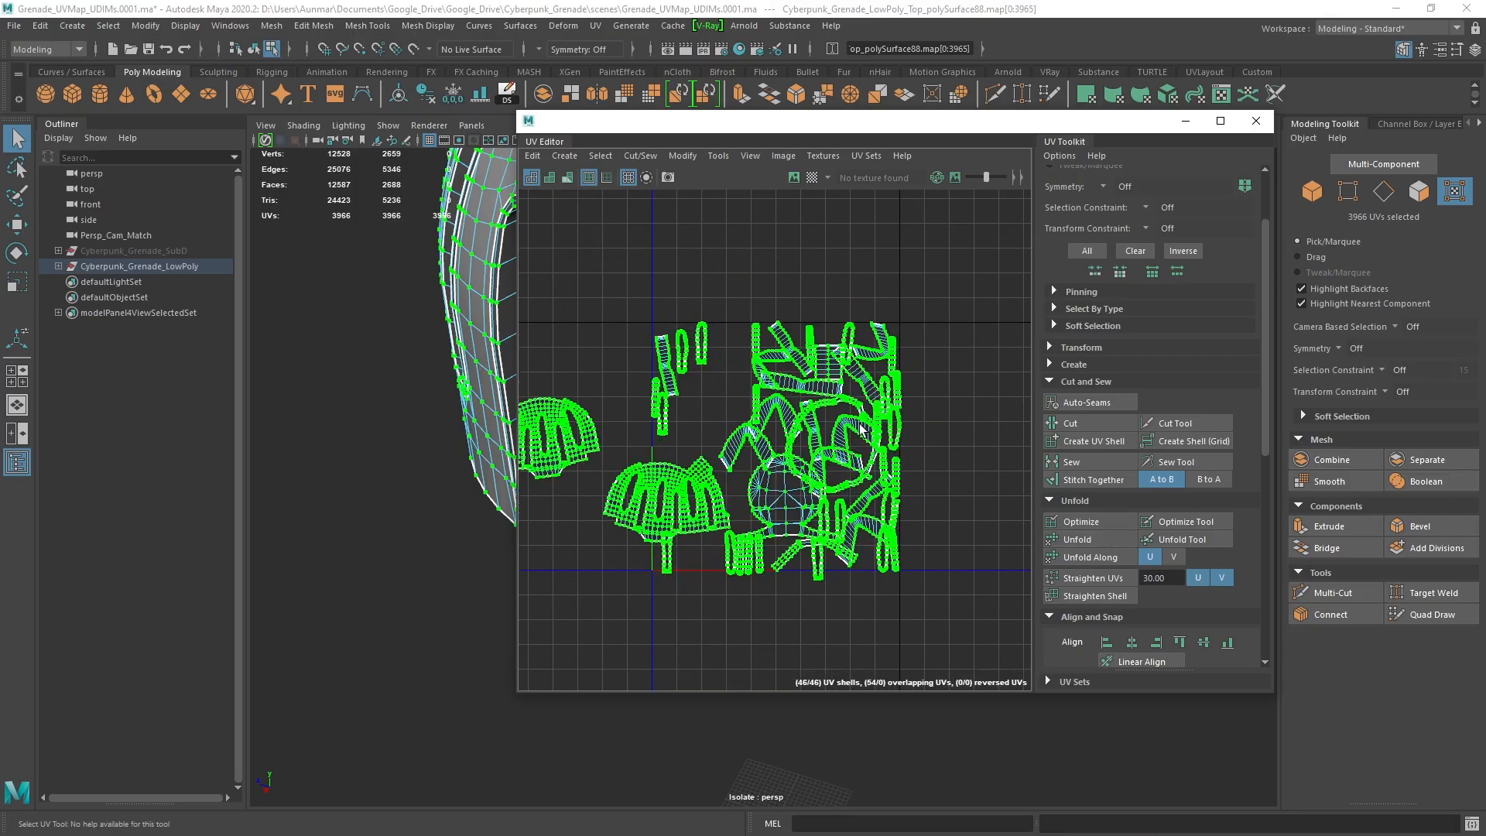
{"action": "scroll", "coordinate": [861, 430], "scroll_direction": "up", "scroll_amount": 3}
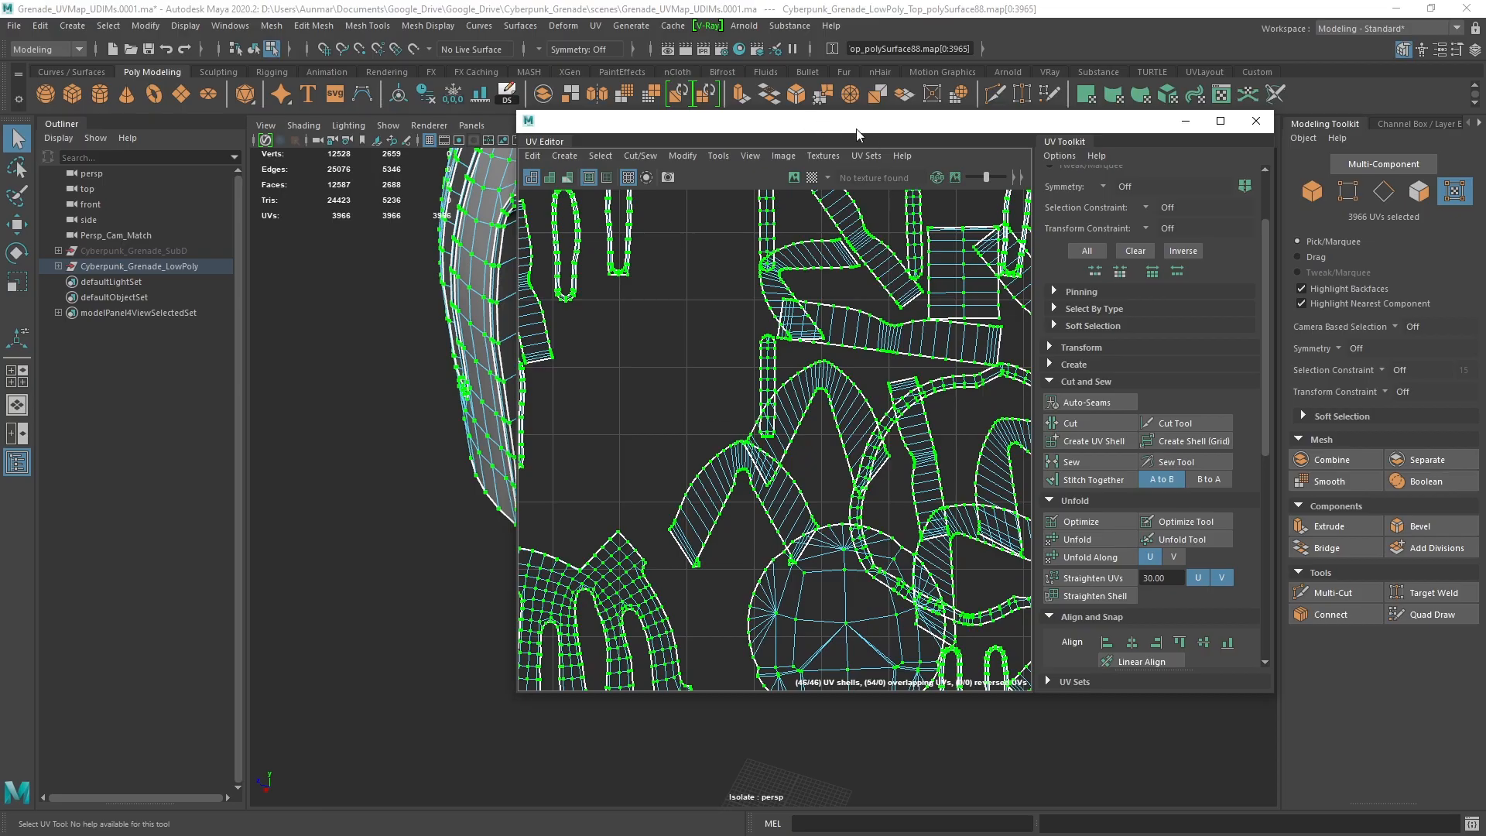
Move the V-shaped slot wall shell into the empty space away from the overlapping shells
{"action": "middle_click_drag", "start_coordinate": [860, 357], "coordinate": [817, 399], "text": "alt"}
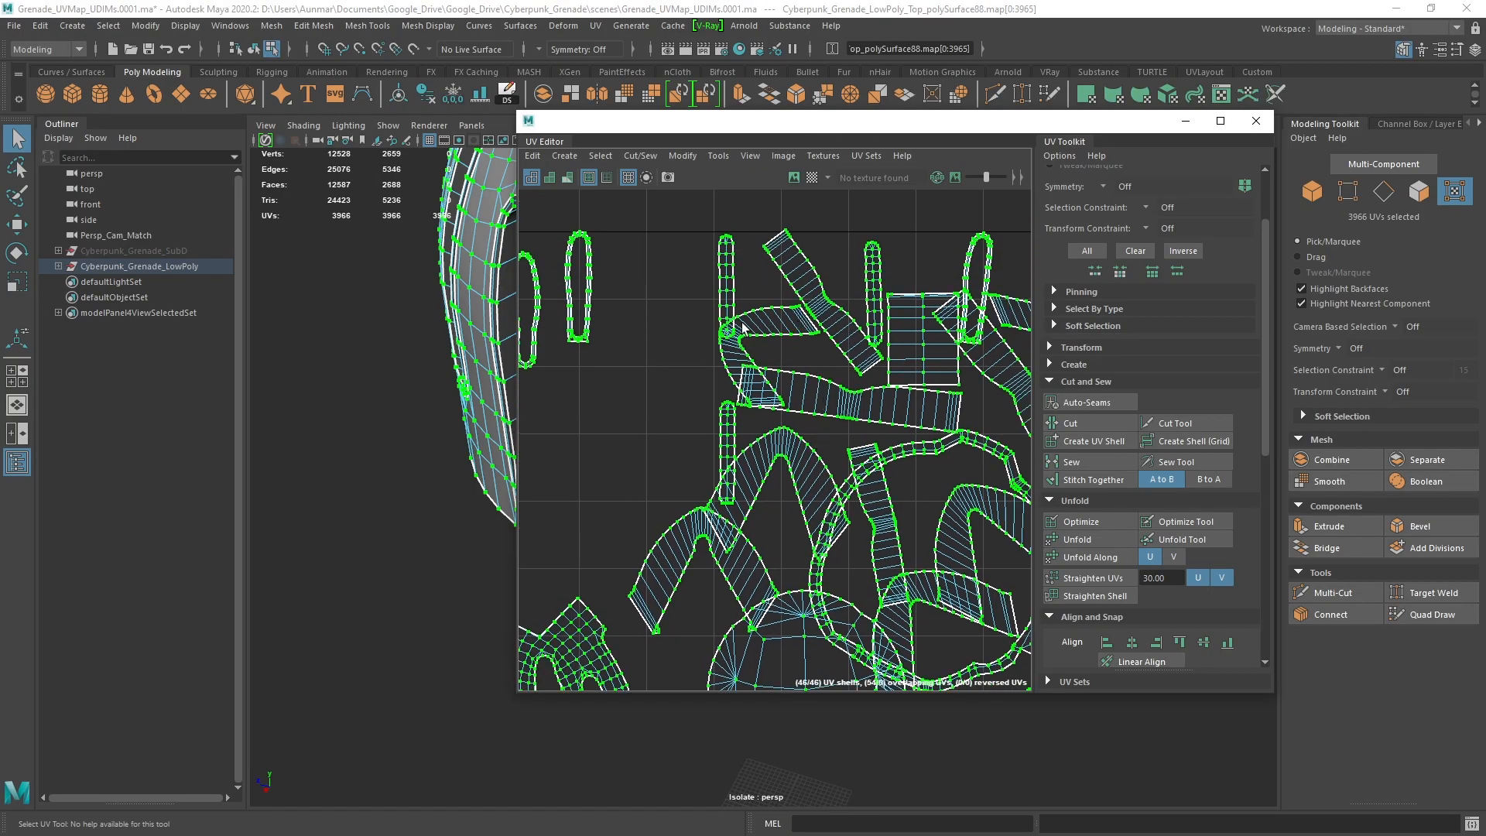
{"action": "double_click", "coordinate": [774, 325]}
{"action": "scroll", "coordinate": [791, 381], "scroll_direction": "up", "scroll_amount": 2}
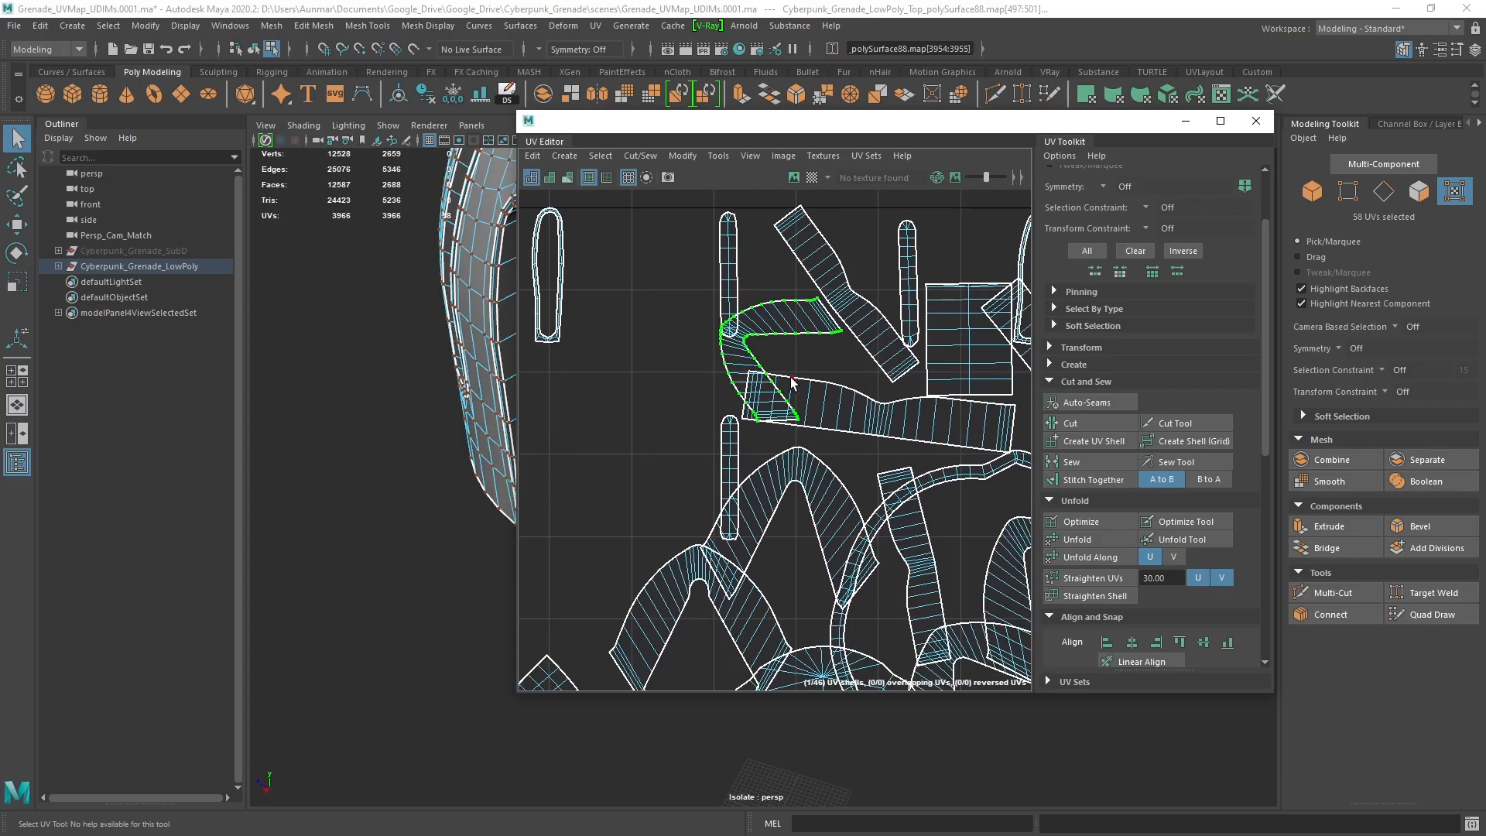
{"action": "scroll", "coordinate": [805, 377], "scroll_direction": "down", "scroll_amount": 2}
{"action": "key", "text": "w"}
{"action": "left_click_drag", "start_coordinate": [836, 368], "coordinate": [733, 368]}
{"action": "middle_click_drag", "start_coordinate": [688, 281], "coordinate": [729, 334], "text": "alt"}
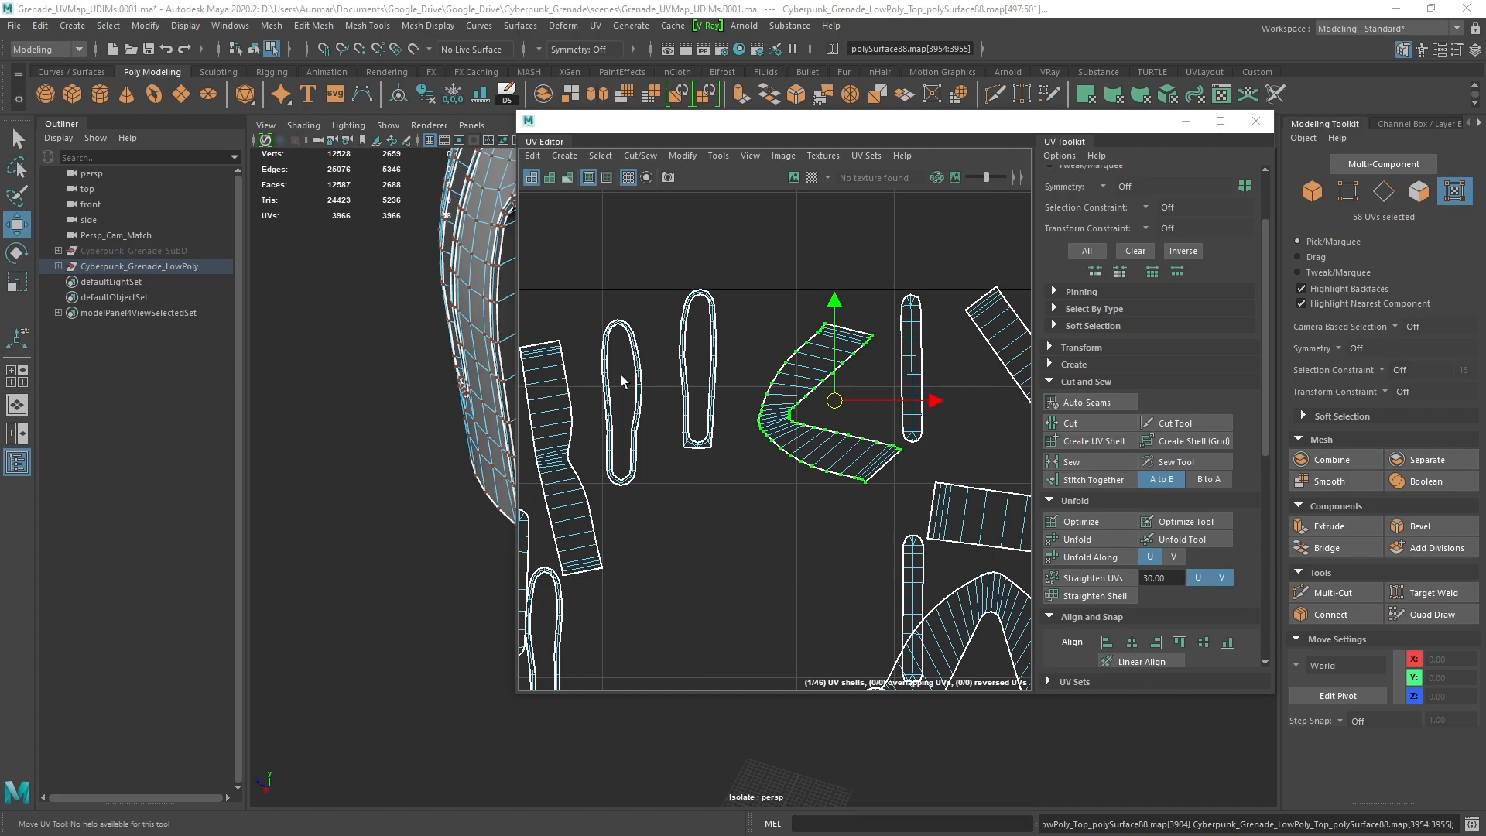
Examine the unfolded slot wall shells across the whole UV layout
{"action": "scroll", "coordinate": [751, 397], "scroll_direction": "down", "scroll_amount": 2}
{"action": "scroll", "coordinate": [752, 398], "scroll_direction": "down", "scroll_amount": 1}
{"action": "middle_click_drag", "start_coordinate": [810, 443], "coordinate": [793, 435], "text": "alt"}
{"action": "scroll", "coordinate": [907, 476], "scroll_direction": "down", "scroll_amount": 2}
{"action": "middle_click_drag", "start_coordinate": [907, 475], "coordinate": [876, 373], "text": "alt"}
{"action": "scroll", "coordinate": [874, 410], "scroll_direction": "down", "scroll_amount": 1}
{"action": "scroll", "coordinate": [893, 410], "scroll_direction": "down", "scroll_amount": 2}
{"action": "middle_click_drag", "start_coordinate": [778, 340], "coordinate": [776, 324], "text": "alt"}
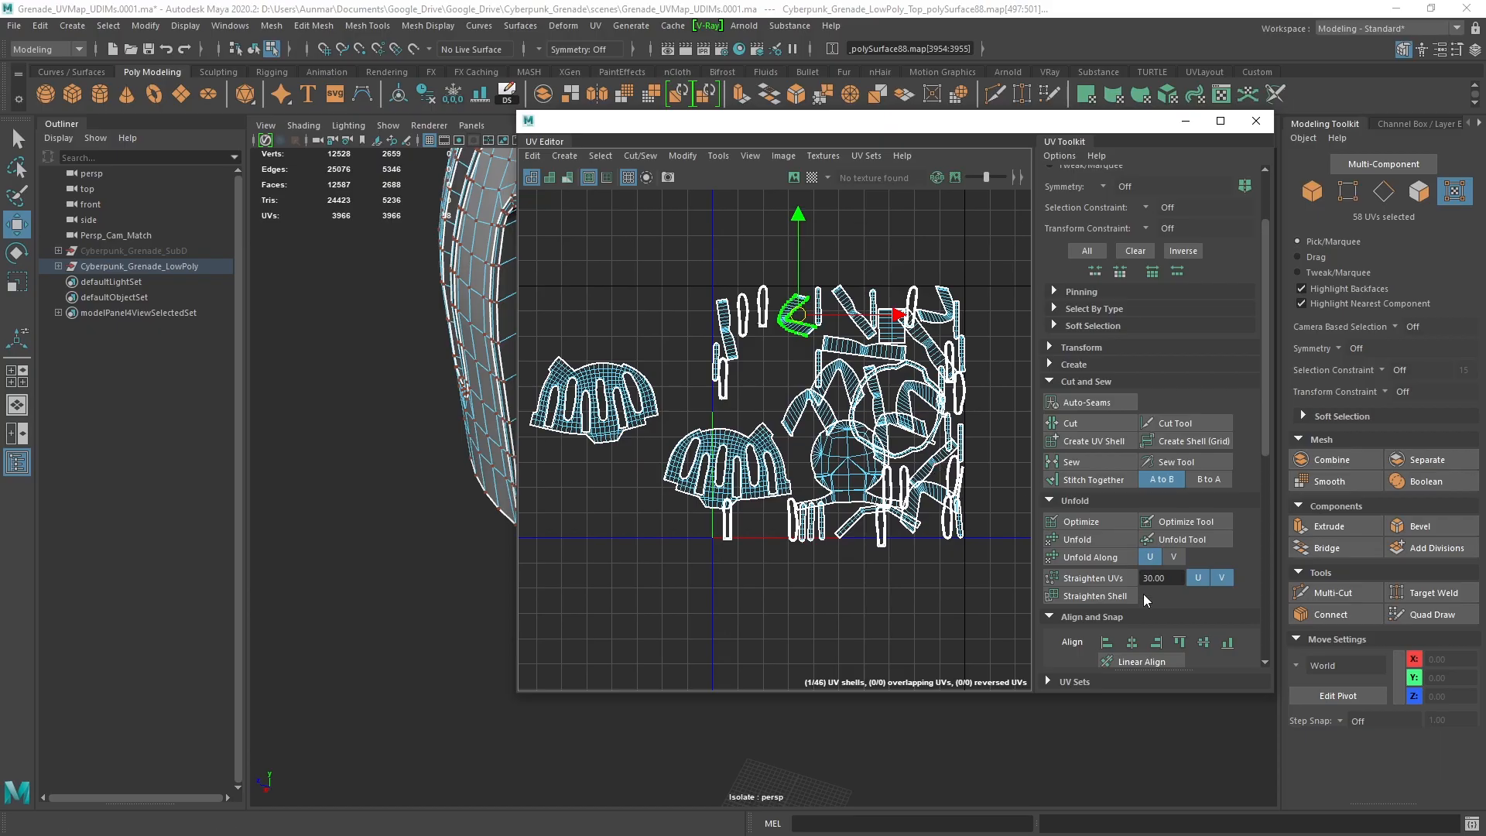
{"action": "scroll", "coordinate": [782, 404], "scroll_direction": "down", "scroll_amount": 2}
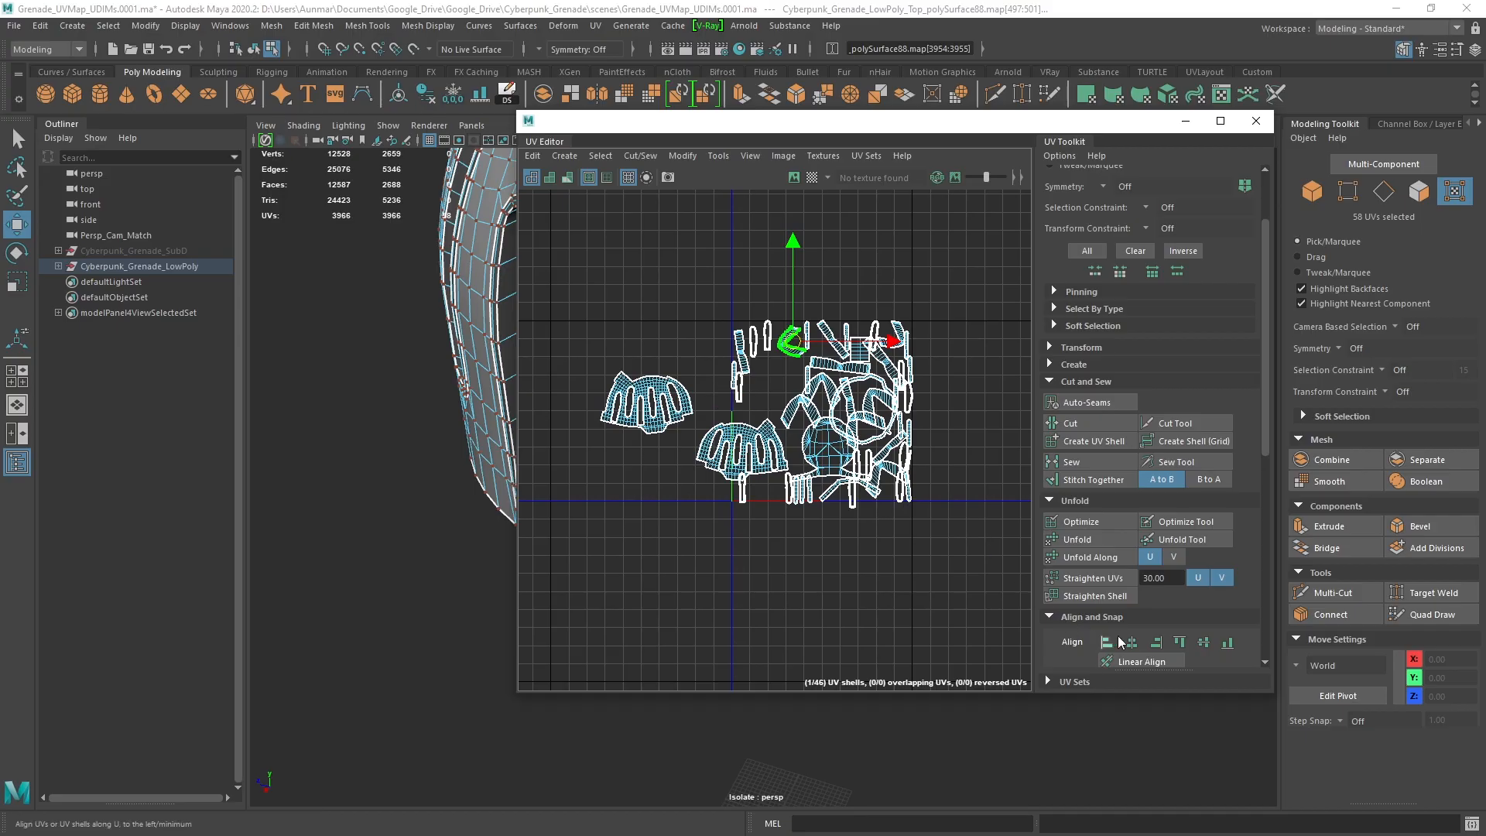
Move the UV Editor clear of the slots and return the model to object mode
{"action": "left_click_drag", "start_coordinate": [678, 128], "coordinate": [1051, 145]}
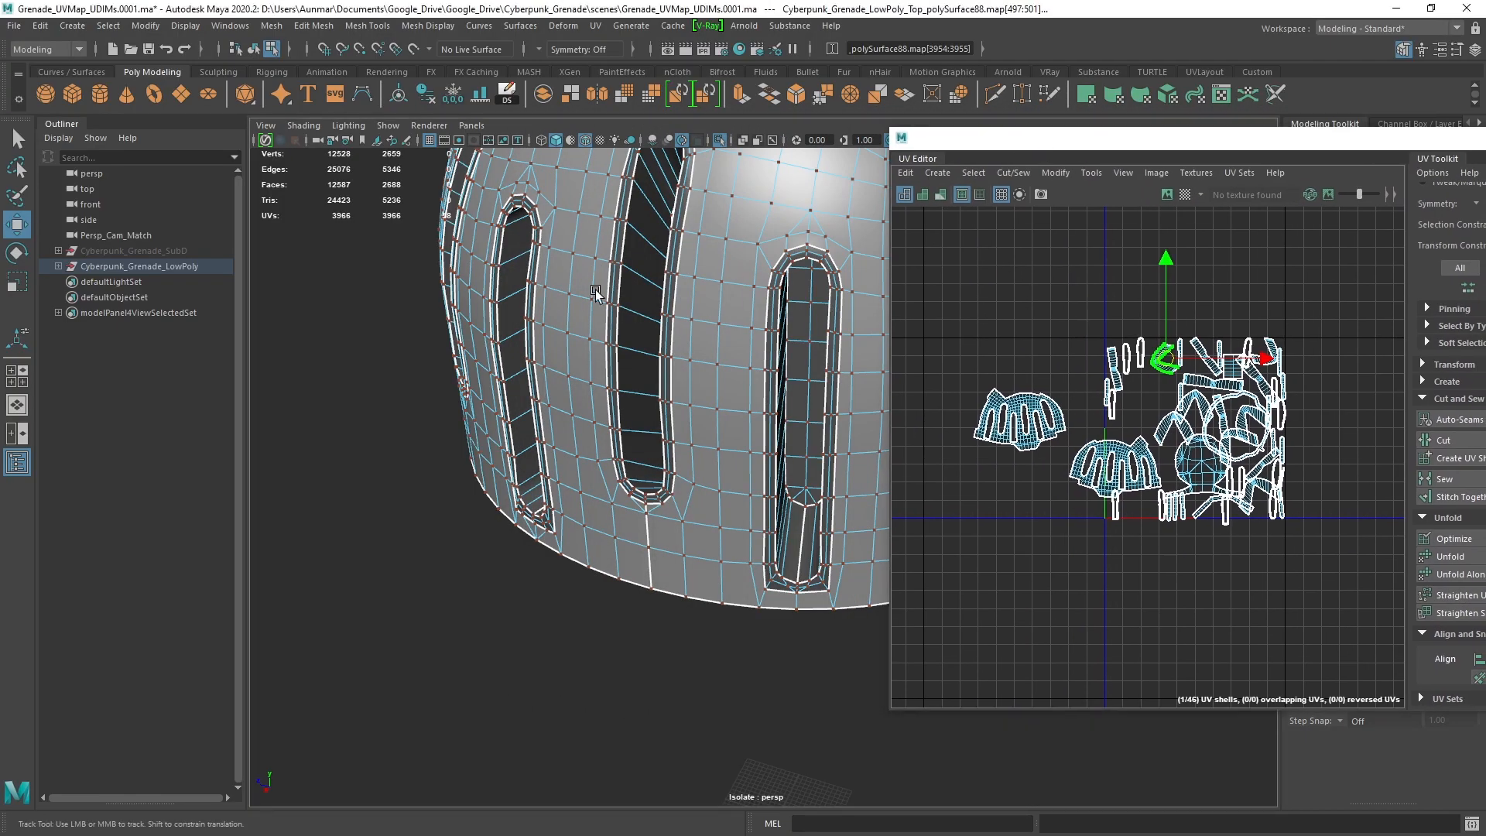
{"action": "middle_click_drag", "start_coordinate": [873, 171], "coordinate": [714, 342], "text": "alt"}
{"action": "key", "text": "F8"}
{"action": "key", "text": "q"}
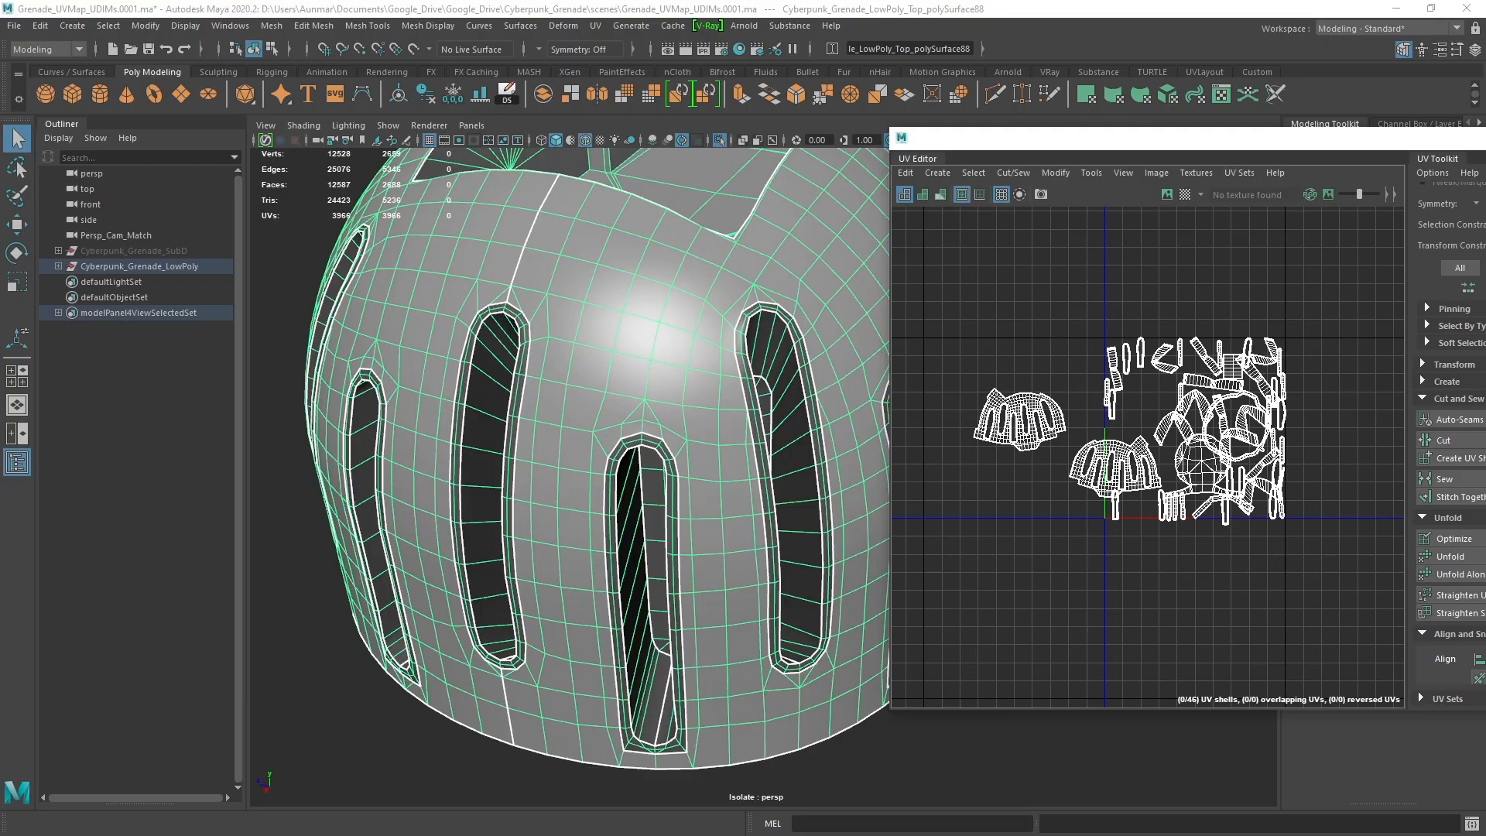
Lay out all the UV shells with the Layout UVs options so they are packed without overlaps into one UV tile
{"action": "left_click_drag", "start_coordinate": [1348, 109], "coordinate": [801, 131]}
{"action": "left_click", "coordinate": [1054, 173]}
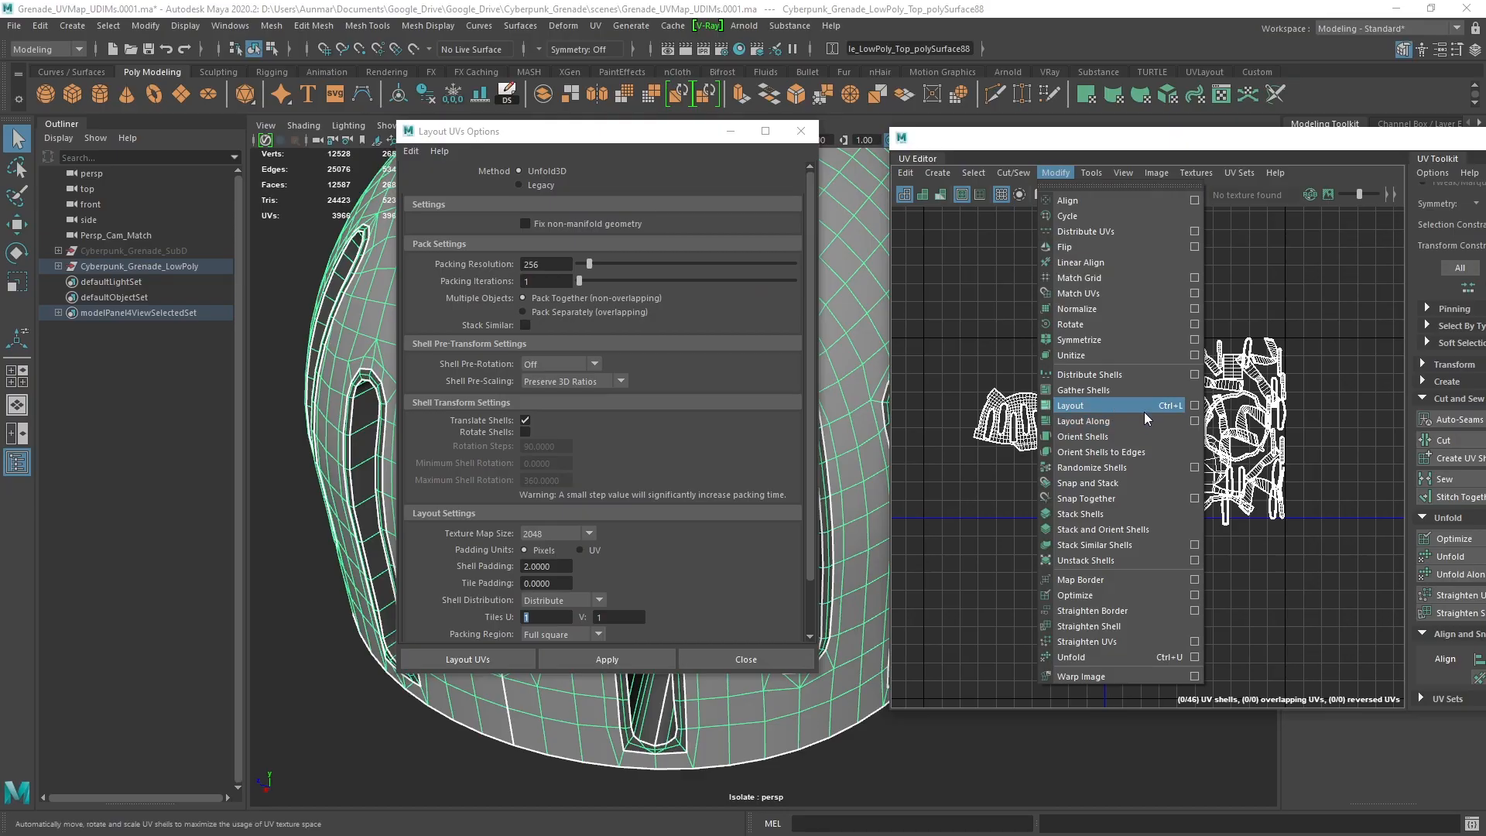
{"action": "left_click", "coordinate": [641, 665]}
{"action": "scroll", "coordinate": [1239, 428], "scroll_direction": "up", "scroll_amount": 2}
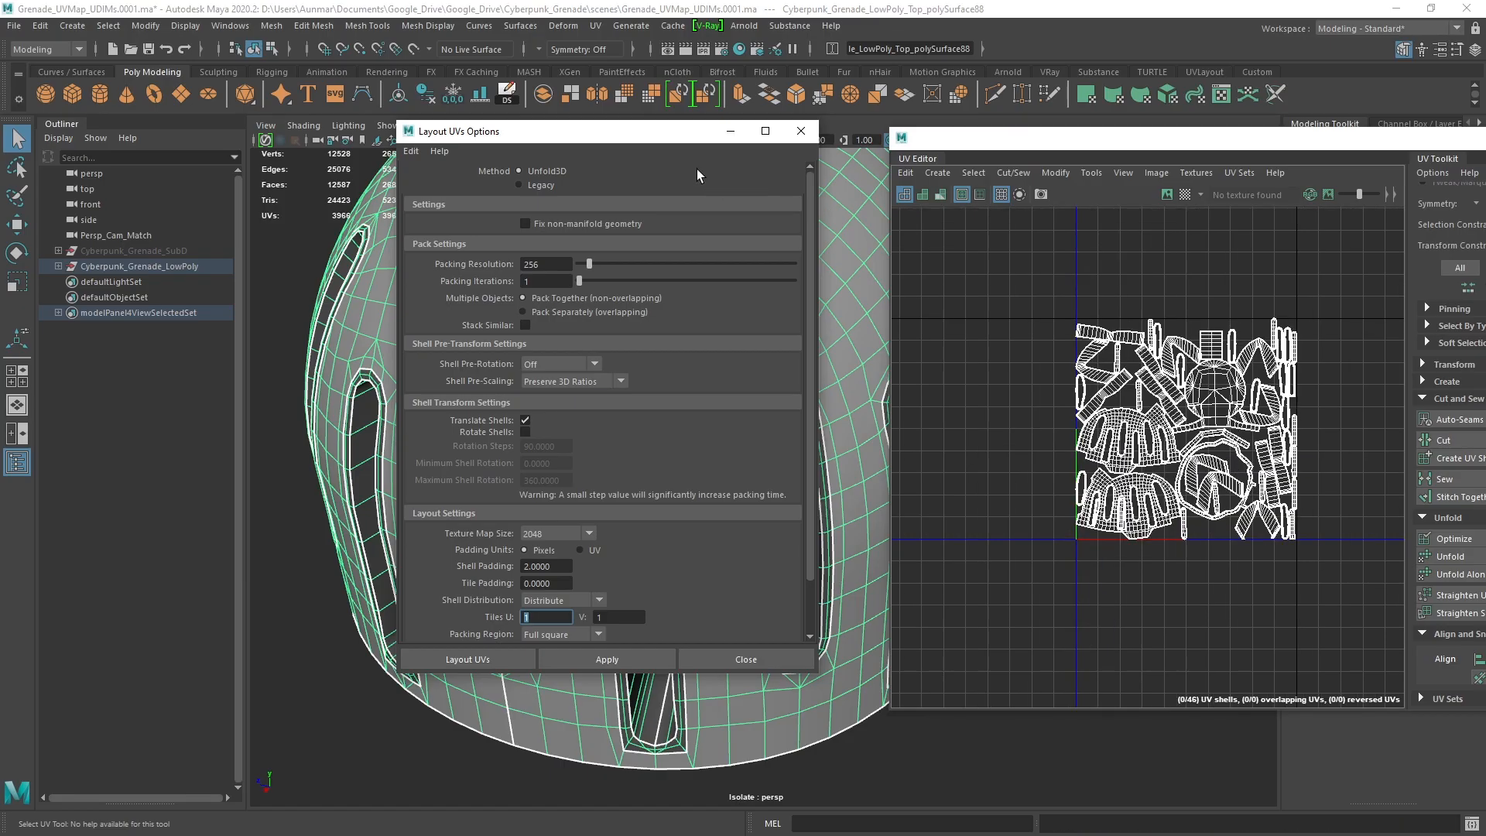
{"action": "left_click_drag", "start_coordinate": [630, 138], "coordinate": [1483, 204]}
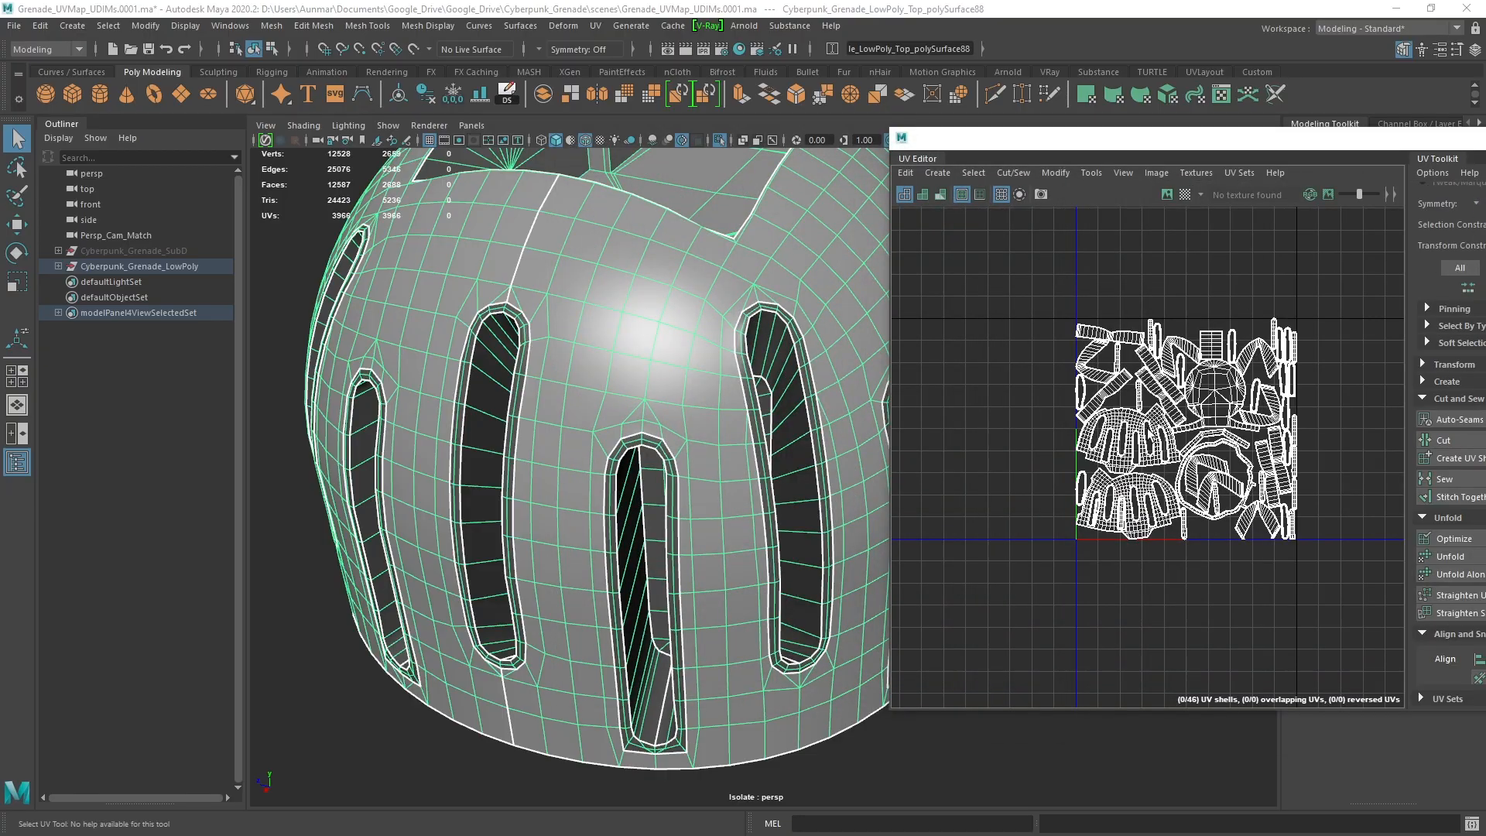
{"action": "scroll", "coordinate": [1192, 441], "scroll_direction": "up", "scroll_amount": 2}
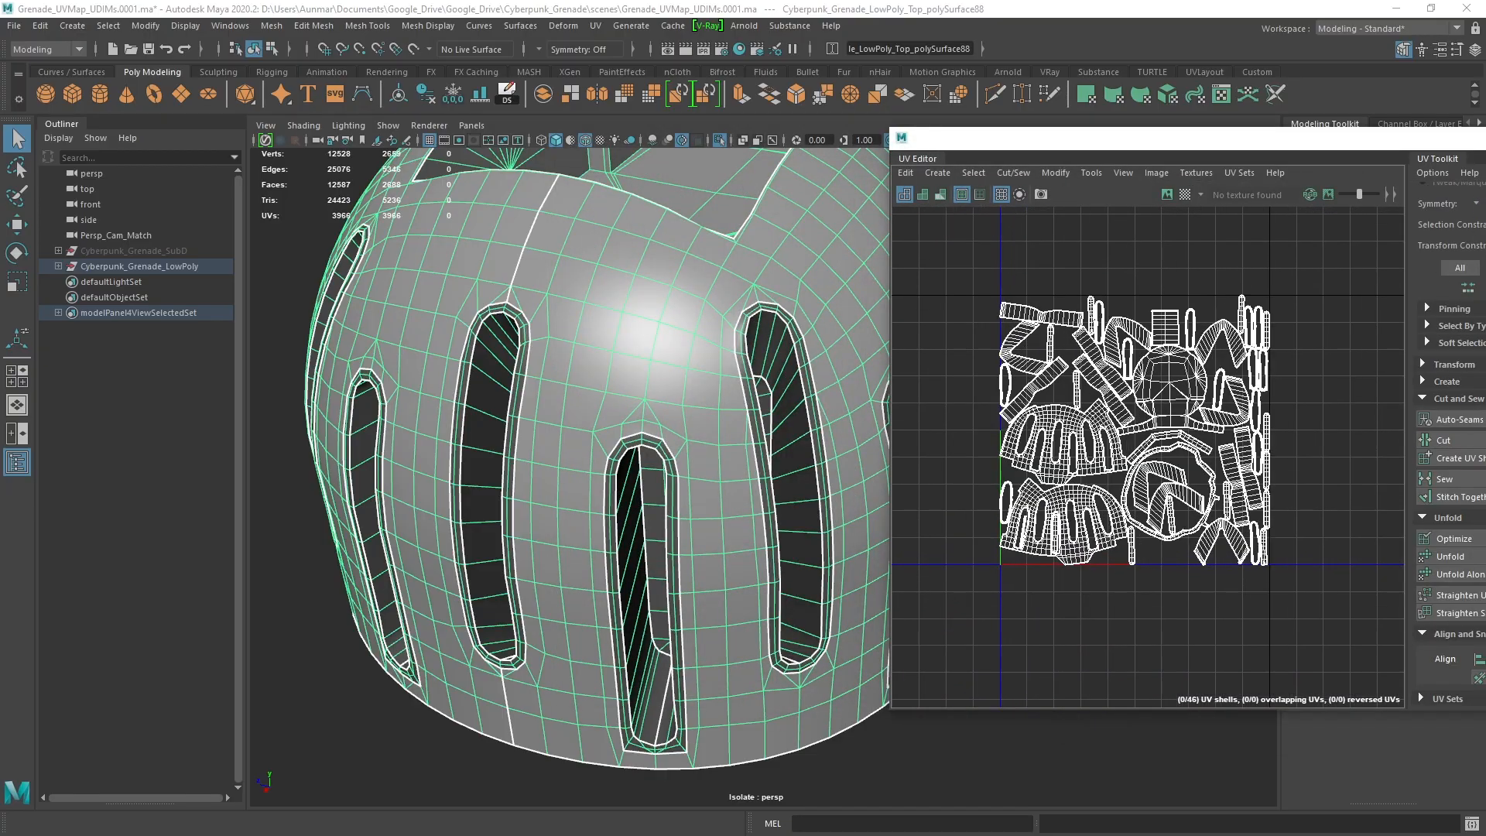
{"action": "scroll", "coordinate": [636, 249], "scroll_direction": "down", "scroll_amount": 3}
Display the checker map and UV distortion shading, and examine stretching around the dome slots and the recessed top
{"action": "left_click_drag", "start_coordinate": [636, 250], "coordinate": [755, 356], "text": "alt"}
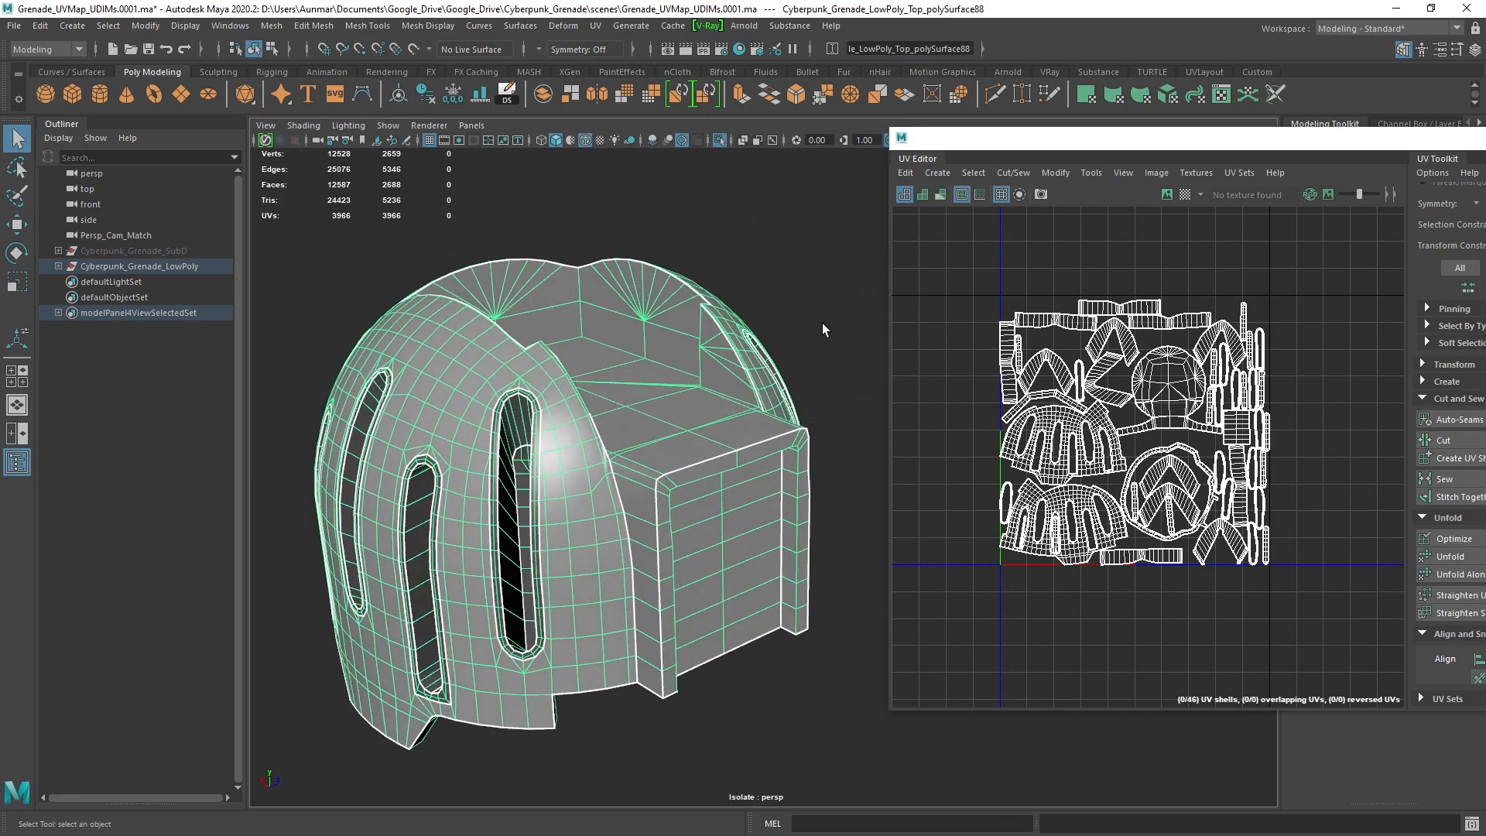
{"action": "left_click", "coordinate": [1185, 195]}
{"action": "mouse_move", "coordinate": [557, 348]}
{"action": "left_mouse_down", "text": "alt"}
{"action": "mouse_move", "coordinate": [666, 343]}
{"action": "mouse_move", "coordinate": [670, 300]}
{"action": "mouse_move", "coordinate": [700, 299]}
{"action": "mouse_move", "coordinate": [657, 402]}
{"action": "mouse_move", "coordinate": [633, 401]}
{"action": "left_mouse_up", "text": "alt"}
{"action": "left_click", "coordinate": [1155, 174]}
{"action": "left_click", "coordinate": [1192, 249]}
{"action": "scroll", "coordinate": [600, 379], "scroll_direction": "down", "scroll_amount": 3}
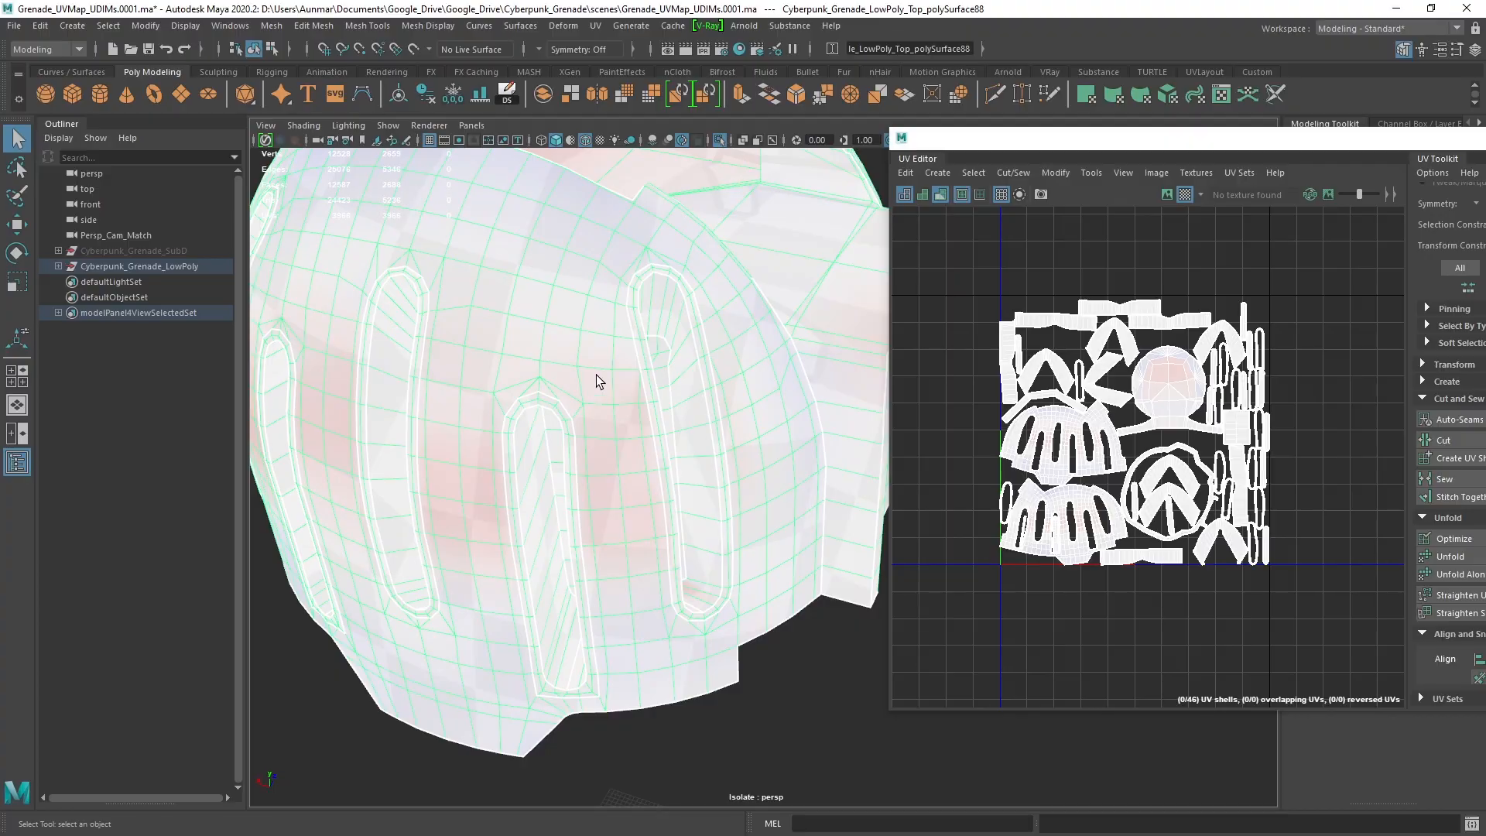
{"action": "left_click_drag", "start_coordinate": [652, 282], "coordinate": [672, 524], "text": "alt"}
{"action": "left_click_drag", "start_coordinate": [653, 296], "coordinate": [557, 325], "text": "alt"}
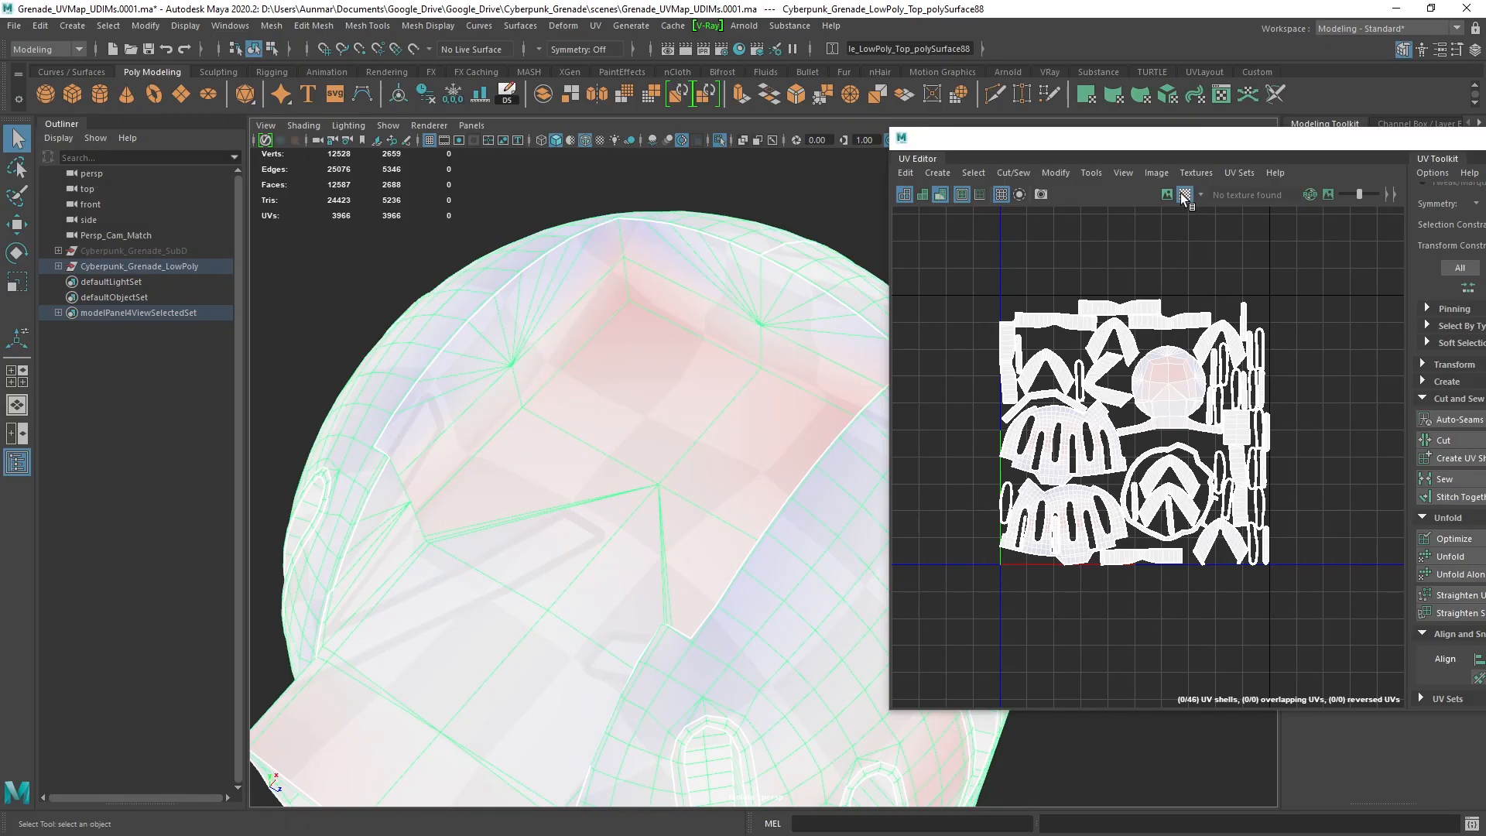
Turn off the UV distortion shading and the checker map to restore the plain shaded wireframe
{"action": "left_click", "coordinate": [1123, 172]}
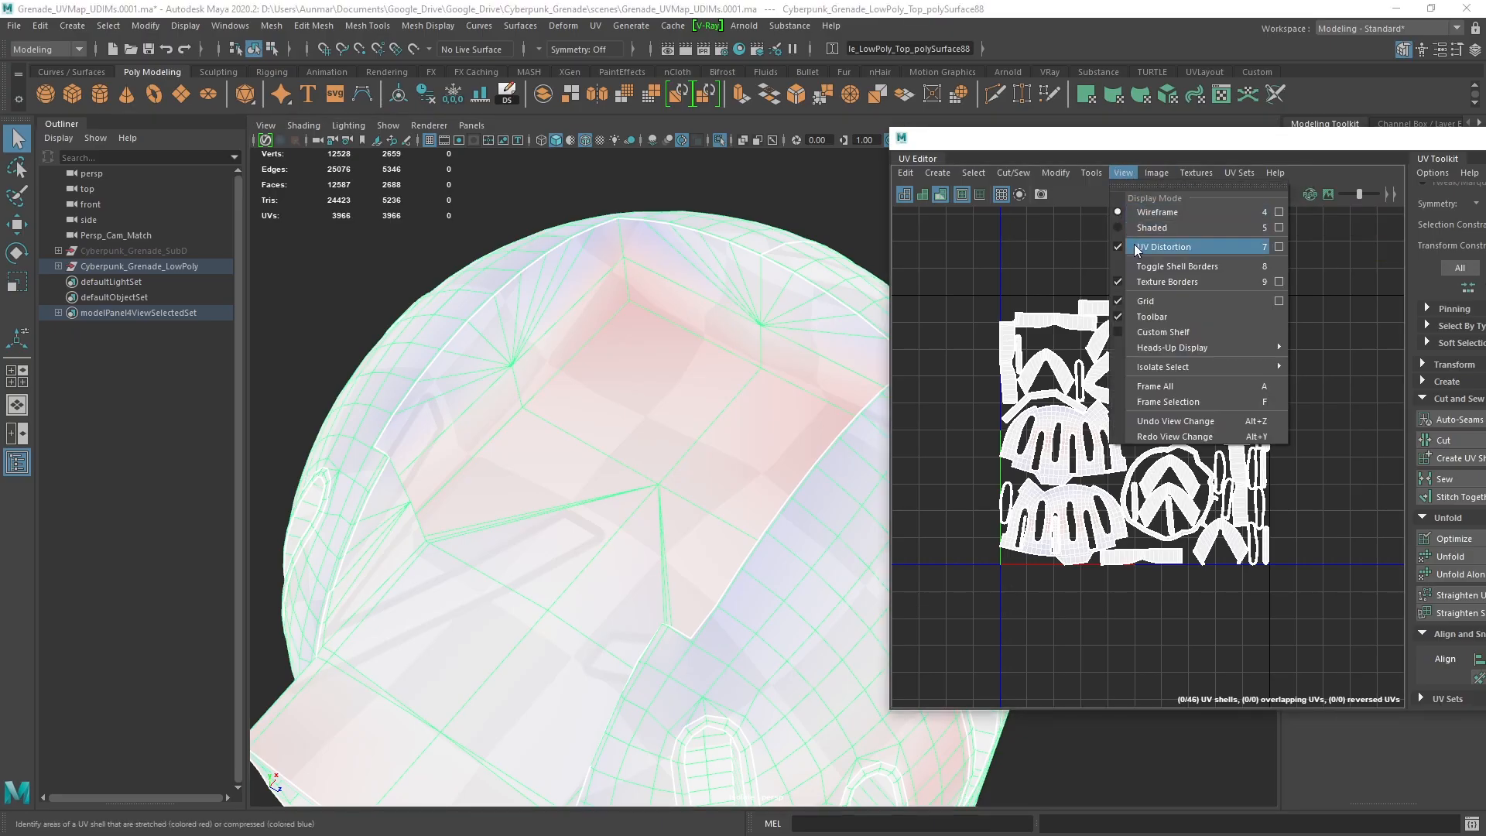
{"action": "left_click", "coordinate": [1161, 246]}
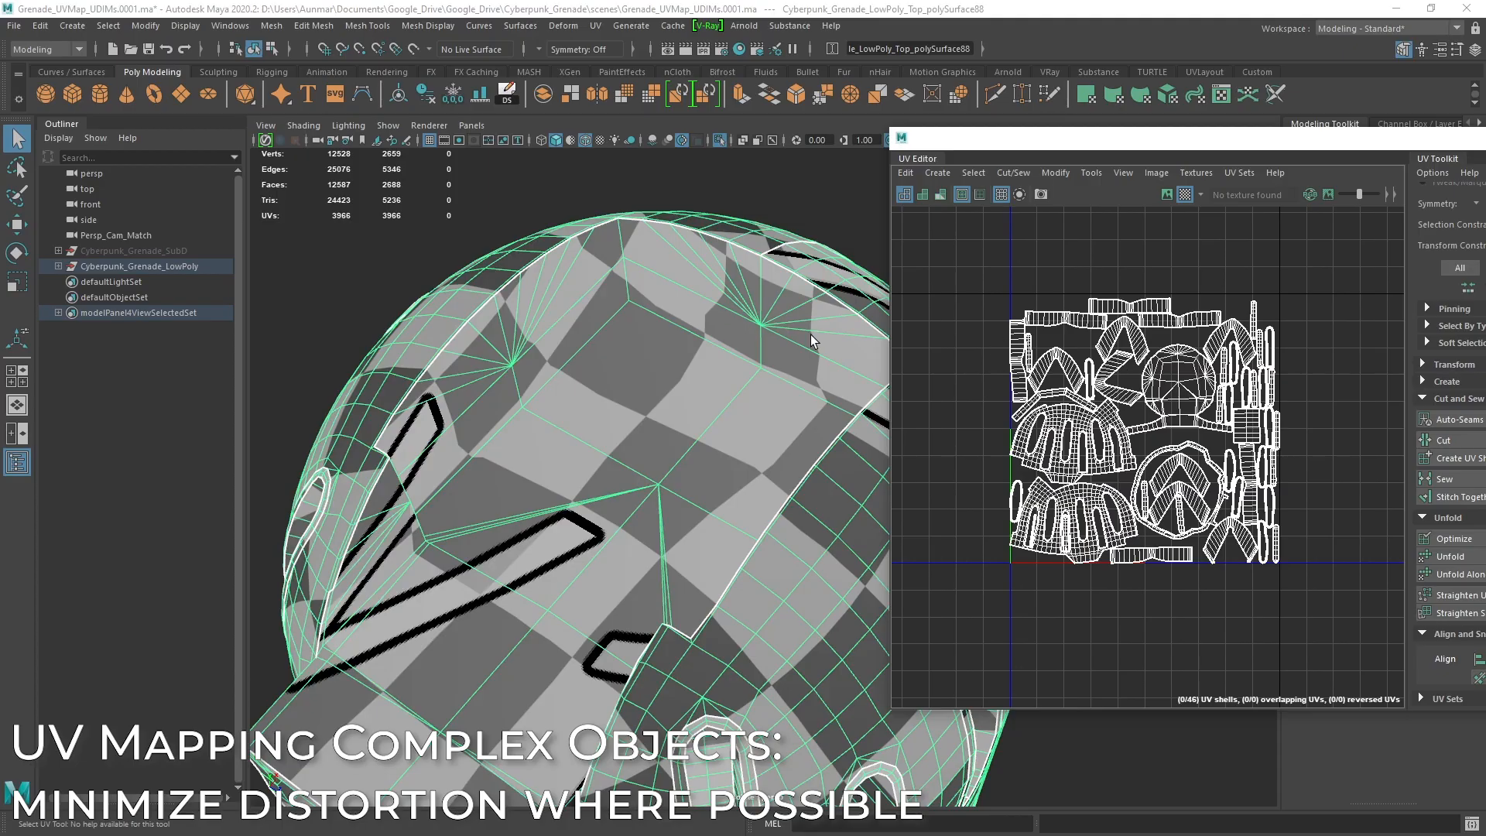
{"action": "left_click", "coordinate": [1185, 194]}
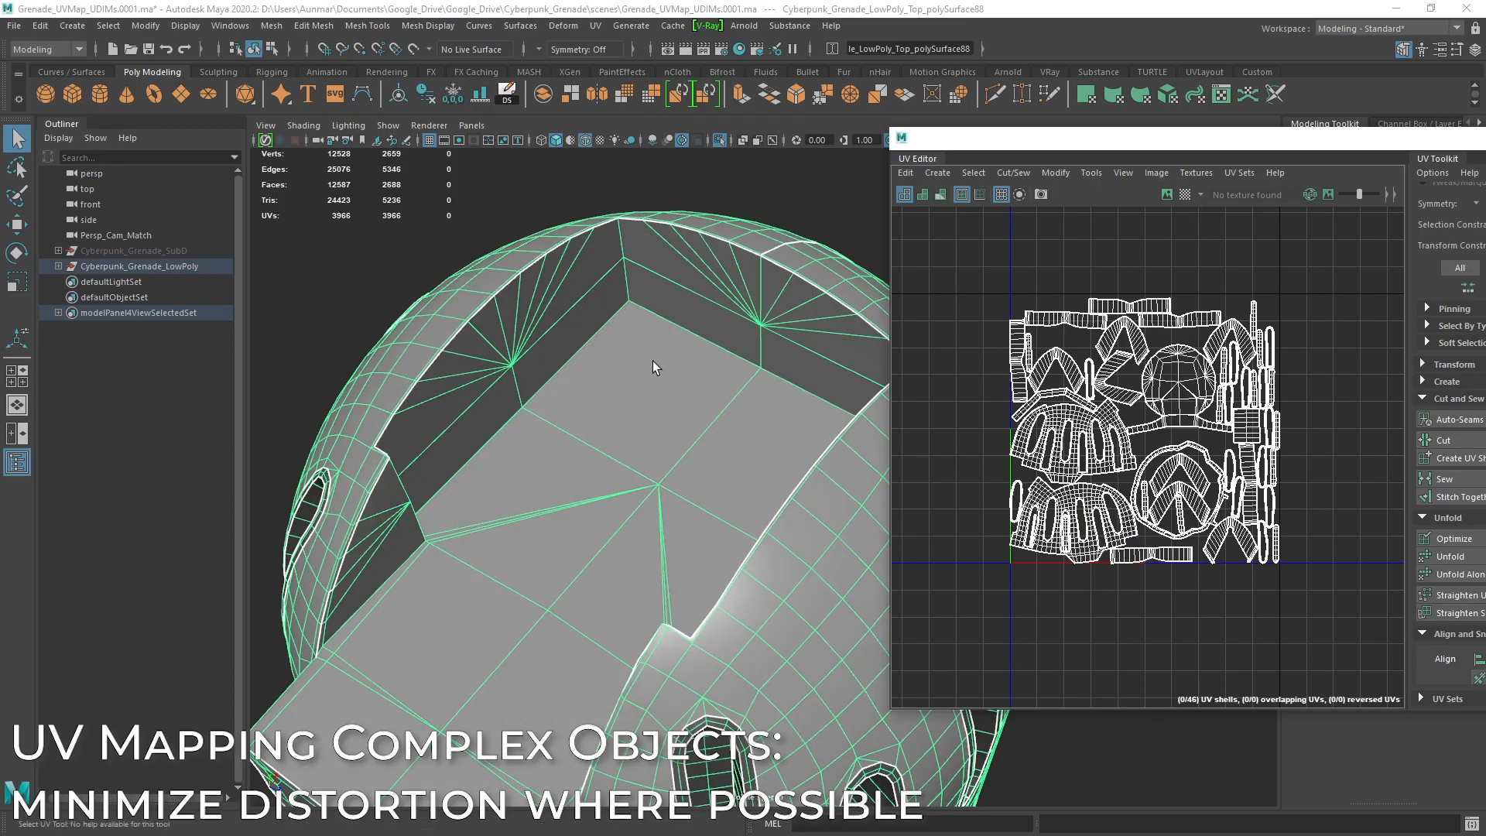
Switch to edge selection and select the edges where the recessed flat floor meets the dome's inner walls
{"action": "scroll", "coordinate": [658, 311], "scroll_direction": "up", "scroll_amount": 3}
{"action": "right_click_drag", "start_coordinate": [615, 314], "coordinate": [607, 275]}
{"action": "middle_click_drag", "start_coordinate": [600, 286], "coordinate": [779, 206], "text": "alt"}
{"action": "left_click_drag", "start_coordinate": [779, 206], "coordinate": [616, 687], "text": "alt"}
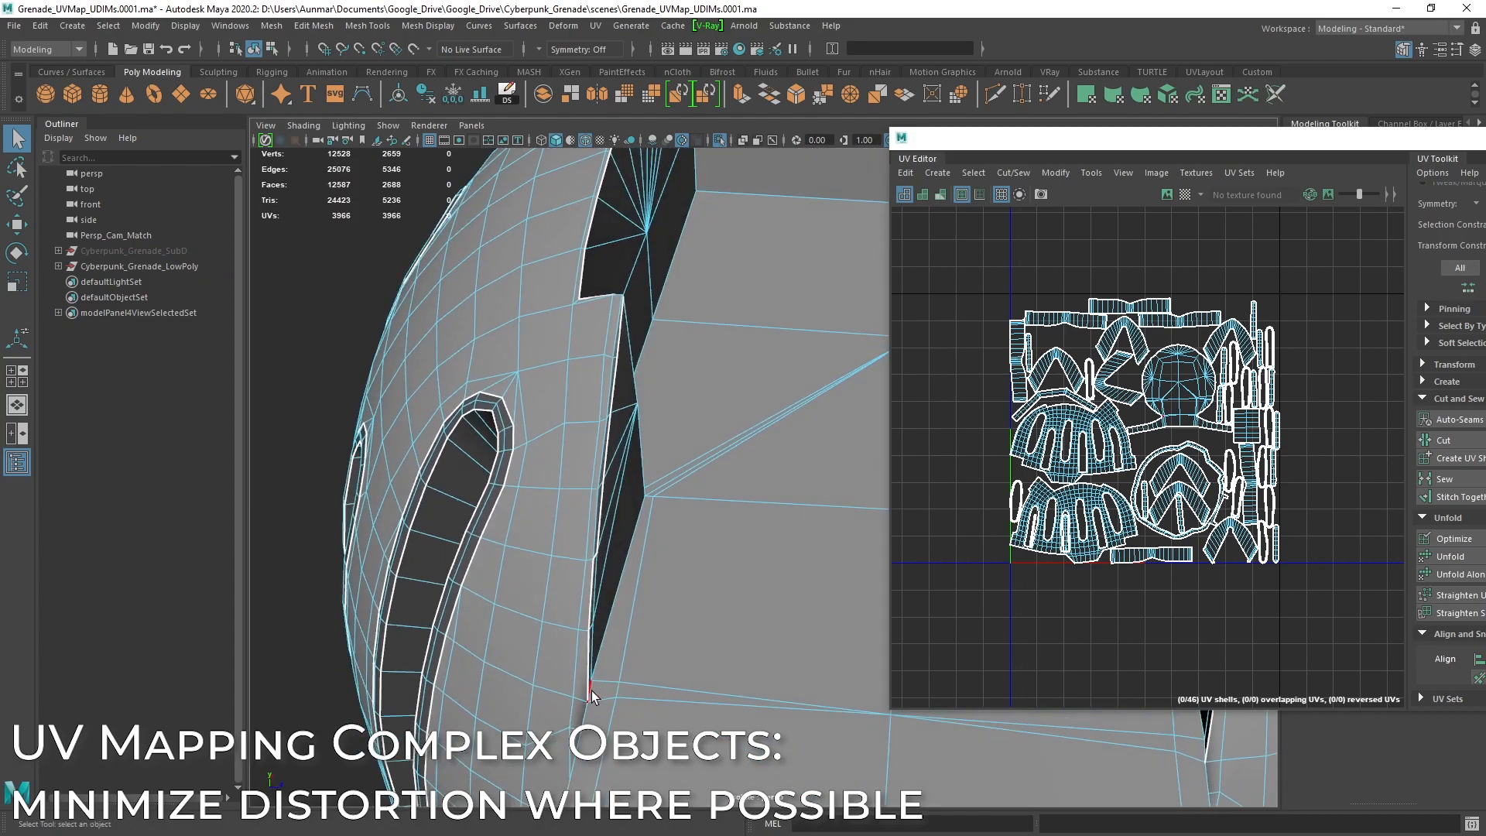
{"action": "left_click", "coordinate": [797, 502]}
{"action": "left_click", "coordinate": [625, 574], "text": "shift"}
{"action": "left_click_drag", "start_coordinate": [625, 574], "coordinate": [504, 441], "text": "alt"}
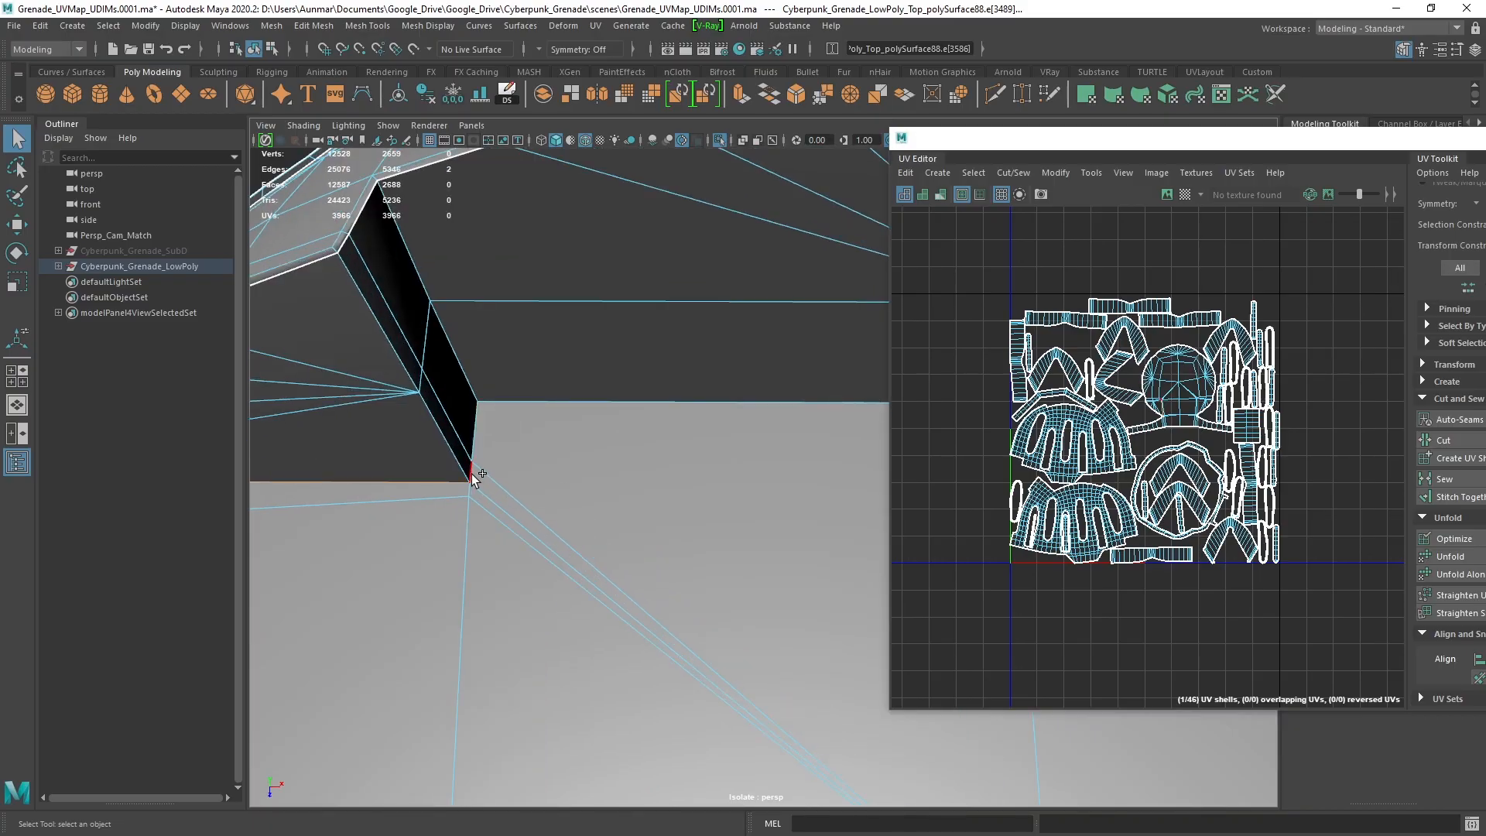
Add the edges where the recess floor meets the surrounding walls at the rear of the dome cover to the seam selection
{"action": "left_click", "coordinate": [673, 403], "text": "shift"}
{"action": "left_click_drag", "start_coordinate": [673, 408], "coordinate": [671, 438], "text": "alt"}
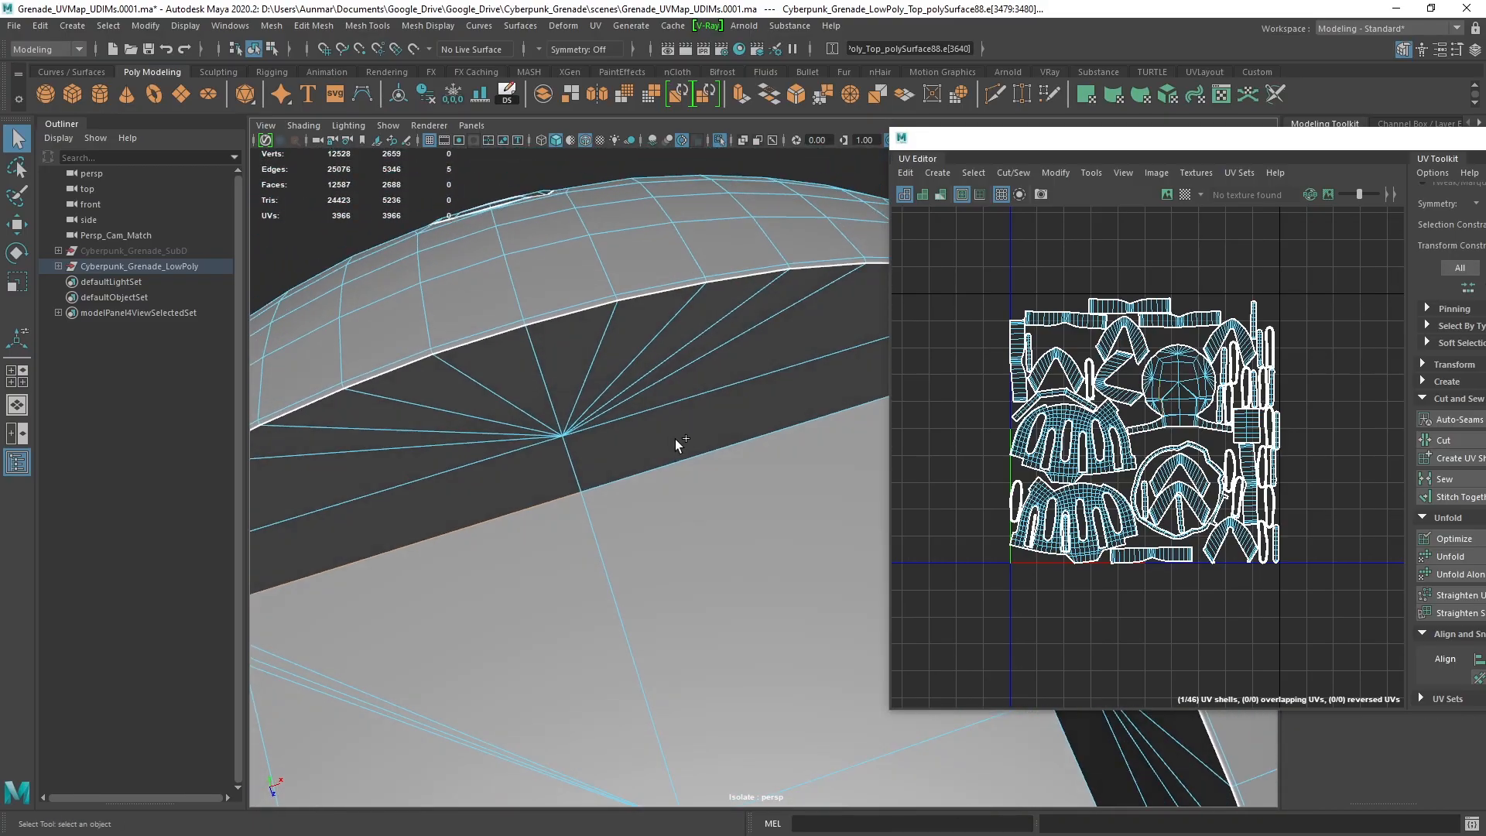
{"action": "left_click_drag", "start_coordinate": [796, 448], "coordinate": [677, 370], "text": "alt"}
{"action": "left_click", "coordinate": [606, 450], "text": "shift"}
{"action": "left_click_drag", "start_coordinate": [607, 451], "coordinate": [786, 461], "text": "alt"}
{"action": "left_click", "coordinate": [593, 429], "text": "shift"}
{"action": "left_click", "coordinate": [745, 551], "text": "shift"}
{"action": "left_click", "coordinate": [745, 551], "text": "shift"}
{"action": "left_click_drag", "start_coordinate": [746, 551], "coordinate": [503, 424], "text": "alt"}
{"action": "left_click_drag", "start_coordinate": [656, 517], "coordinate": [621, 525], "text": "alt"}
{"action": "left_click", "coordinate": [601, 517], "text": "shift"}
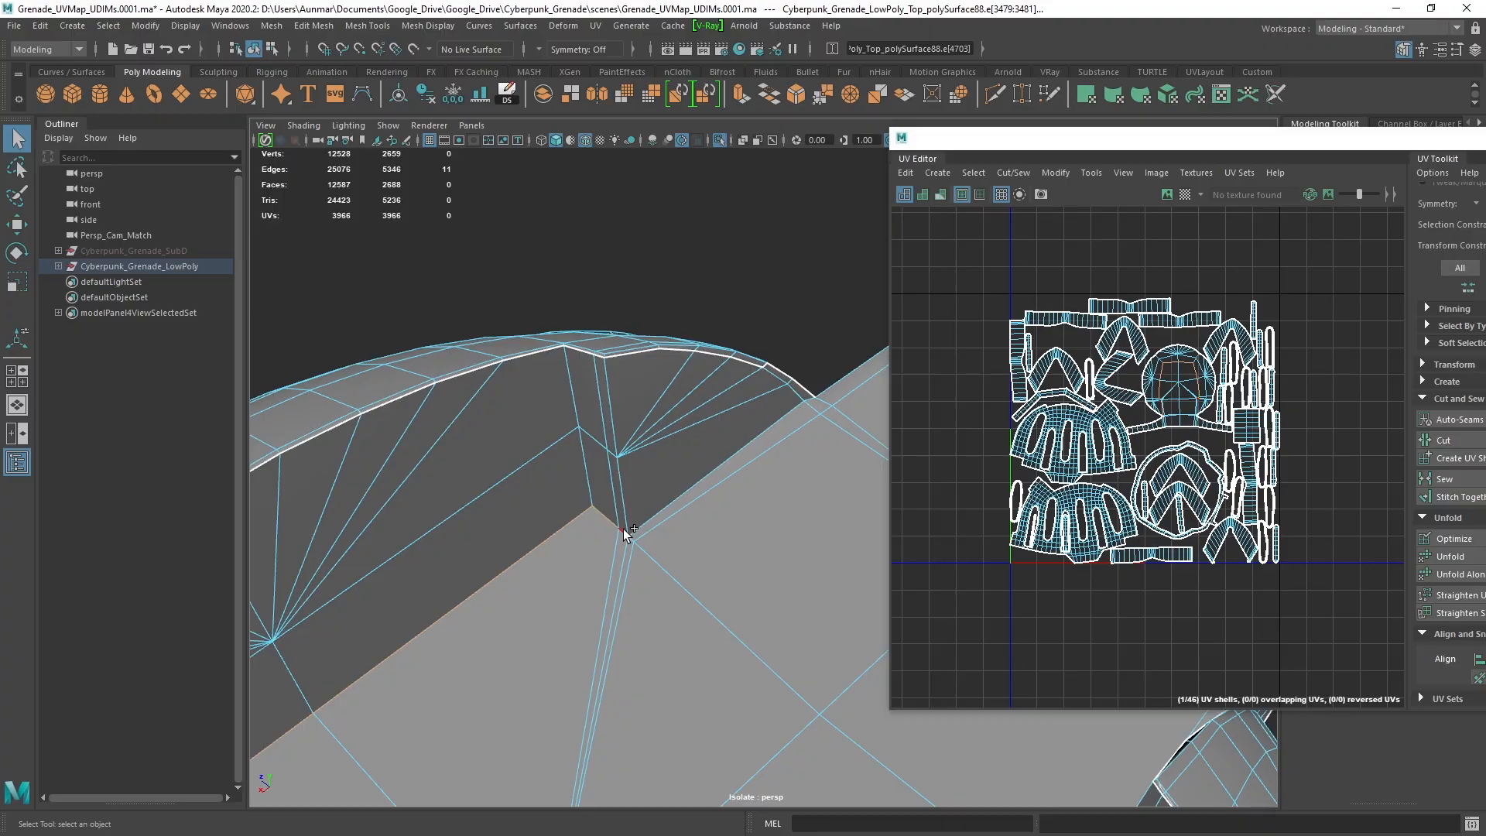
Complete the seam selection along the sides of the recess floor to its front corners and cut the UVs there
{"action": "left_click", "coordinate": [664, 507], "text": "shift"}
{"action": "left_click_drag", "start_coordinate": [628, 500], "coordinate": [678, 536], "text": "alt"}
{"action": "left_click", "coordinate": [784, 435], "text": "shift"}
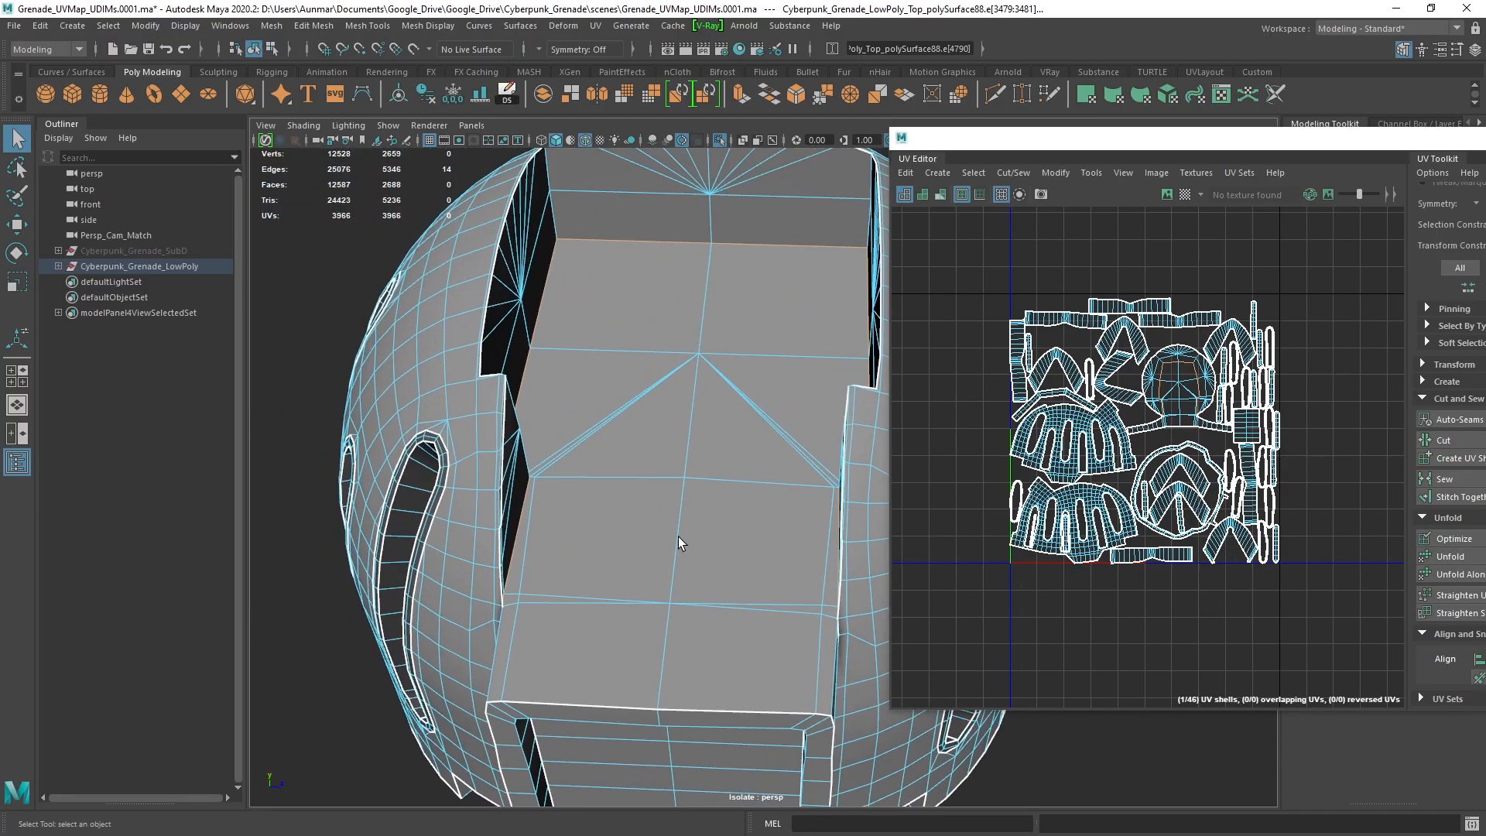
{"action": "left_click_drag", "start_coordinate": [791, 531], "coordinate": [698, 490], "text": "alt"}
{"action": "left_click_drag", "start_coordinate": [704, 559], "coordinate": [802, 527], "text": "alt"}
{"action": "left_click", "coordinate": [652, 545], "text": "shift"}
{"action": "left_click_drag", "start_coordinate": [849, 463], "coordinate": [759, 456], "text": "alt"}
{"action": "right_click_drag", "start_coordinate": [1277, 286], "coordinate": [1216, 308], "text": "shift"}
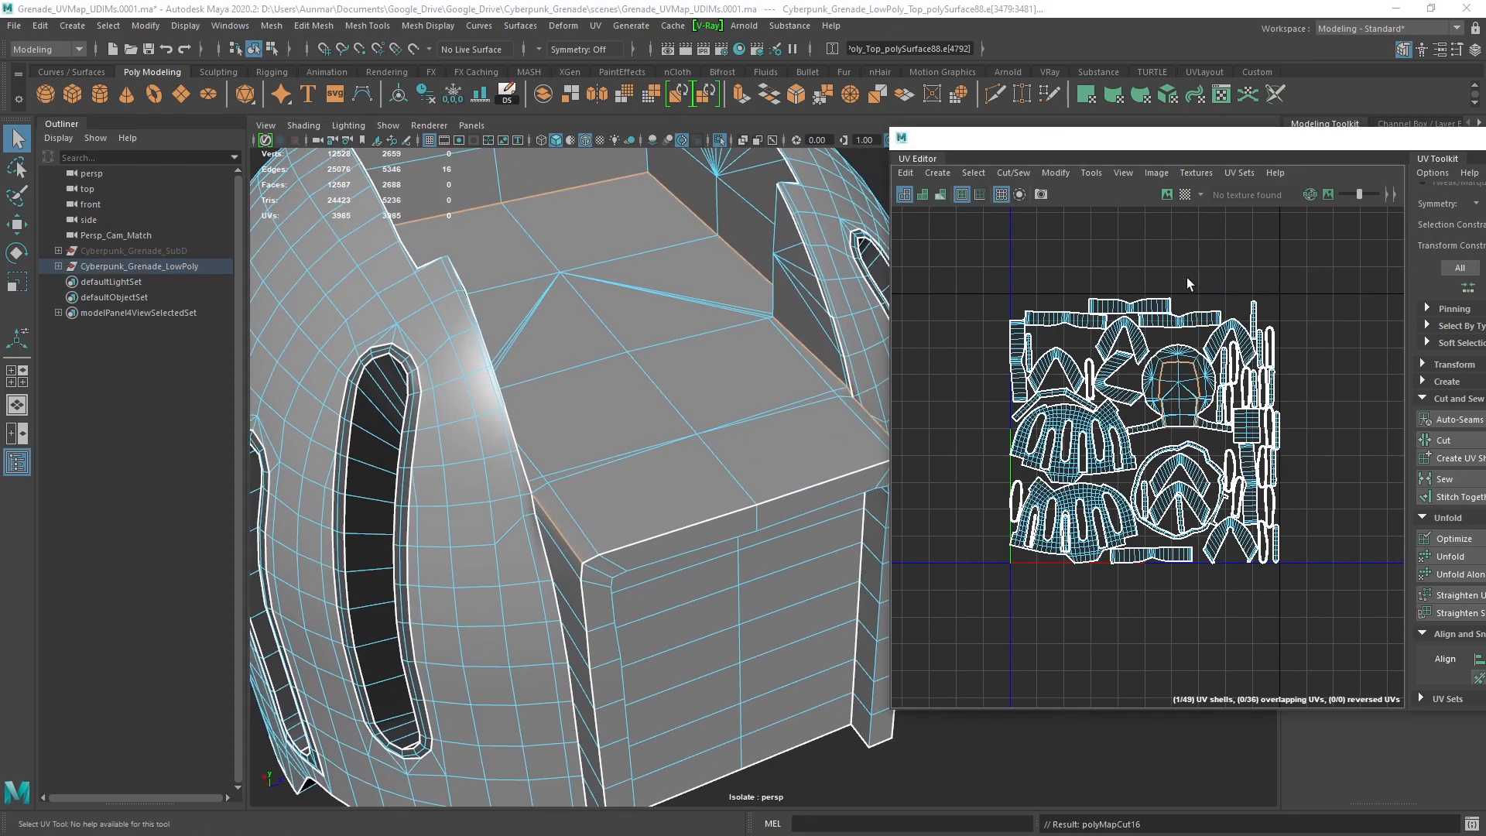
Turn on UV distortion shading, select the recess floor and wall UV shells, and unfold them
{"action": "key", "text": "7"}
{"action": "left_click_drag", "start_coordinate": [797, 325], "coordinate": [661, 411], "text": "alt"}
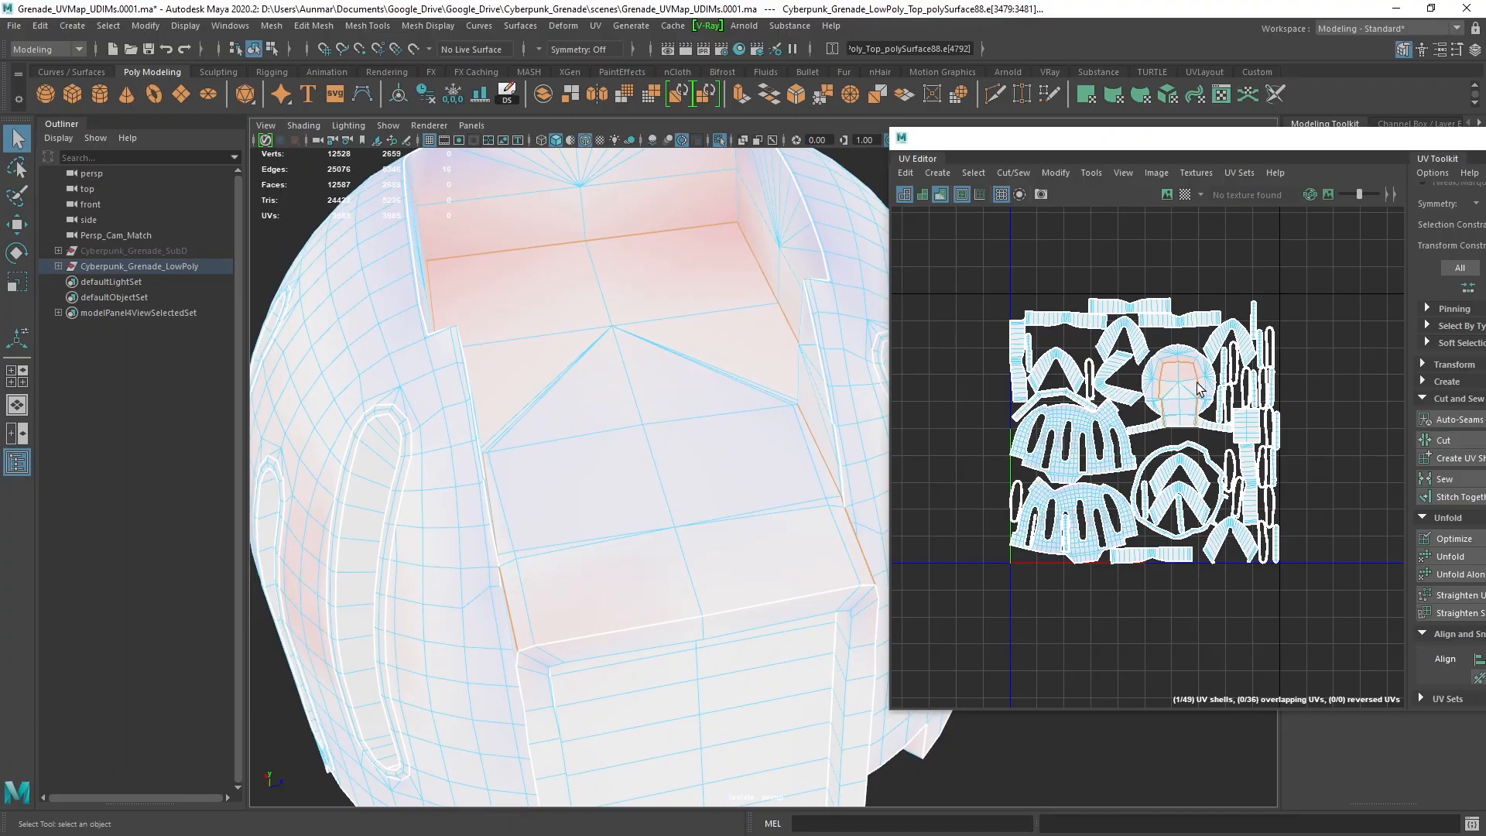
{"action": "left_click", "coordinate": [1170, 392]}
{"action": "scroll", "coordinate": [1171, 398], "scroll_direction": "up", "scroll_amount": 3}
{"action": "right_click_drag", "start_coordinate": [1189, 346], "coordinate": [1151, 280]}
{"action": "left_click", "coordinate": [1173, 249]}
{"action": "left_click", "coordinate": [1450, 557]}
Examine the UV distortion shading around the dome cover's slotted sides and recess, and on its UV shells
{"action": "left_click_drag", "start_coordinate": [712, 329], "coordinate": [654, 382], "text": "alt"}
{"action": "left_click_drag", "start_coordinate": [719, 311], "coordinate": [472, 370], "text": "alt"}
{"action": "scroll", "coordinate": [643, 499], "scroll_direction": "up", "scroll_amount": 3}
{"action": "left_click_drag", "start_coordinate": [643, 402], "coordinate": [700, 391], "text": "alt"}
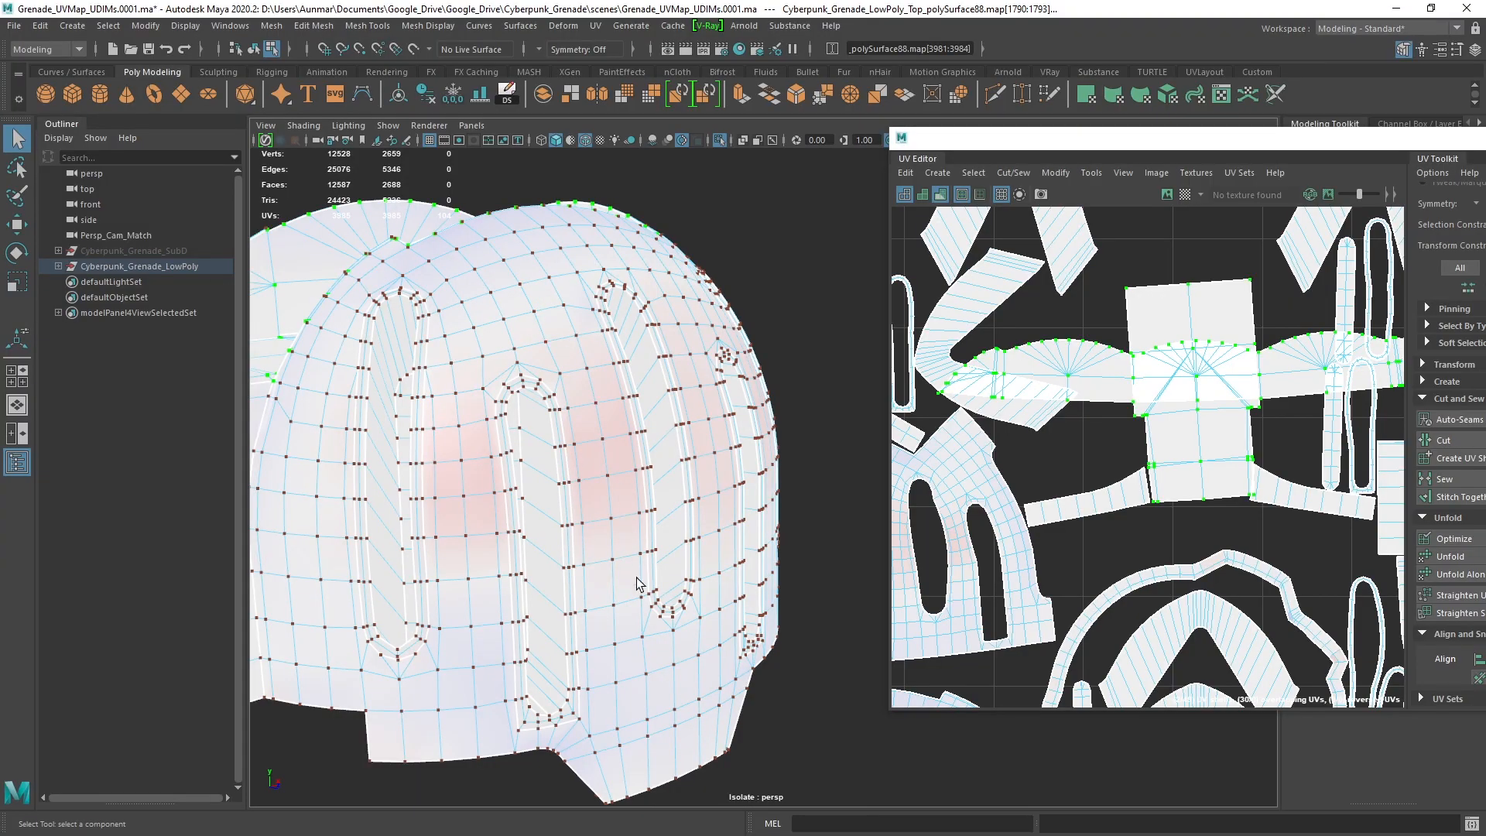
{"action": "mouse_move", "coordinate": [601, 444]}
{"action": "left_mouse_down", "text": "alt"}
{"action": "mouse_move", "coordinate": [580, 426]}
{"action": "mouse_move", "coordinate": [588, 438]}
{"action": "left_mouse_up", "text": "alt"}
{"action": "right_click_drag", "start_coordinate": [573, 242], "coordinate": [636, 213]}
{"action": "scroll", "coordinate": [650, 294], "scroll_direction": "down", "scroll_amount": 2}
{"action": "middle_click_drag", "start_coordinate": [653, 292], "coordinate": [630, 308], "text": "alt"}
{"action": "scroll", "coordinate": [596, 302], "scroll_direction": "down", "scroll_amount": 2}
{"action": "left_click_drag", "start_coordinate": [571, 293], "coordinate": [733, 441], "text": "alt"}
{"action": "middle_click_drag", "start_coordinate": [733, 441], "coordinate": [698, 479], "text": "alt"}
{"action": "scroll", "coordinate": [1085, 489], "scroll_direction": "down", "scroll_amount": 3}
{"action": "middle_click_drag", "start_coordinate": [1085, 488], "coordinate": [1246, 426], "text": "alt"}
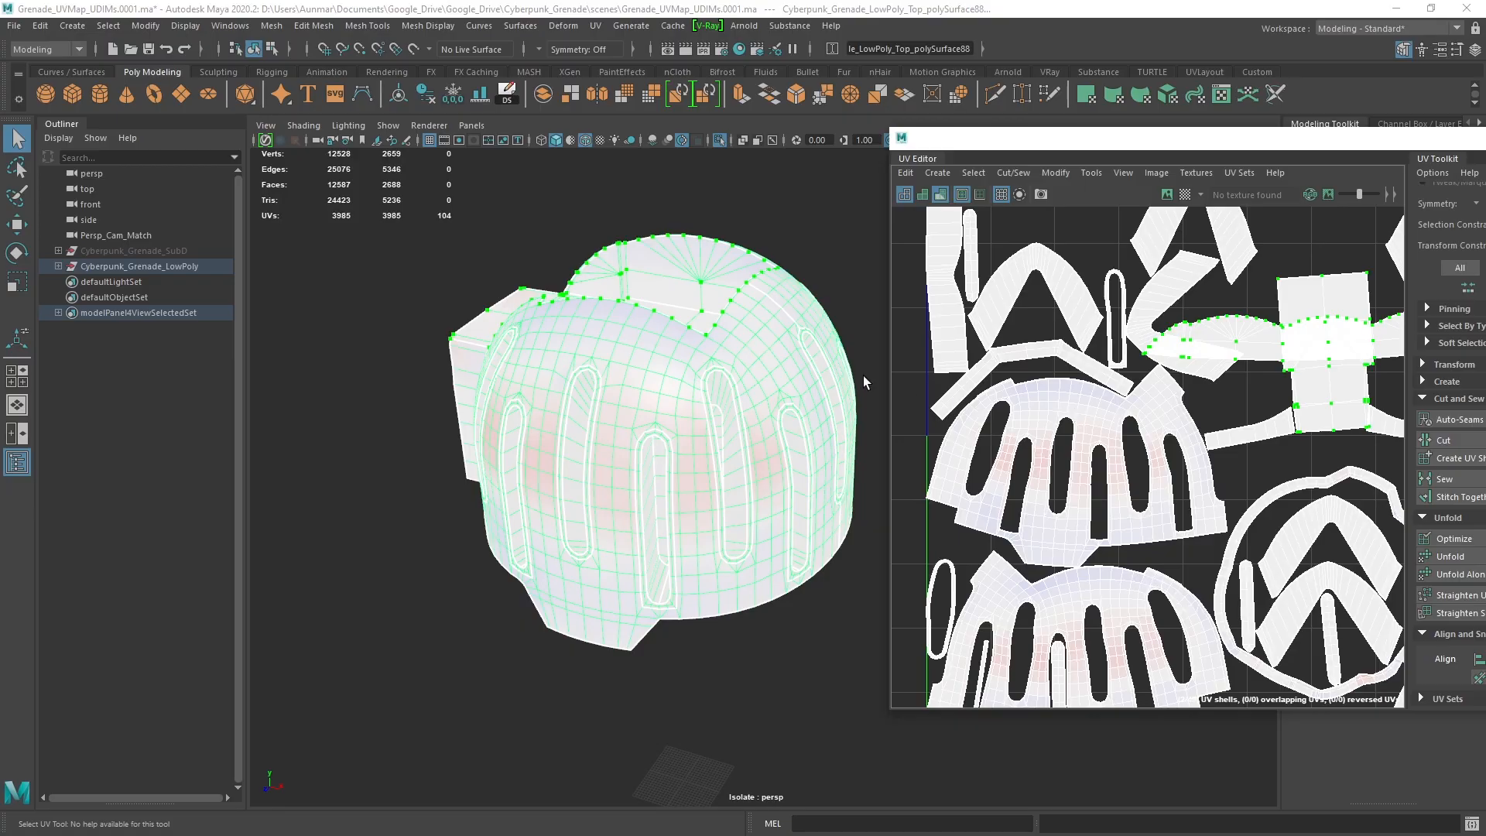
{"action": "left_click_drag", "start_coordinate": [680, 521], "coordinate": [693, 470], "text": "alt"}
{"action": "scroll", "coordinate": [696, 471], "scroll_direction": "up", "scroll_amount": 2}
{"action": "middle_click_drag", "start_coordinate": [700, 471], "coordinate": [632, 455], "text": "alt"}
{"action": "left_click_drag", "start_coordinate": [696, 488], "coordinate": [623, 484], "text": "alt"}
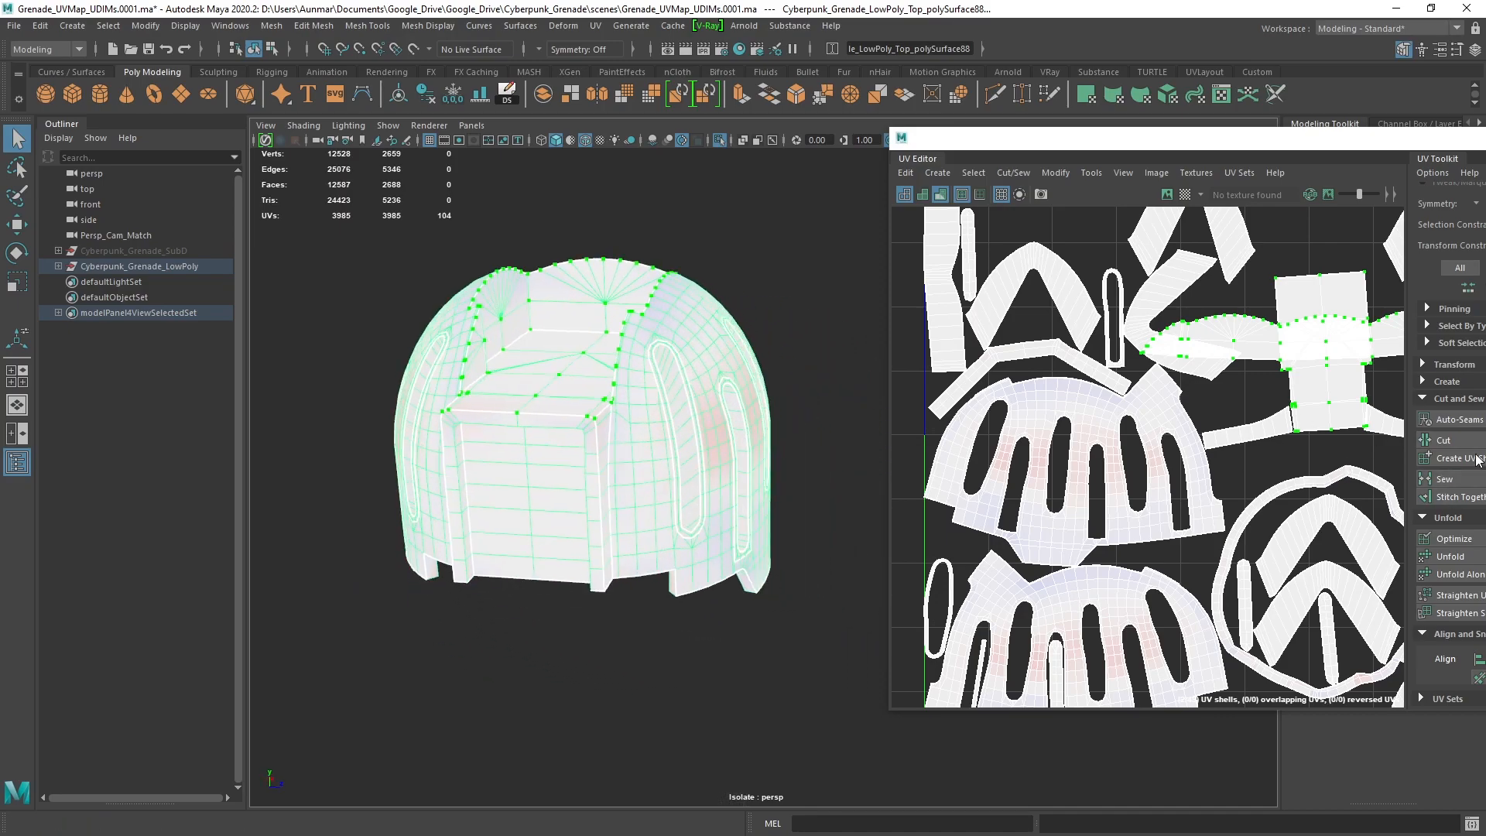
Turn off UV distortion shading and pack the dome cover's UV shells into the UV tile
{"action": "key", "text": "7"}
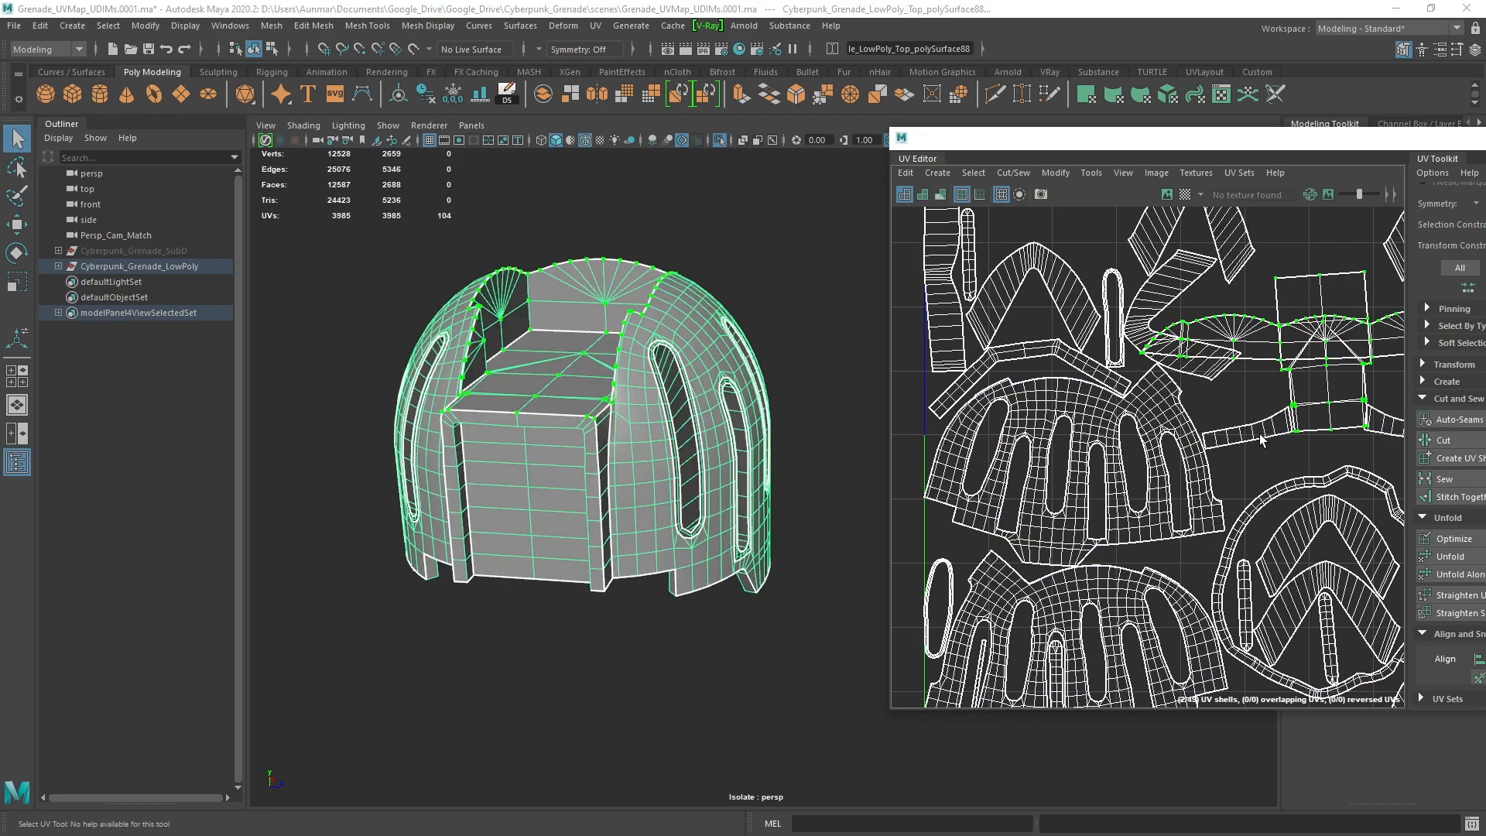
{"action": "left_click_drag", "start_coordinate": [1223, 142], "coordinate": [1034, 118]}
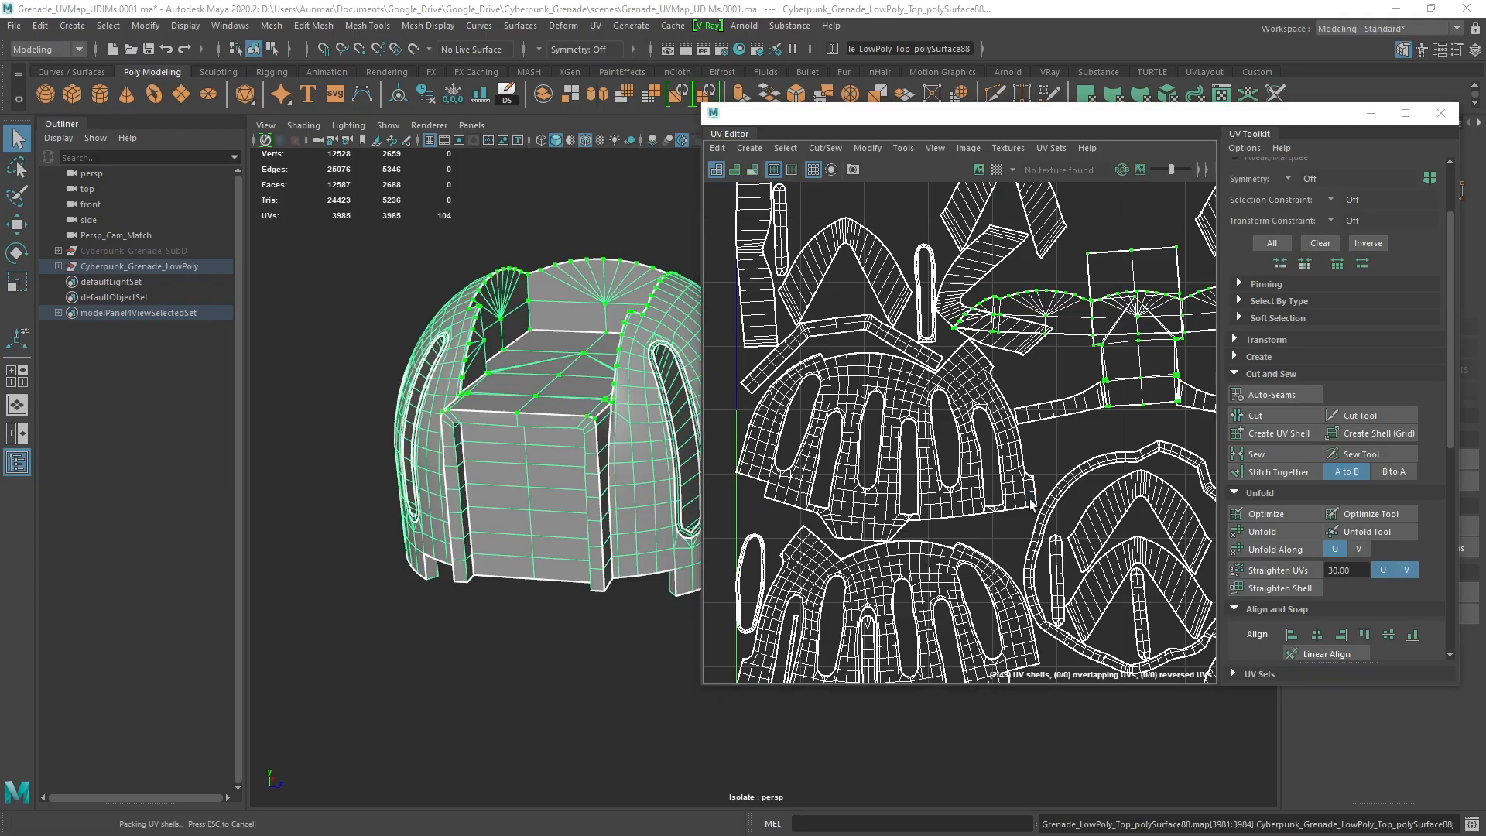
{"action": "scroll", "coordinate": [1049, 492], "scroll_direction": "down", "scroll_amount": 3}
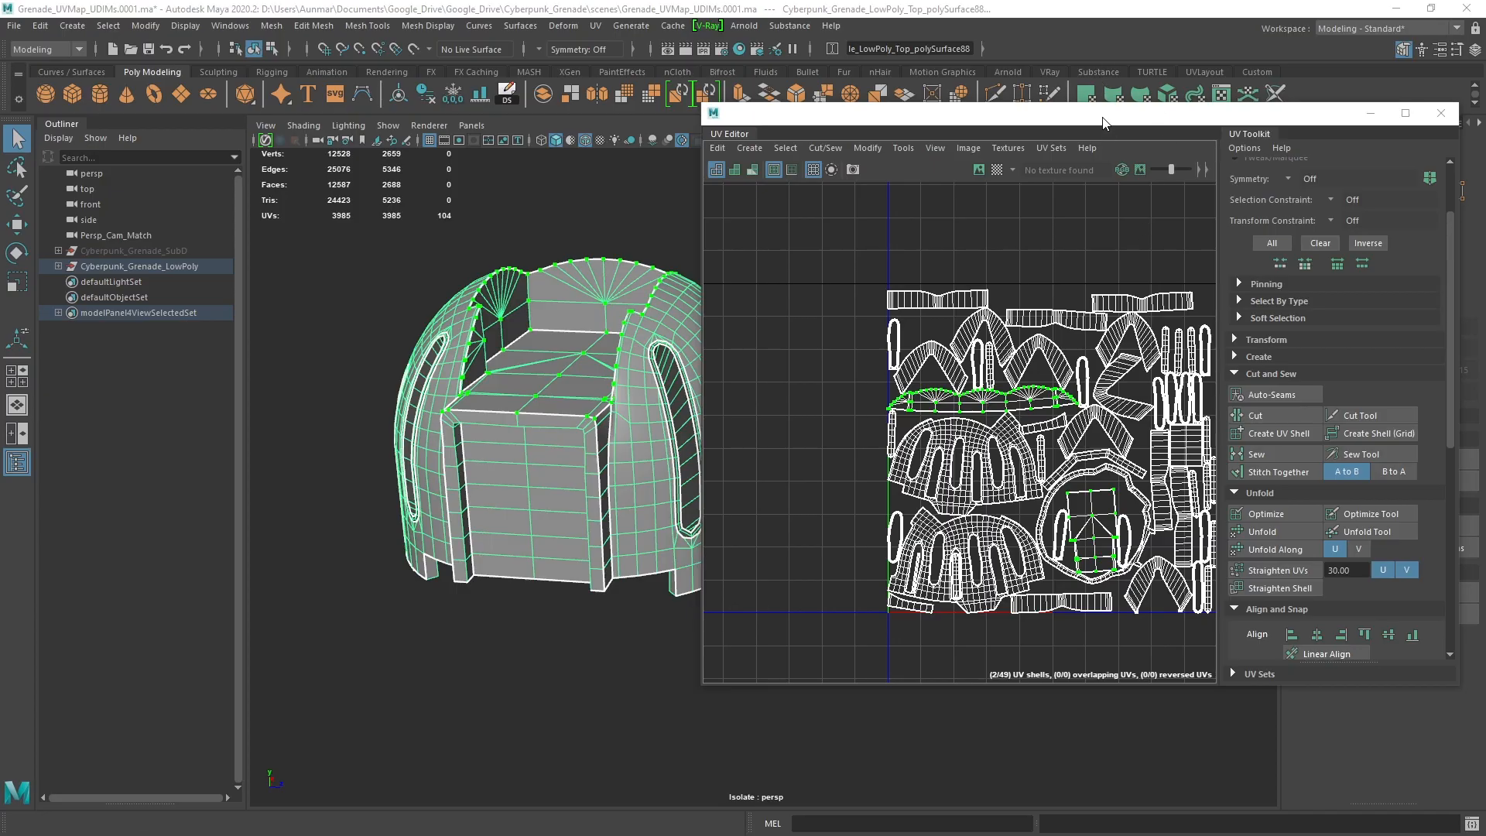
Move the UV Editor aside, return to the full grenade, and isolate the open box-shaped housing at its top
{"action": "left_click_drag", "start_coordinate": [1103, 124], "coordinate": [1485, 186]}
{"action": "right_click", "coordinate": [611, 329]}
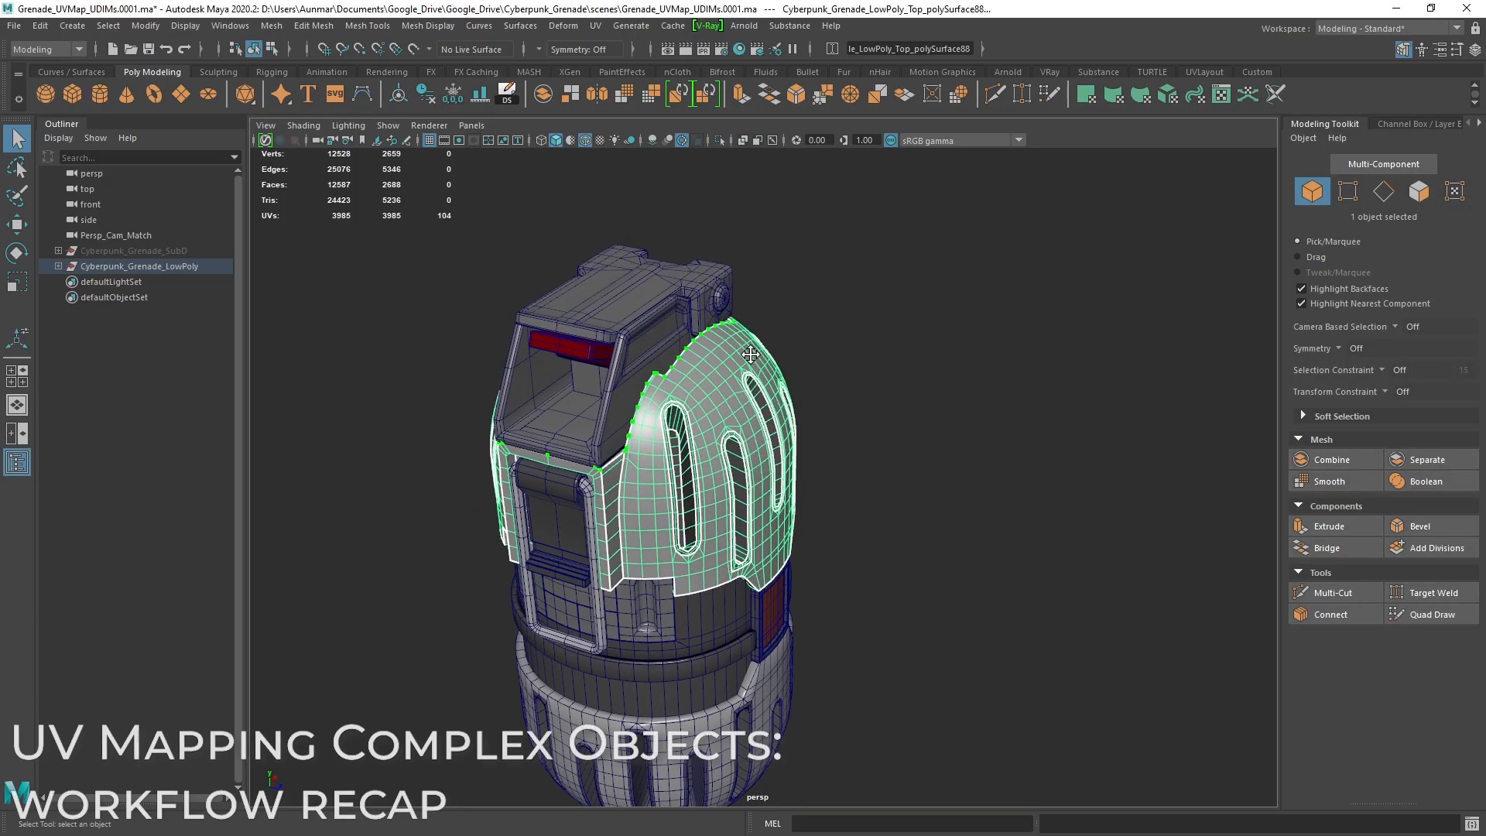
{"action": "left_click_drag", "start_coordinate": [750, 354], "coordinate": [929, 476], "text": "alt"}
{"action": "left_click", "coordinate": [856, 375]}
{"action": "key", "text": "ctrl+1"}
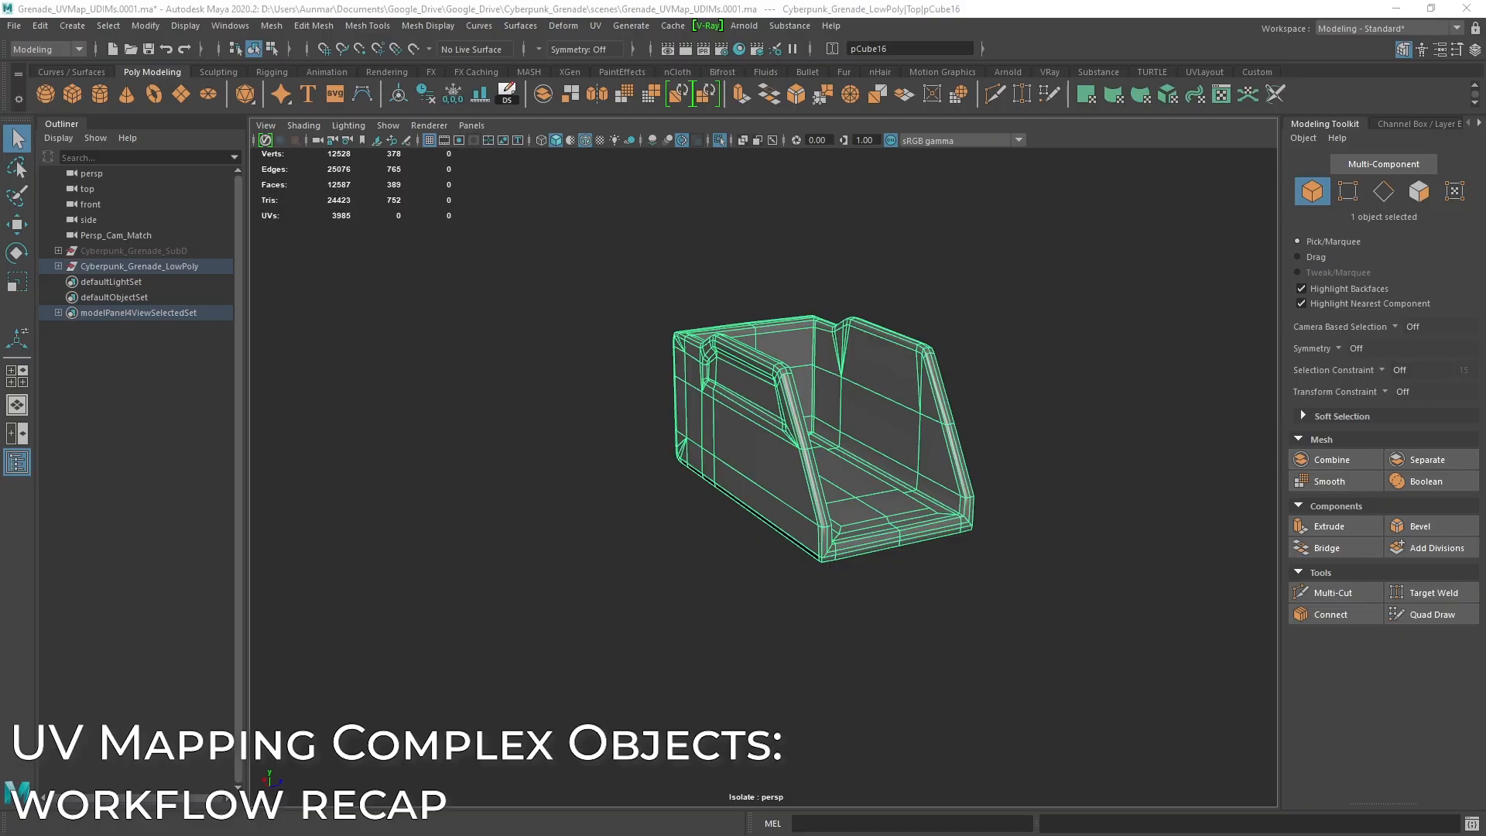
Bring back the UV Editor and create a camera-based UV projection on the isolated housing
{"action": "middle_click_drag", "start_coordinate": [790, 396], "coordinate": [784, 398], "text": "alt"}
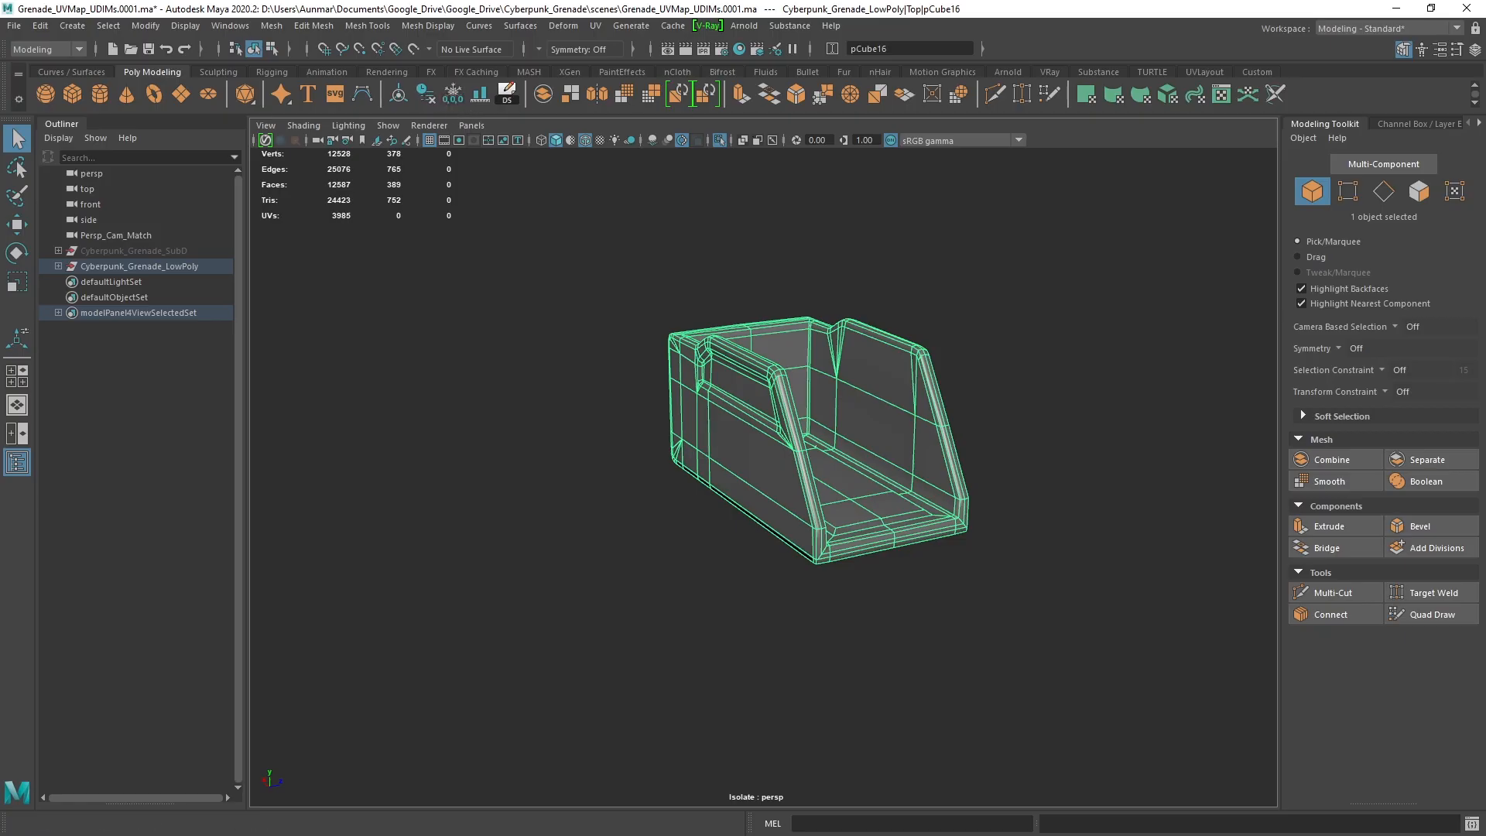
{"action": "left_click_drag", "start_coordinate": [1485, 179], "coordinate": [1032, 186]}
{"action": "left_click_drag", "start_coordinate": [481, 349], "coordinate": [596, 328], "text": "alt"}
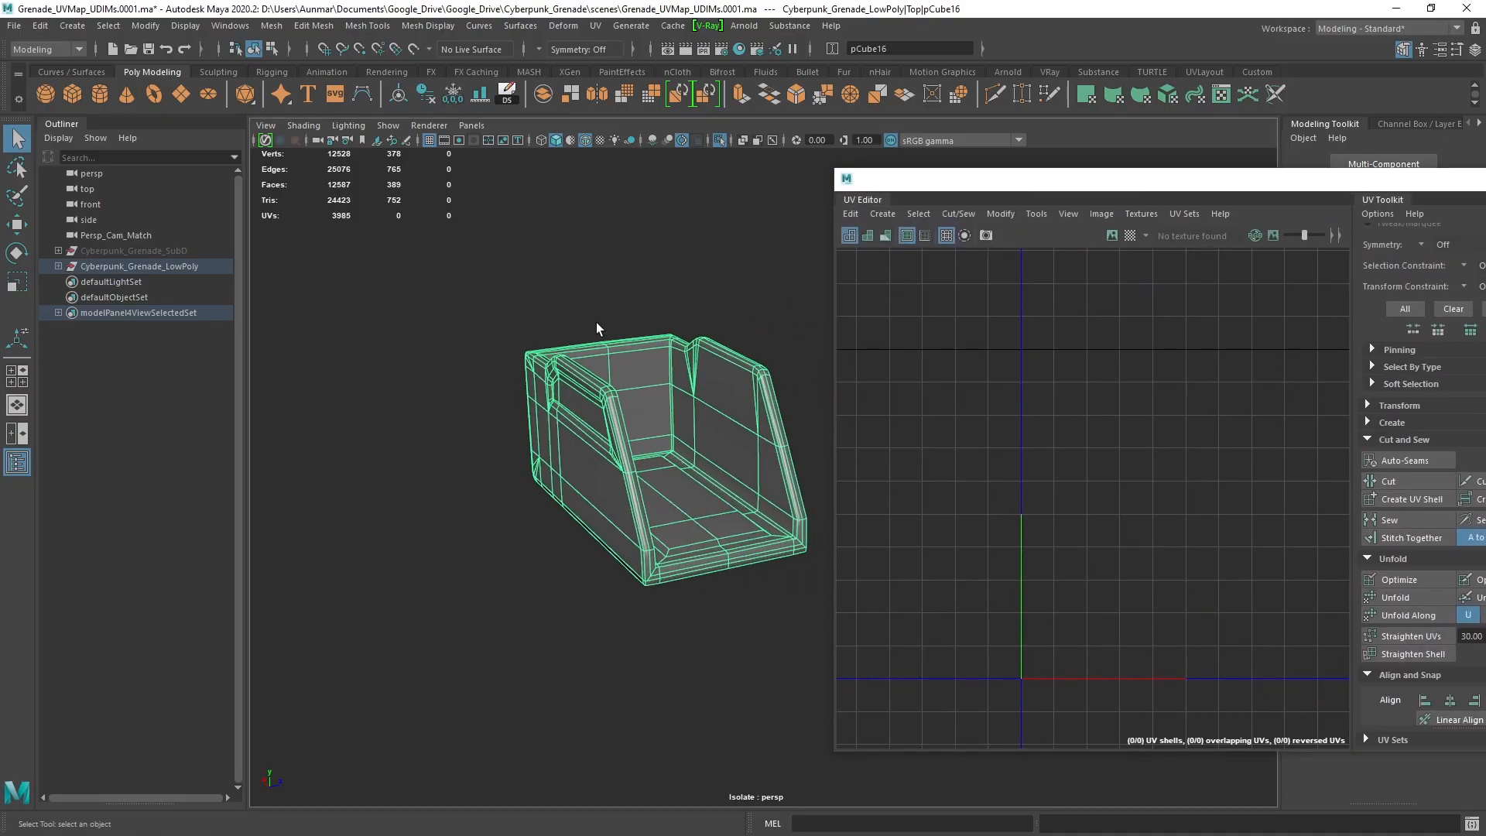
{"action": "left_click", "coordinate": [882, 214]}
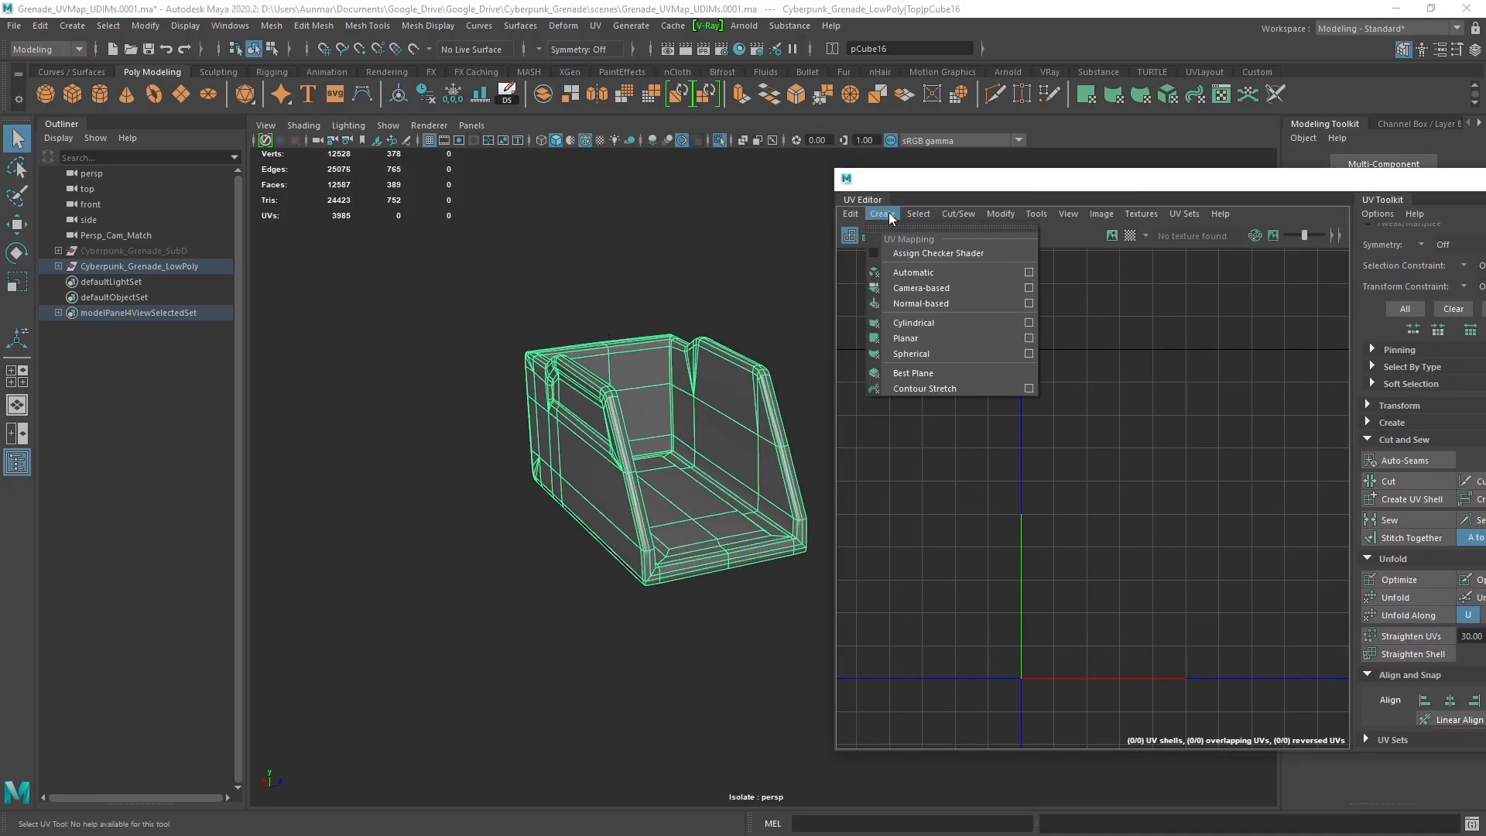
{"action": "left_click", "coordinate": [919, 288]}
Switch the housing to edge selection and frame the bevelled rim of its side wall
{"action": "left_click_drag", "start_coordinate": [672, 420], "coordinate": [616, 357], "text": "alt"}
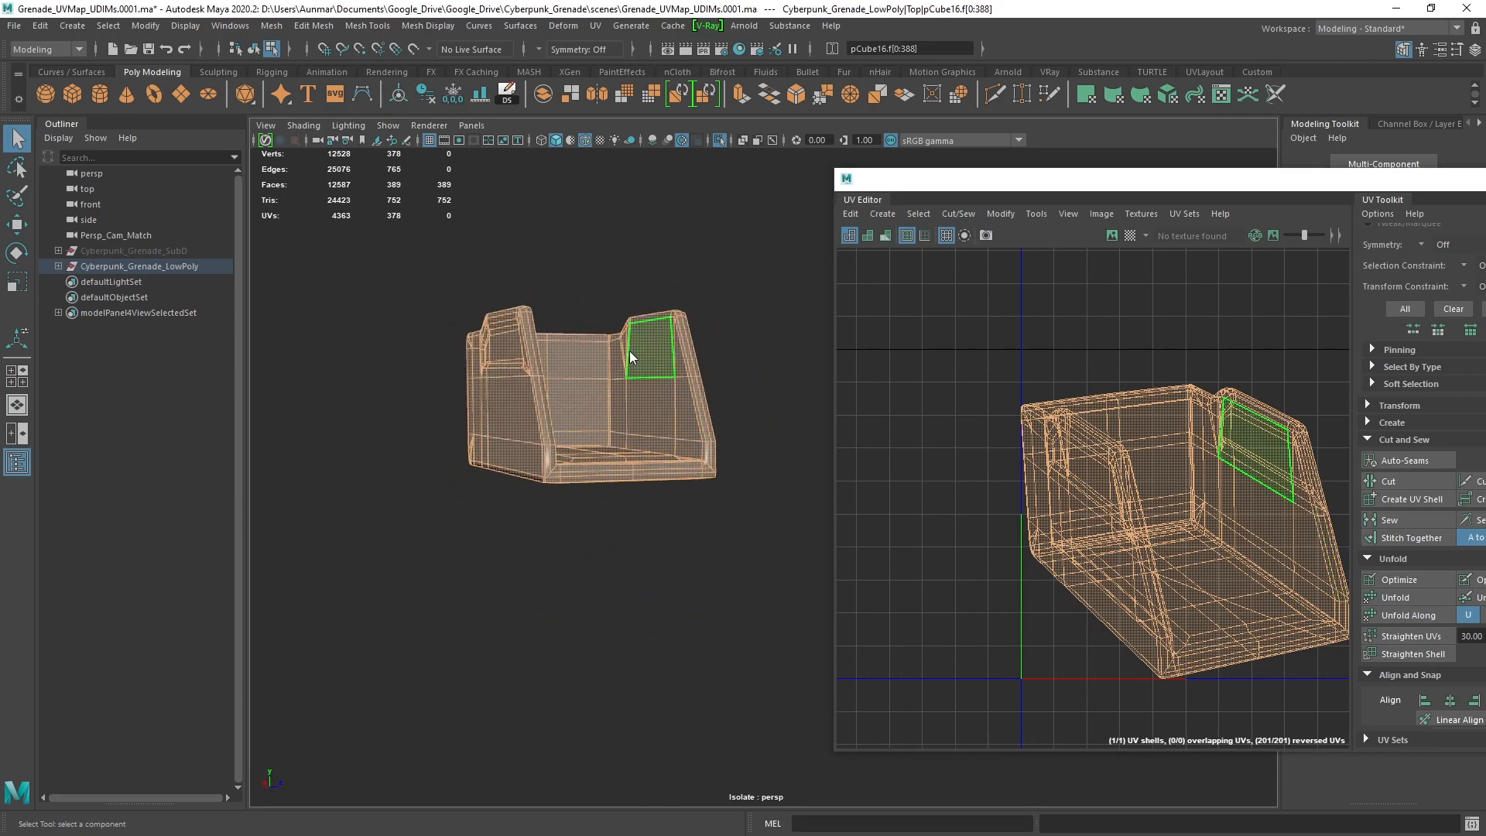
{"action": "right_click_drag", "start_coordinate": [619, 360], "coordinate": [679, 341]}
{"action": "right_click", "coordinate": [589, 362]}
{"action": "right_click_drag", "start_coordinate": [589, 362], "coordinate": [588, 318]}
{"action": "scroll", "coordinate": [630, 348], "scroll_direction": "up", "scroll_amount": 3}
{"action": "left_click_drag", "start_coordinate": [588, 358], "coordinate": [547, 377], "text": "alt"}
{"action": "scroll", "coordinate": [479, 399], "scroll_direction": "up", "scroll_amount": 4}
{"action": "middle_click_drag", "start_coordinate": [547, 378], "coordinate": [720, 423], "text": "alt"}
{"action": "left_click_drag", "start_coordinate": [719, 423], "coordinate": [654, 495], "text": "alt"}
{"action": "middle_click_drag", "start_coordinate": [614, 275], "coordinate": [610, 375], "text": "alt"}
{"action": "left_click_drag", "start_coordinate": [557, 345], "coordinate": [727, 441], "text": "alt"}
{"action": "scroll", "coordinate": [576, 331], "scroll_direction": "up", "scroll_amount": 3}
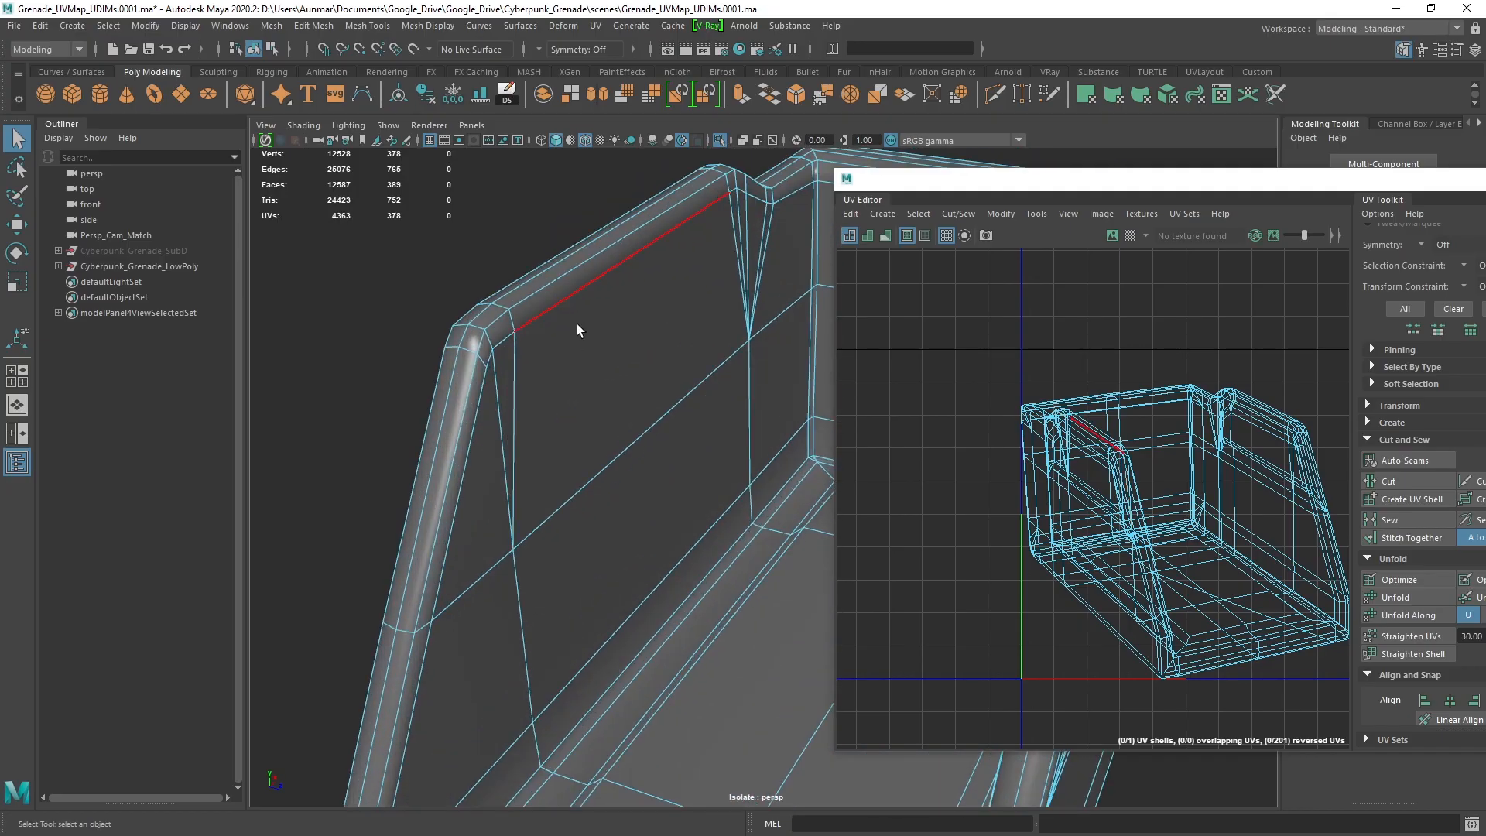
Select the edge loops along the inner and outer sides of the housing's bevelled rim
{"action": "double_click", "coordinate": [498, 320]}
{"action": "left_click_drag", "start_coordinate": [487, 322], "coordinate": [690, 214], "text": "alt"}
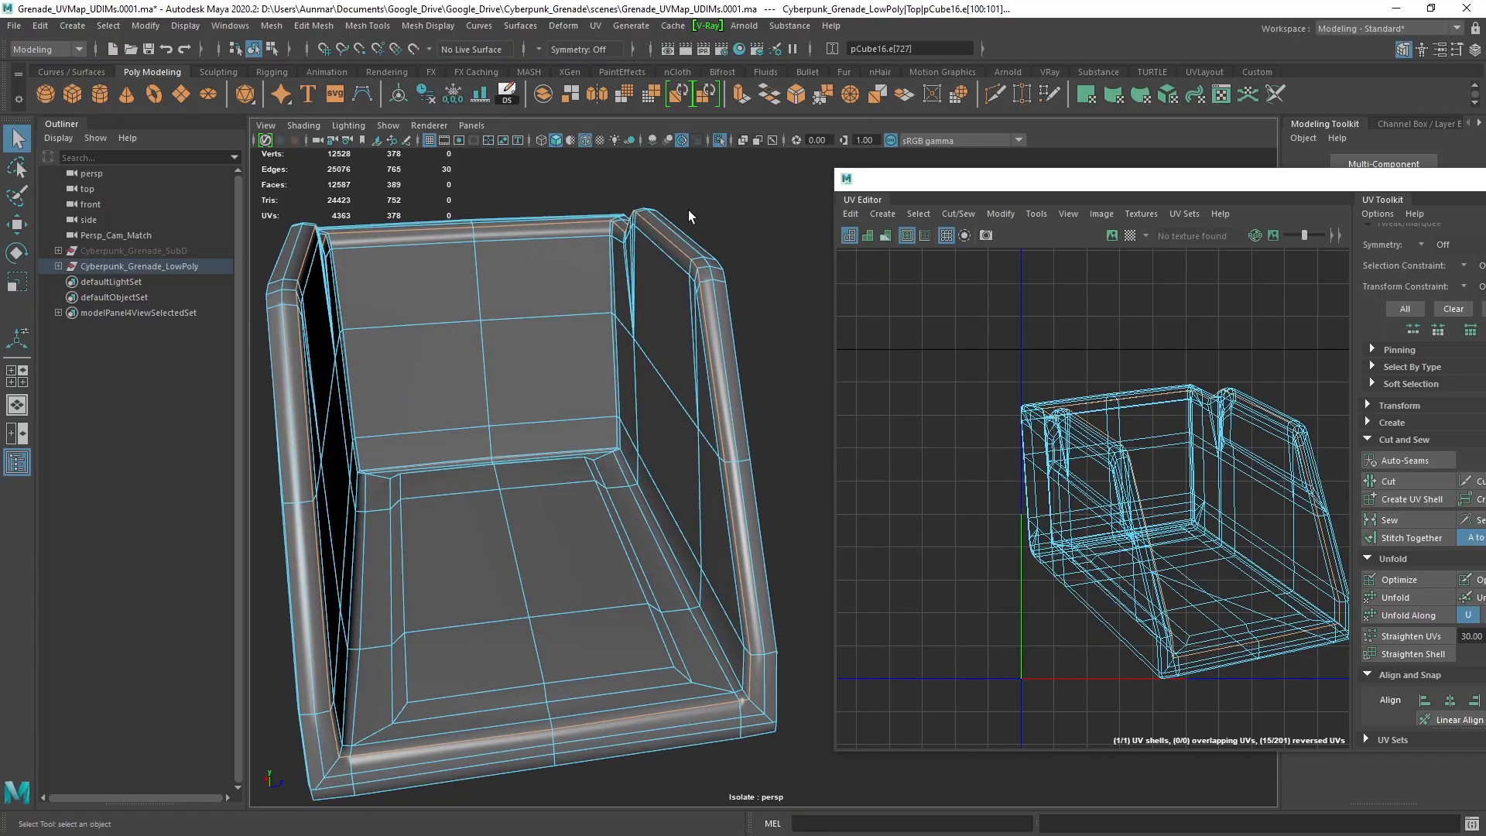
{"action": "left_click_drag", "start_coordinate": [750, 382], "coordinate": [605, 517], "text": "alt"}
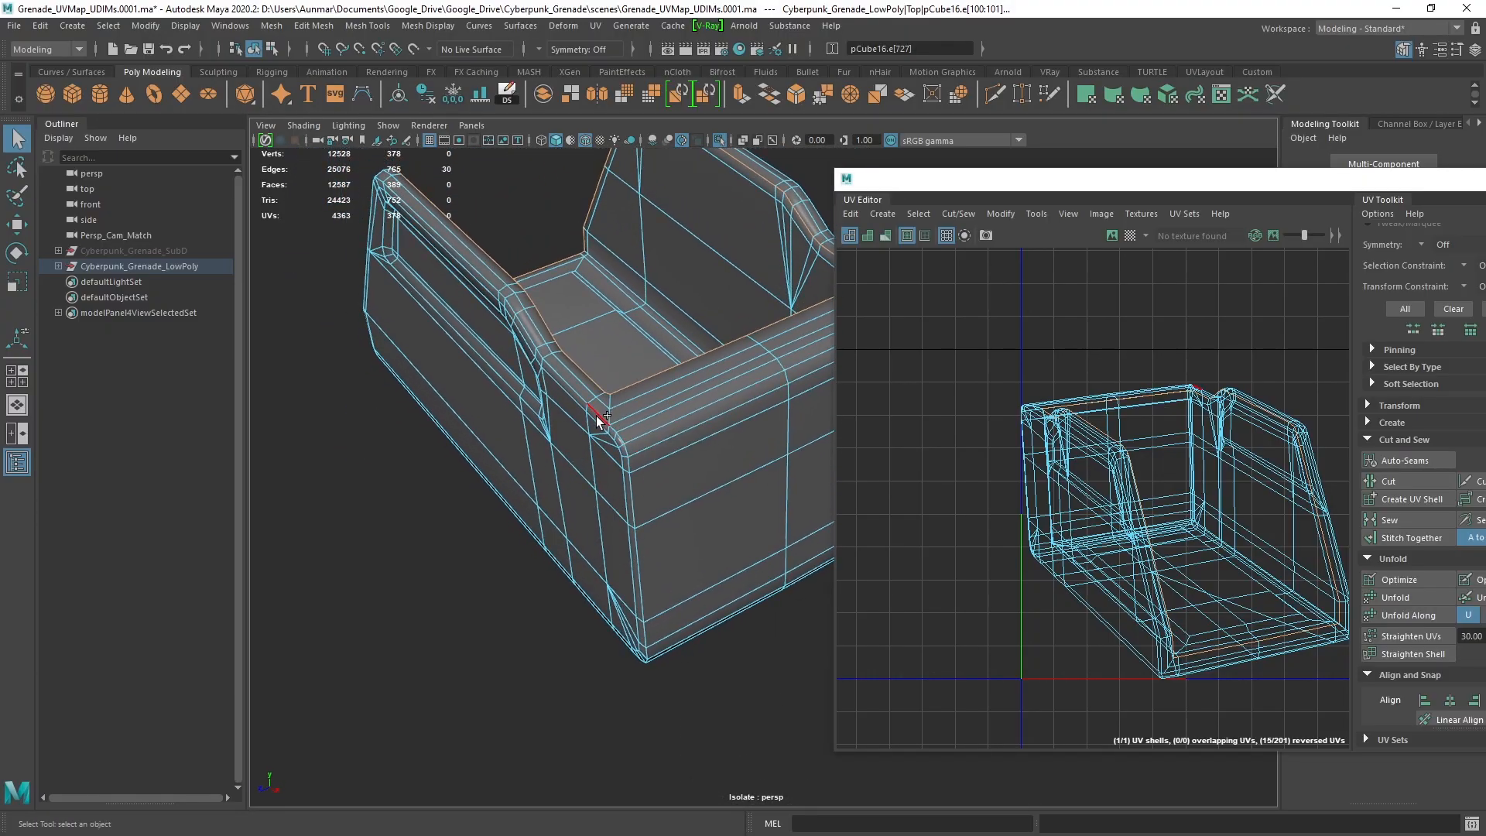
{"action": "left_click_drag", "start_coordinate": [597, 418], "coordinate": [639, 511], "text": "alt"}
{"action": "double_click", "coordinate": [619, 406], "text": "shift"}
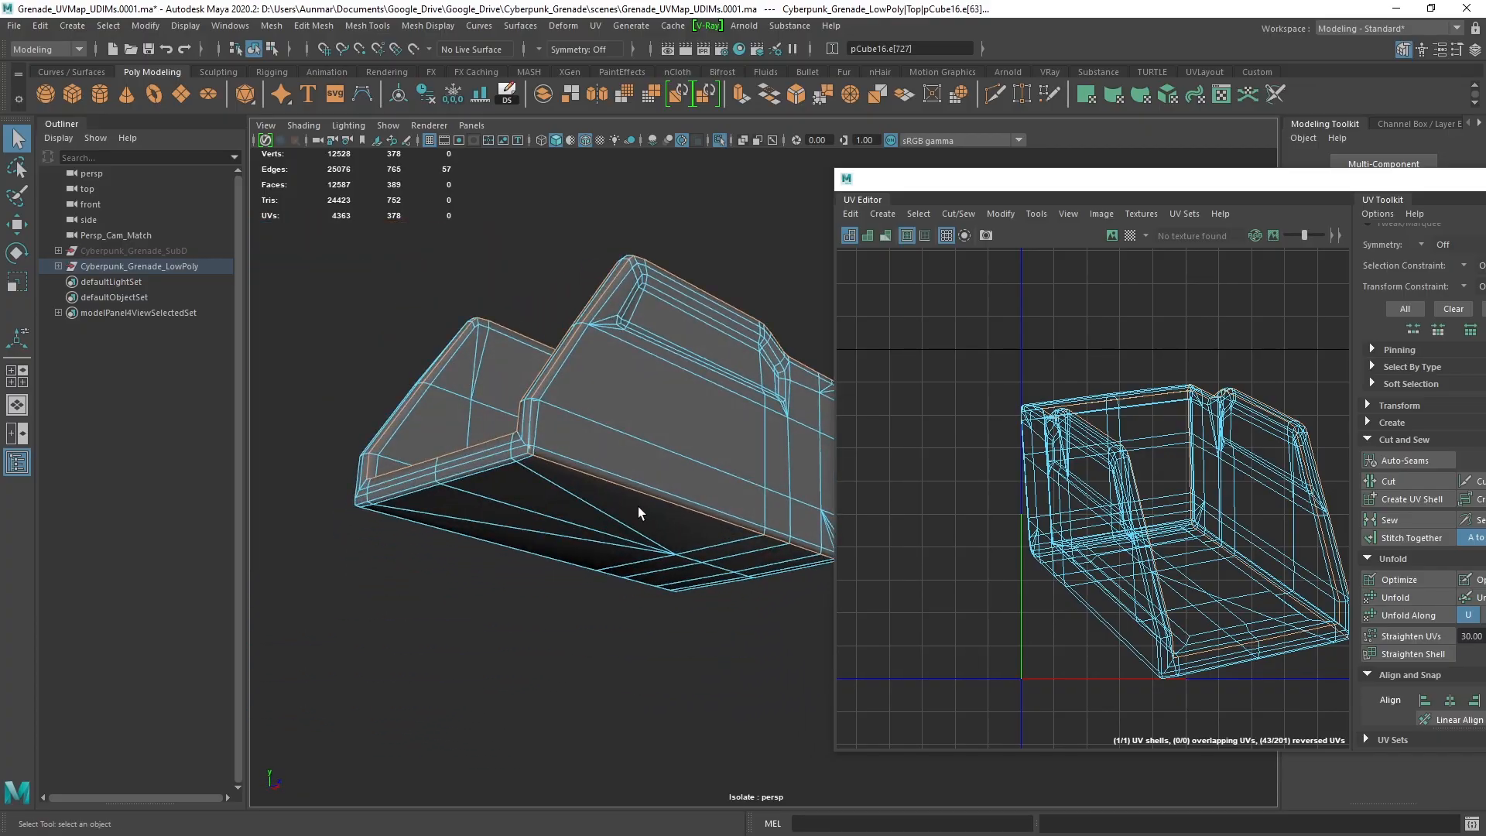
Select the two surplus edges at the housing's lower front corner and delete them
{"action": "scroll", "coordinate": [534, 440], "scroll_direction": "up", "scroll_amount": 3}
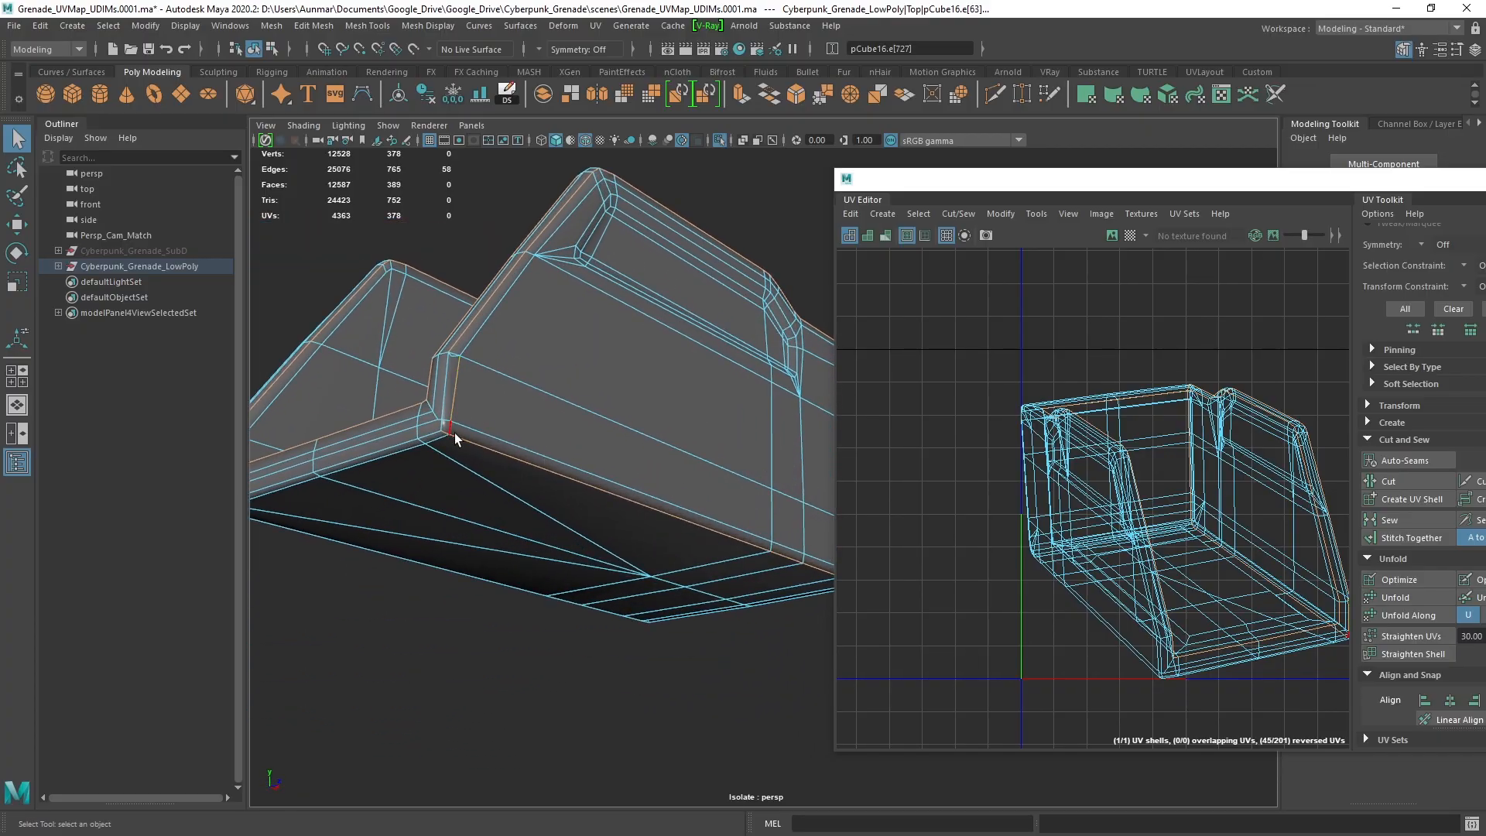
{"action": "left_click_drag", "start_coordinate": [450, 430], "coordinate": [587, 433], "text": "alt"}
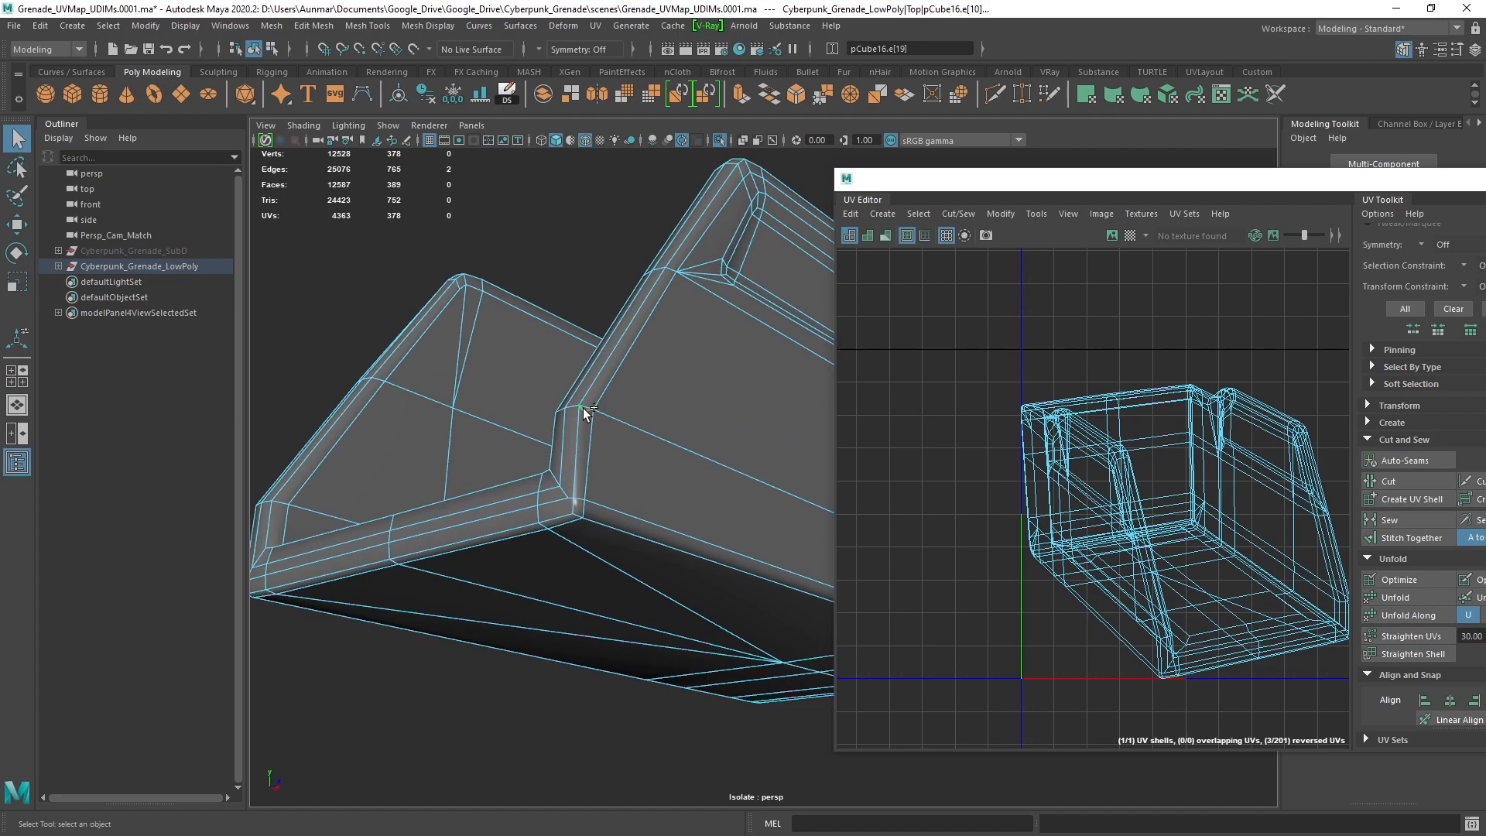
{"action": "key", "text": "Delete"}
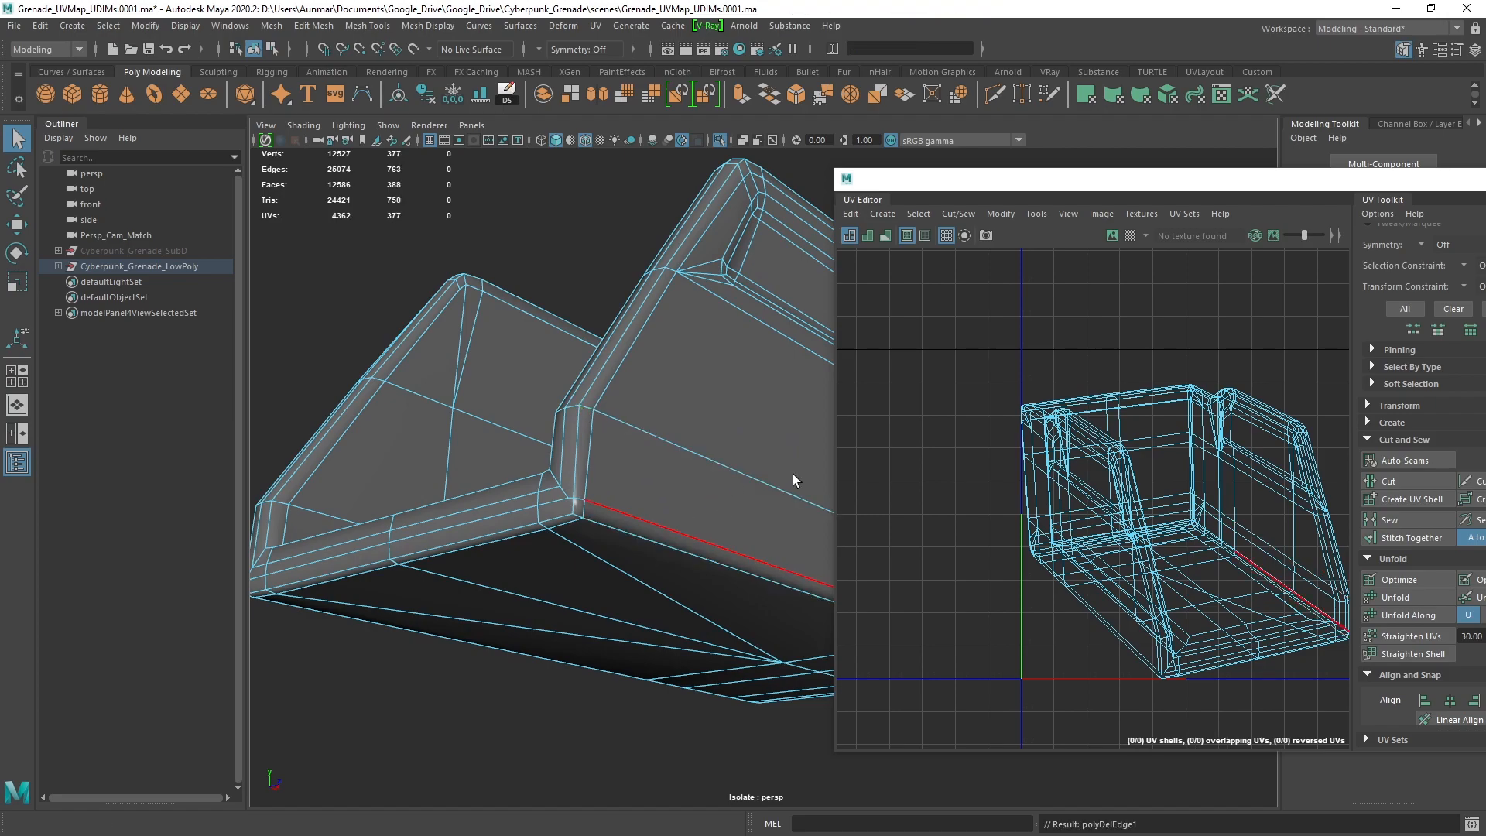
Move the UV Editor out of the way and set the modelling symmetry to World Z
{"action": "left_click_drag", "start_coordinate": [1360, 179], "coordinate": [1485, 308]}
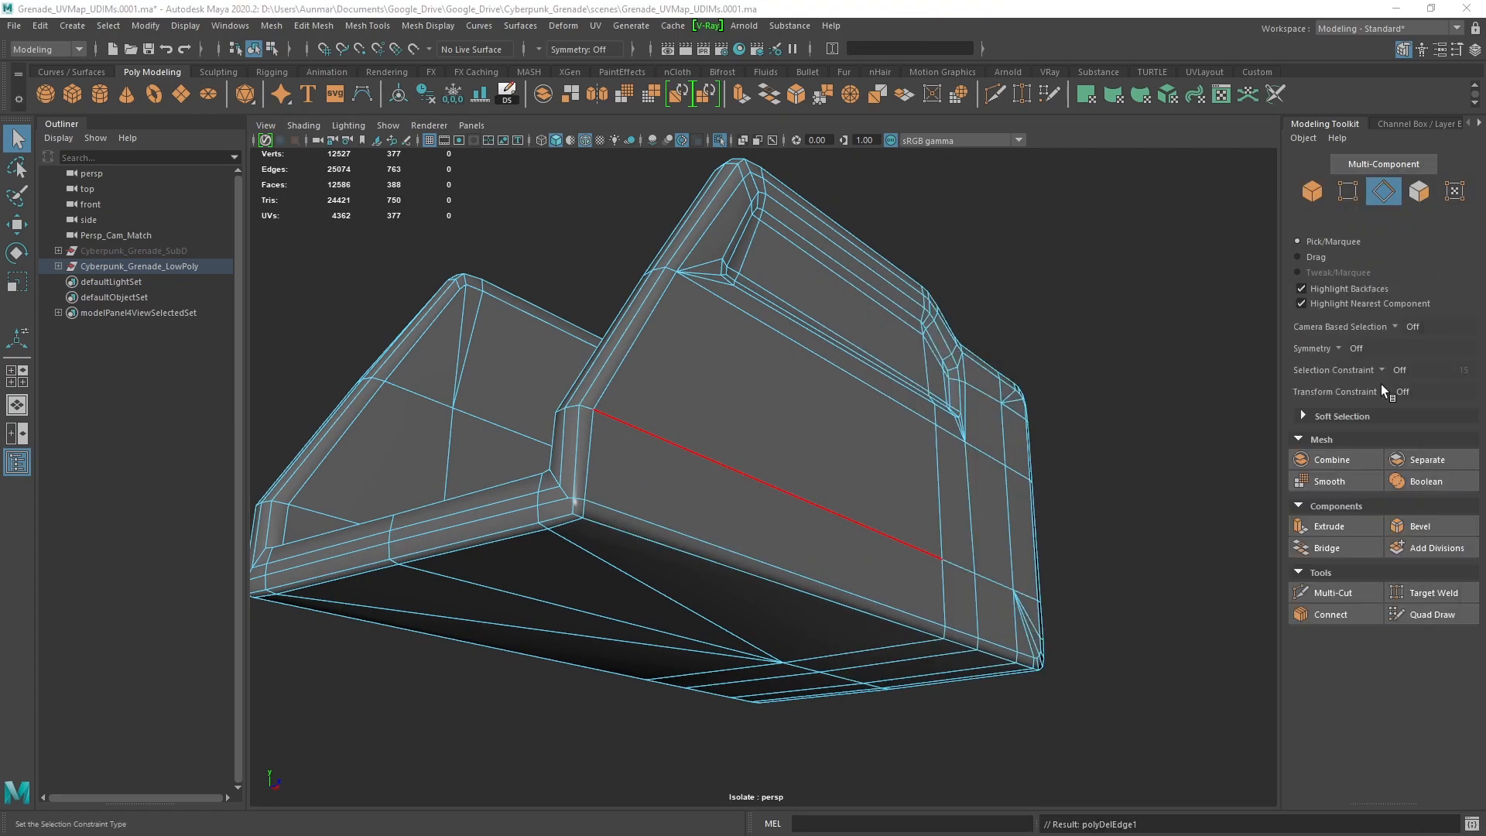
{"action": "left_click", "coordinate": [1338, 348]}
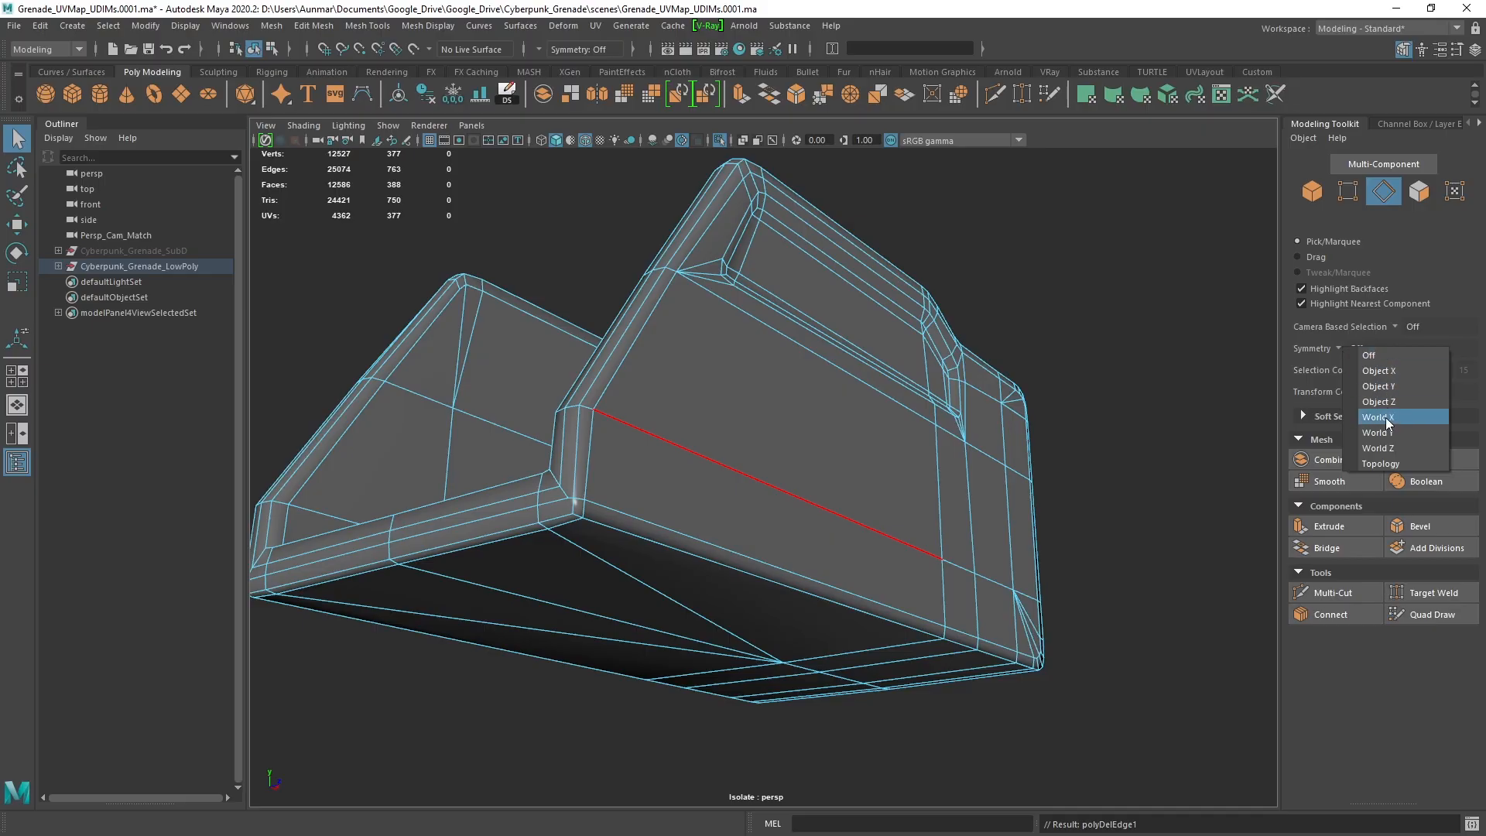
{"action": "left_click", "coordinate": [1385, 448]}
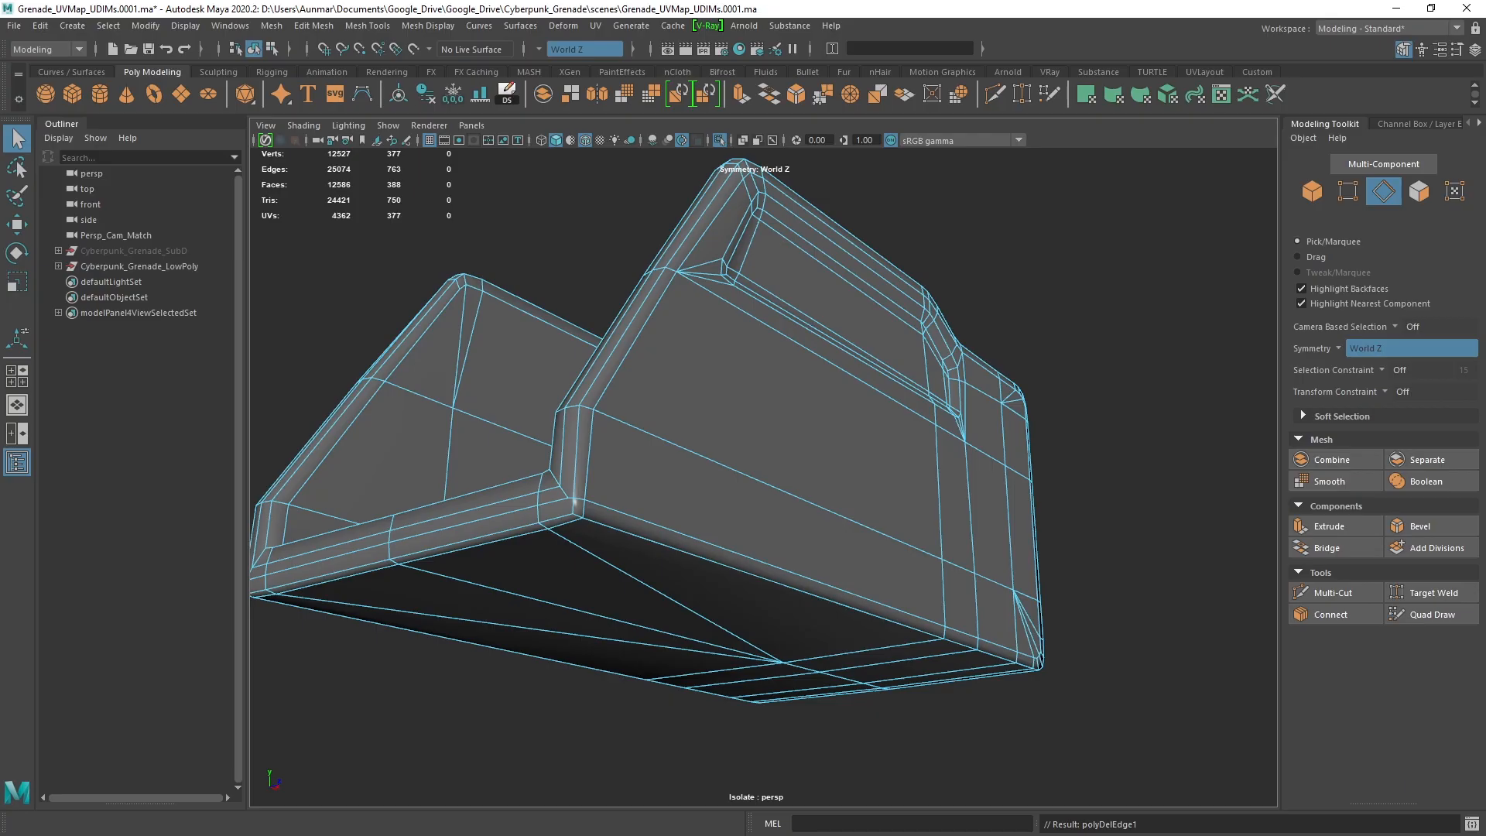
Target Weld the stray vertex at the housing's lower front corner onto its neighbouring corner vertex, with symmetry
{"action": "double_click", "coordinate": [651, 554]}
{"action": "left_click_drag", "start_coordinate": [650, 554], "coordinate": [596, 497], "text": "alt"}
{"action": "right_click_drag", "start_coordinate": [597, 498], "coordinate": [703, 434], "text": "alt"}
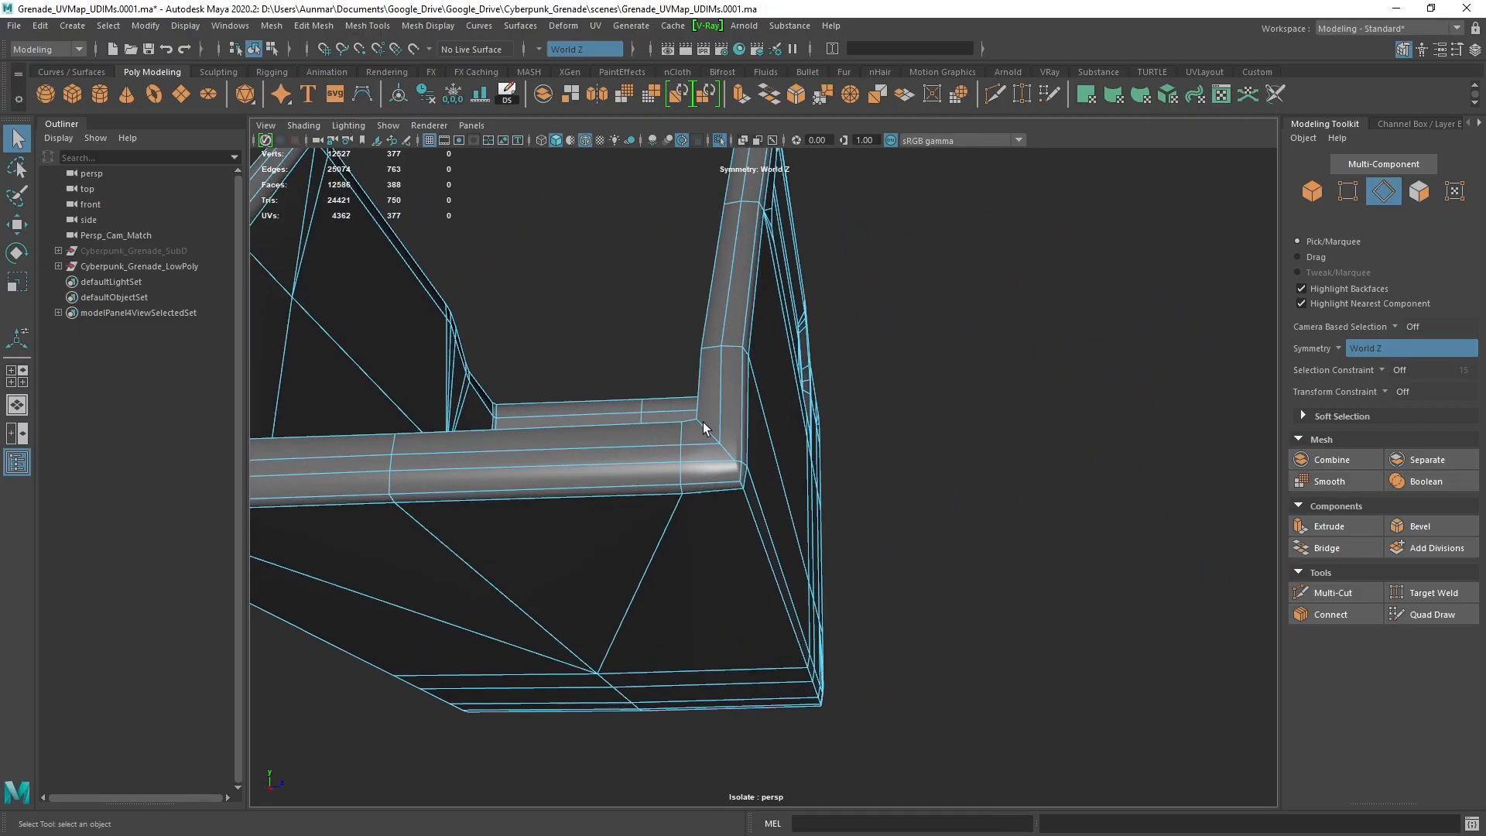
{"action": "left_click_drag", "start_coordinate": [730, 382], "coordinate": [682, 384], "text": "alt"}
{"action": "right_click_drag", "start_coordinate": [622, 270], "coordinate": [540, 267]}
{"action": "mouse_move", "coordinate": [634, 239]}
{"action": "right_mouse_down", "text": "shift"}
{"action": "mouse_move", "coordinate": [636, 205]}
{"action": "mouse_move", "coordinate": [636, 239]}
{"action": "right_mouse_up", "text": "shift"}
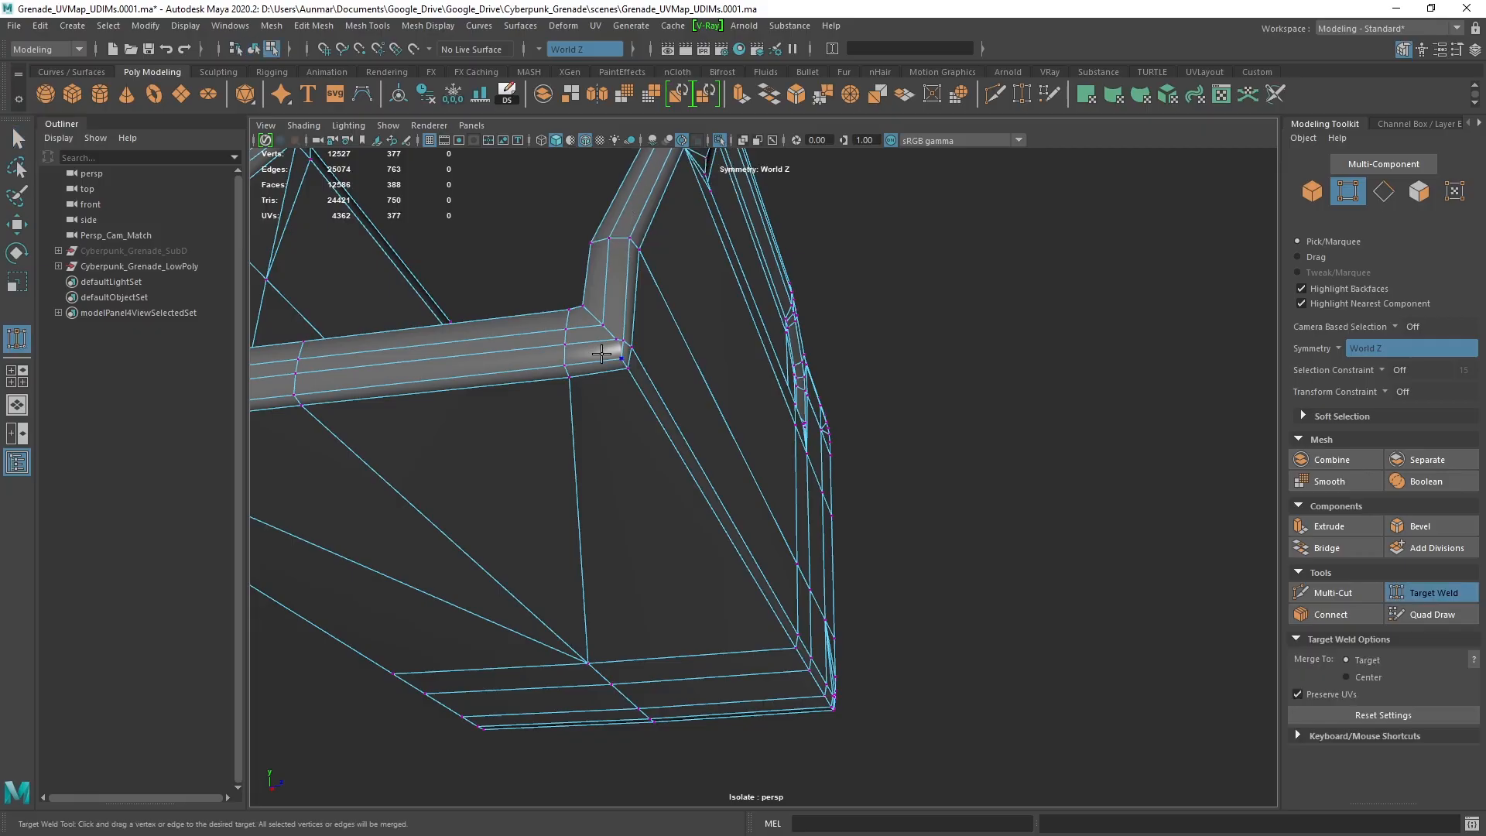
{"action": "left_click_drag", "start_coordinate": [617, 339], "coordinate": [624, 341]}
{"action": "key", "text": "q"}
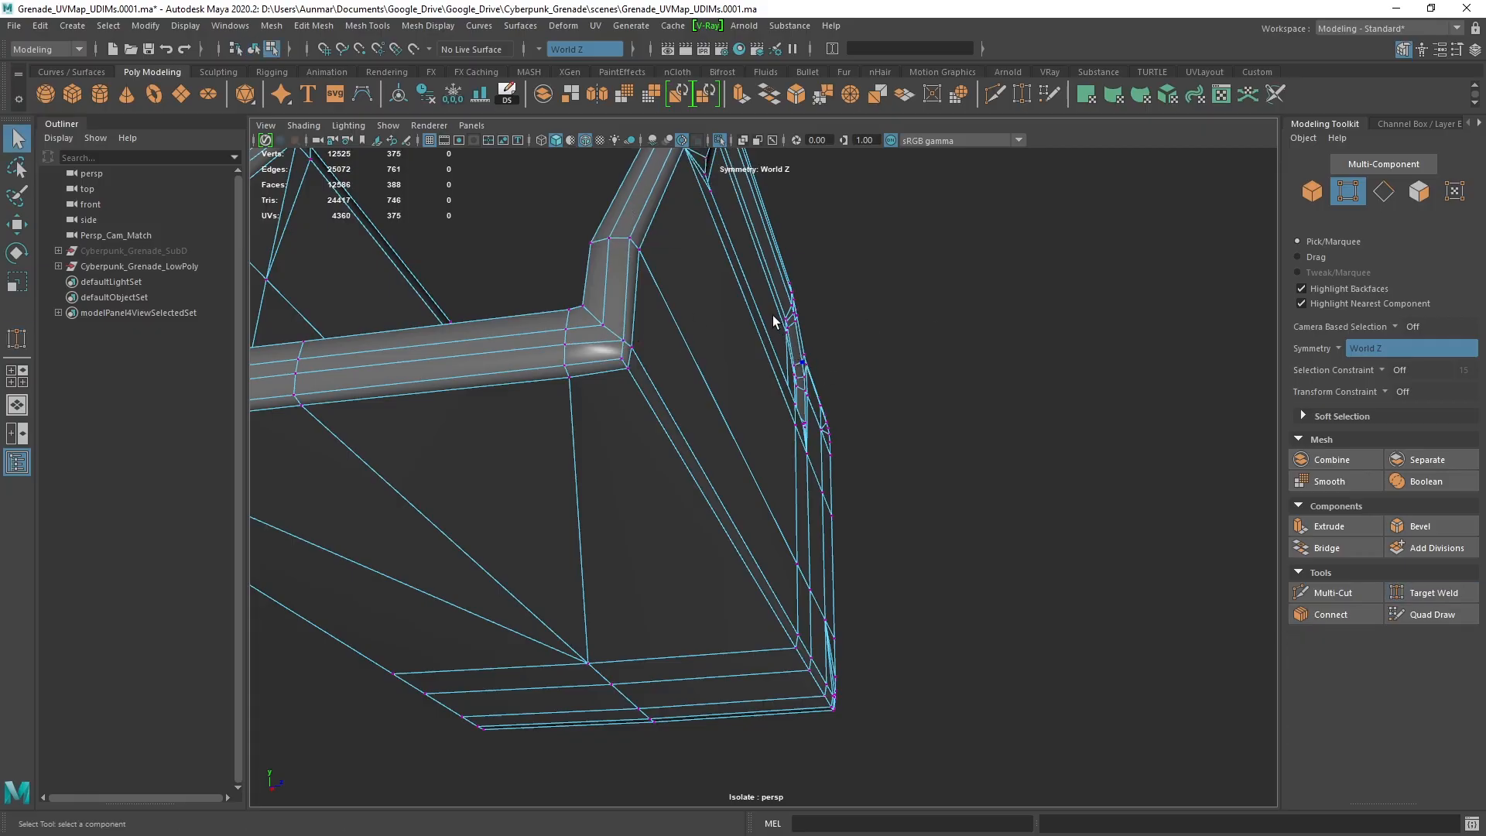
Switch to edge selection and select the outer edge loops along the housing's bevelled side rims, extending them at the front corner
{"action": "key", "text": "F10"}
{"action": "middle_click_drag", "start_coordinate": [683, 239], "coordinate": [713, 295], "text": "alt"}
{"action": "double_click", "coordinate": [654, 345]}
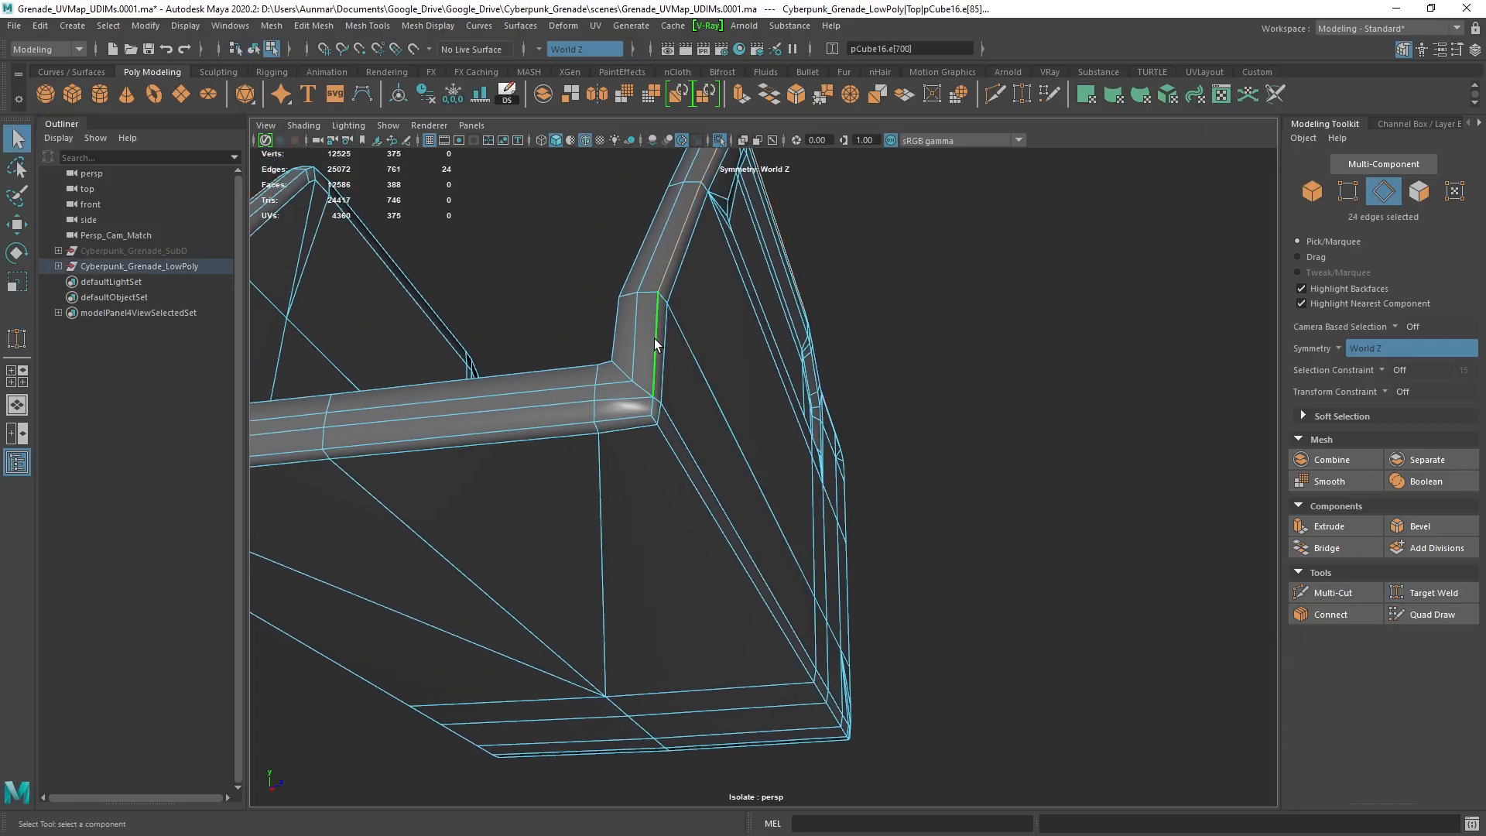
{"action": "double_click", "coordinate": [640, 412], "text": "shift"}
{"action": "scroll", "coordinate": [657, 420], "scroll_direction": "down", "scroll_amount": 5}
{"action": "left_click_drag", "start_coordinate": [657, 421], "coordinate": [774, 531], "text": "alt"}
Add the edges across the housing's rear rim and its corners to the seam selection
{"action": "scroll", "coordinate": [700, 580], "scroll_direction": "up", "scroll_amount": 5}
{"action": "left_click_drag", "start_coordinate": [700, 580], "coordinate": [741, 631], "text": "alt"}
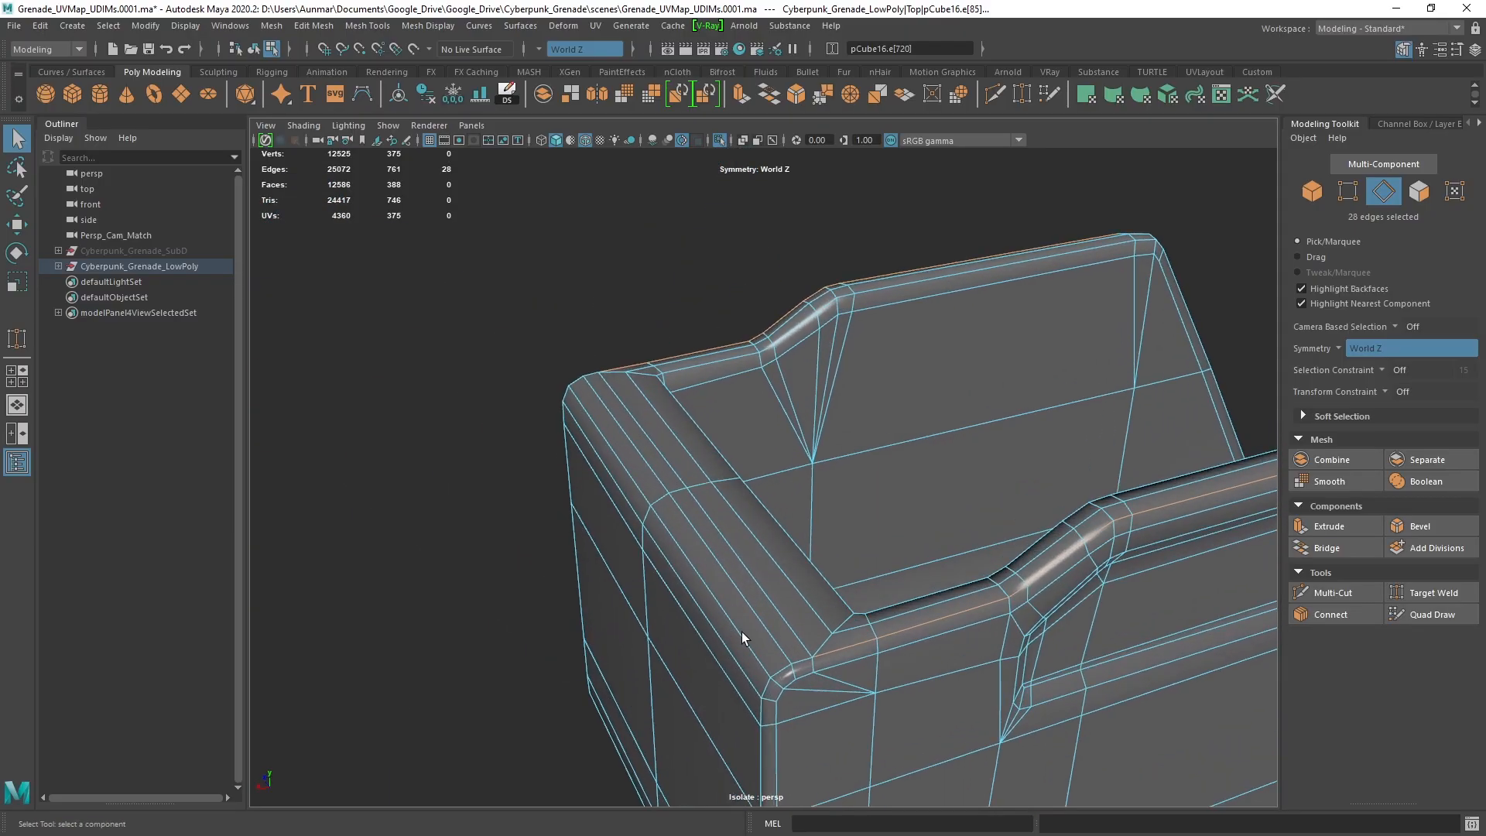
{"action": "left_click", "coordinate": [800, 630], "text": "shift"}
{"action": "left_click_drag", "start_coordinate": [713, 480], "coordinate": [745, 532], "text": "alt"}
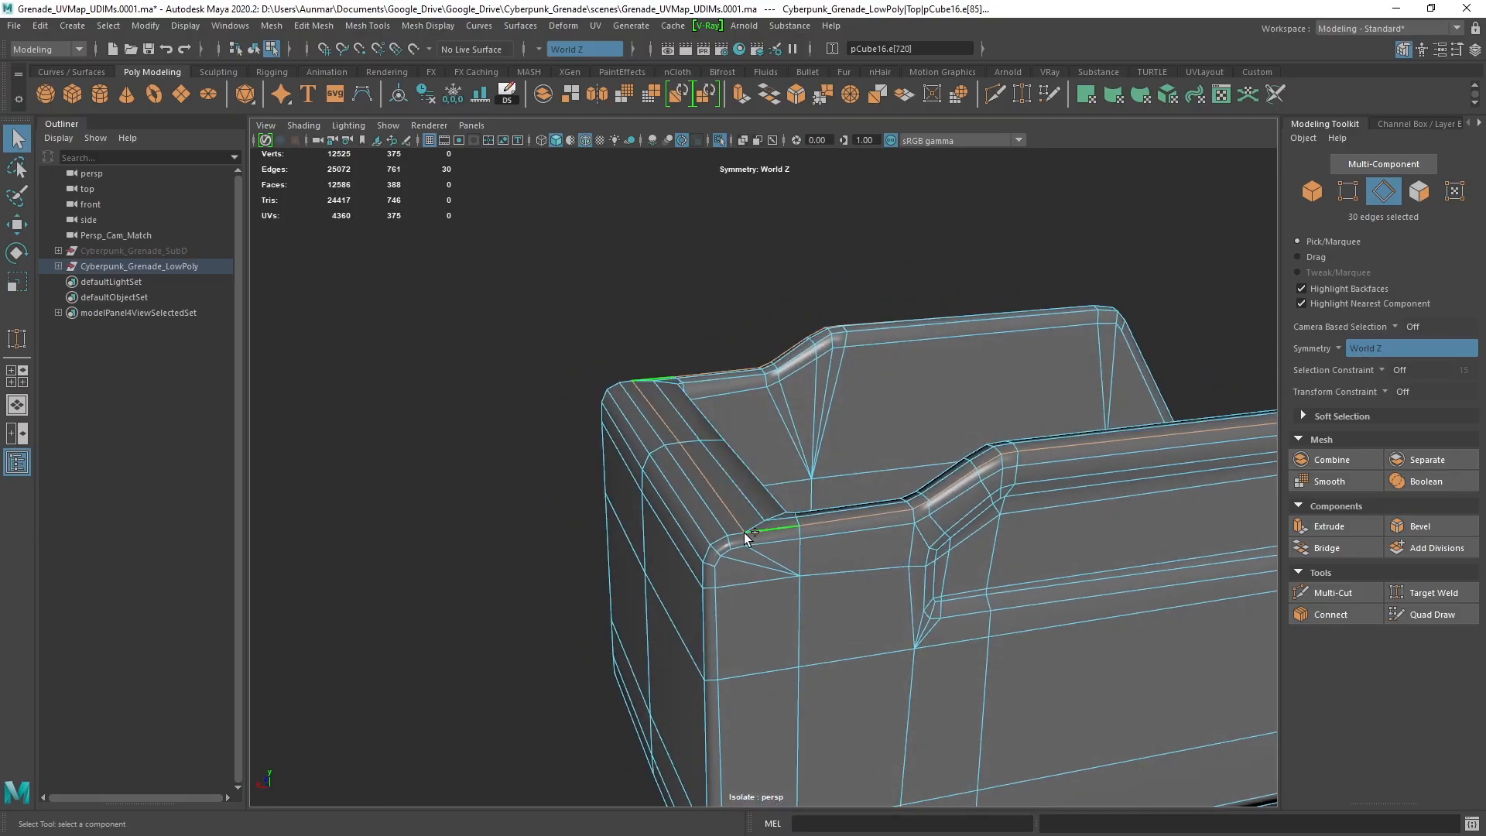
{"action": "left_click", "coordinate": [731, 533], "text": "shift"}
{"action": "left_click", "coordinate": [721, 538], "text": "shift"}
Add the edge loops inside the housing, where the side walls meet the floor, to the seam selection
{"action": "left_click_drag", "start_coordinate": [758, 613], "coordinate": [724, 449], "text": "alt"}
{"action": "middle_click_drag", "start_coordinate": [723, 449], "coordinate": [869, 375], "text": "alt"}
{"action": "scroll", "coordinate": [813, 443], "scroll_direction": "up", "scroll_amount": 4}
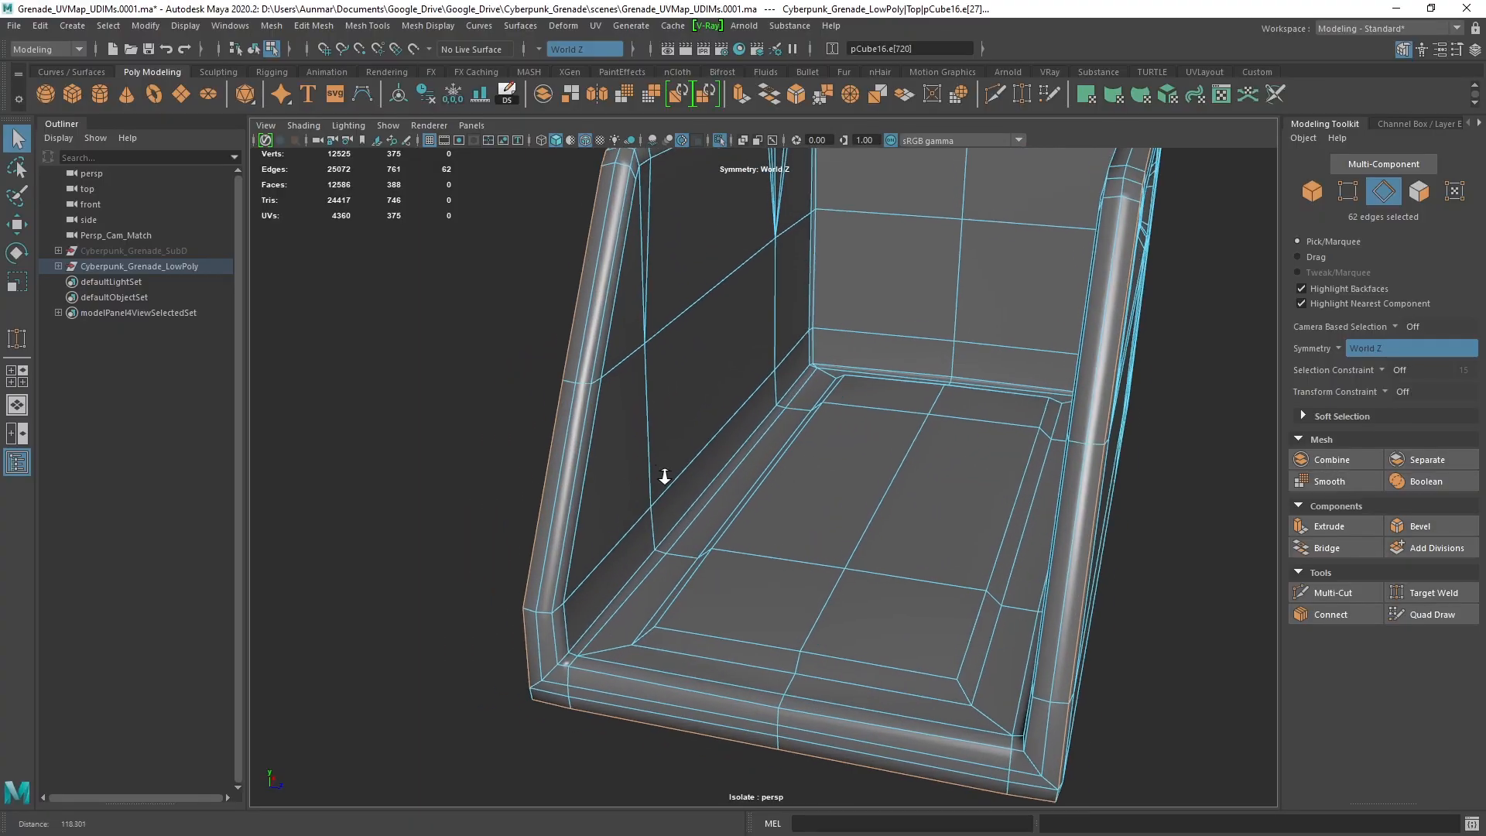
{"action": "left_click_drag", "start_coordinate": [608, 624], "coordinate": [580, 621], "text": "alt"}
{"action": "middle_click_drag", "start_coordinate": [580, 620], "coordinate": [679, 567], "text": "alt"}
{"action": "left_click_drag", "start_coordinate": [678, 567], "coordinate": [760, 388], "text": "alt"}
{"action": "double_click", "coordinate": [639, 312], "text": "shift"}
Add the interior edges leading to the housing's inner wall-and-floor corner to the seam selection
{"action": "middle_click_drag", "start_coordinate": [759, 388], "coordinate": [728, 373], "text": "alt"}
{"action": "scroll", "coordinate": [727, 373], "scroll_direction": "up", "scroll_amount": 4}
{"action": "left_click_drag", "start_coordinate": [766, 443], "coordinate": [704, 485], "text": "alt"}
{"action": "left_click", "coordinate": [686, 462], "text": "ctrl+shift"}
{"action": "left_click", "coordinate": [675, 435], "text": "ctrl+shift"}
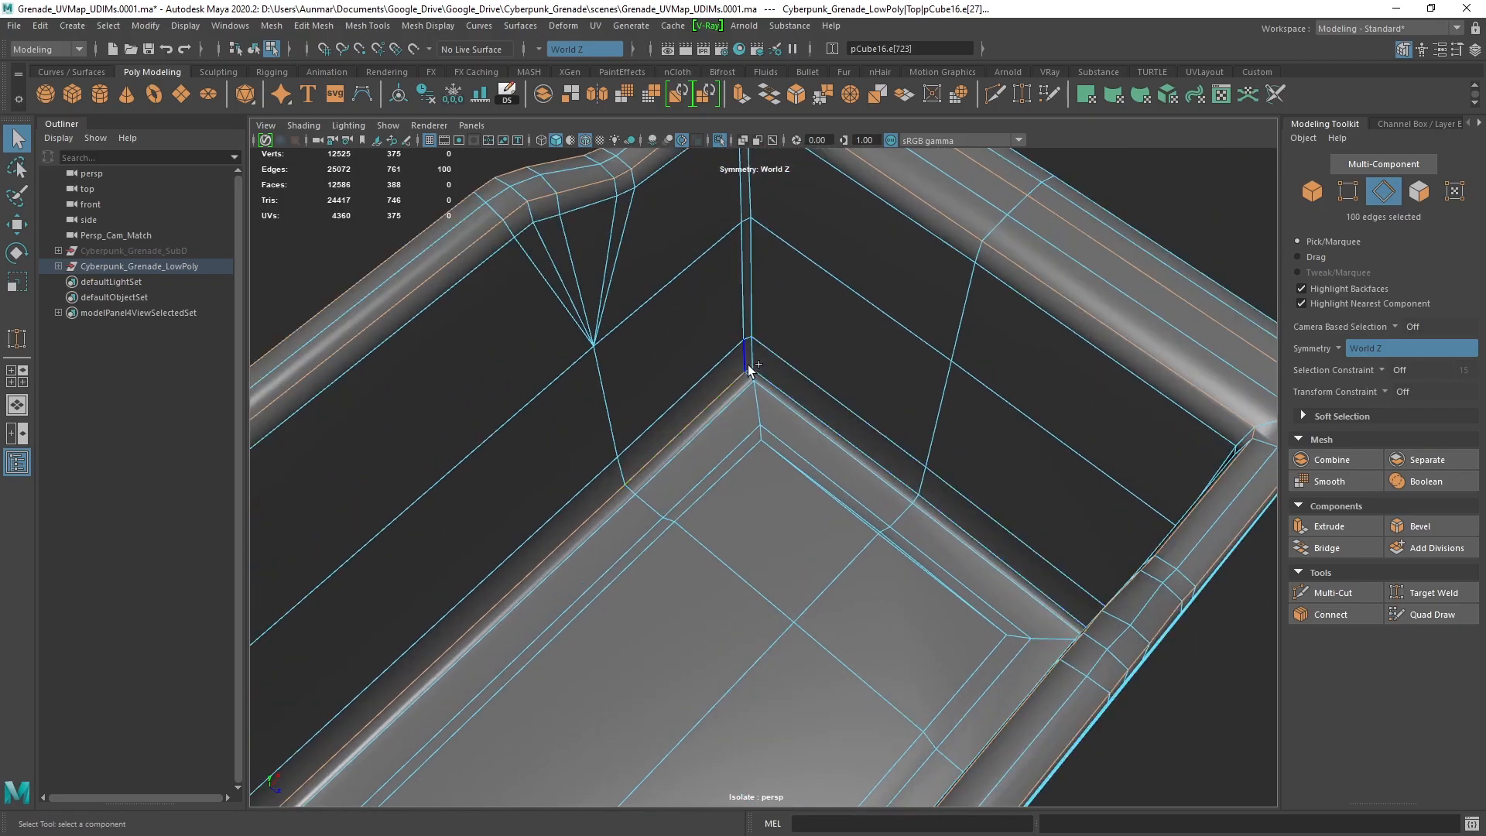
{"action": "left_click", "coordinate": [760, 375], "text": "ctrl+shift"}
Add the edge running across the housing's underside, next to the rounded outer corner, to the seam selection
{"action": "left_click_drag", "start_coordinate": [760, 374], "coordinate": [994, 545], "text": "alt"}
{"action": "right_click_drag", "start_coordinate": [993, 545], "coordinate": [809, 428], "text": "alt"}
{"action": "left_click_drag", "start_coordinate": [800, 435], "coordinate": [1026, 348], "text": "alt"}
{"action": "middle_click_drag", "start_coordinate": [907, 417], "coordinate": [846, 488], "text": "alt"}
{"action": "scroll", "coordinate": [935, 541], "scroll_direction": "up", "scroll_amount": 4}
{"action": "left_click", "coordinate": [816, 424], "text": "shift"}
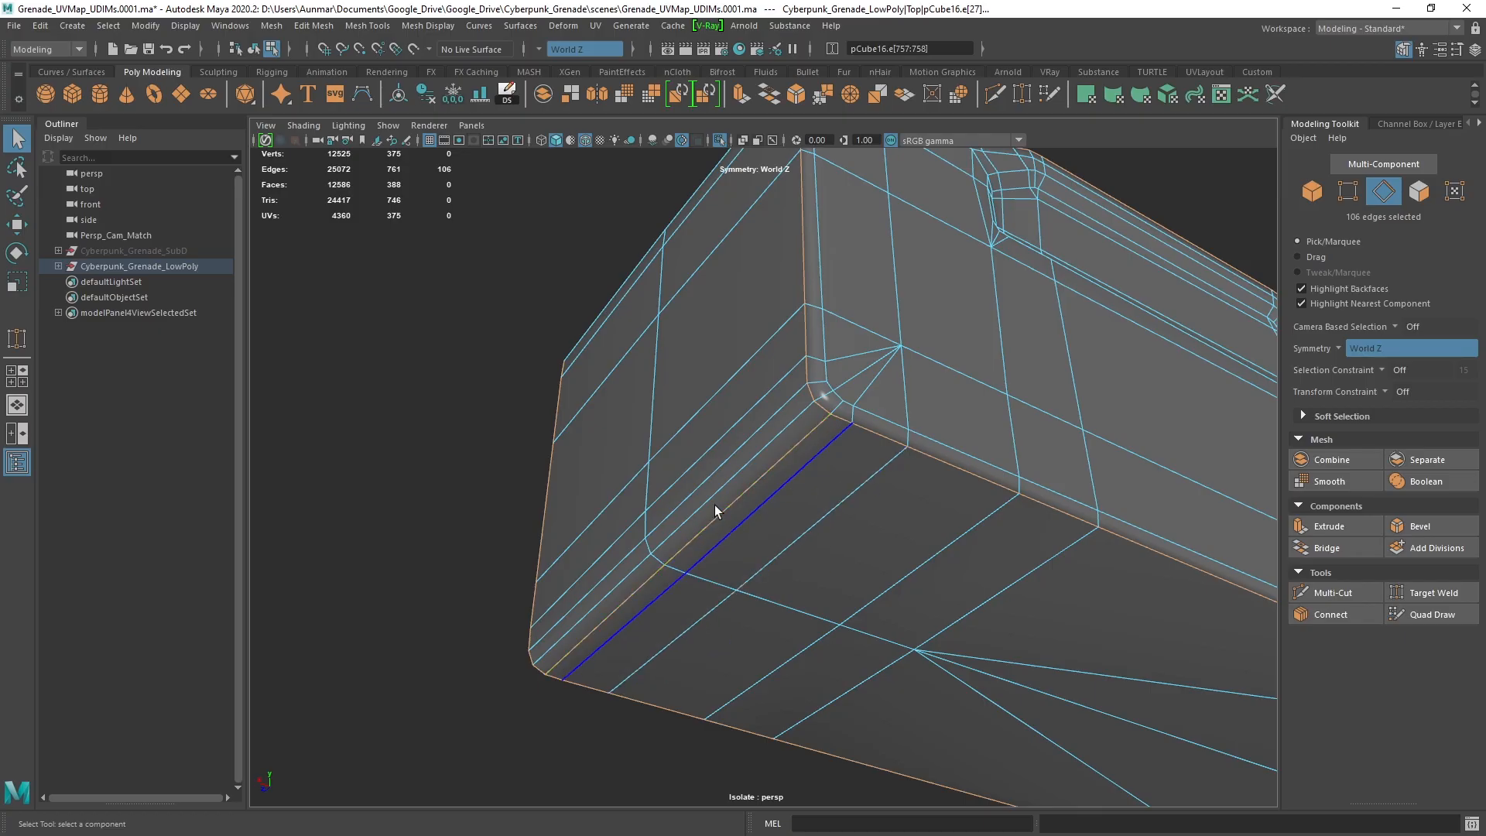
Cut the housing's UVs along the selected seam edges in the UV Editor
{"action": "scroll", "coordinate": [867, 490], "scroll_direction": "down", "scroll_amount": 4}
{"action": "left_click_drag", "start_coordinate": [867, 490], "coordinate": [697, 588], "text": "alt"}
{"action": "middle_click_drag", "start_coordinate": [983, 377], "coordinate": [902, 358], "text": "alt"}
{"action": "left_click_drag", "start_coordinate": [1485, 232], "coordinate": [751, 158]}
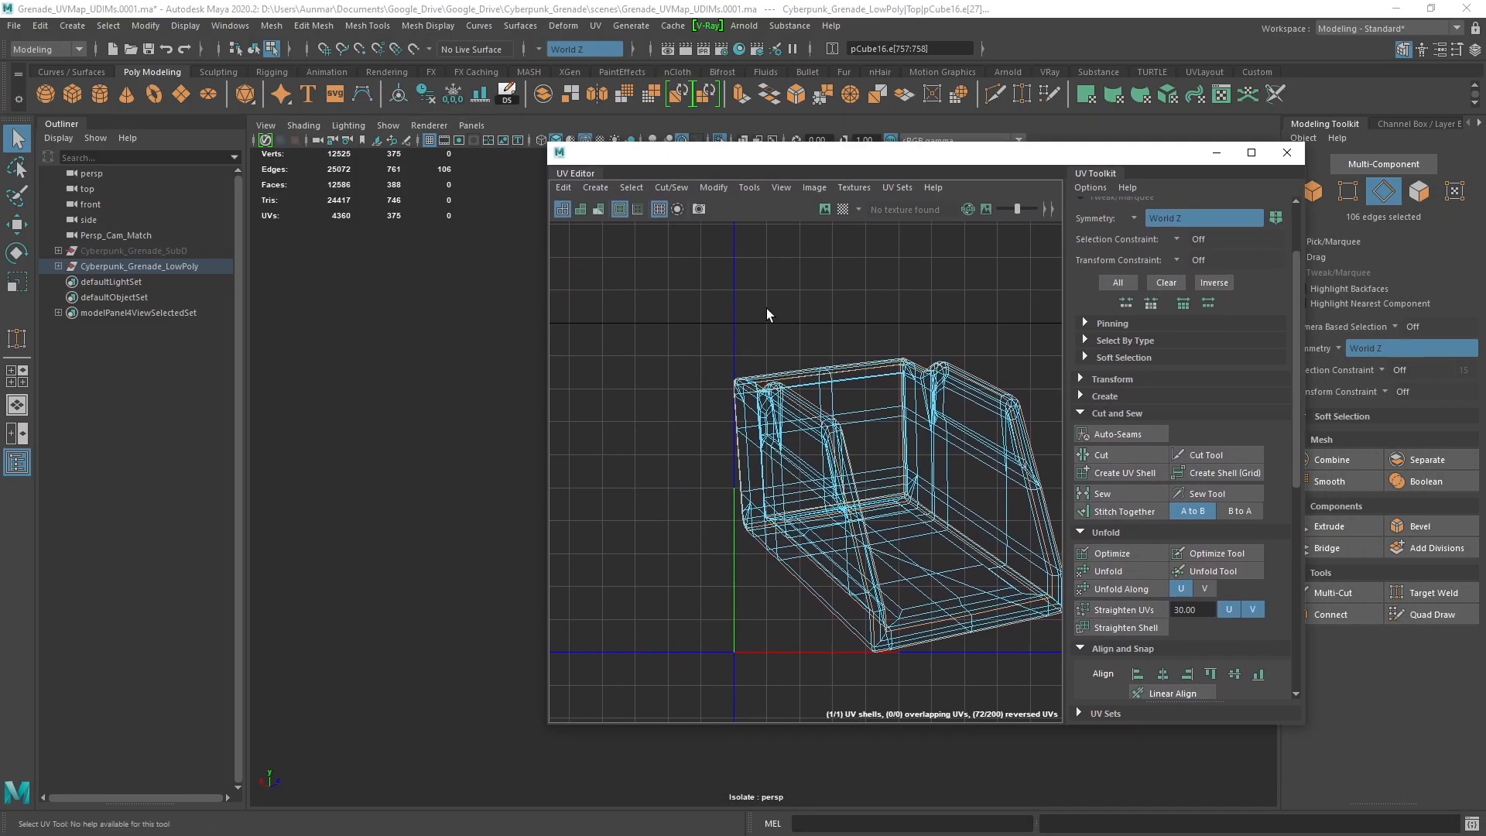
{"action": "middle_click_drag", "start_coordinate": [780, 394], "coordinate": [674, 373], "text": "alt"}
{"action": "right_click", "coordinate": [957, 282], "text": "shift"}
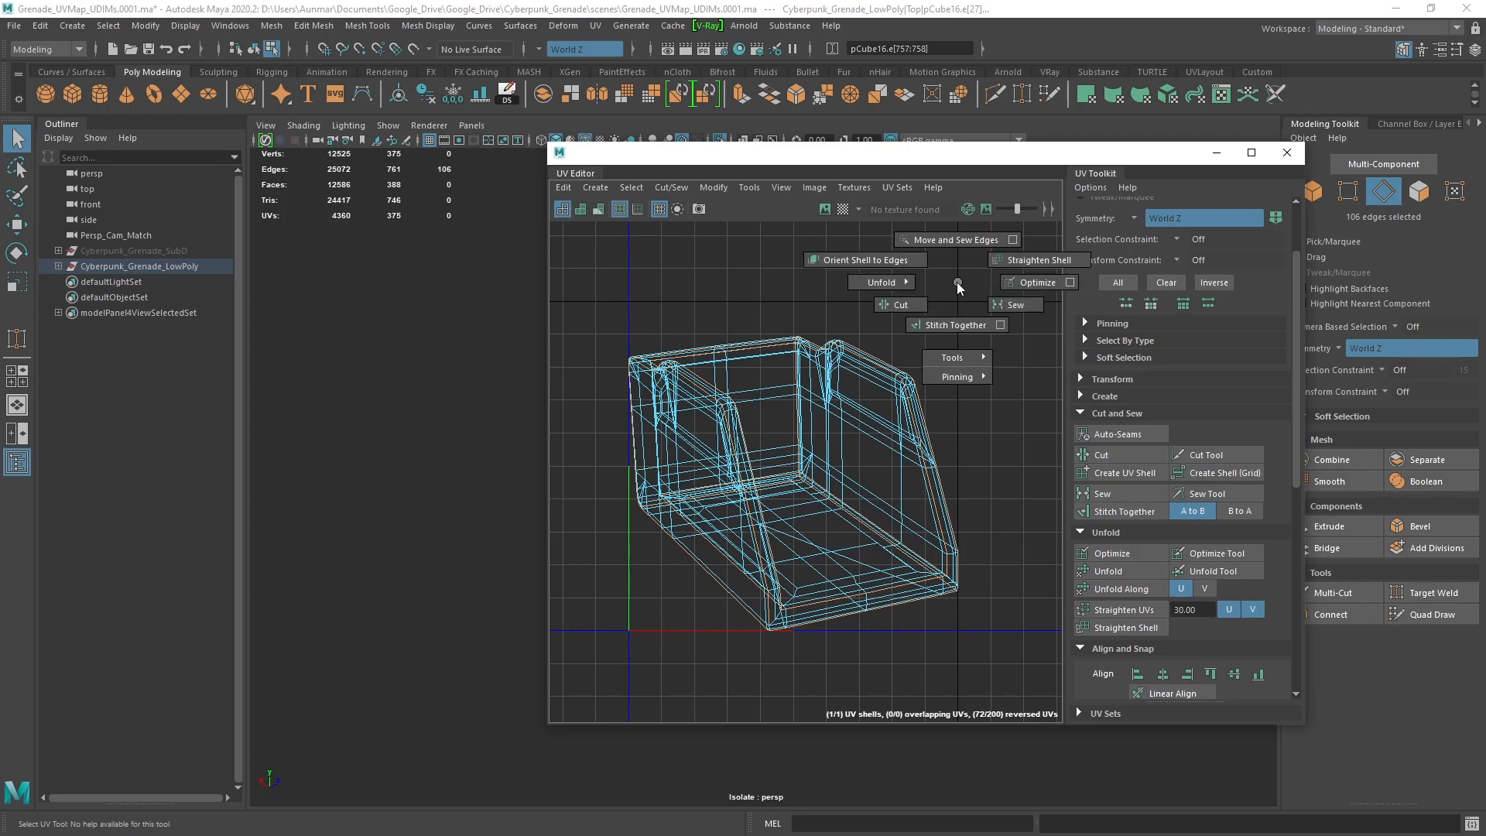
{"action": "left_click", "coordinate": [906, 306]}
Select all of the housing's UVs and unfold them
{"action": "scroll", "coordinate": [909, 310], "scroll_direction": "down", "scroll_amount": 3}
{"action": "right_click_drag", "start_coordinate": [912, 313], "coordinate": [983, 309]}
{"action": "left_click_drag", "start_coordinate": [674, 275], "coordinate": [1067, 563]}
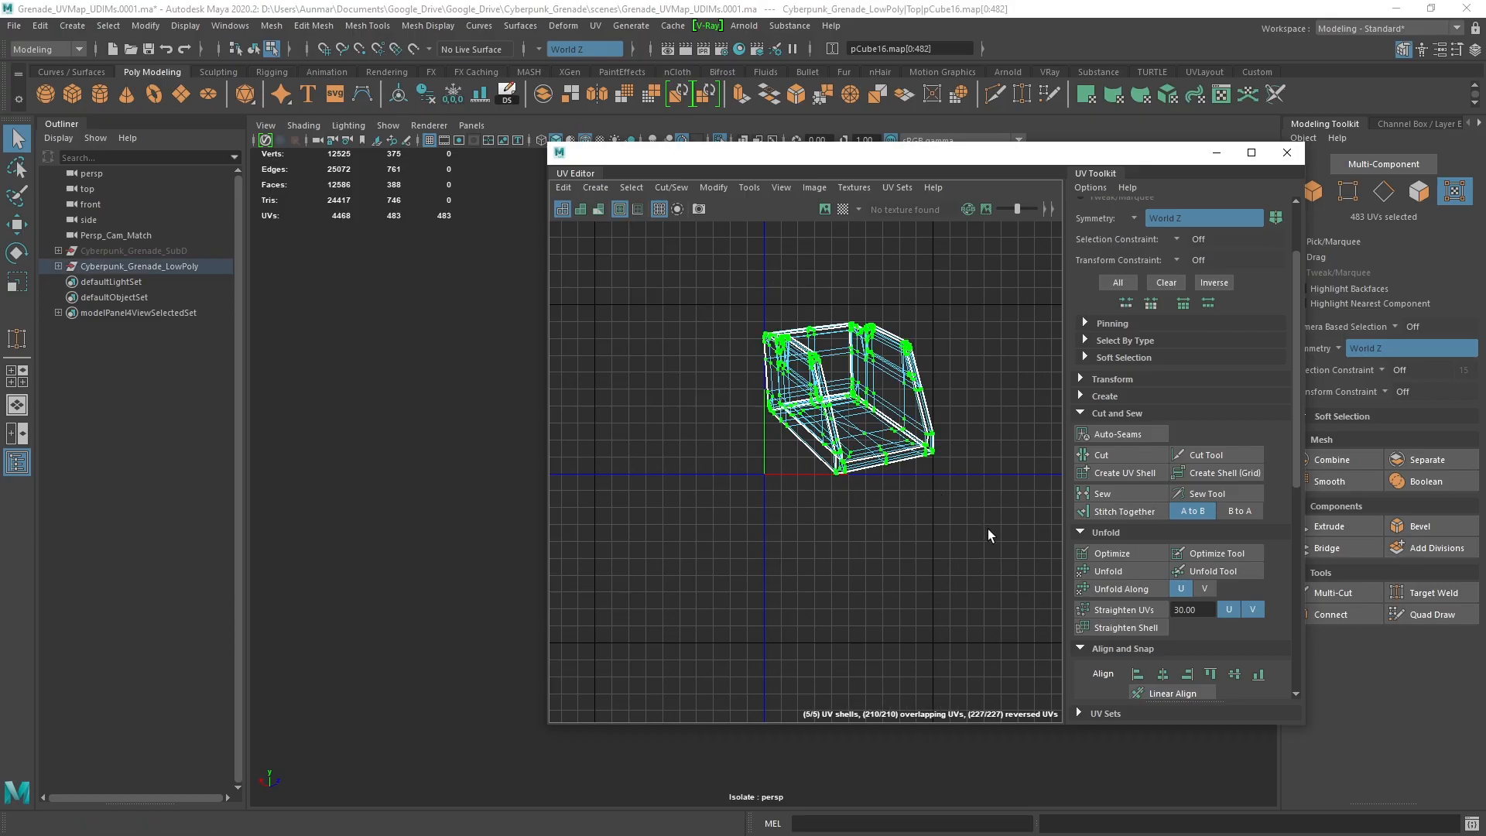
{"action": "left_click", "coordinate": [1109, 572]}
Rotate the large shell containing the rim and both outer side walls, and move it clear of the other shells
{"action": "right_click_drag", "start_coordinate": [968, 339], "coordinate": [1055, 328]}
{"action": "double_click", "coordinate": [1010, 324]}
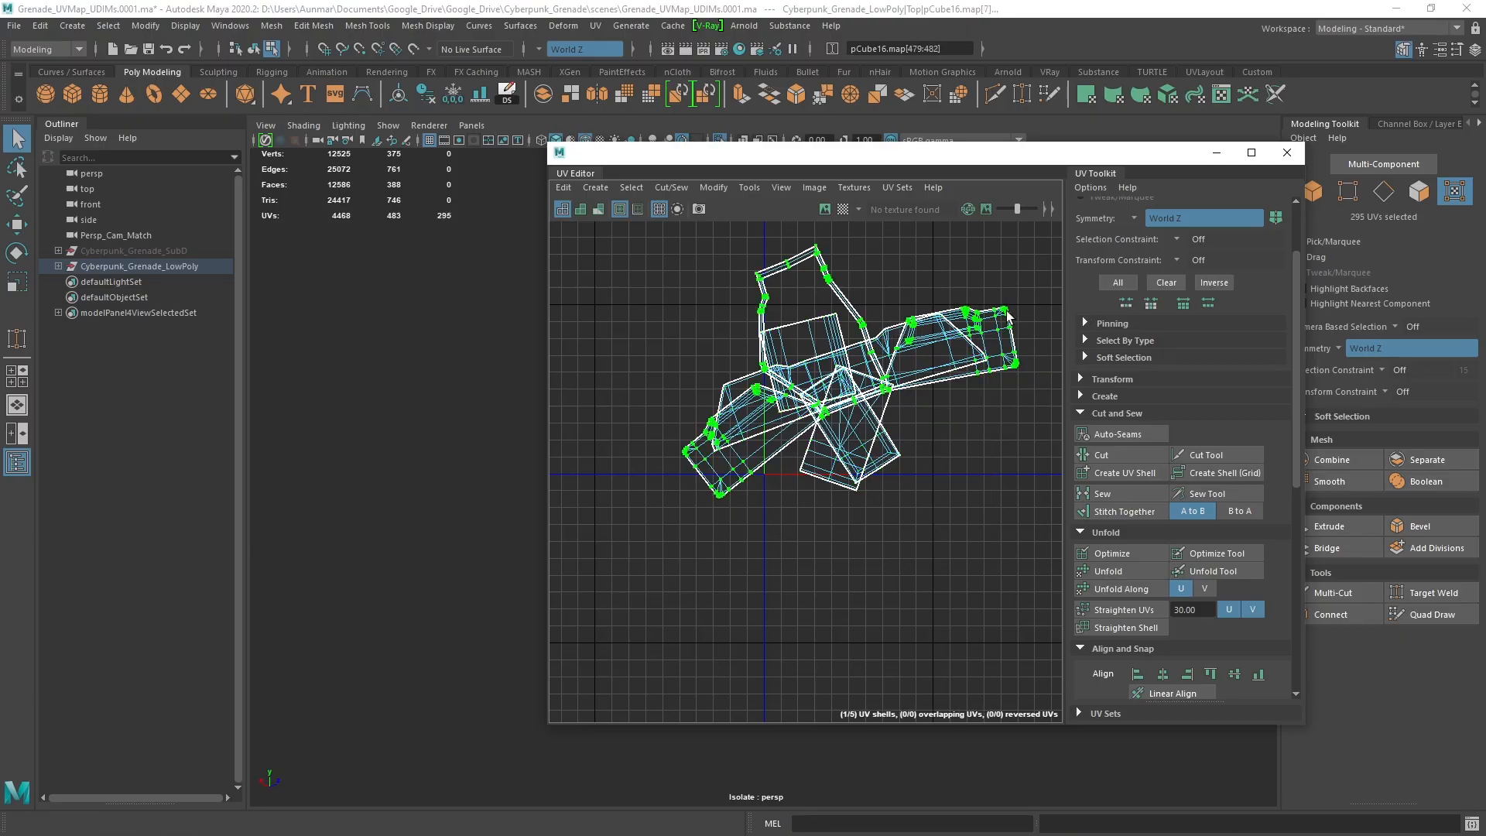
{"action": "key", "text": "e"}
{"action": "left_click_drag", "start_coordinate": [941, 400], "coordinate": [779, 489]}
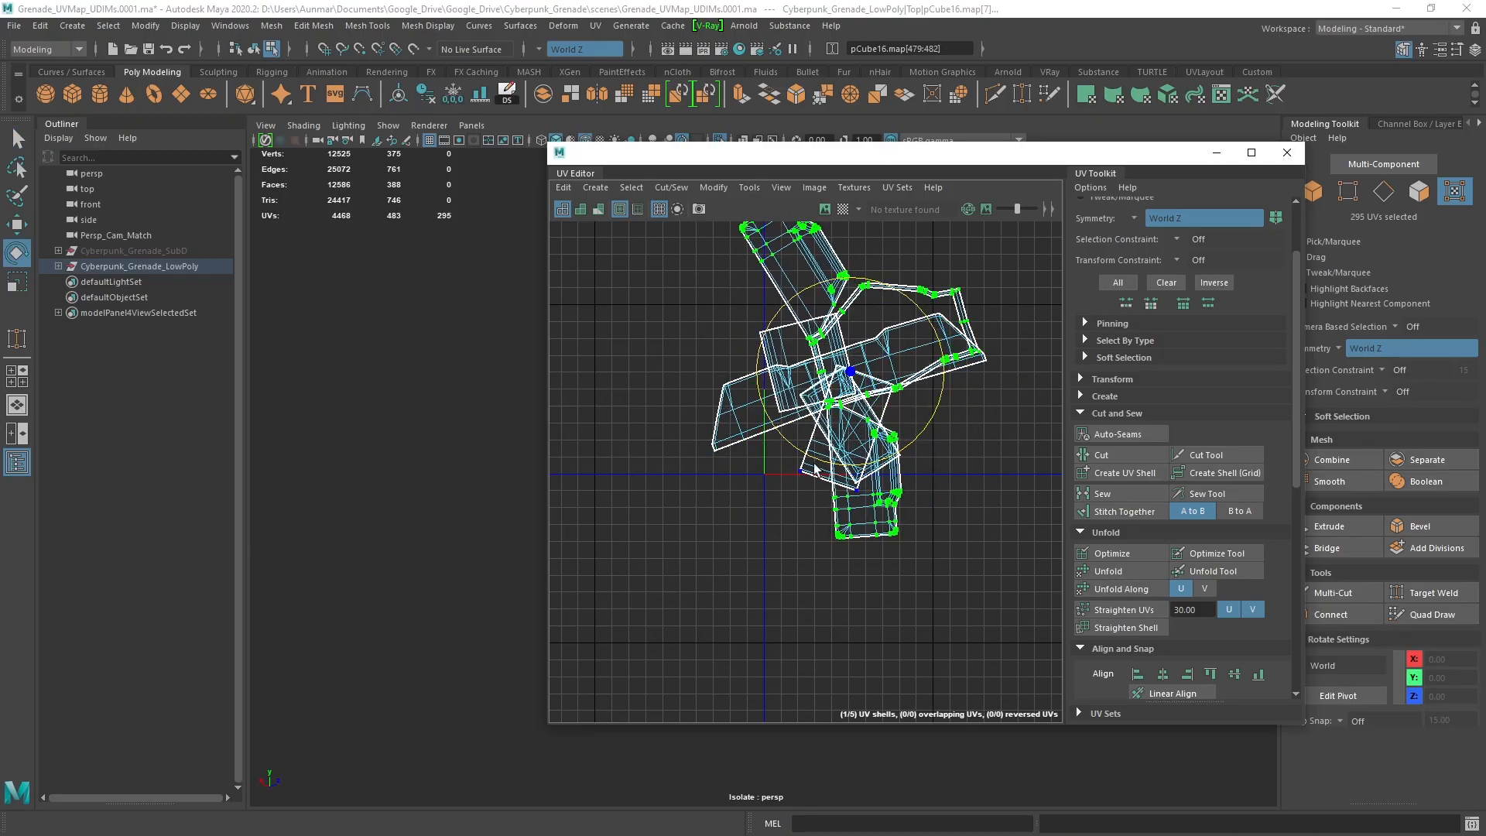
{"action": "key", "text": "w"}
{"action": "scroll", "coordinate": [778, 489], "scroll_direction": "down", "scroll_amount": 3}
{"action": "left_click_drag", "start_coordinate": [850, 395], "coordinate": [704, 413]}
{"action": "scroll", "coordinate": [802, 406], "scroll_direction": "up", "scroll_amount": 8}
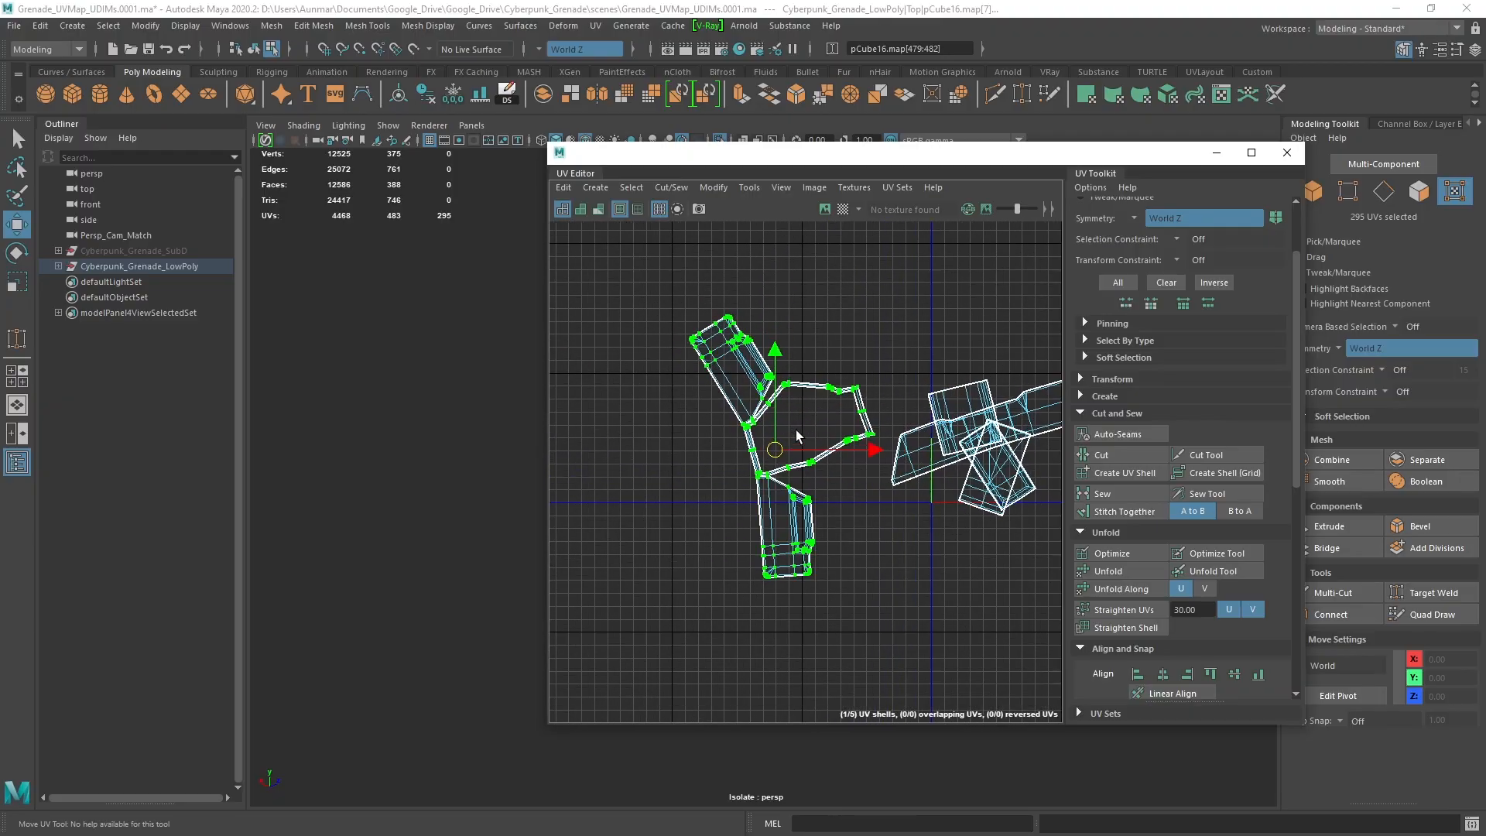
Select the short edges joining the rim to both outer side walls and cut them, separating the walls from the rim
{"action": "right_click_drag", "start_coordinate": [802, 405], "coordinate": [802, 357]}
{"action": "key", "text": "q"}
{"action": "scroll", "coordinate": [740, 472], "scroll_direction": "up", "scroll_amount": 2}
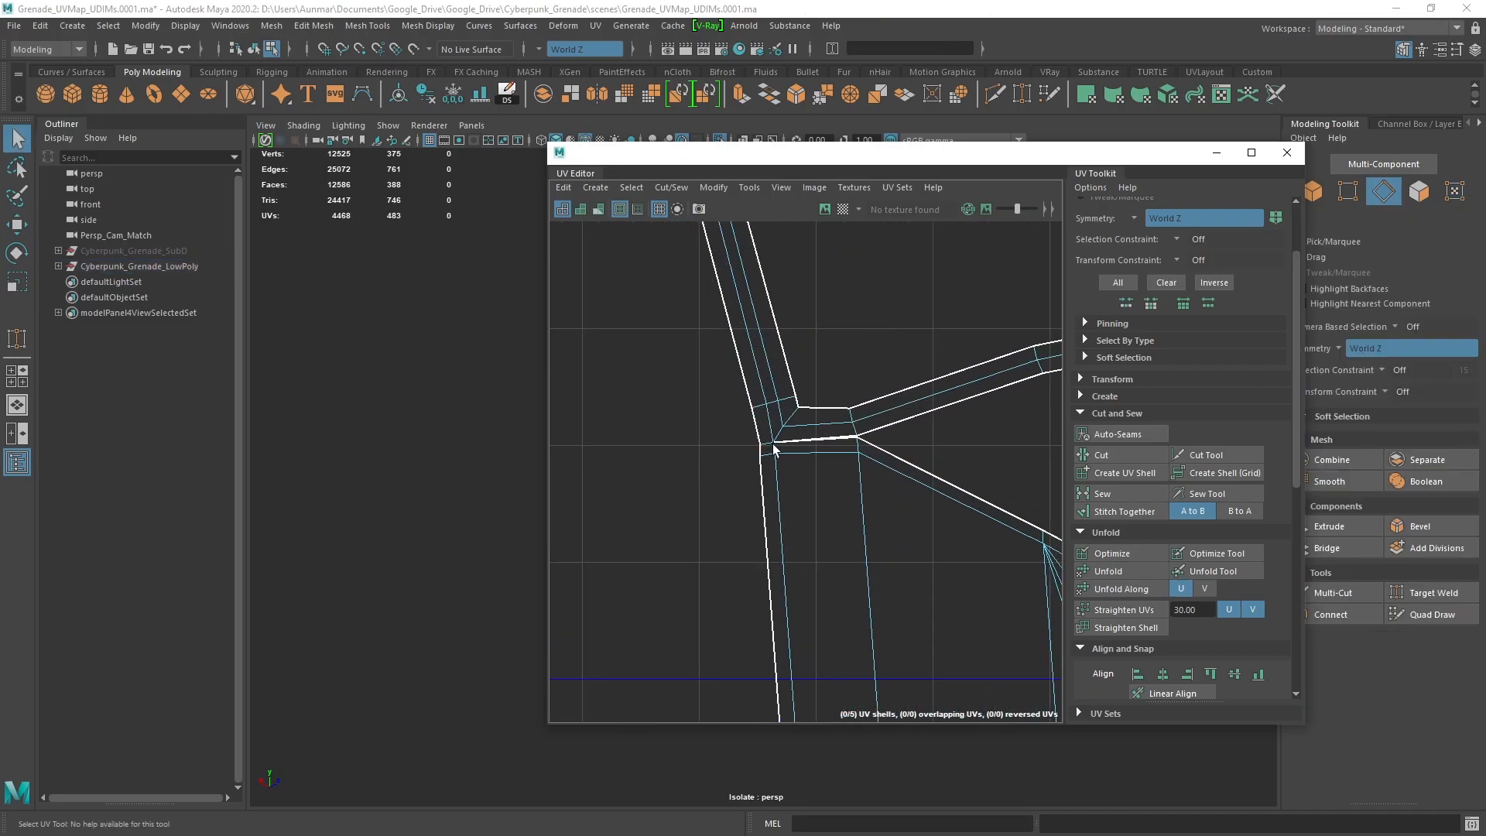
{"action": "left_click", "coordinate": [770, 443]}
{"action": "middle_click_drag", "start_coordinate": [830, 393], "coordinate": [829, 657], "text": "alt"}
{"action": "scroll", "coordinate": [829, 656], "scroll_direction": "down", "scroll_amount": 3}
{"action": "middle_click_drag", "start_coordinate": [755, 381], "coordinate": [819, 447], "text": "alt"}
{"action": "scroll", "coordinate": [806, 433], "scroll_direction": "up", "scroll_amount": 3}
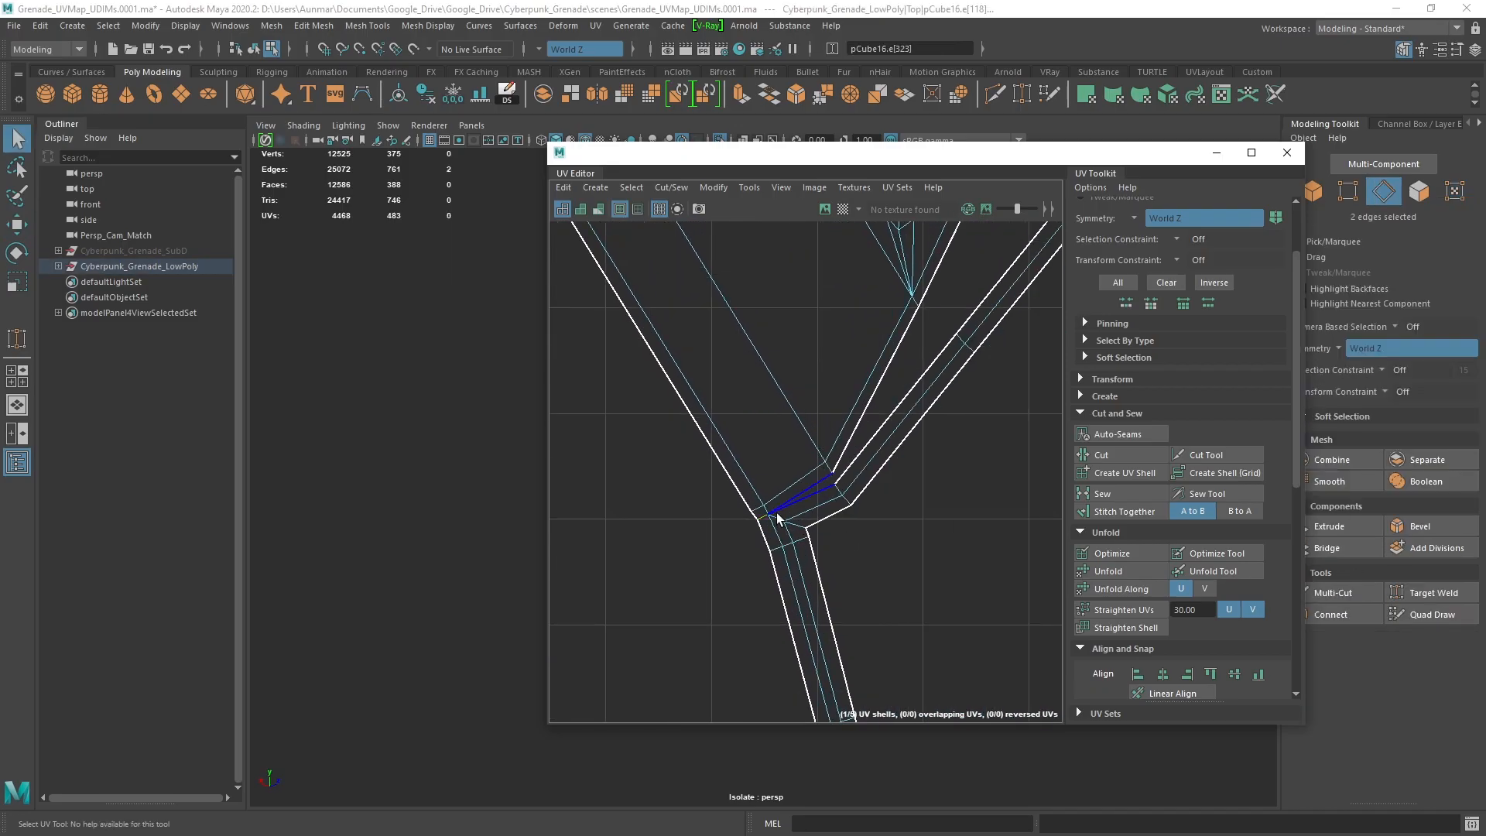
{"action": "scroll", "coordinate": [922, 480], "scroll_direction": "down", "scroll_amount": 4}
{"action": "right_click_drag", "start_coordinate": [1020, 476], "coordinate": [962, 499], "text": "shift"}
{"action": "scroll", "coordinate": [949, 470], "scroll_direction": "down", "scroll_amount": 4}
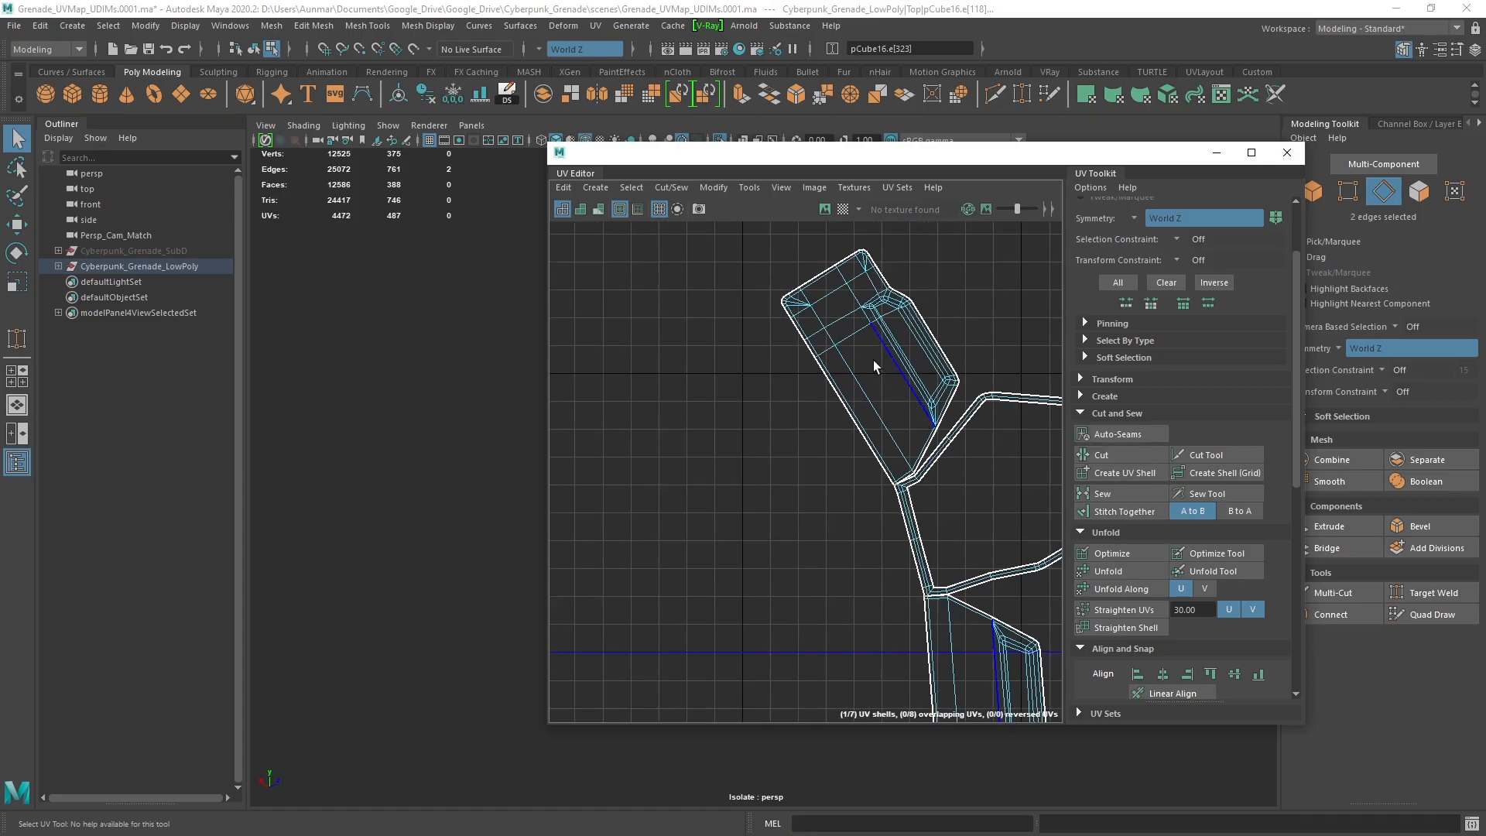
Unfold the two separated side-wall shells and the closed rim shell
{"action": "right_click_drag", "start_coordinate": [857, 330], "coordinate": [888, 317]}
{"action": "double_click", "coordinate": [887, 318]}
{"action": "scroll", "coordinate": [911, 397], "scroll_direction": "down", "scroll_amount": 3}
{"action": "left_click", "coordinate": [1091, 589]}
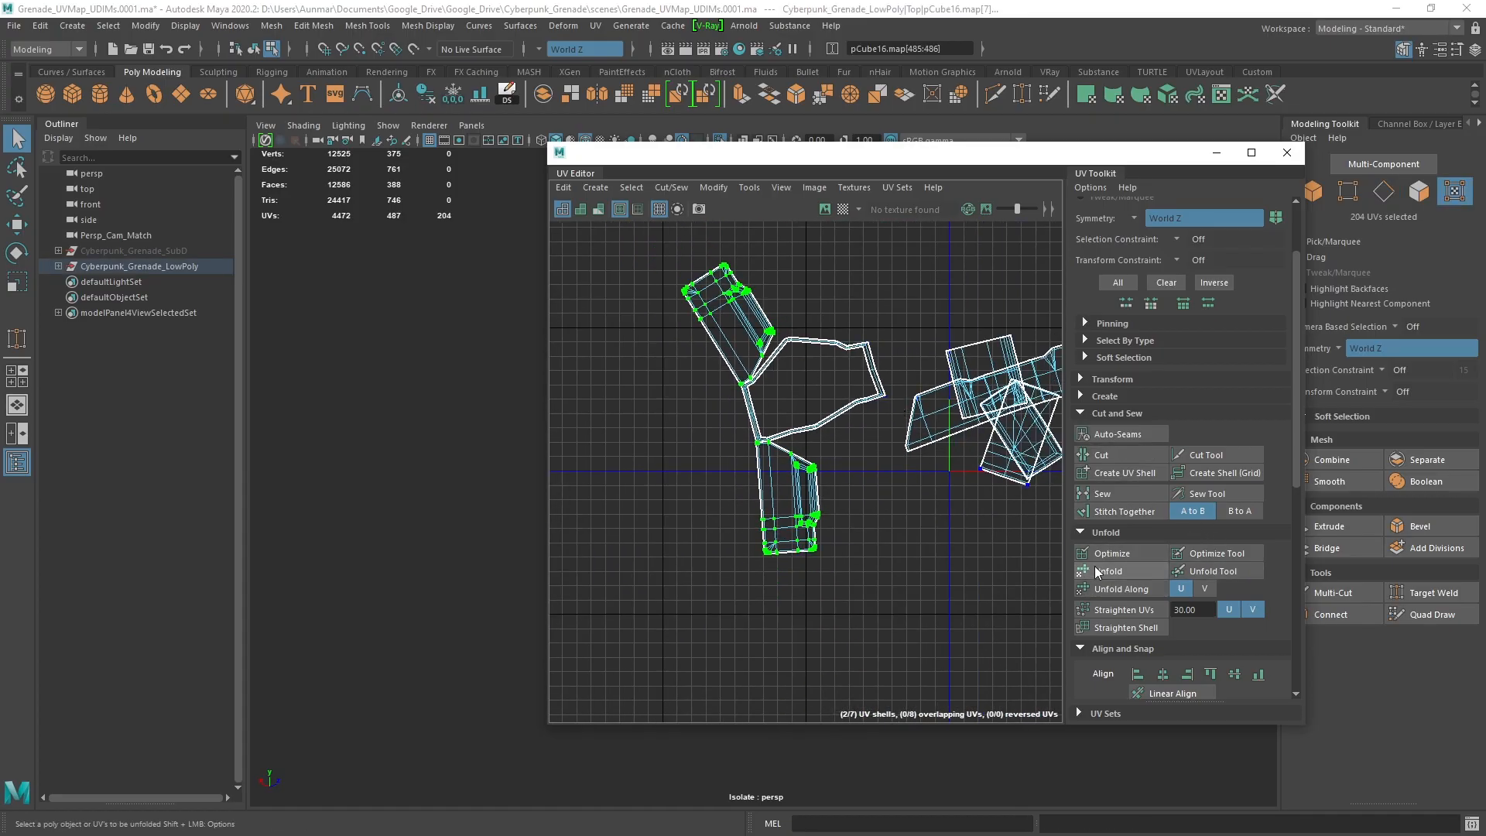
{"action": "double_click", "coordinate": [785, 427]}
{"action": "left_click", "coordinate": [1154, 571]}
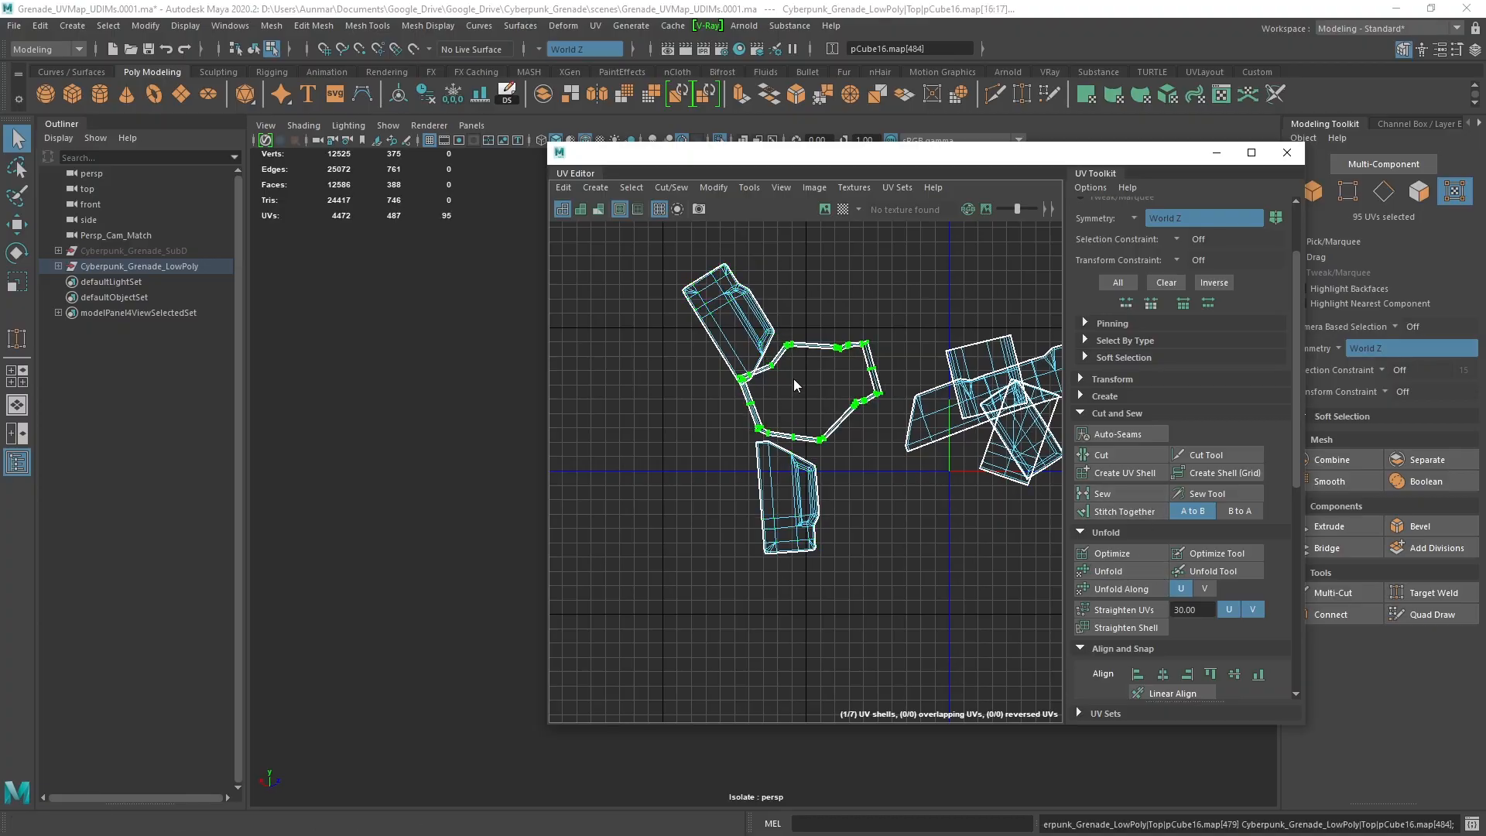
Cut across the rim shell at its corners to split it in two, and unfold both rim pieces
{"action": "scroll", "coordinate": [795, 384], "scroll_direction": "down", "scroll_amount": 2}
{"action": "scroll", "coordinate": [841, 373], "scroll_direction": "up", "scroll_amount": 4}
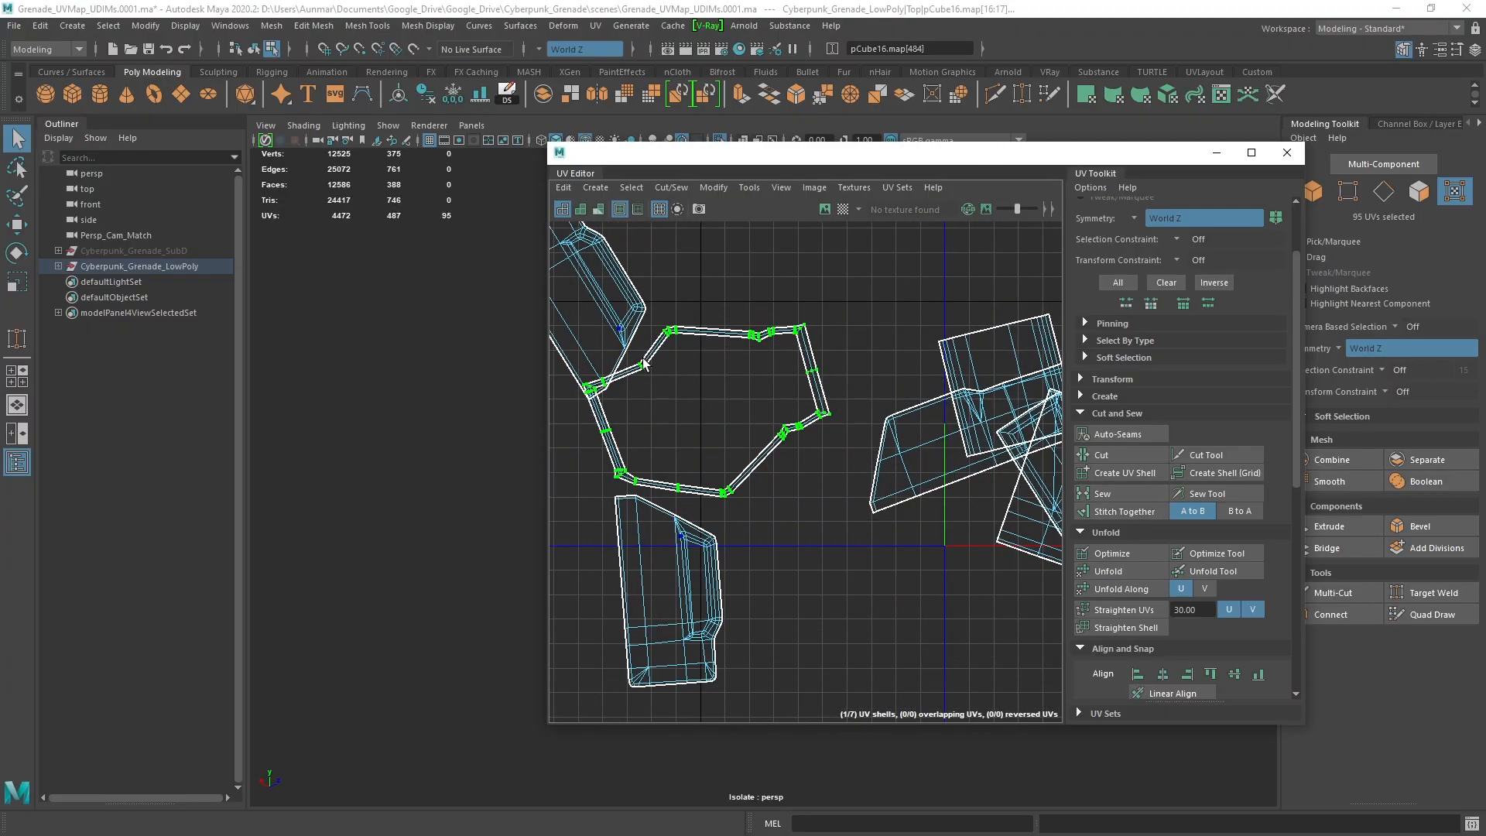
{"action": "left_click_drag", "start_coordinate": [1023, 151], "coordinate": [1485, 155]}
{"action": "left_click_drag", "start_coordinate": [1091, 303], "coordinate": [1037, 364], "text": "alt"}
{"action": "scroll", "coordinate": [788, 416], "scroll_direction": "up", "scroll_amount": 3}
{"action": "right_click_drag", "start_coordinate": [665, 398], "coordinate": [652, 266]}
{"action": "double_click", "coordinate": [647, 420]}
{"action": "left_click_drag", "start_coordinate": [1485, 206], "coordinate": [976, 147]}
{"action": "right_click_drag", "start_coordinate": [997, 251], "coordinate": [930, 267], "text": "shift"}
{"action": "left_click", "coordinate": [925, 320]}
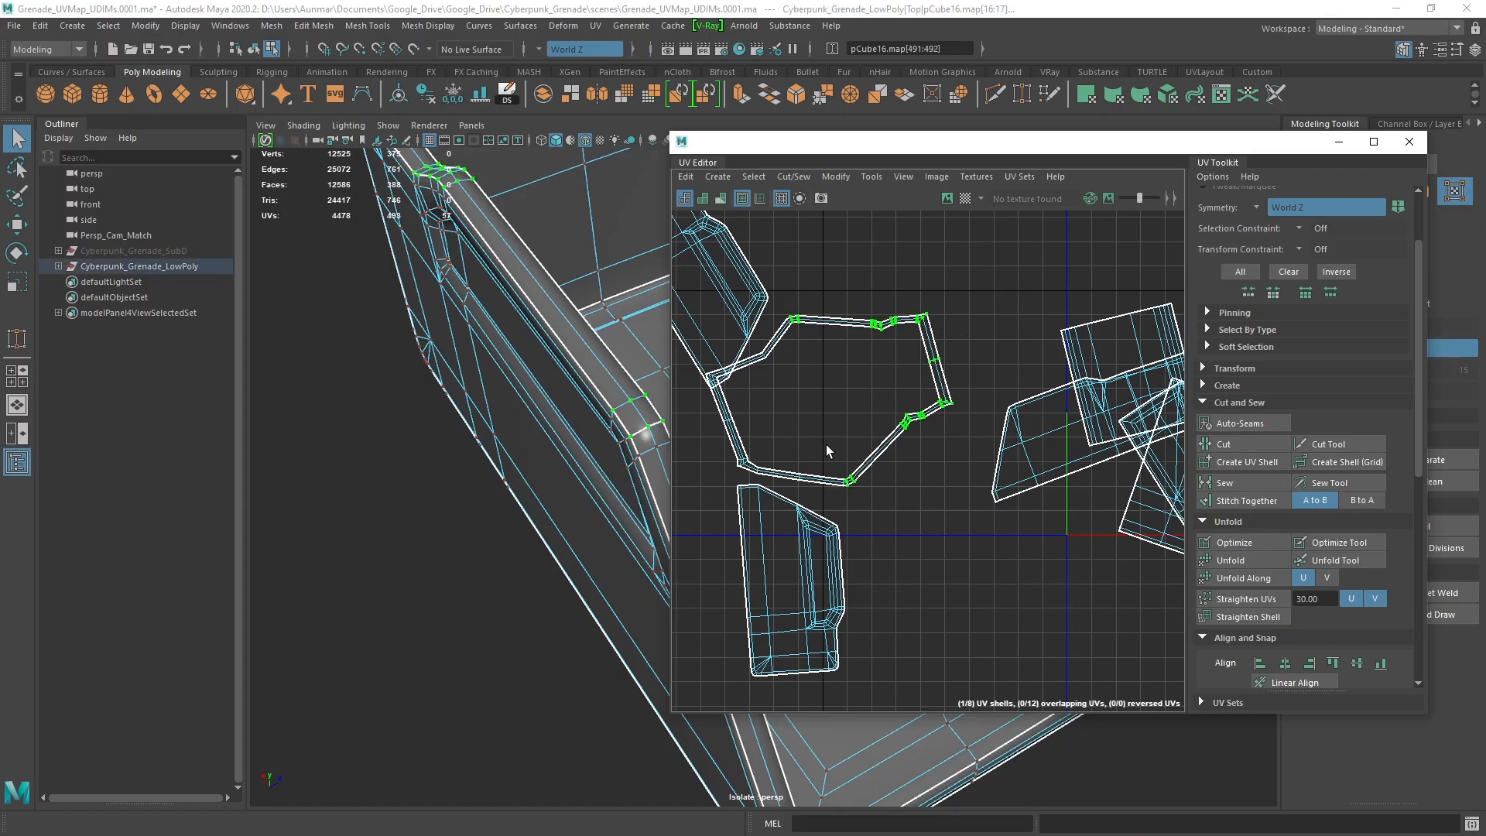
{"action": "left_click", "coordinate": [1238, 560]}
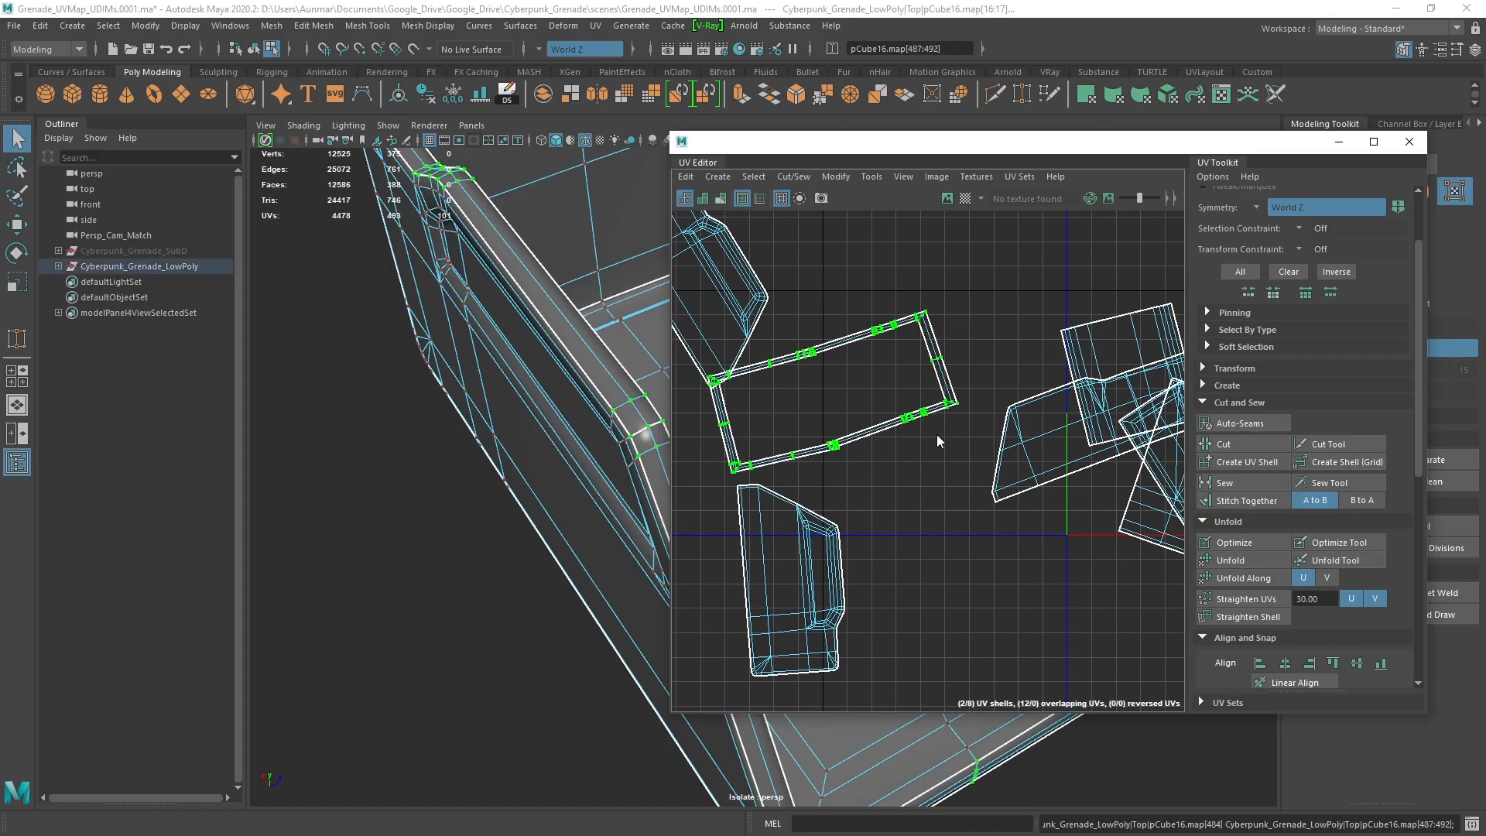
Select both outer side-wall shells and rotate them together towards a horizontal orientation
{"action": "scroll", "coordinate": [890, 377], "scroll_direction": "down", "scroll_amount": 3}
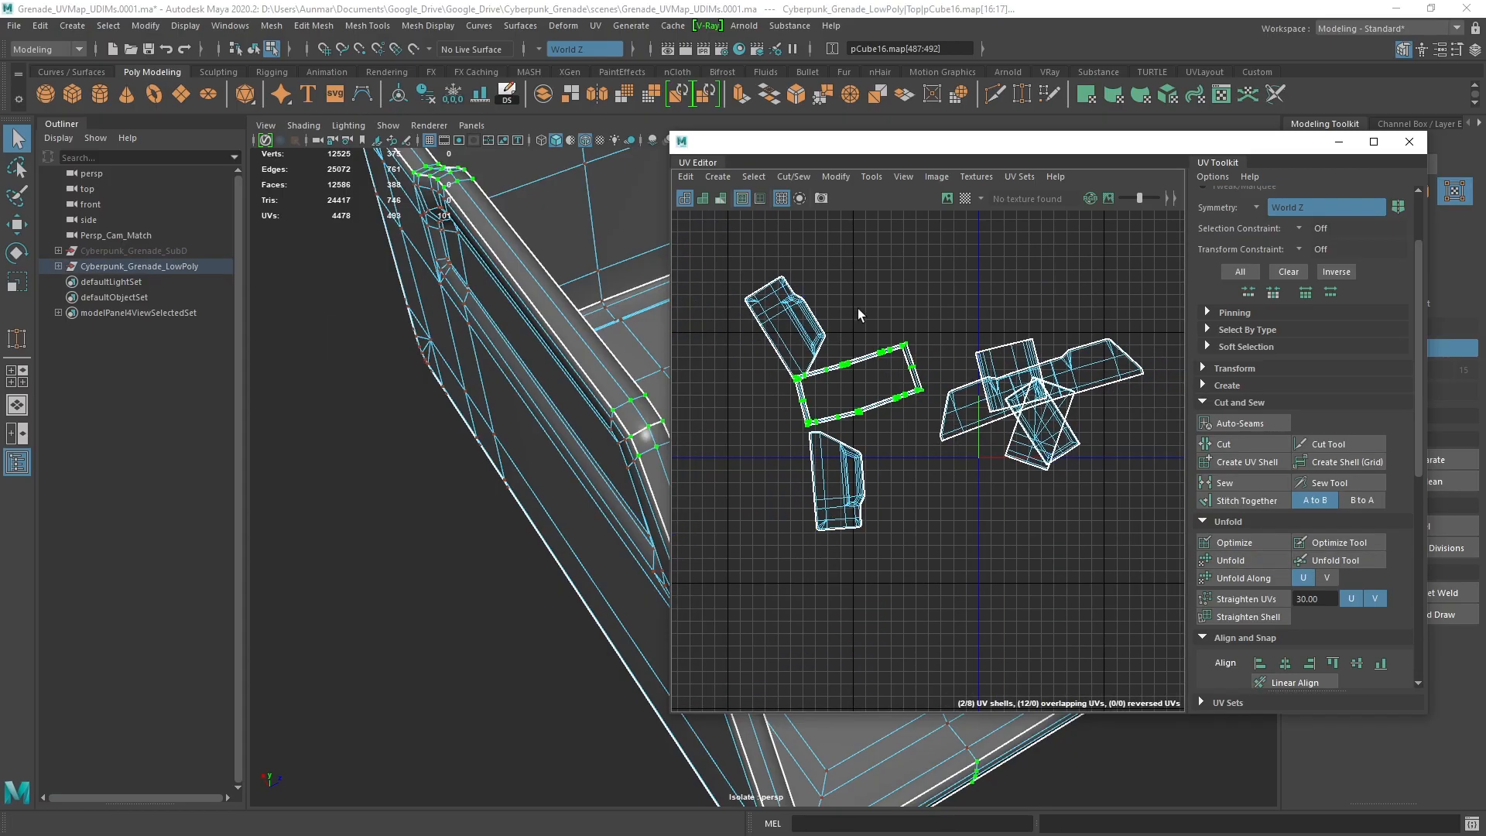
{"action": "double_click", "coordinate": [809, 322]}
{"action": "key", "text": "e"}
{"action": "left_click_drag", "start_coordinate": [896, 372], "coordinate": [820, 213]}
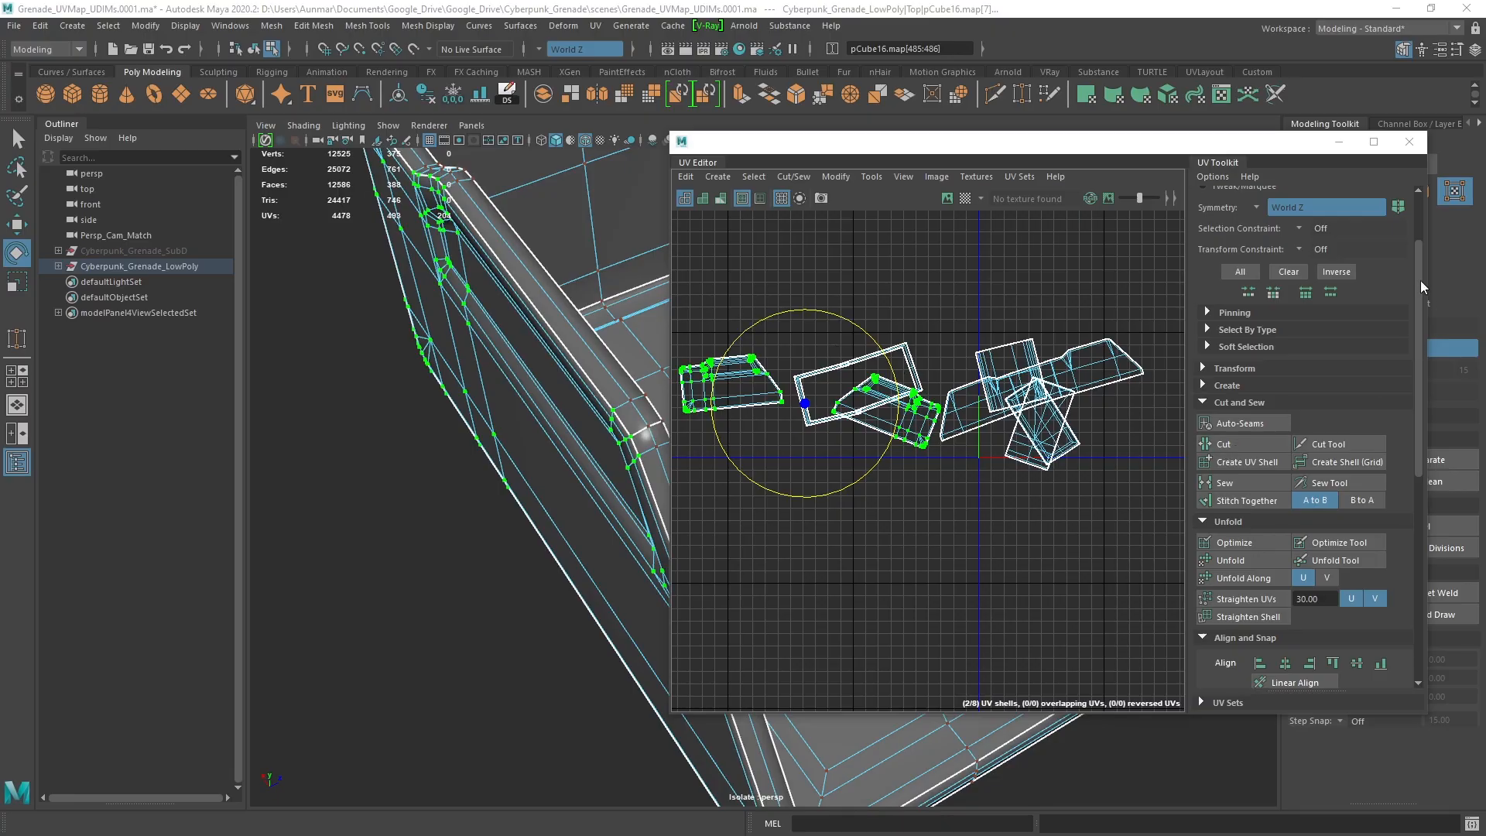
Turn symmetry off and rotate each outer side-wall shell individually until its long edge is level
{"action": "left_click_drag", "start_coordinate": [1192, 143], "coordinate": [951, 137]}
{"action": "left_click", "coordinate": [1355, 348]}
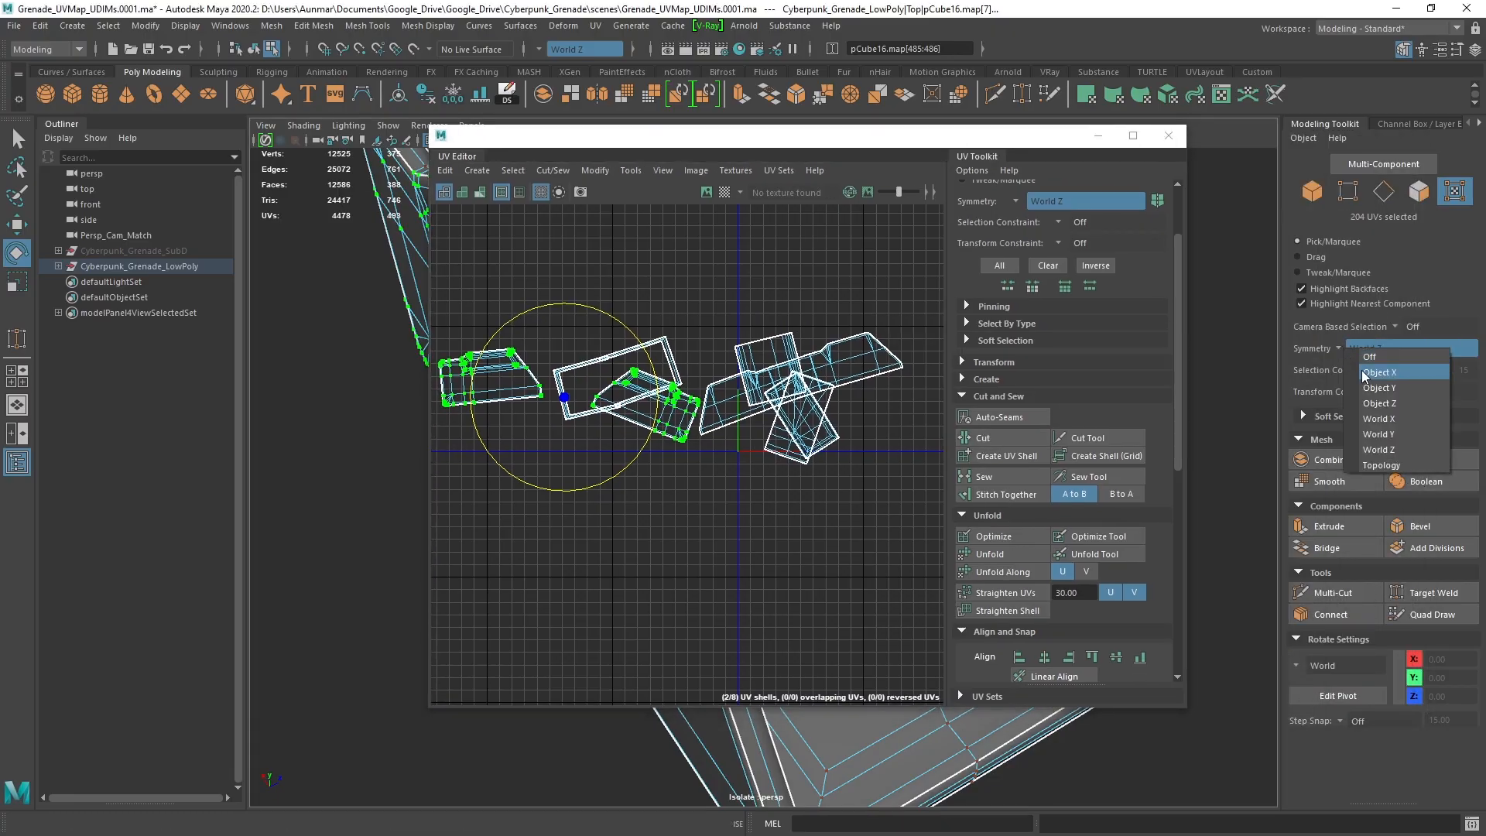
{"action": "left_click", "coordinate": [1367, 357]}
{"action": "middle_click_drag", "start_coordinate": [667, 348], "coordinate": [762, 362], "text": "alt"}
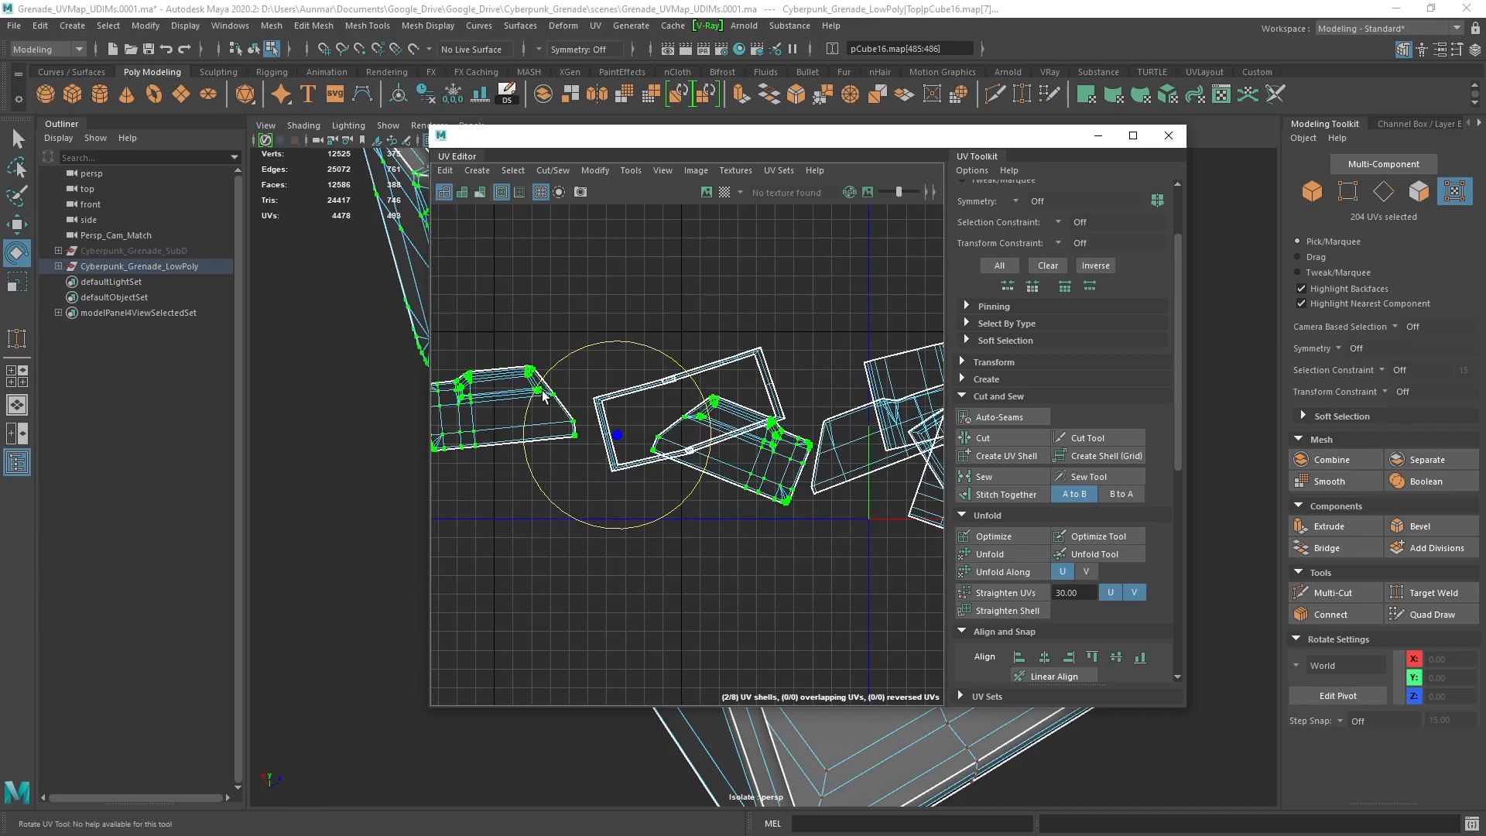
{"action": "middle_click_drag", "start_coordinate": [545, 391], "coordinate": [728, 380], "text": "alt"}
{"action": "left_click", "coordinate": [736, 301]}
{"action": "double_click", "coordinate": [666, 376]}
{"action": "left_click_drag", "start_coordinate": [774, 401], "coordinate": [769, 411]}
{"action": "middle_click_drag", "start_coordinate": [750, 411], "coordinate": [554, 388], "text": "alt"}
{"action": "double_click", "coordinate": [775, 434]}
{"action": "left_click_drag", "start_coordinate": [774, 498], "coordinate": [802, 464]}
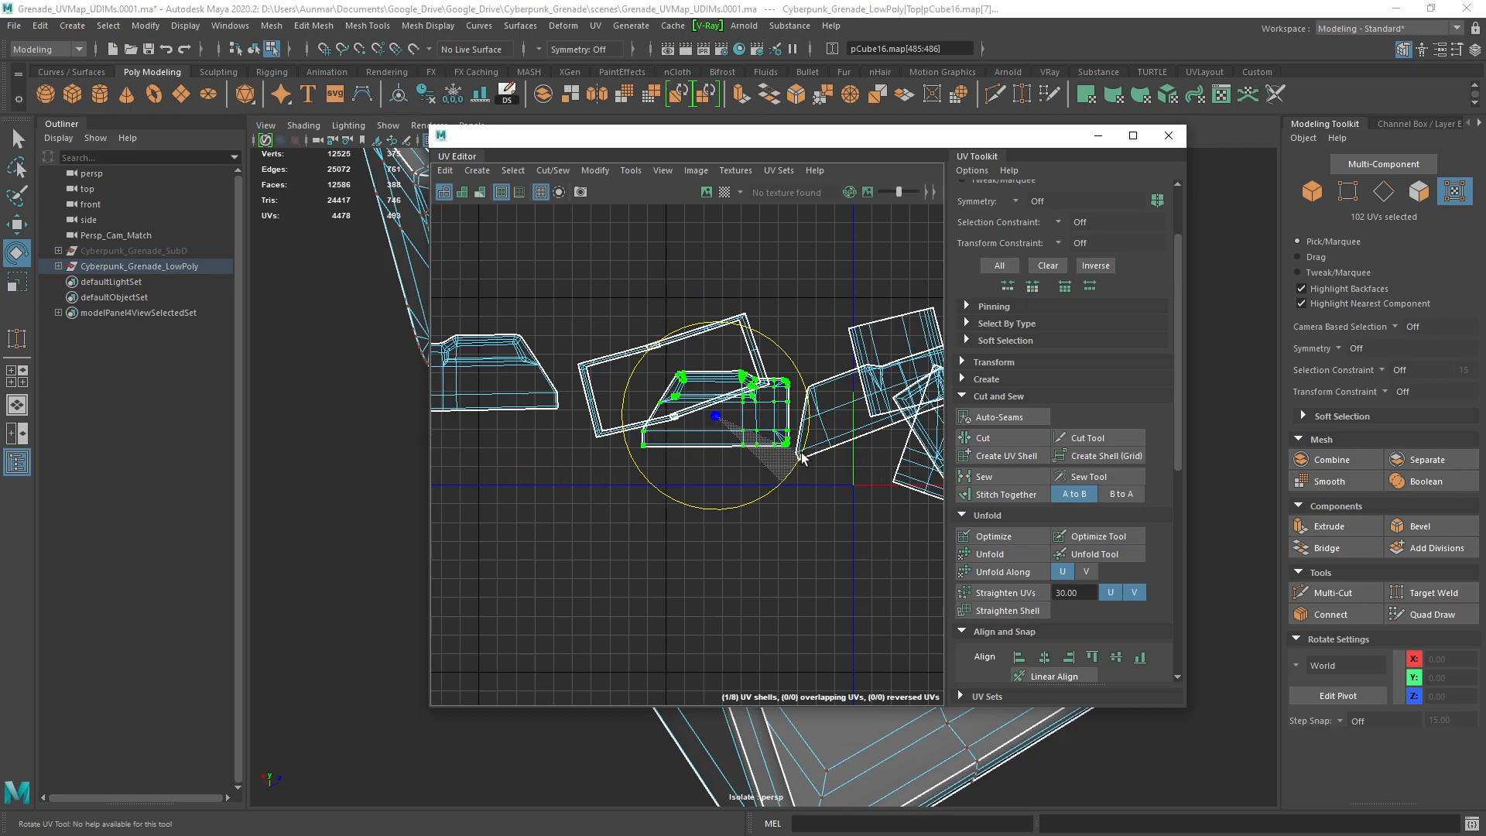
Rotate each of the two rim shells so their long strips run horizontally
{"action": "double_click", "coordinate": [743, 317]}
{"action": "left_click_drag", "start_coordinate": [799, 381], "coordinate": [793, 410]}
{"action": "double_click", "coordinate": [580, 364]}
{"action": "mouse_move", "coordinate": [644, 484]}
{"action": "left_mouse_down"}
{"action": "mouse_move", "coordinate": [613, 483]}
{"action": "mouse_move", "coordinate": [627, 487]}
{"action": "left_mouse_up"}
{"action": "middle_click_drag", "start_coordinate": [819, 395], "coordinate": [709, 415], "text": "alt"}
Rotate the nearly square end-wall shell and the long wall shell to line up with the UV axes
{"action": "double_click", "coordinate": [794, 335]}
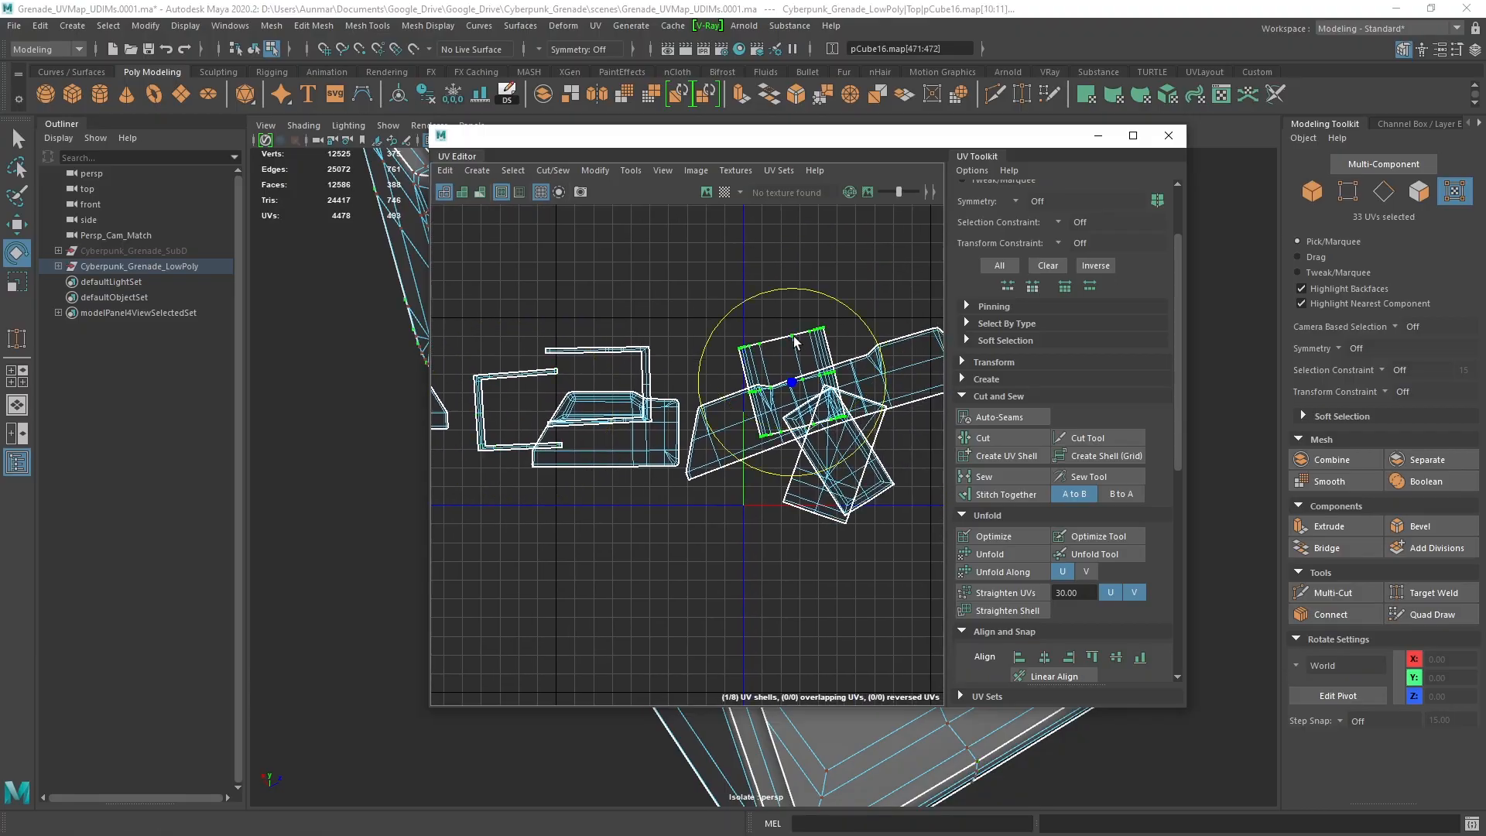
{"action": "left_click_drag", "start_coordinate": [883, 373], "coordinate": [820, 235]}
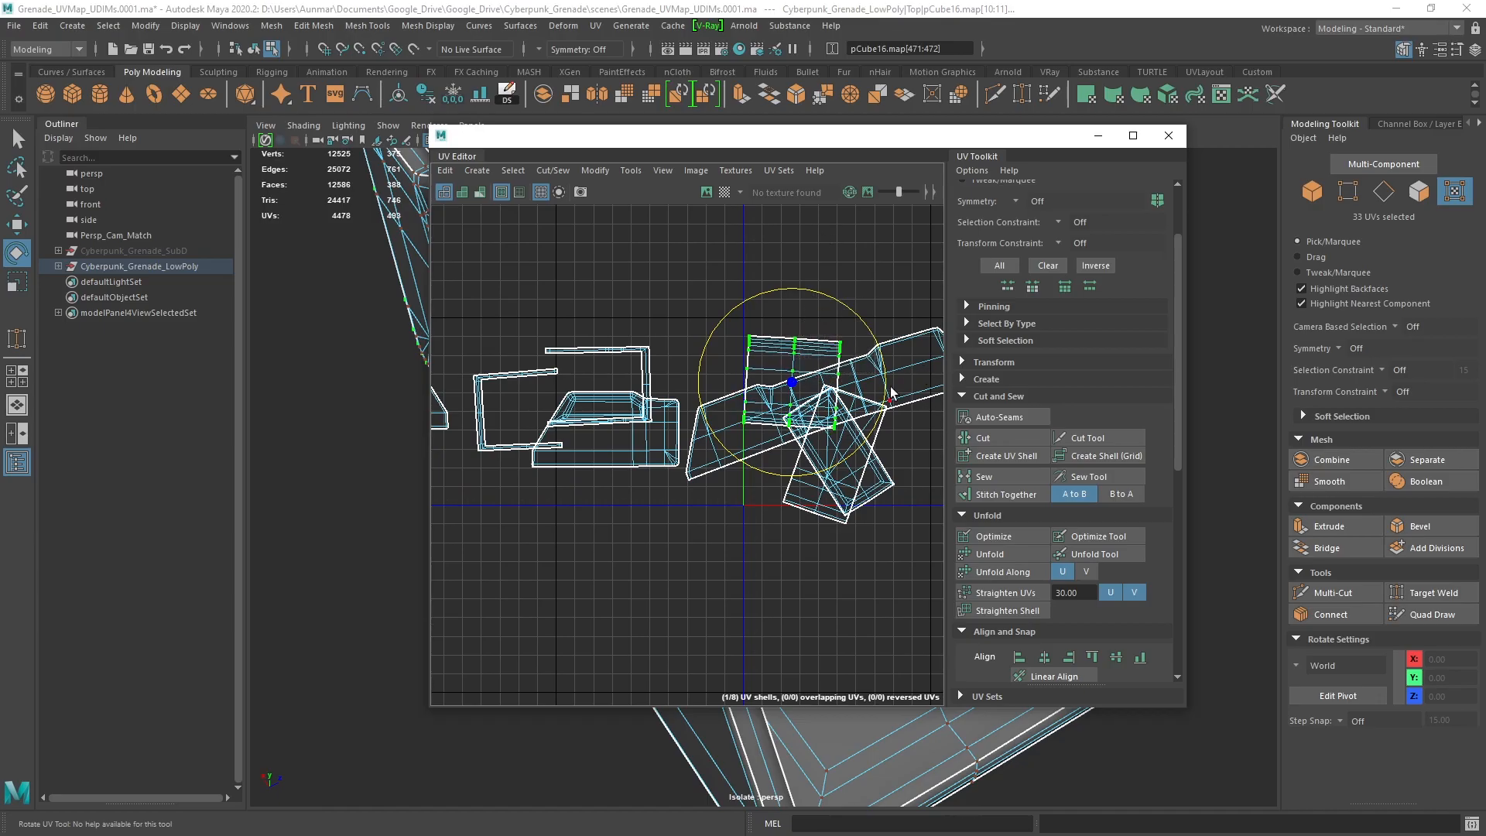
{"action": "double_click", "coordinate": [912, 335]}
{"action": "scroll", "coordinate": [912, 333], "scroll_direction": "down", "scroll_amount": 2}
{"action": "left_click_drag", "start_coordinate": [904, 466], "coordinate": [879, 480]}
{"action": "middle_click_drag", "start_coordinate": [879, 481], "coordinate": [806, 473], "text": "alt"}
{"action": "scroll", "coordinate": [806, 474], "scroll_direction": "up", "scroll_amount": 2}
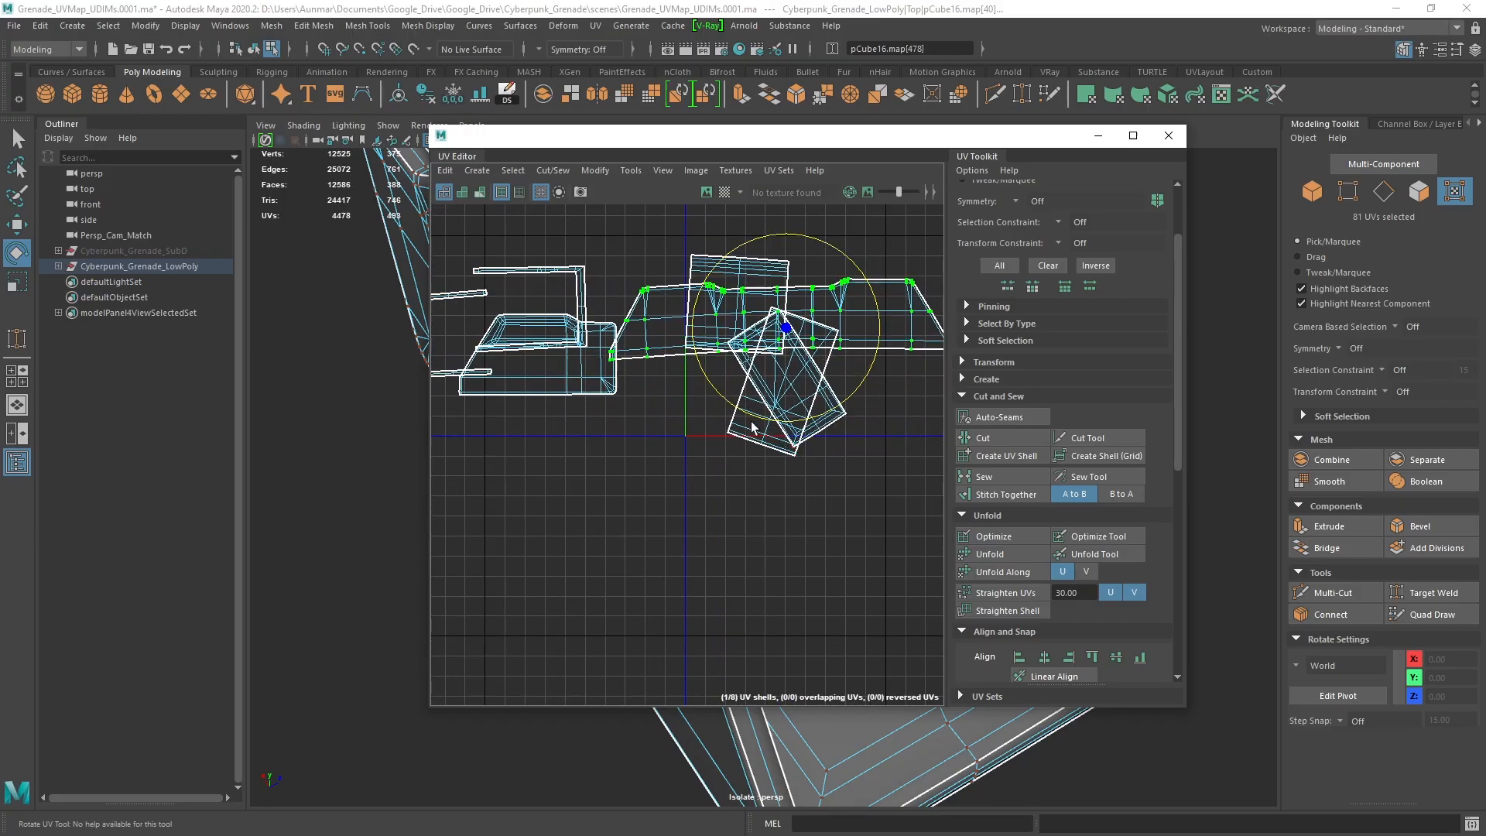
Rotate the two overlapping rectangular shells upright, aligning them with the UV axes
{"action": "double_click", "coordinate": [752, 430]}
{"action": "left_click_drag", "start_coordinate": [773, 473], "coordinate": [802, 467]}
{"action": "double_click", "coordinate": [833, 393]}
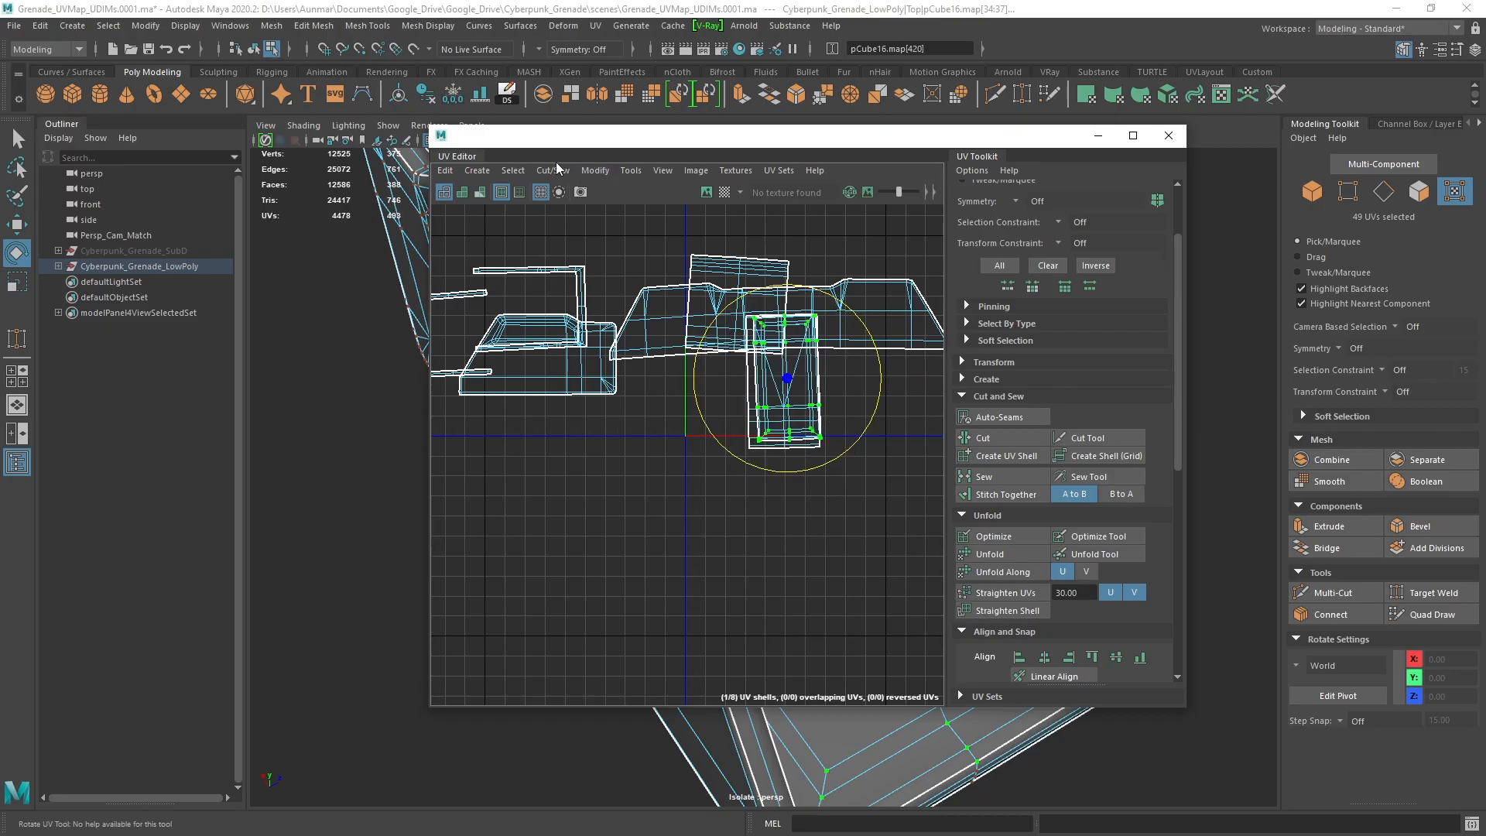
Try to pack the housing's UVs by running Layout on the currently selected rectangular shell
{"action": "left_click", "coordinate": [595, 170]}
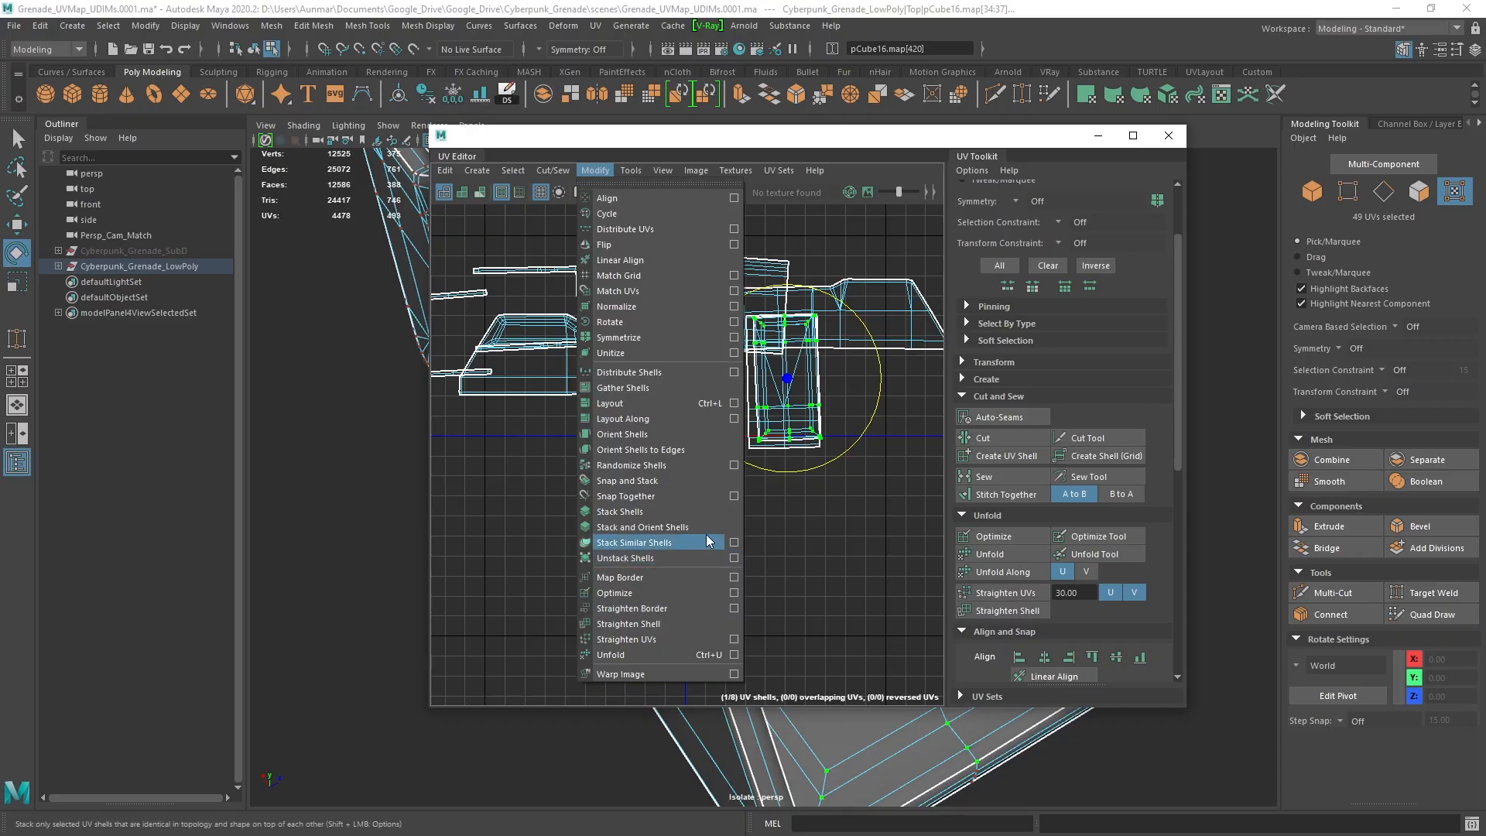
{"action": "left_click", "coordinate": [734, 403]}
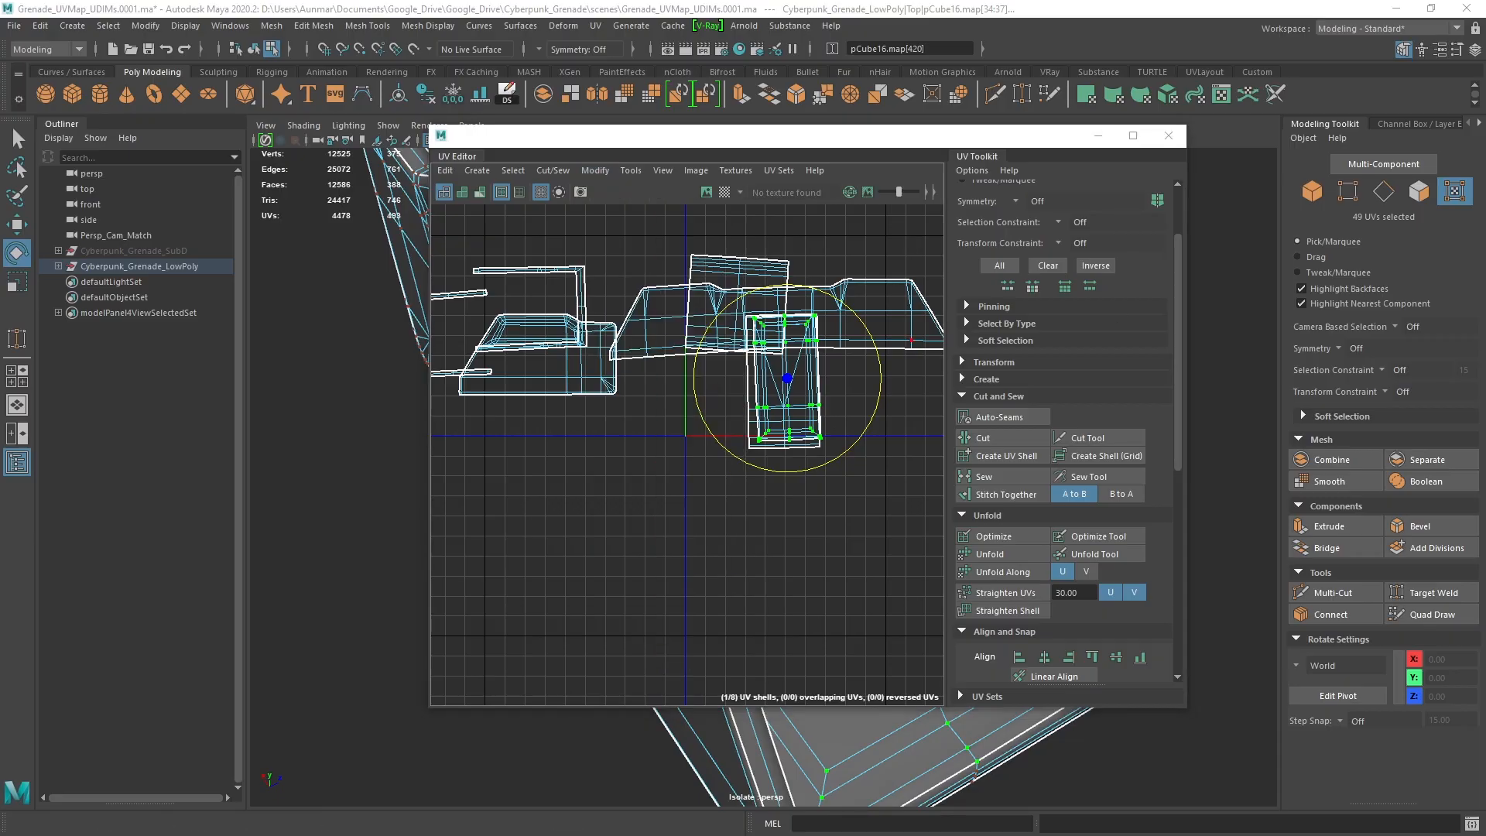
{"action": "mouse_move", "coordinate": [1485, 143]}
{"action": "left_mouse_down"}
{"action": "mouse_move", "coordinate": [1161, 142]}
{"action": "mouse_move", "coordinate": [1156, 123]}
{"action": "mouse_move", "coordinate": [1485, 132]}
{"action": "left_mouse_up"}
{"action": "left_click", "coordinate": [595, 170]}
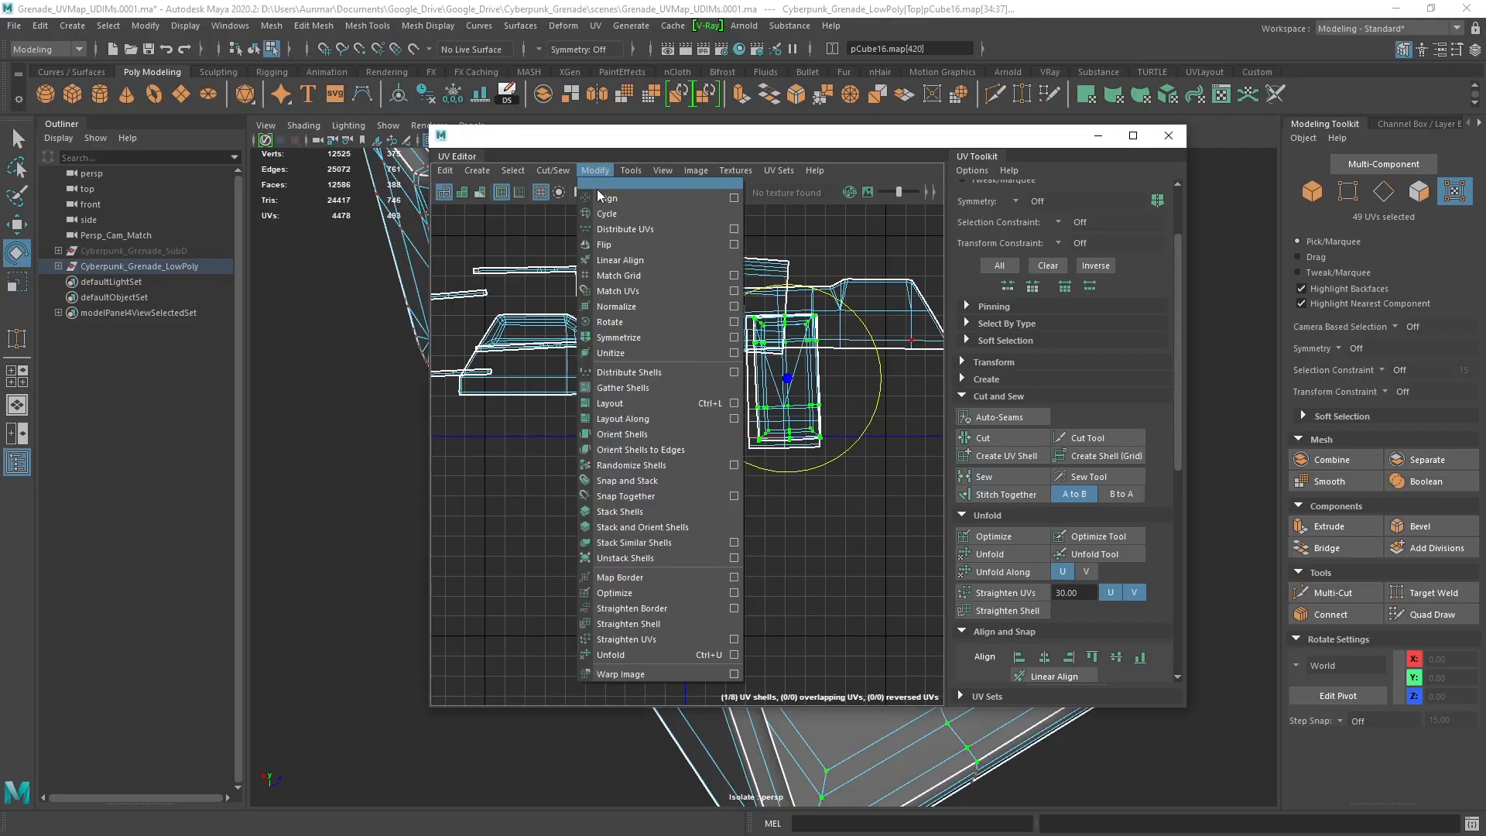
{"action": "left_click", "coordinate": [636, 409]}
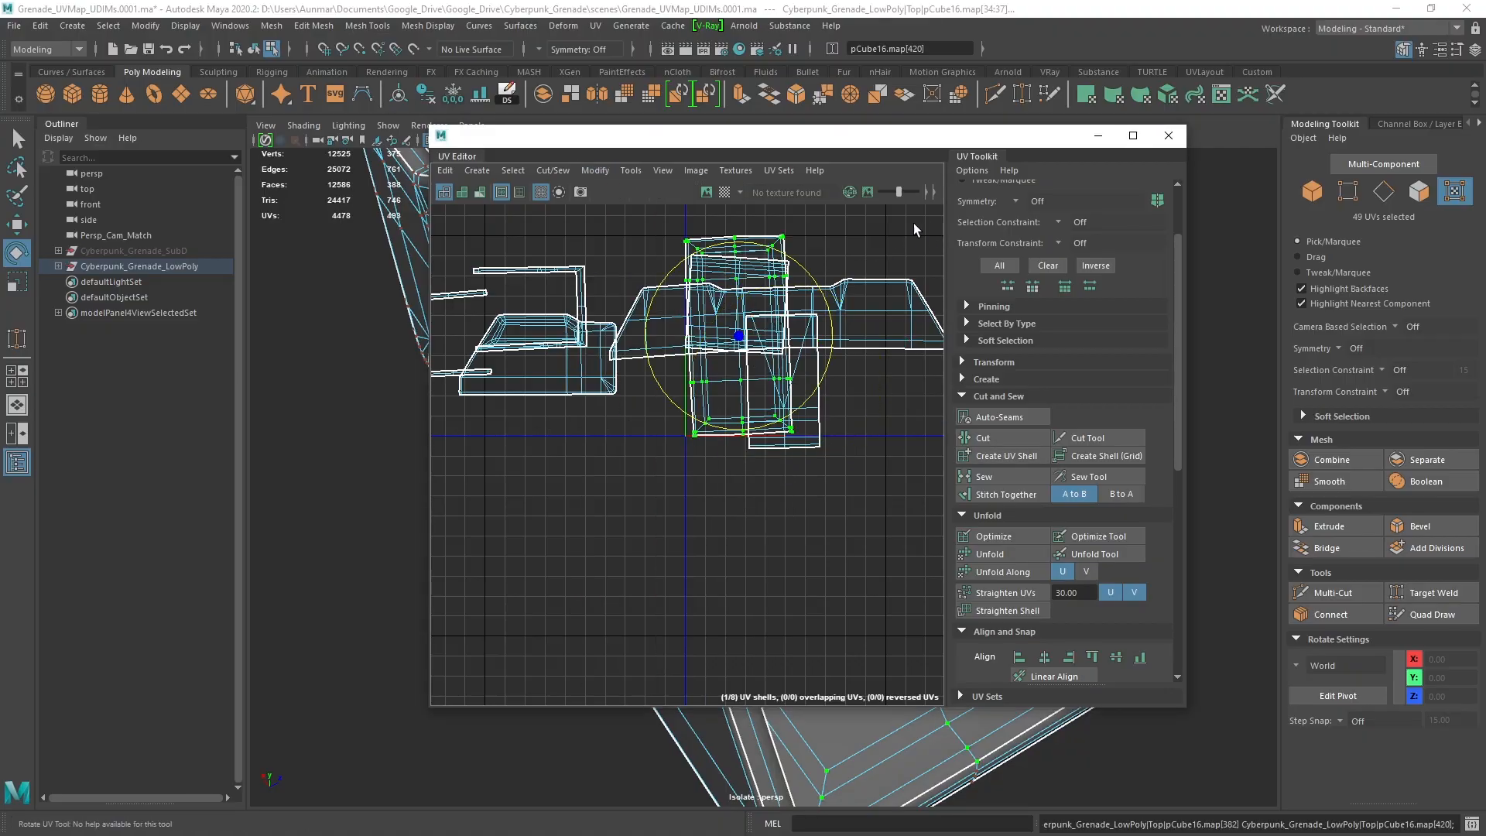
Switch to object selection and run Layout on the whole housing to pack all of its UV shells
{"action": "left_click_drag", "start_coordinate": [857, 140], "coordinate": [1208, 141]}
{"action": "key", "text": "F8"}
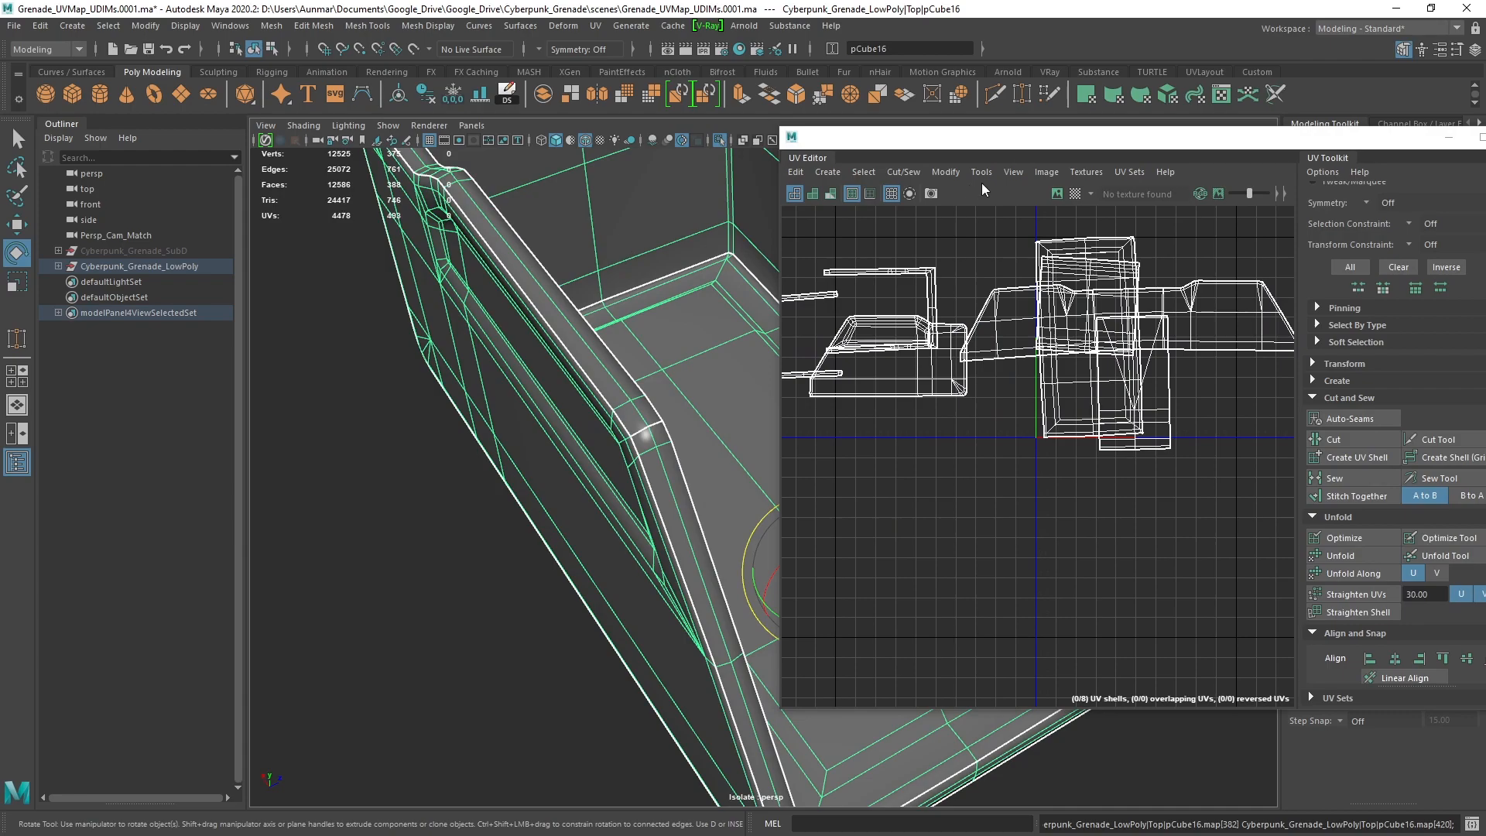
{"action": "left_click", "coordinate": [944, 172]}
{"action": "left_click", "coordinate": [983, 402]}
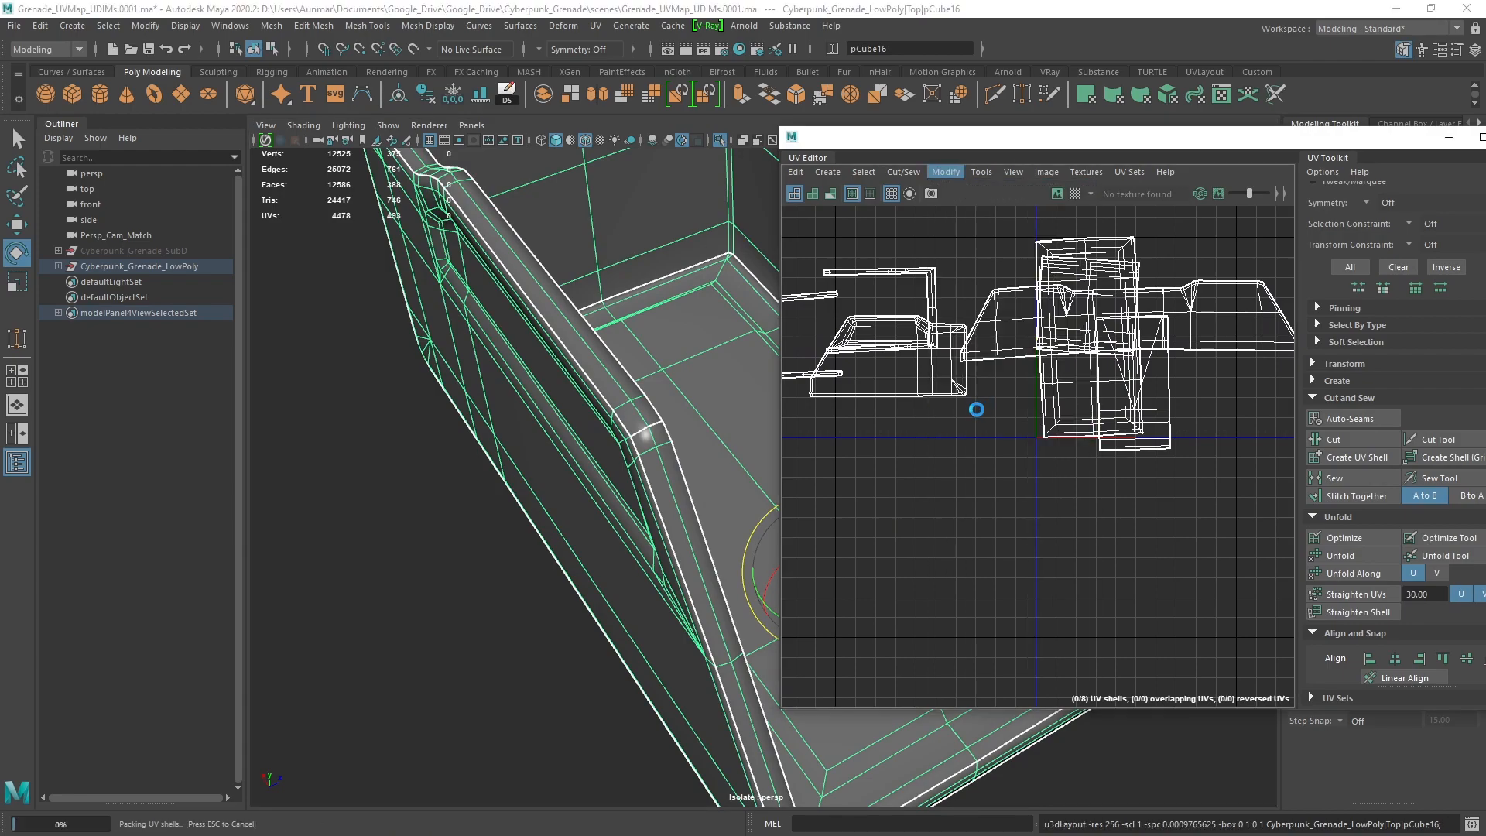
{"action": "left_click_drag", "start_coordinate": [1118, 145], "coordinate": [1485, 192]}
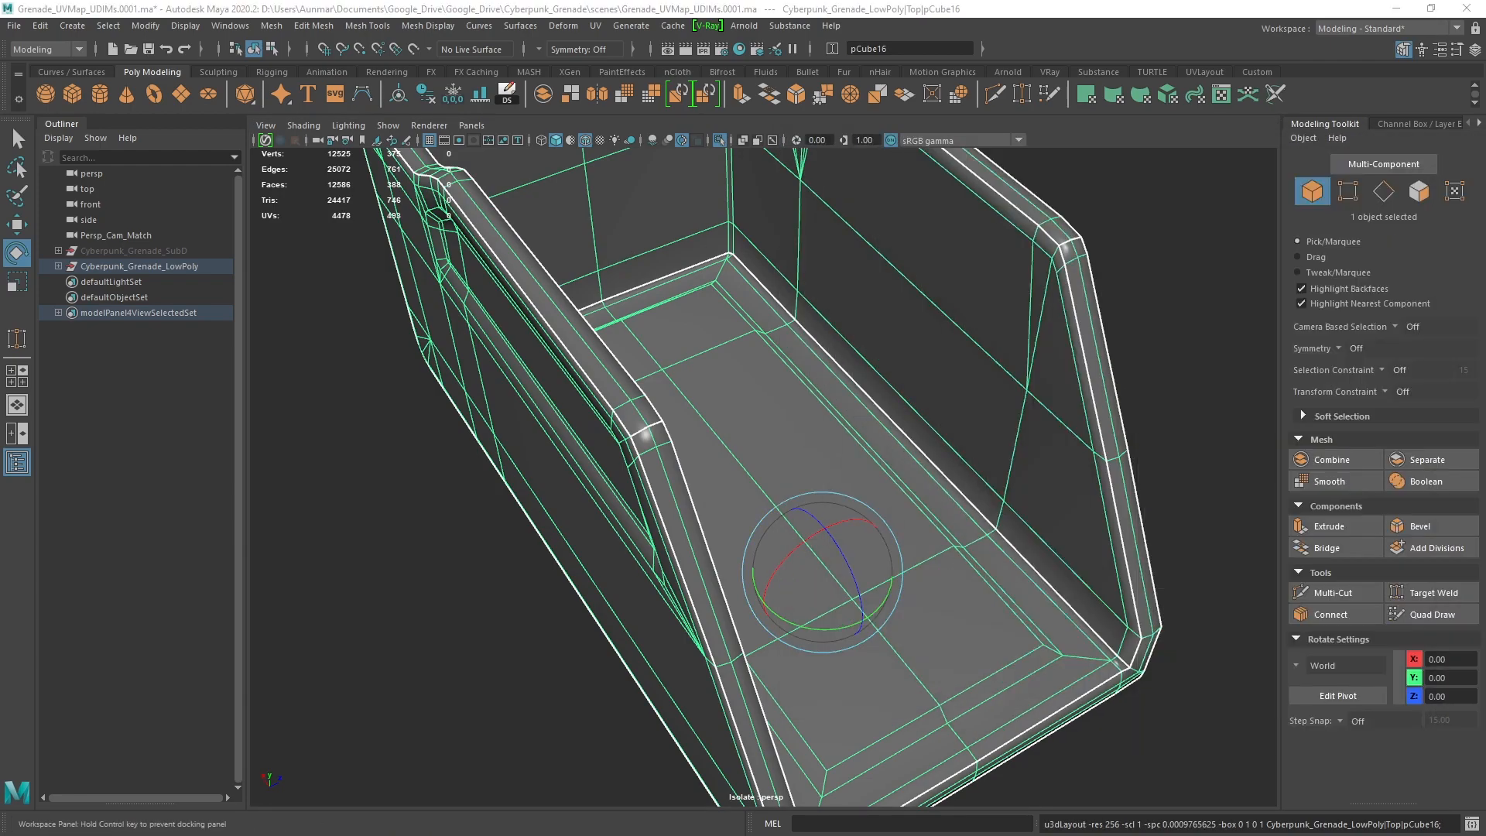
Return to the Select tool and leave isolated view to show the whole grenade
{"action": "left_click_drag", "start_coordinate": [730, 383], "coordinate": [871, 329], "text": "alt"}
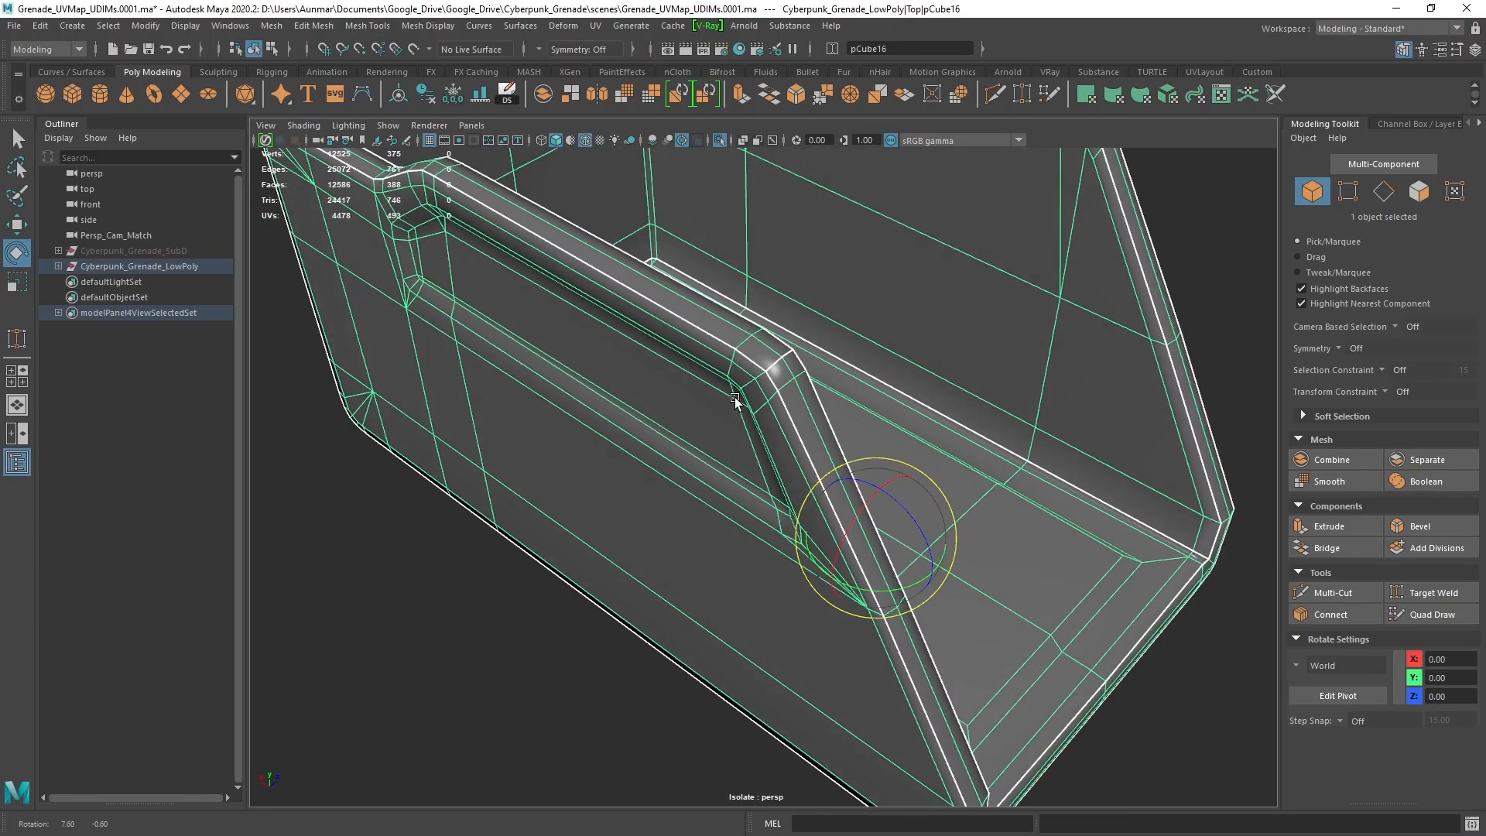
{"action": "left_click_drag", "start_coordinate": [756, 405], "coordinate": [689, 414], "text": "alt"}
{"action": "key", "text": "q"}
{"action": "right_click_drag", "start_coordinate": [843, 385], "coordinate": [816, 389], "text": "alt"}
{"action": "key", "text": "ctrl+1"}
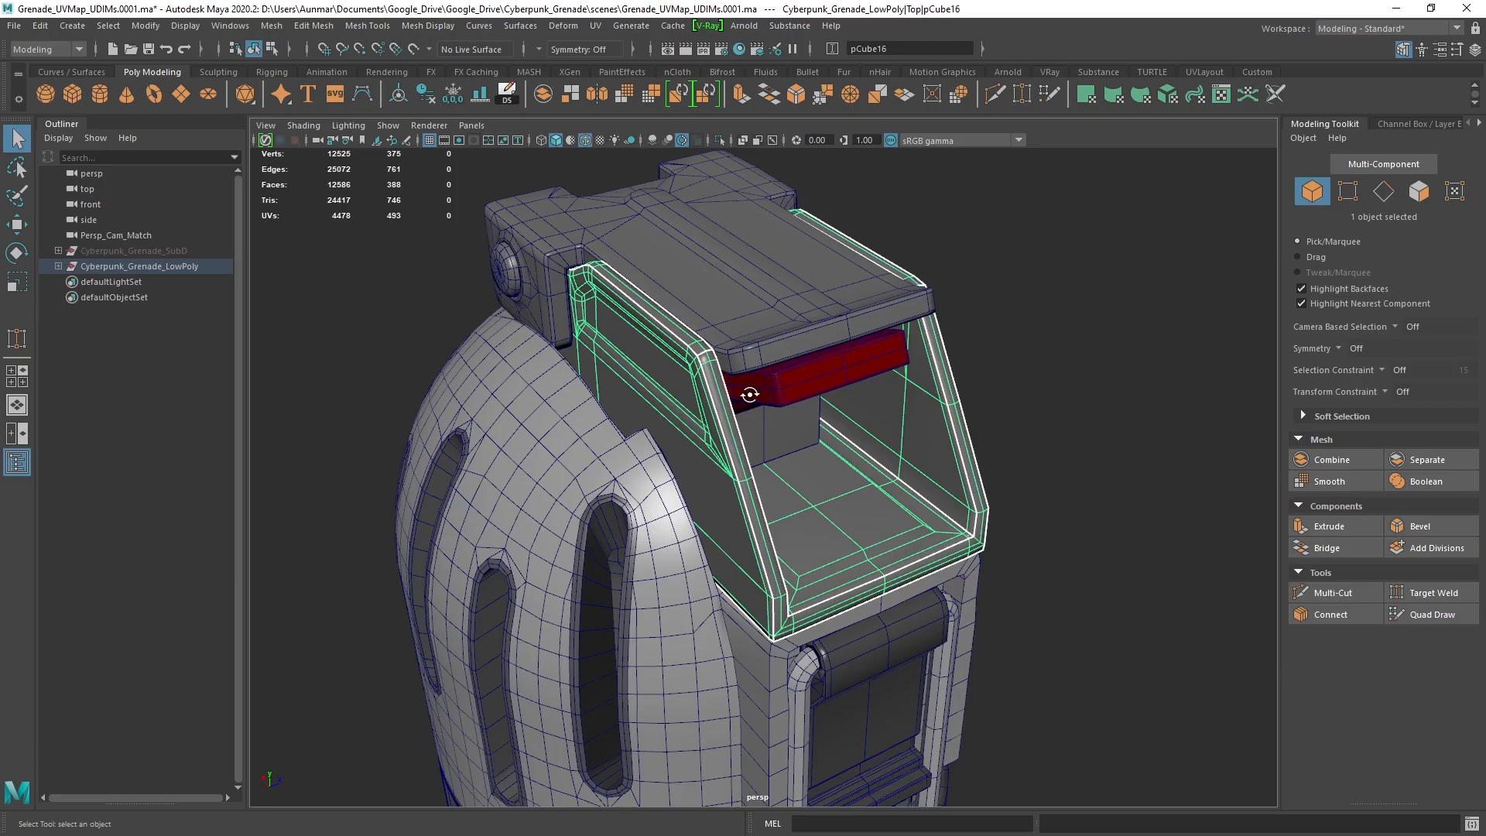
Add the slotted dome-shaped body to the selected housing and isolate both objects
{"action": "left_click_drag", "start_coordinate": [746, 395], "coordinate": [801, 375], "text": "alt"}
{"action": "left_click", "coordinate": [615, 539], "text": "shift"}
{"action": "right_click_drag", "start_coordinate": [812, 559], "coordinate": [763, 564], "text": "alt"}
{"action": "middle_click_drag", "start_coordinate": [763, 565], "coordinate": [750, 404], "text": "alt"}
{"action": "key", "text": "ctrl+1"}
{"action": "left_click_drag", "start_coordinate": [805, 410], "coordinate": [882, 389], "text": "alt"}
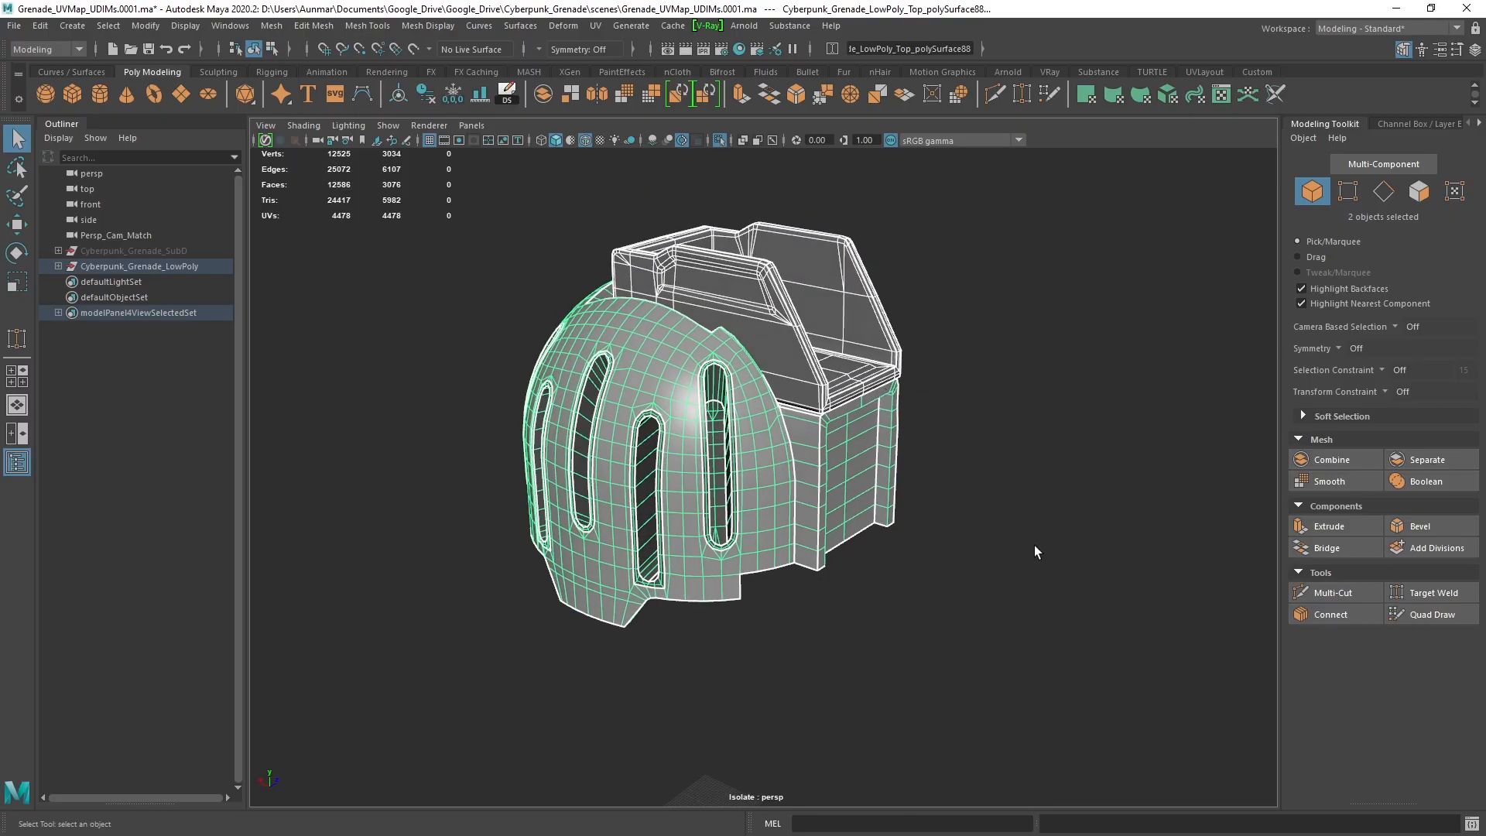
Clear the selection and leave isolated view to show the whole grenade
{"action": "left_click", "coordinate": [1026, 586]}
{"action": "key", "text": "ctrl+1"}
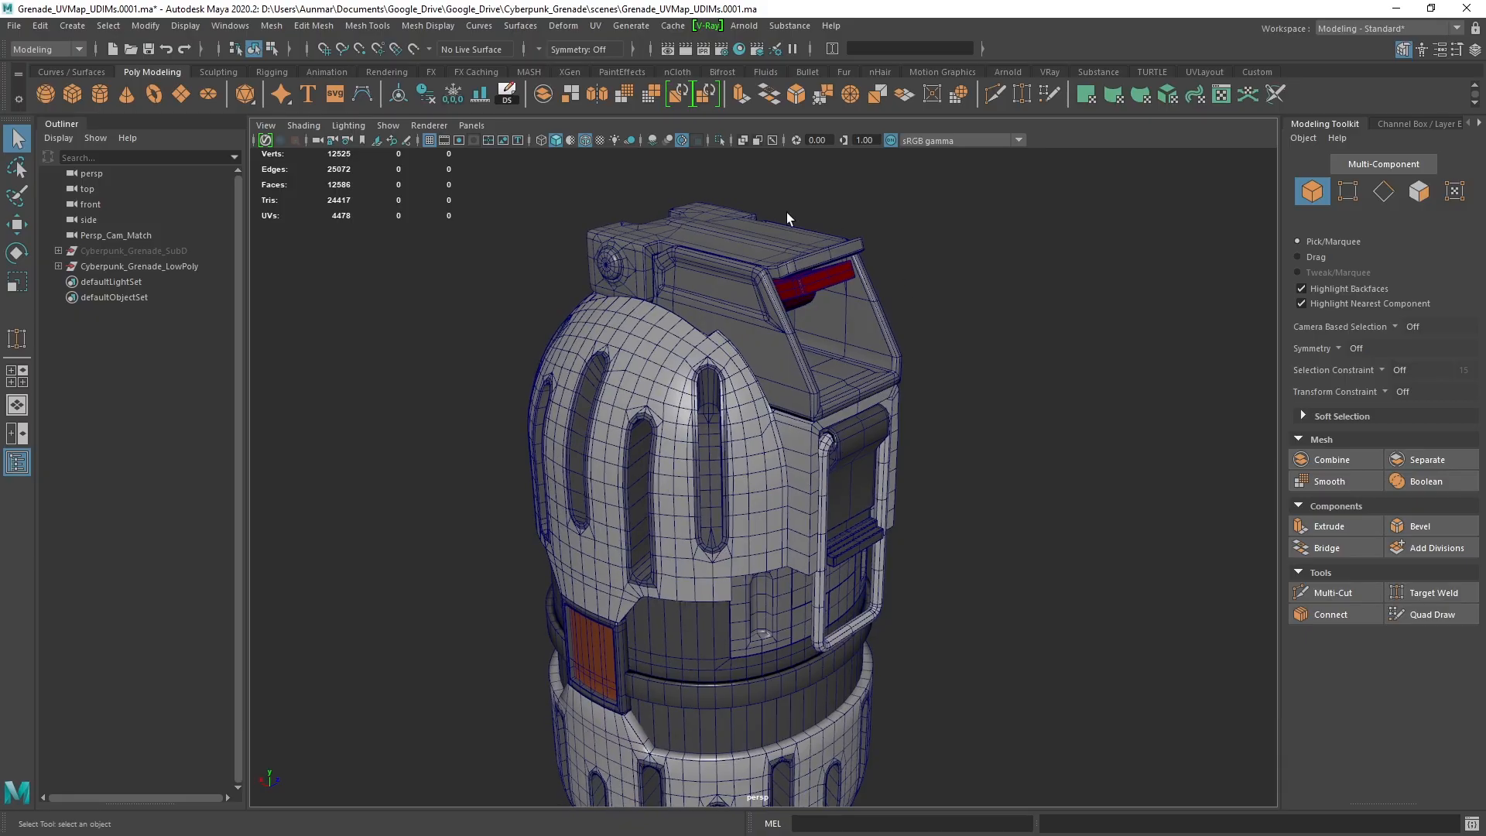
{"action": "left_click_drag", "start_coordinate": [1061, 408], "coordinate": [945, 402], "text": "alt"}
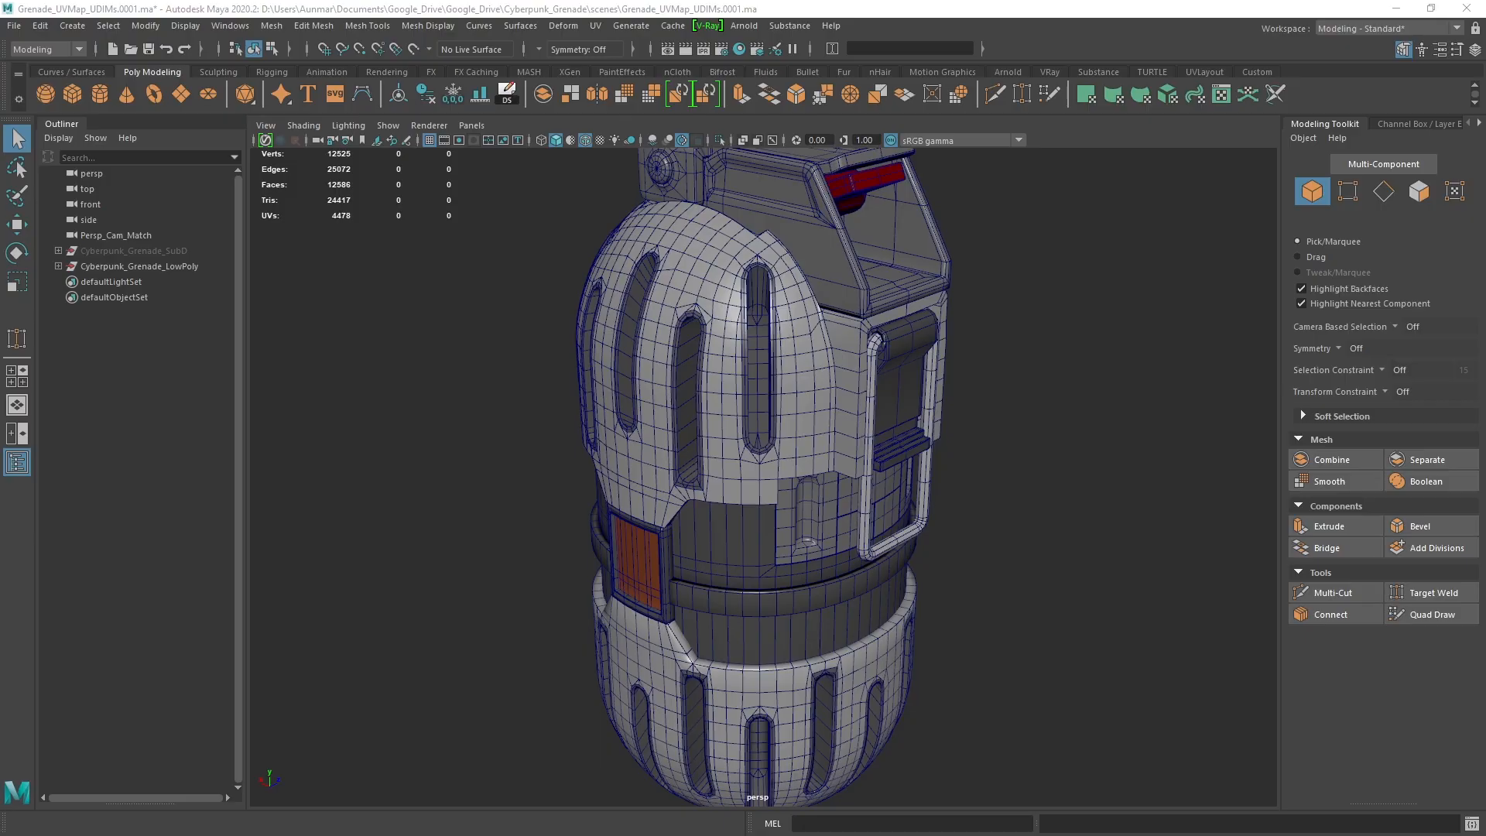
Bring the UV Editor window on screen and place it beside the grenade
{"action": "left_click_drag", "start_coordinate": [1485, 256], "coordinate": [554, 186]}
{"action": "scroll", "coordinate": [607, 445], "scroll_direction": "down", "scroll_amount": 5}
{"action": "left_click_drag", "start_coordinate": [790, 193], "coordinate": [1219, 166]}
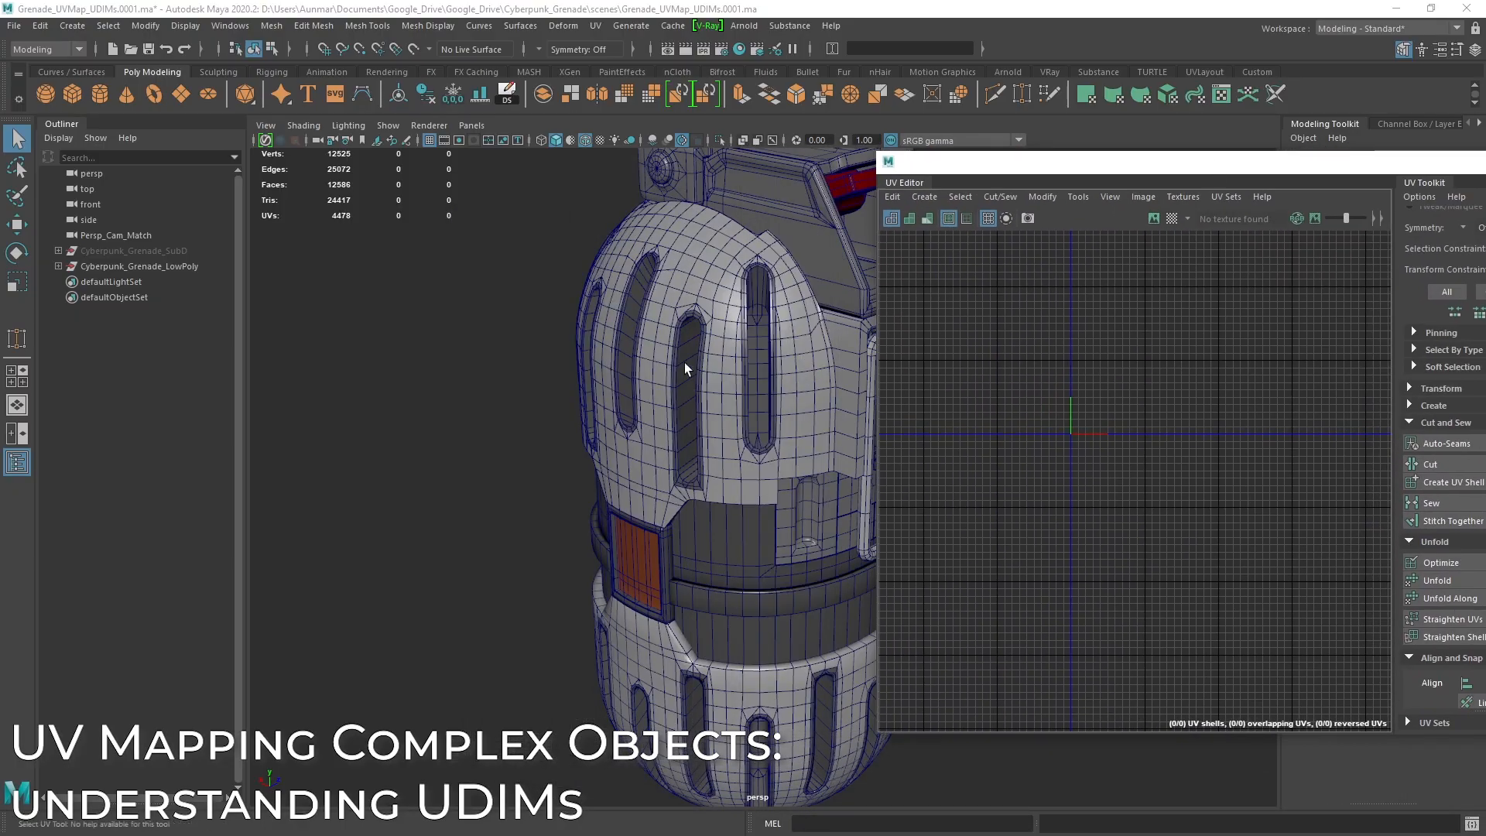
Select the slotted dome-shaped body together with the top housing and isolate both objects
{"action": "left_click", "coordinate": [686, 368]}
{"action": "middle_click_drag", "start_coordinate": [733, 325], "coordinate": [689, 360], "text": "alt"}
{"action": "left_click", "coordinate": [683, 334], "text": "shift"}
{"action": "key", "text": "ctrl+1"}
{"action": "scroll", "coordinate": [1111, 390], "scroll_direction": "up", "scroll_amount": 5}
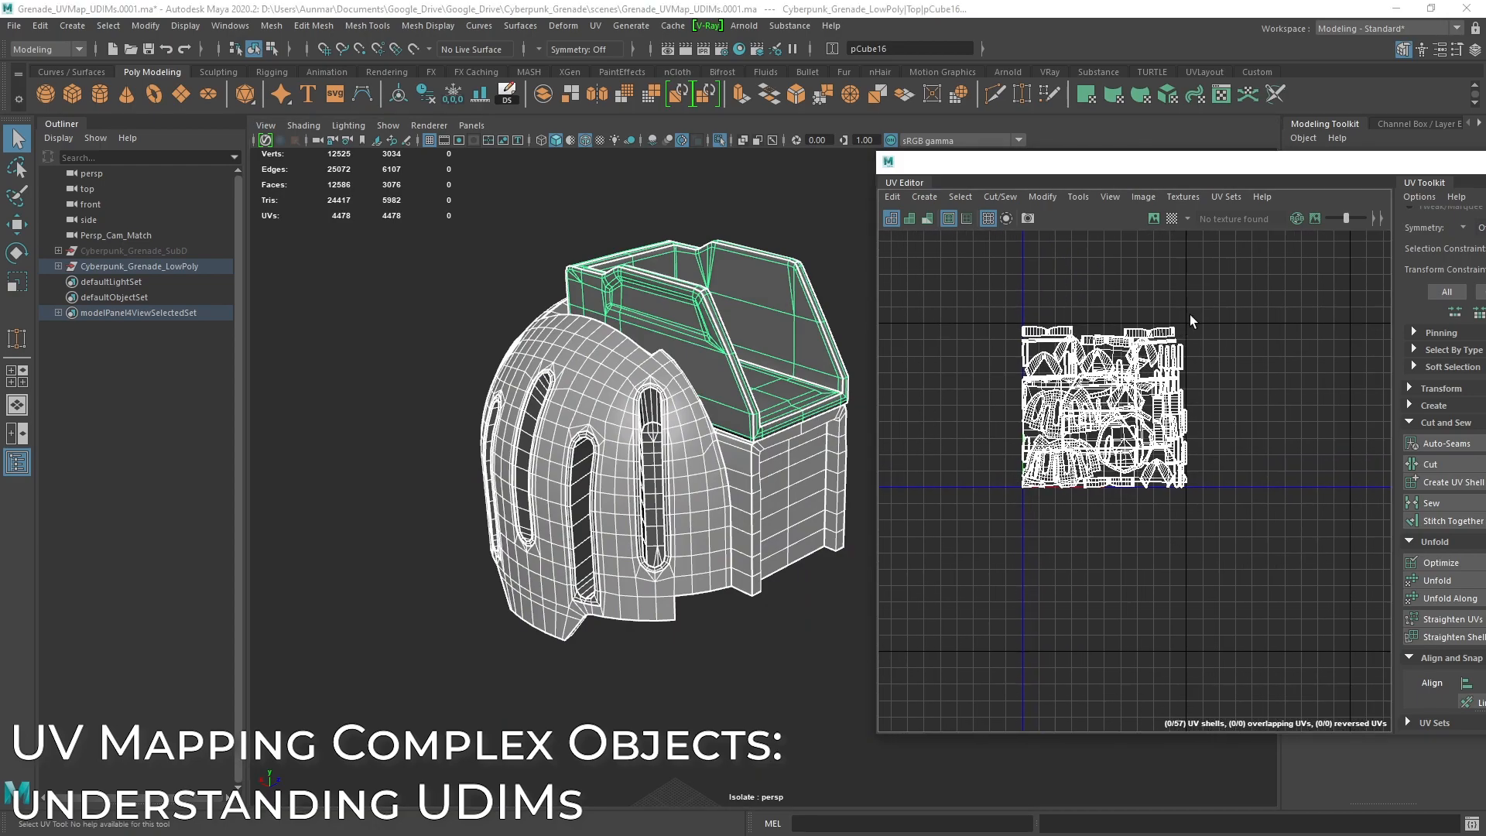
Examine how the UV shells of the dome body and housing share the same 0-1 tile
{"action": "scroll", "coordinate": [1093, 453], "scroll_direction": "up", "scroll_amount": 8}
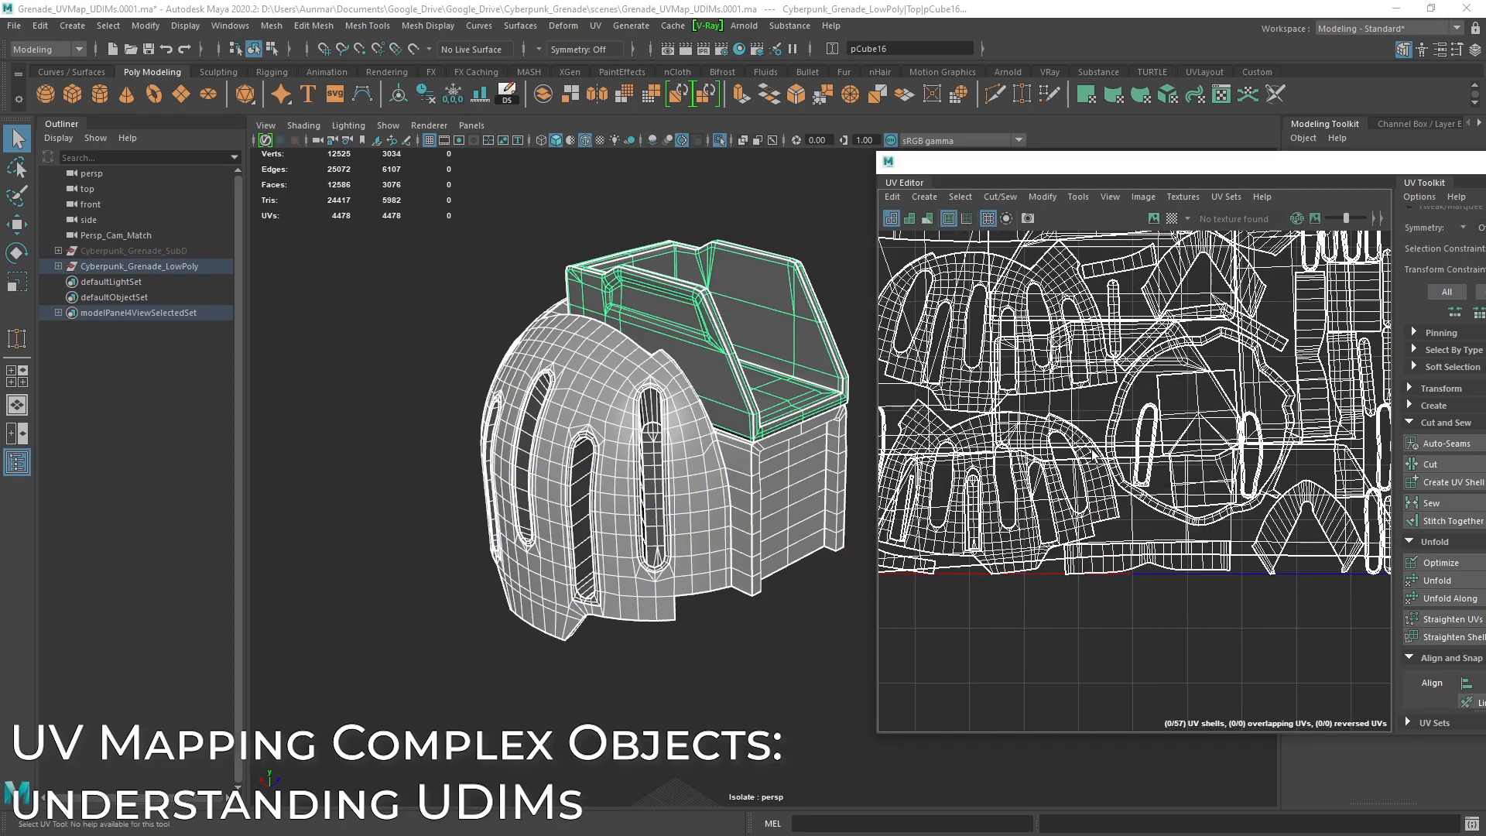
{"action": "middle_click_drag", "start_coordinate": [1359, 528], "coordinate": [1059, 469], "text": "alt"}
{"action": "middle_click_drag", "start_coordinate": [1175, 475], "coordinate": [1220, 272], "text": "alt"}
{"action": "scroll", "coordinate": [1147, 446], "scroll_direction": "down", "scroll_amount": 5}
{"action": "middle_click_drag", "start_coordinate": [1113, 495], "coordinate": [1149, 540], "text": "alt"}
{"action": "scroll", "coordinate": [1191, 520], "scroll_direction": "down", "scroll_amount": 6}
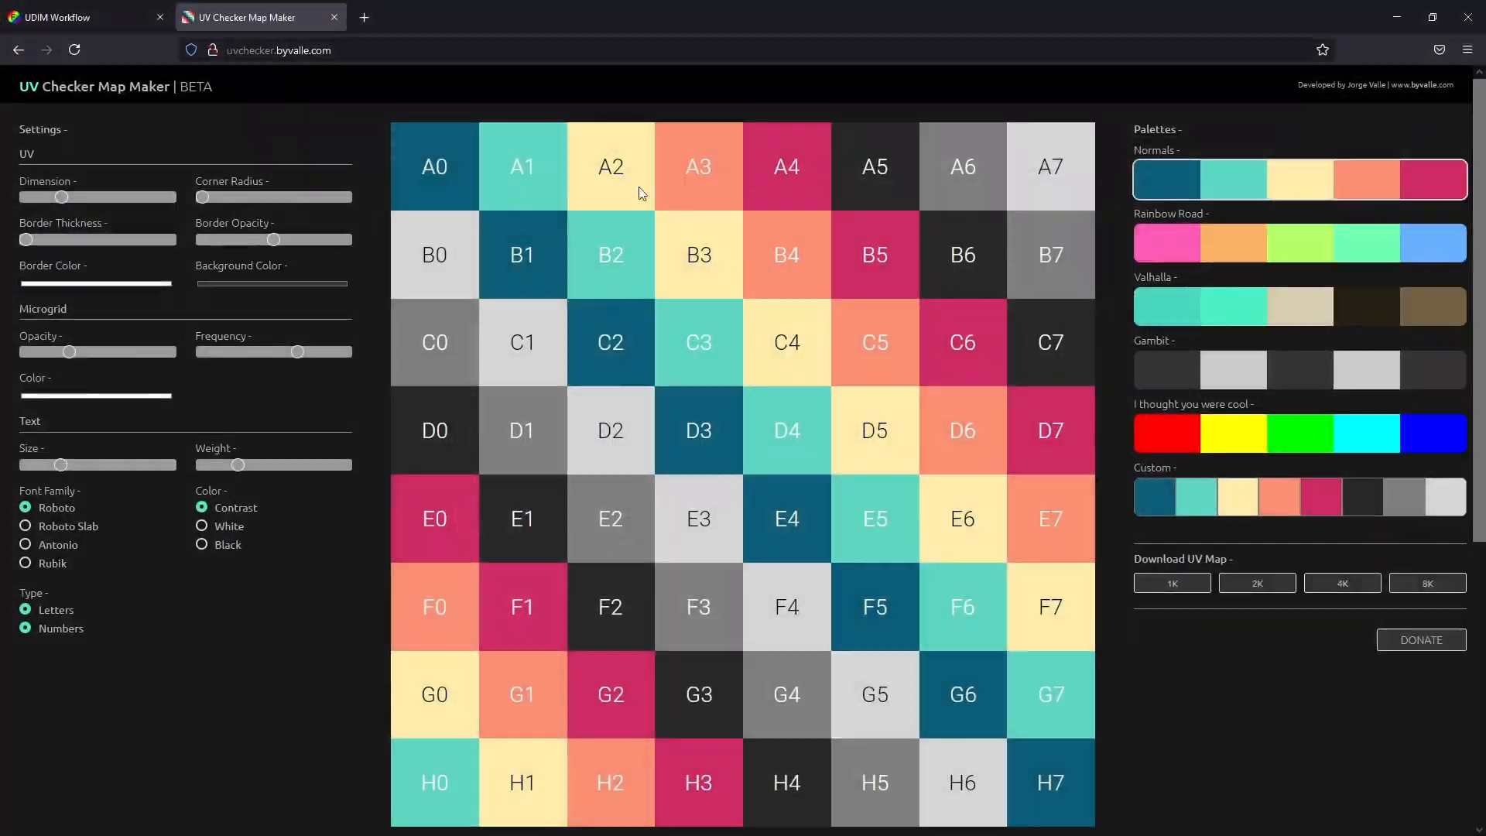
Switch to the browser's UDIM Workflow page and read the UDIM Basics section with its tile numbering diagram
{"action": "left_click", "coordinate": [49, 15]}
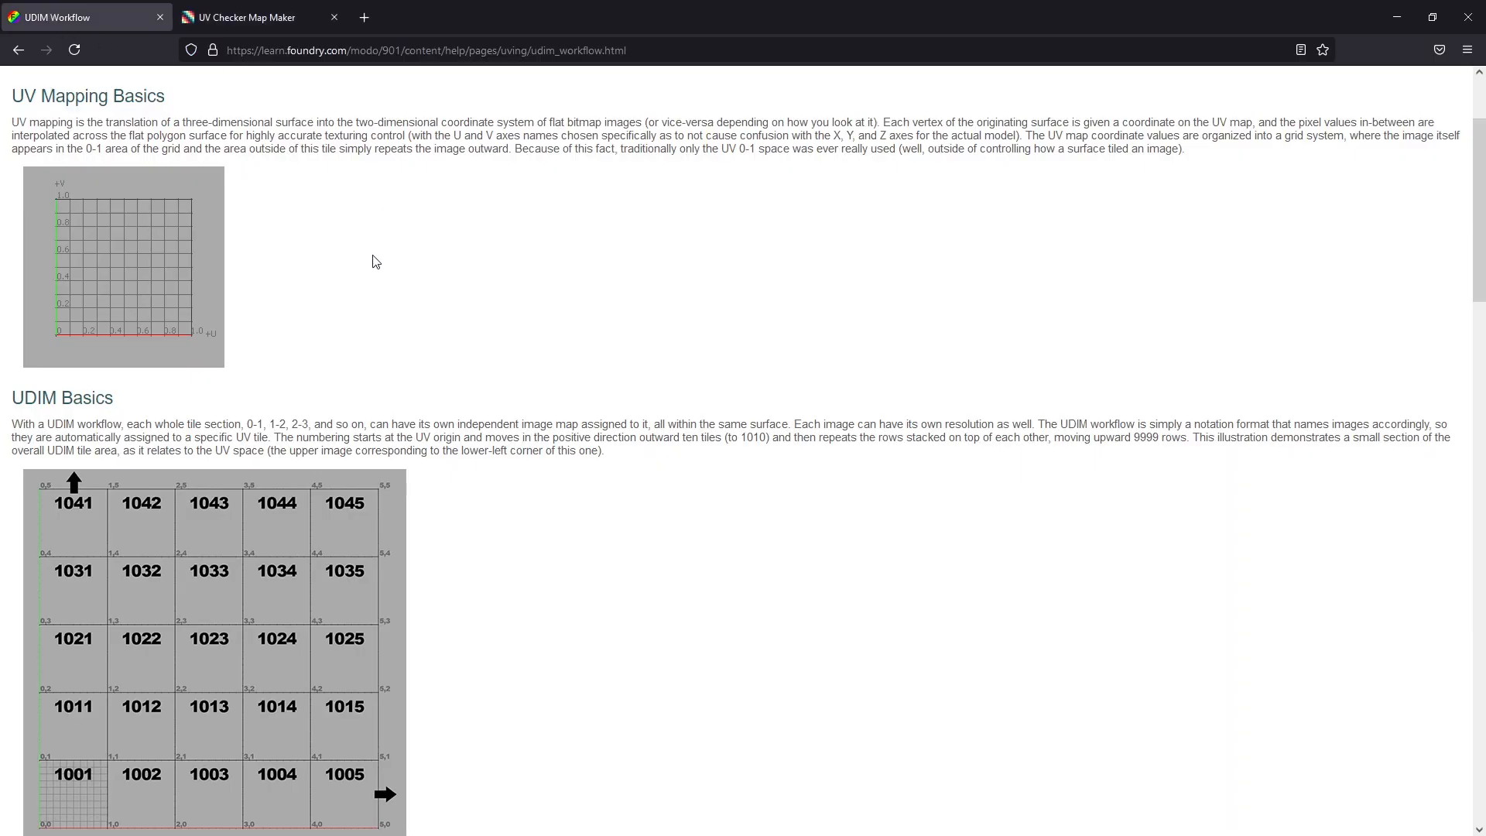
{"action": "scroll", "coordinate": [378, 279], "scroll_direction": "up", "scroll_amount": 2}
{"action": "scroll", "coordinate": [229, 587], "scroll_direction": "down", "scroll_amount": 5}
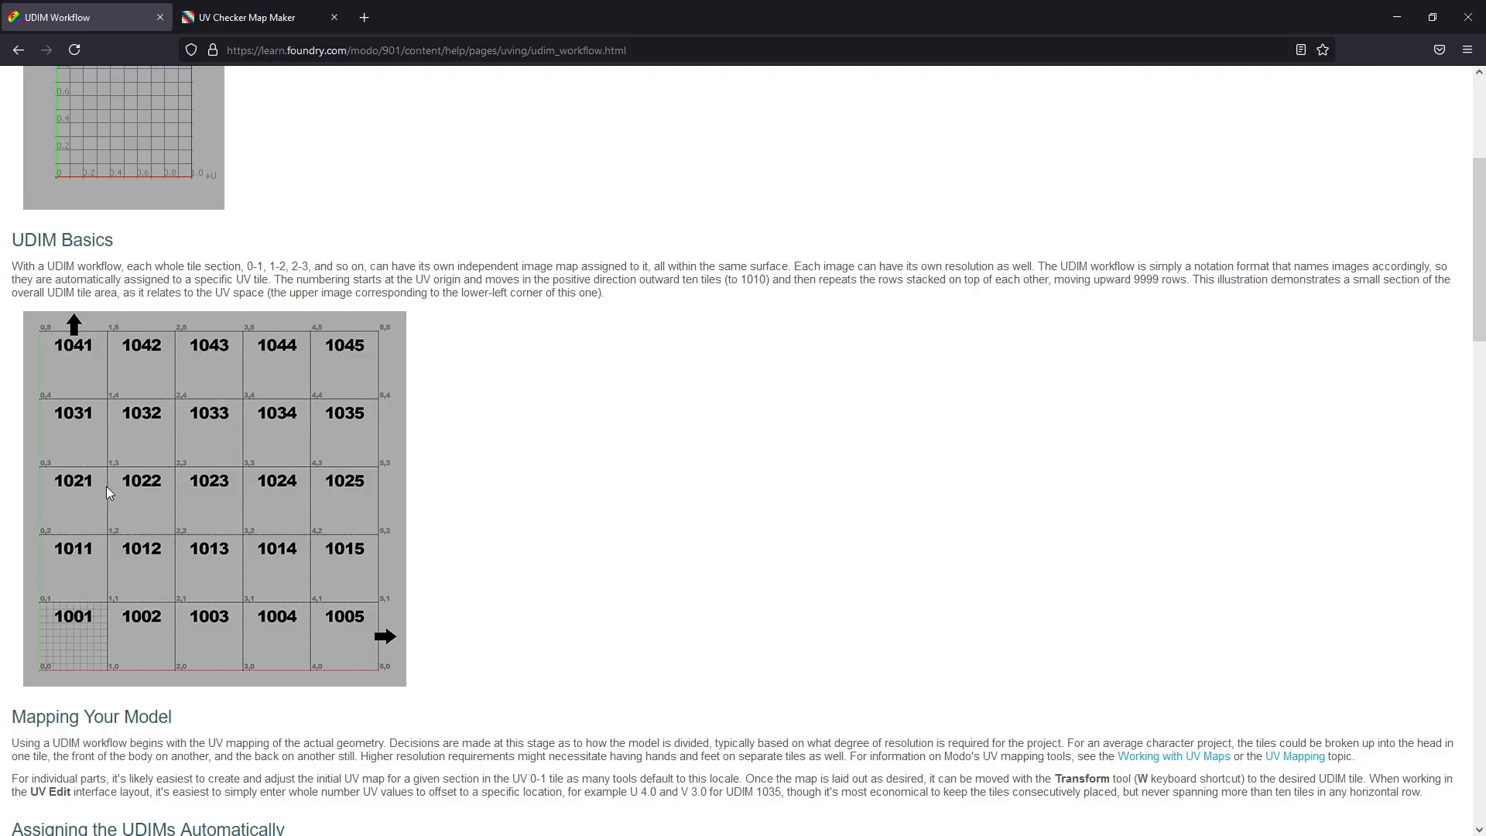
Return to Maya and examine the tile grid surrounding the occupied 0-1 UV tile
{"action": "left_click", "coordinate": [1397, 17]}
{"action": "scroll", "coordinate": [1193, 462], "scroll_direction": "down", "scroll_amount": 4}
{"action": "middle_click_drag", "start_coordinate": [1316, 430], "coordinate": [1123, 420], "text": "alt"}
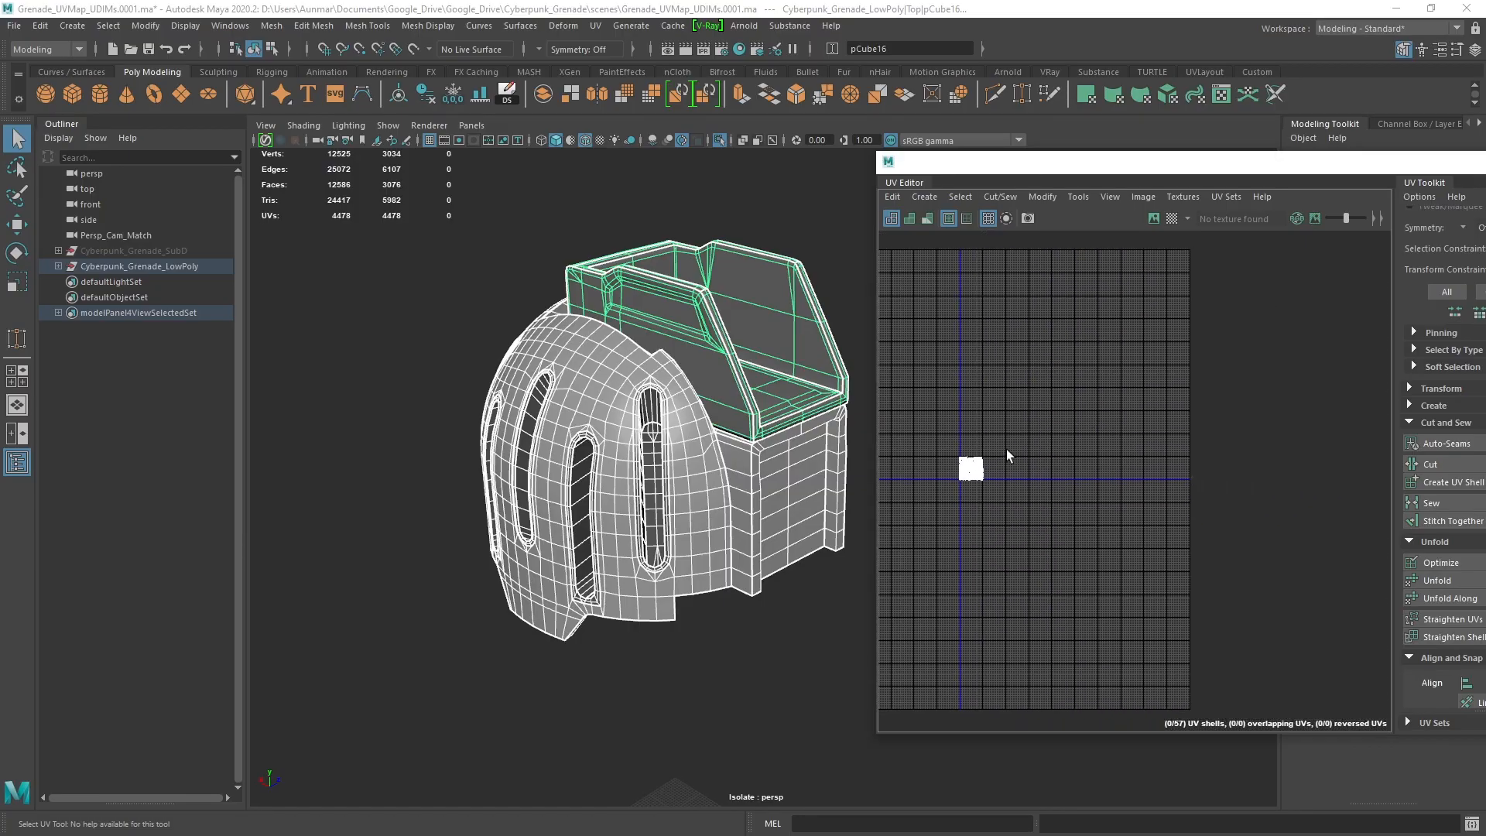
{"action": "middle_click_drag", "start_coordinate": [1009, 455], "coordinate": [1116, 442], "text": "alt"}
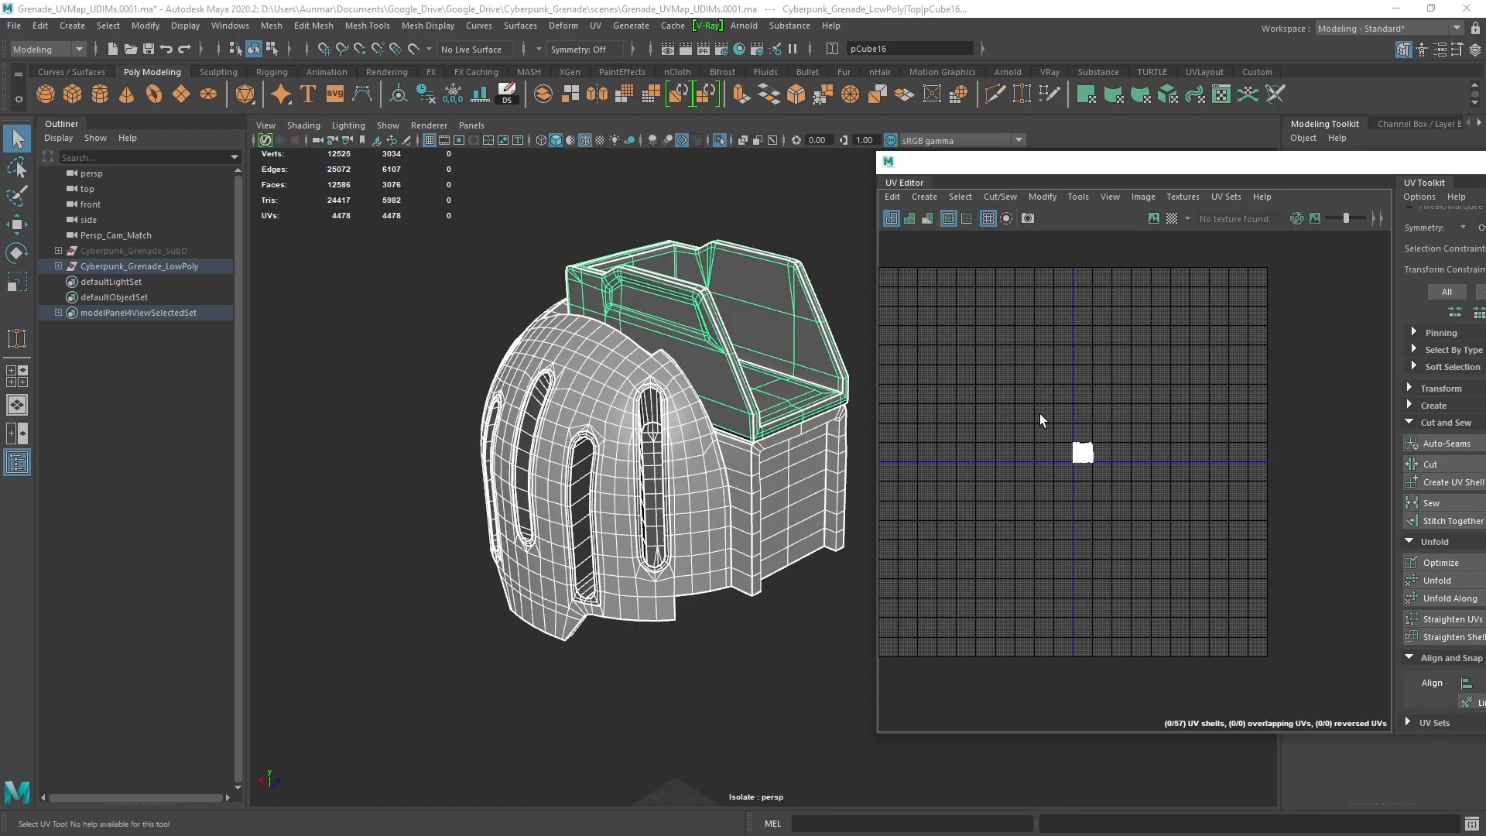
Leave isolated view to show the whole grenade and shift the UV Editor window further aside
{"action": "left_click_drag", "start_coordinate": [753, 355], "coordinate": [869, 441], "text": "alt"}
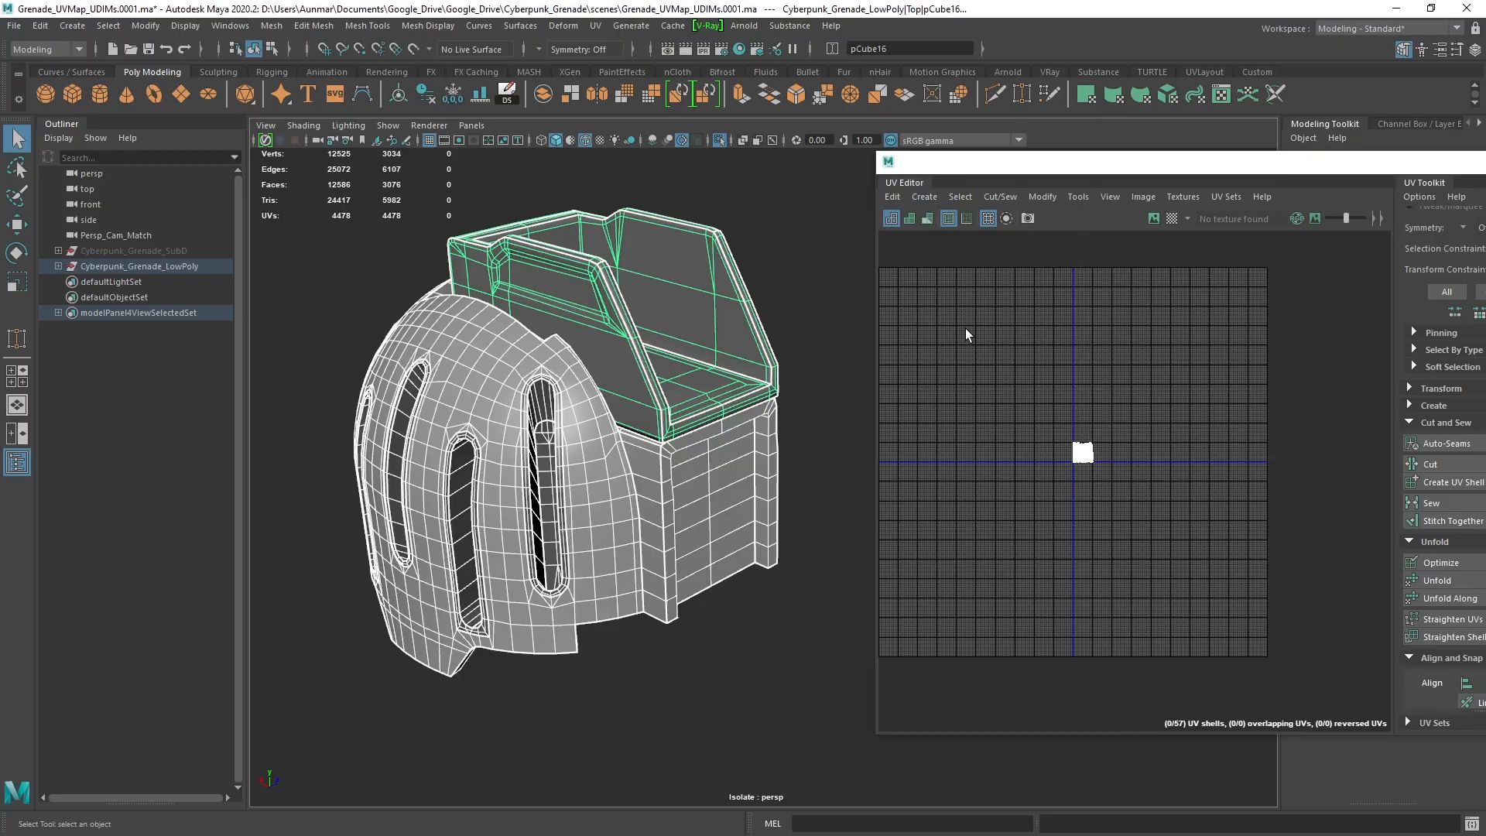
{"action": "middle_click_drag", "start_coordinate": [519, 358], "coordinate": [585, 344], "text": "alt"}
{"action": "key", "text": "ctrl+1"}
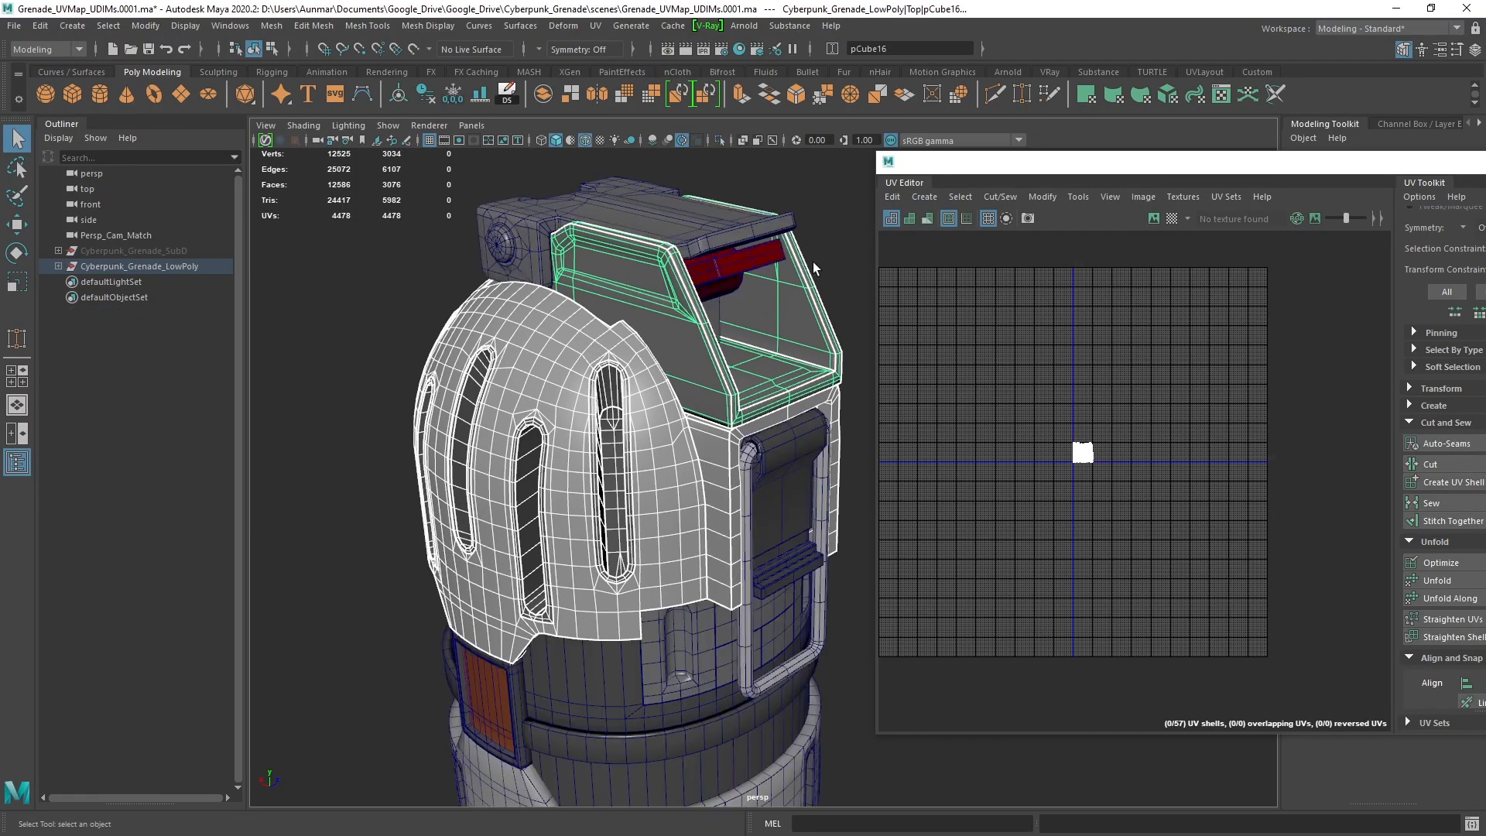
{"action": "left_click_drag", "start_coordinate": [1066, 172], "coordinate": [1139, 165]}
Examine the complete grenade from far away and close up to judge how much texture resolution it needs
{"action": "left_click_drag", "start_coordinate": [735, 580], "coordinate": [716, 553], "text": "alt"}
{"action": "middle_click_drag", "start_coordinate": [716, 553], "coordinate": [760, 397], "text": "alt"}
{"action": "scroll", "coordinate": [760, 397], "scroll_direction": "down", "scroll_amount": 2}
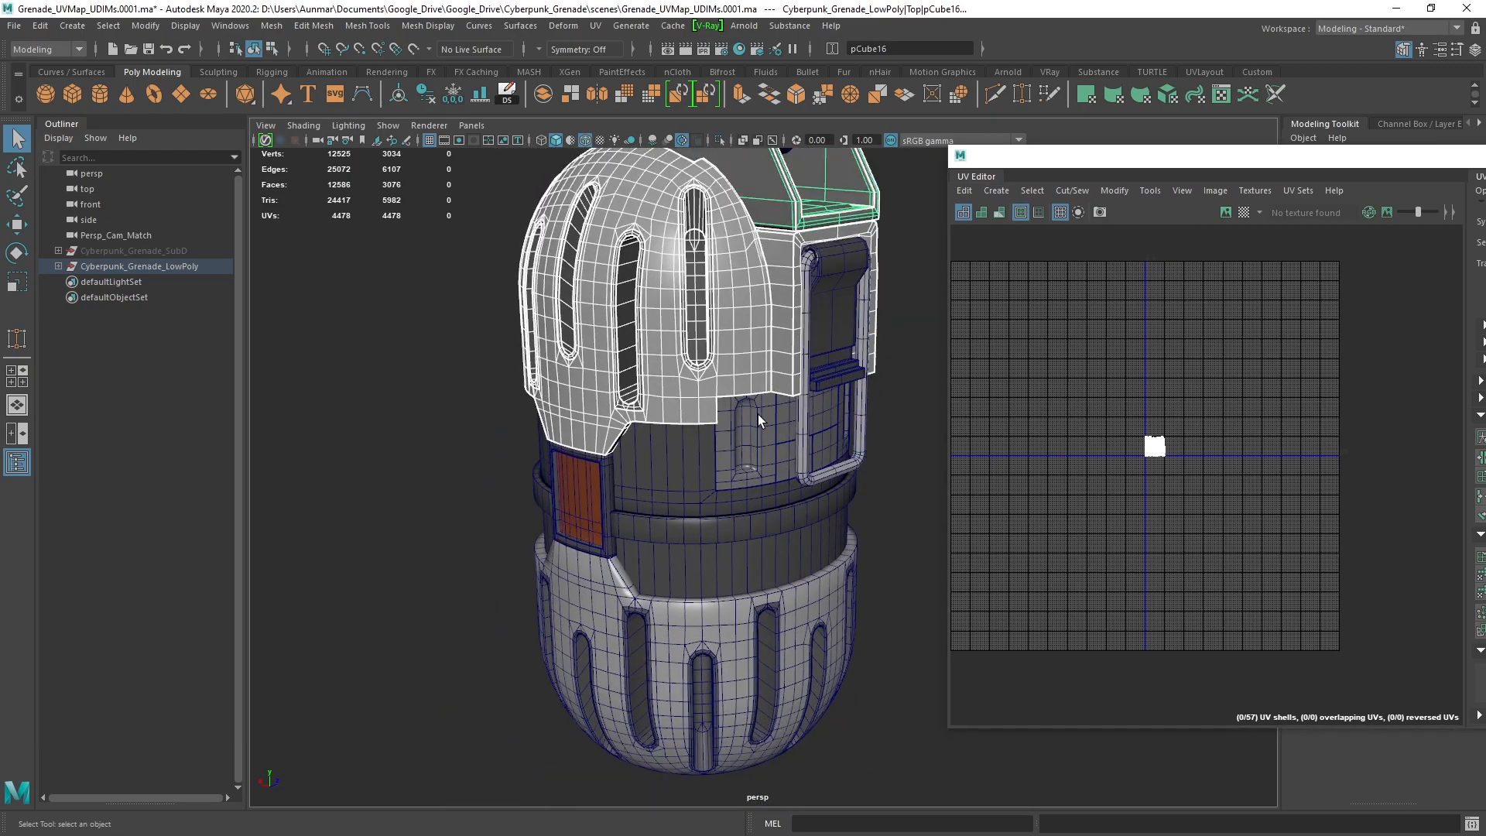
{"action": "middle_click_drag", "start_coordinate": [759, 458], "coordinate": [758, 504], "text": "alt"}
{"action": "scroll", "coordinate": [761, 528], "scroll_direction": "down", "scroll_amount": 7}
{"action": "middle_click_drag", "start_coordinate": [780, 445], "coordinate": [468, 389], "text": "alt"}
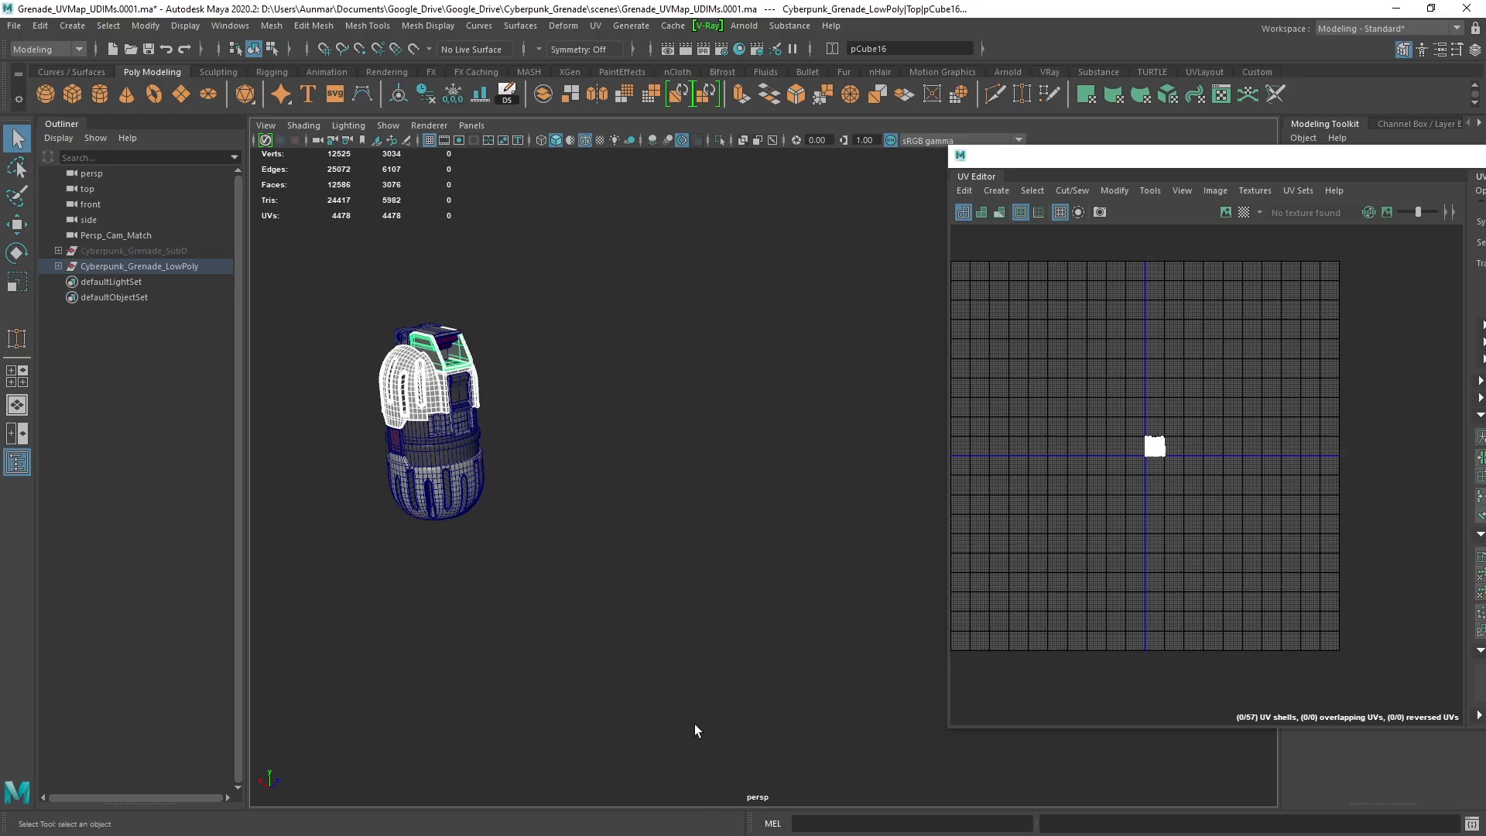
{"action": "middle_click_drag", "start_coordinate": [605, 534], "coordinate": [878, 541], "text": "alt"}
{"action": "scroll", "coordinate": [802, 467], "scroll_direction": "up", "scroll_amount": 3}
{"action": "scroll", "coordinate": [802, 467], "scroll_direction": "up", "scroll_amount": 8}
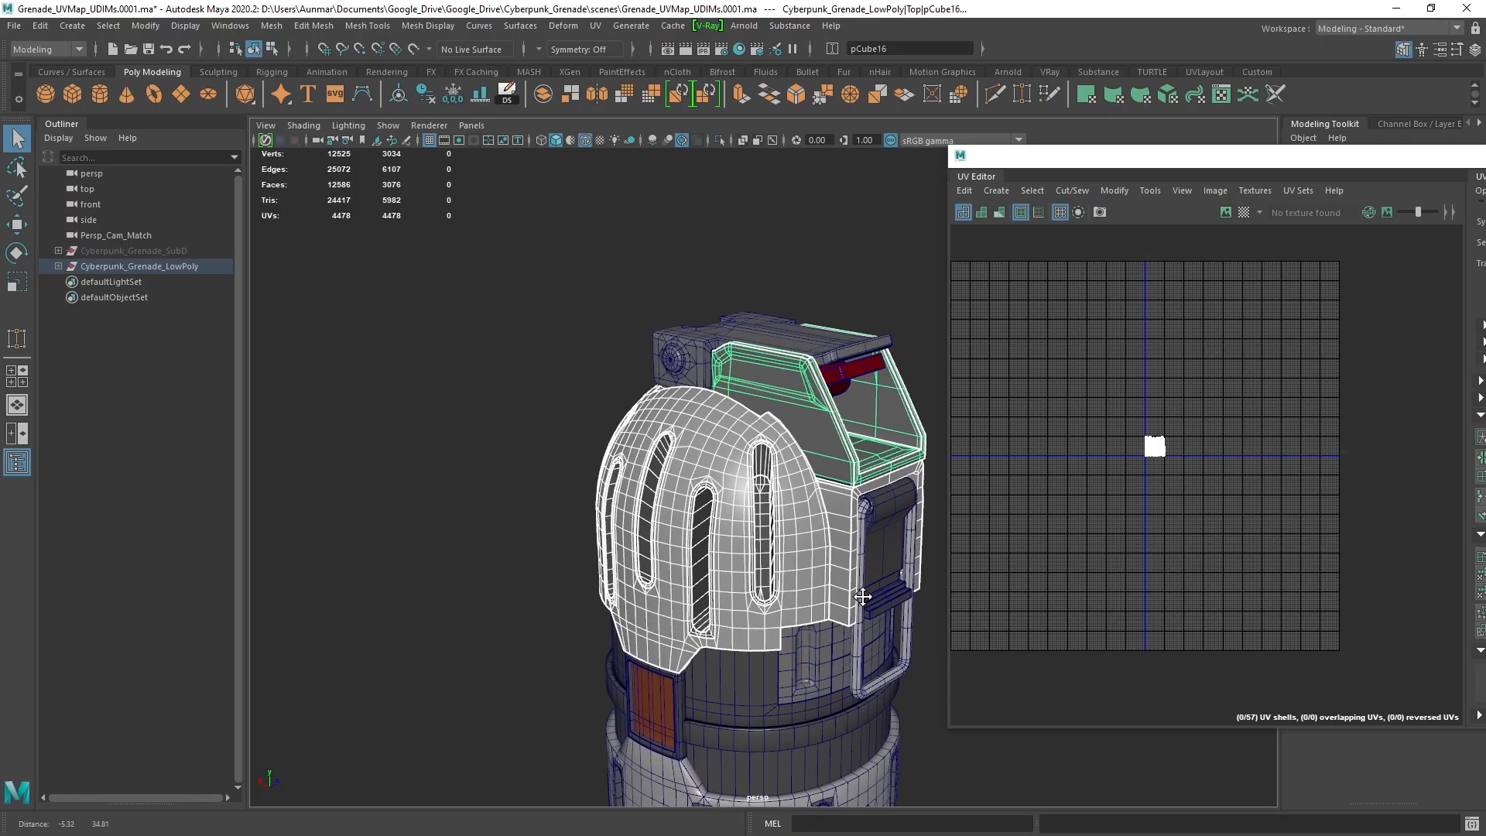
{"action": "left_click_drag", "start_coordinate": [847, 621], "coordinate": [847, 499], "text": "alt"}
{"action": "right_click_drag", "start_coordinate": [847, 499], "coordinate": [791, 482], "text": "alt"}
{"action": "left_click_drag", "start_coordinate": [791, 481], "coordinate": [890, 503], "text": "alt"}
{"action": "right_click_drag", "start_coordinate": [890, 503], "coordinate": [778, 429], "text": "alt"}
{"action": "left_click_drag", "start_coordinate": [778, 429], "coordinate": [786, 407], "text": "alt"}
{"action": "middle_click_drag", "start_coordinate": [787, 451], "coordinate": [790, 391], "text": "alt"}
{"action": "right_click_drag", "start_coordinate": [829, 494], "coordinate": [793, 484], "text": "alt"}
{"action": "middle_click_drag", "start_coordinate": [794, 483], "coordinate": [799, 527], "text": "alt"}
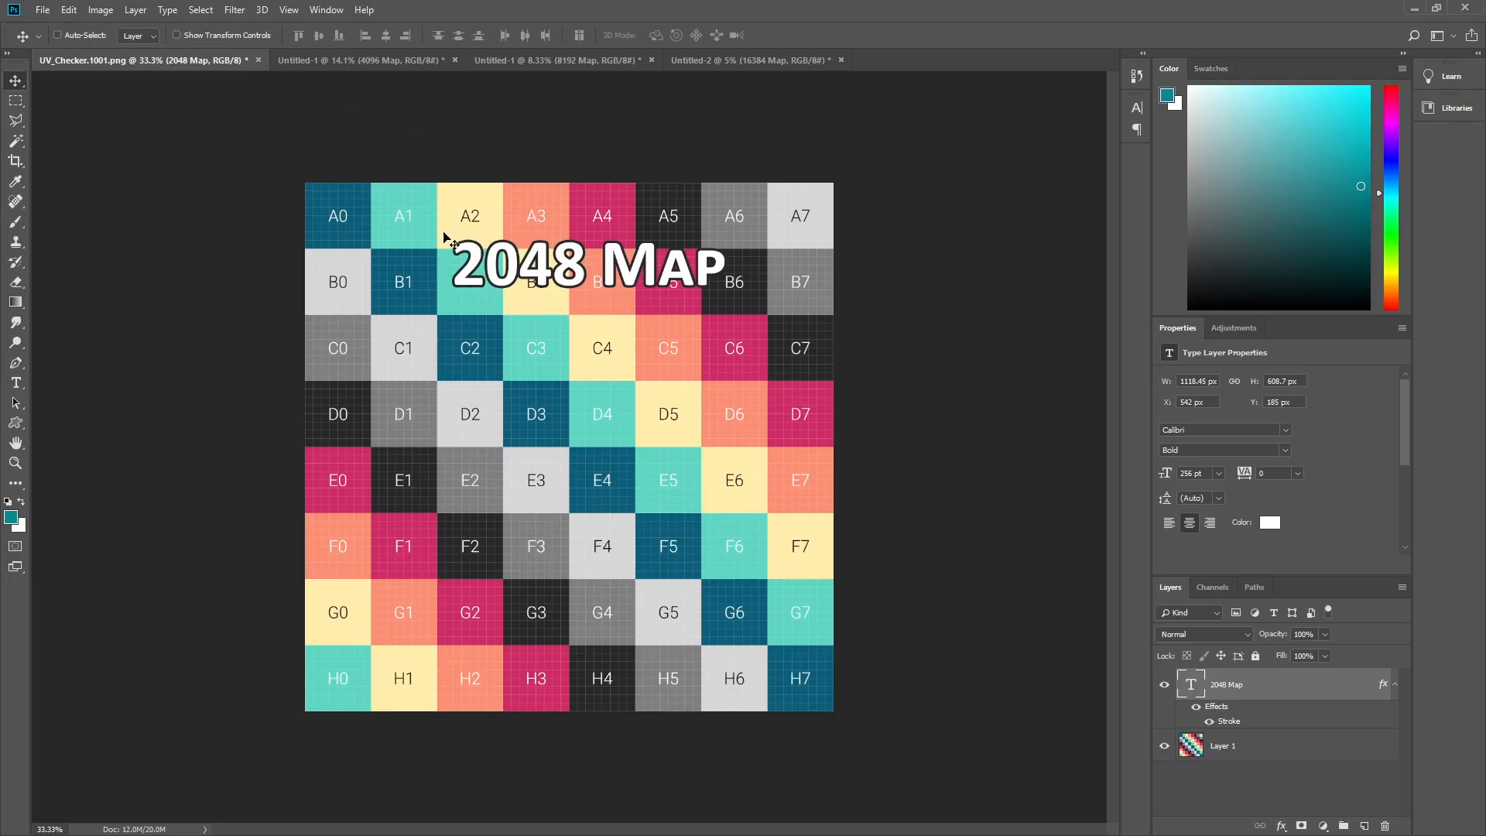
Compare how much of the 4096, 8192 and 16384 maps the 2048 UV checker covers in the open Photoshop documents
{"action": "left_click", "coordinate": [377, 64]}
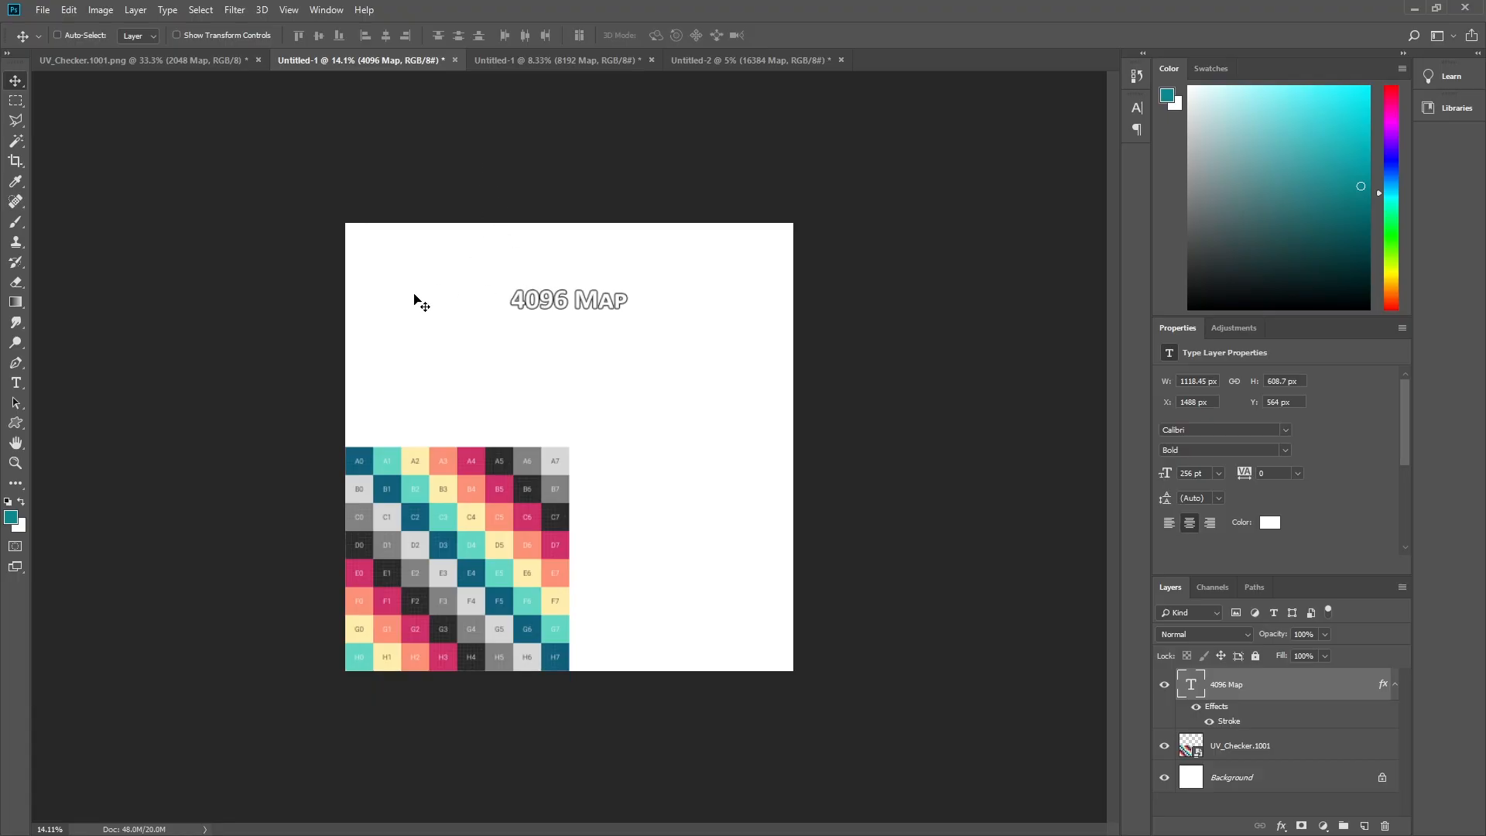
{"action": "left_click", "coordinate": [518, 62]}
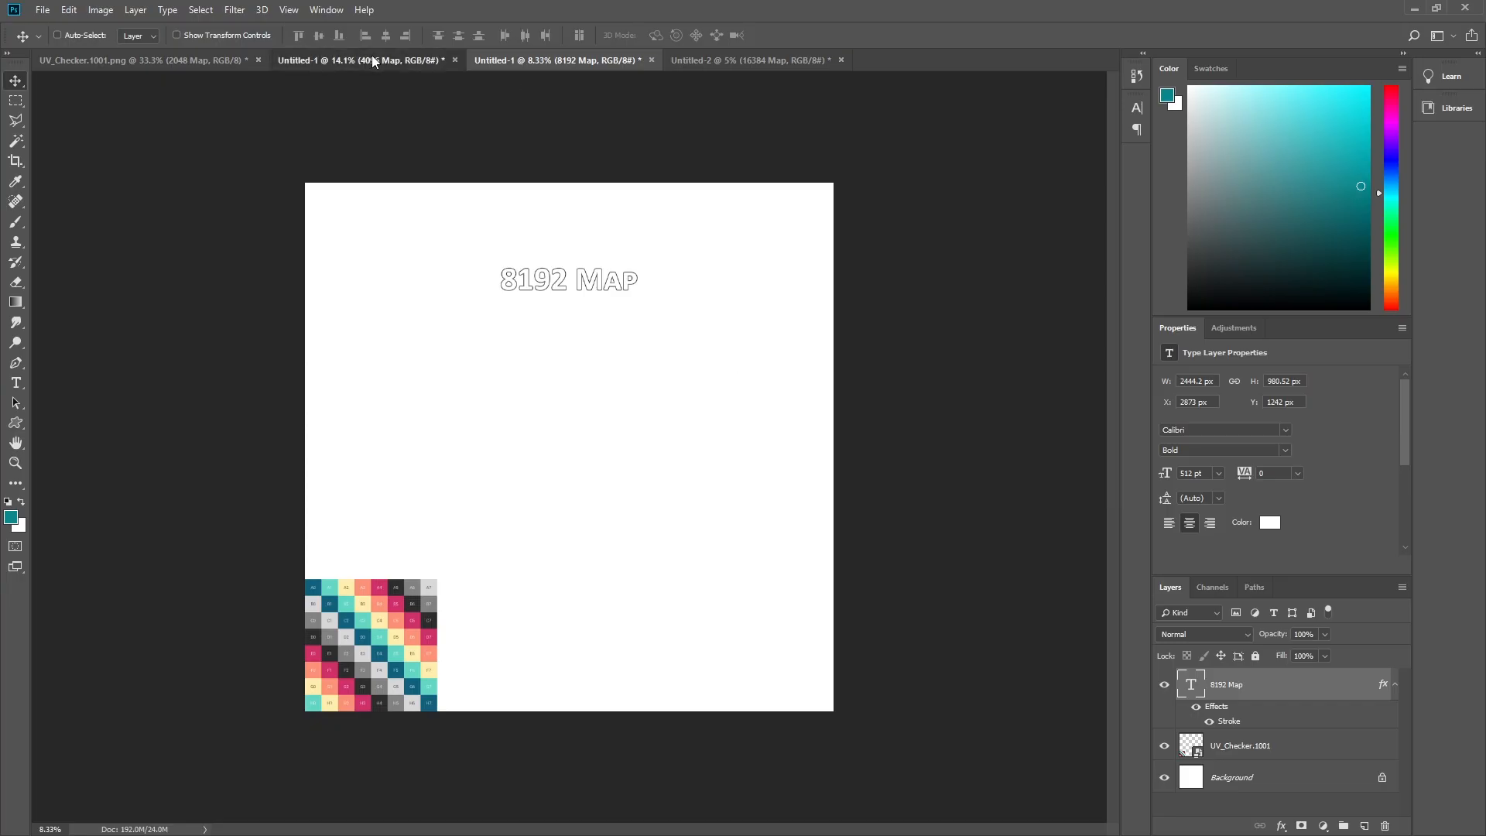
{"action": "left_click", "coordinate": [443, 65]}
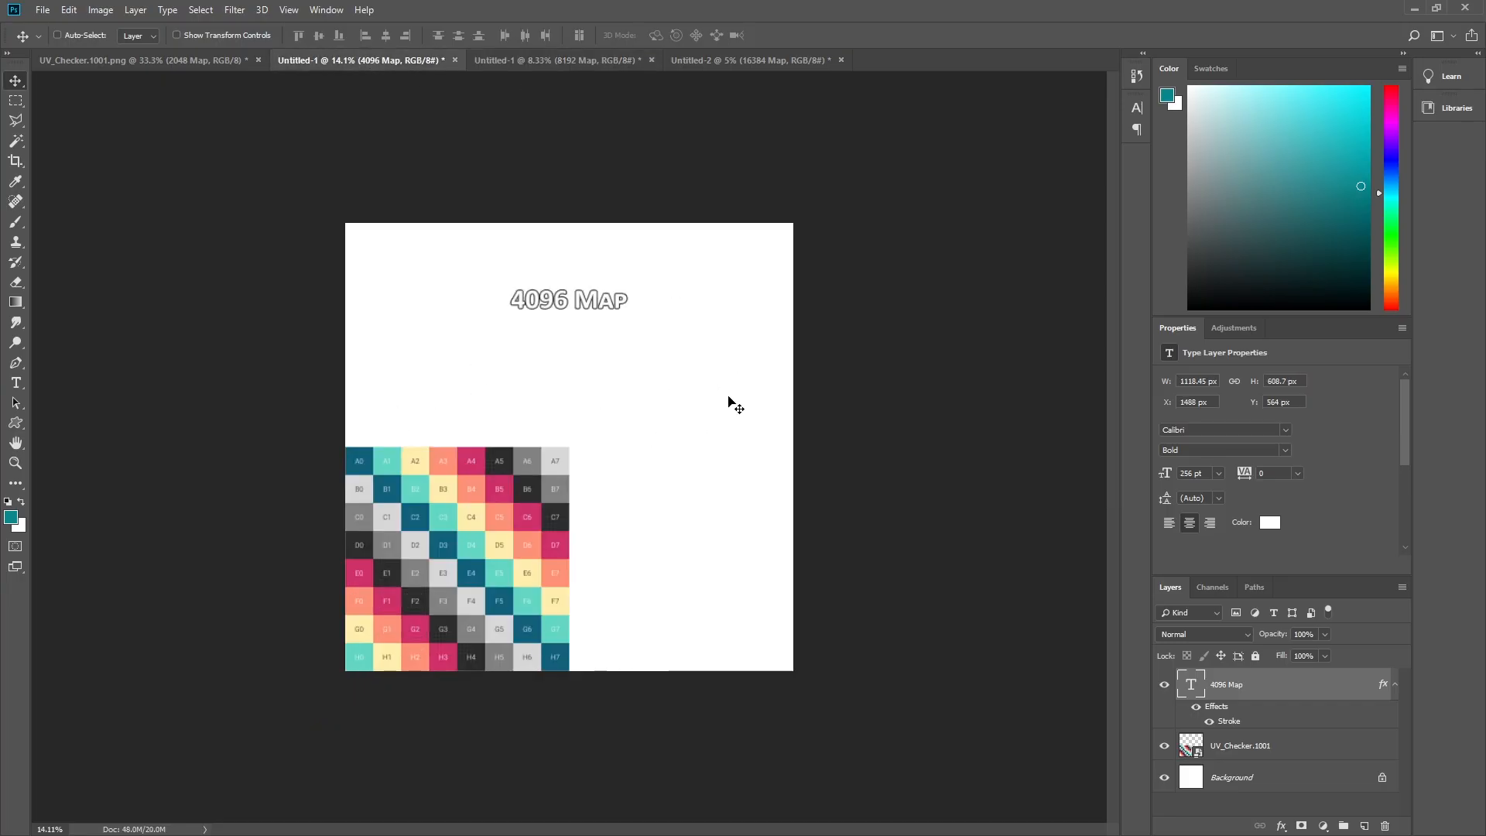
{"action": "left_click", "coordinate": [530, 64]}
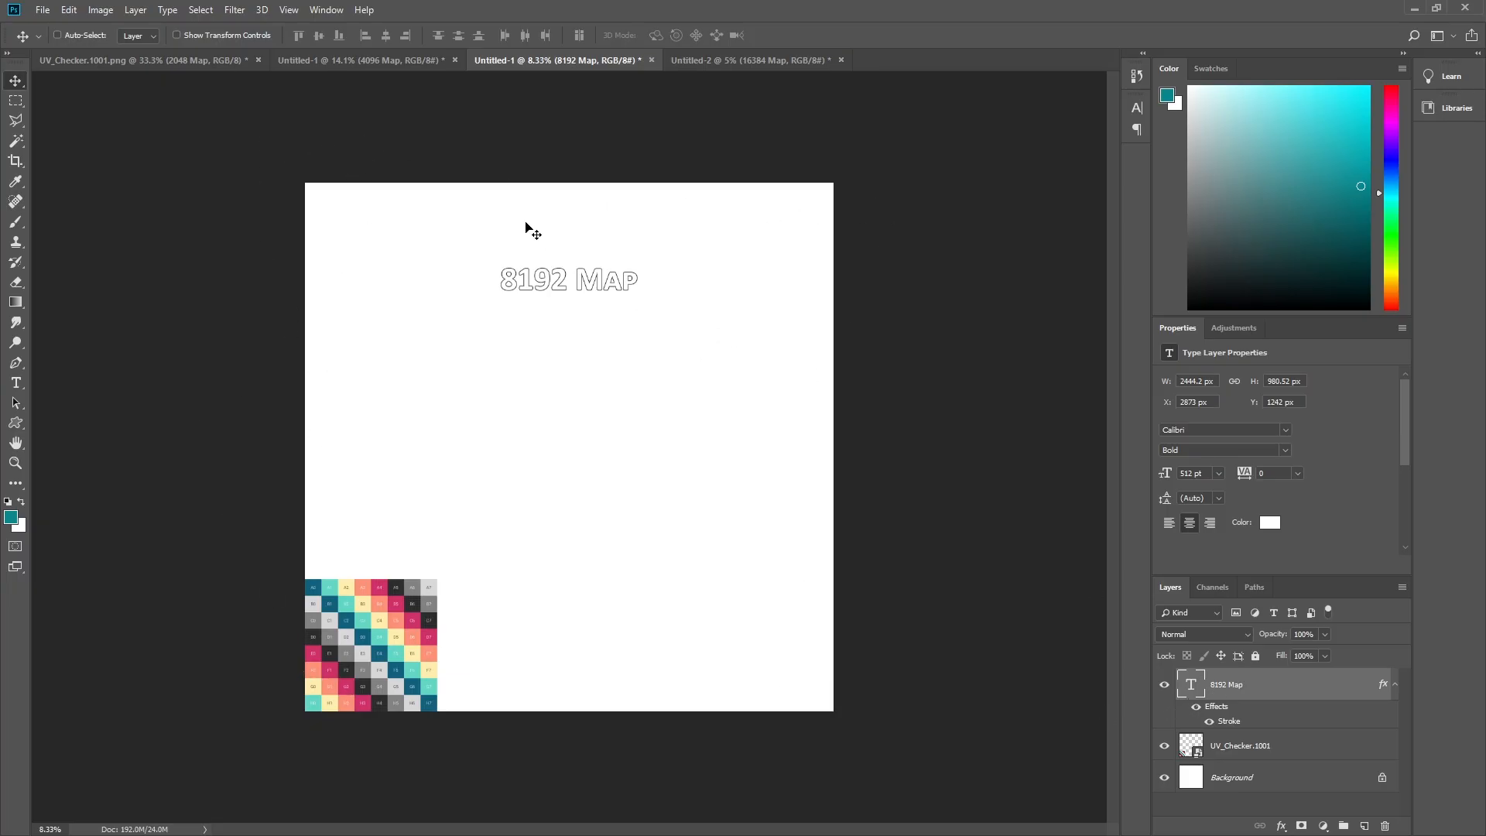
{"action": "left_click", "coordinate": [742, 62]}
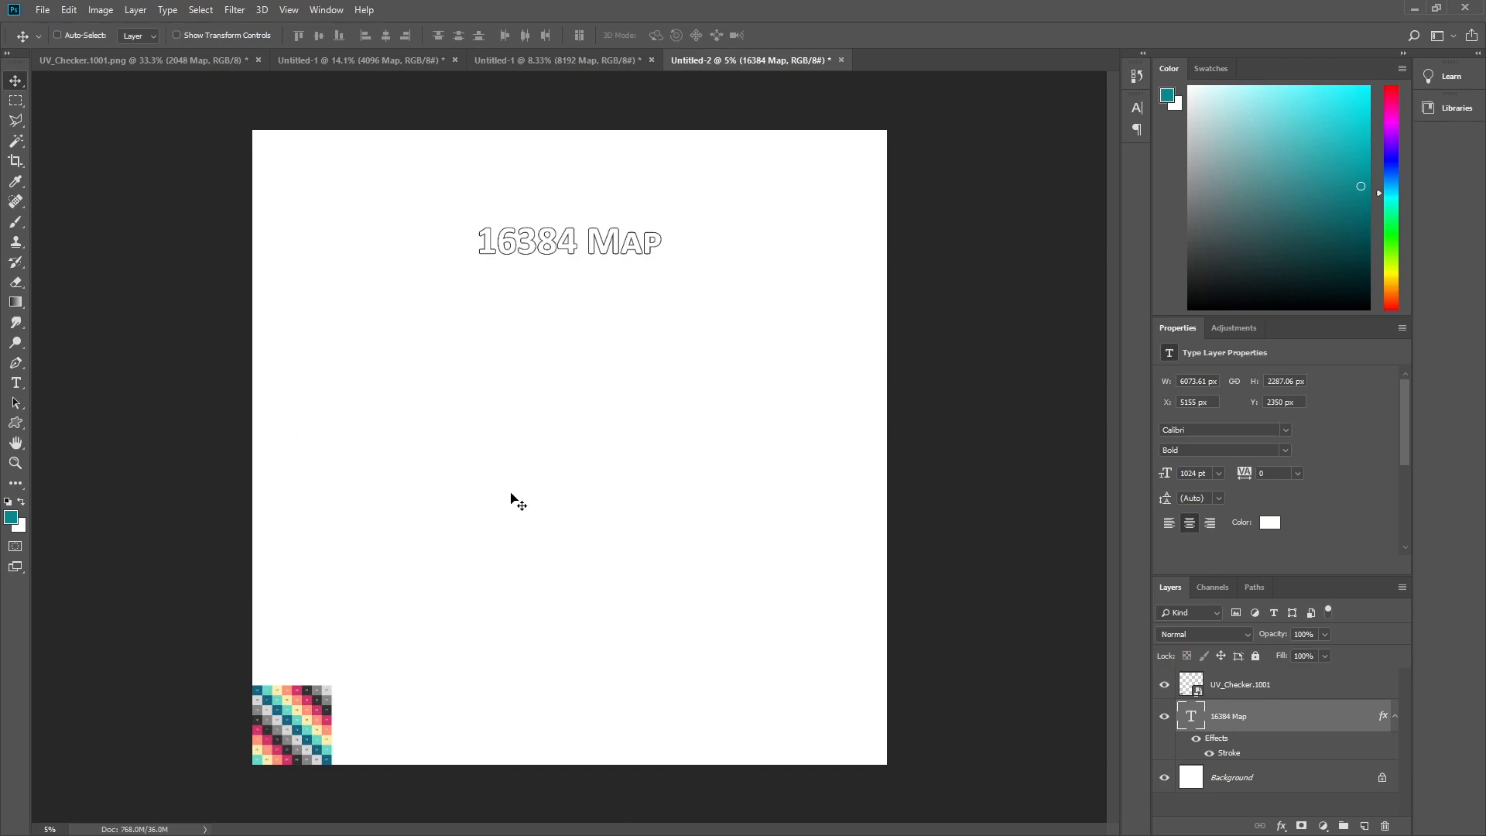
{"action": "left_click", "coordinate": [557, 60]}
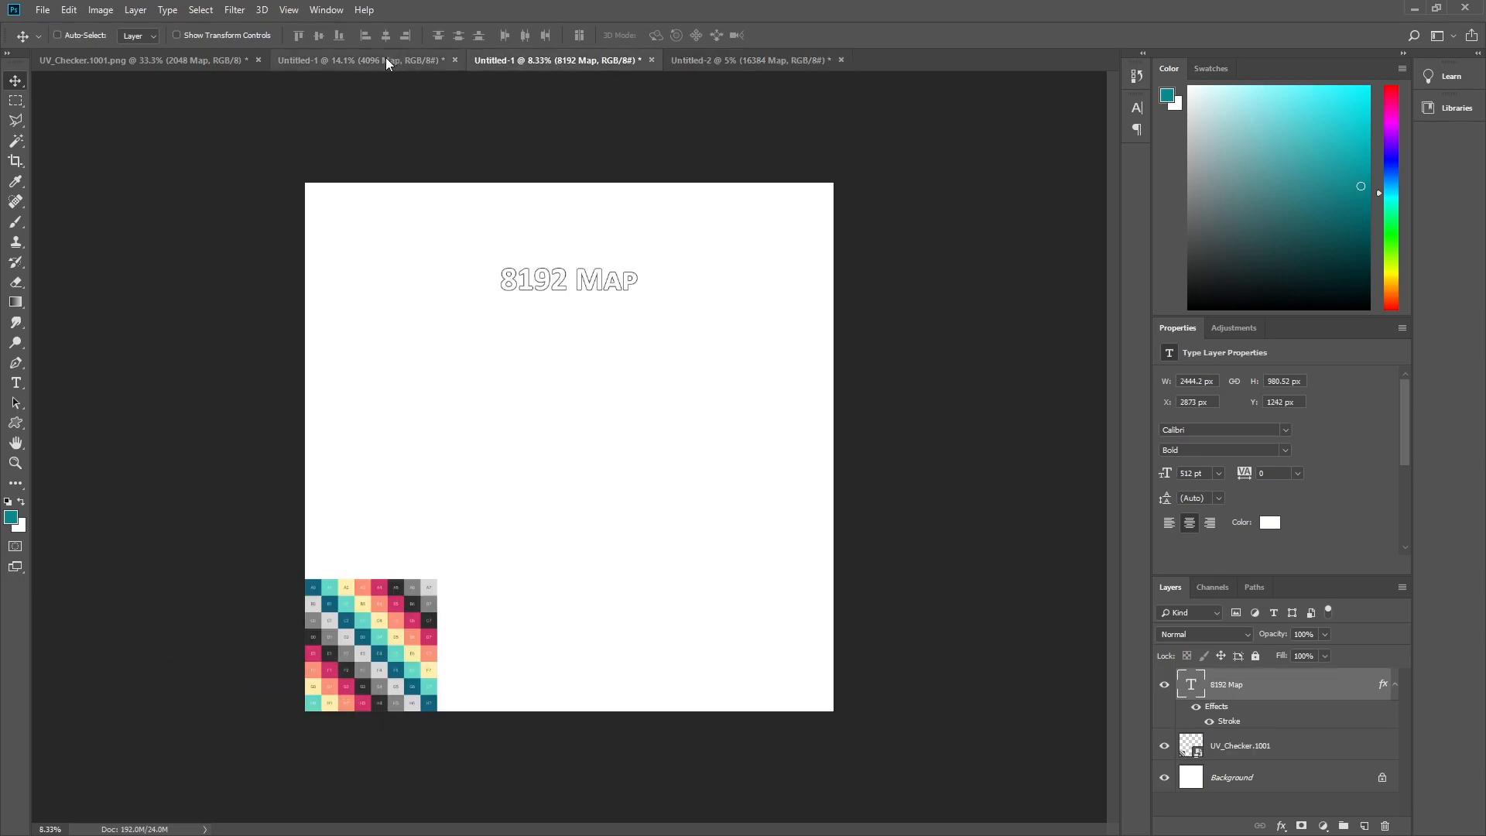
{"action": "left_click", "coordinate": [387, 62]}
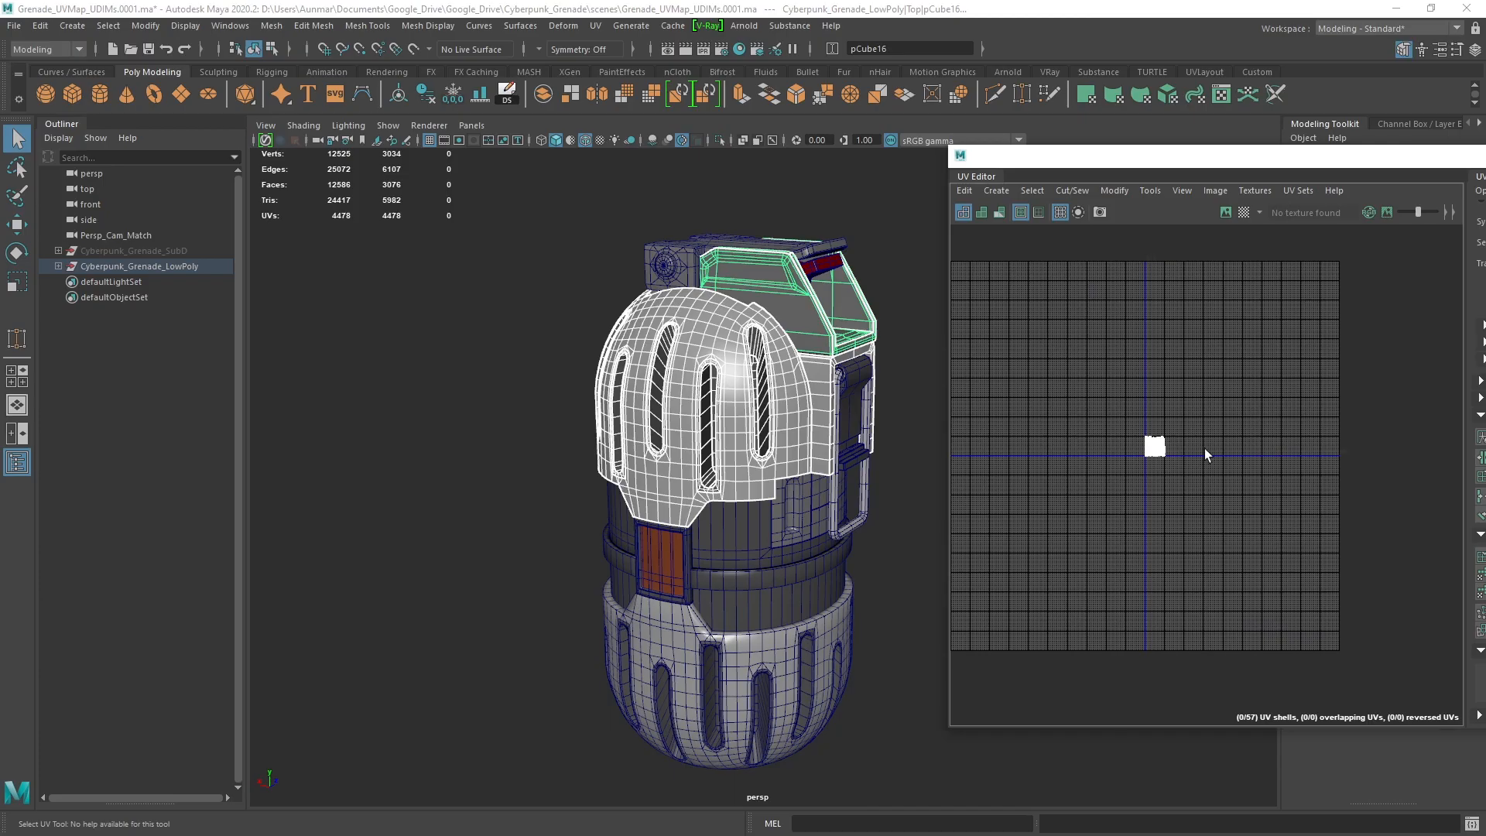
Examine the grenade in Maya alongside the UV shells packed into the first tile
{"action": "scroll", "coordinate": [1205, 449], "scroll_direction": "up", "scroll_amount": 3}
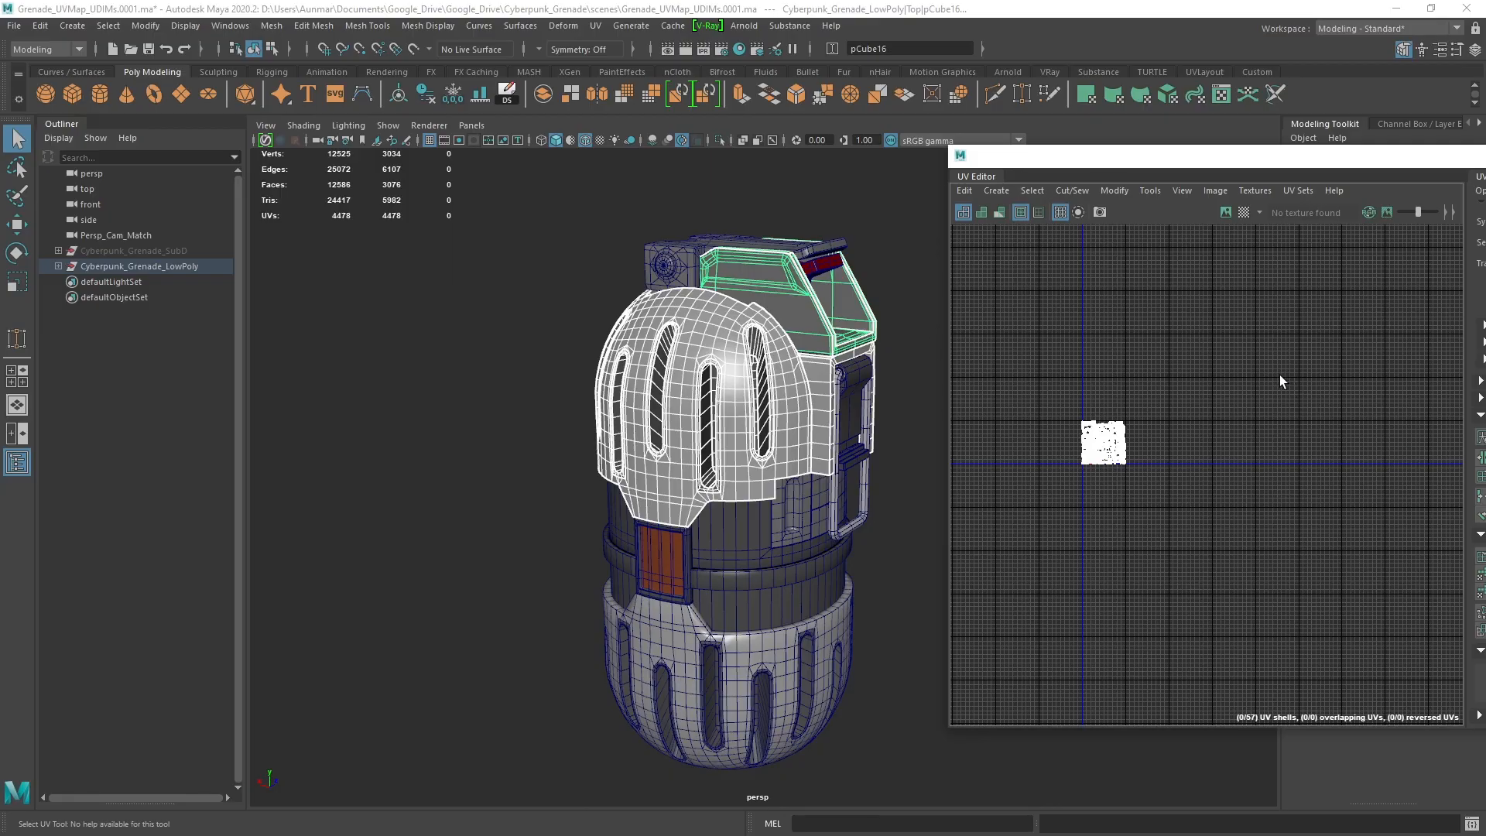
{"action": "middle_click_drag", "start_coordinate": [754, 469], "coordinate": [707, 457], "text": "alt"}
{"action": "scroll", "coordinate": [698, 468], "scroll_direction": "up", "scroll_amount": 1}
{"action": "left_click_drag", "start_coordinate": [708, 458], "coordinate": [700, 461], "text": "alt"}
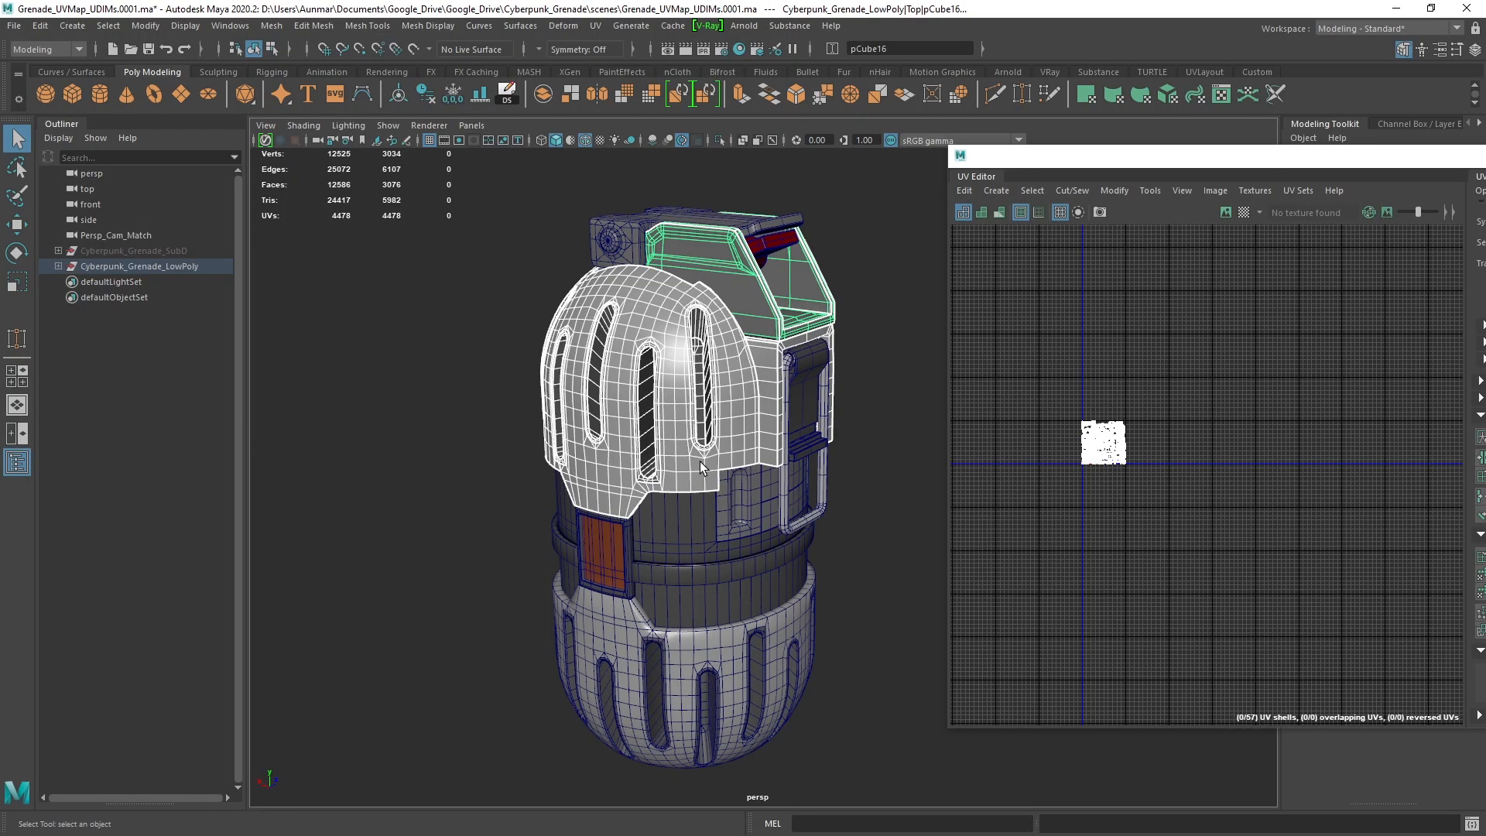
{"action": "left_click_drag", "start_coordinate": [760, 382], "coordinate": [787, 362], "text": "alt"}
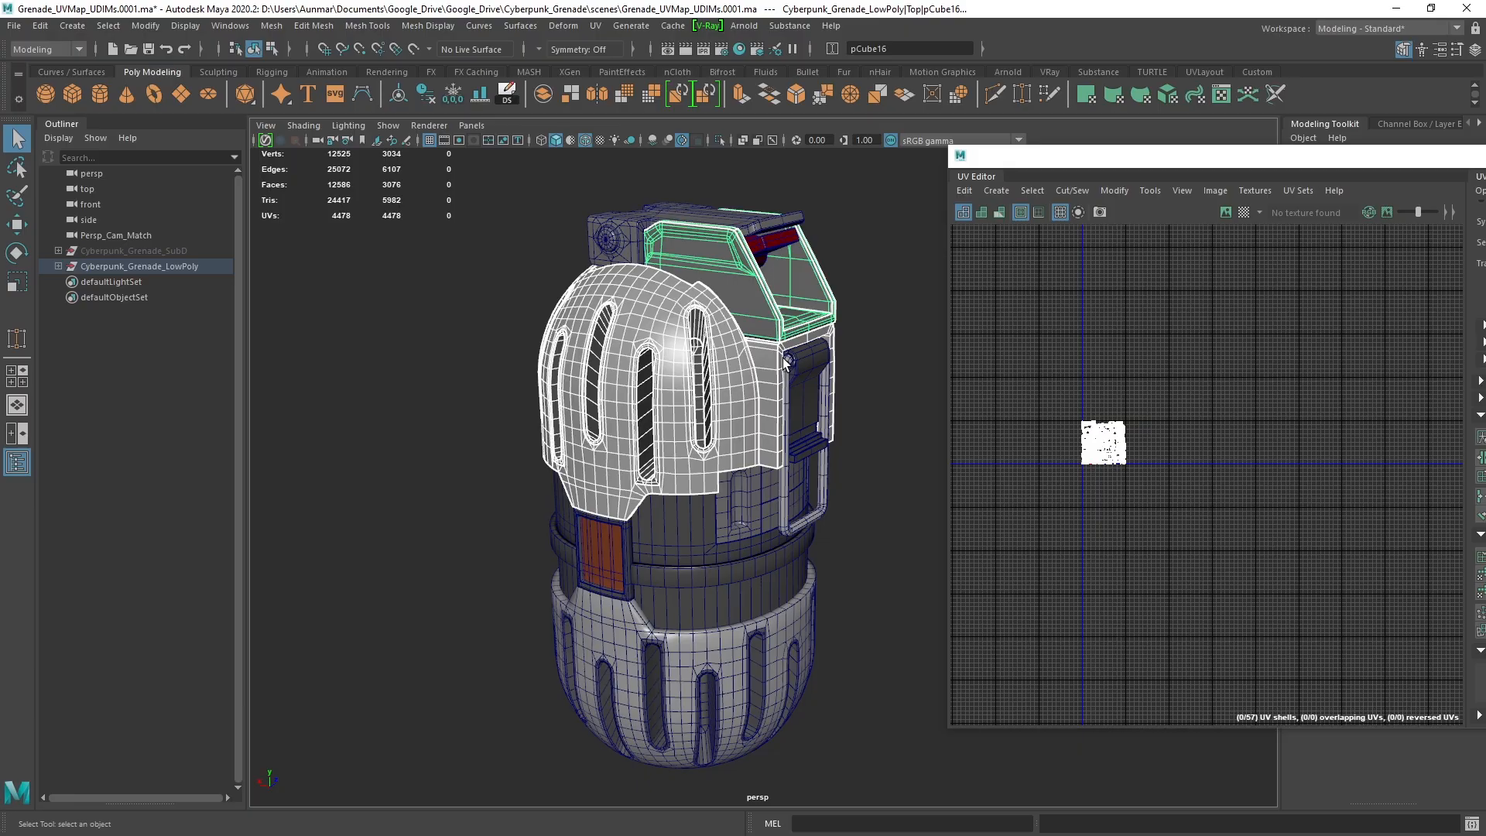
{"action": "left_click_drag", "start_coordinate": [609, 234], "coordinate": [759, 310], "text": "alt"}
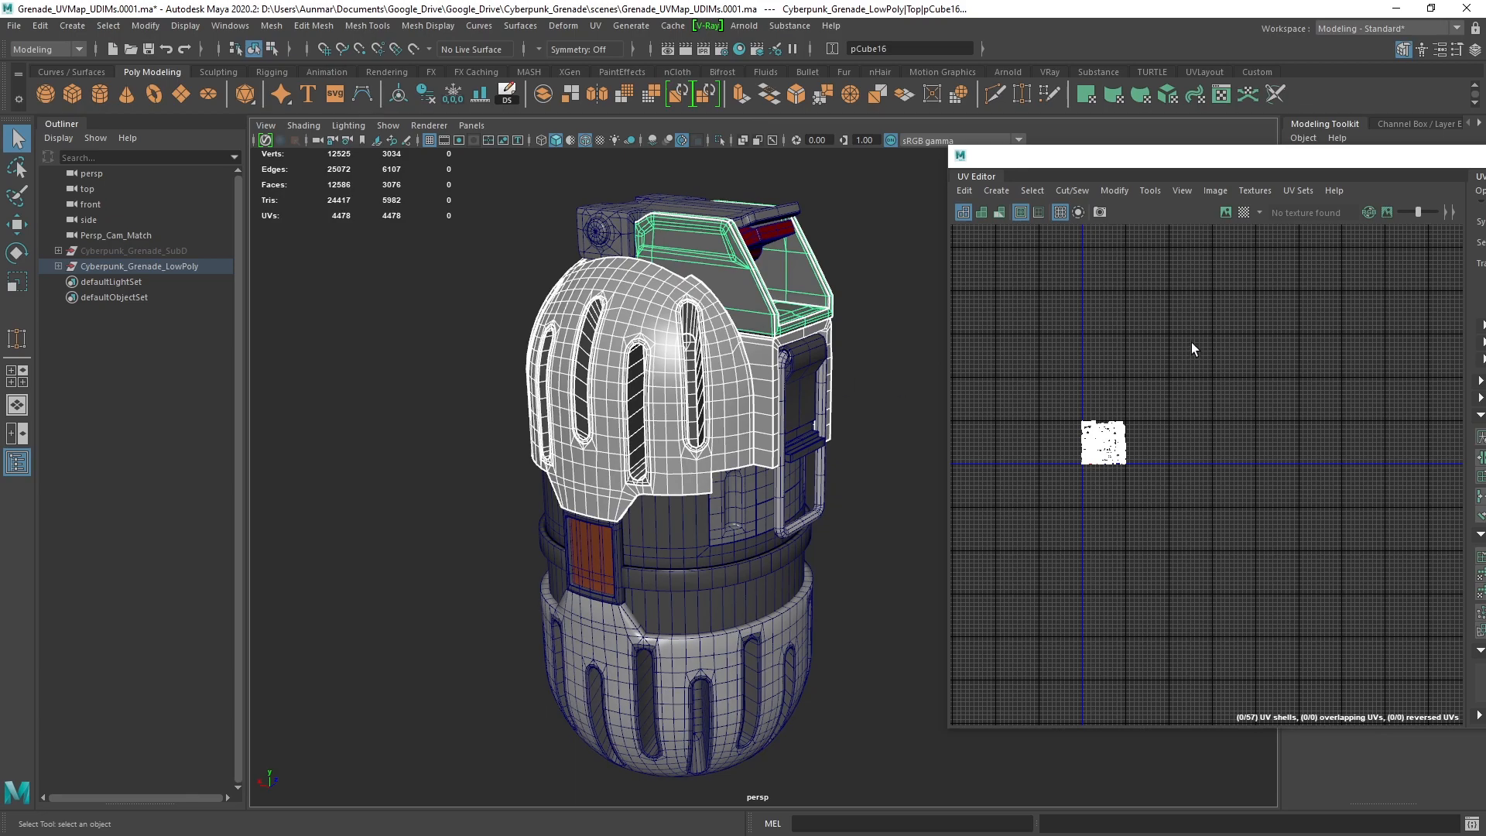
{"action": "scroll", "coordinate": [1126, 466], "scroll_direction": "up", "scroll_amount": 5}
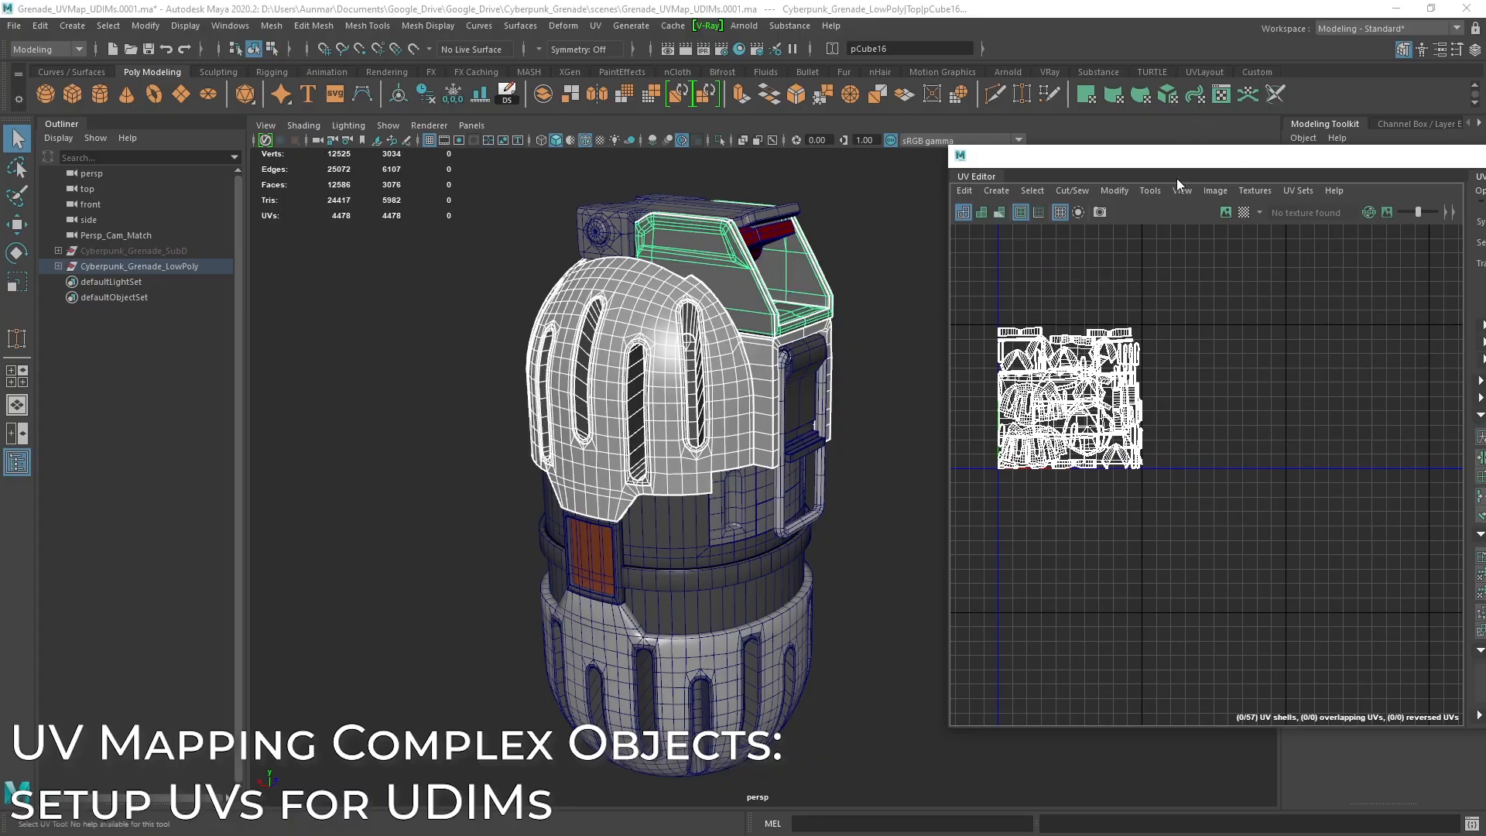
{"action": "scroll", "coordinate": [726, 366], "scroll_direction": "up", "scroll_amount": 2}
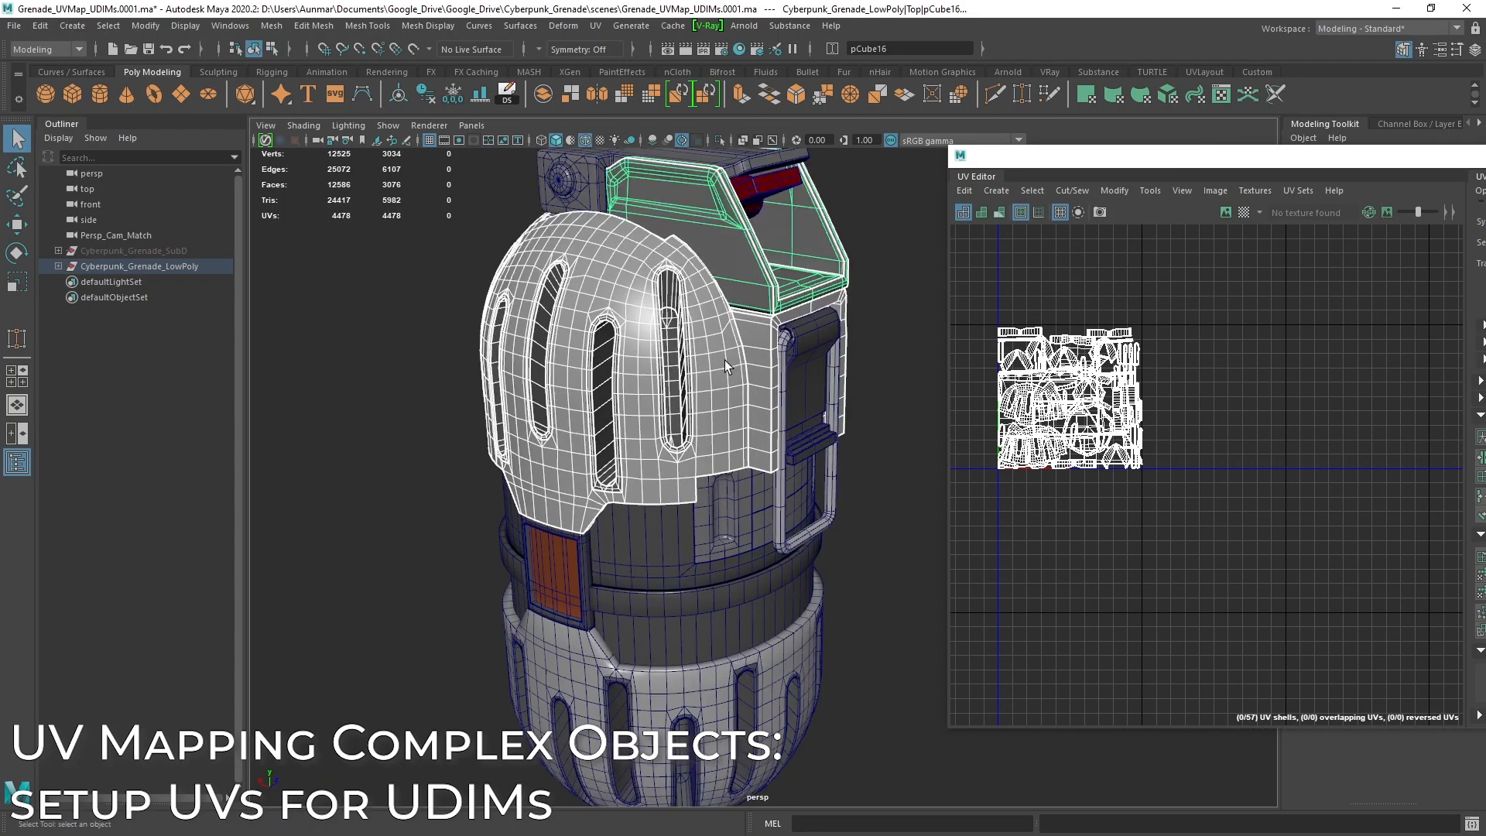
Select only the slotted dome-shaped body and isolate it
{"action": "left_click", "coordinate": [623, 280]}
{"action": "left_click_drag", "start_coordinate": [736, 354], "coordinate": [719, 358], "text": "alt"}
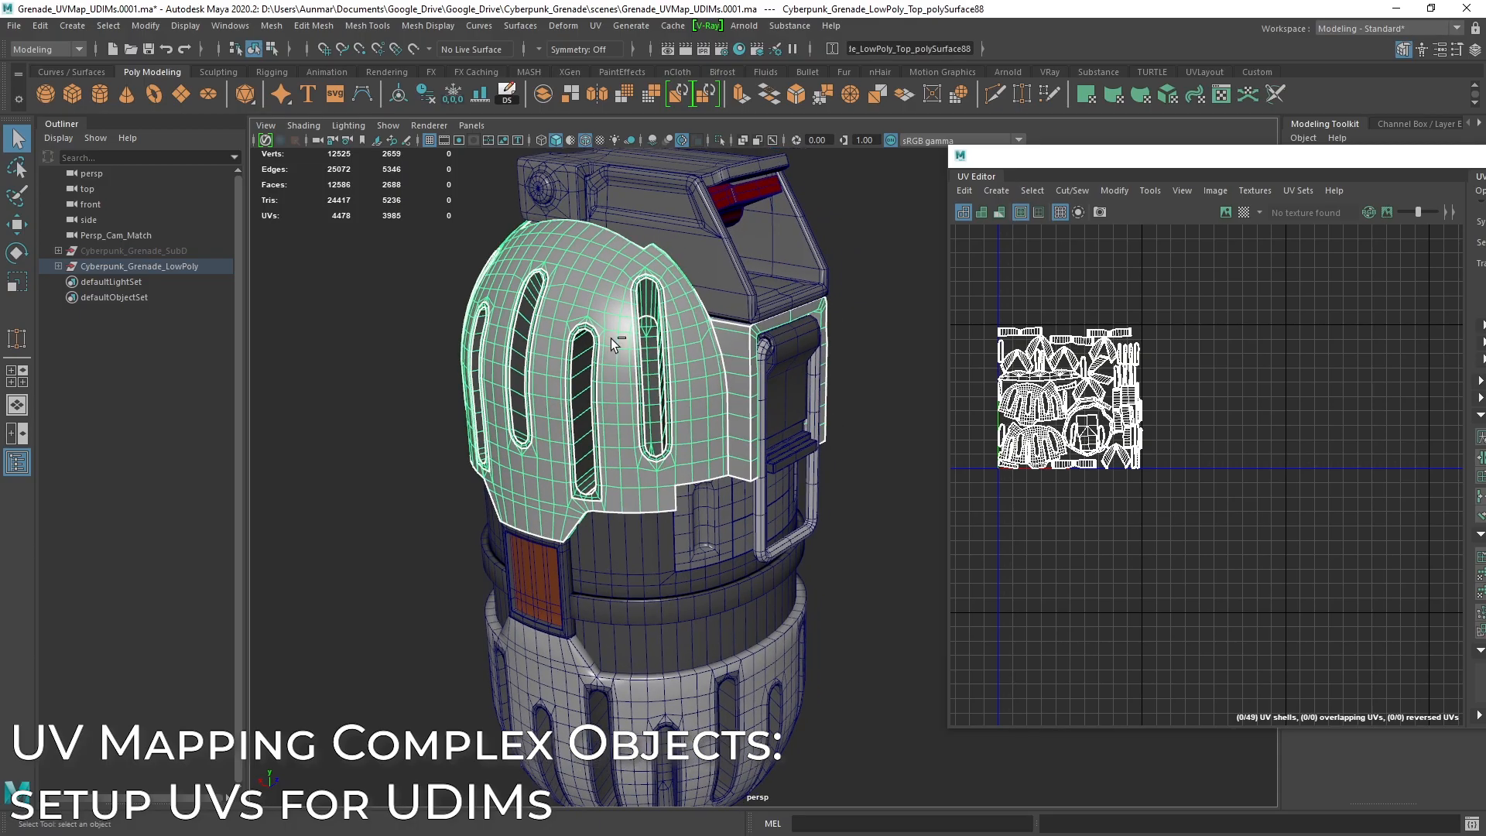
{"action": "key", "text": "ctrl+1"}
{"action": "left_click_drag", "start_coordinate": [684, 305], "coordinate": [658, 342], "text": "alt"}
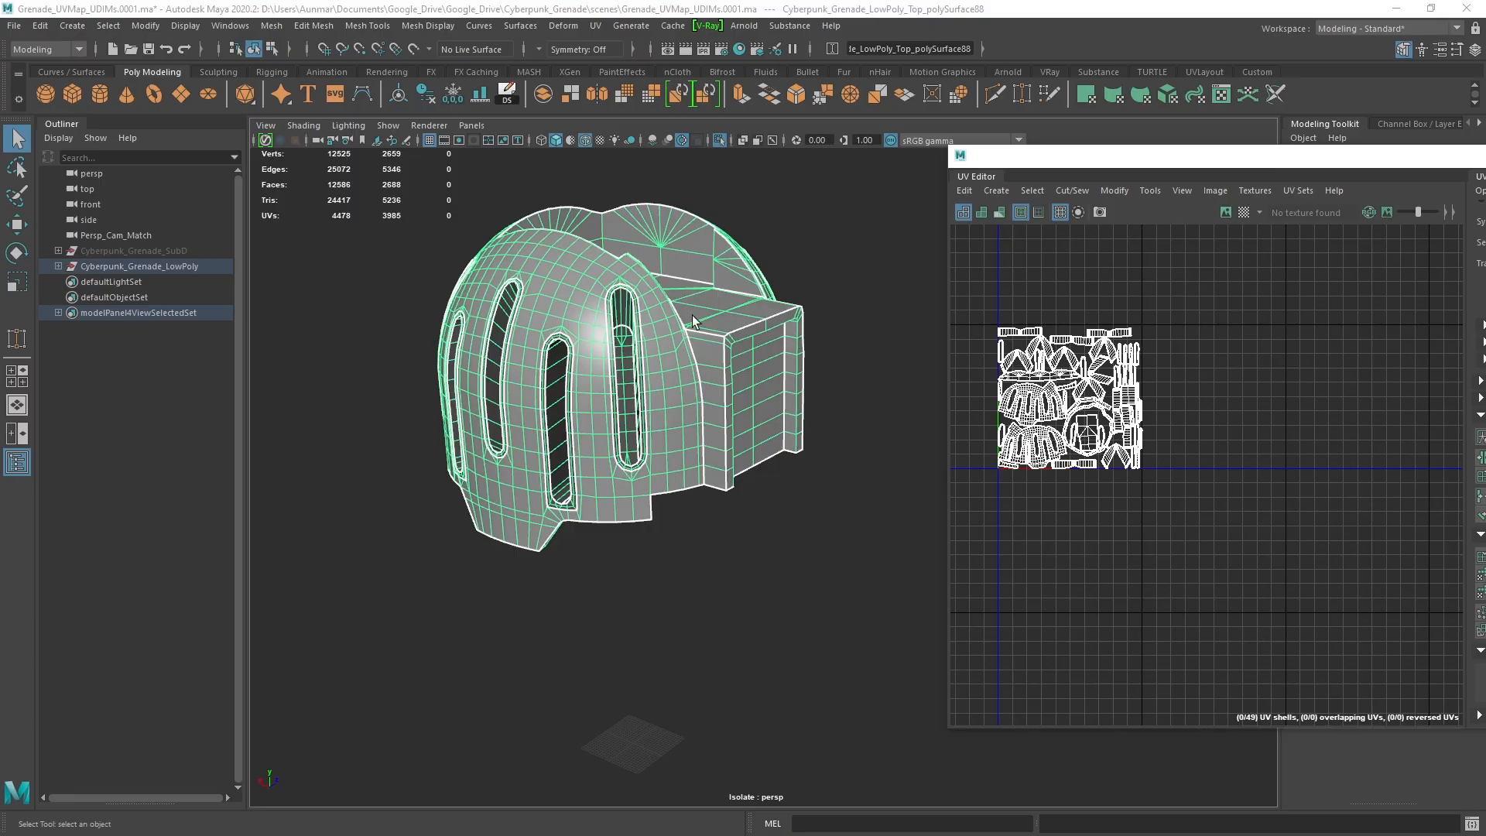
Switch to UV shell selection and move the dome's two large slotted shells along U into the neighbouring tile
{"action": "right_click_drag", "start_coordinate": [1066, 317], "coordinate": [1153, 310]}
{"action": "left_click", "coordinate": [1033, 403]}
{"action": "left_click", "coordinate": [1041, 447], "text": "shift"}
{"action": "key", "text": "w"}
{"action": "left_click_drag", "start_coordinate": [1098, 431], "coordinate": [1321, 431]}
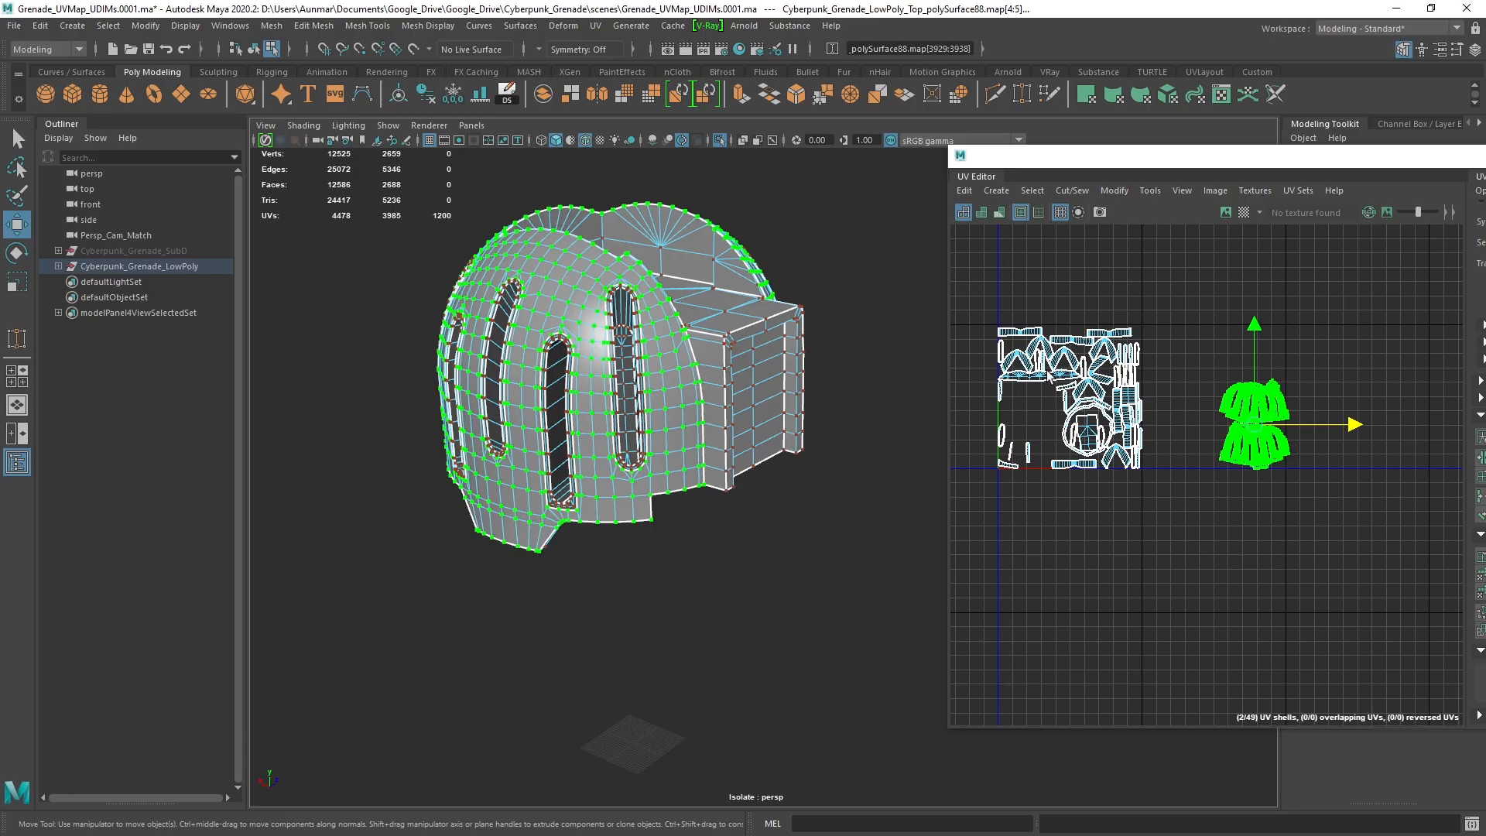
Select the ring-shaped shell of the dome's bottom rim and move it out of the first tile into the second
{"action": "right_click_drag", "start_coordinate": [988, 365], "coordinate": [1105, 377], "text": "alt"}
{"action": "left_click_drag", "start_coordinate": [780, 342], "coordinate": [713, 481], "text": "alt"}
{"action": "left_click_drag", "start_coordinate": [878, 529], "coordinate": [1122, 462], "text": "alt"}
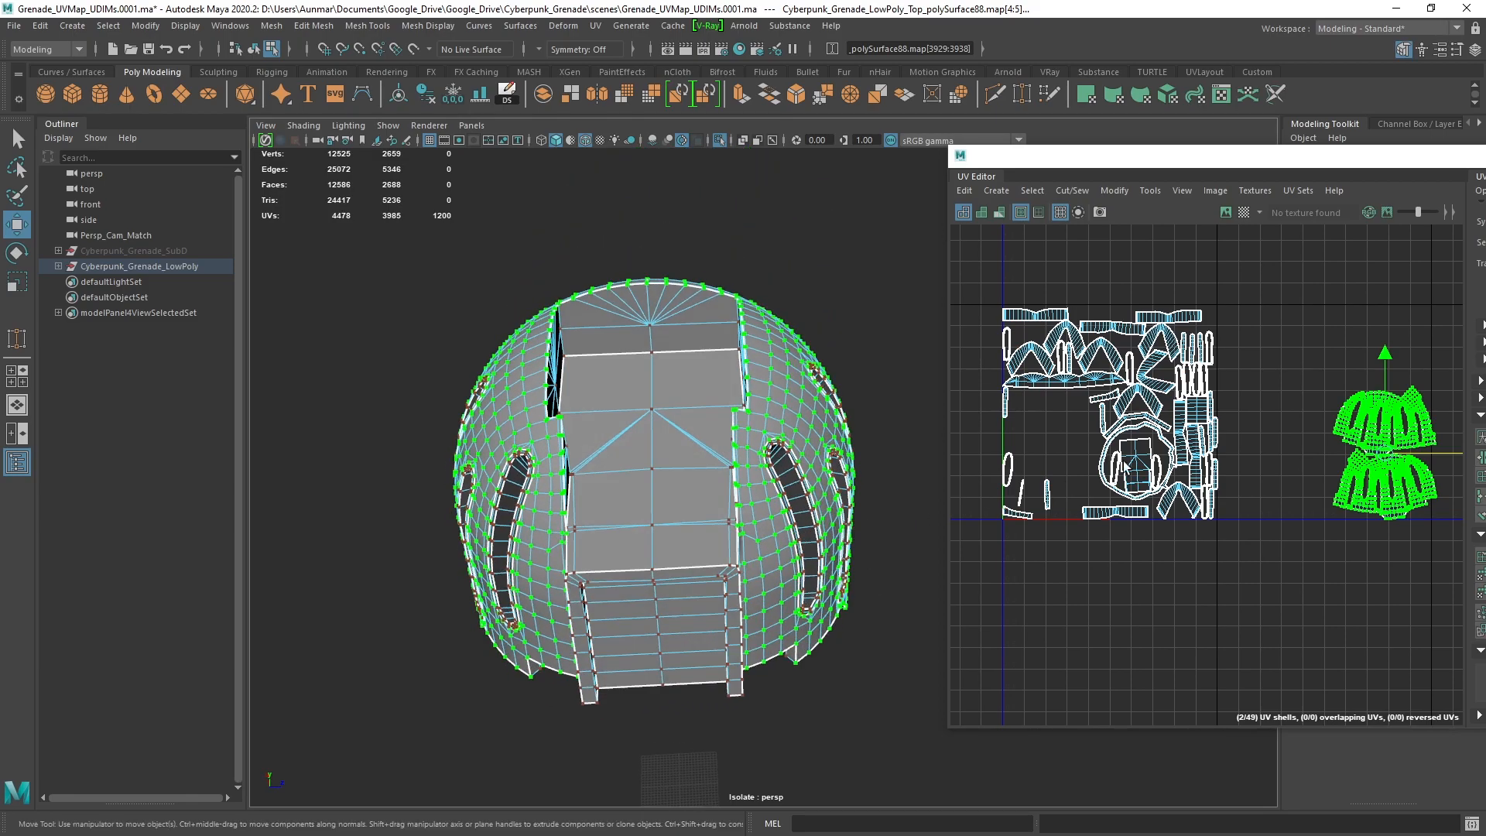
{"action": "left_click", "coordinate": [1041, 382]}
{"action": "left_click", "coordinate": [1082, 380]}
{"action": "left_click", "coordinate": [1137, 459], "text": "shift"}
{"action": "left_click", "coordinate": [1106, 514], "text": "shift"}
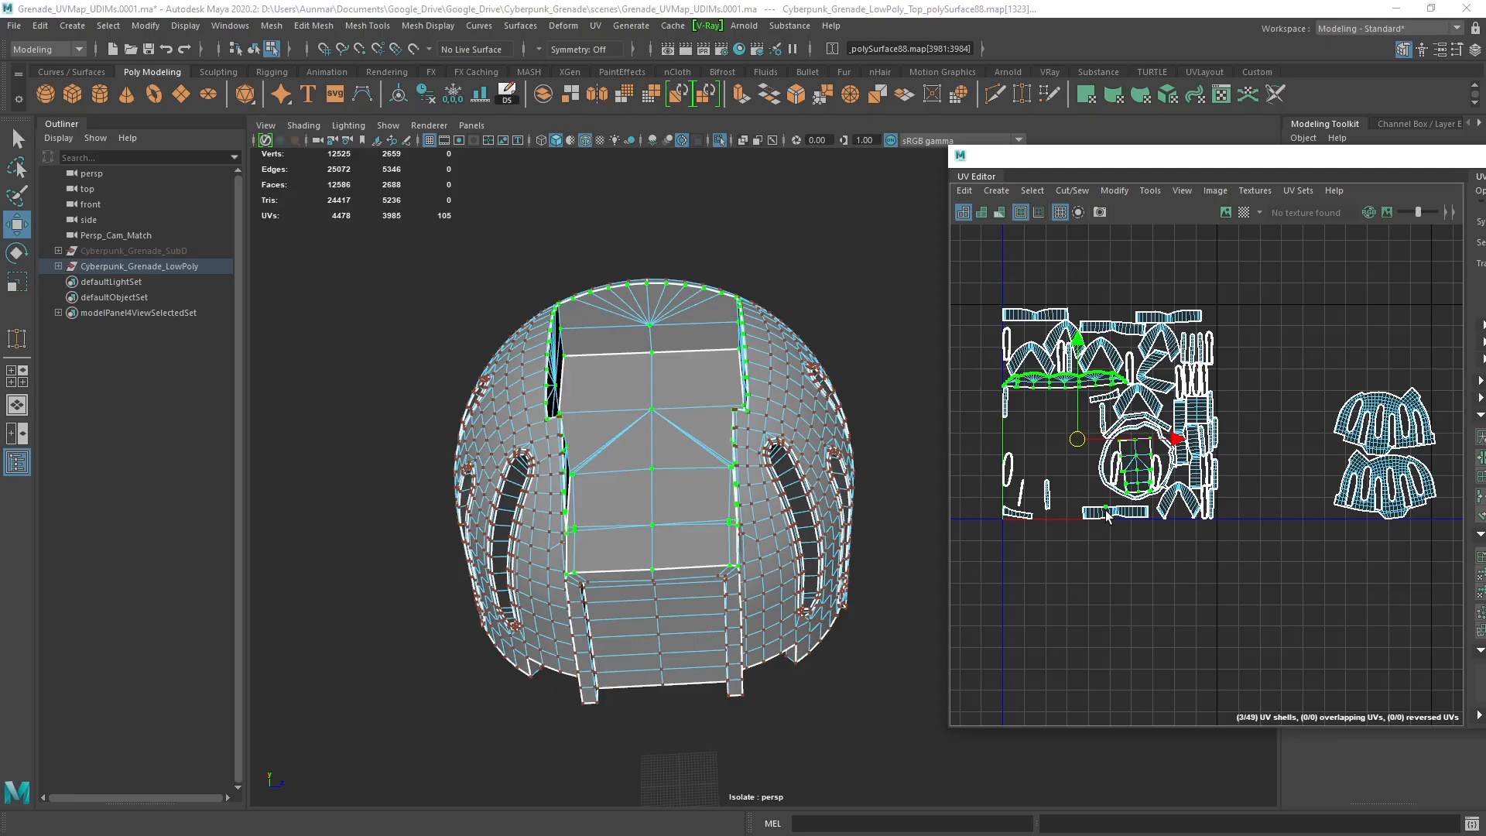
{"action": "middle_click_drag", "start_coordinate": [1107, 517], "coordinate": [1092, 519], "text": "alt"}
{"action": "scroll", "coordinate": [1105, 457], "scroll_direction": "up", "scroll_amount": 2}
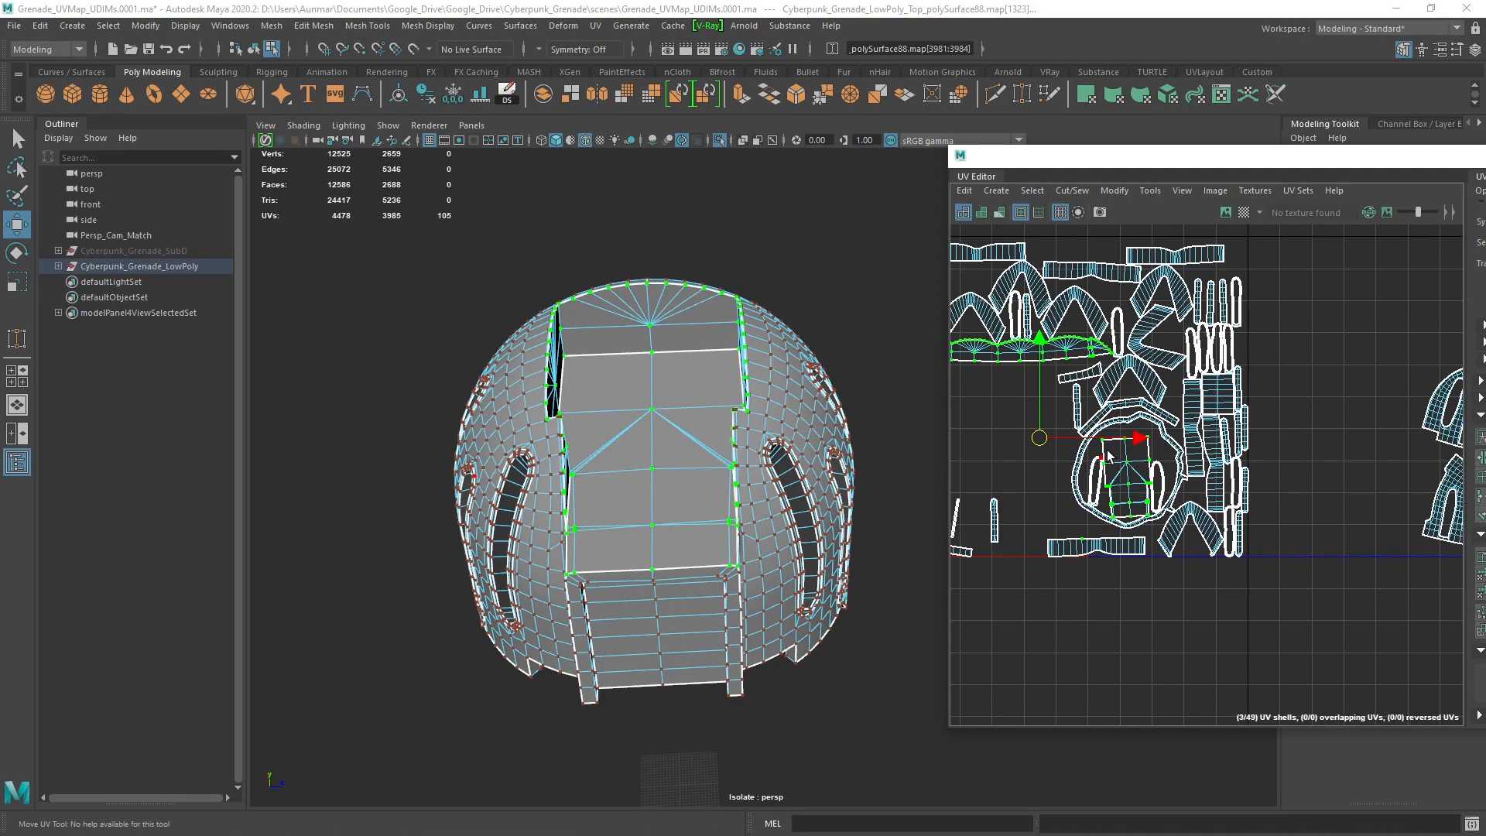
{"action": "left_click", "coordinate": [1115, 433]}
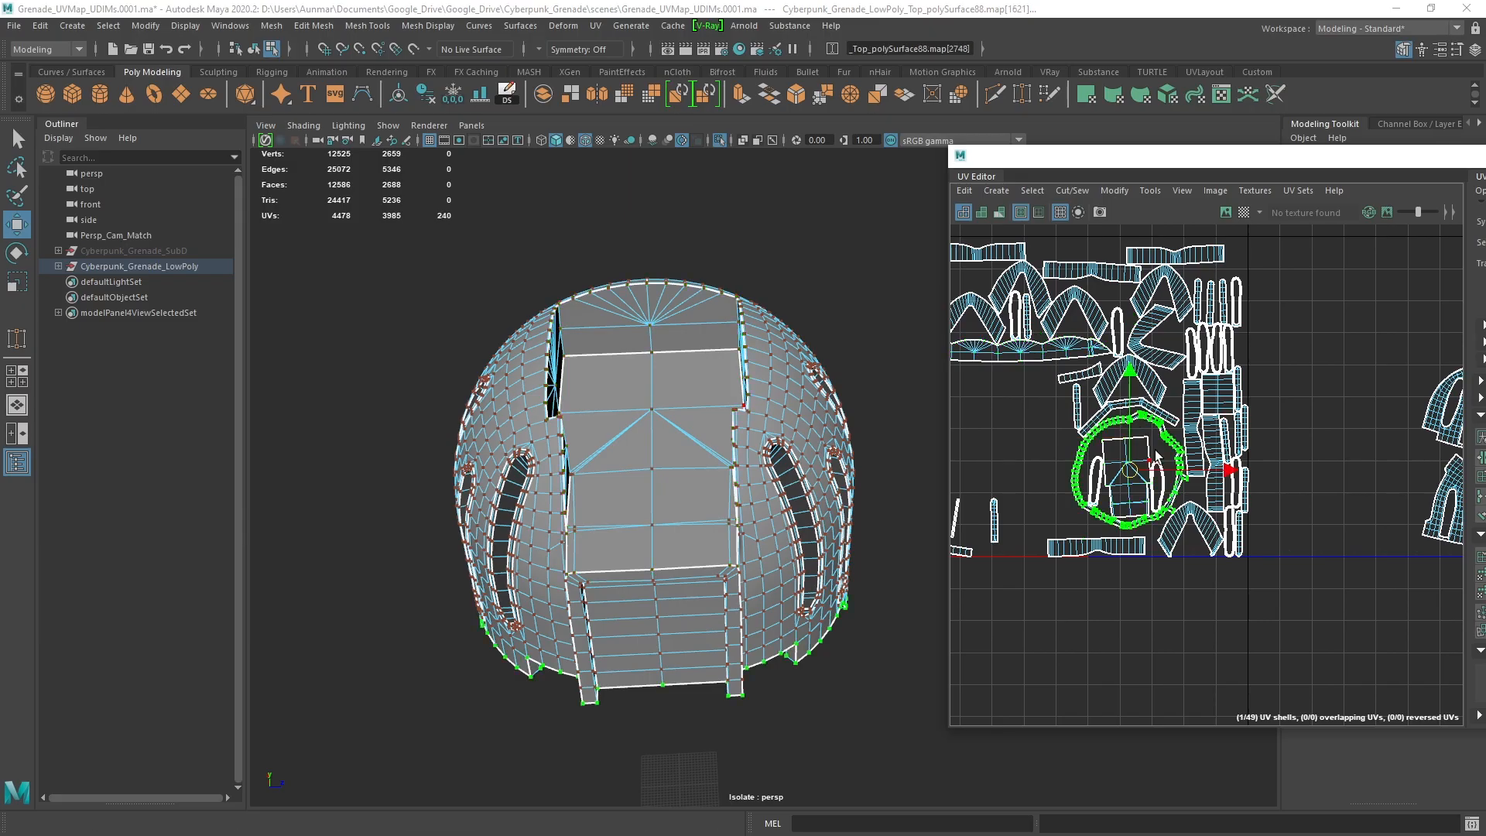
{"action": "left_click_drag", "start_coordinate": [1117, 469], "coordinate": [1357, 320]}
Select the shells of the recessed back wall, sloped top panel and rectangular front plate, and move them together into the third tile
{"action": "left_click", "coordinate": [1034, 355]}
{"action": "left_click_drag", "start_coordinate": [597, 387], "coordinate": [617, 390], "text": "alt"}
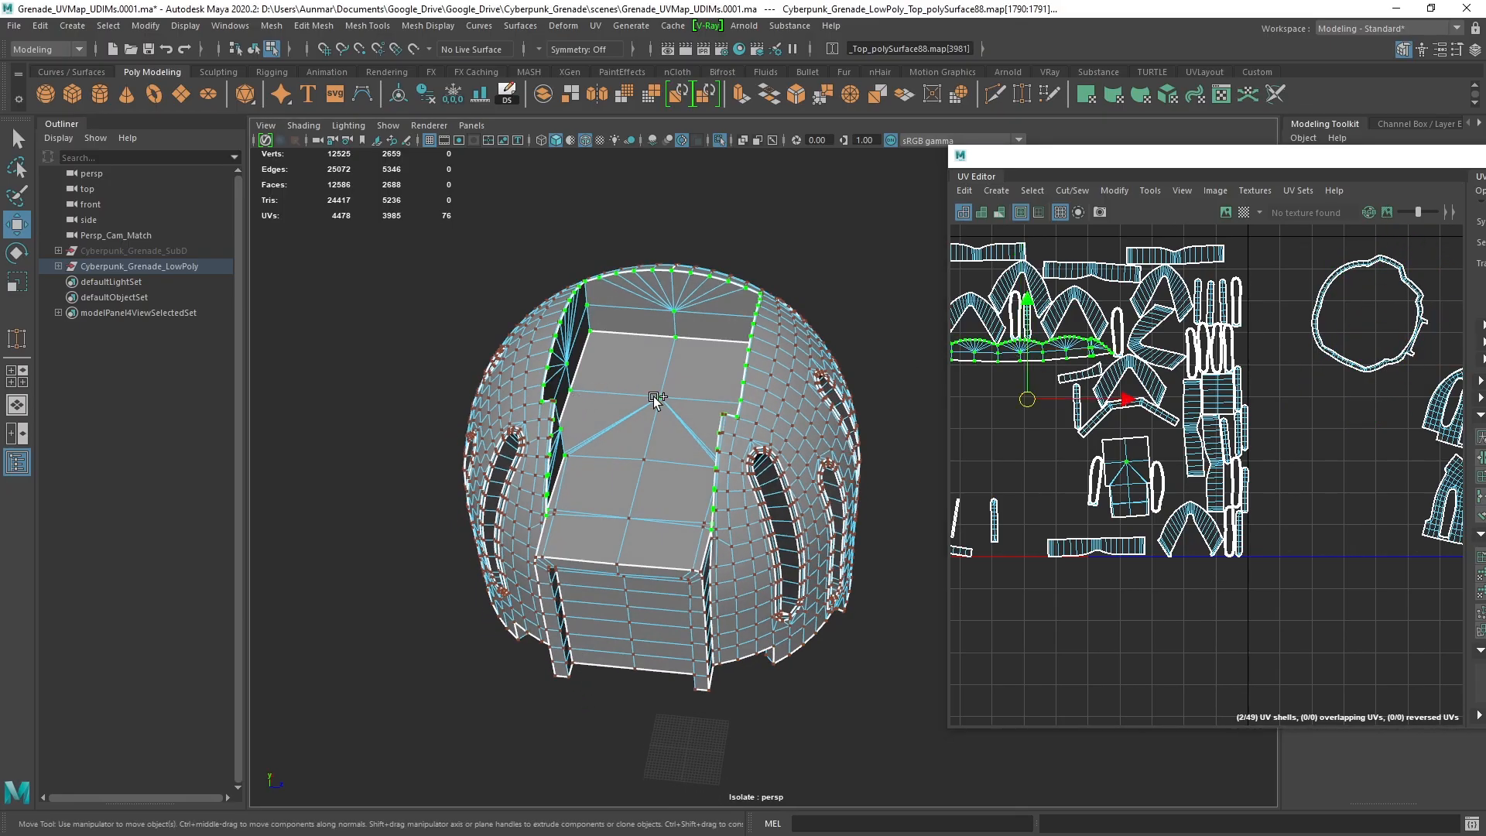
{"action": "scroll", "coordinate": [1117, 442], "scroll_direction": "up", "scroll_amount": 3}
{"action": "double_click", "coordinate": [1116, 442], "text": "shift"}
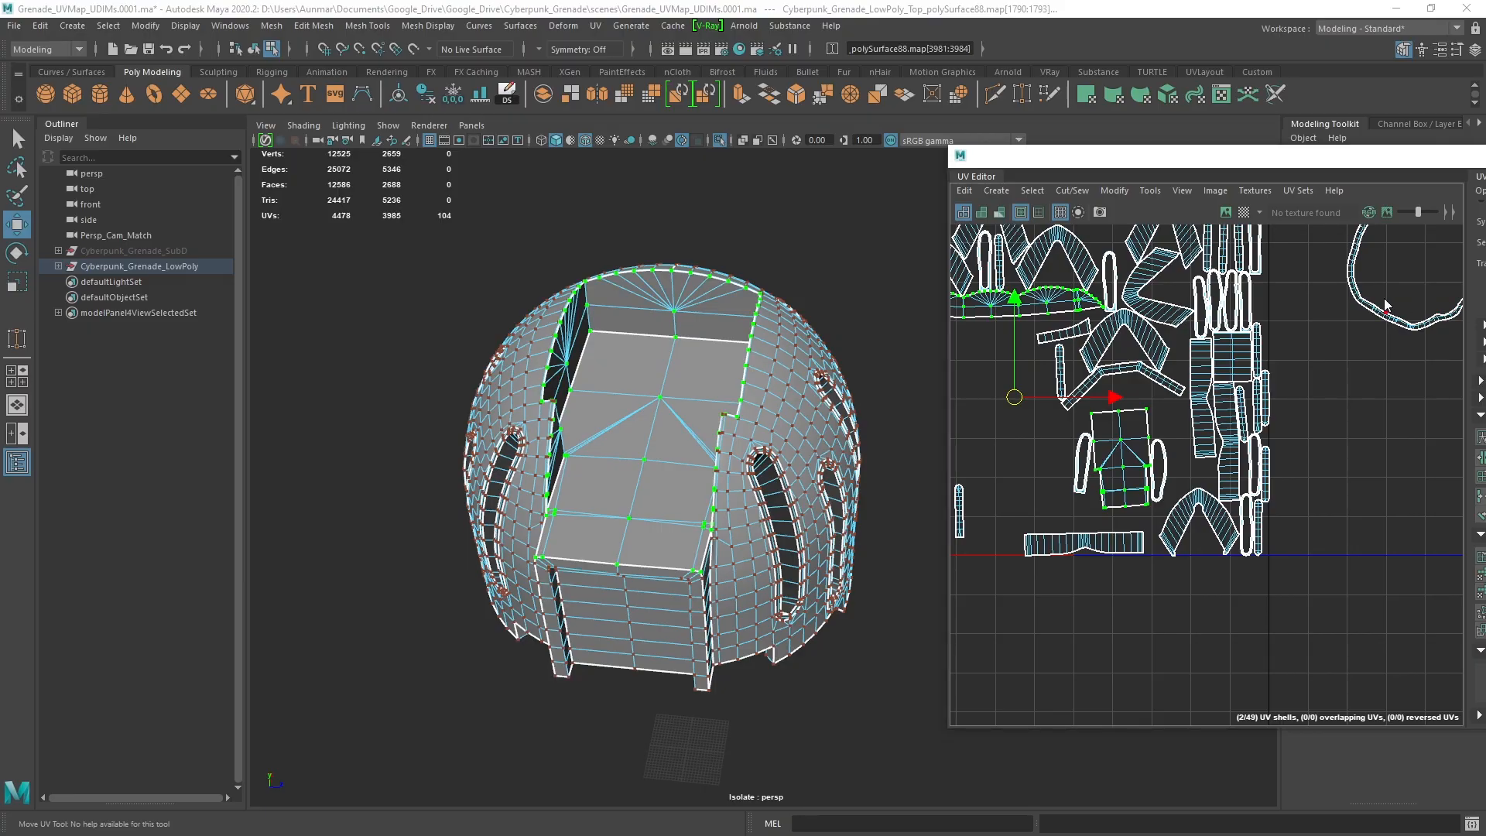
{"action": "left_click_drag", "start_coordinate": [590, 480], "coordinate": [628, 424], "text": "alt"}
{"action": "scroll", "coordinate": [623, 424], "scroll_direction": "up", "scroll_amount": 3}
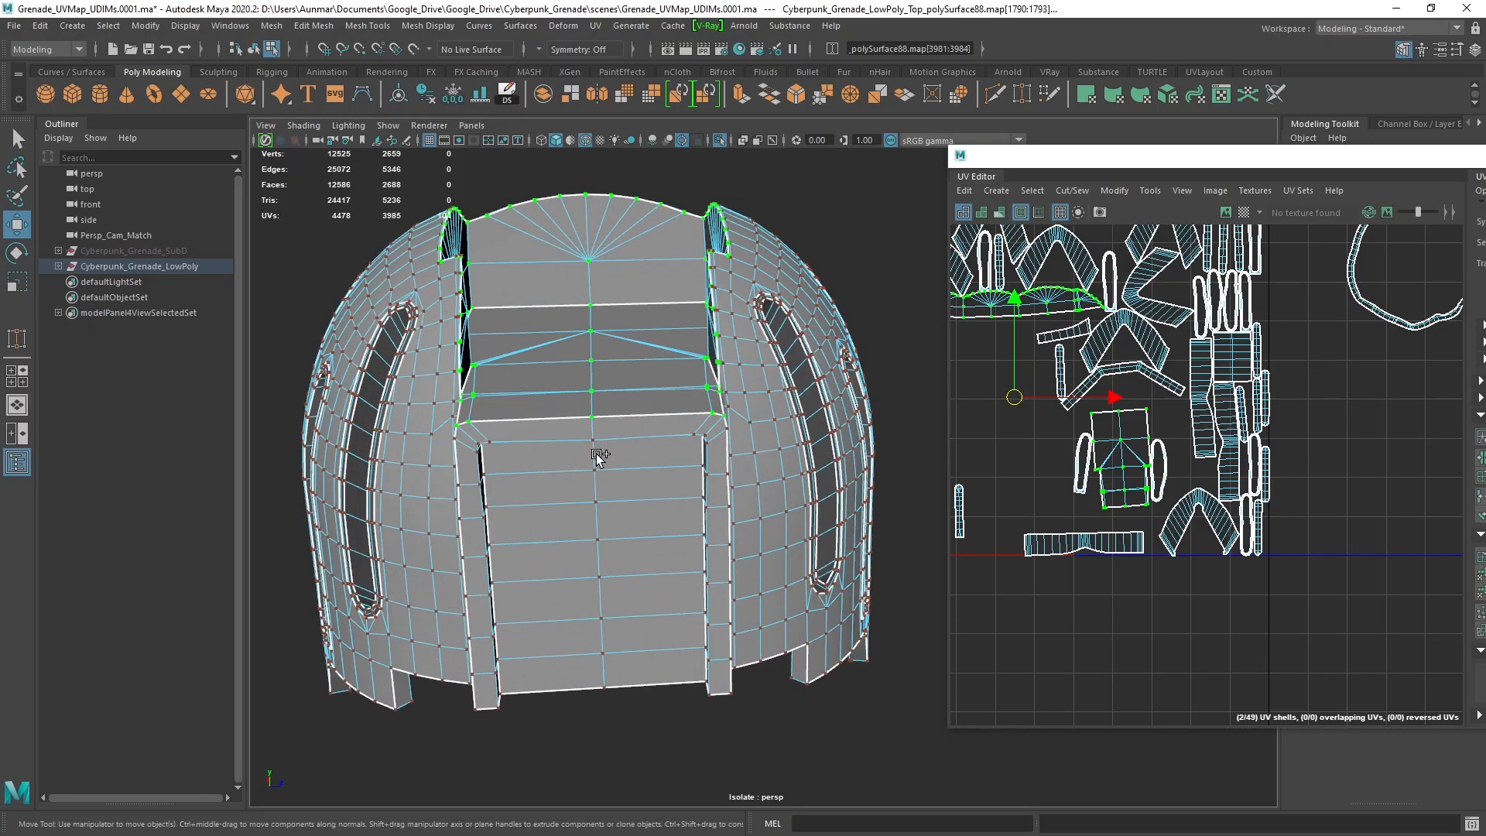
{"action": "left_click", "coordinate": [594, 469], "text": "shift"}
{"action": "middle_click_drag", "start_coordinate": [1225, 399], "coordinate": [1197, 414], "text": "alt"}
{"action": "scroll", "coordinate": [1198, 412], "scroll_direction": "up", "scroll_amount": 1}
{"action": "double_click", "coordinate": [1200, 359], "text": "shift"}
{"action": "scroll", "coordinate": [1211, 375], "scroll_direction": "down", "scroll_amount": 5}
{"action": "left_click_drag", "start_coordinate": [1213, 396], "coordinate": [1469, 396]}
Select the narrow frame shell bordering the front plate and move it into the third tile beside the panel shells
{"action": "left_click_drag", "start_coordinate": [678, 389], "coordinate": [640, 353], "text": "alt"}
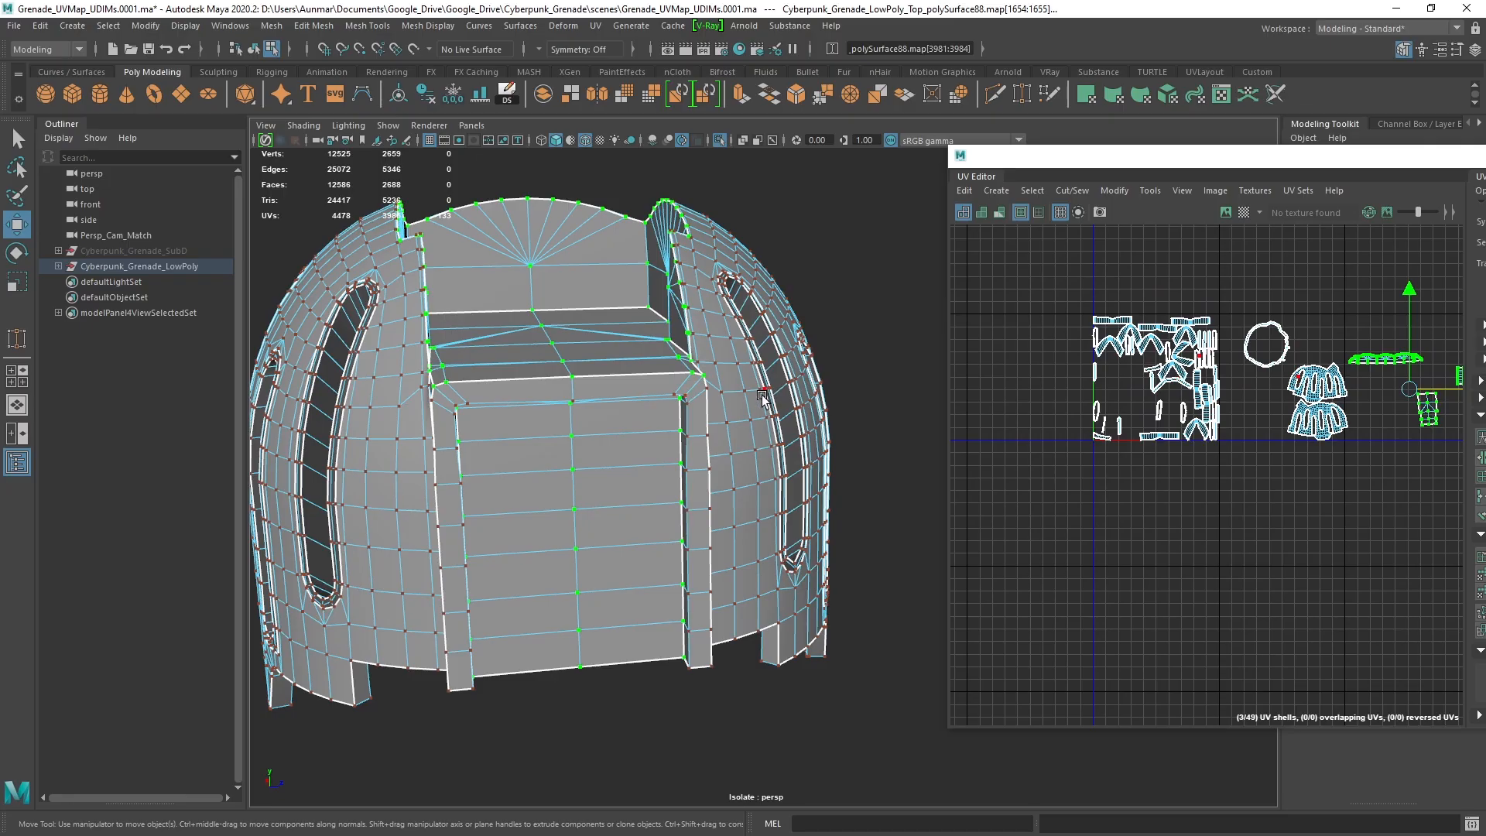
{"action": "scroll", "coordinate": [640, 353], "scroll_direction": "up", "scroll_amount": 4}
{"action": "left_click", "coordinate": [636, 346]}
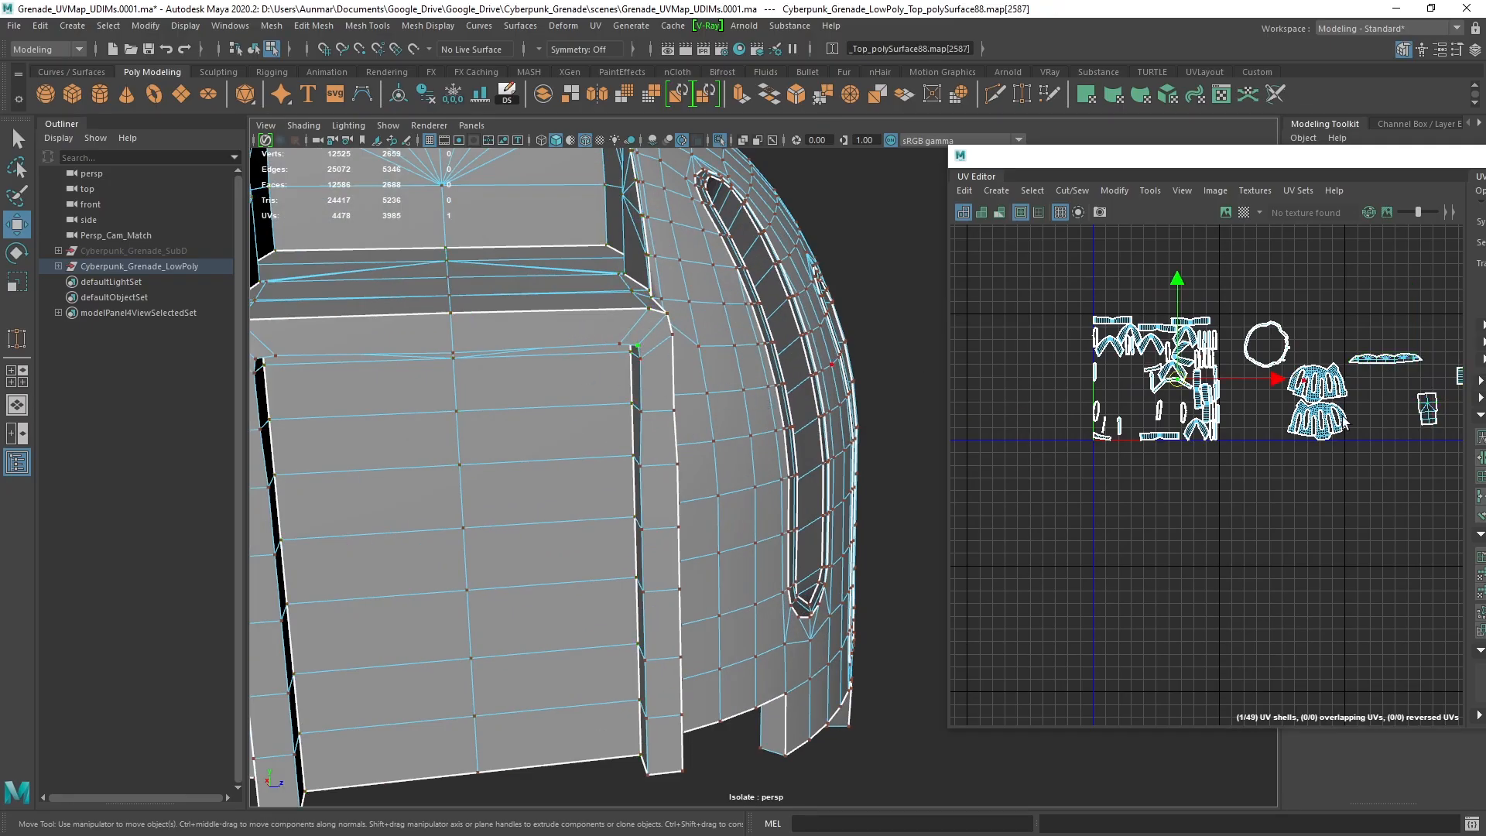
{"action": "scroll", "coordinate": [1260, 393], "scroll_direction": "up", "scroll_amount": 3}
{"action": "double_click", "coordinate": [1095, 368]}
{"action": "scroll", "coordinate": [1089, 376], "scroll_direction": "down", "scroll_amount": 3}
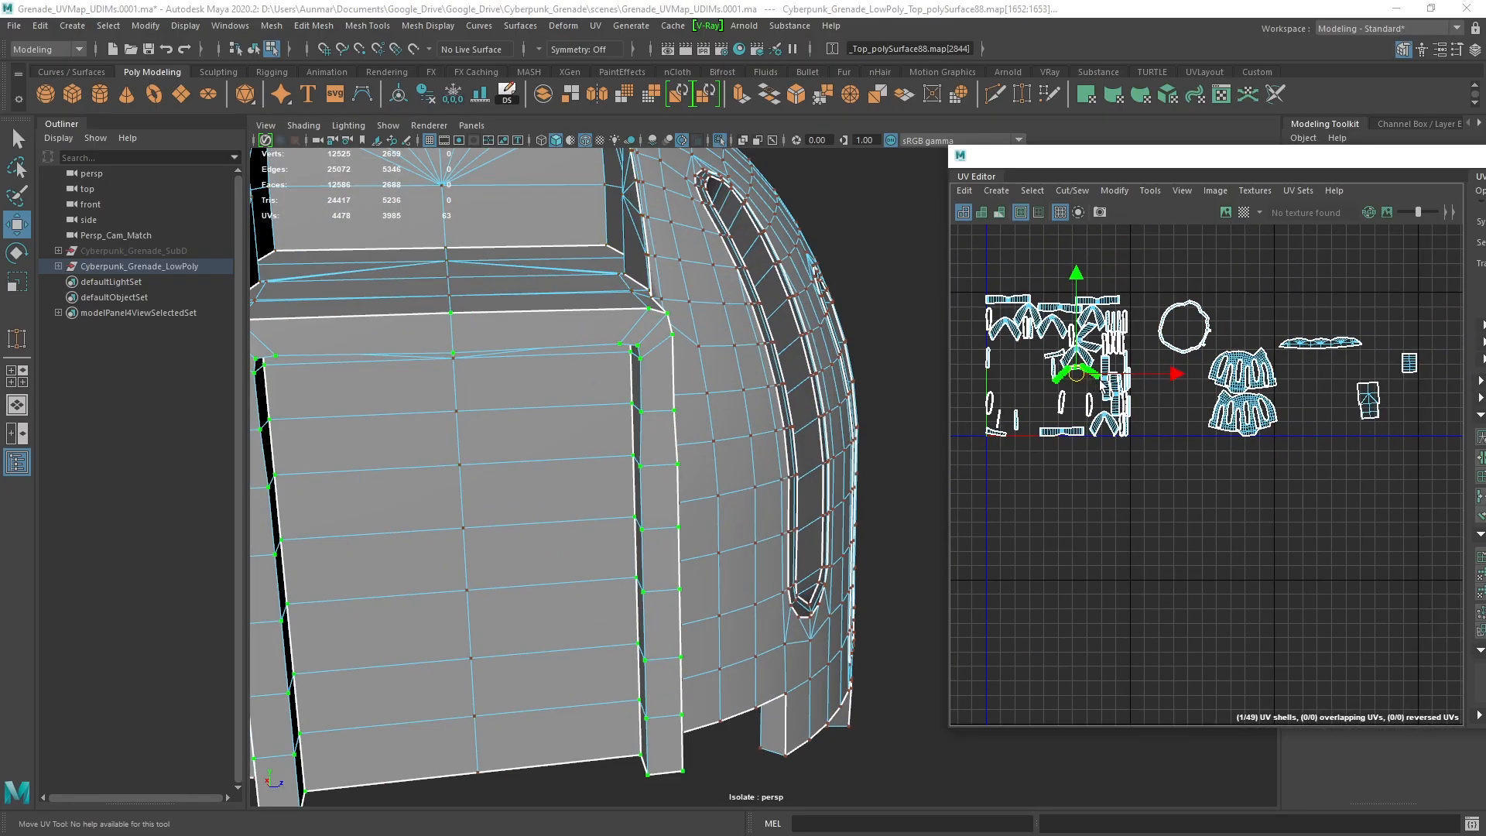
{"action": "left_click_drag", "start_coordinate": [1077, 377], "coordinate": [1365, 371]}
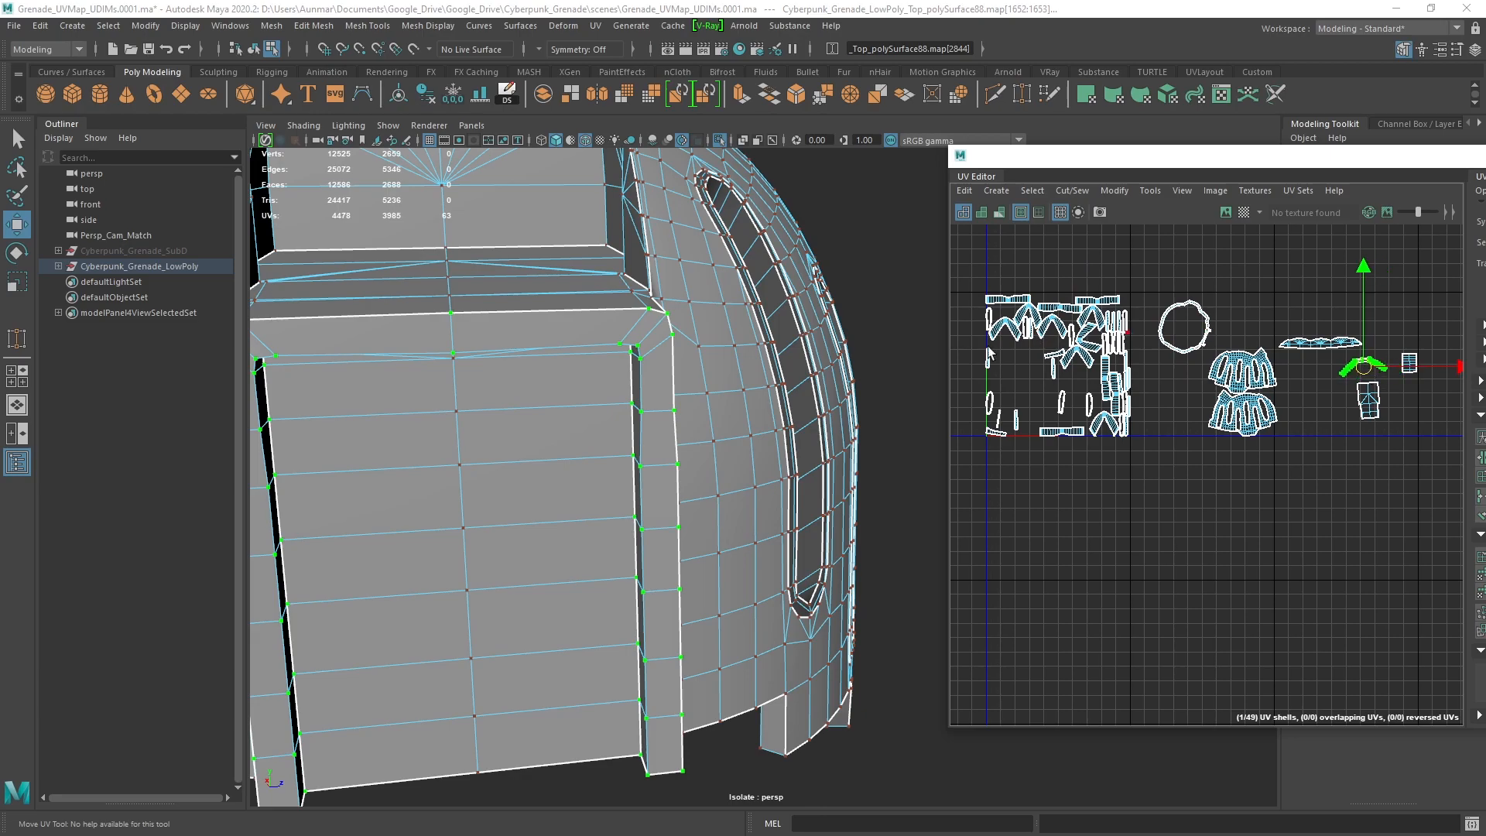
Display the checker map on the body and view its front block from above
{"action": "left_click", "coordinate": [1244, 212]}
{"action": "scroll", "coordinate": [647, 371], "scroll_direction": "down", "scroll_amount": 5}
{"action": "left_click_drag", "start_coordinate": [646, 372], "coordinate": [642, 386], "text": "alt"}
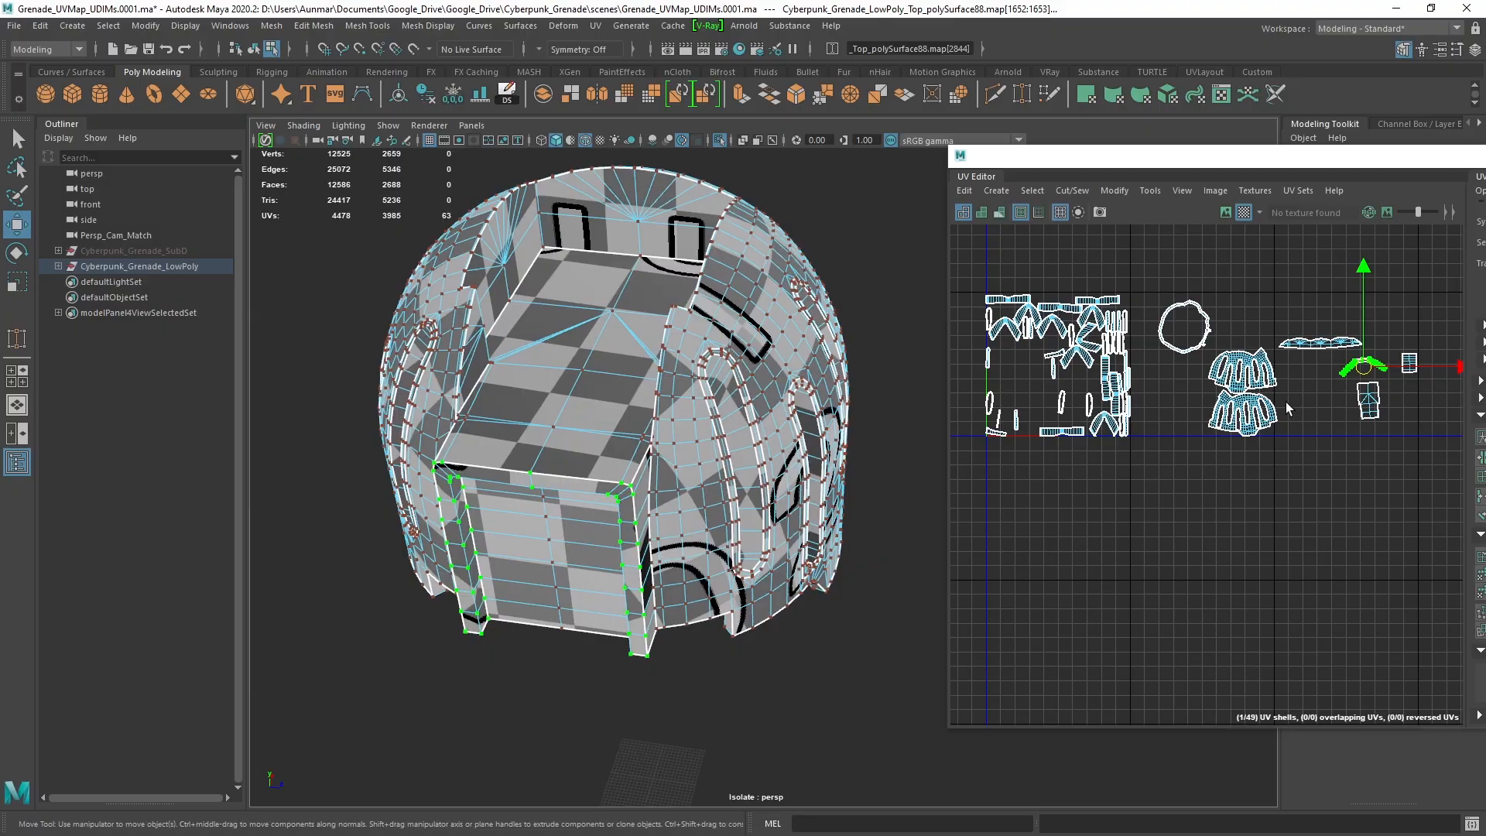
Try enlarging the sloped top panel's shell to compare checker density on the model, then undo the change
{"action": "left_click", "coordinate": [1365, 398]}
{"action": "middle_click_drag", "start_coordinate": [1331, 401], "coordinate": [1301, 418], "text": "alt"}
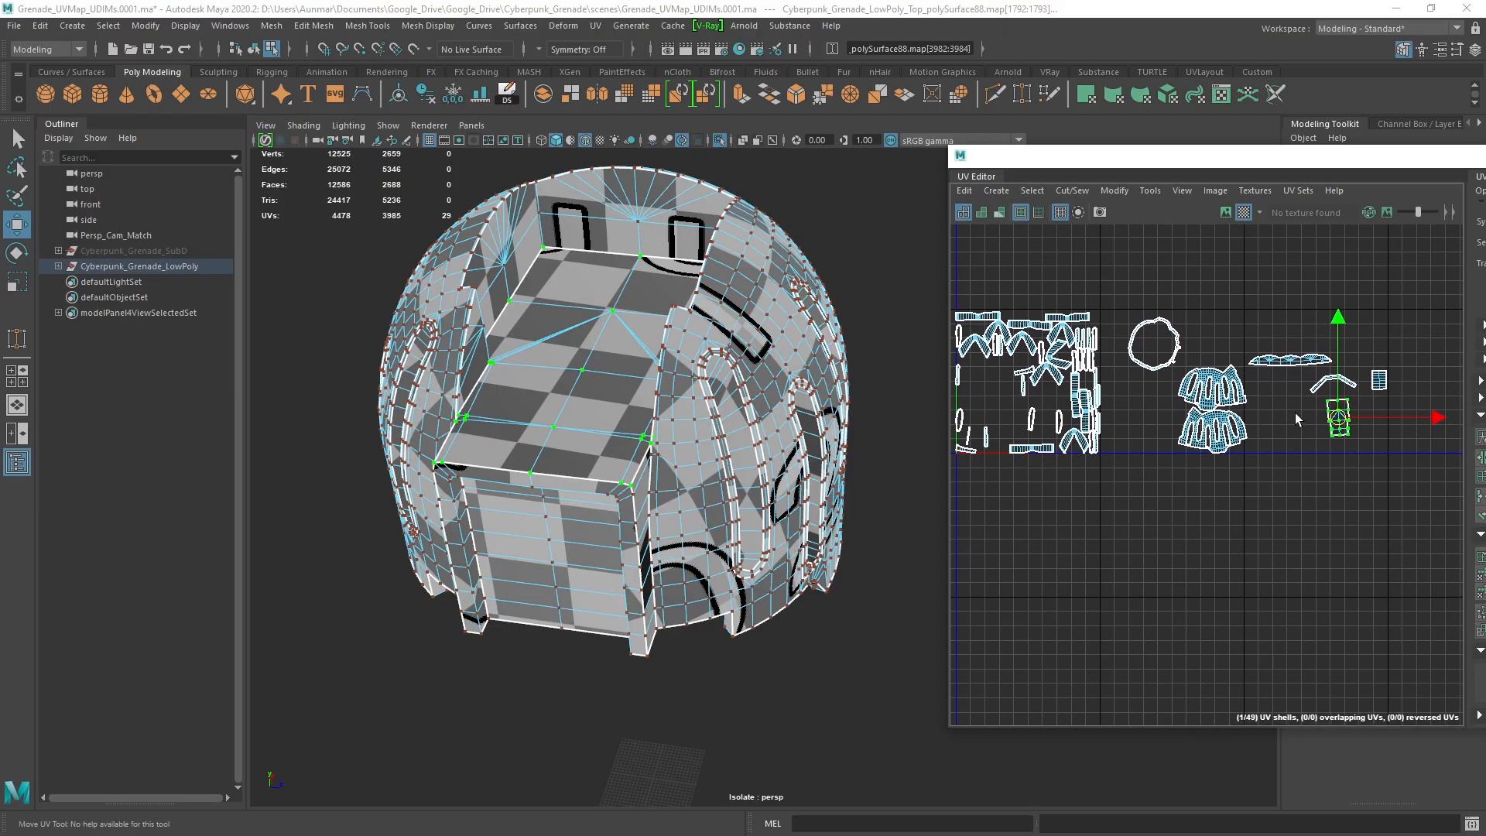
{"action": "key", "text": "r"}
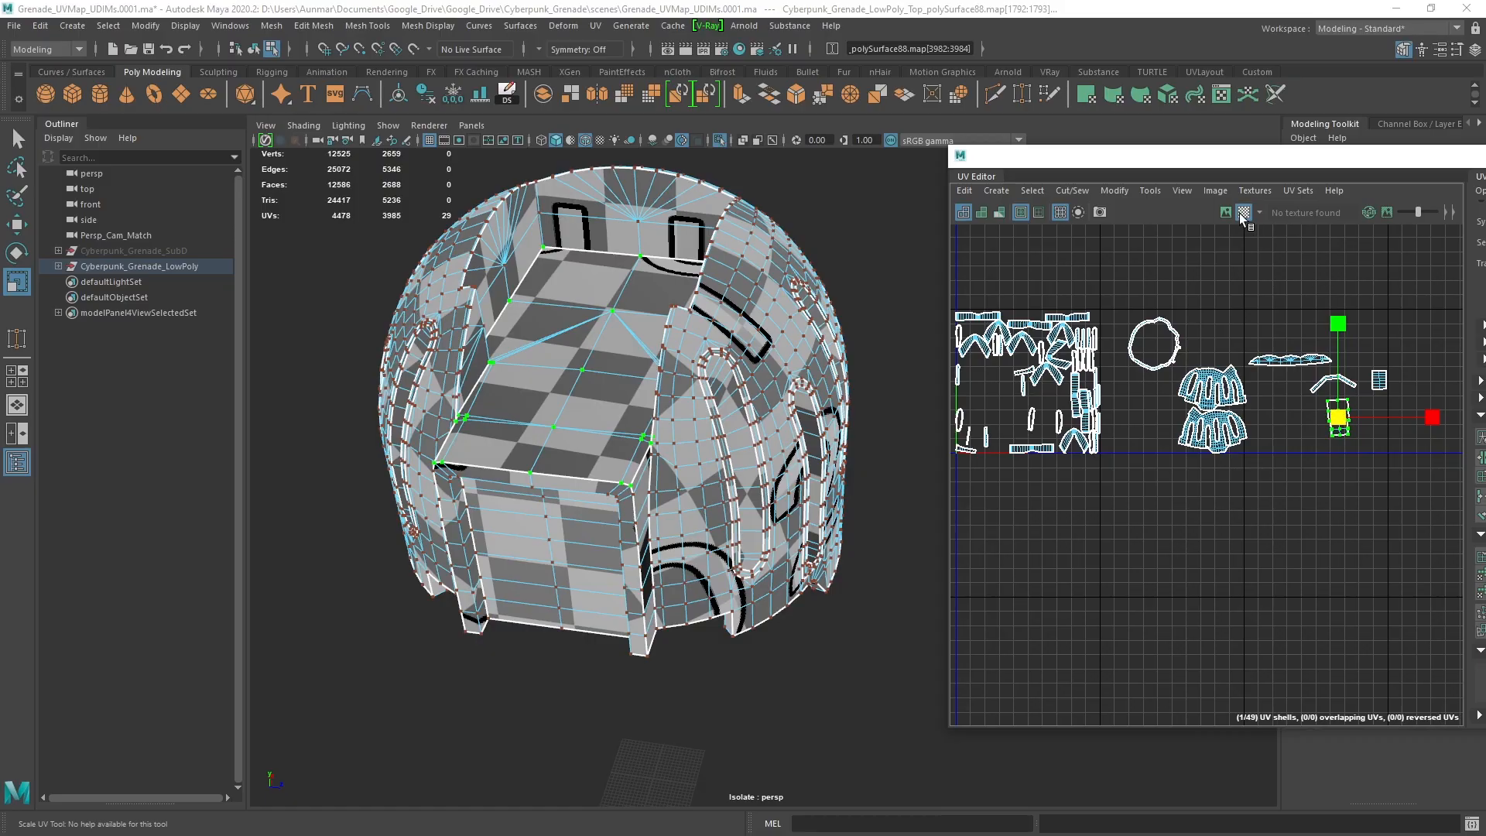
{"action": "left_click_drag", "start_coordinate": [1337, 419], "coordinate": [1478, 419]}
{"action": "left_click_drag", "start_coordinate": [582, 333], "coordinate": [643, 411], "text": "alt"}
{"action": "key", "text": "w"}
{"action": "mouse_move", "coordinate": [1347, 419]}
{"action": "left_mouse_down"}
{"action": "mouse_move", "coordinate": [992, 383]}
{"action": "mouse_move", "coordinate": [1340, 392]}
{"action": "left_mouse_up"}
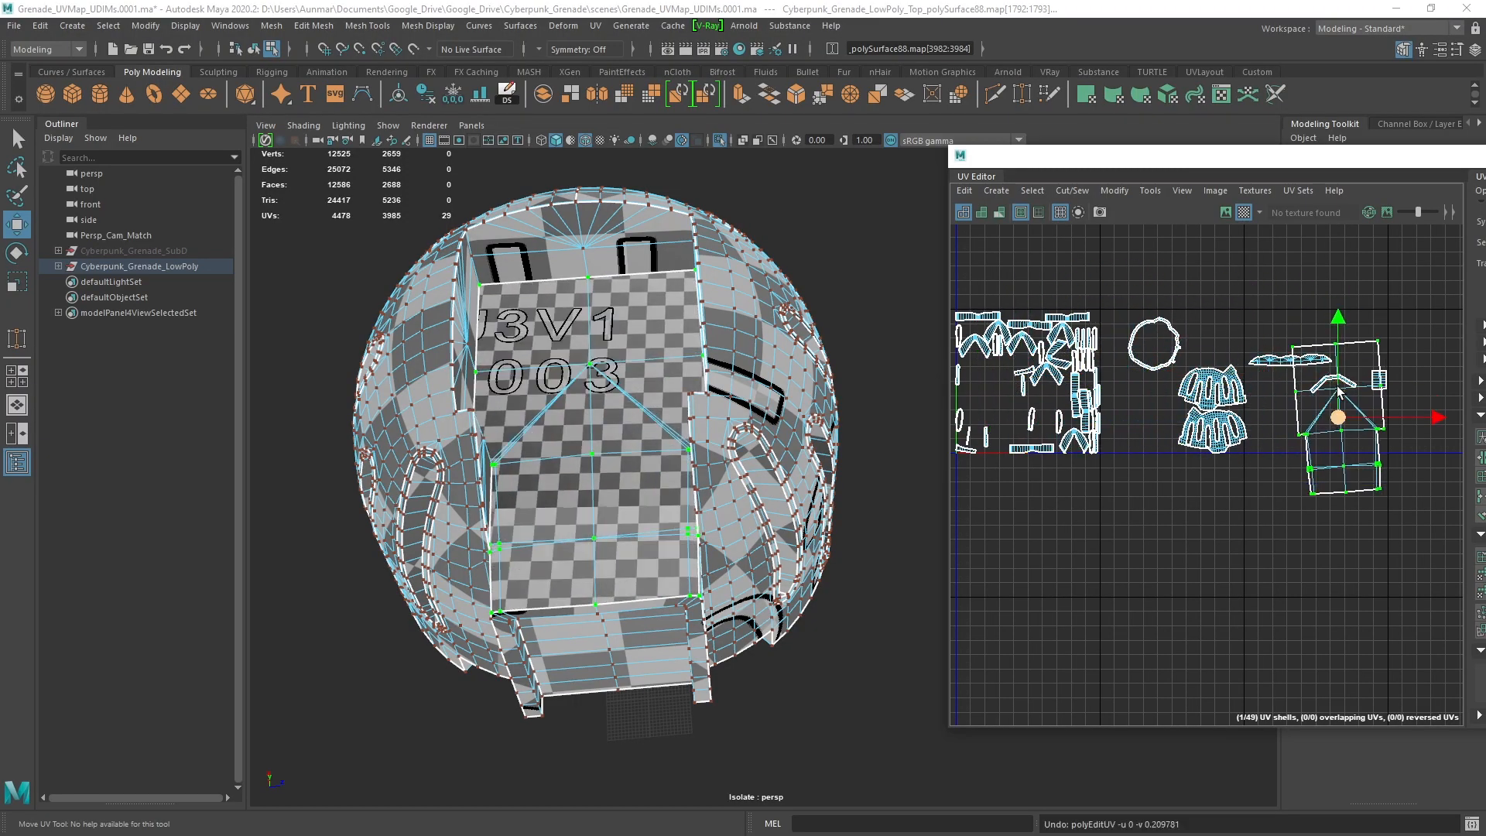
{"action": "key", "text": "ctrl+z"}
{"action": "middle_click_drag", "start_coordinate": [1075, 386], "coordinate": [1166, 386], "text": "alt"}
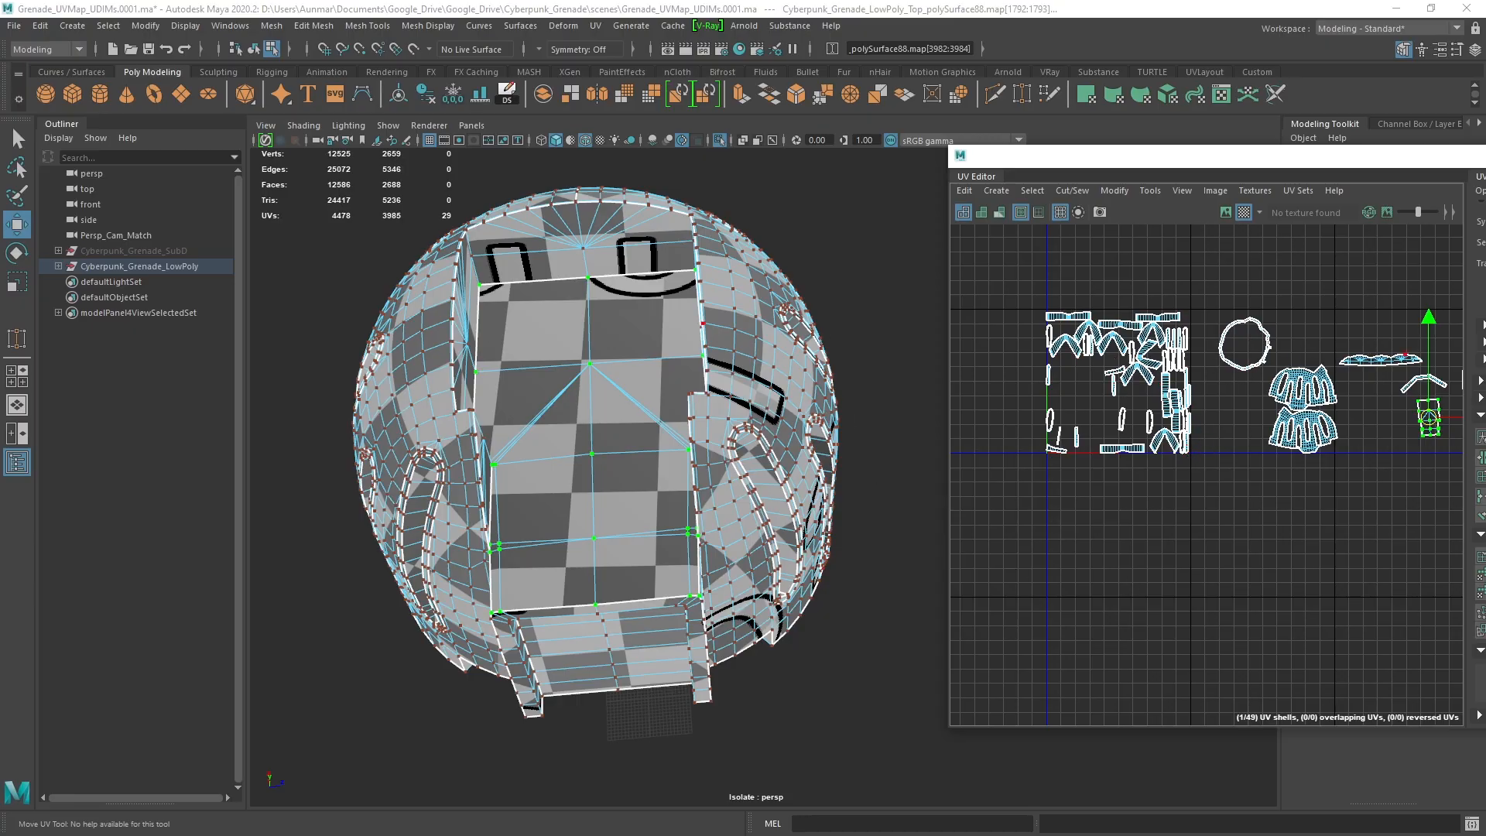
Select all of the body's UV shells and lay them out across 3 tiles in U with the Layout UVs options
{"action": "left_click_drag", "start_coordinate": [838, 206], "coordinate": [804, 143]}
{"action": "left_click_drag", "start_coordinate": [1004, 273], "coordinate": [1463, 559]}
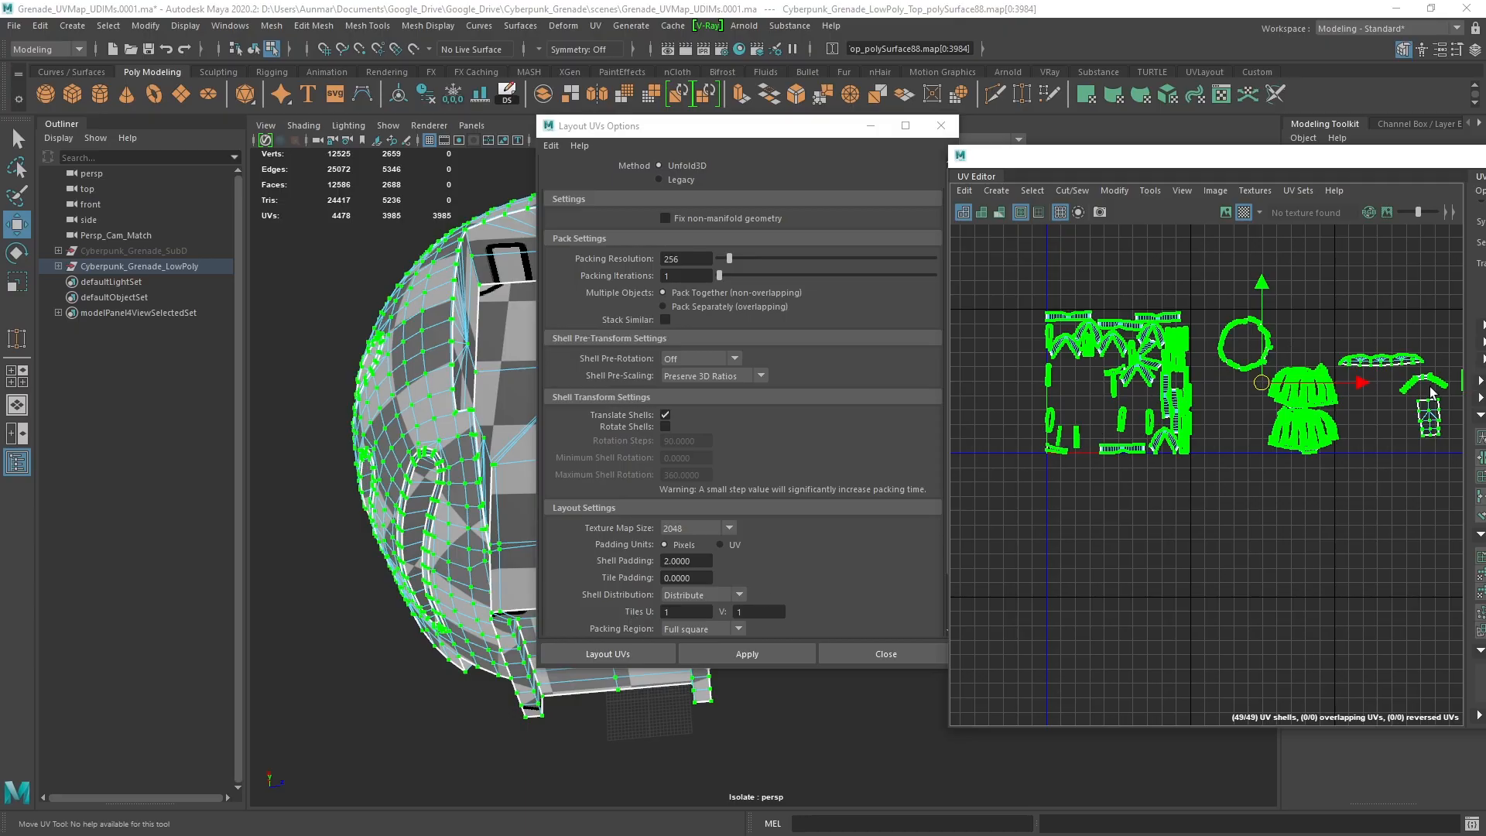
{"action": "middle_click_drag", "start_coordinate": [1376, 501], "coordinate": [1330, 506], "text": "alt"}
{"action": "scroll", "coordinate": [1329, 495], "scroll_direction": "down", "scroll_amount": 1}
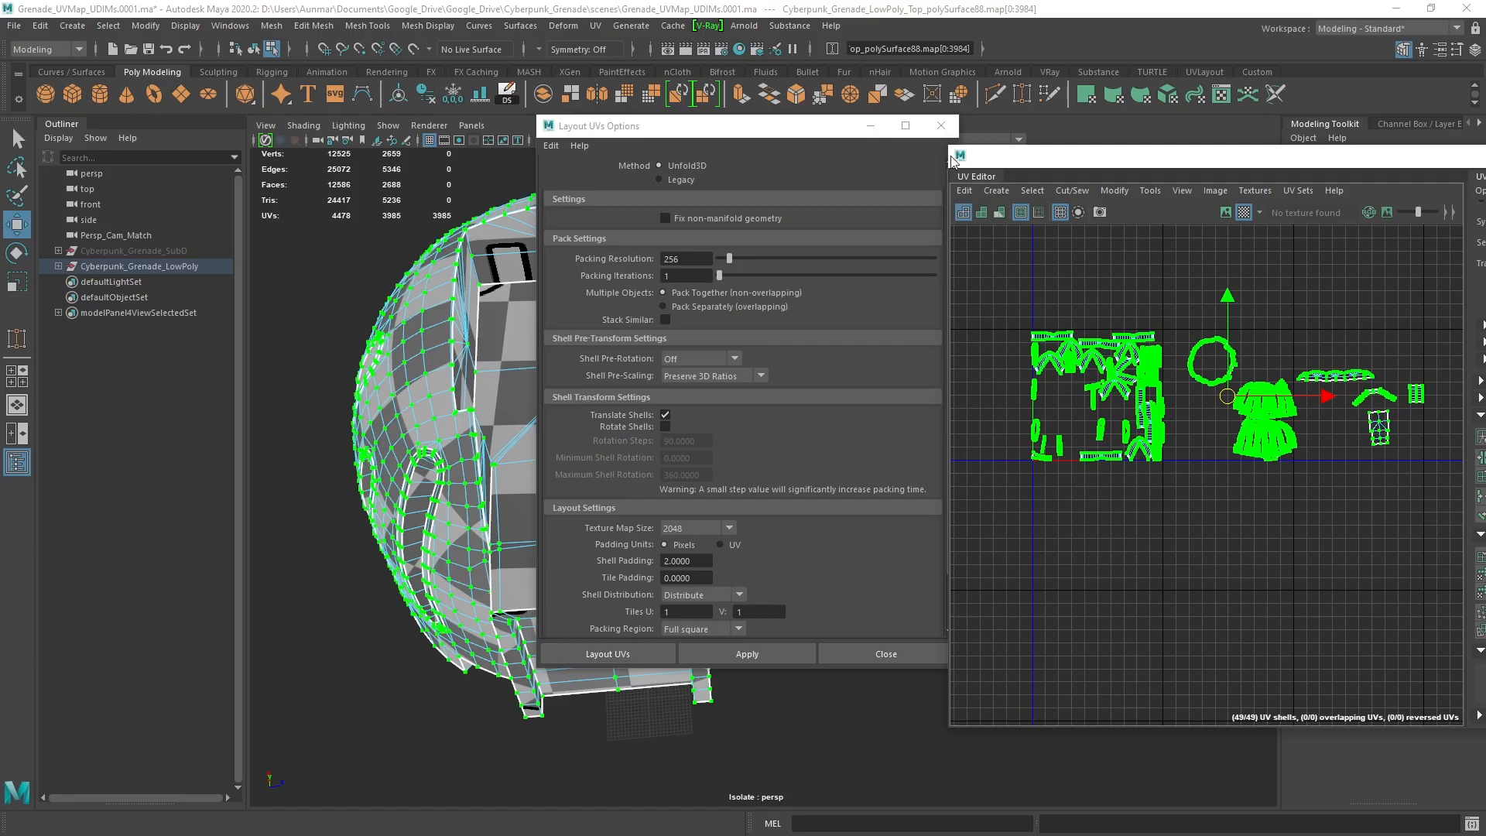
{"action": "left_click", "coordinate": [941, 126]}
{"action": "left_click", "coordinate": [1112, 191]}
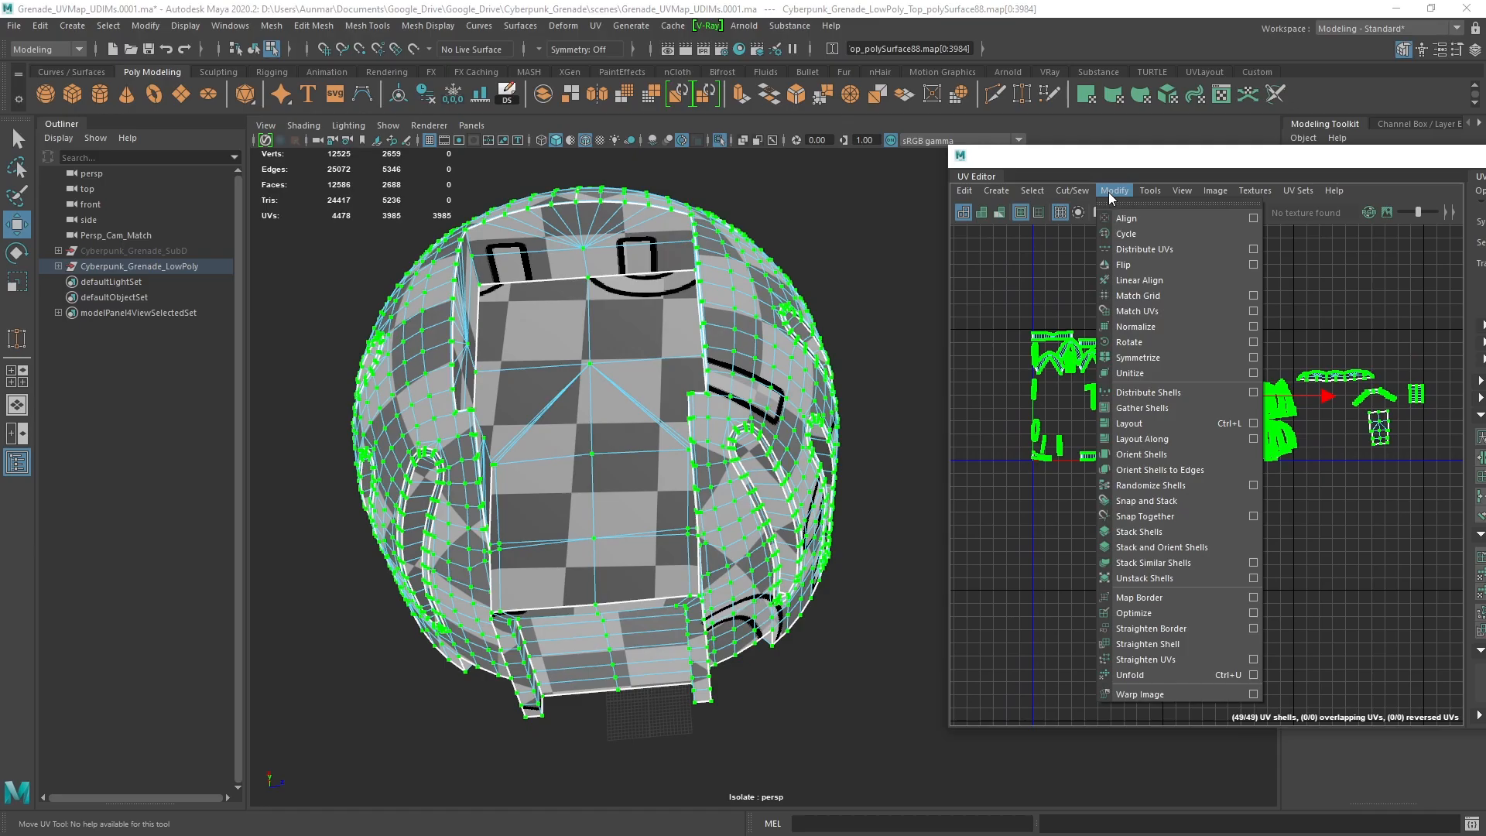
{"action": "left_click", "coordinate": [1252, 423]}
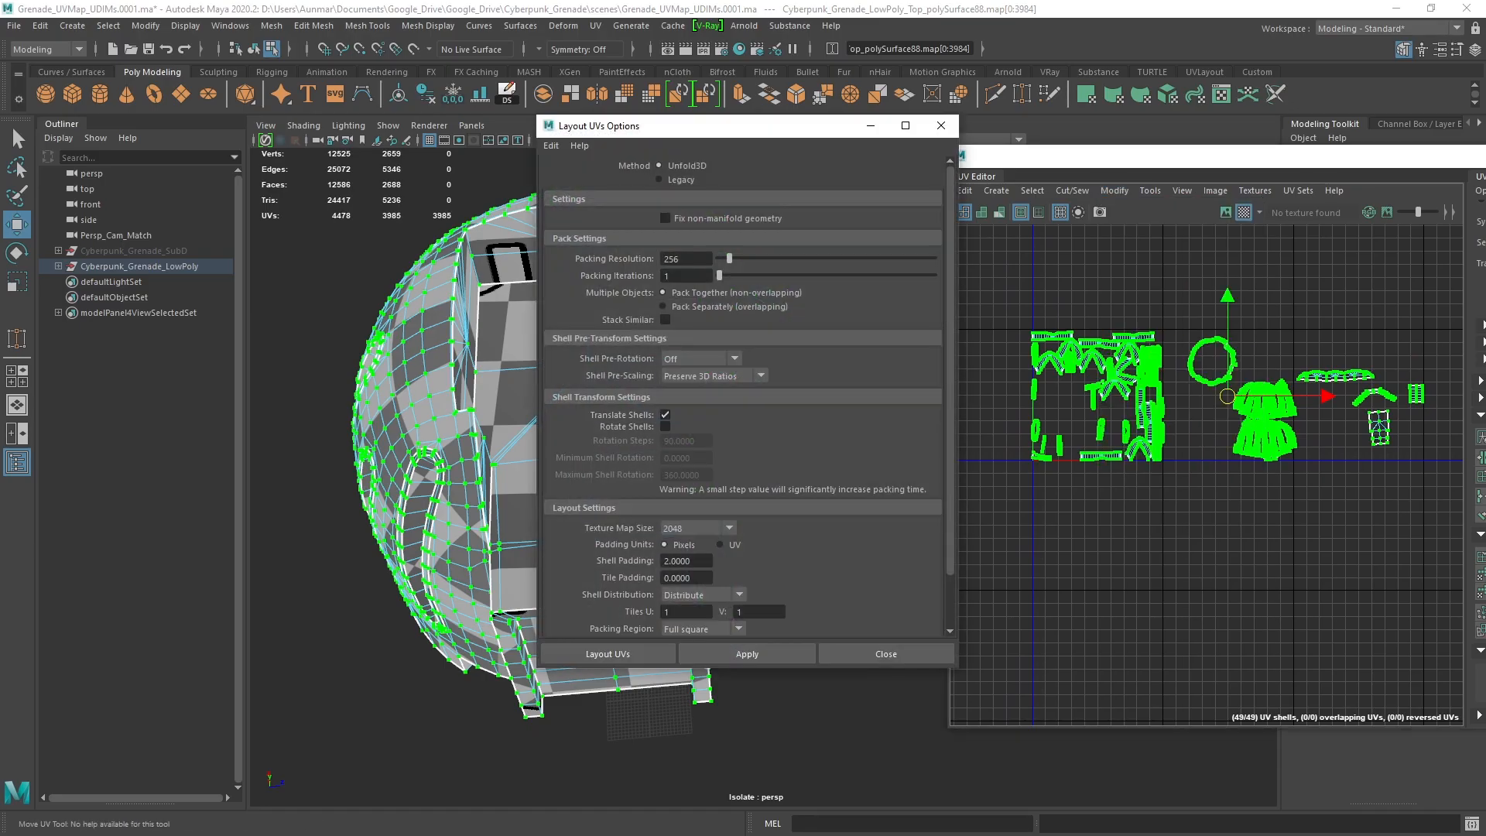
{"action": "double_click", "coordinate": [682, 613]}
{"action": "left_click", "coordinate": [763, 653]}
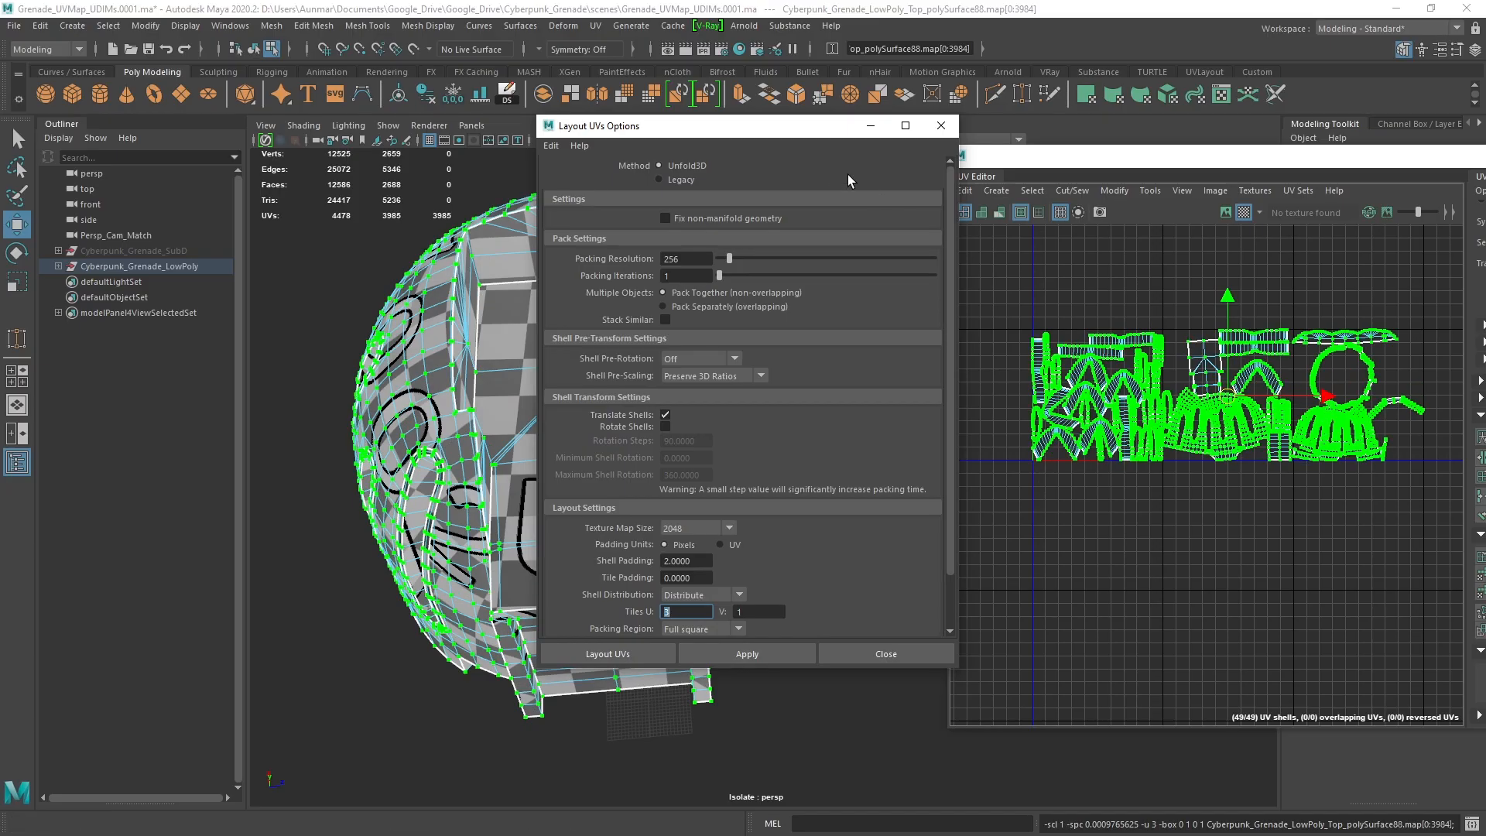
{"action": "left_click", "coordinate": [941, 125]}
Move the sloped top panel's shell from the second tile into the third tile, near the ring shell
{"action": "left_click_drag", "start_coordinate": [1230, 162], "coordinate": [1037, 149]}
{"action": "scroll", "coordinate": [1027, 353], "scroll_direction": "up", "scroll_amount": 3}
{"action": "middle_click_drag", "start_coordinate": [1131, 397], "coordinate": [999, 371], "text": "alt"}
{"action": "scroll", "coordinate": [1083, 413], "scroll_direction": "down", "scroll_amount": 1}
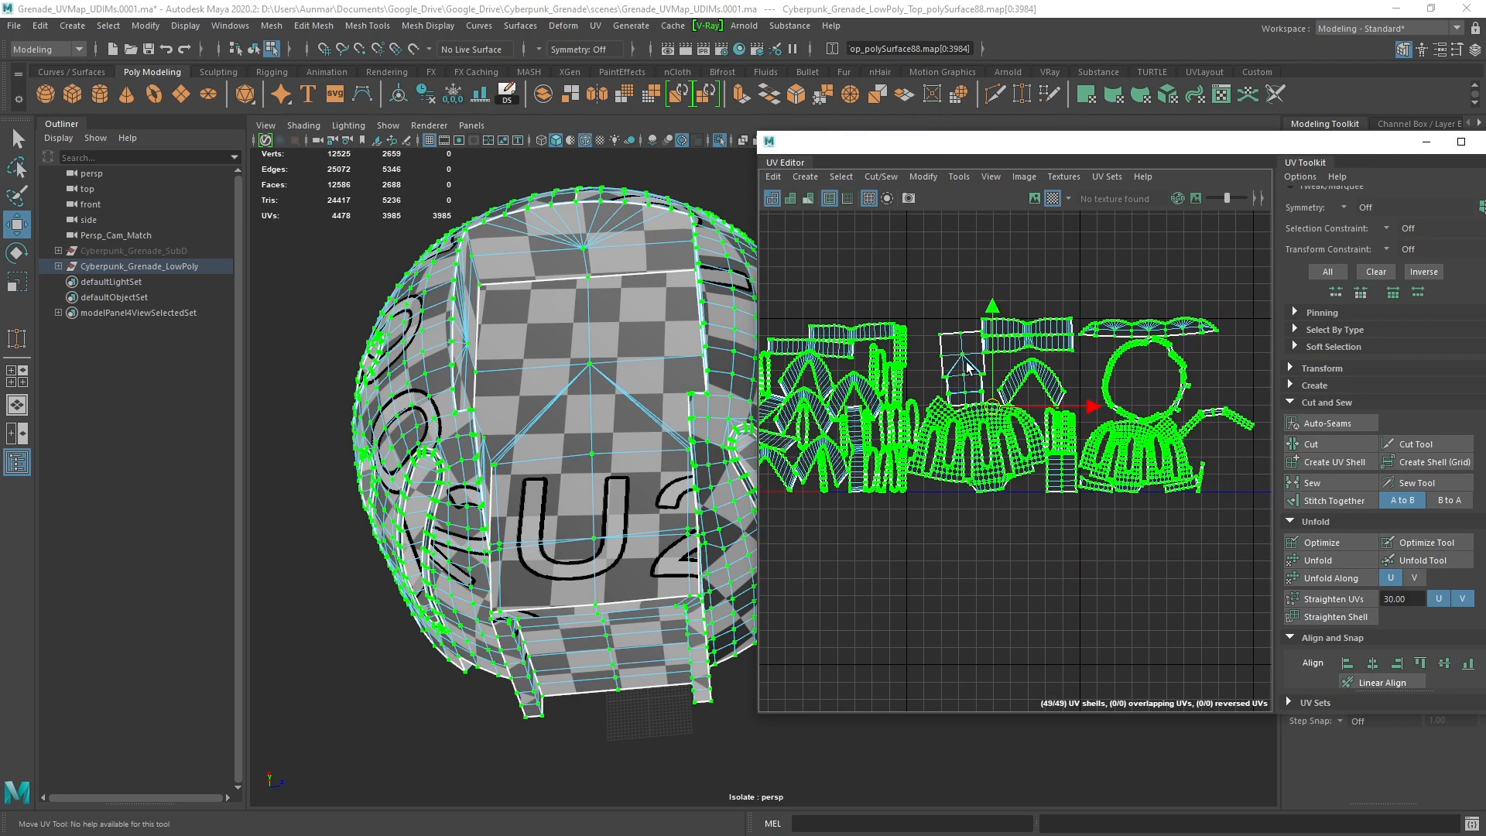
{"action": "left_click", "coordinate": [968, 367]}
{"action": "left_click", "coordinate": [1021, 346], "text": "shift"}
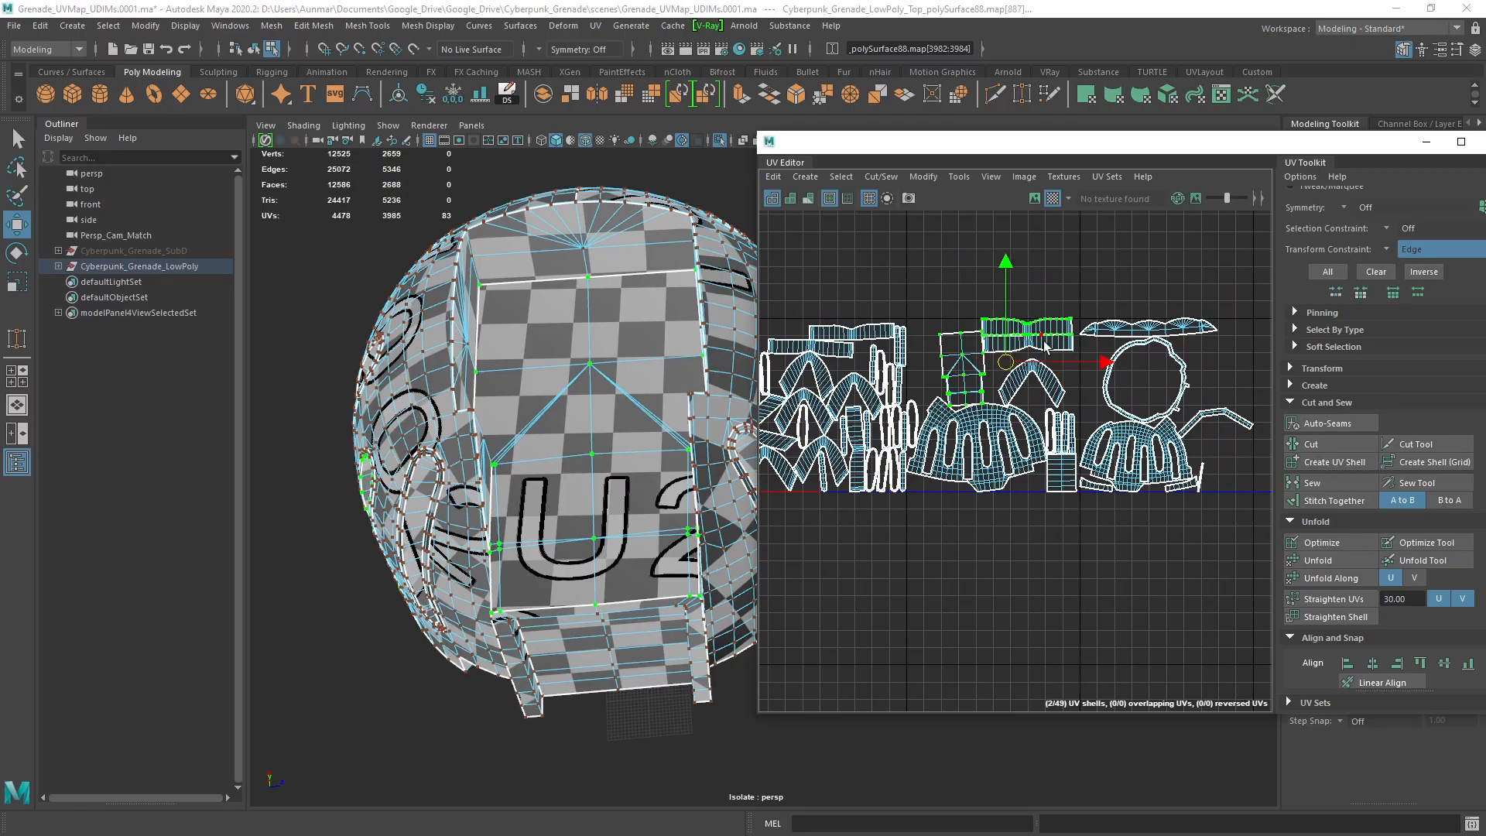
{"action": "mouse_move", "coordinate": [999, 370]}
{"action": "middle_mouse_down", "text": "alt"}
{"action": "mouse_move", "coordinate": [1043, 373]}
{"action": "mouse_move", "coordinate": [1023, 372]}
{"action": "middle_mouse_up", "text": "alt"}
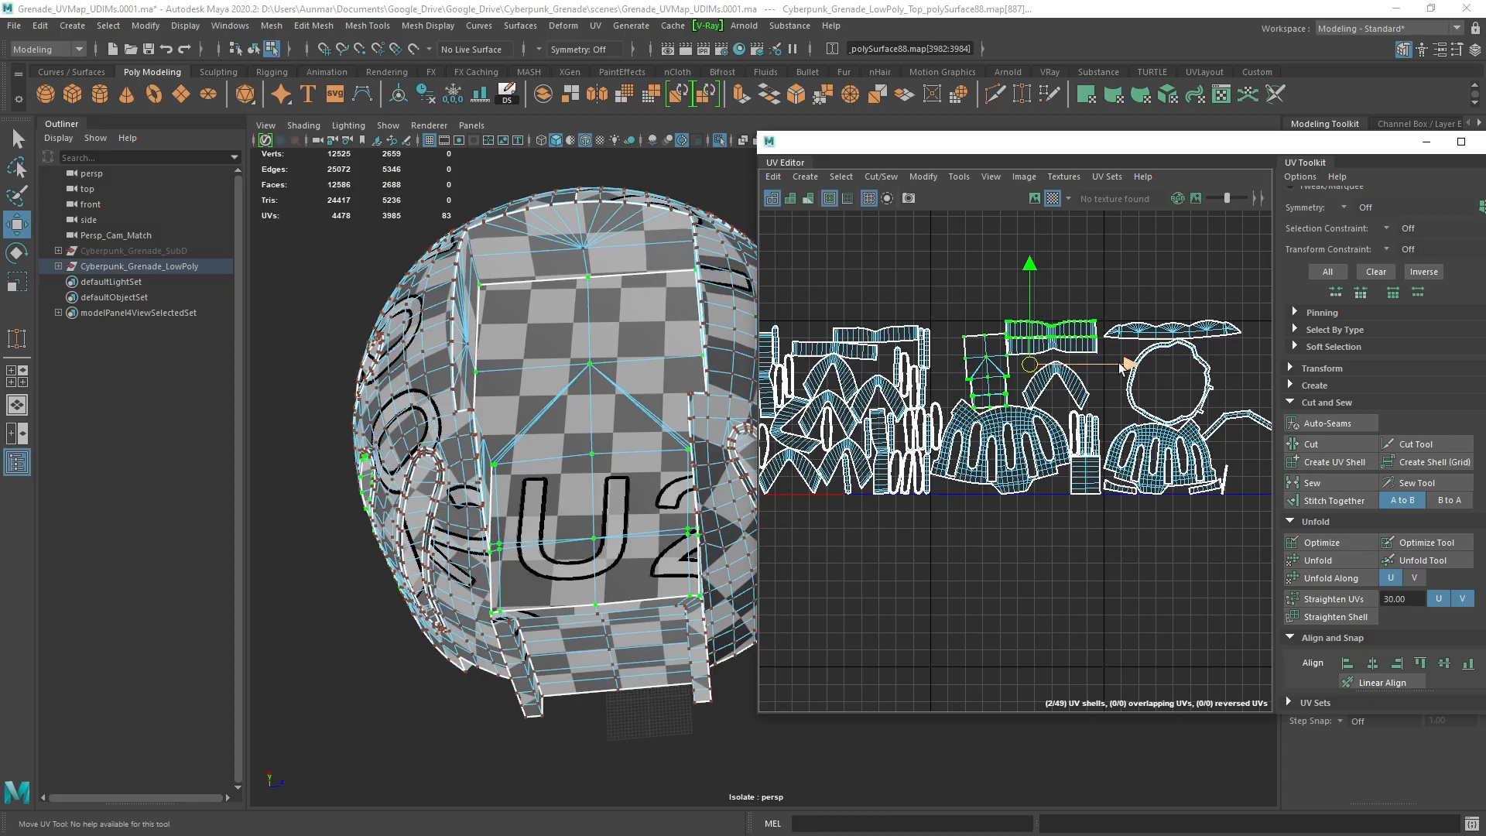
{"action": "left_click", "coordinate": [986, 356]}
{"action": "left_click_drag", "start_coordinate": [986, 358], "coordinate": [1220, 377]}
{"action": "key", "text": "ctrl+z"}
Move the slotted dome shell from the third tile into the second, above the other dome shell
{"action": "middle_click_drag", "start_coordinate": [1180, 426], "coordinate": [1228, 549], "text": "alt"}
{"action": "scroll", "coordinate": [1023, 438], "scroll_direction": "up", "scroll_amount": 3}
{"action": "double_click", "coordinate": [995, 473]}
{"action": "scroll", "coordinate": [1230, 546], "scroll_direction": "down", "scroll_amount": 2}
{"action": "left_click_drag", "start_coordinate": [1223, 552], "coordinate": [1007, 437]}
Move the small gridded rectangular shell from the second tile into the third tile
{"action": "right_click_drag", "start_coordinate": [1037, 427], "coordinate": [1121, 429], "text": "alt"}
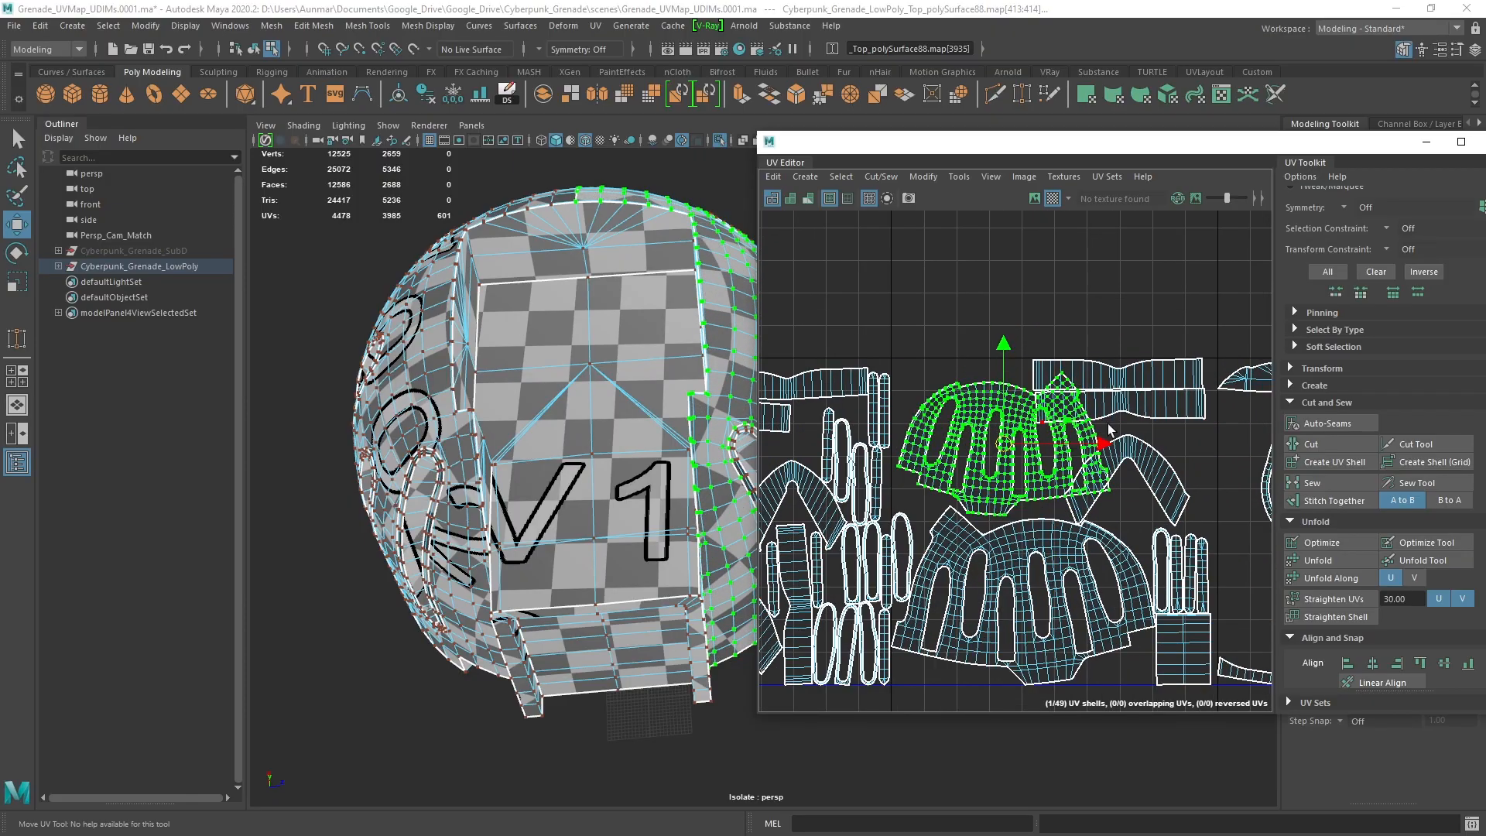
{"action": "middle_click_drag", "start_coordinate": [1121, 428], "coordinate": [936, 391], "text": "alt"}
{"action": "middle_click_drag", "start_coordinate": [990, 486], "coordinate": [1026, 434], "text": "alt"}
{"action": "scroll", "coordinate": [1026, 433], "scroll_direction": "down", "scroll_amount": 1}
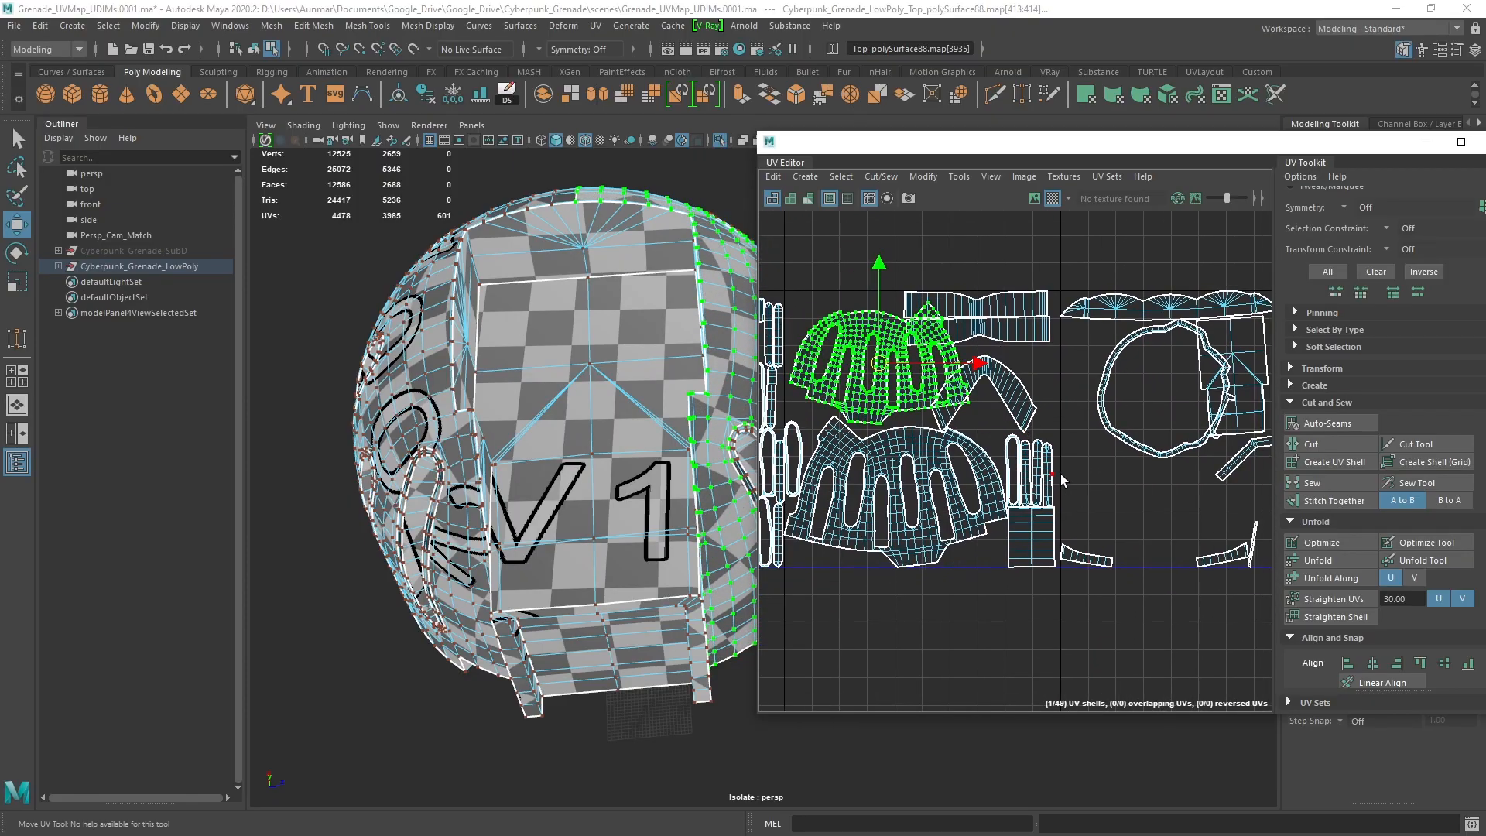
{"action": "double_click", "coordinate": [1026, 539]}
{"action": "left_click_drag", "start_coordinate": [1026, 539], "coordinate": [1159, 512]}
Select the two stacked wide strip shells and move them out of the second tile to just above the first
{"action": "middle_click_drag", "start_coordinate": [1159, 513], "coordinate": [1135, 570], "text": "alt"}
{"action": "double_click", "coordinate": [987, 383]}
{"action": "scroll", "coordinate": [915, 394], "scroll_direction": "down", "scroll_amount": 2}
{"action": "middle_click_drag", "start_coordinate": [915, 393], "coordinate": [1101, 393], "text": "alt"}
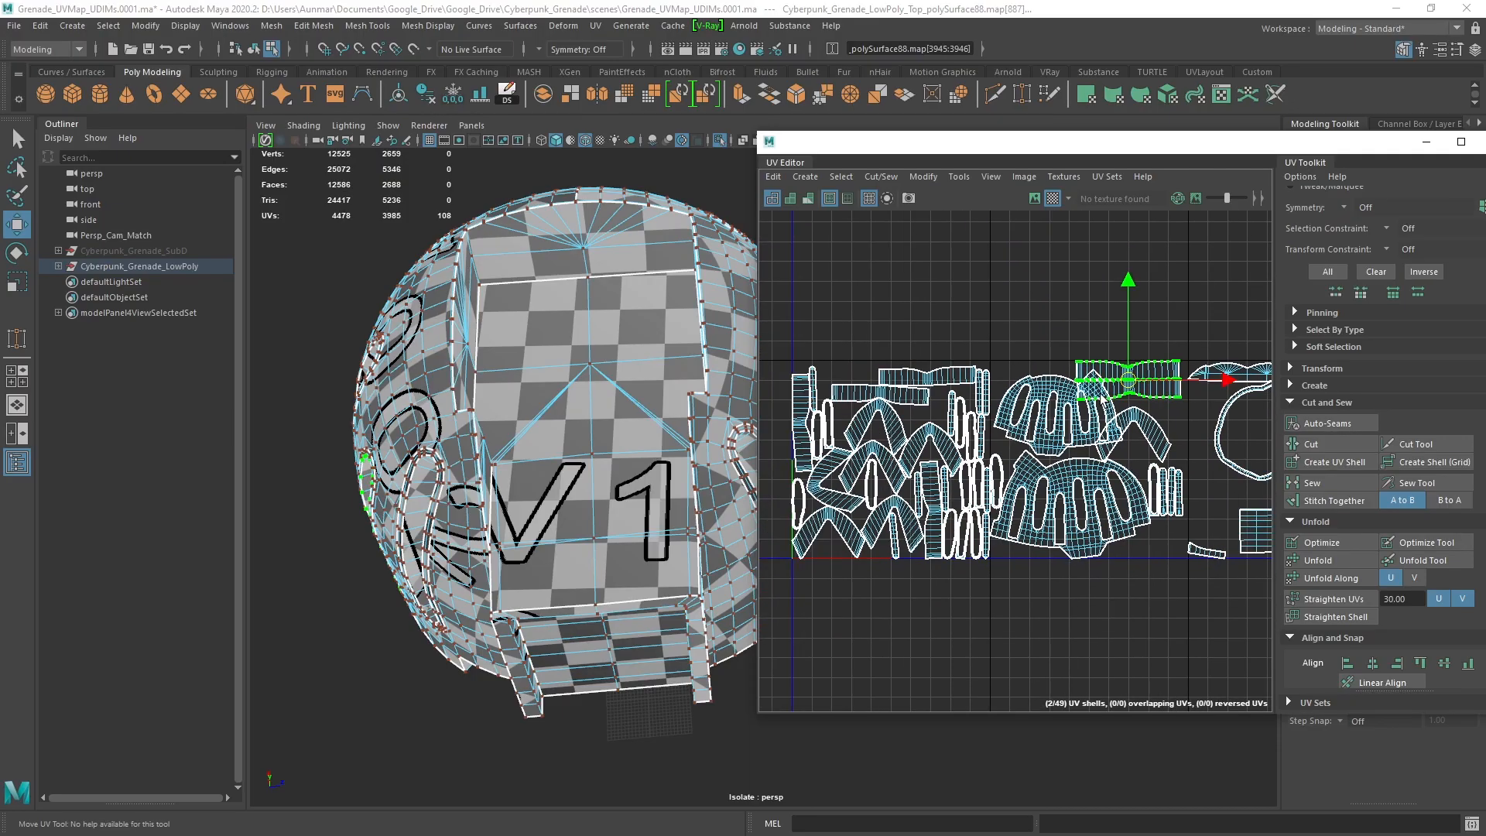
{"action": "left_click_drag", "start_coordinate": [1126, 387], "coordinate": [883, 344]}
Try scaling both slotted dome shells up about 2.47 times, compare their checker density with the top panel, and undo the scaling
{"action": "scroll", "coordinate": [1105, 396], "scroll_direction": "up", "scroll_amount": 2}
{"action": "left_click_drag", "start_coordinate": [636, 393], "coordinate": [777, 392], "text": "alt"}
{"action": "middle_click_drag", "start_coordinate": [1088, 425], "coordinate": [996, 387], "text": "alt"}
{"action": "scroll", "coordinate": [996, 387], "scroll_direction": "down", "scroll_amount": 2}
{"action": "left_click", "coordinate": [984, 387]}
{"action": "key", "text": "r"}
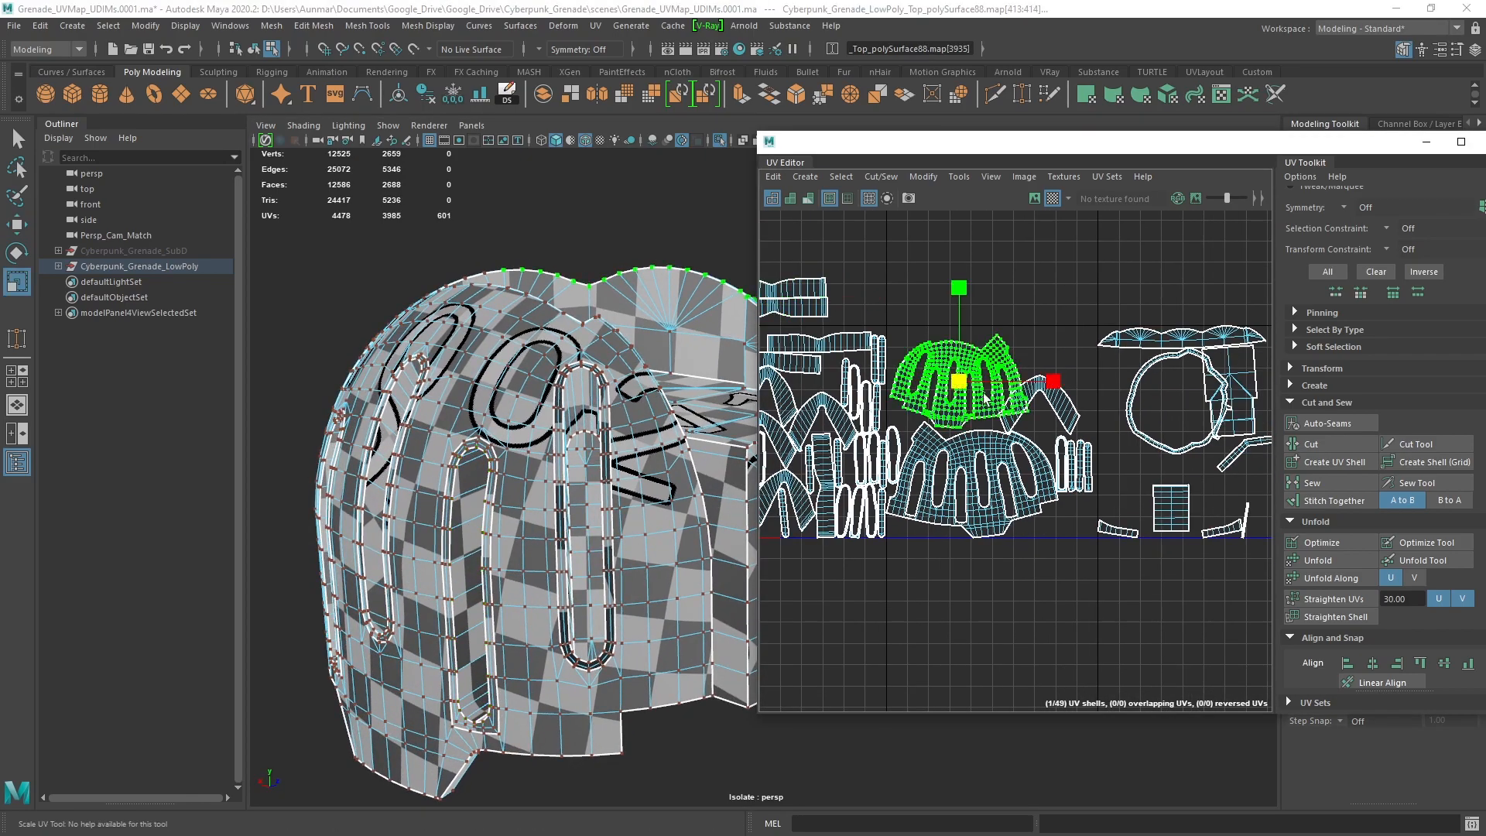
{"action": "left_click", "coordinate": [977, 465], "text": "shift"}
{"action": "left_click_drag", "start_coordinate": [974, 437], "coordinate": [1110, 390]}
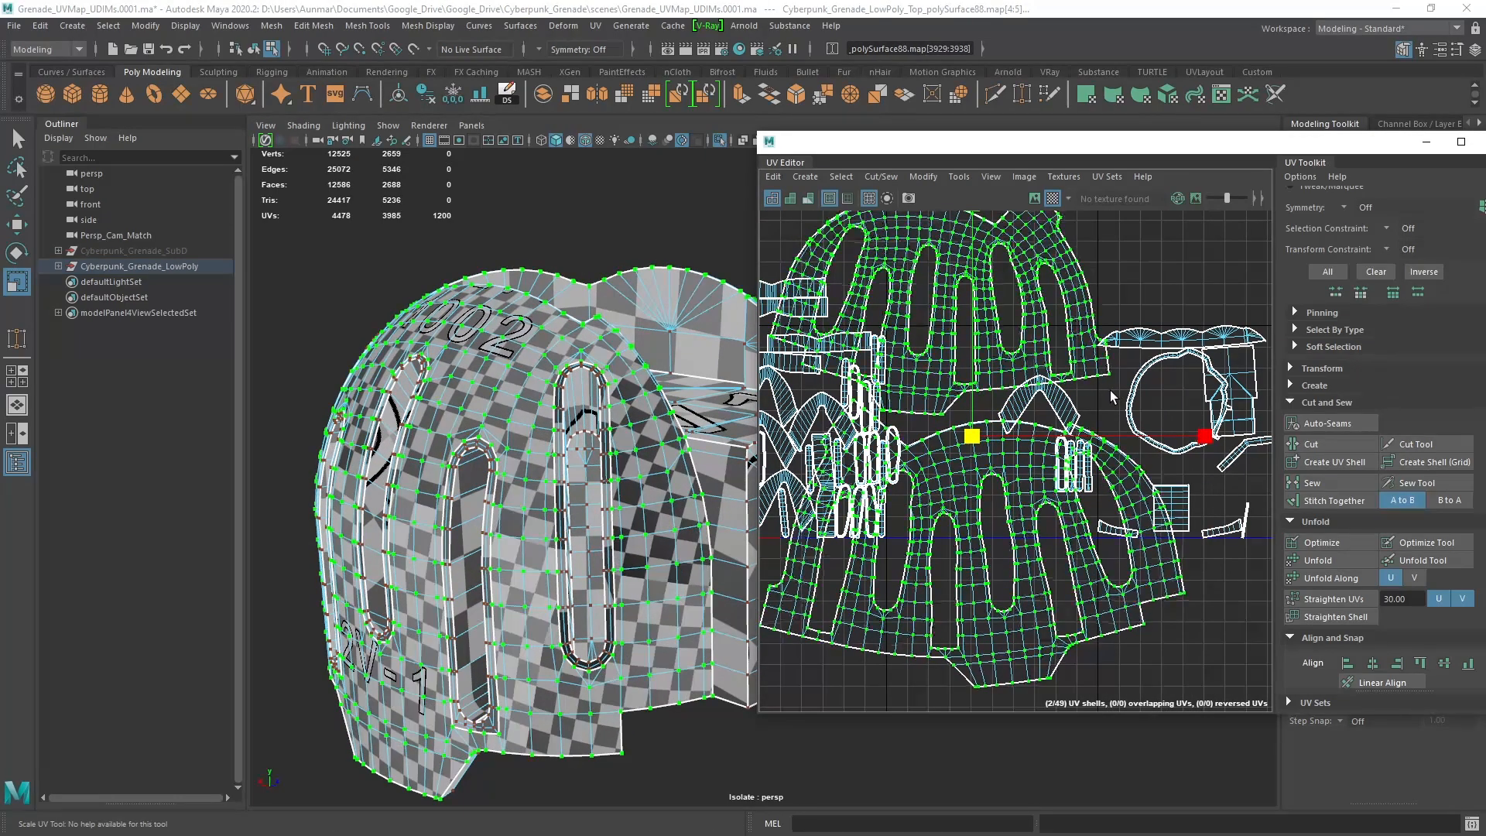
{"action": "left_click_drag", "start_coordinate": [512, 495], "coordinate": [433, 518], "text": "alt"}
{"action": "right_click_drag", "start_coordinate": [457, 503], "coordinate": [699, 451], "text": "alt"}
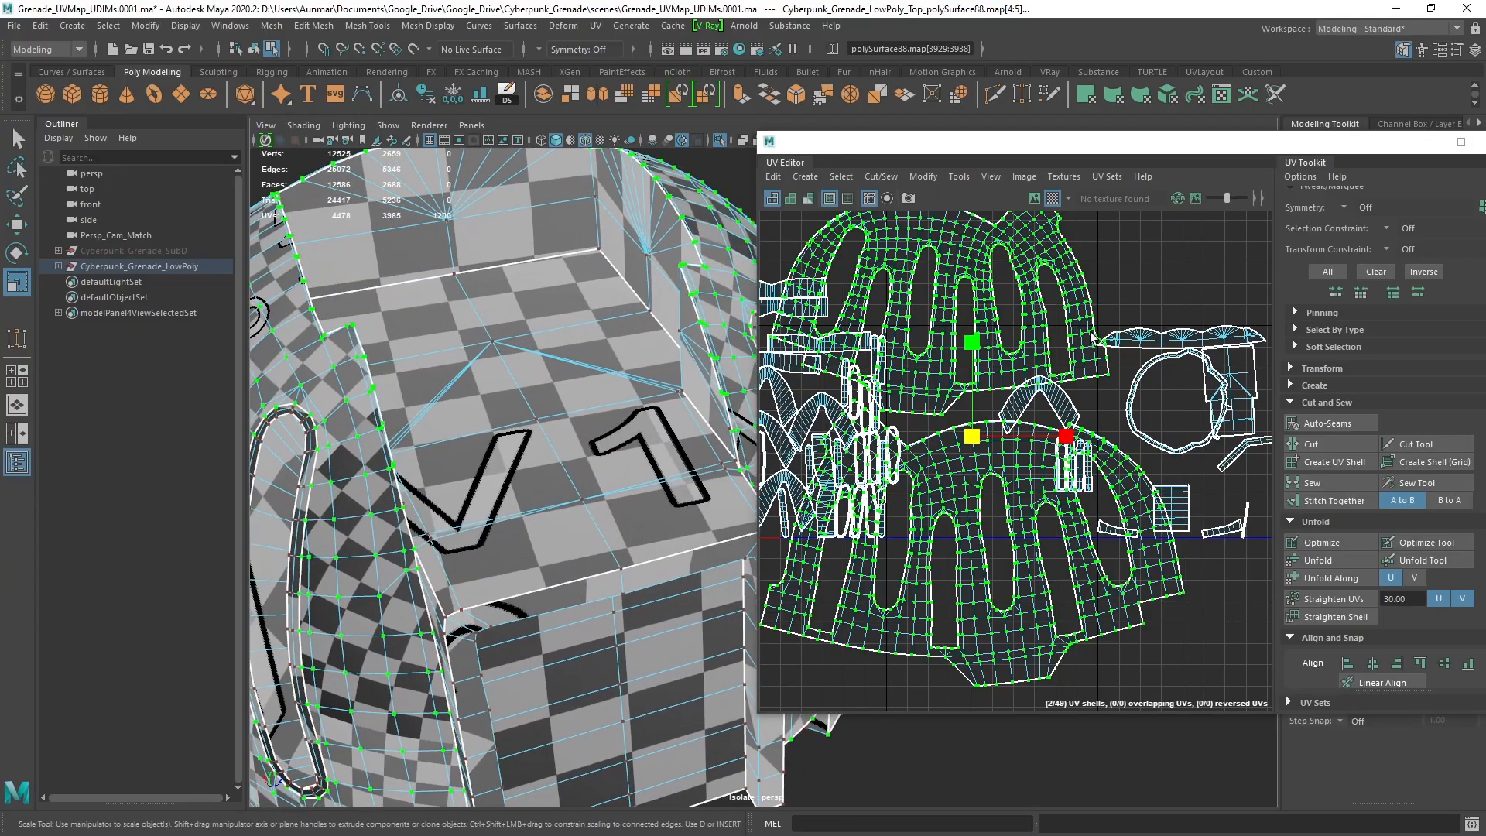
{"action": "left_click_drag", "start_coordinate": [732, 325], "coordinate": [700, 340], "text": "alt"}
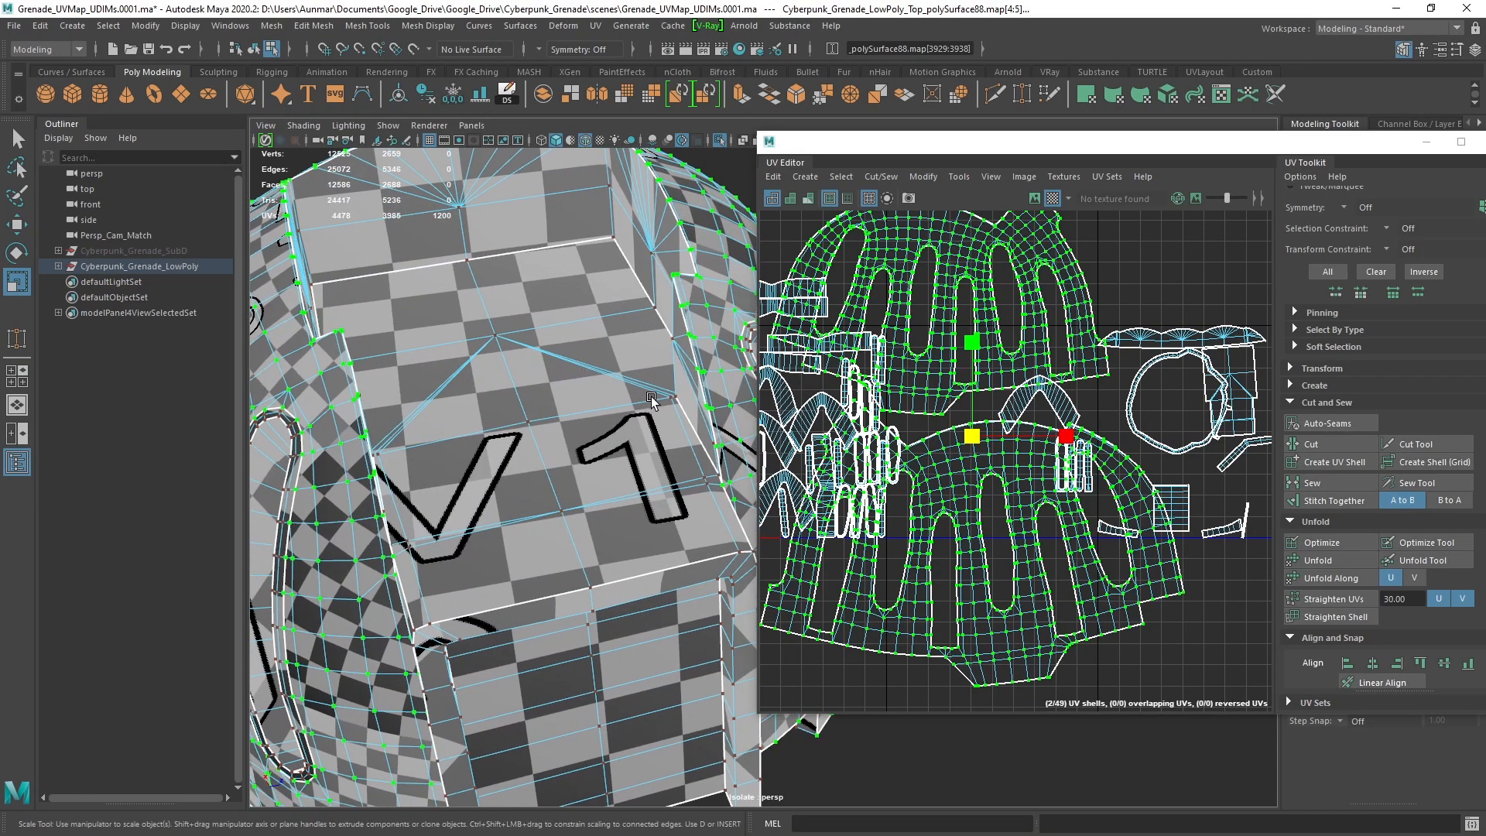
{"action": "key", "text": "ctrl+z"}
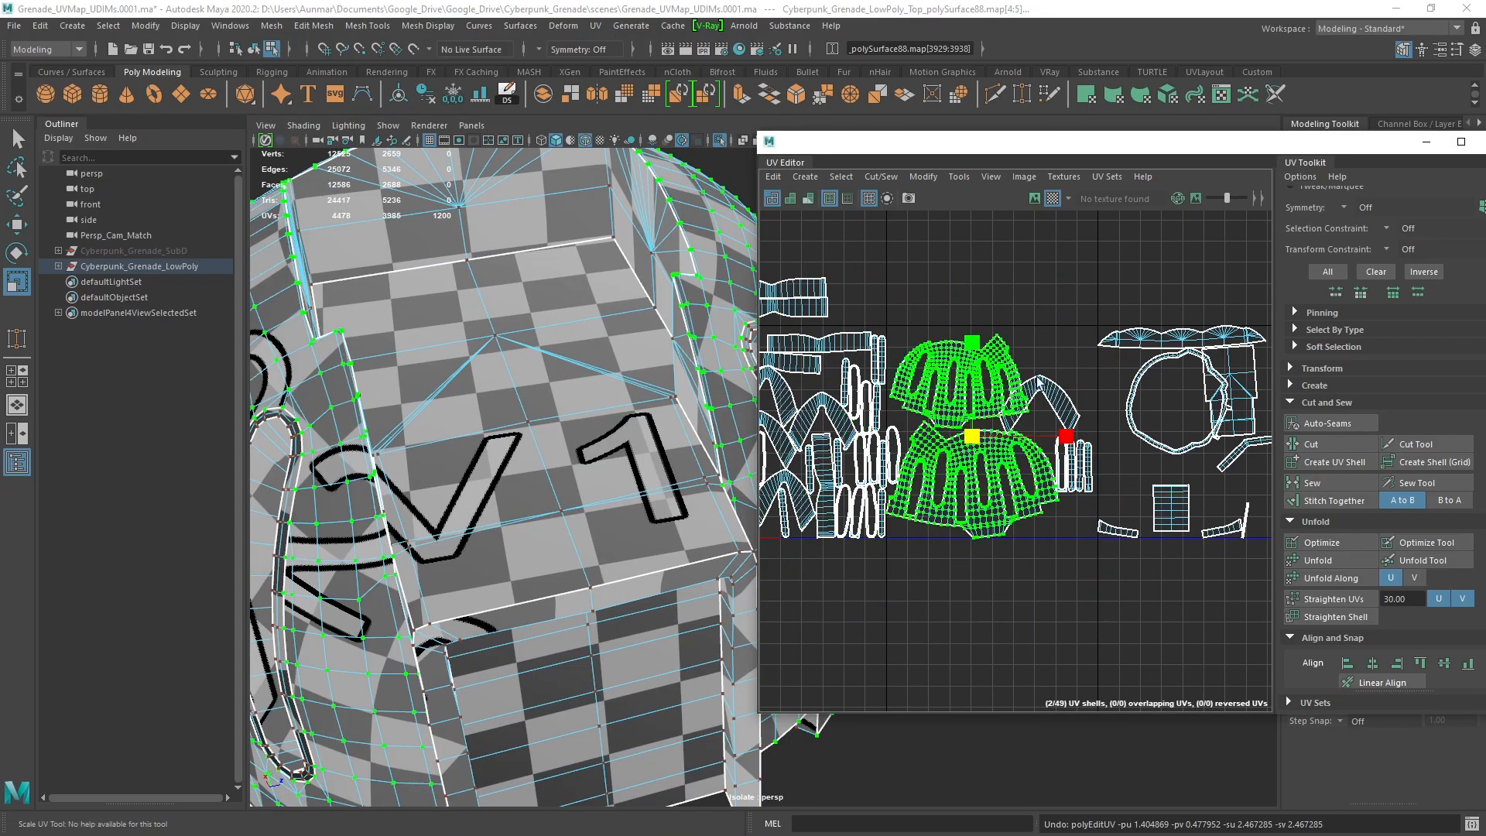
Scale both slotted dome shells up slightly together in the second tile
{"action": "middle_click_drag", "start_coordinate": [1026, 380], "coordinate": [1004, 392], "text": "alt"}
{"action": "left_click_drag", "start_coordinate": [954, 464], "coordinate": [1006, 455]}
{"action": "key", "text": "q"}
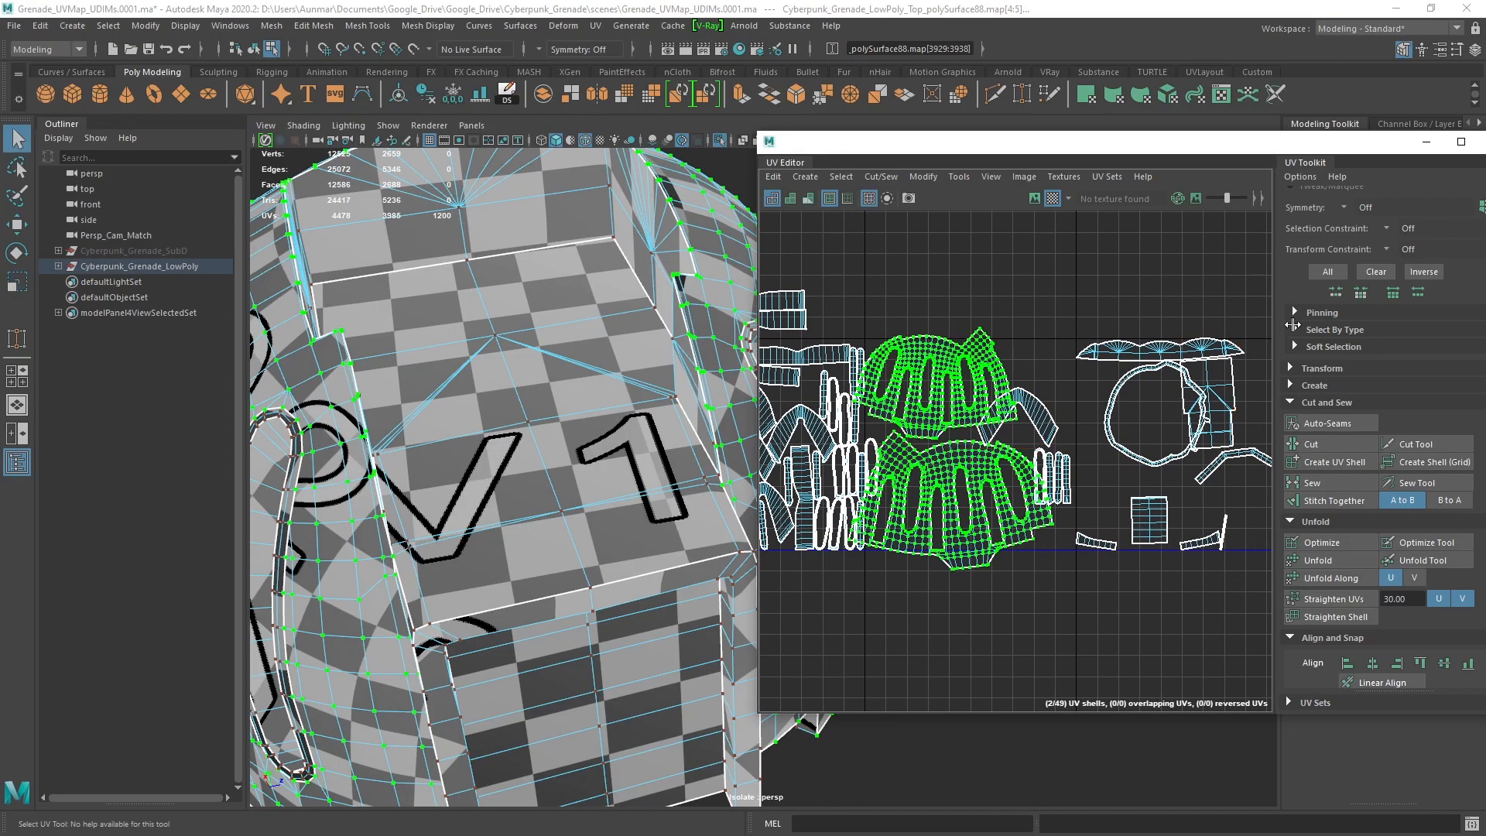
Get the texel density of the upper slotted dome shell in the second tile, with map size 2048
{"action": "left_click_drag", "start_coordinate": [1330, 142], "coordinate": [1203, 128]}
{"action": "left_click", "coordinate": [1166, 354]}
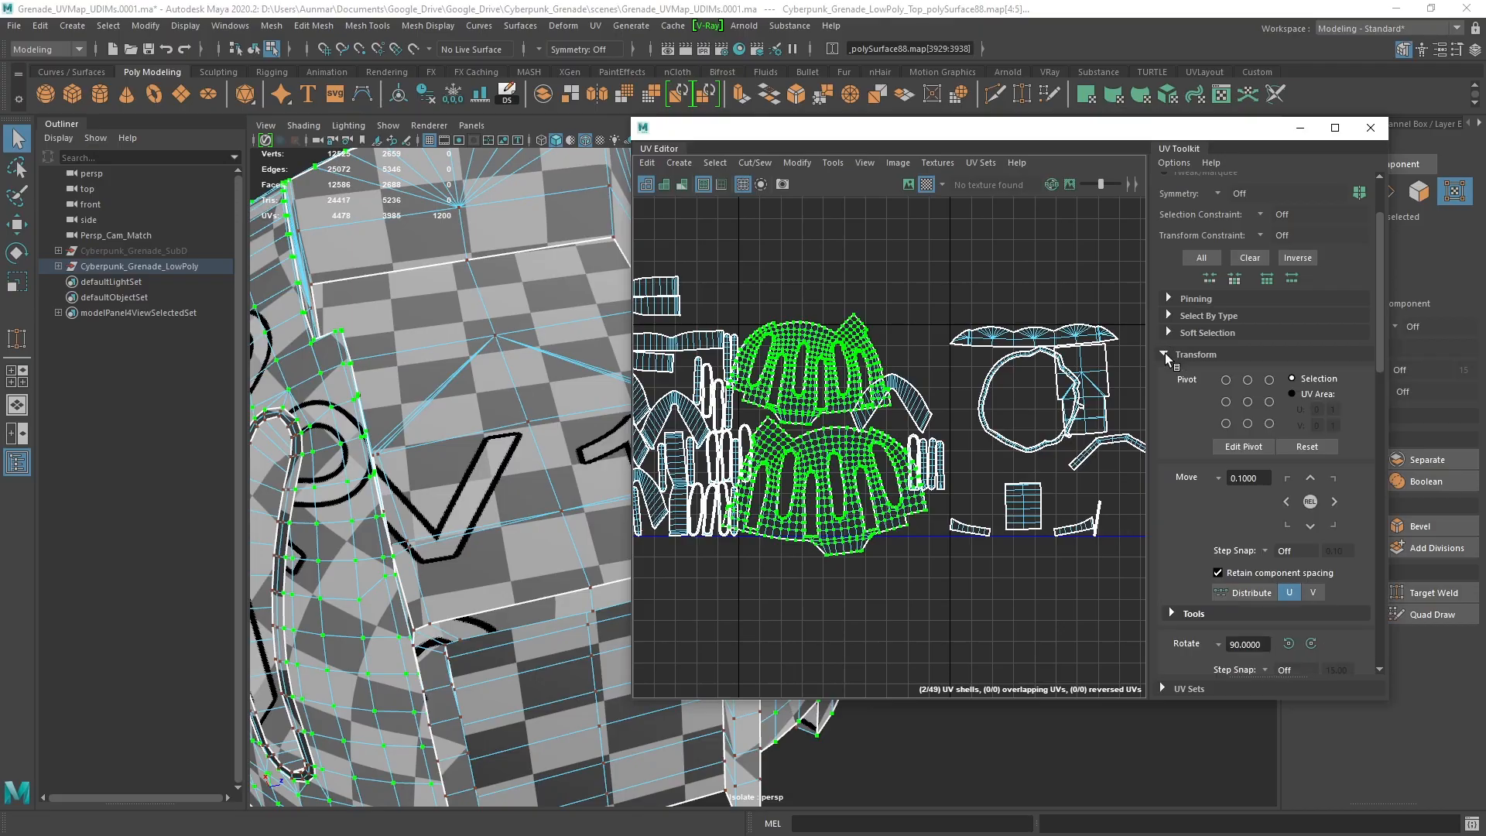
{"action": "scroll", "coordinate": [1159, 435], "scroll_direction": "down", "scroll_amount": 5}
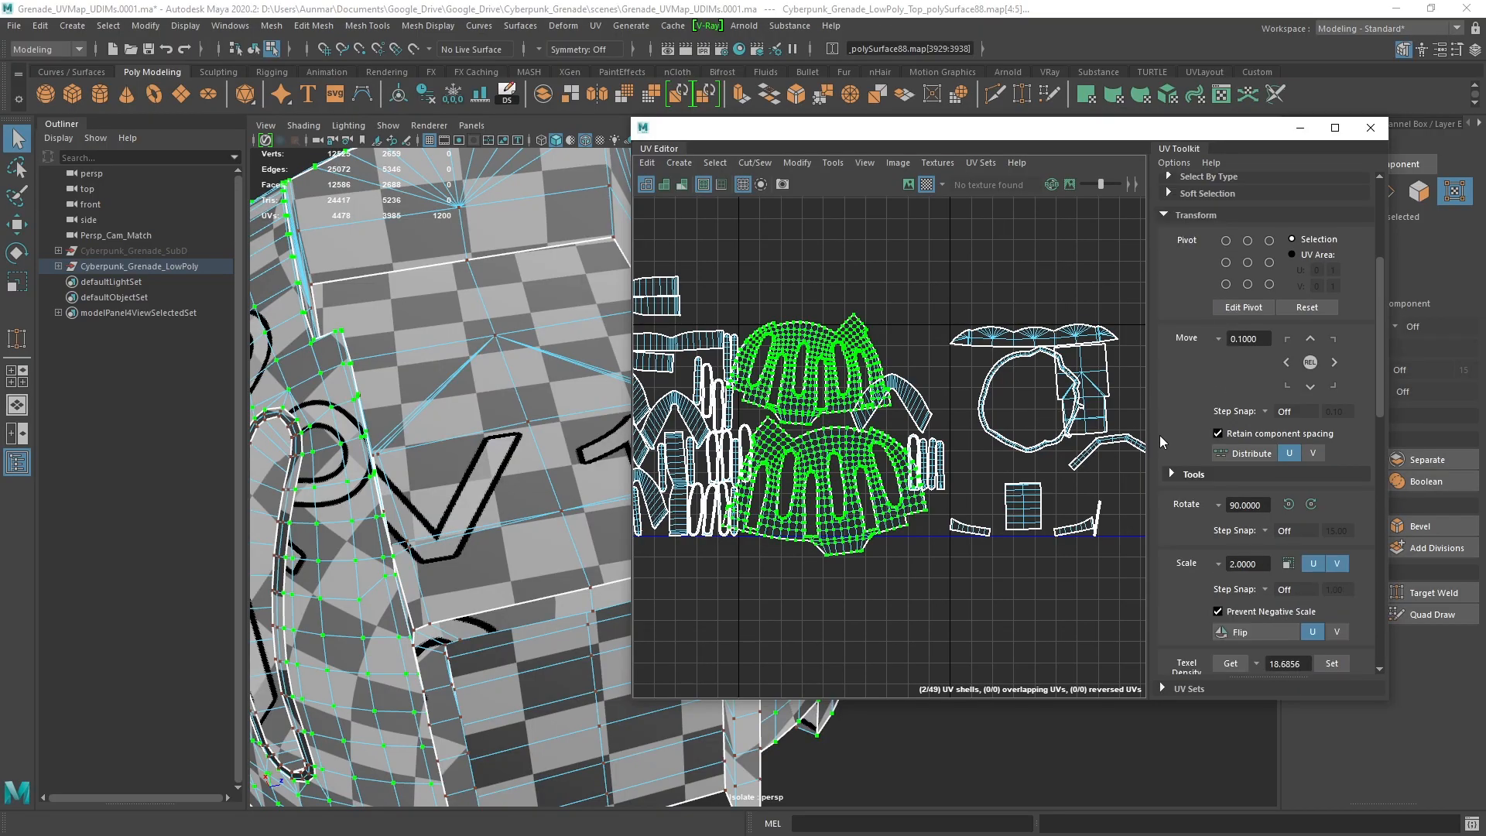
{"action": "left_click", "coordinate": [819, 271]}
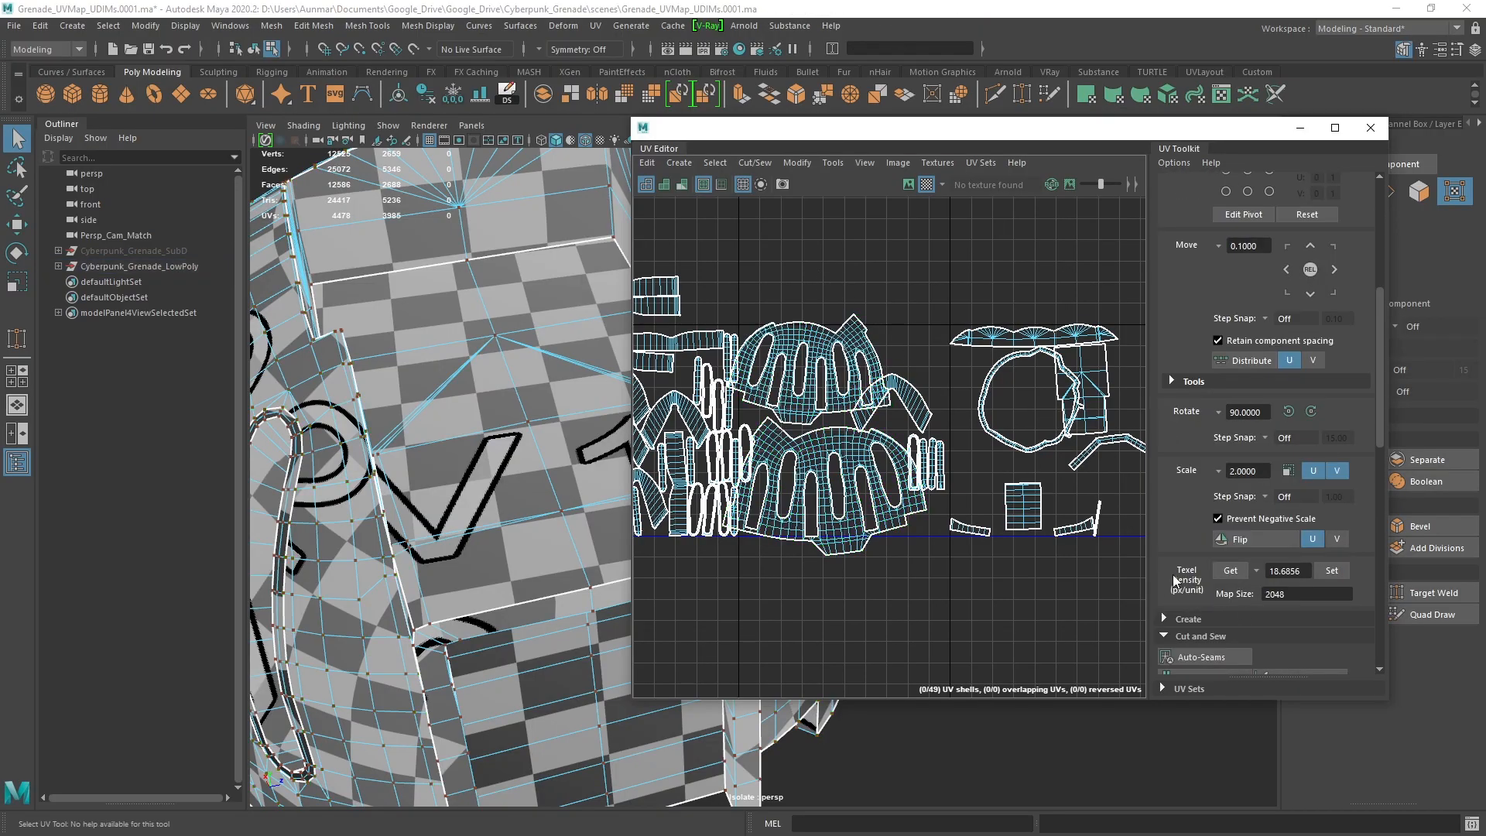
{"action": "left_click", "coordinate": [817, 351]}
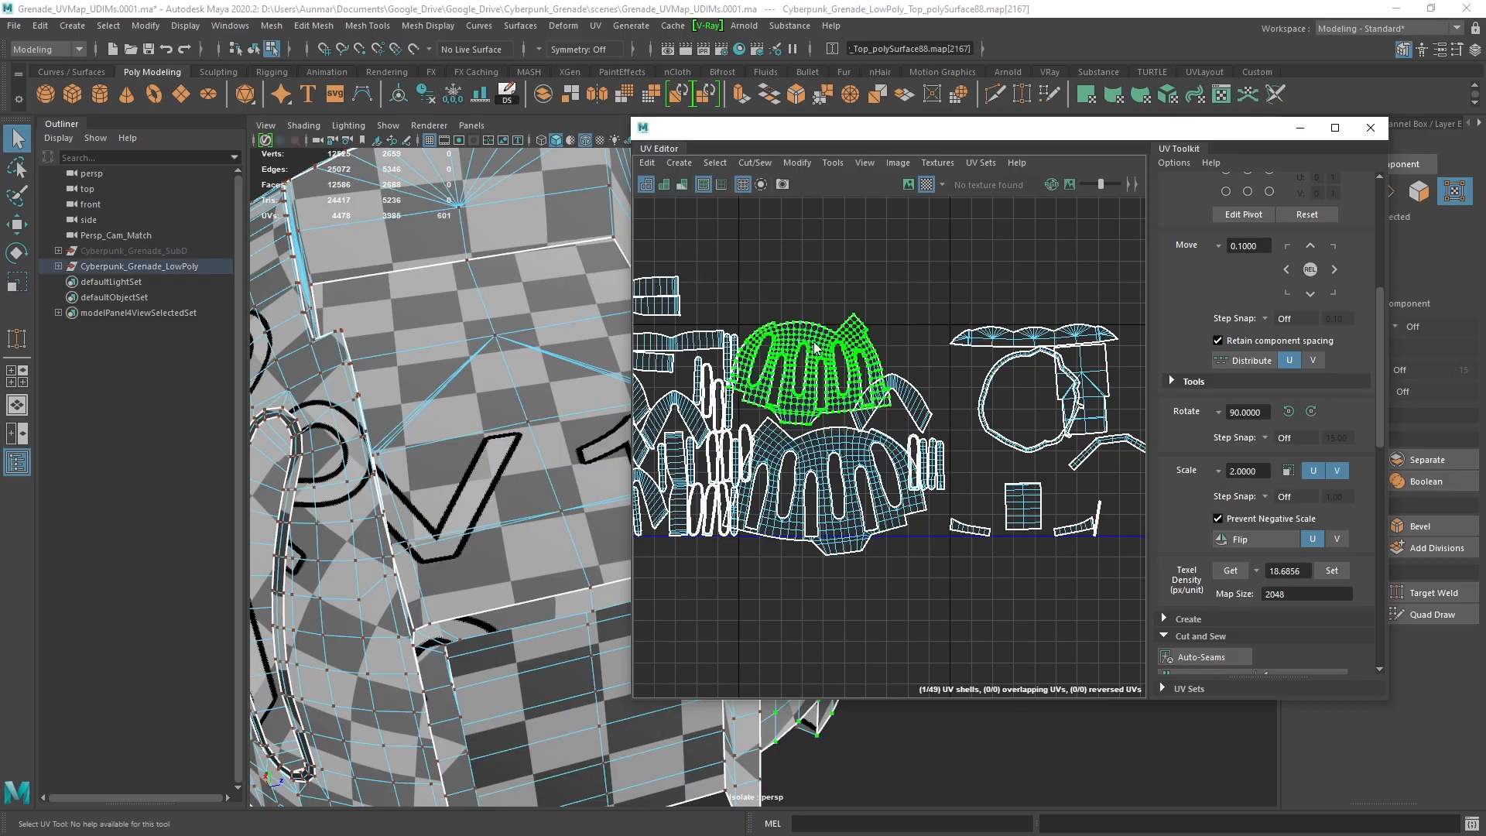
{"action": "left_click", "coordinate": [1230, 571]}
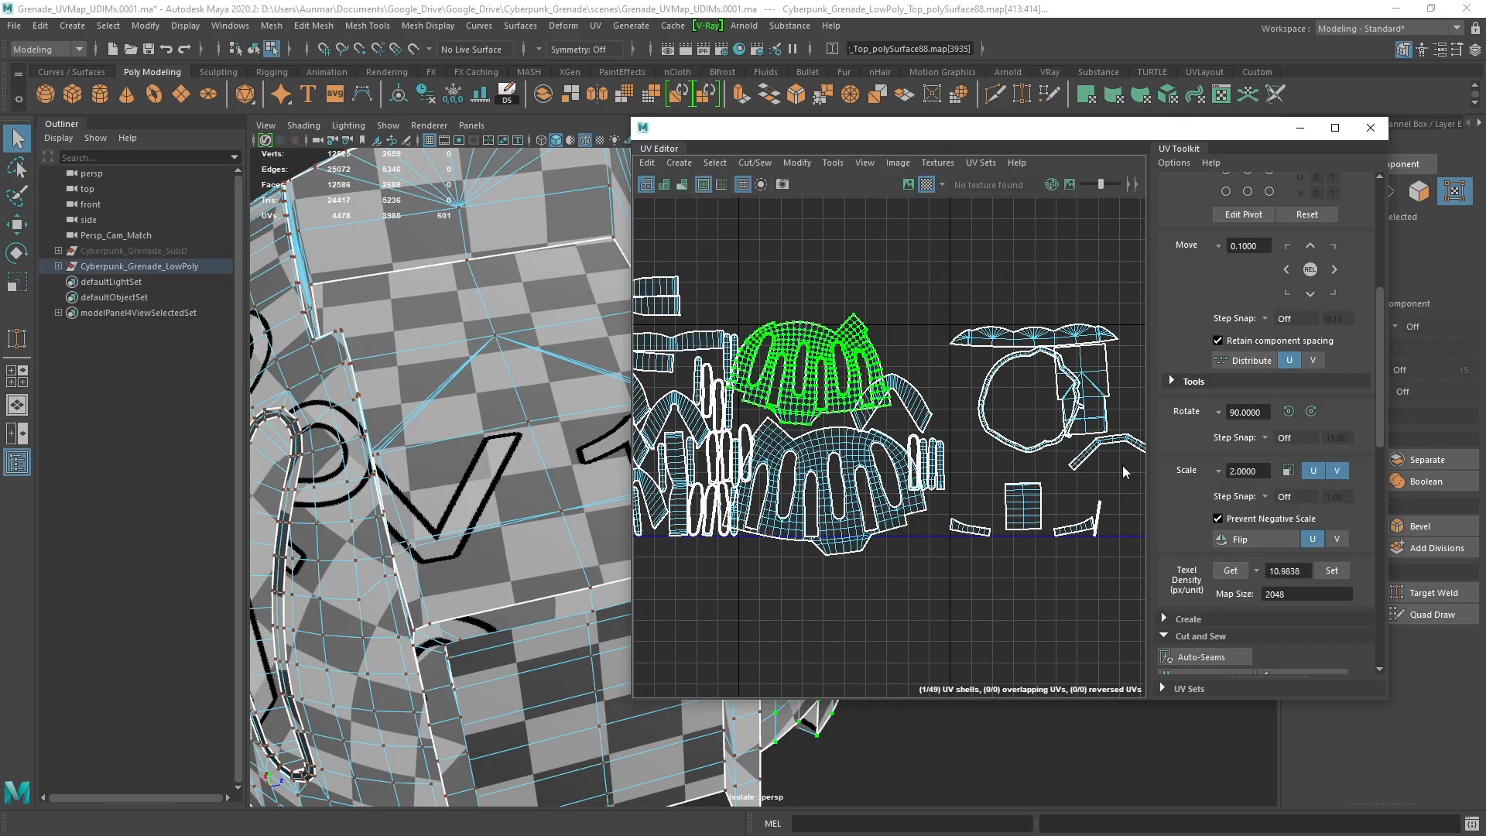
Select all the UV shells and set their texel density to 10.9838
{"action": "scroll", "coordinate": [870, 436], "scroll_direction": "down", "scroll_amount": 2}
{"action": "left_click_drag", "start_coordinate": [1037, 528], "coordinate": [650, 298]}
{"action": "left_click", "coordinate": [1329, 572]}
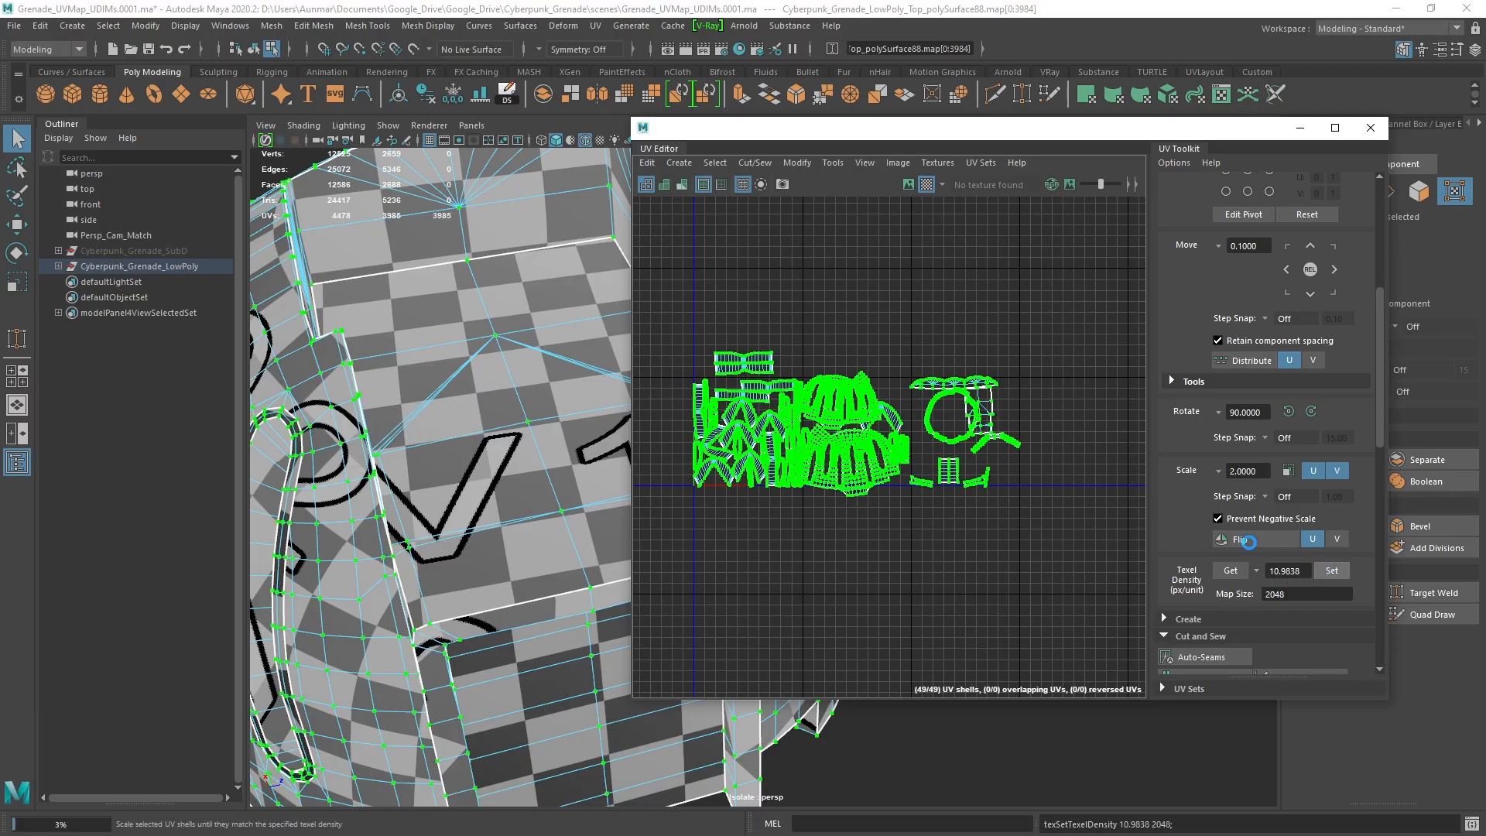
{"action": "scroll", "coordinate": [883, 410], "scroll_direction": "up", "scroll_amount": 4}
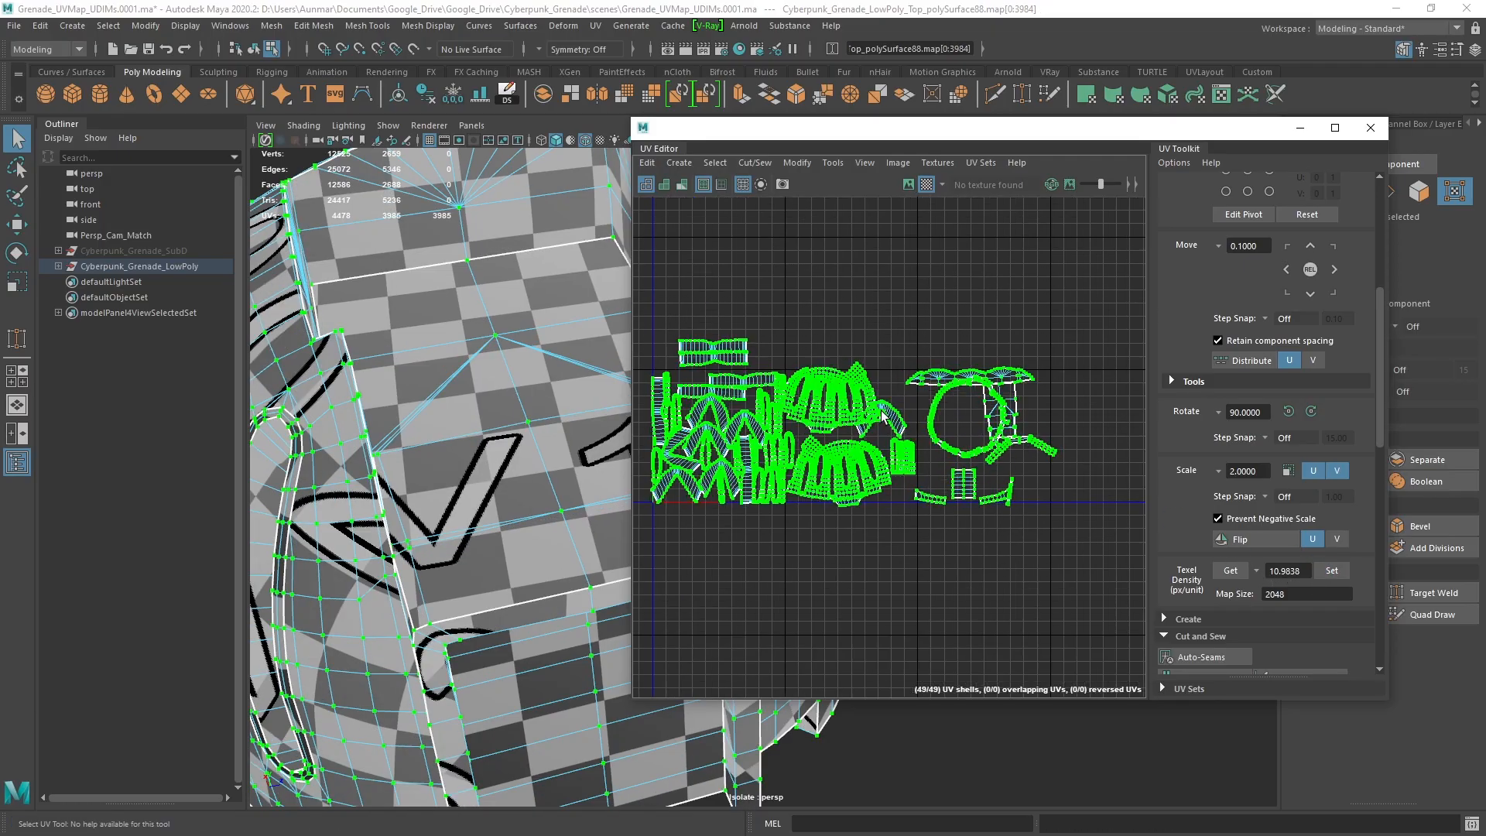
{"action": "scroll", "coordinate": [852, 489], "scroll_direction": "down", "scroll_amount": 3}
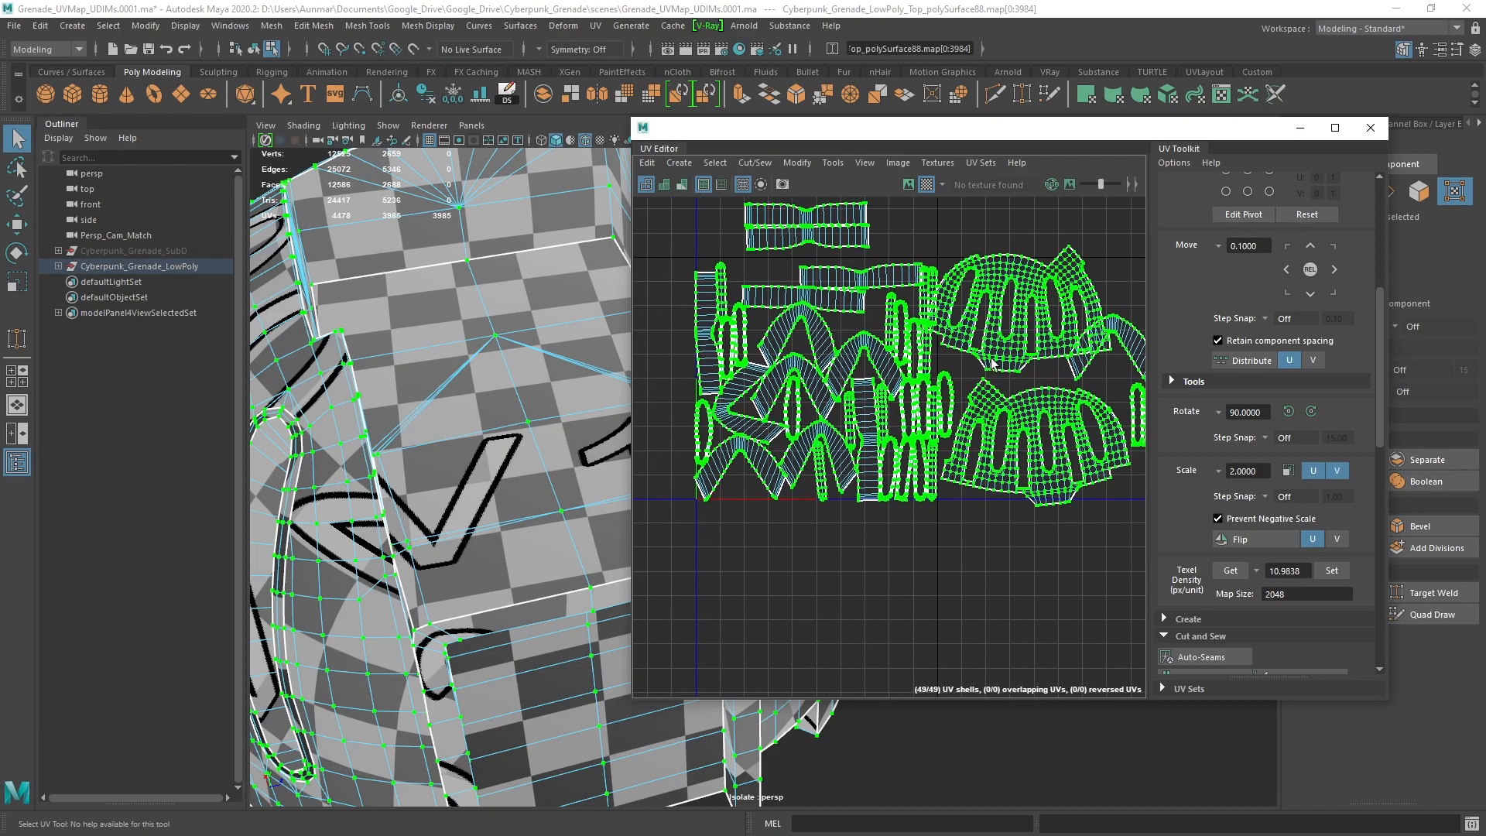
{"action": "scroll", "coordinate": [819, 368], "scroll_direction": "up", "scroll_amount": 1}
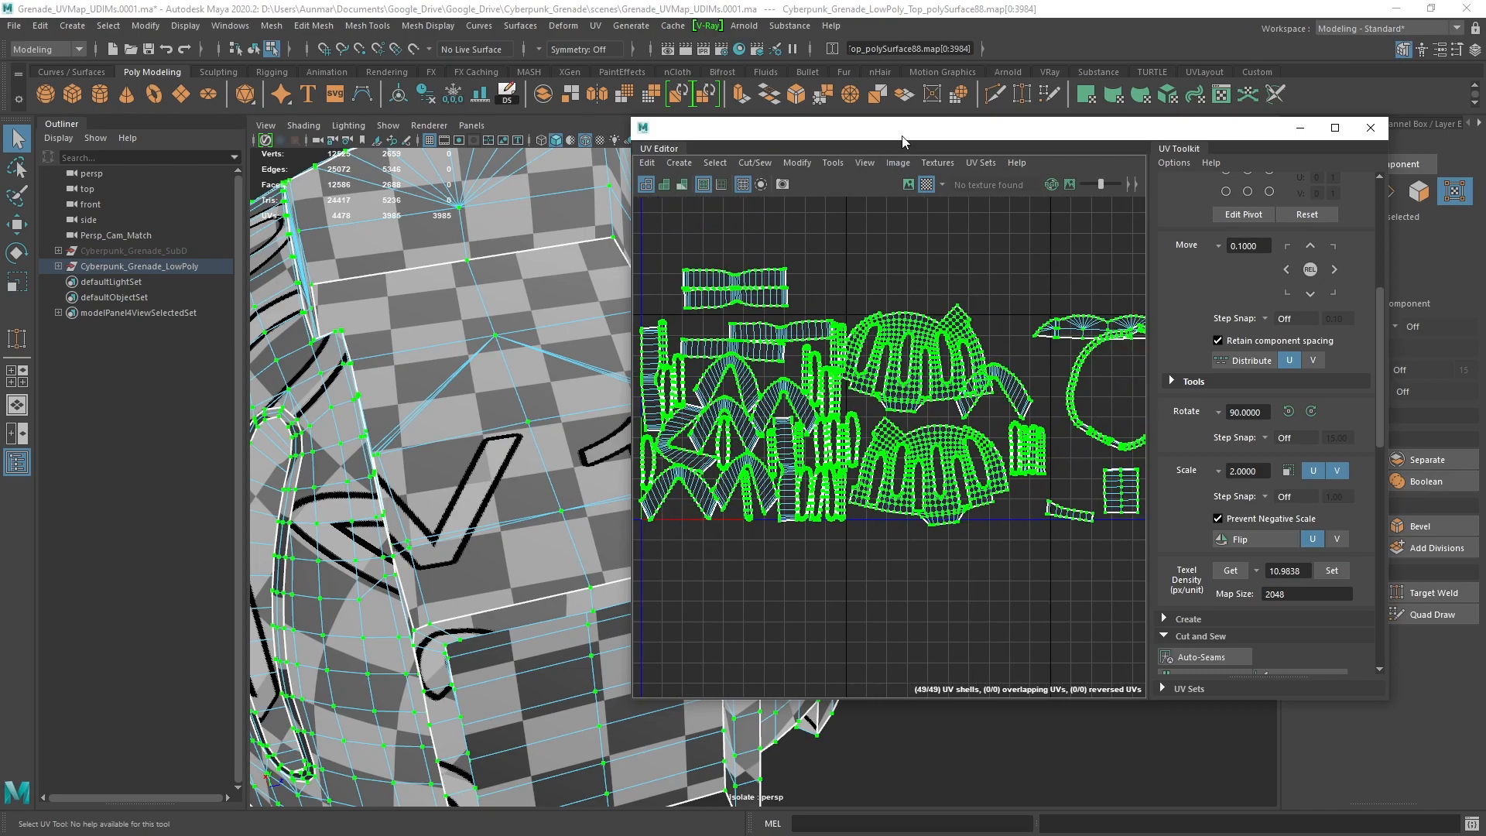
Compare the dome's checker pattern before and after the texel density change by undoing and redoing it
{"action": "left_click_drag", "start_coordinate": [902, 135], "coordinate": [1107, 120]}
{"action": "scroll", "coordinate": [619, 417], "scroll_direction": "down", "scroll_amount": 5}
{"action": "left_click_drag", "start_coordinate": [642, 433], "coordinate": [583, 396], "text": "alt"}
{"action": "key", "text": "ctrl+z"}
{"action": "key", "text": "ctrl+z"}
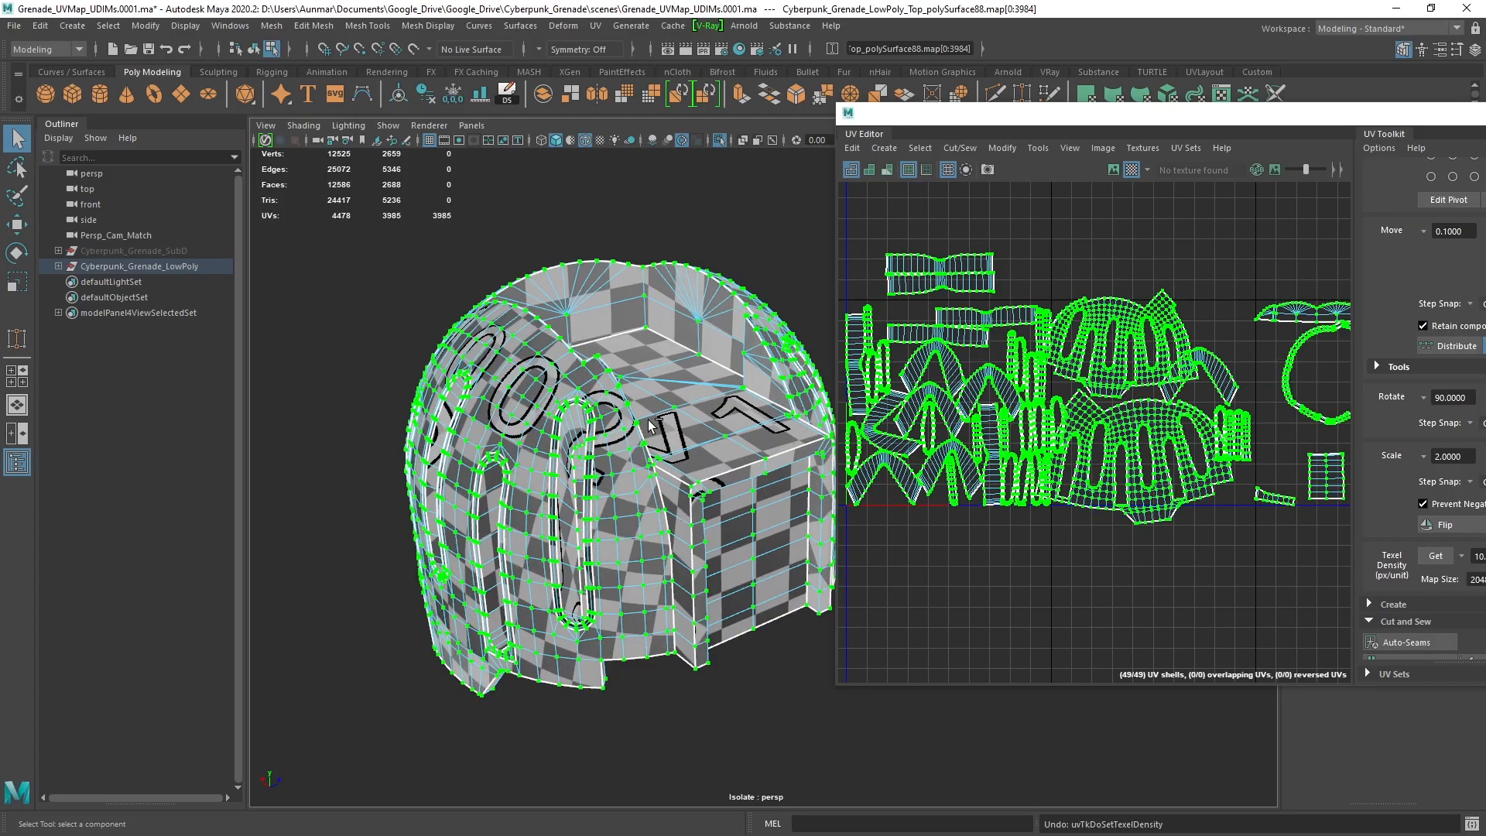
{"action": "left_click_drag", "start_coordinate": [684, 410], "coordinate": [695, 370], "text": "alt"}
{"action": "right_click_drag", "start_coordinate": [695, 370], "coordinate": [673, 464], "text": "alt"}
{"action": "key", "text": "ctrl+y"}
{"action": "key", "text": "ctrl+y"}
{"action": "key", "text": "ctrl+y"}
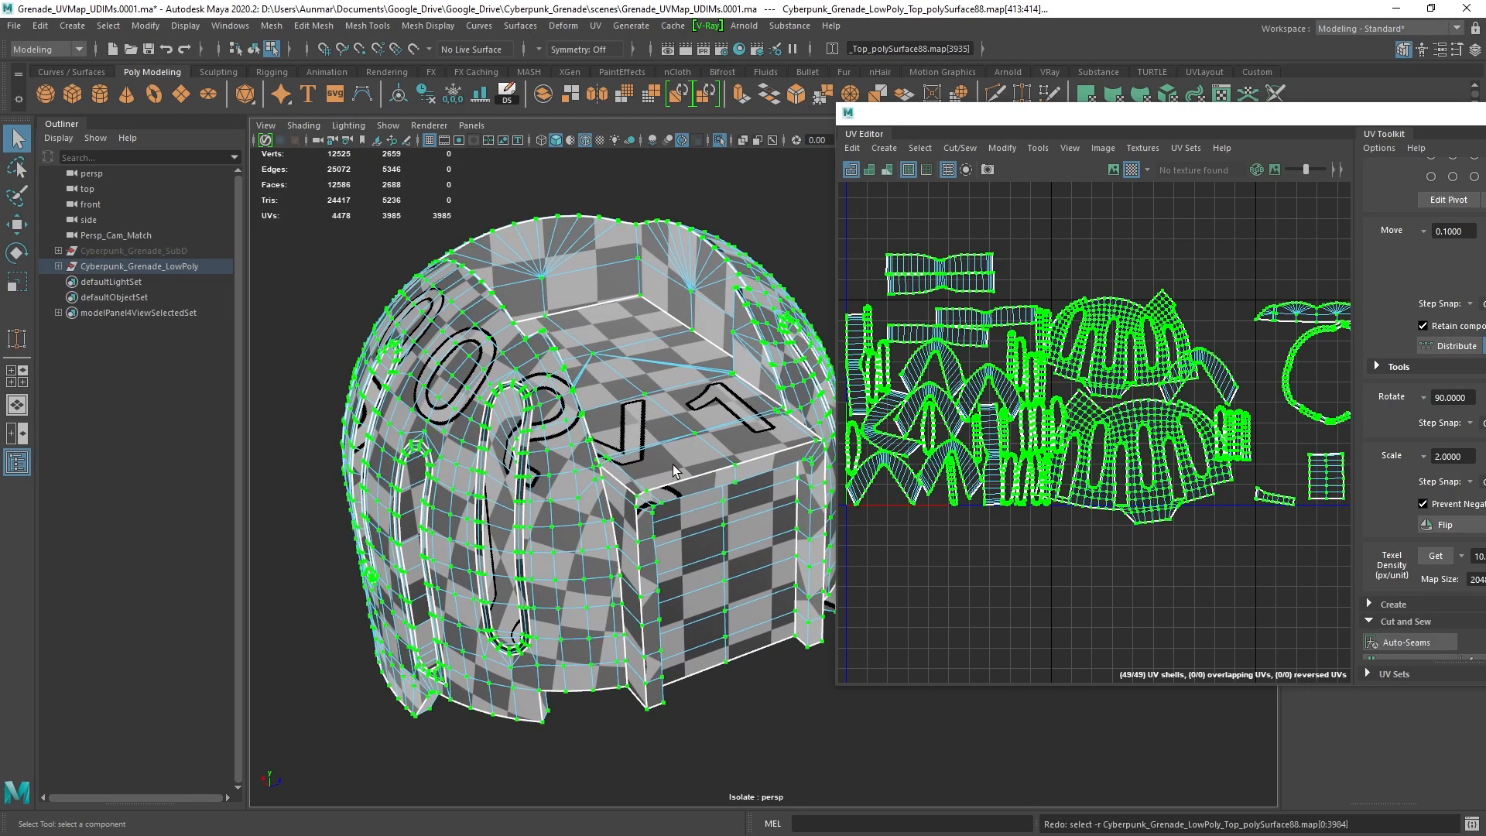
{"action": "key", "text": "ctrl+z"}
{"action": "key", "text": "shift+z"}
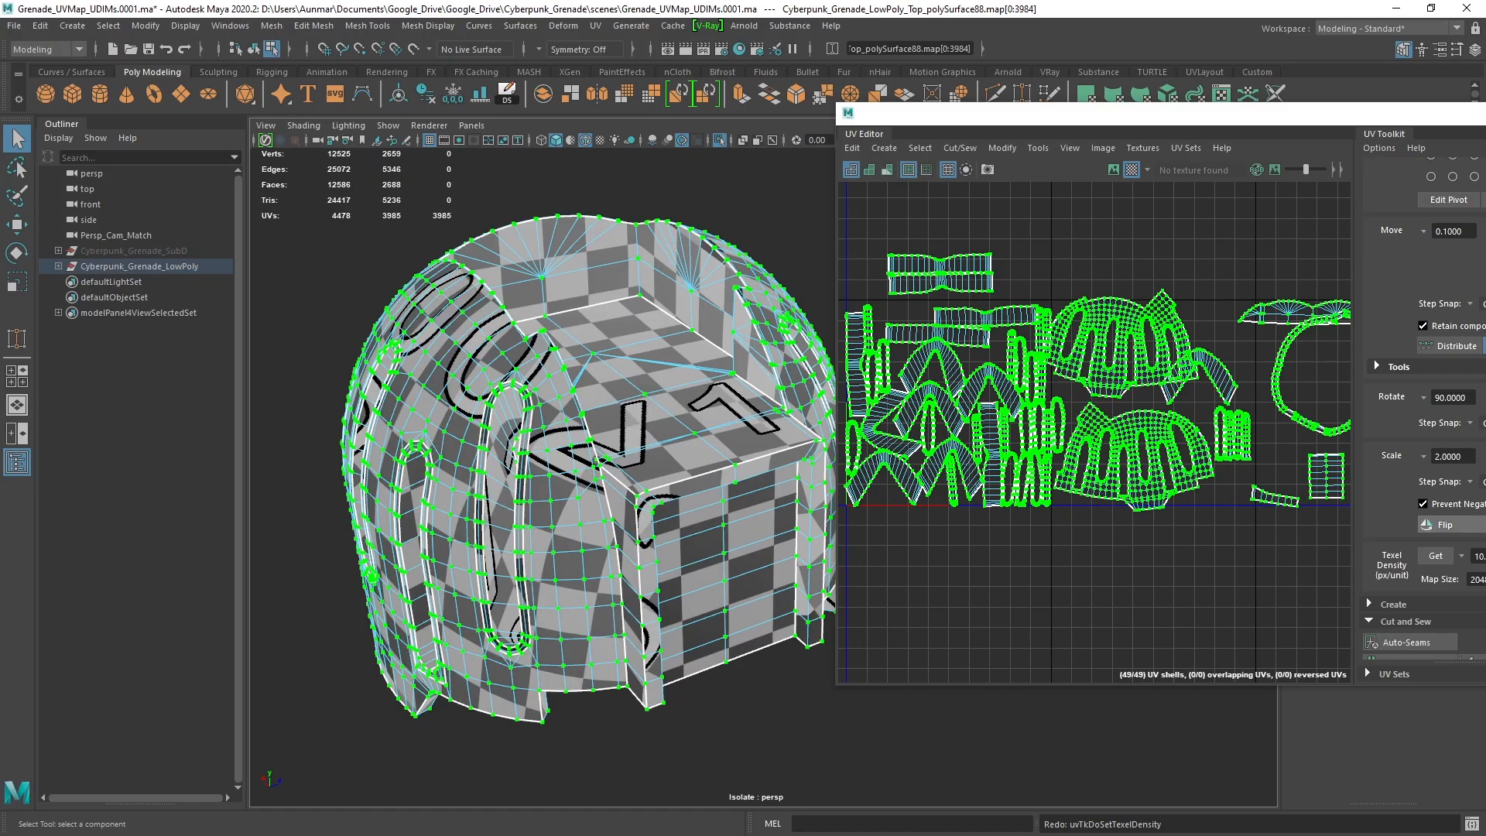
Lay out all shells with Unfold3D, preserving 3D ratios and distributing them over 3 tiles in U and 1 in V
{"action": "middle_click_drag", "start_coordinate": [1164, 327], "coordinate": [1116, 352], "text": "alt"}
{"action": "right_click_drag", "start_coordinate": [1080, 406], "coordinate": [1080, 425], "text": "alt"}
{"action": "right_click_drag", "start_coordinate": [1068, 352], "coordinate": [1262, 304]}
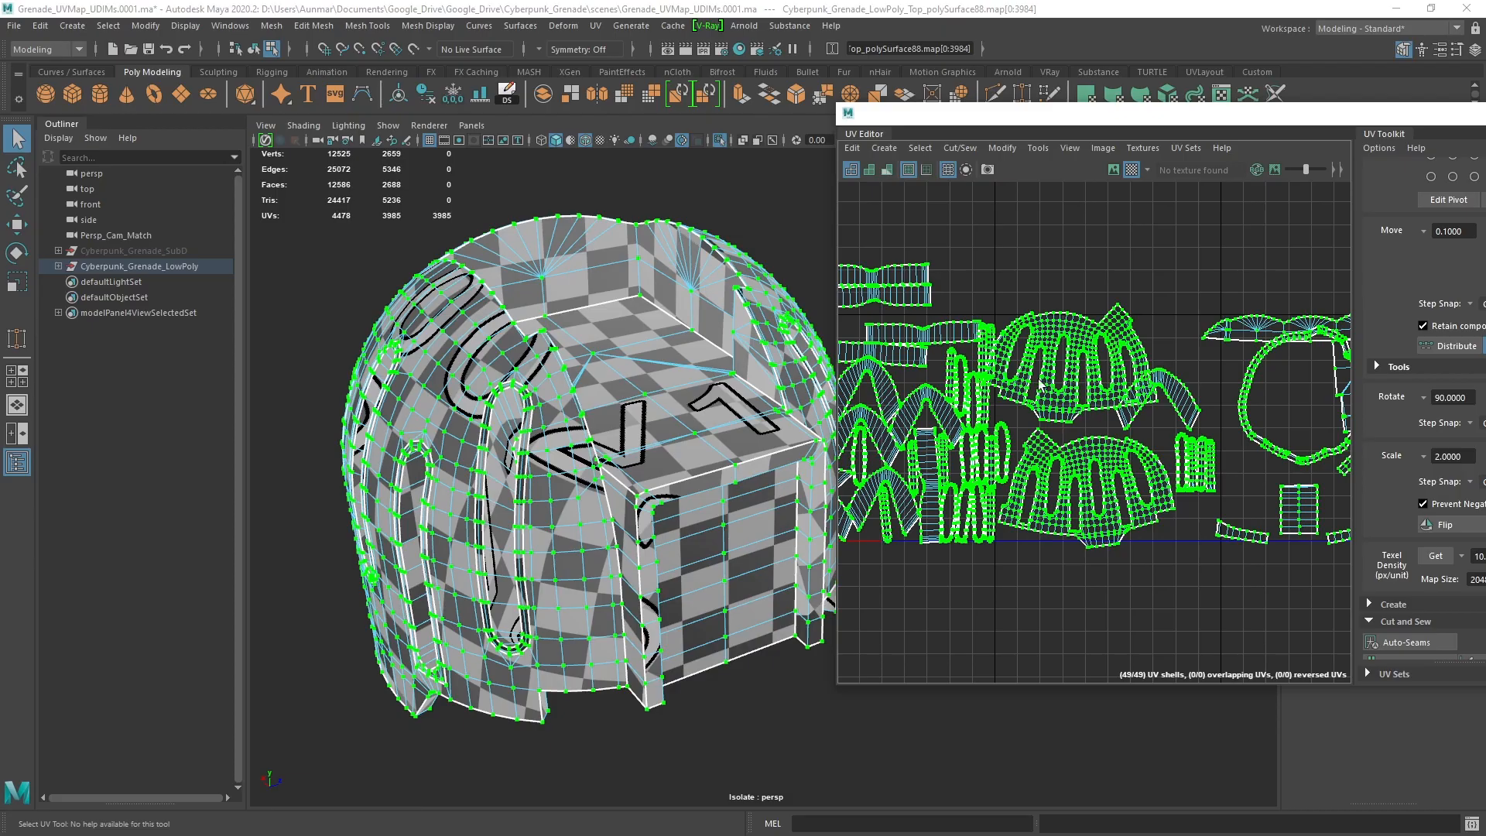
{"action": "left_click_drag", "start_coordinate": [667, 392], "coordinate": [642, 388], "text": "alt"}
{"action": "middle_click_drag", "start_coordinate": [1126, 407], "coordinate": [1037, 408], "text": "alt"}
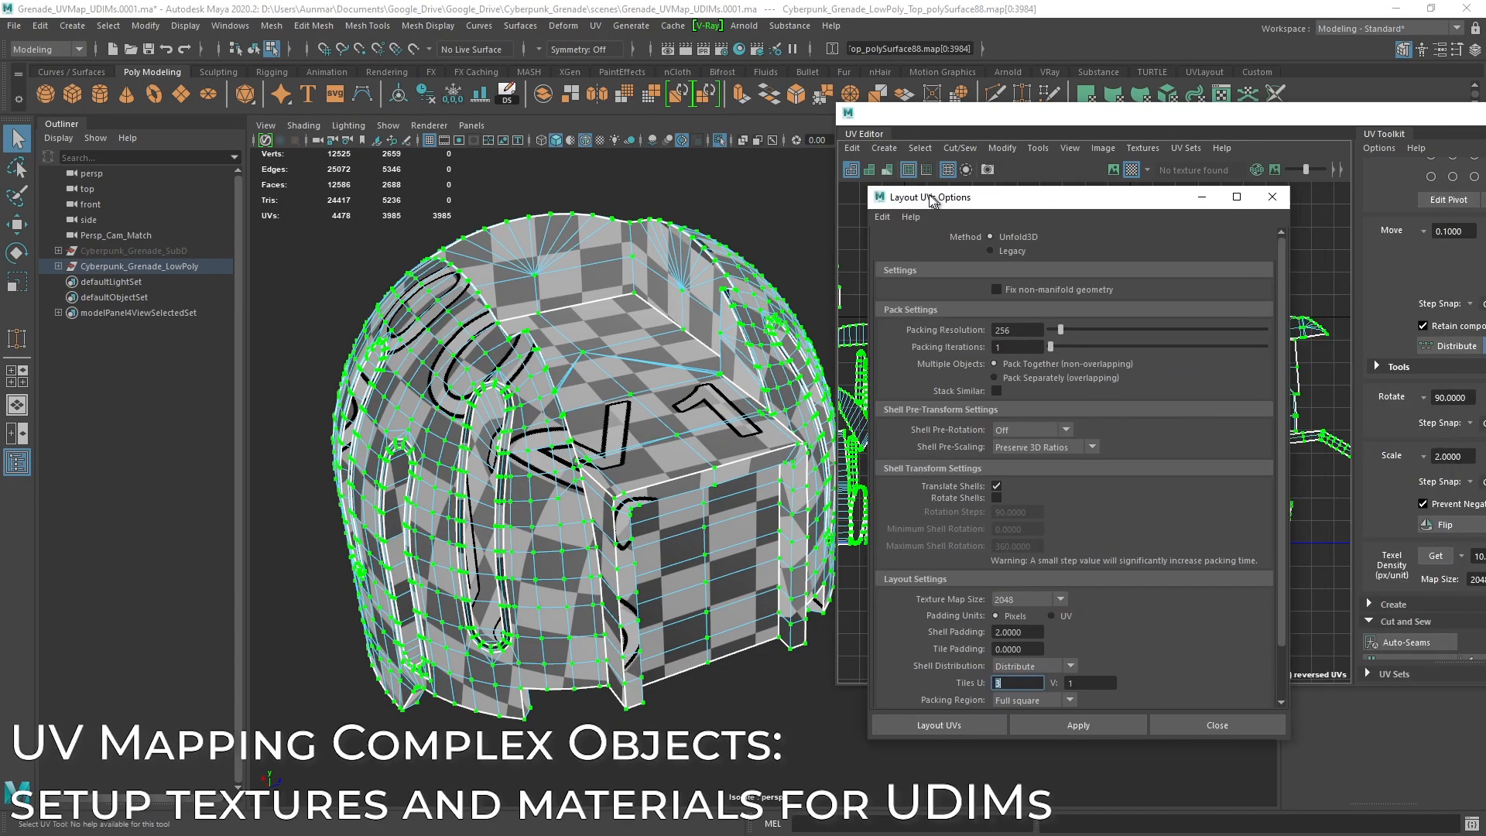
{"action": "left_click_drag", "start_coordinate": [1006, 183], "coordinate": [740, 139]}
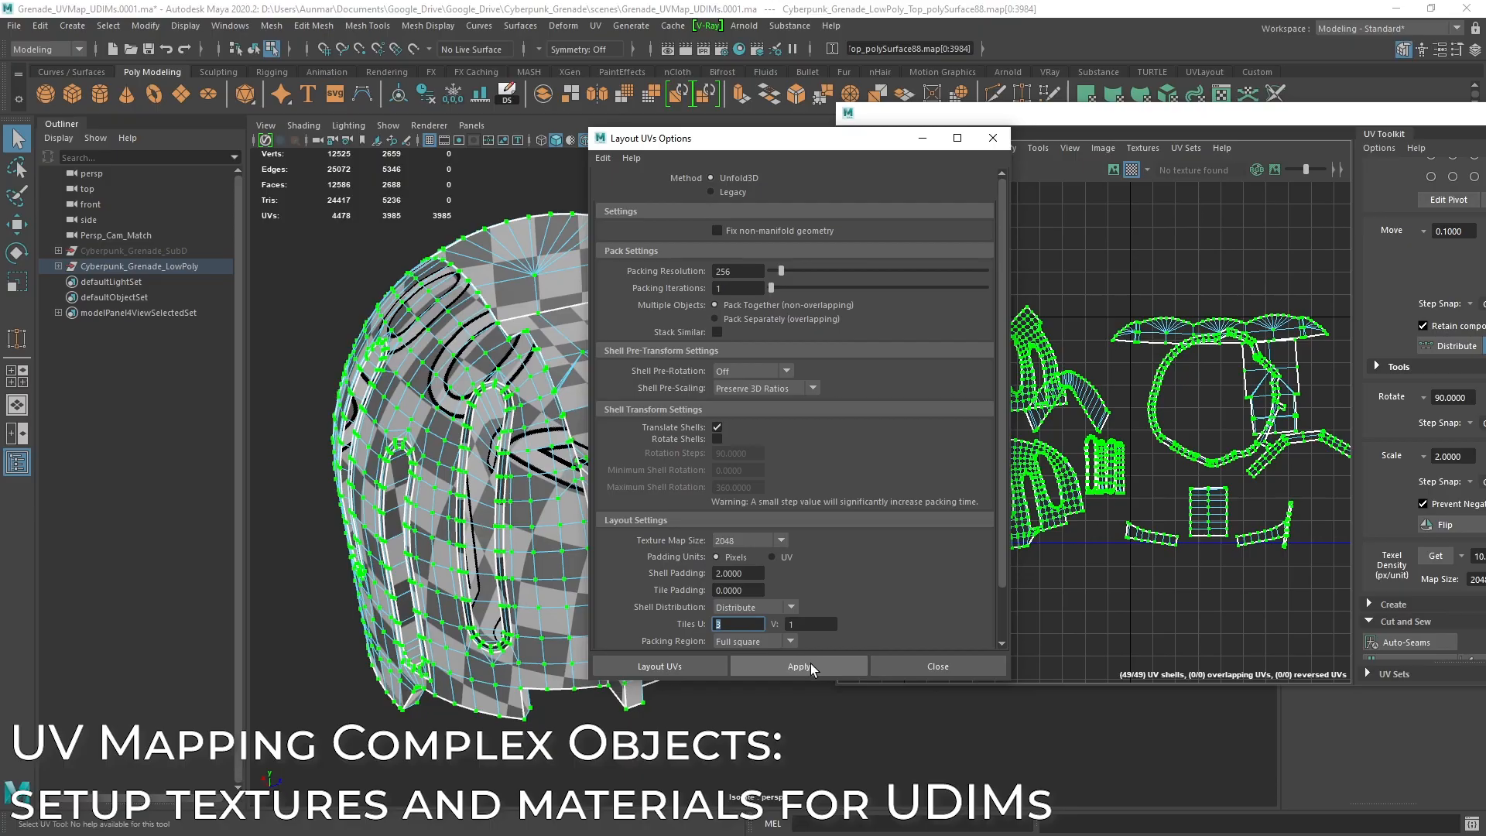
{"action": "left_click", "coordinate": [799, 665]}
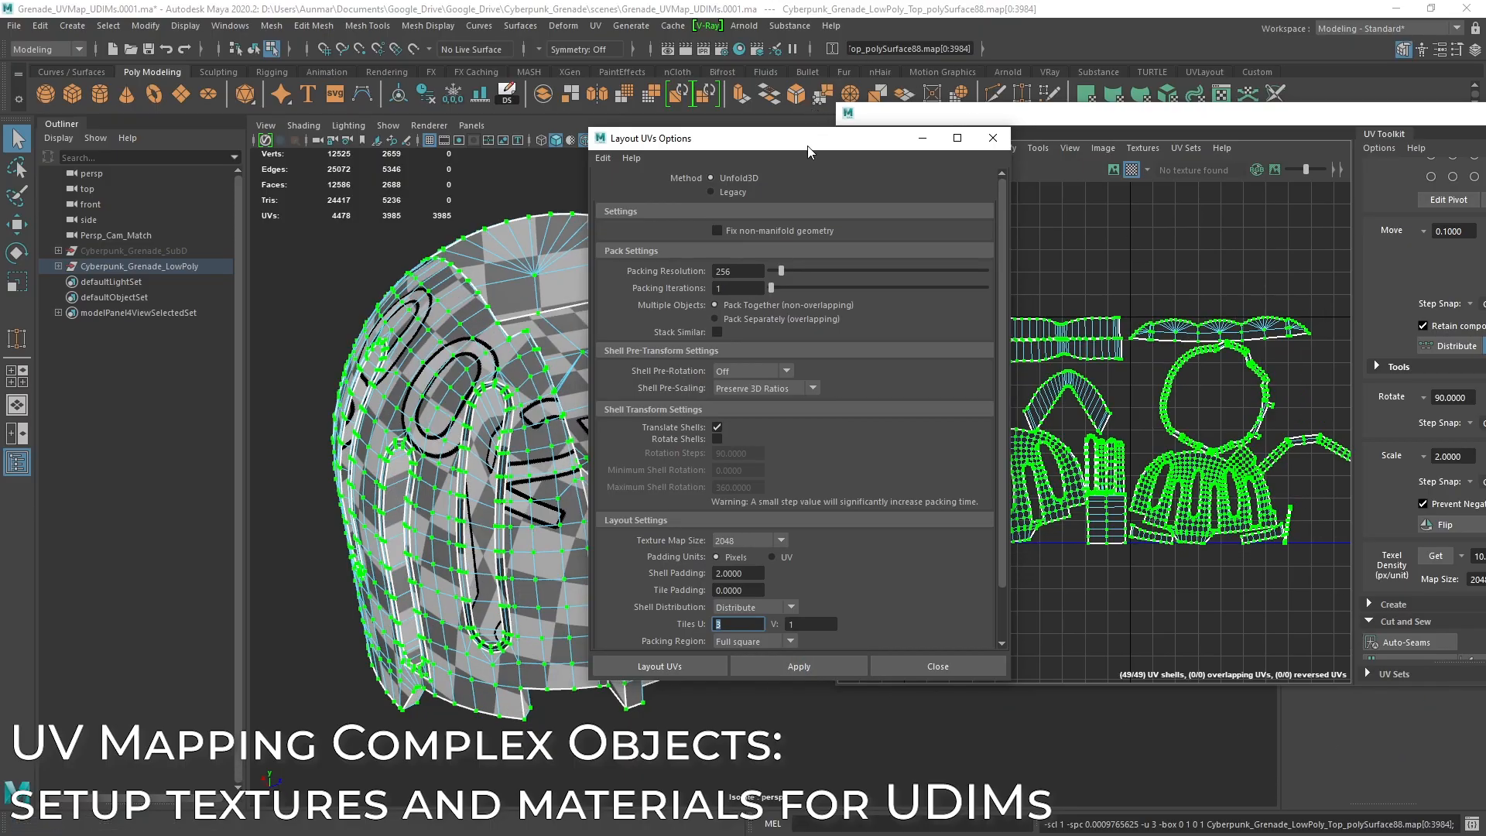
{"action": "left_click", "coordinate": [993, 137]}
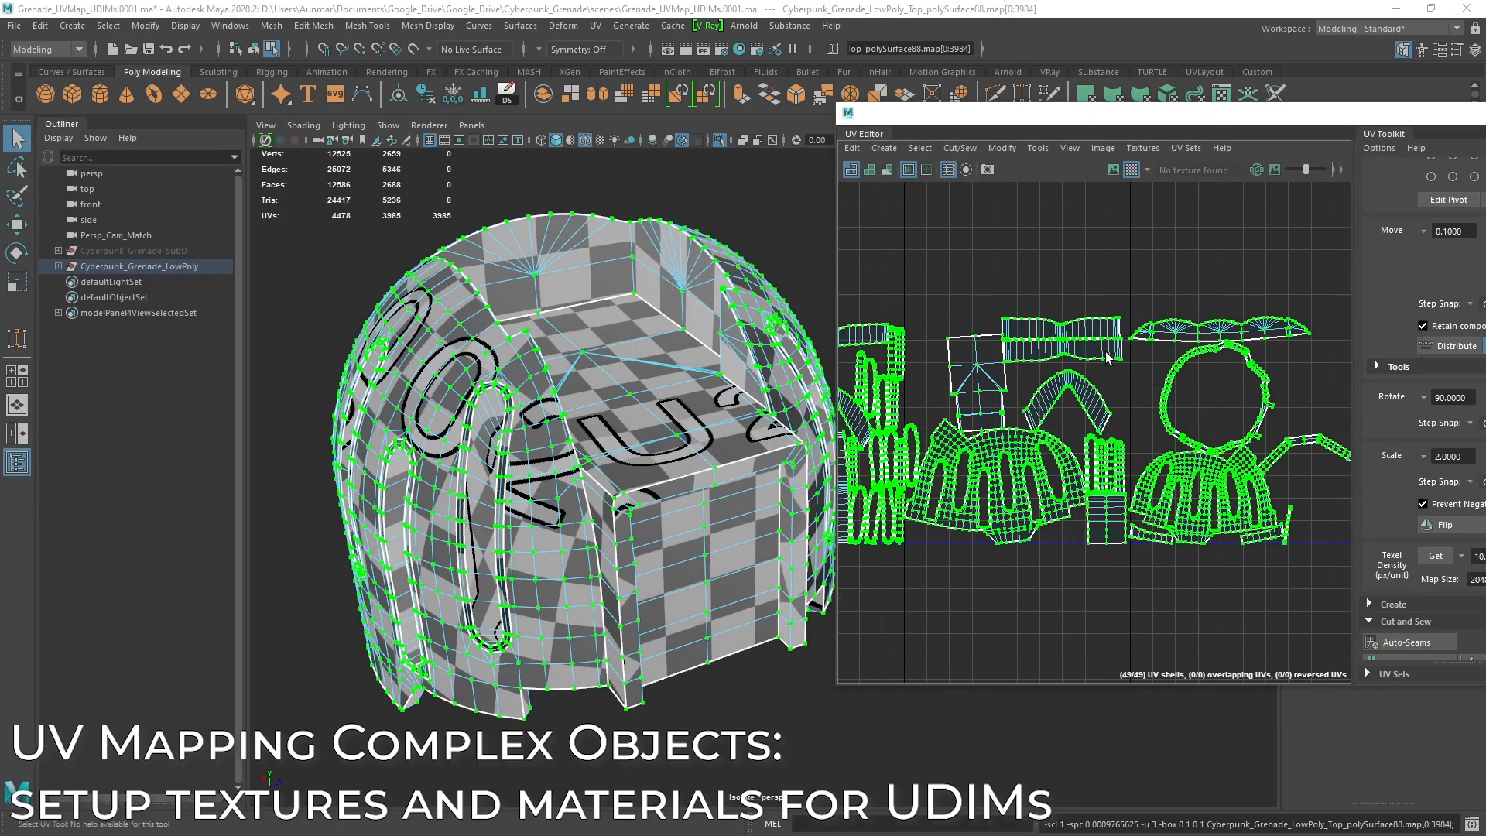
Check the new shell layout and return the dome mesh to object mode
{"action": "scroll", "coordinate": [1107, 351], "scroll_direction": "down", "scroll_amount": 3}
{"action": "scroll", "coordinate": [1096, 438], "scroll_direction": "up", "scroll_amount": 2}
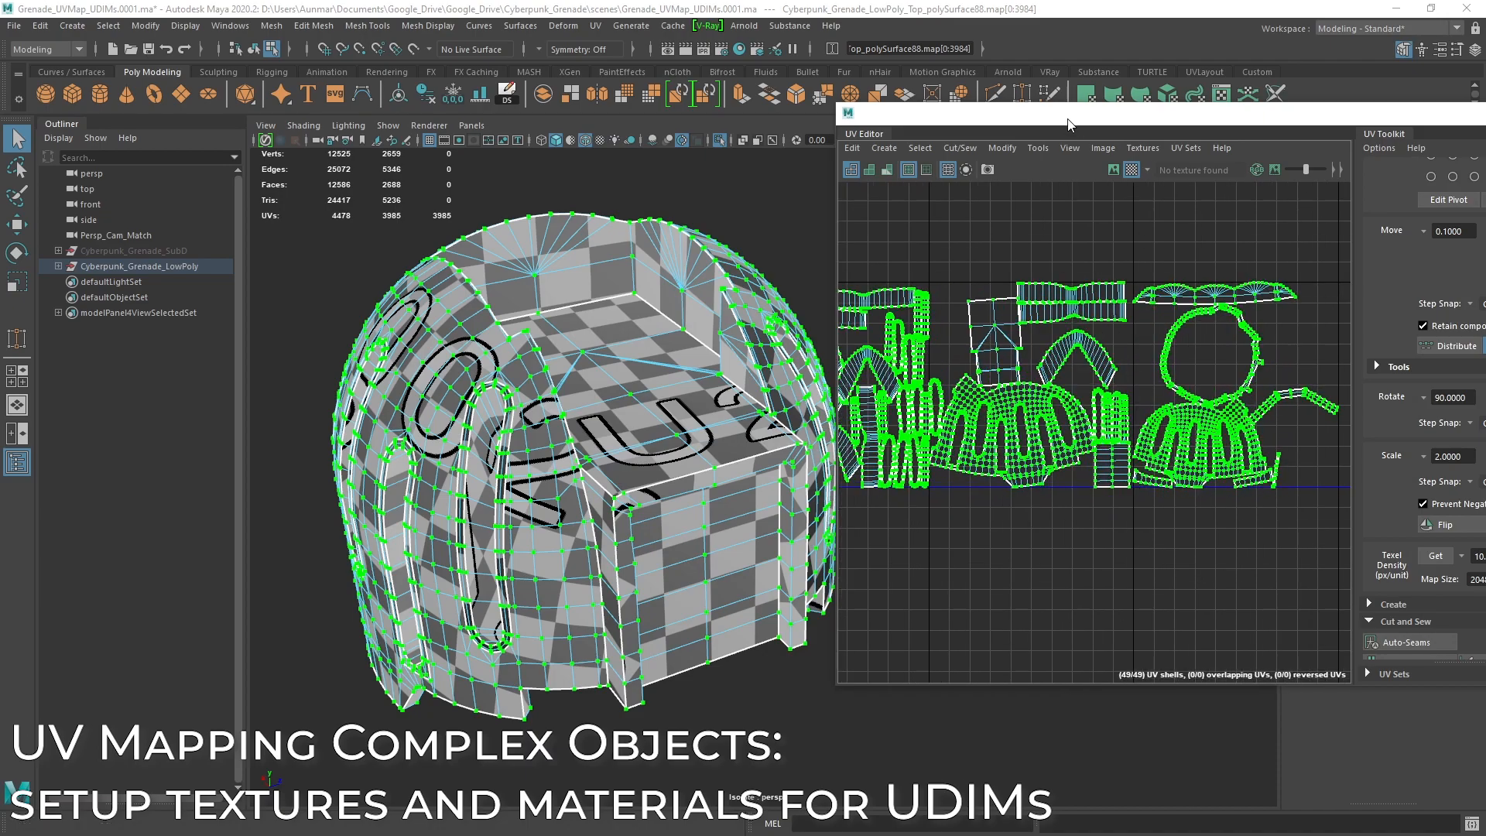
{"action": "left_click_drag", "start_coordinate": [1068, 124], "coordinate": [1055, 127]}
{"action": "right_click_drag", "start_coordinate": [579, 274], "coordinate": [799, 232]}
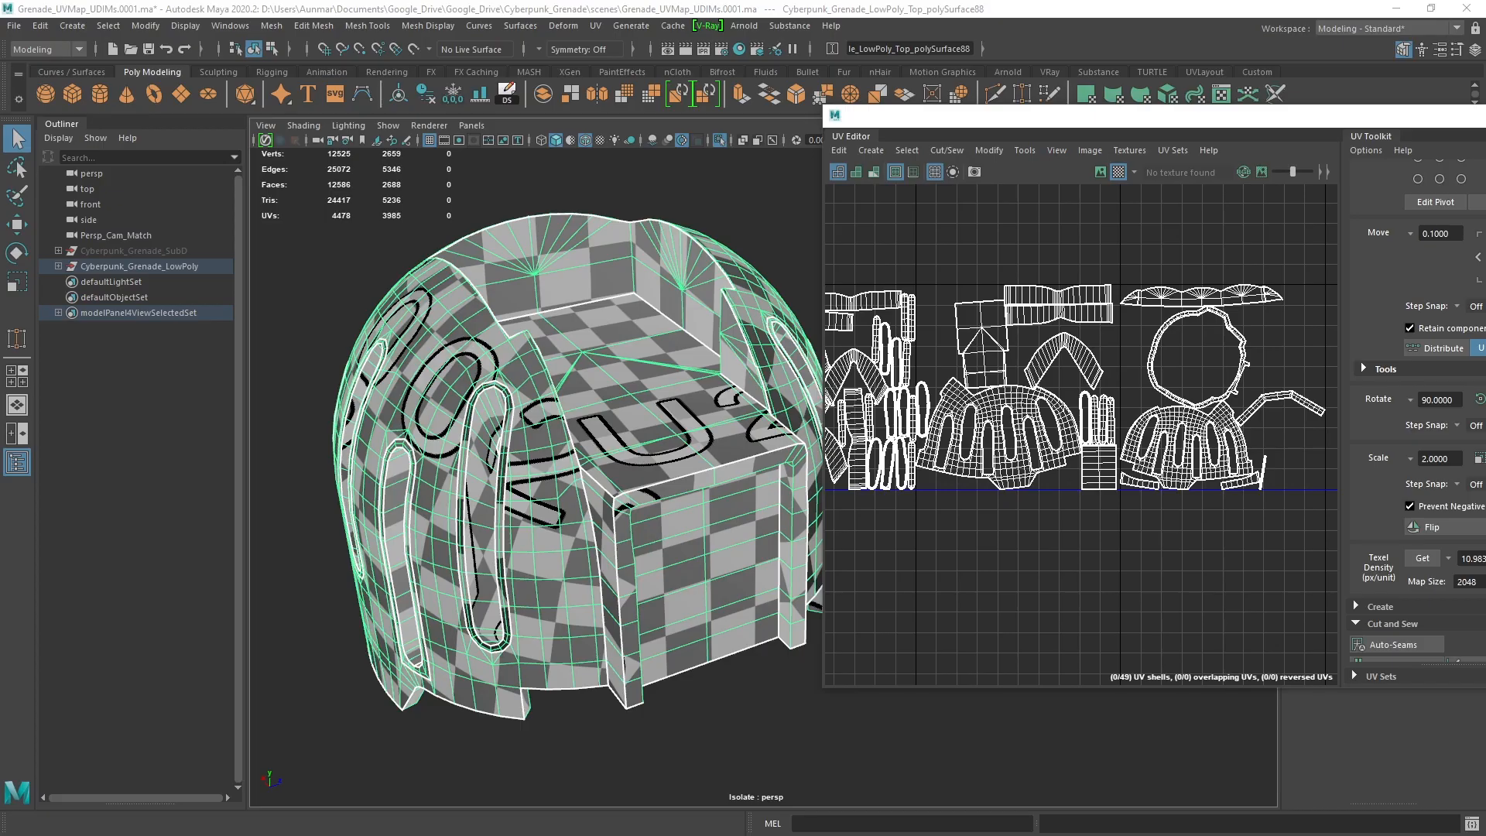
Switch to the browser and examine the UV Checker Map Maker's settings, download sizes and preset patterns
{"action": "left_click_drag", "start_coordinate": [1485, 310], "coordinate": [799, 100]}
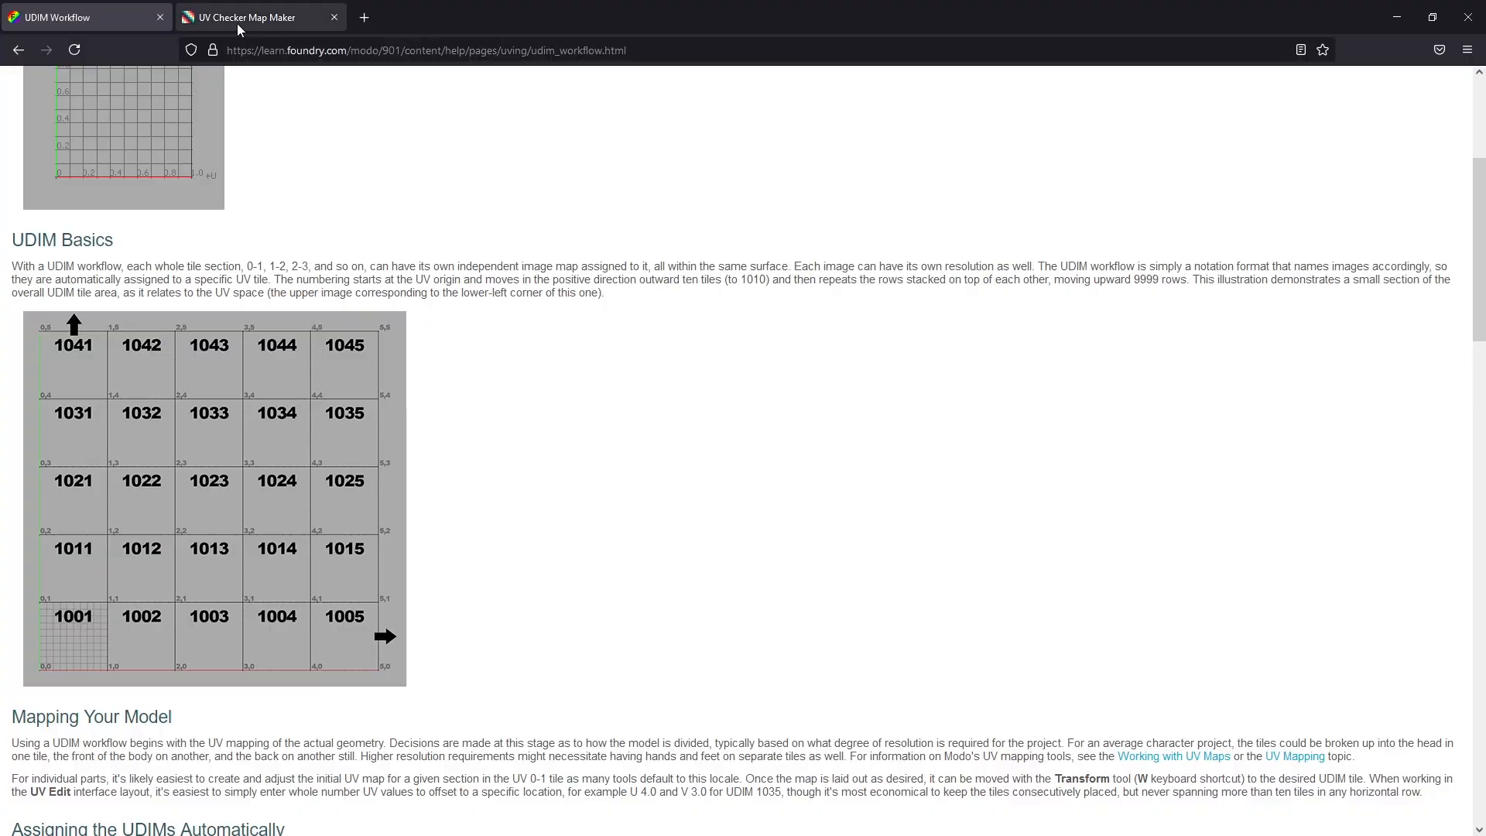
{"action": "left_click", "coordinate": [240, 21]}
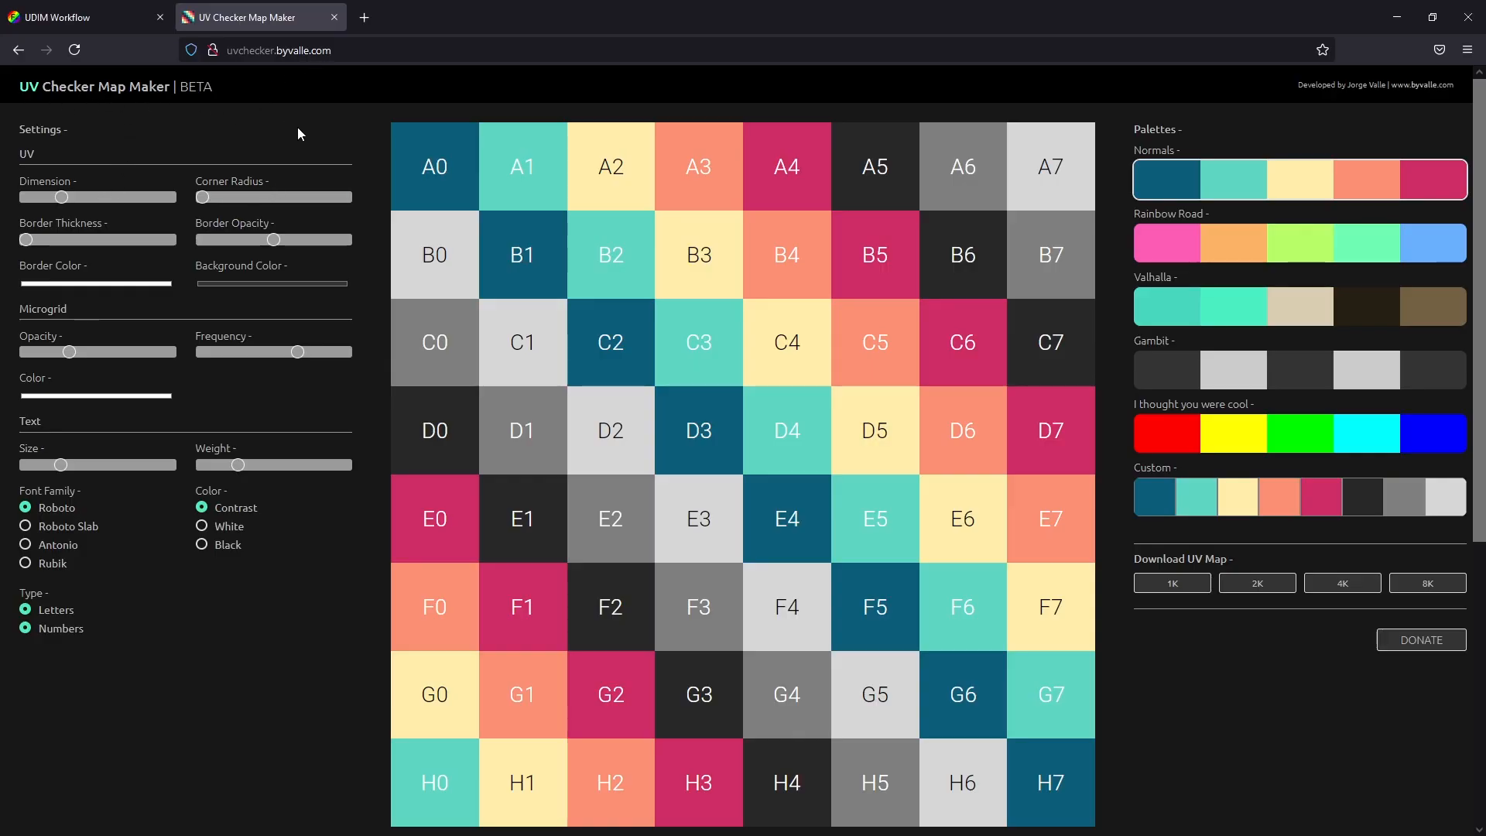
{"action": "scroll", "coordinate": [611, 304], "scroll_direction": "down", "scroll_amount": 5}
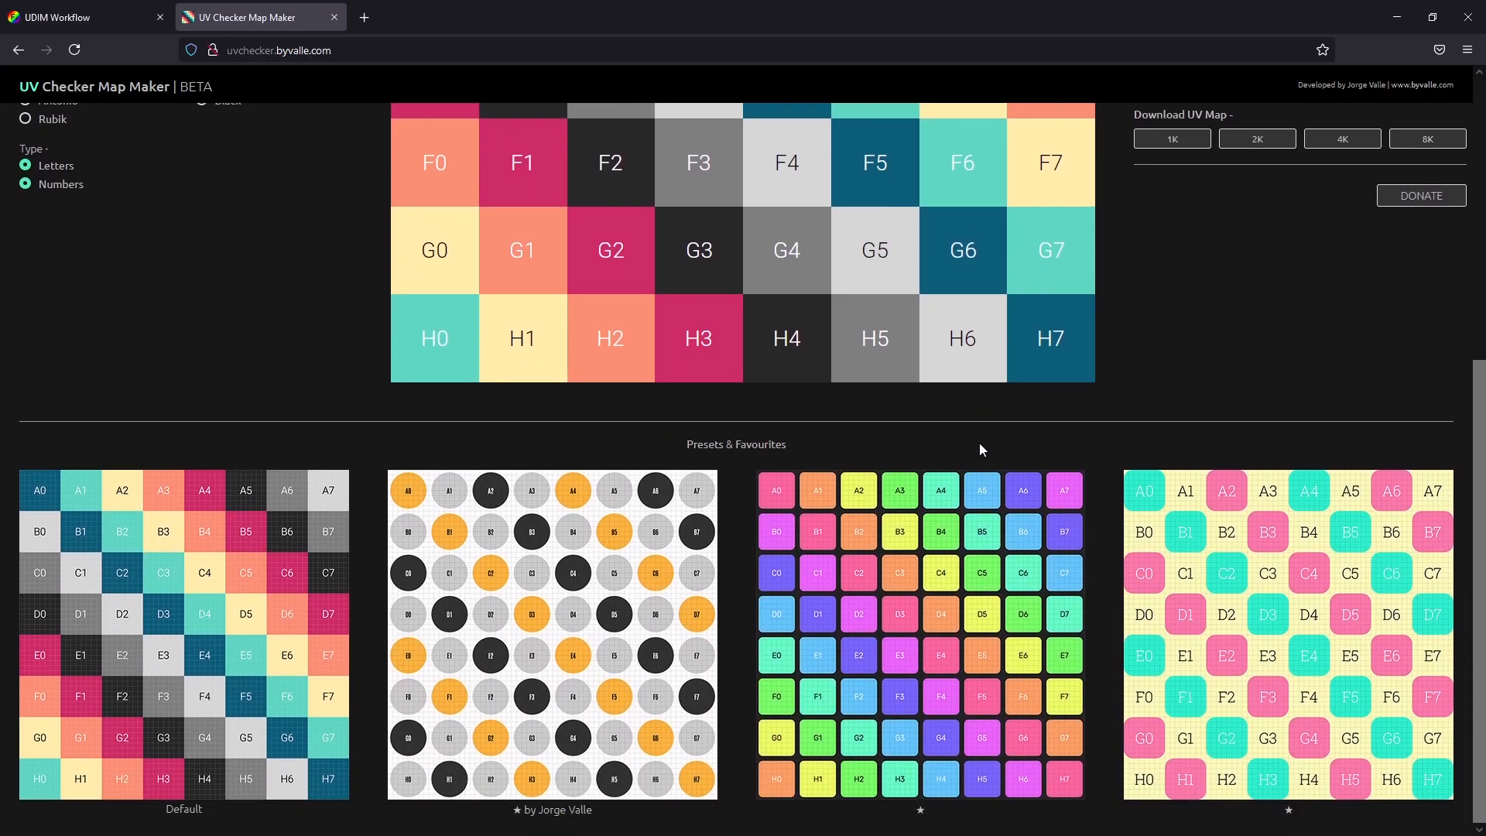
{"action": "scroll", "coordinate": [974, 571], "scroll_direction": "up", "scroll_amount": 3}
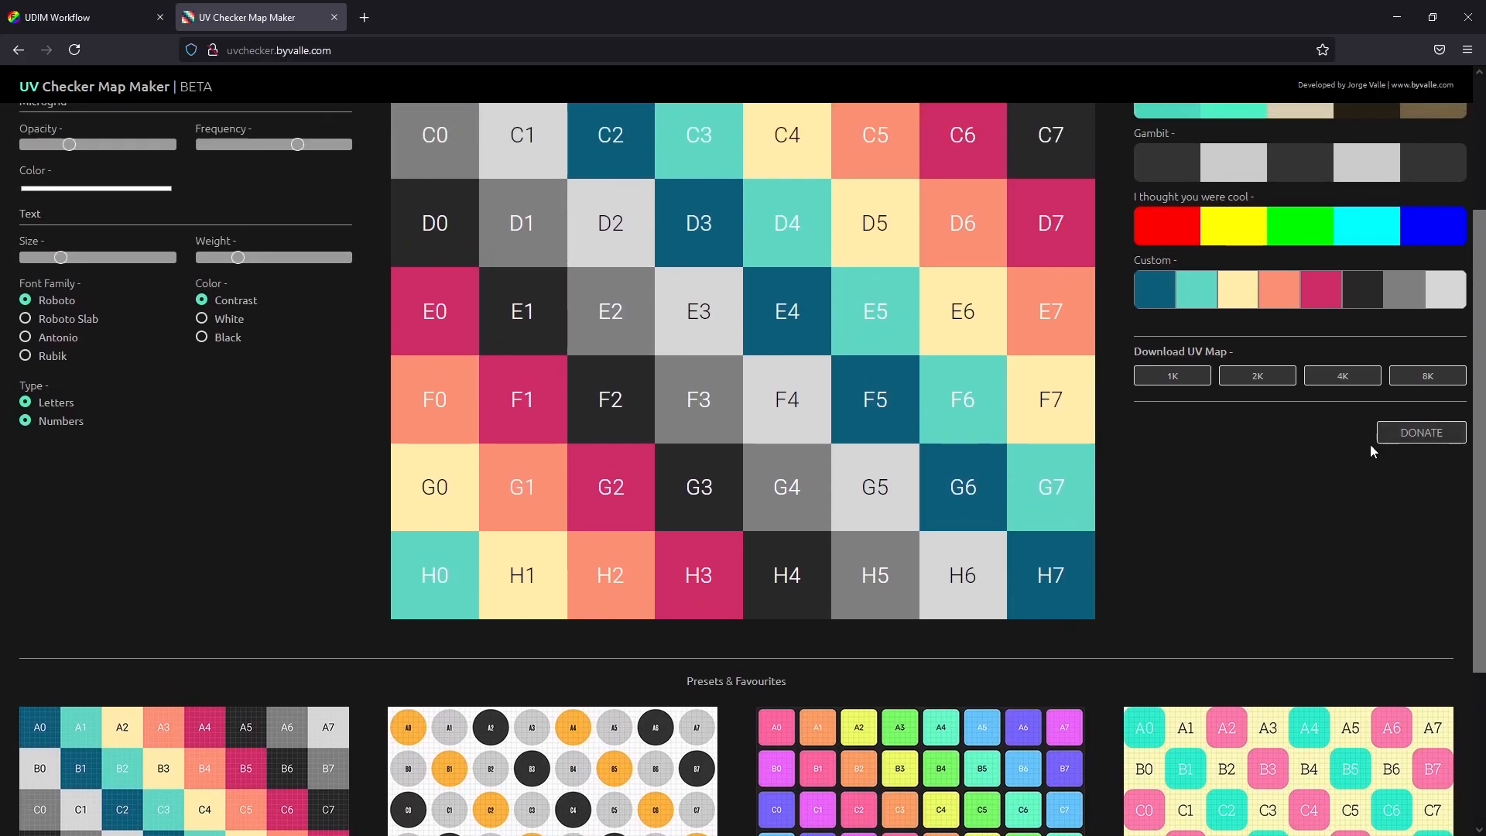
{"action": "scroll", "coordinate": [1136, 565], "scroll_direction": "up", "scroll_amount": 3}
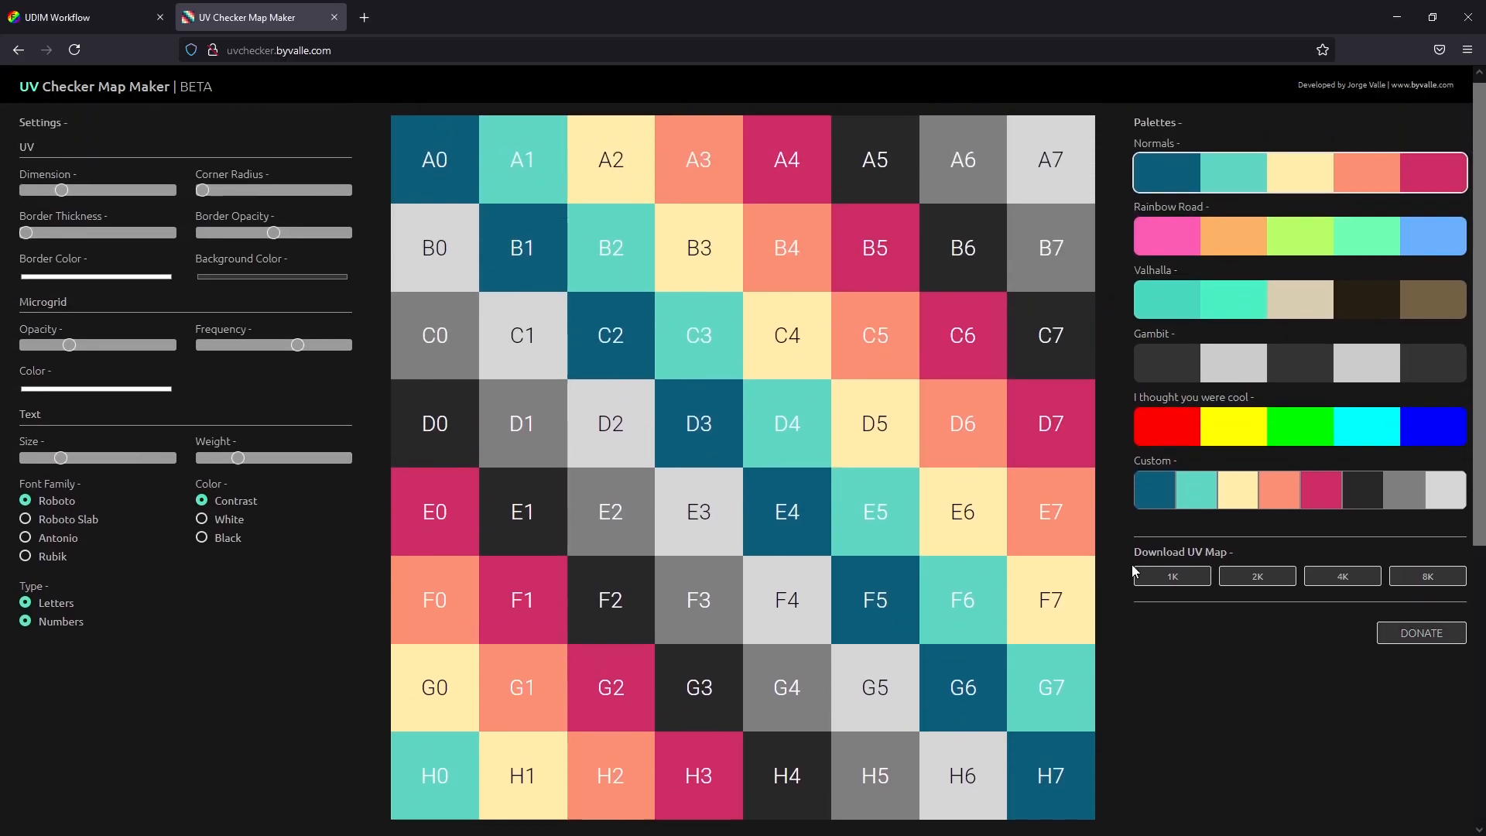
Set the checker map's text to the Rubik font in white, keeping both letters and numbers enabled
{"action": "left_click", "coordinate": [28, 545]}
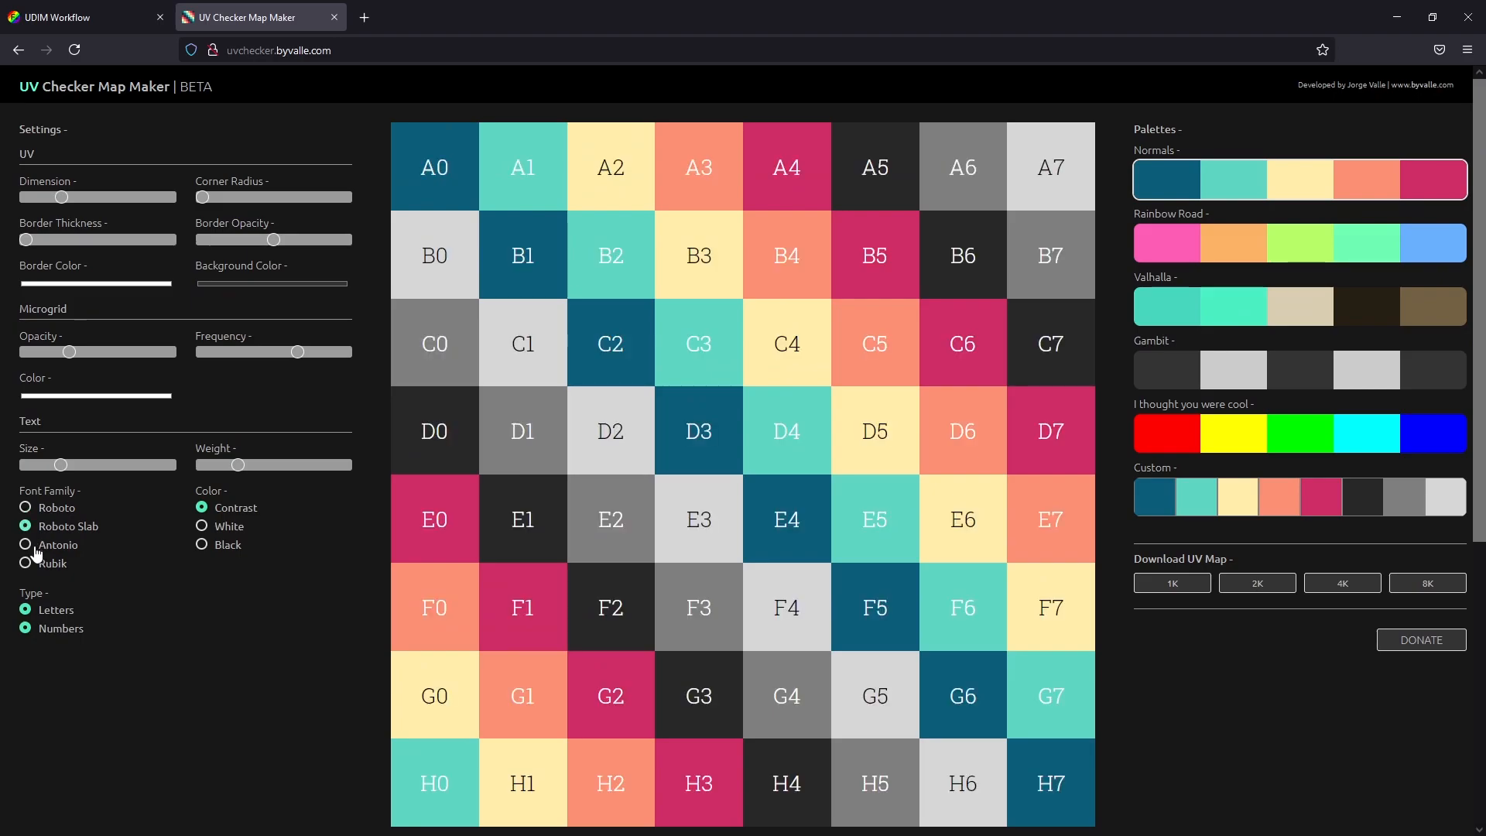
{"action": "left_click", "coordinate": [27, 563]}
{"action": "left_click", "coordinate": [202, 545]}
{"action": "left_click", "coordinate": [205, 528]}
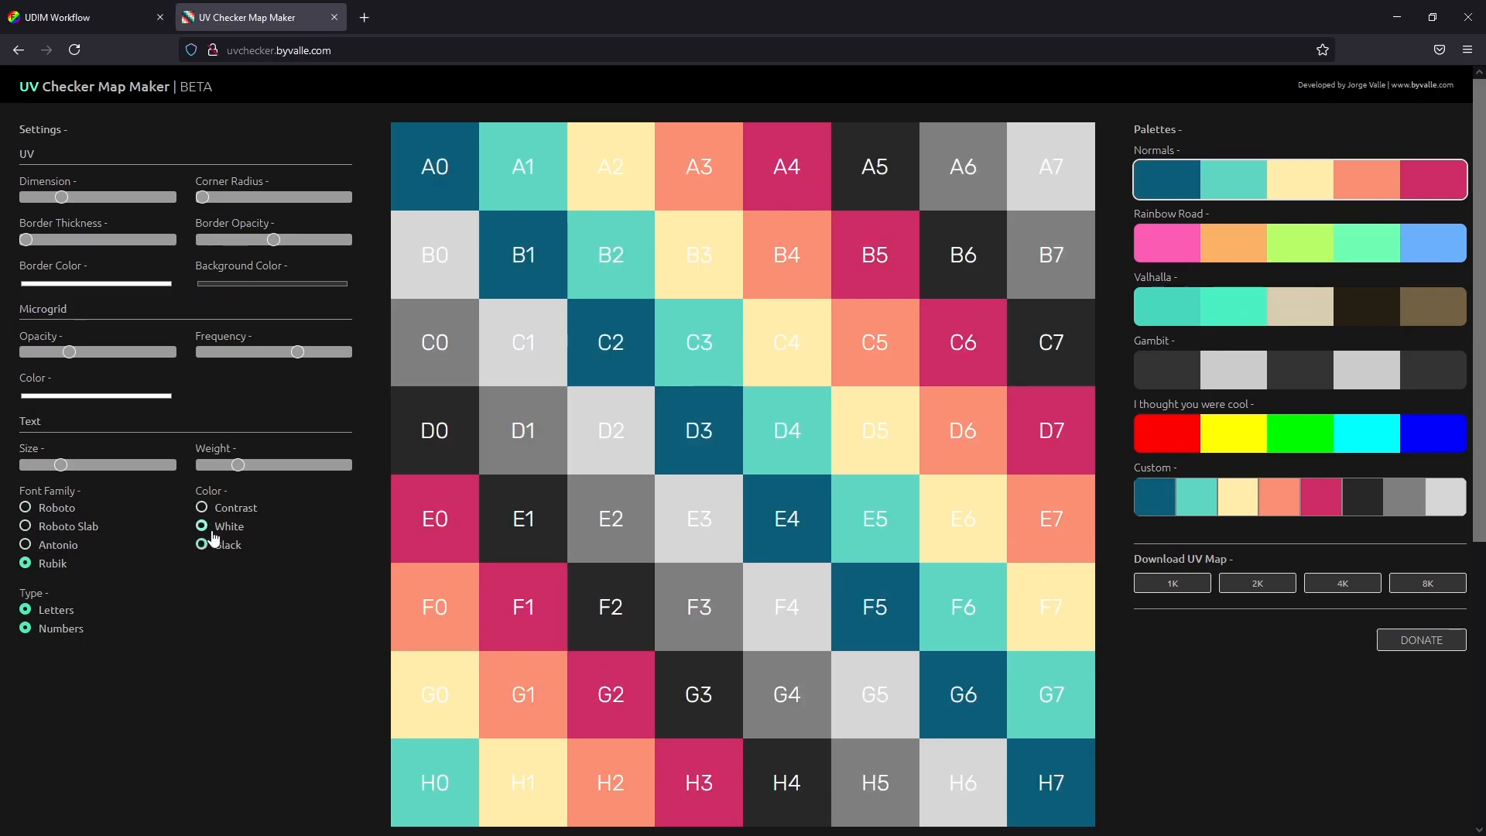
{"action": "left_click", "coordinate": [39, 613]}
{"action": "left_click", "coordinate": [28, 610]}
{"action": "scroll", "coordinate": [797, 444], "scroll_direction": "down", "scroll_amount": 5}
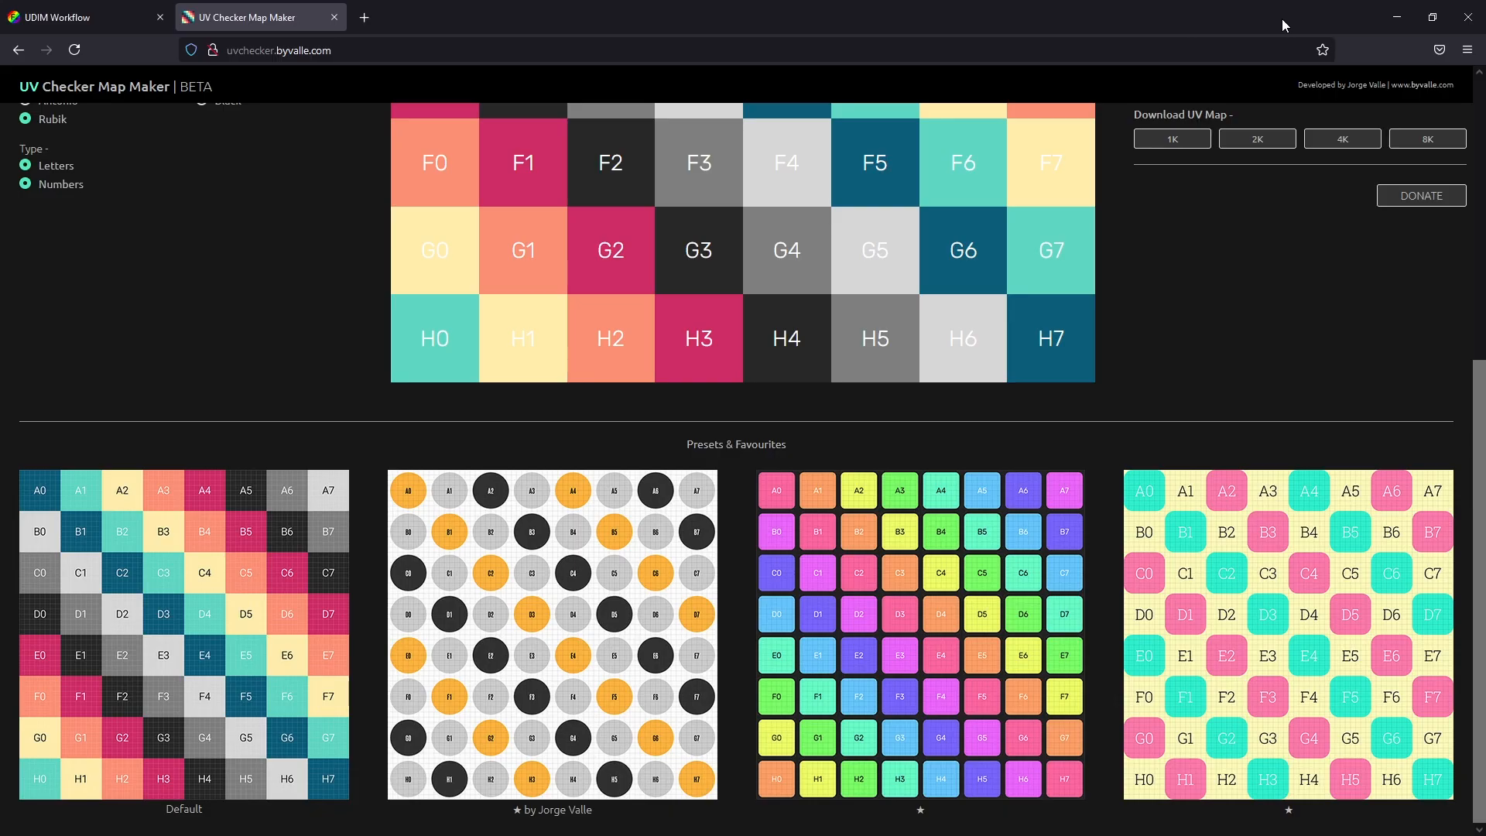
Switch to the sourceimages folder and examine the UDIM numbering in the UV_Checker image file names
{"action": "left_click", "coordinate": [1396, 17]}
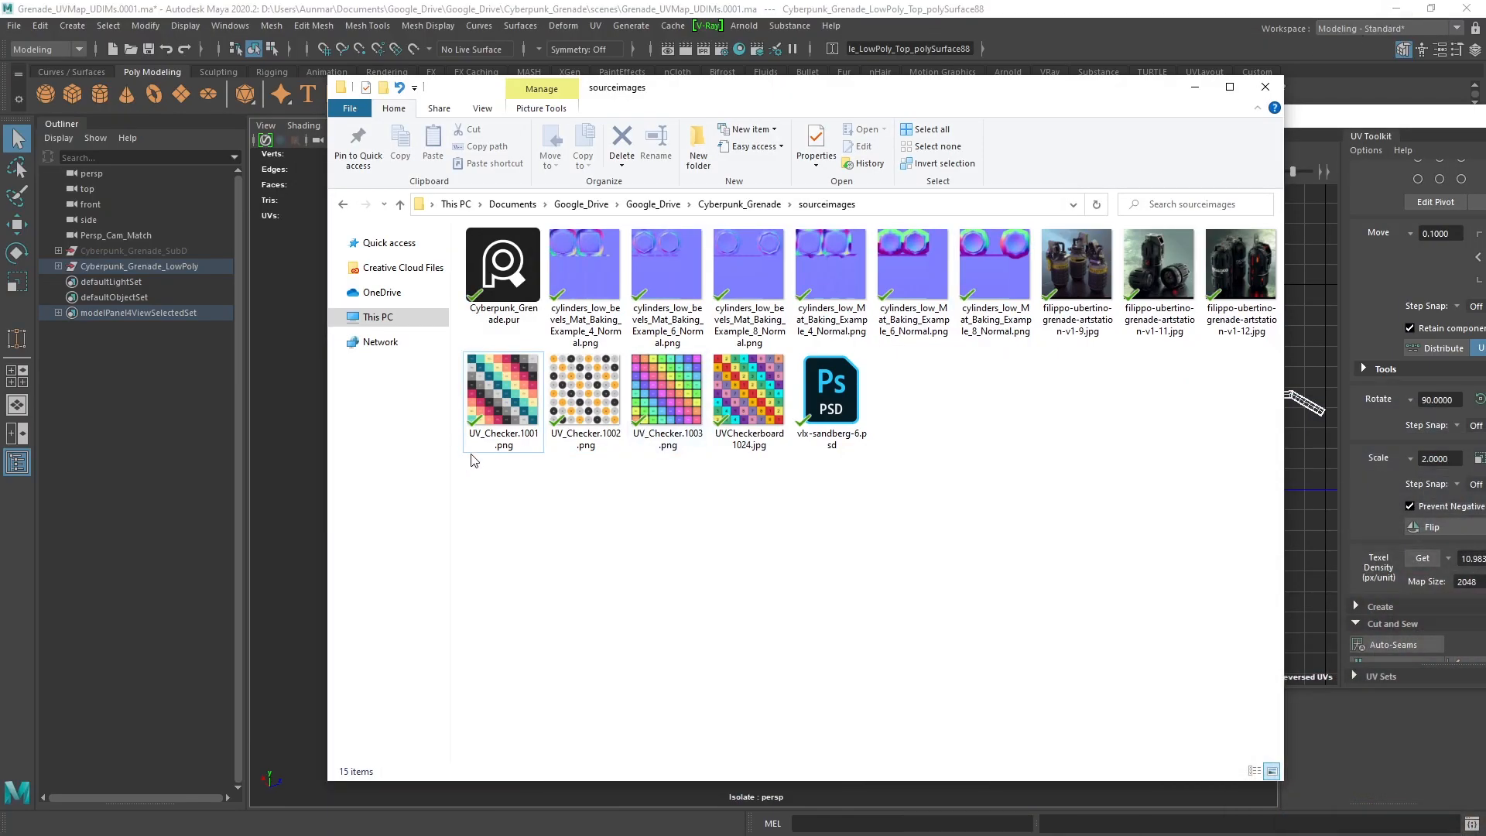
{"action": "left_click", "coordinate": [504, 402]}
{"action": "left_click", "coordinate": [616, 408]}
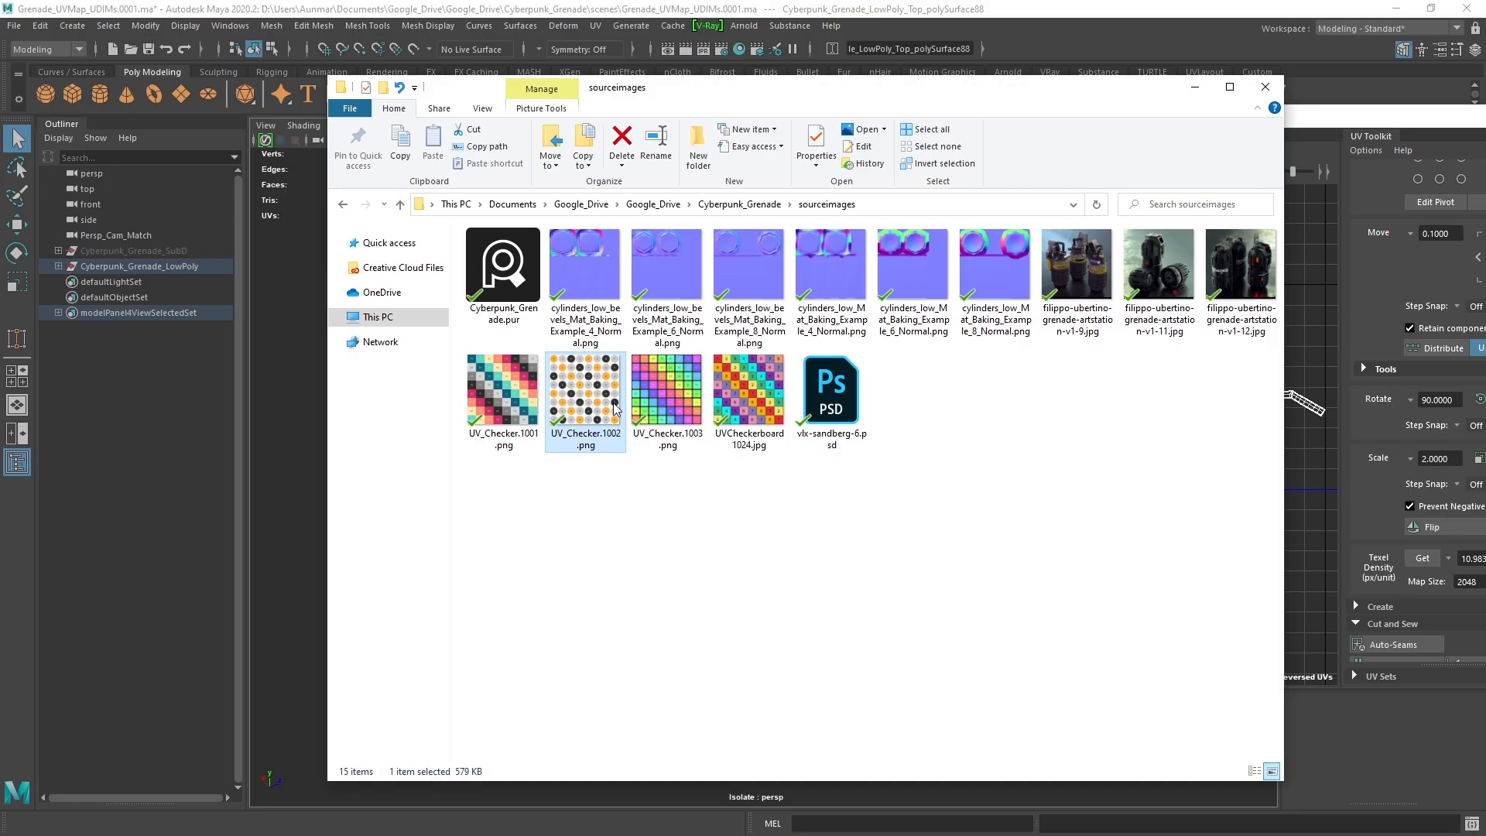
{"action": "left_click", "coordinate": [513, 430]}
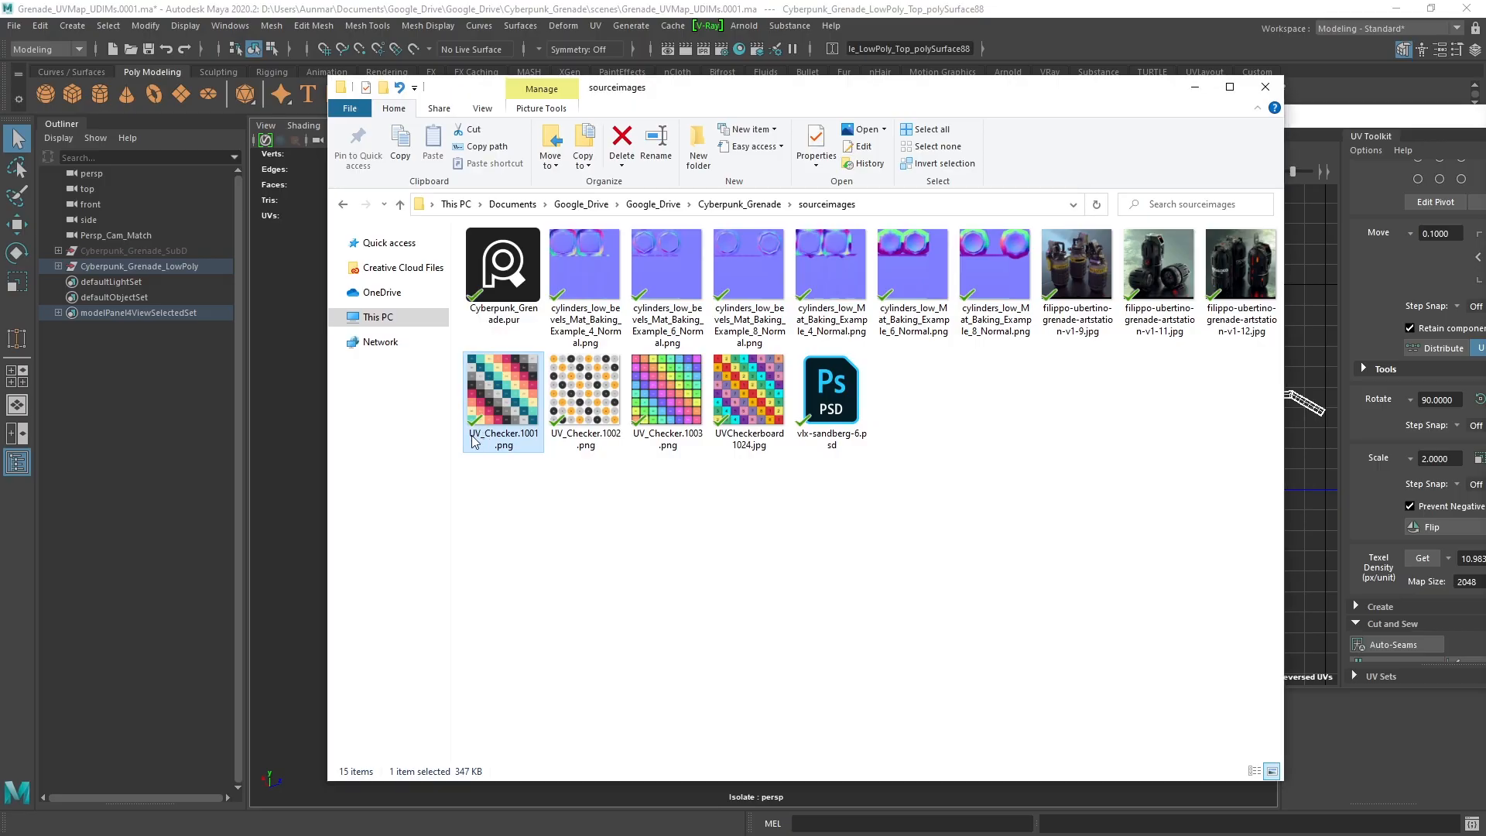
{"action": "left_click", "coordinate": [474, 435]}
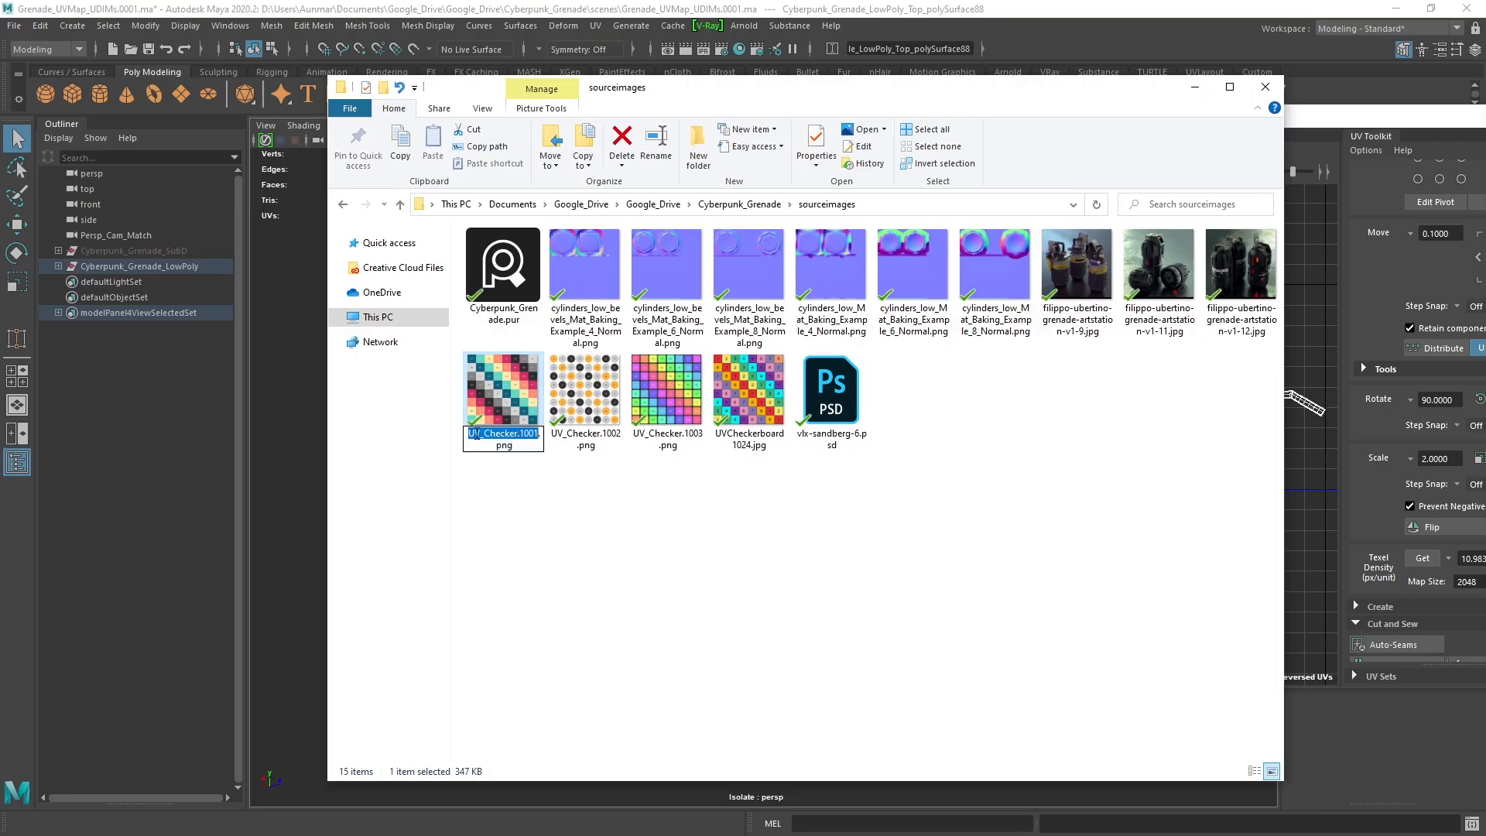
{"action": "left_click_drag", "start_coordinate": [469, 433], "coordinate": [520, 431]}
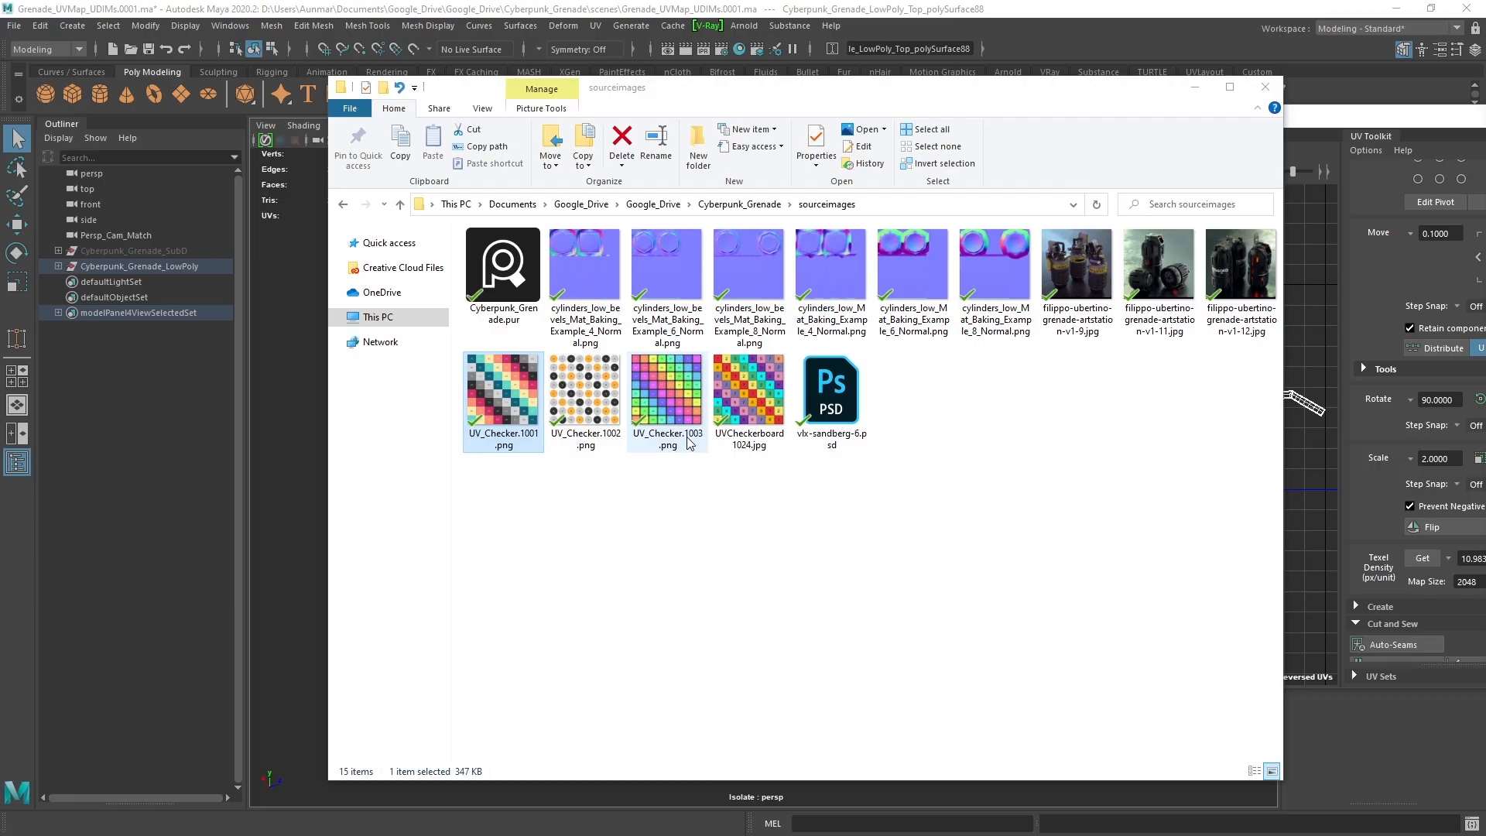
Put away the folder window and the UV Editor to leave a clear view of the dome mesh
{"action": "left_click", "coordinate": [925, 94]}
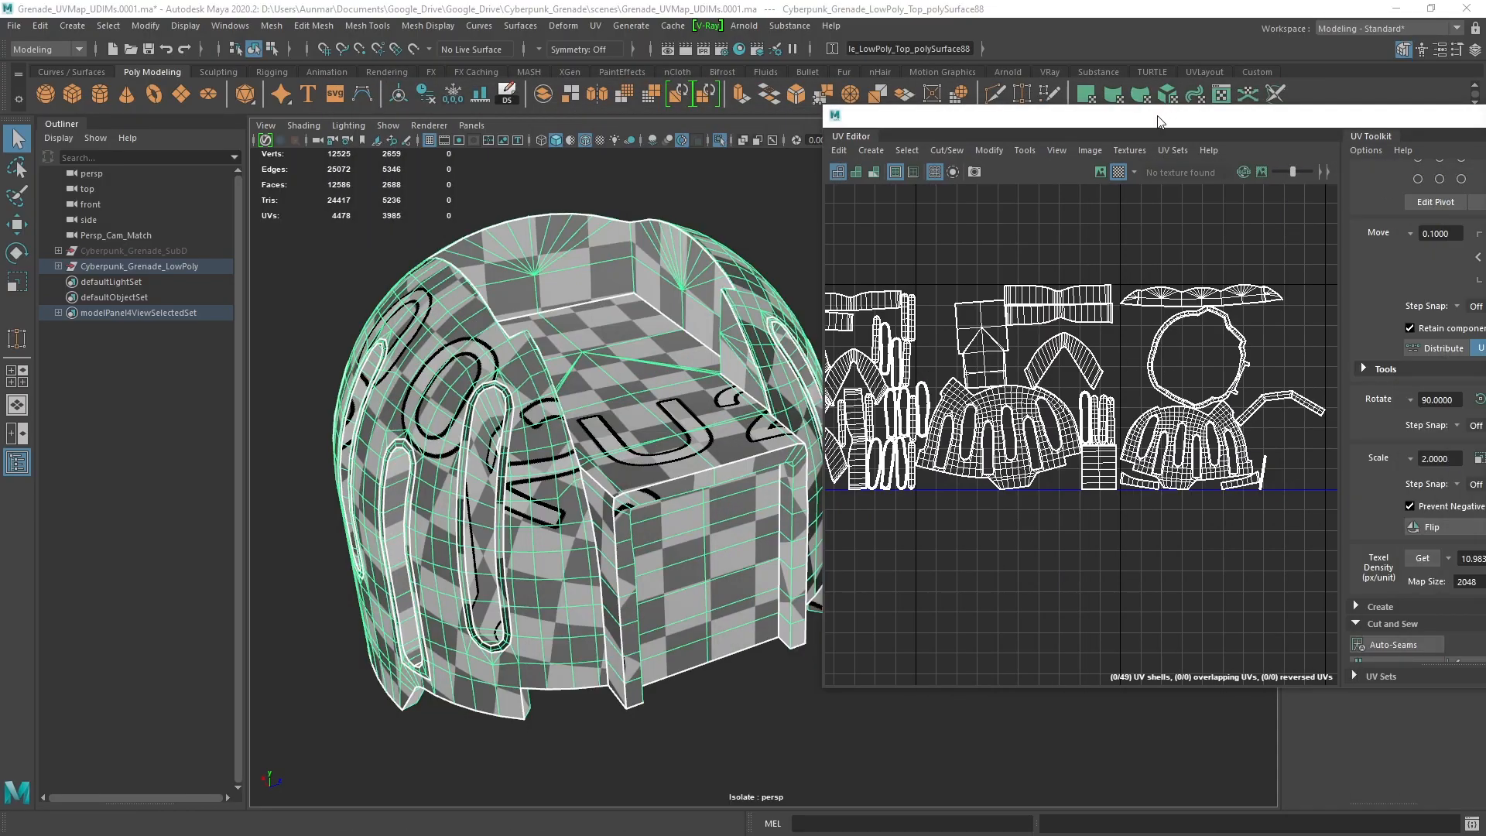
{"action": "left_click_drag", "start_coordinate": [1157, 116], "coordinate": [1485, 159]}
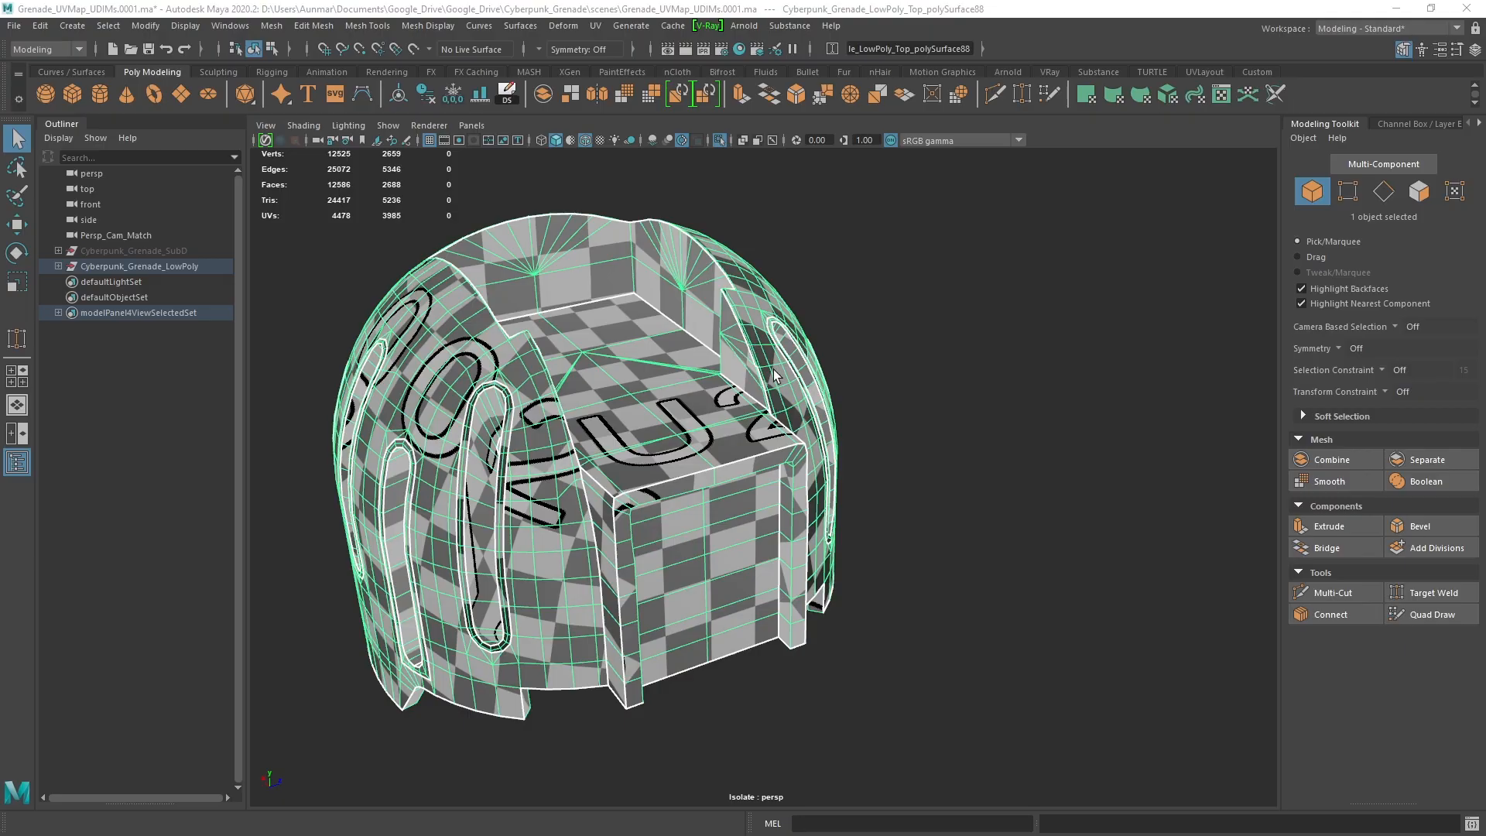
{"action": "middle_click_drag", "start_coordinate": [766, 381], "coordinate": [834, 385], "text": "alt"}
{"action": "right_click_drag", "start_coordinate": [834, 385], "coordinate": [784, 356], "text": "alt"}
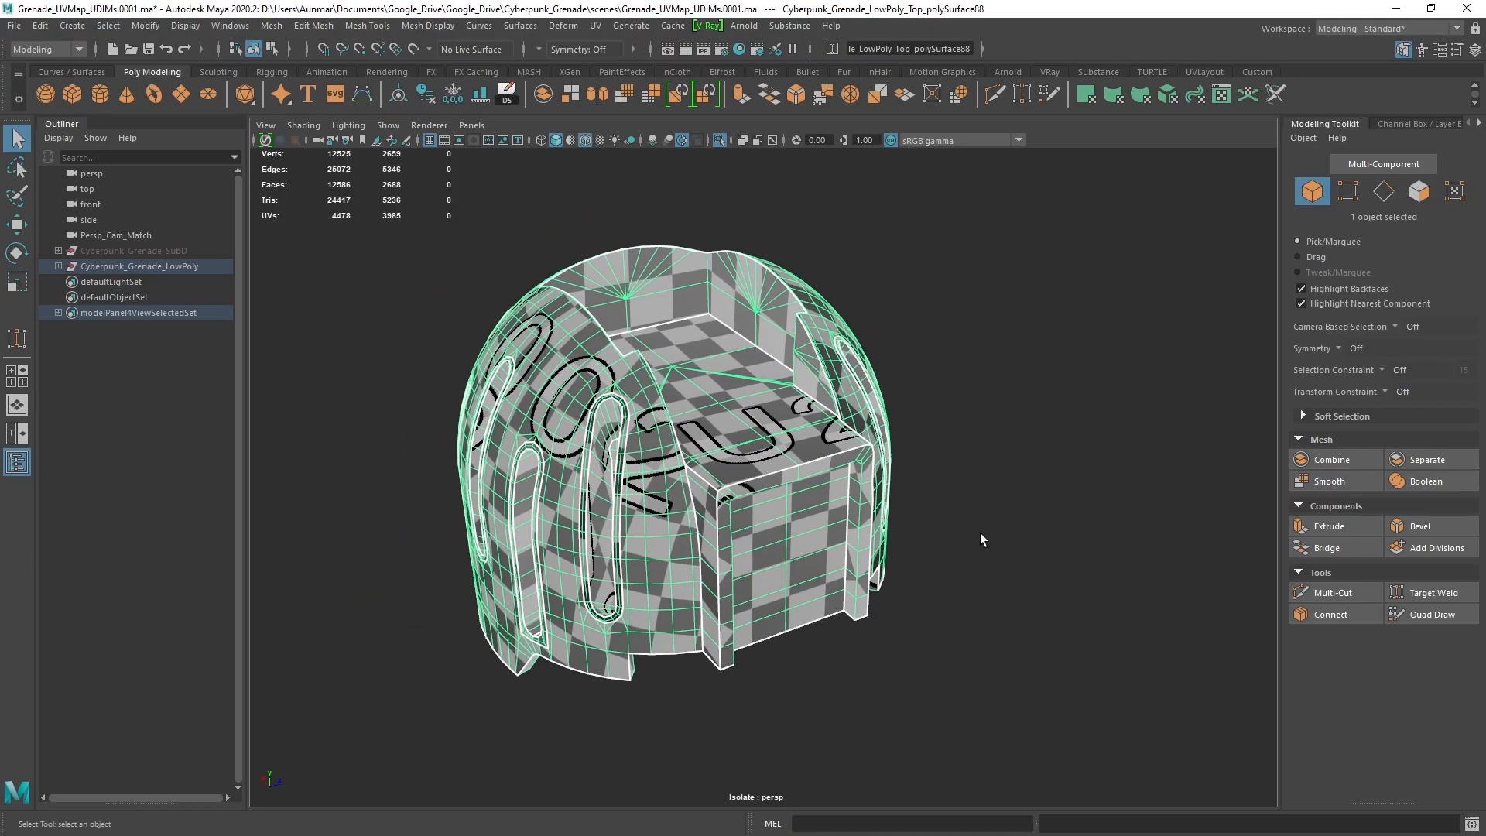
Examine the dome's UV shell layout across the UDIM tiles in the UV Editor, then close the editor
{"action": "left_click_drag", "start_coordinate": [1485, 249], "coordinate": [799, 229]}
{"action": "left_click", "coordinate": [904, 277]}
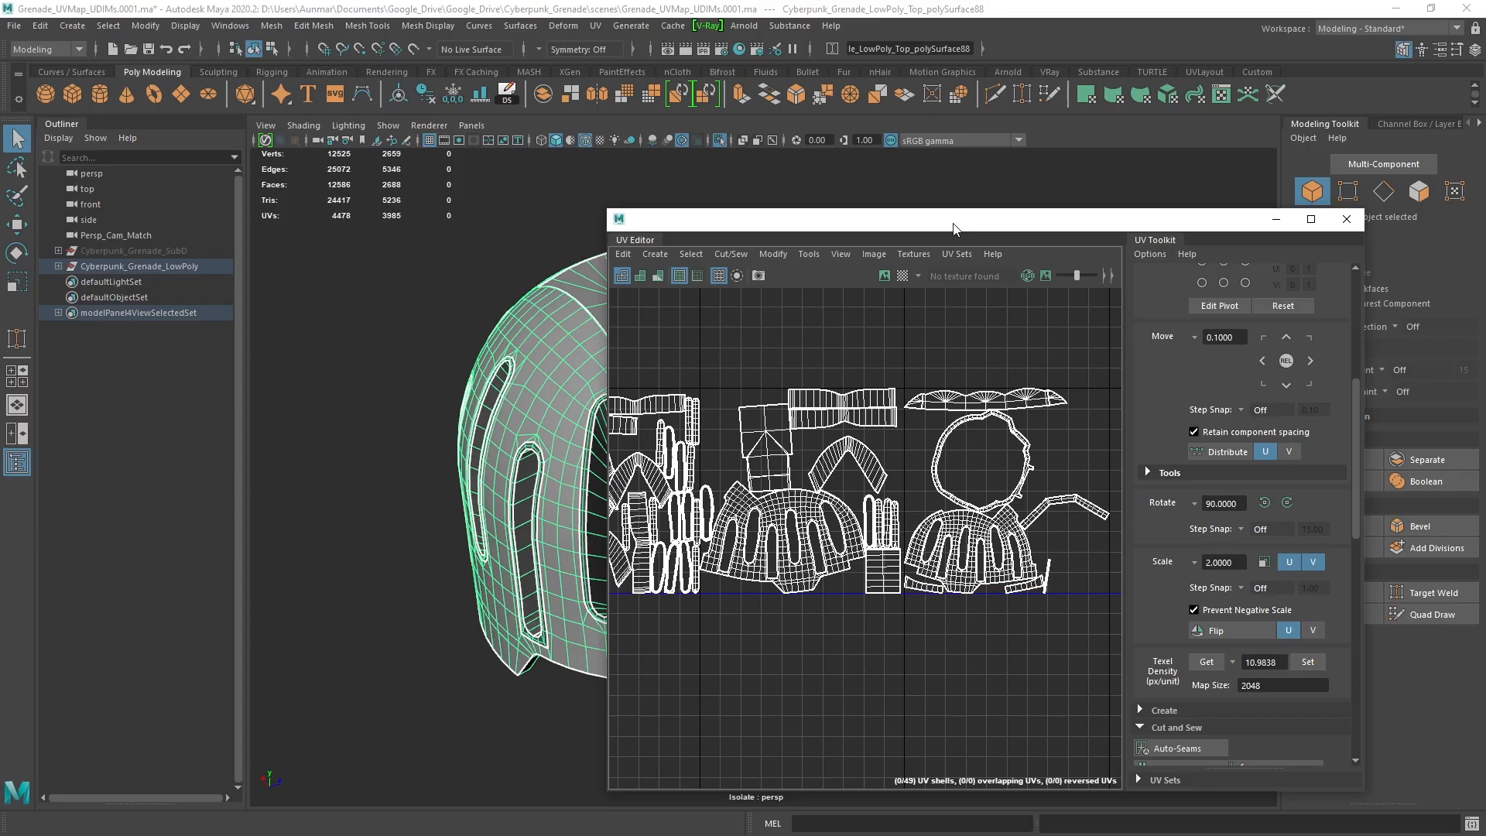
{"action": "left_click_drag", "start_coordinate": [954, 224], "coordinate": [1485, 224]}
{"action": "left_click_drag", "start_coordinate": [873, 385], "coordinate": [885, 387], "text": "alt"}
{"action": "middle_click_drag", "start_coordinate": [905, 440], "coordinate": [929, 421], "text": "alt"}
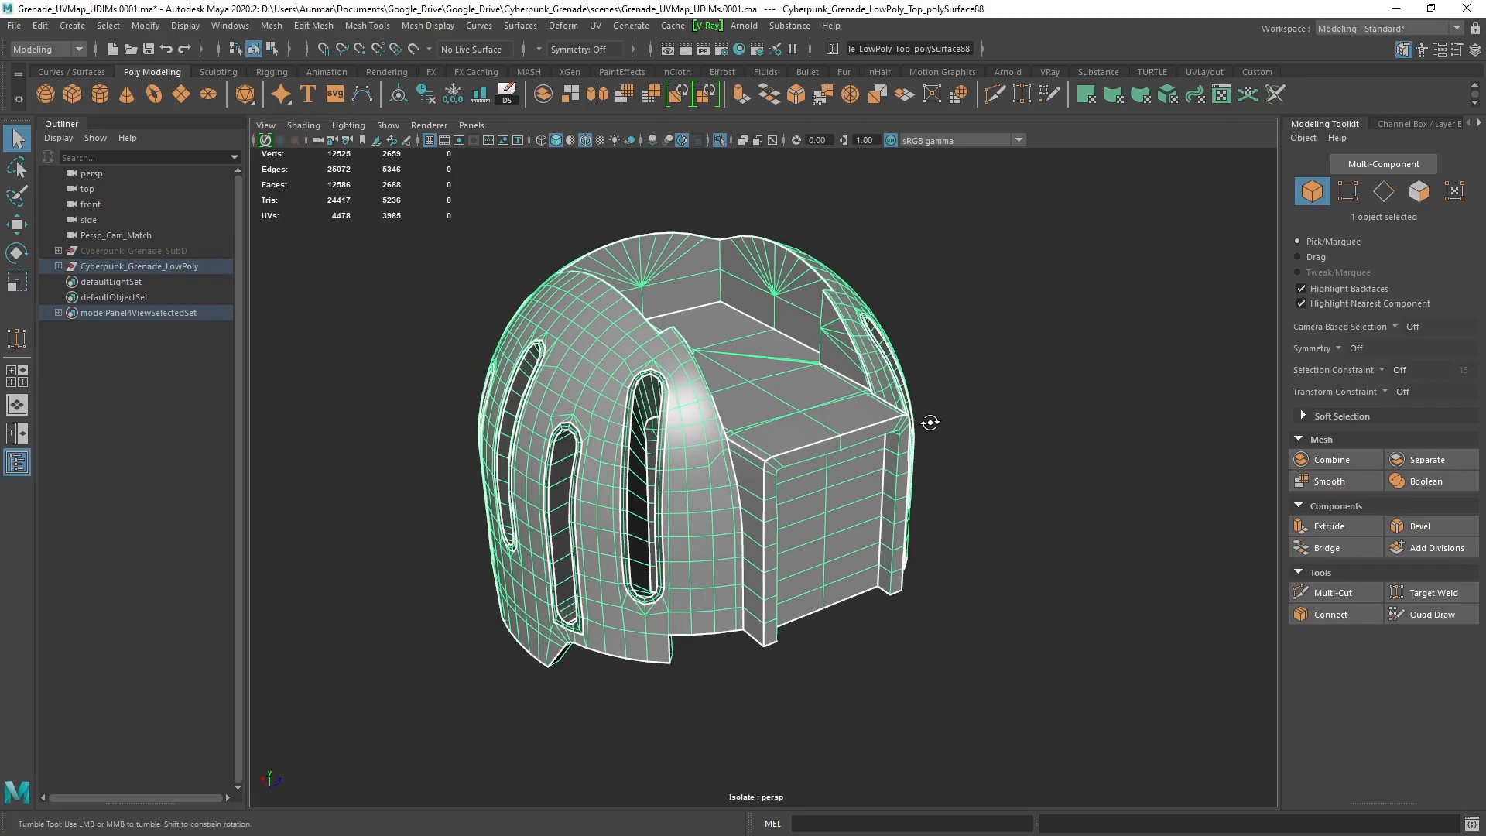
{"action": "left_click_drag", "start_coordinate": [1485, 218], "coordinate": [790, 165]}
{"action": "middle_click_drag", "start_coordinate": [684, 419], "coordinate": [826, 441], "text": "alt"}
{"action": "right_click_drag", "start_coordinate": [826, 441], "coordinate": [756, 445], "text": "alt"}
{"action": "middle_click_drag", "start_coordinate": [909, 469], "coordinate": [811, 458], "text": "alt"}
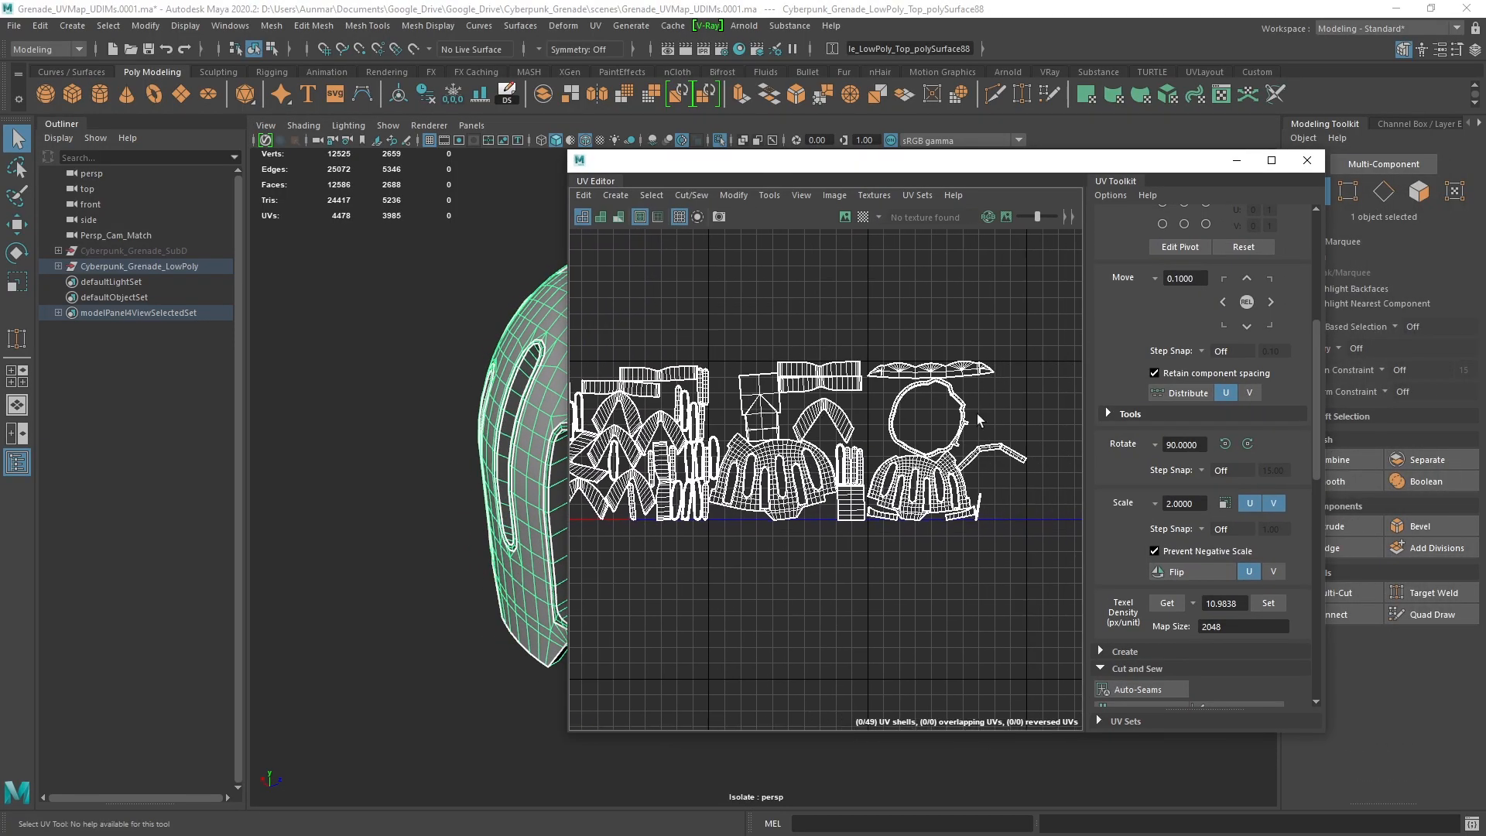
{"action": "left_click", "coordinate": [1307, 160]}
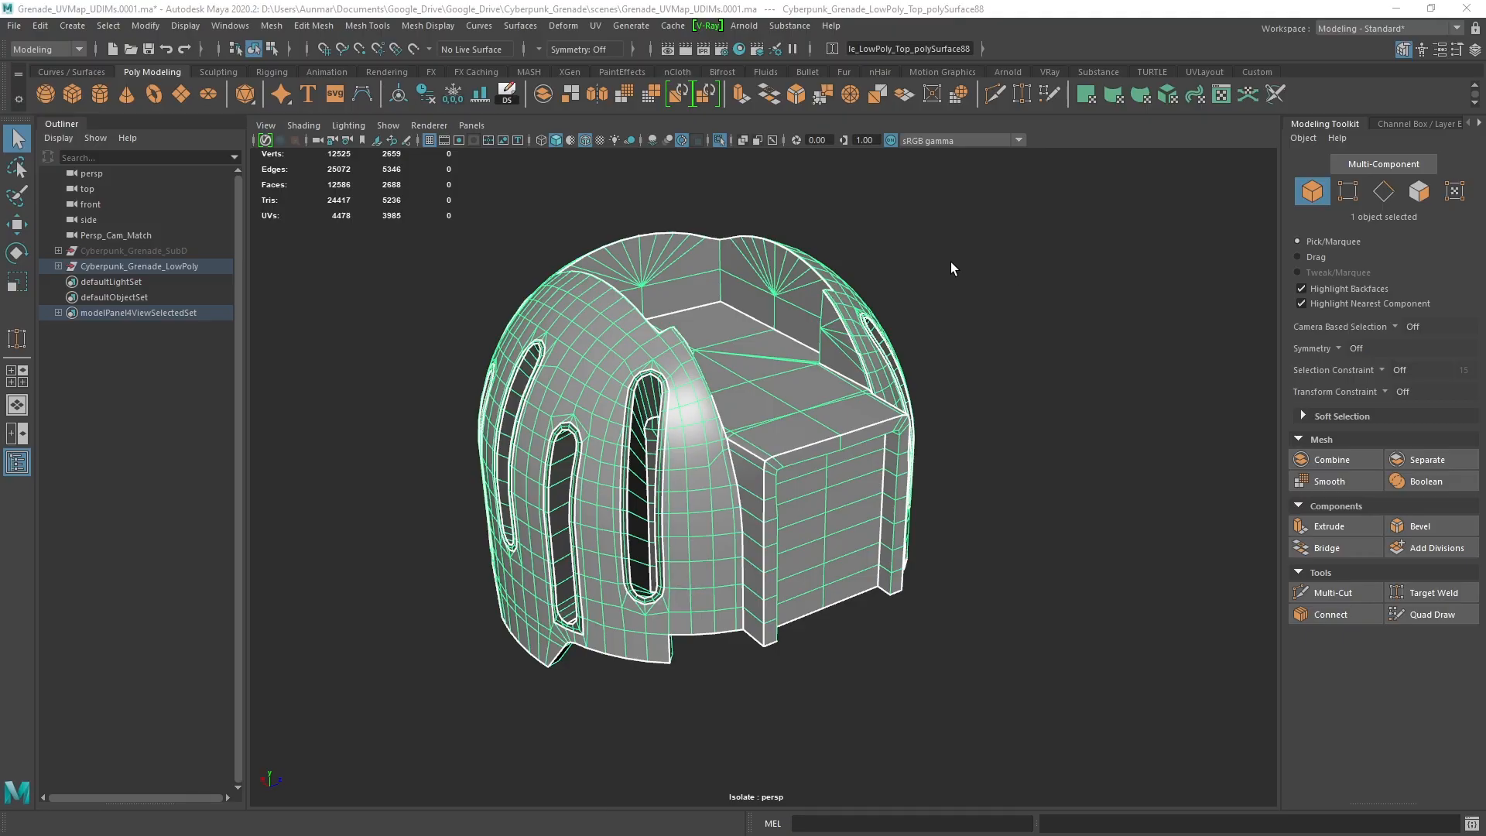
Assign a new Phong material to the selected dome mesh and display the material's attributes
{"action": "right_click", "coordinate": [1042, 220]}
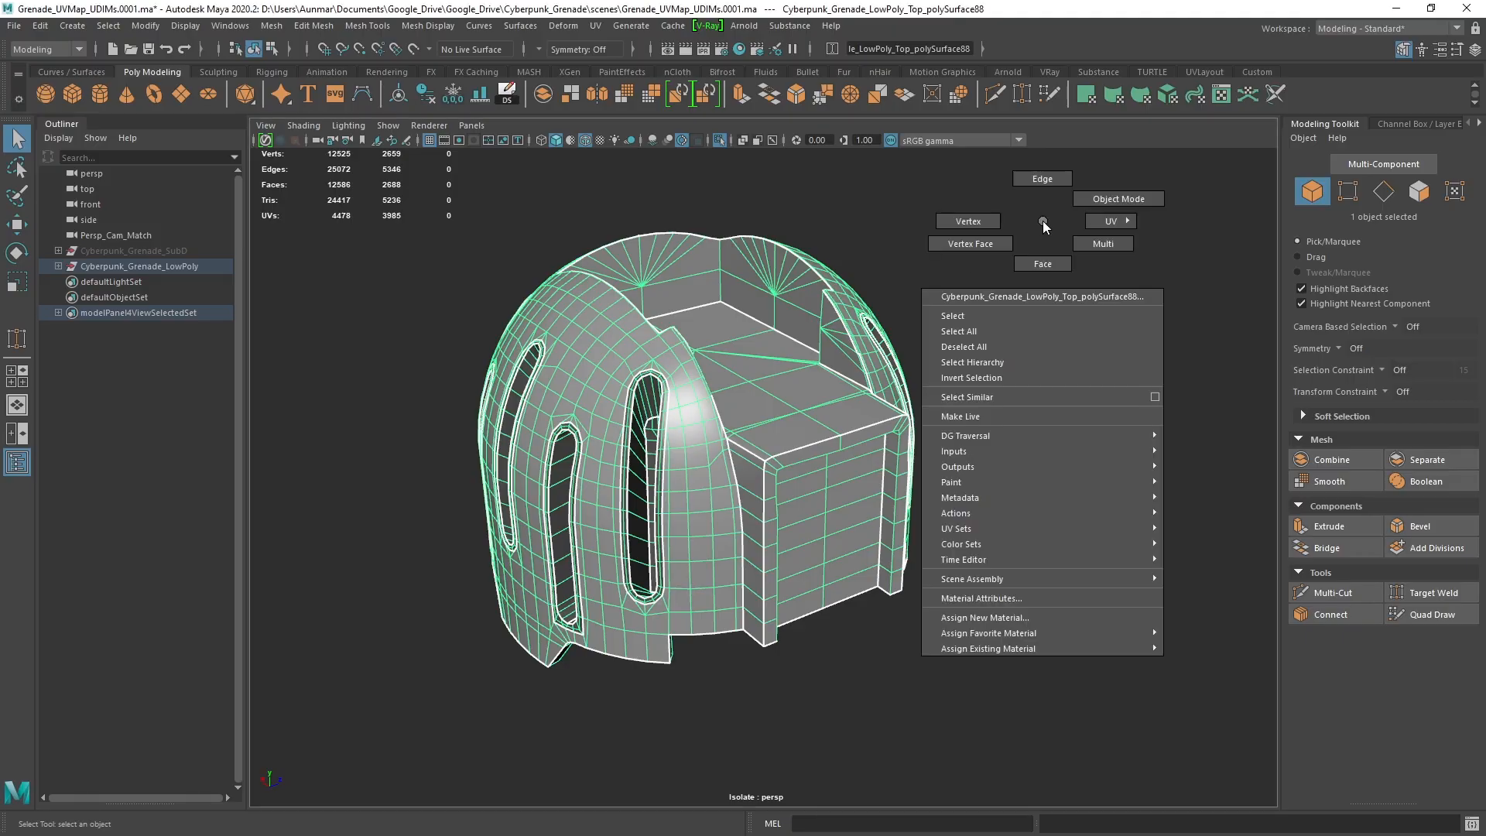
{"action": "left_click", "coordinate": [1091, 615]}
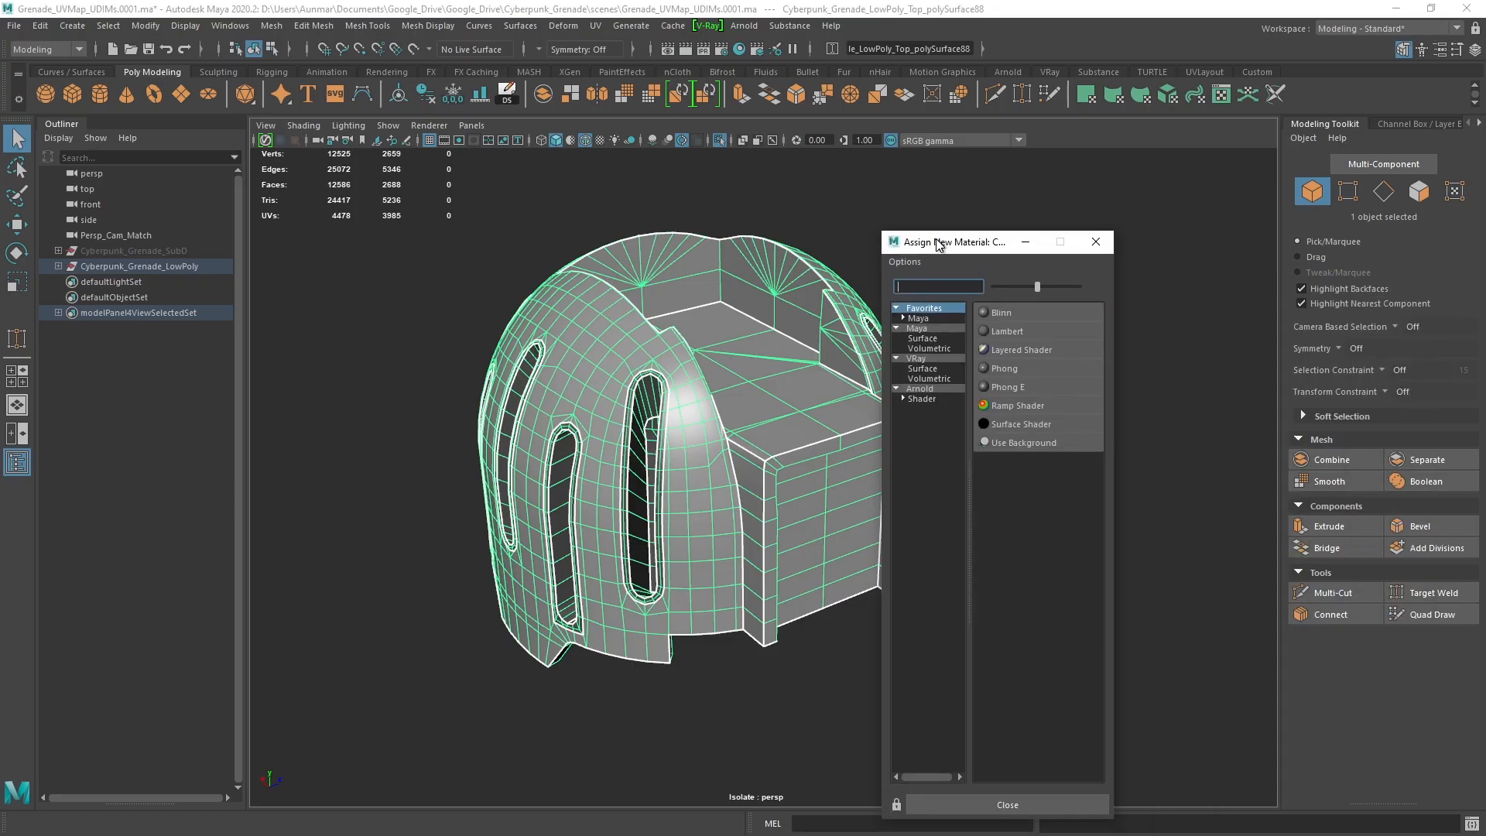
{"action": "left_click", "coordinate": [994, 365]}
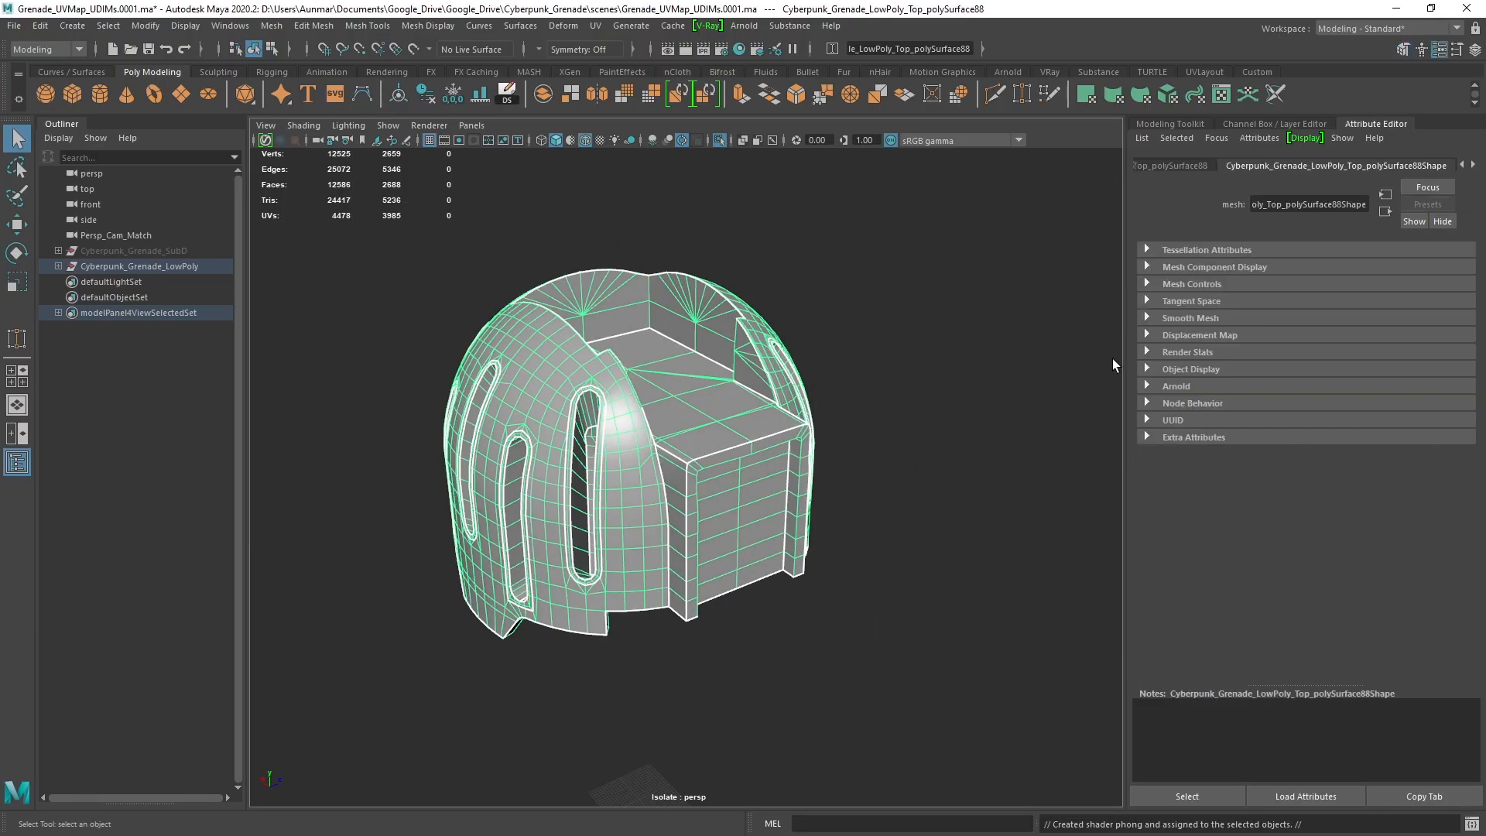
{"action": "left_click", "coordinate": [1472, 164]}
{"action": "left_click", "coordinate": [1472, 164]}
{"action": "left_click", "coordinate": [1472, 164]}
{"action": "left_click", "coordinate": [1472, 164]}
{"action": "left_click", "coordinate": [426, 94]}
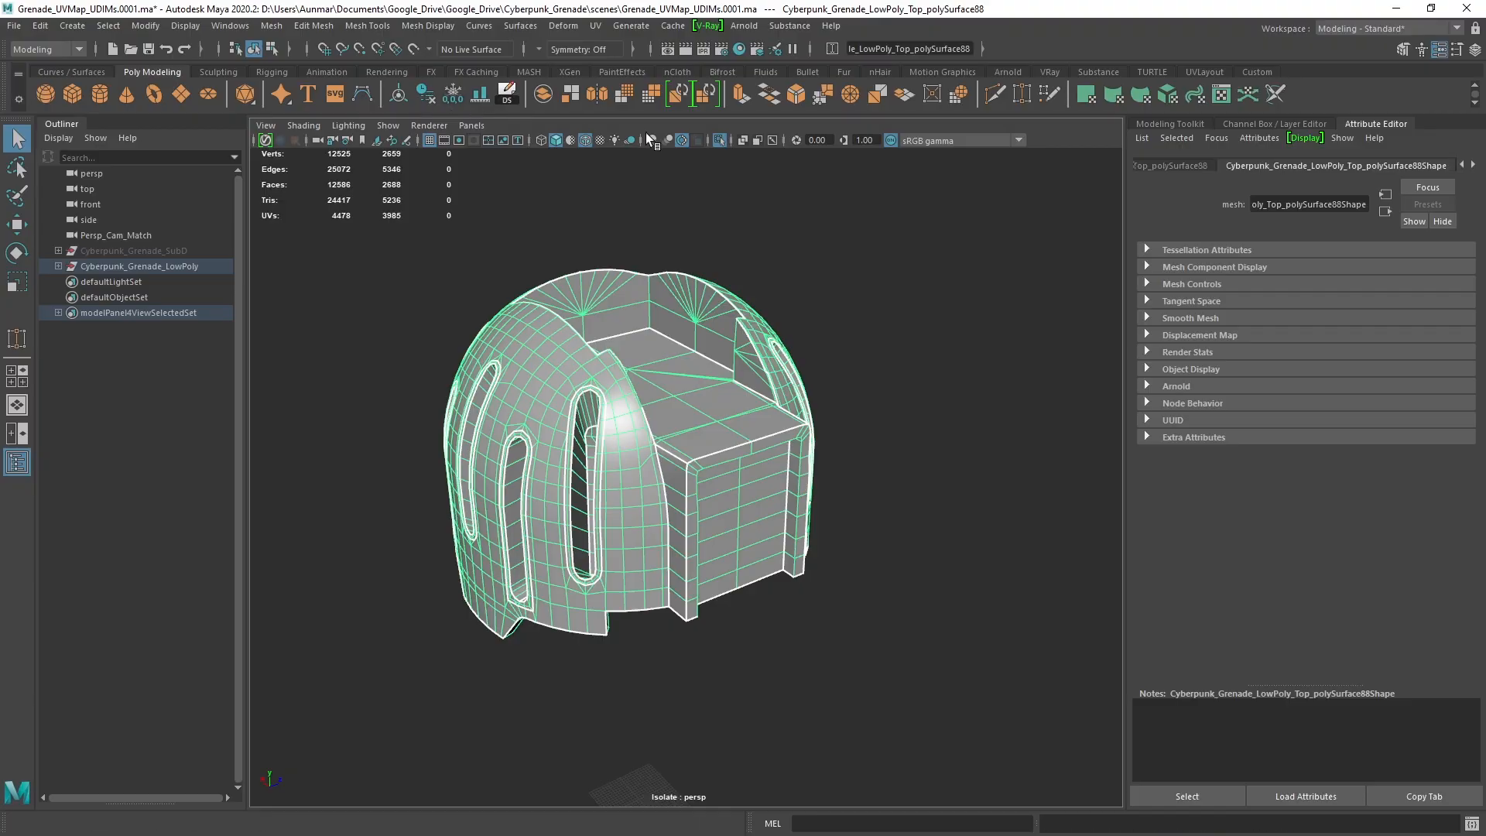
{"action": "left_click", "coordinate": [1472, 164]}
{"action": "left_click", "coordinate": [1437, 164]}
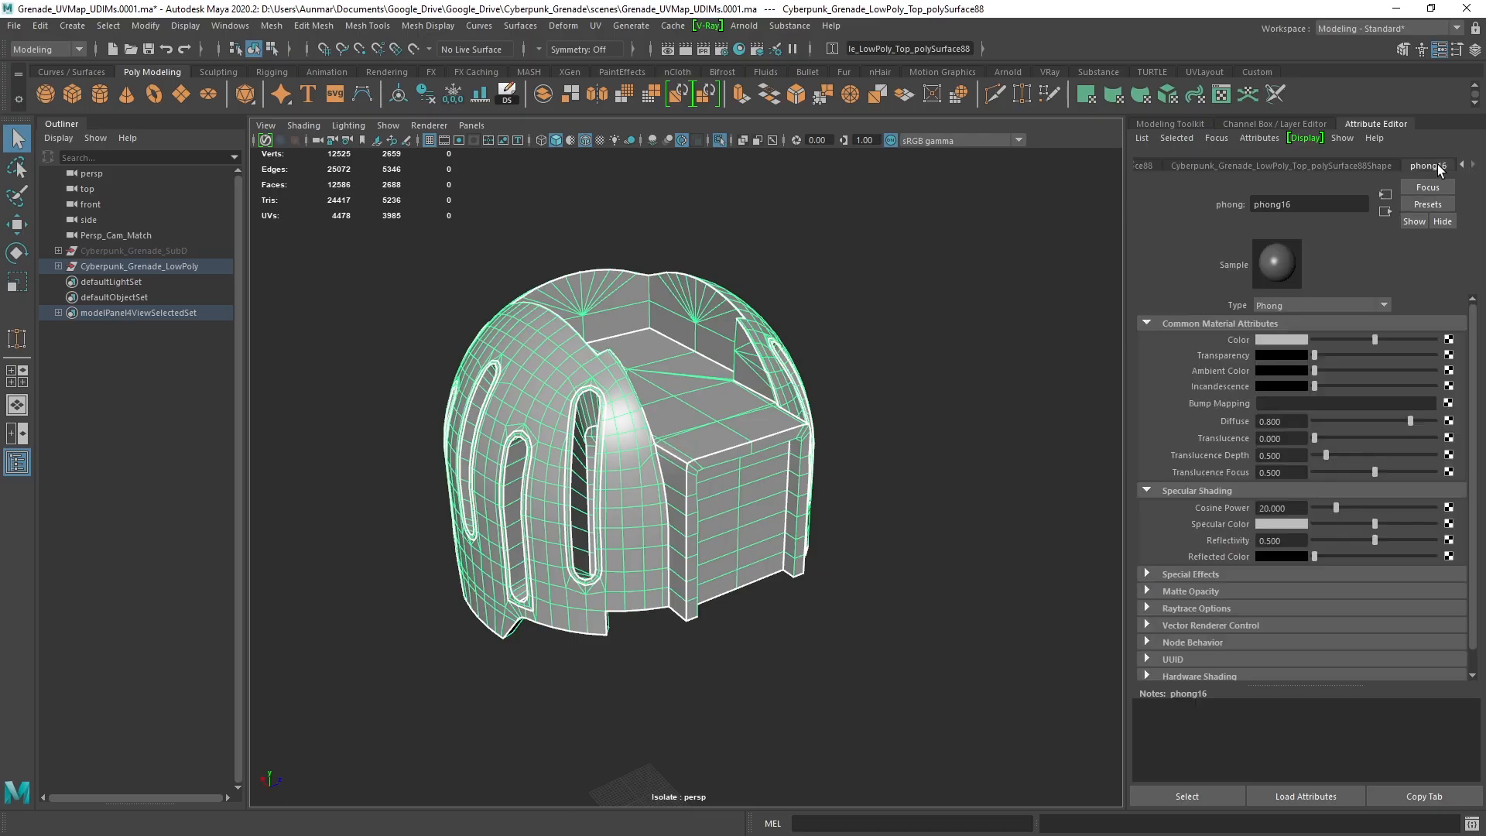
Rename the dome's Phong material to UDIM_Test
{"action": "left_click_drag", "start_coordinate": [1306, 205], "coordinate": [1168, 199]}
{"action": "type", "text": "UDM"}
{"action": "key", "text": "BackSpace"}
{"action": "type", "text": "IM TEst"}
{"action": "key", "text": "BackSpace"}
{"action": "key", "text": "BackSpace"}
{"action": "key", "text": "BackSpace"}
{"action": "type", "text": "est"}
{"action": "key", "text": "Return"}
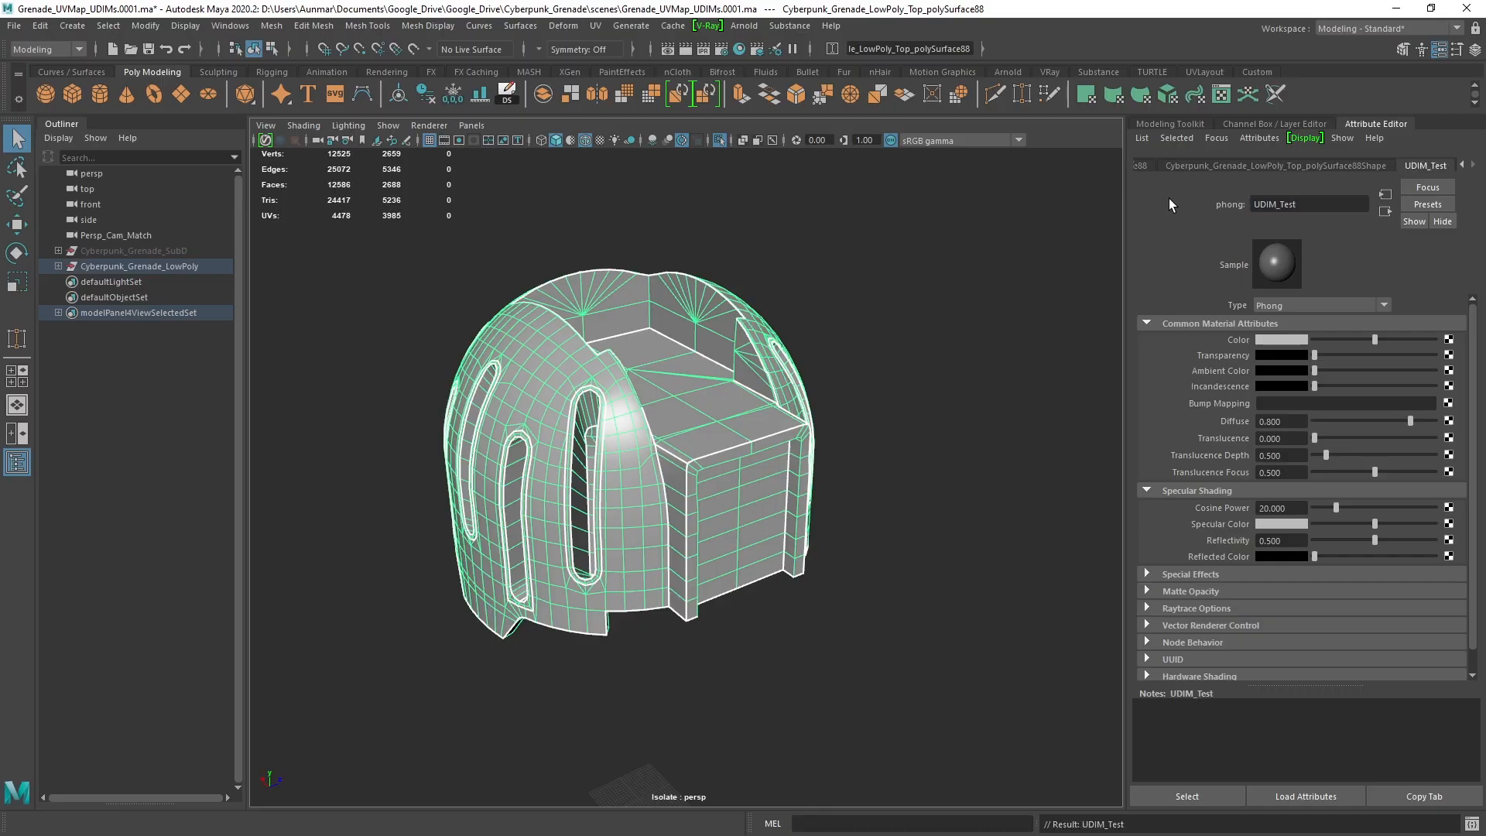
Connect a File texture to the material's color and load UV_Checker.1001.png from the sourceimages folder
{"action": "left_click", "coordinate": [1449, 341]}
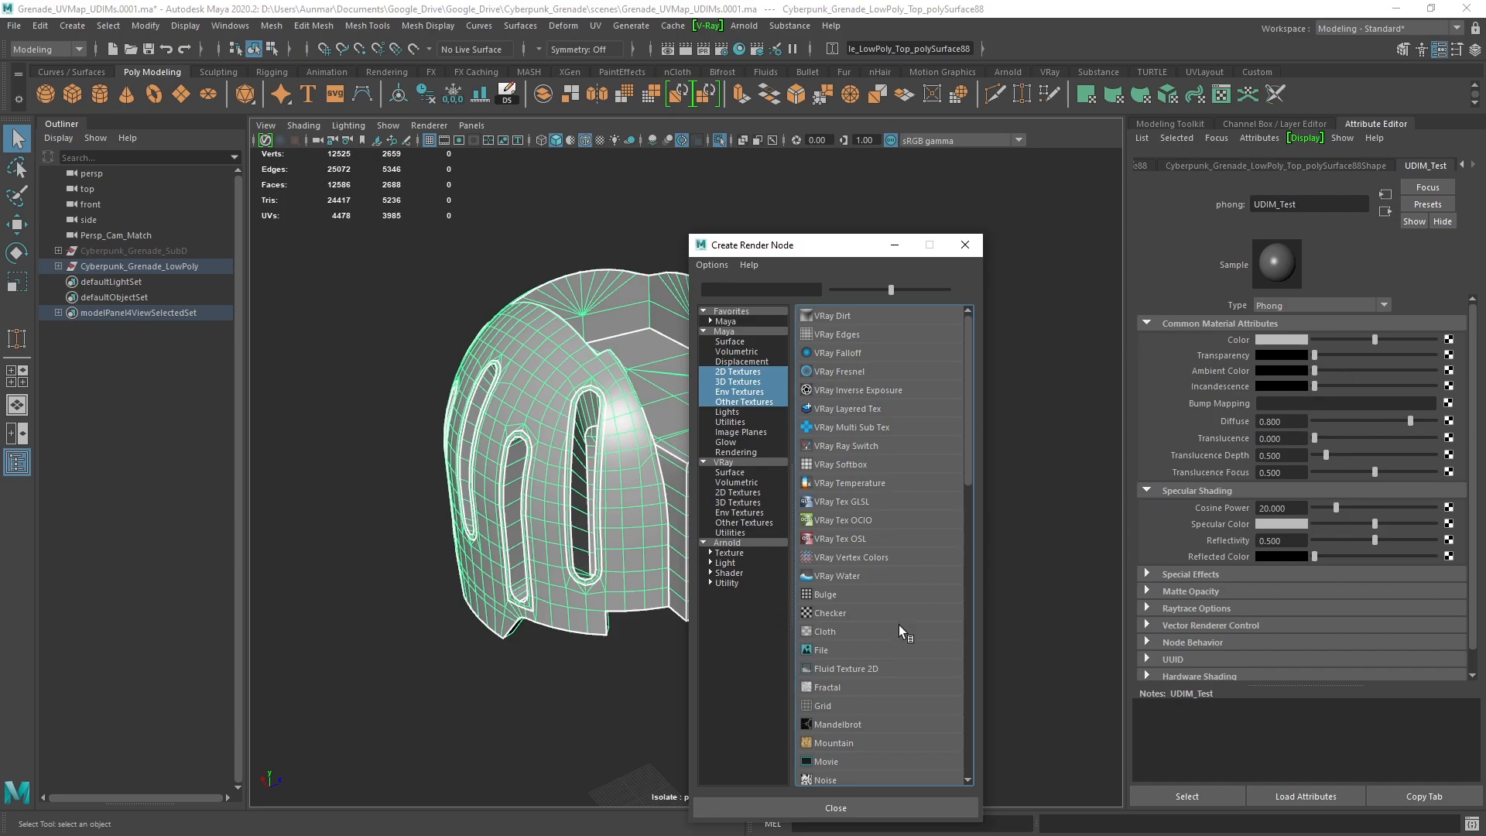
{"action": "left_click", "coordinate": [819, 650]}
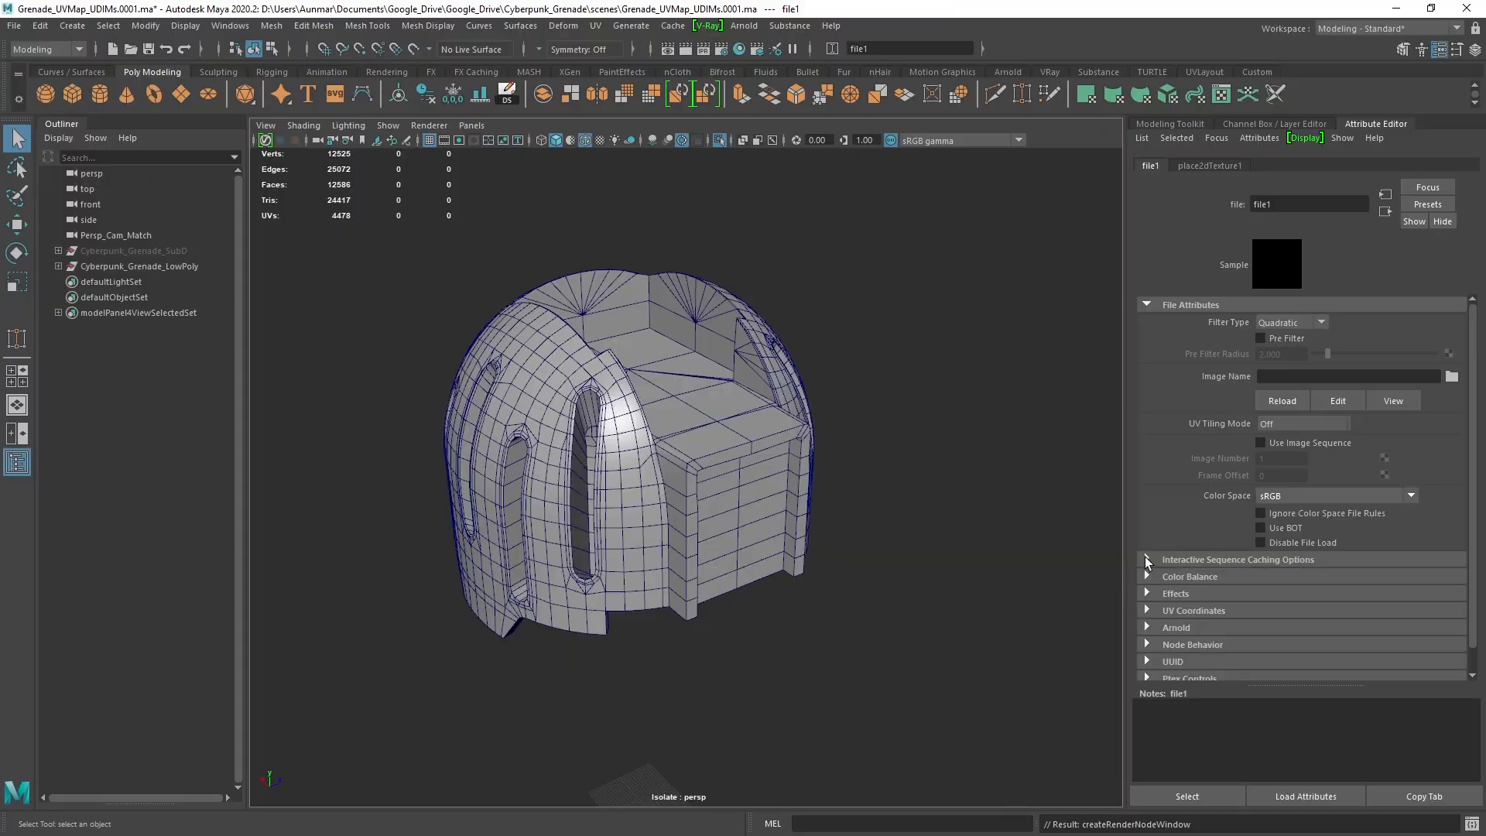
{"action": "left_click", "coordinate": [1451, 378]}
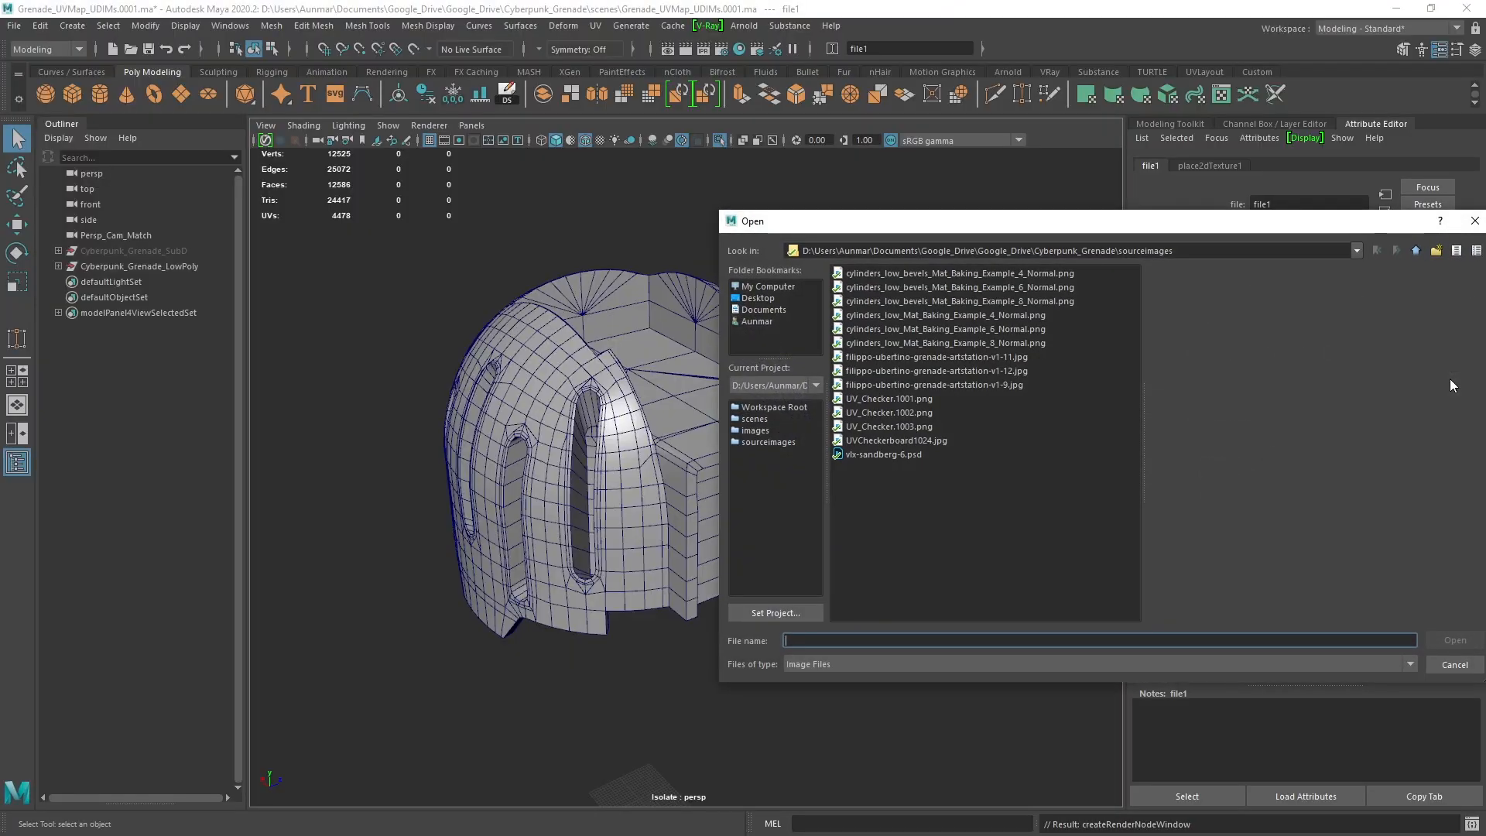
{"action": "left_click", "coordinate": [895, 400]}
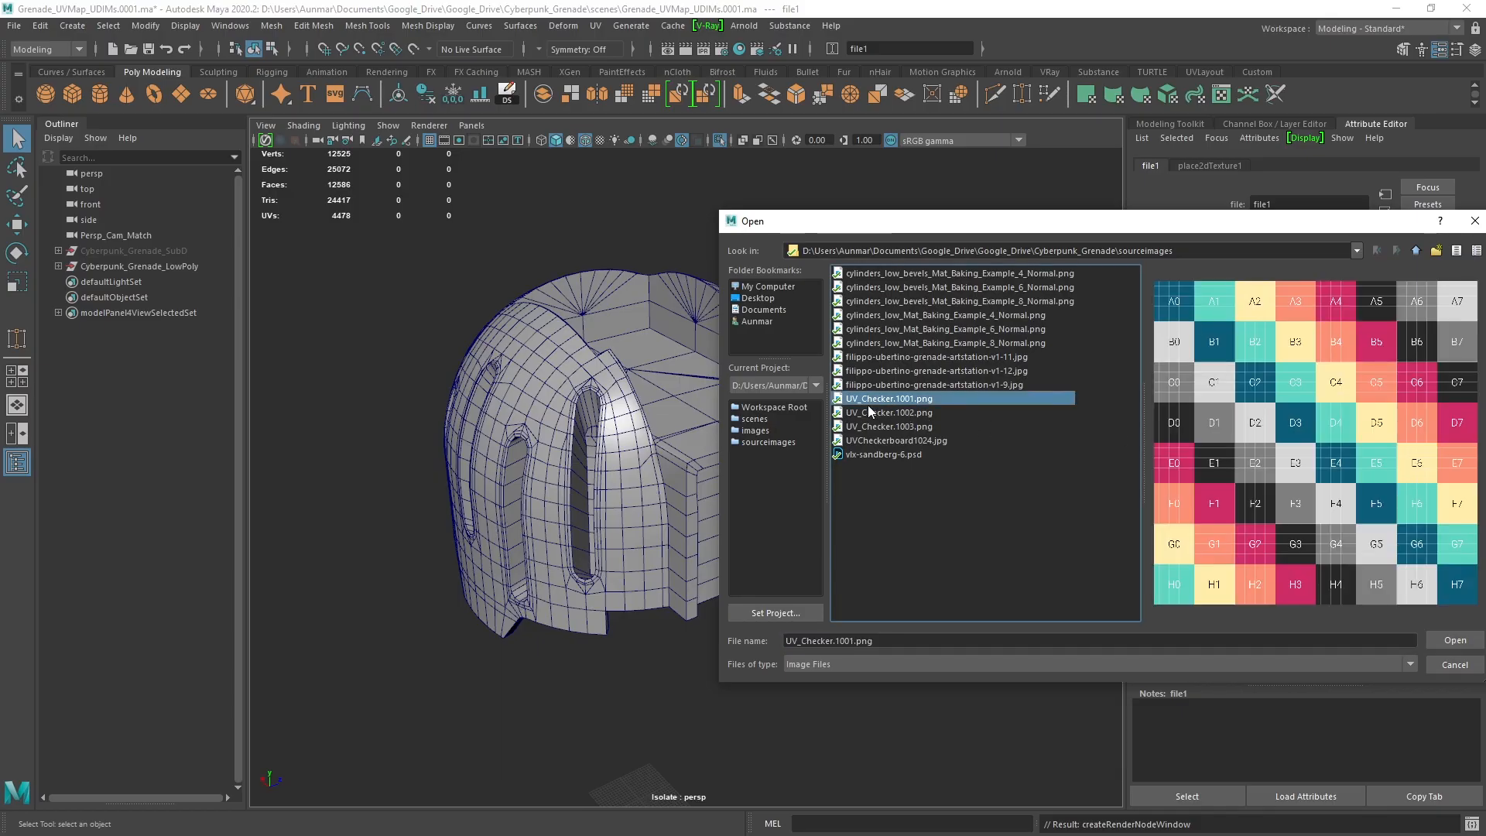
{"action": "left_click_drag", "start_coordinate": [1138, 222], "coordinate": [903, 196]}
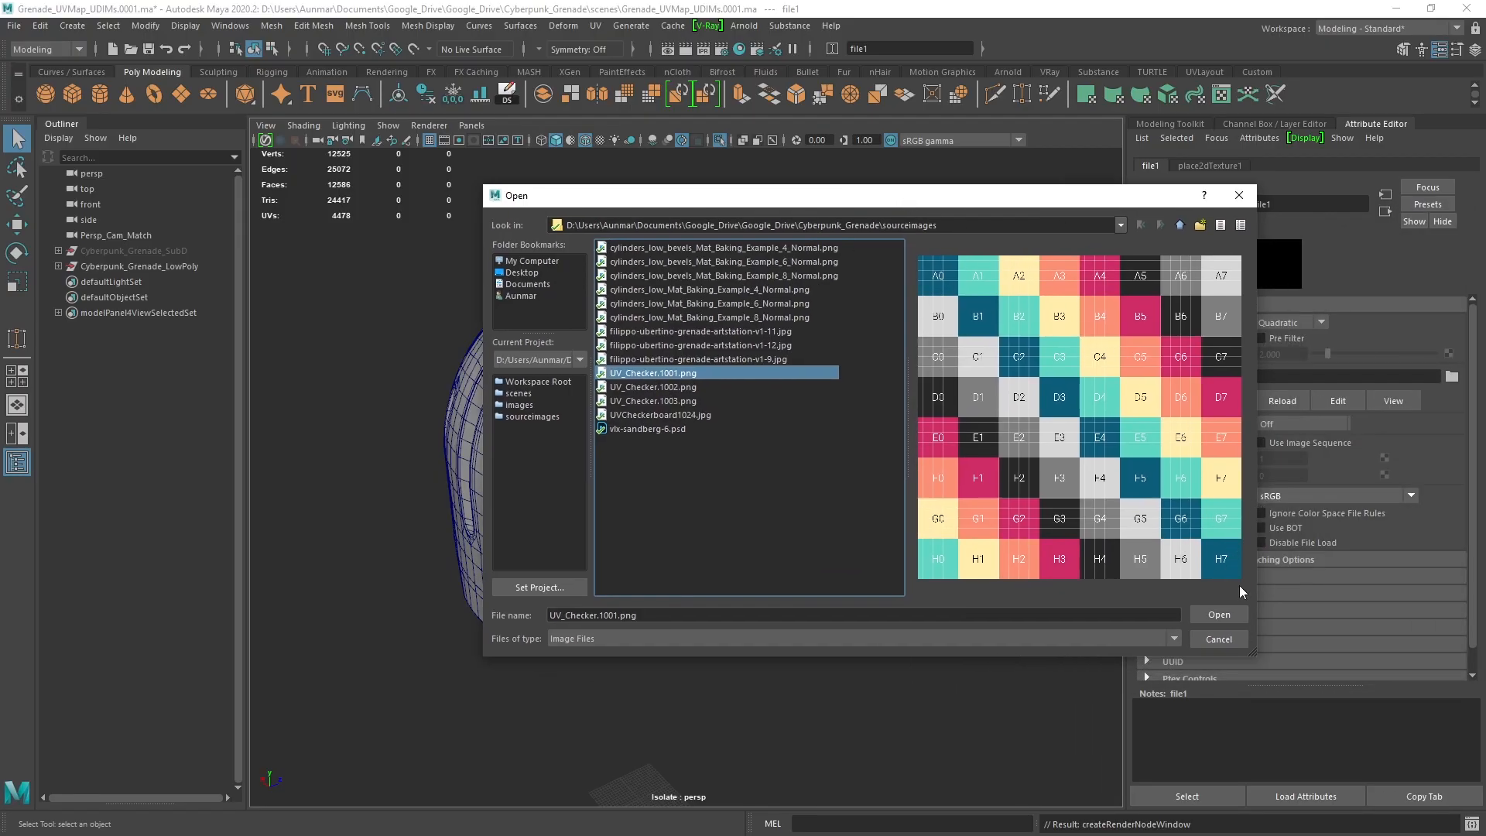
{"action": "left_click", "coordinate": [1220, 616]}
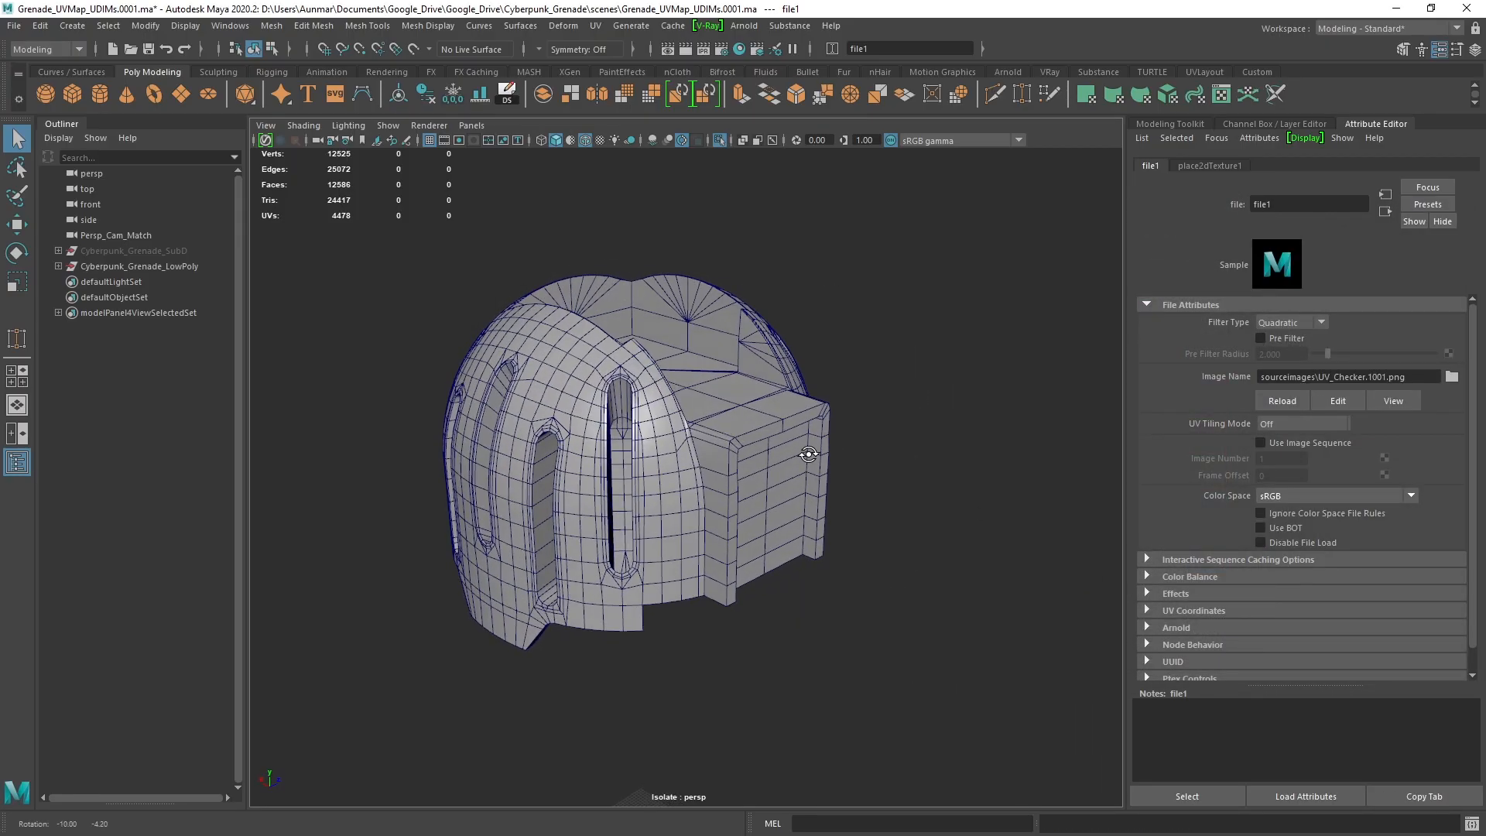
Switch the viewport to textured shading and inspect the checker pattern around the dome
{"action": "left_click_drag", "start_coordinate": [795, 322], "coordinate": [783, 323], "text": "alt"}
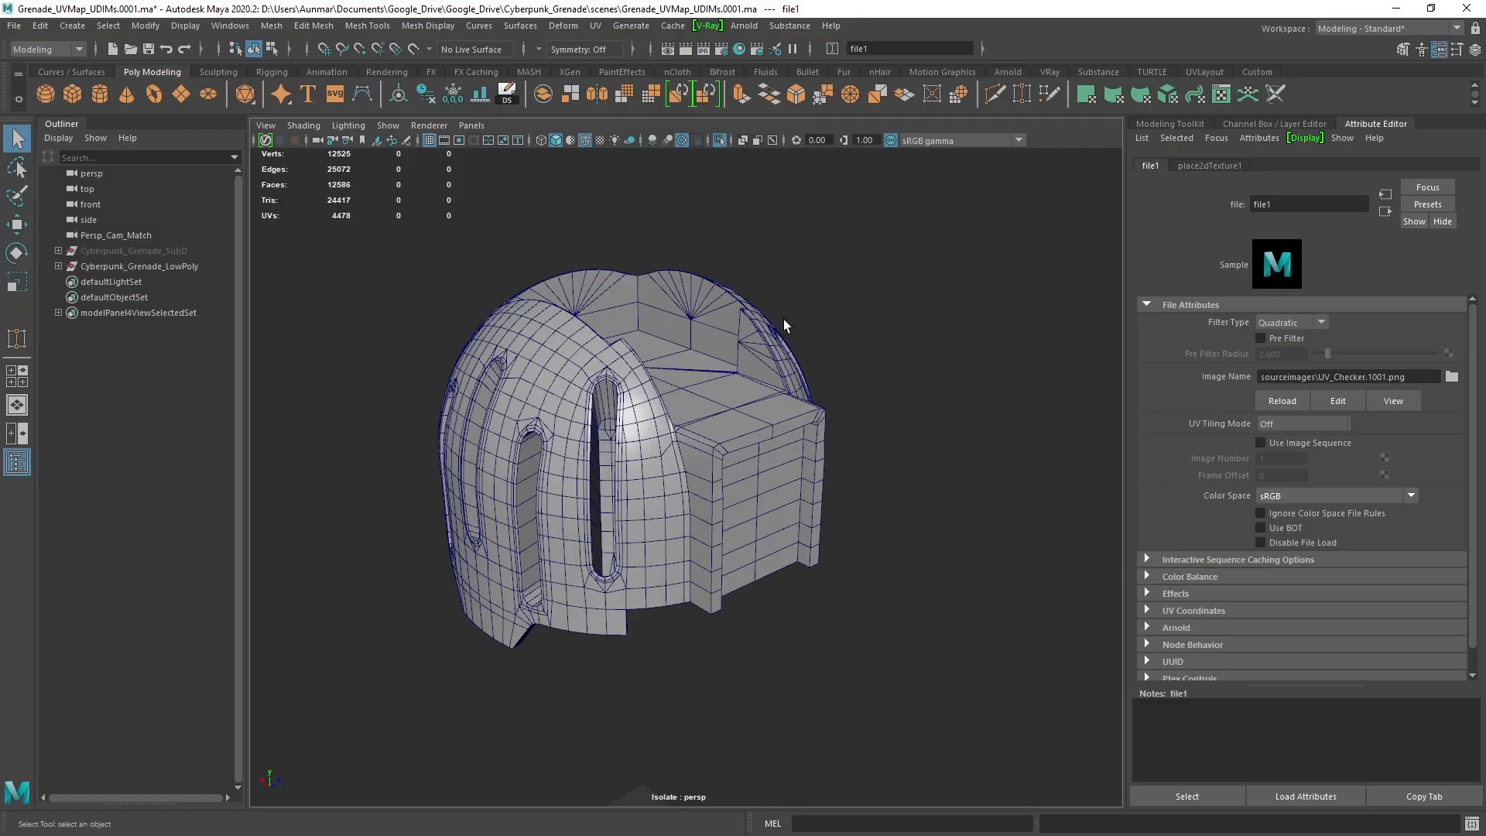
{"action": "key", "text": "7"}
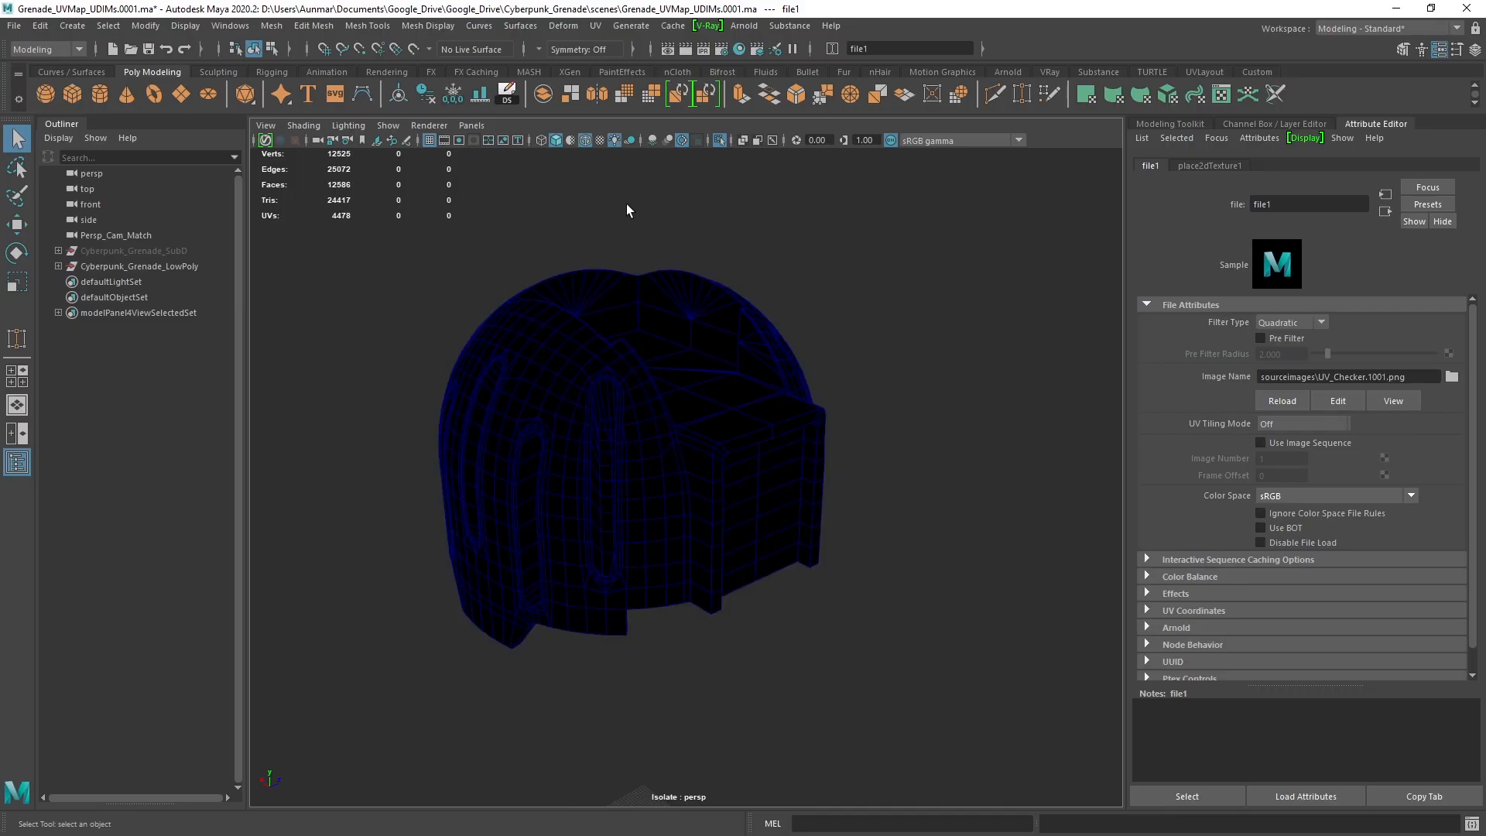
{"action": "key", "text": "6"}
{"action": "scroll", "coordinate": [739, 444], "scroll_direction": "up", "scroll_amount": 2}
{"action": "left_click_drag", "start_coordinate": [738, 444], "coordinate": [636, 438], "text": "alt"}
{"action": "left_click", "coordinate": [691, 380]}
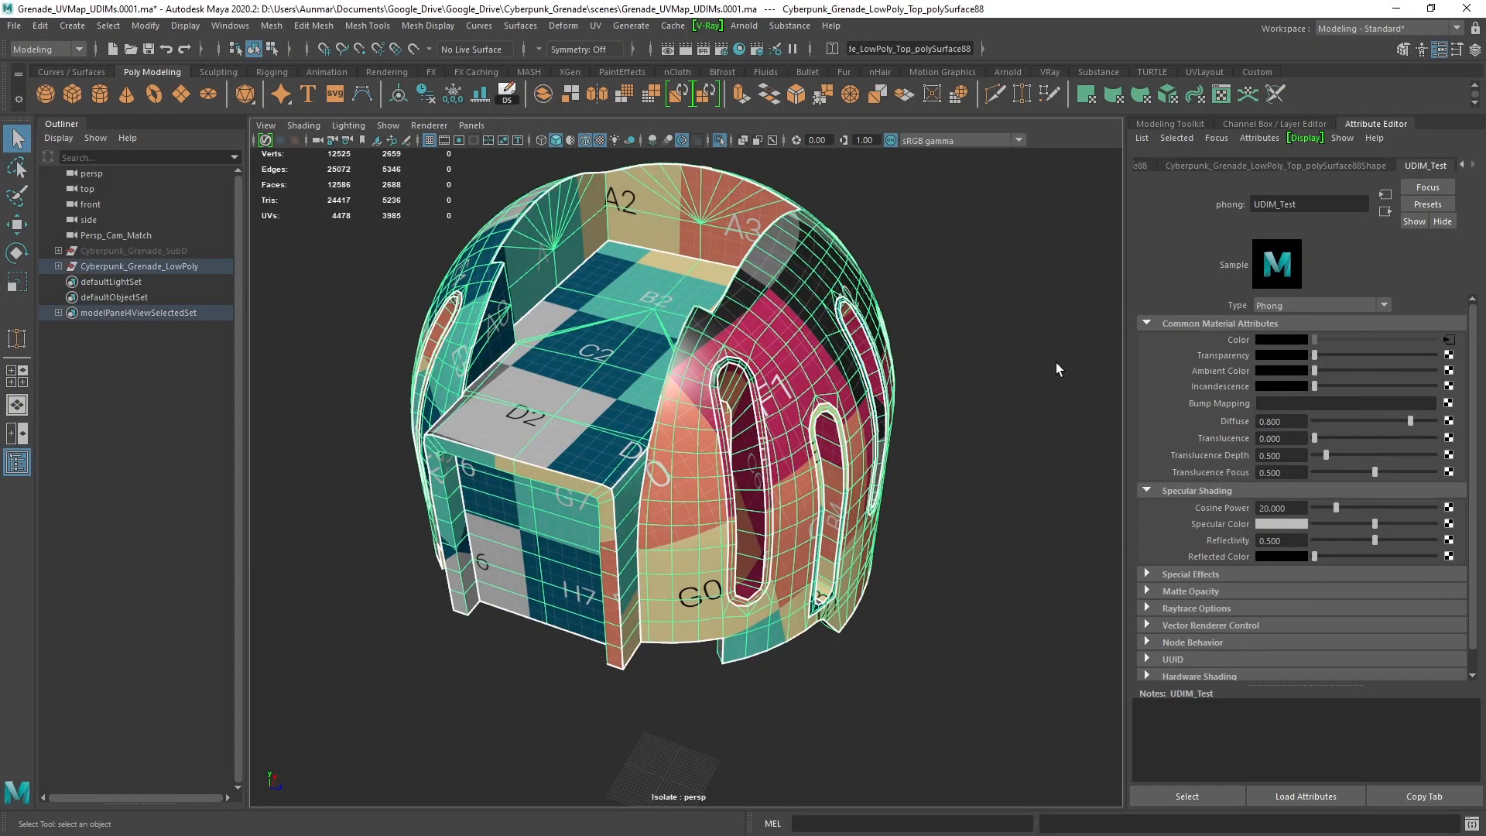
{"action": "left_click_drag", "start_coordinate": [728, 436], "coordinate": [805, 469], "text": "alt"}
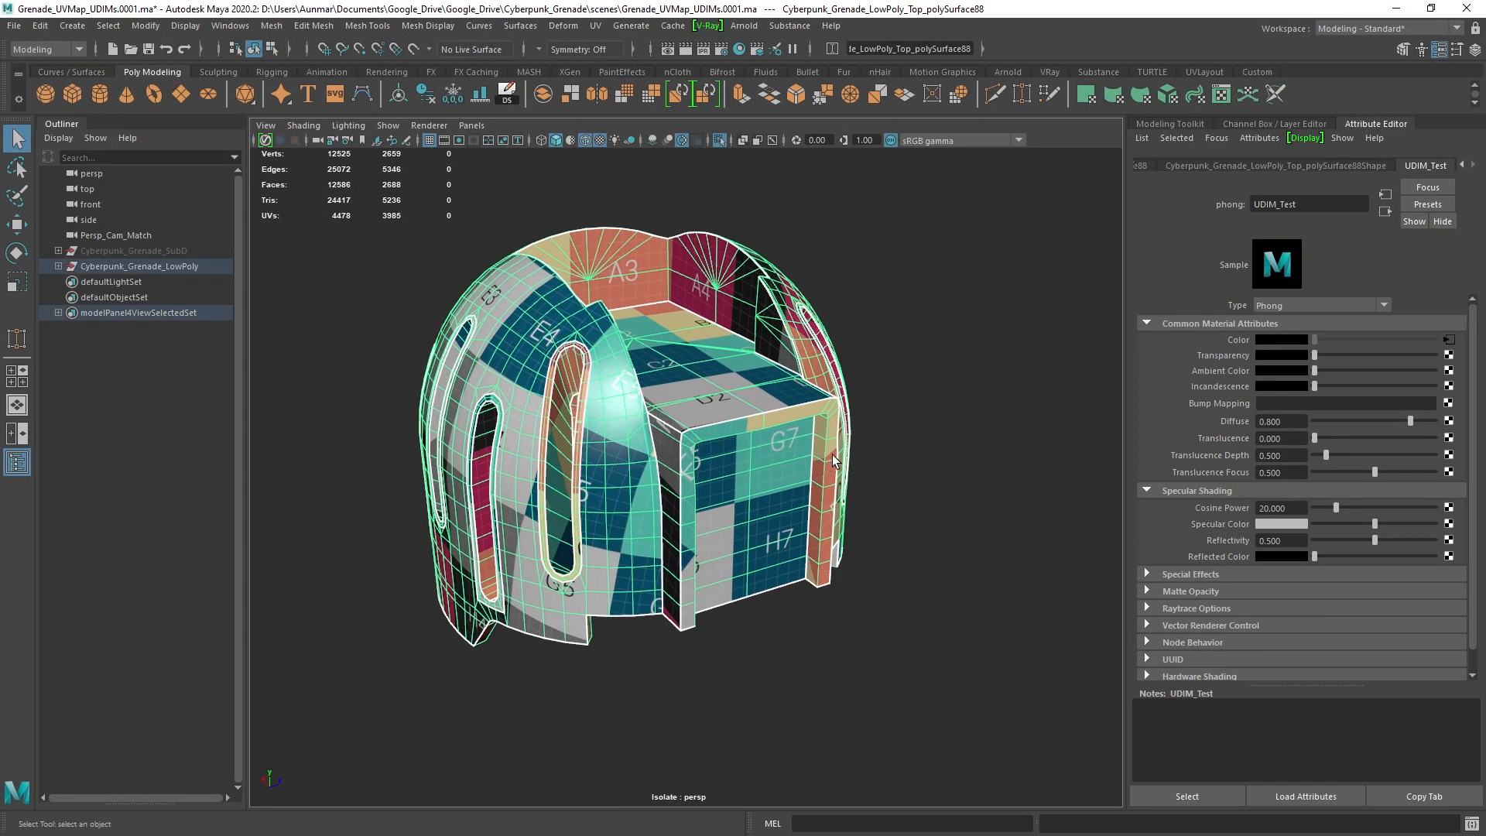
Set the color file texture's UV tiling mode to UDIM (Mari) and generate its viewport preview
{"action": "left_click", "coordinate": [1449, 340]}
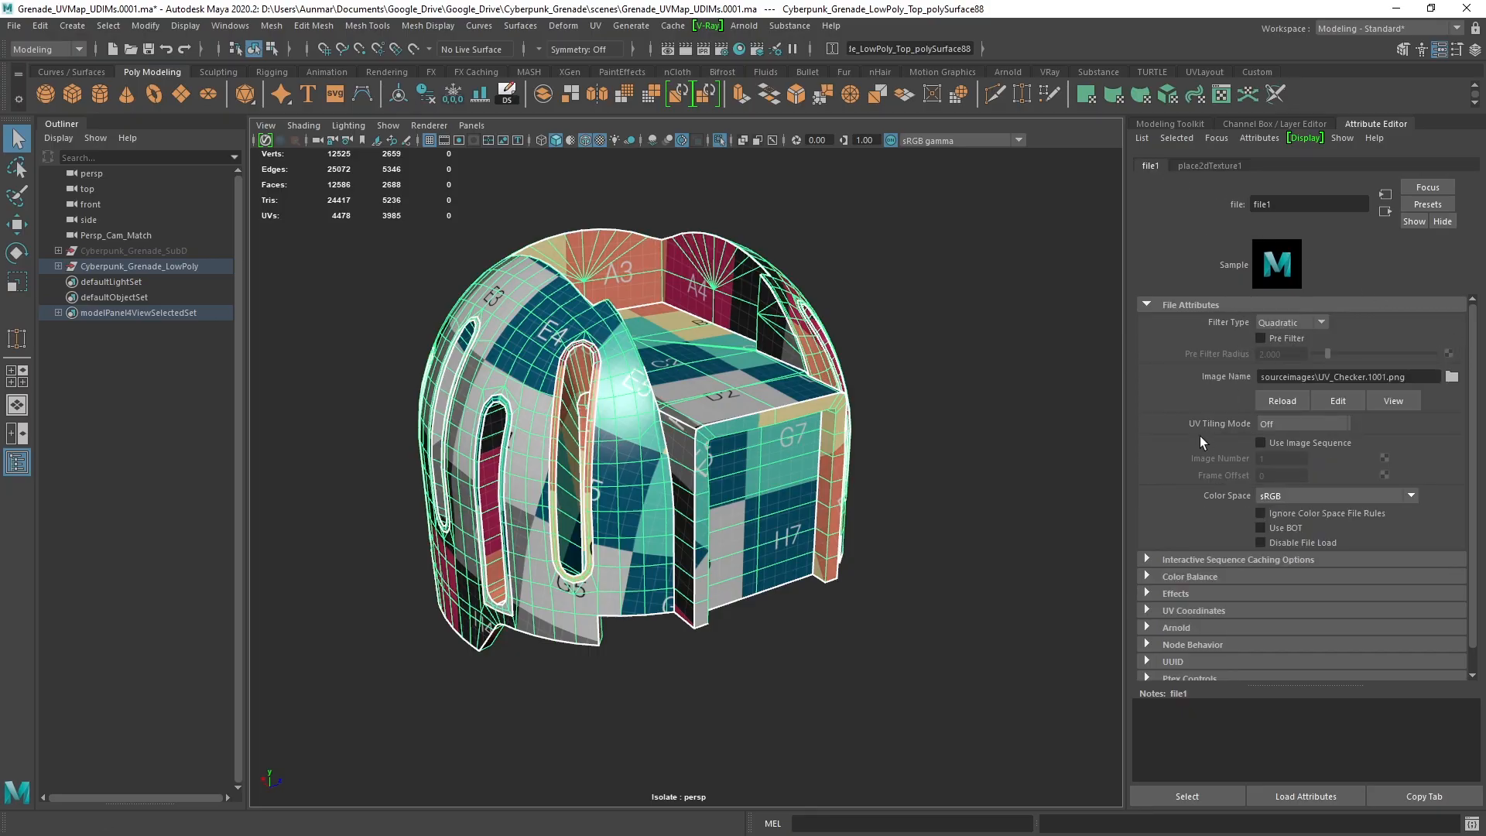
{"action": "left_click_drag", "start_coordinate": [1485, 267], "coordinate": [1485, 225]}
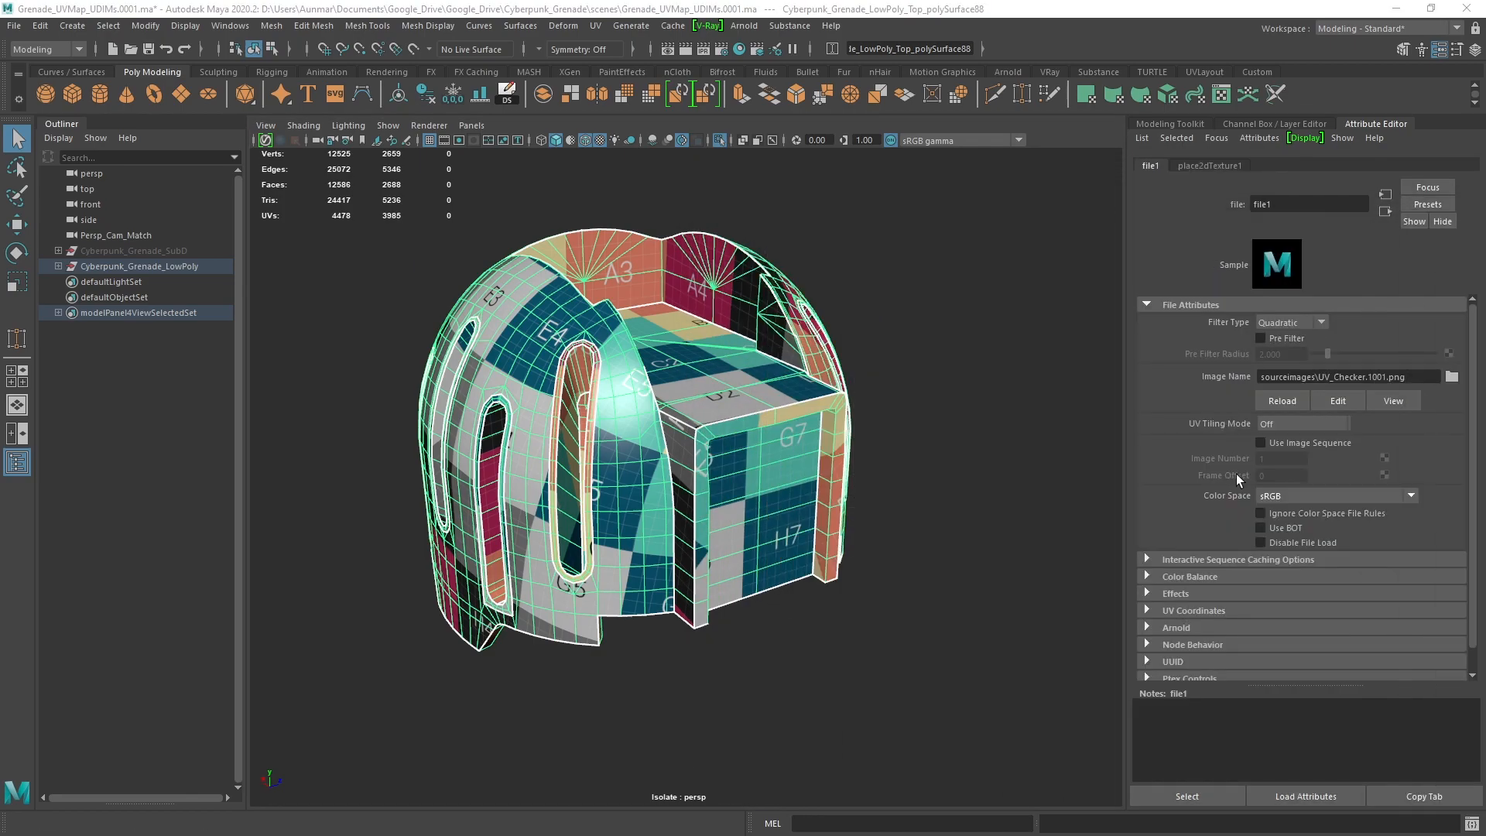
{"action": "left_click", "coordinate": [1274, 424]}
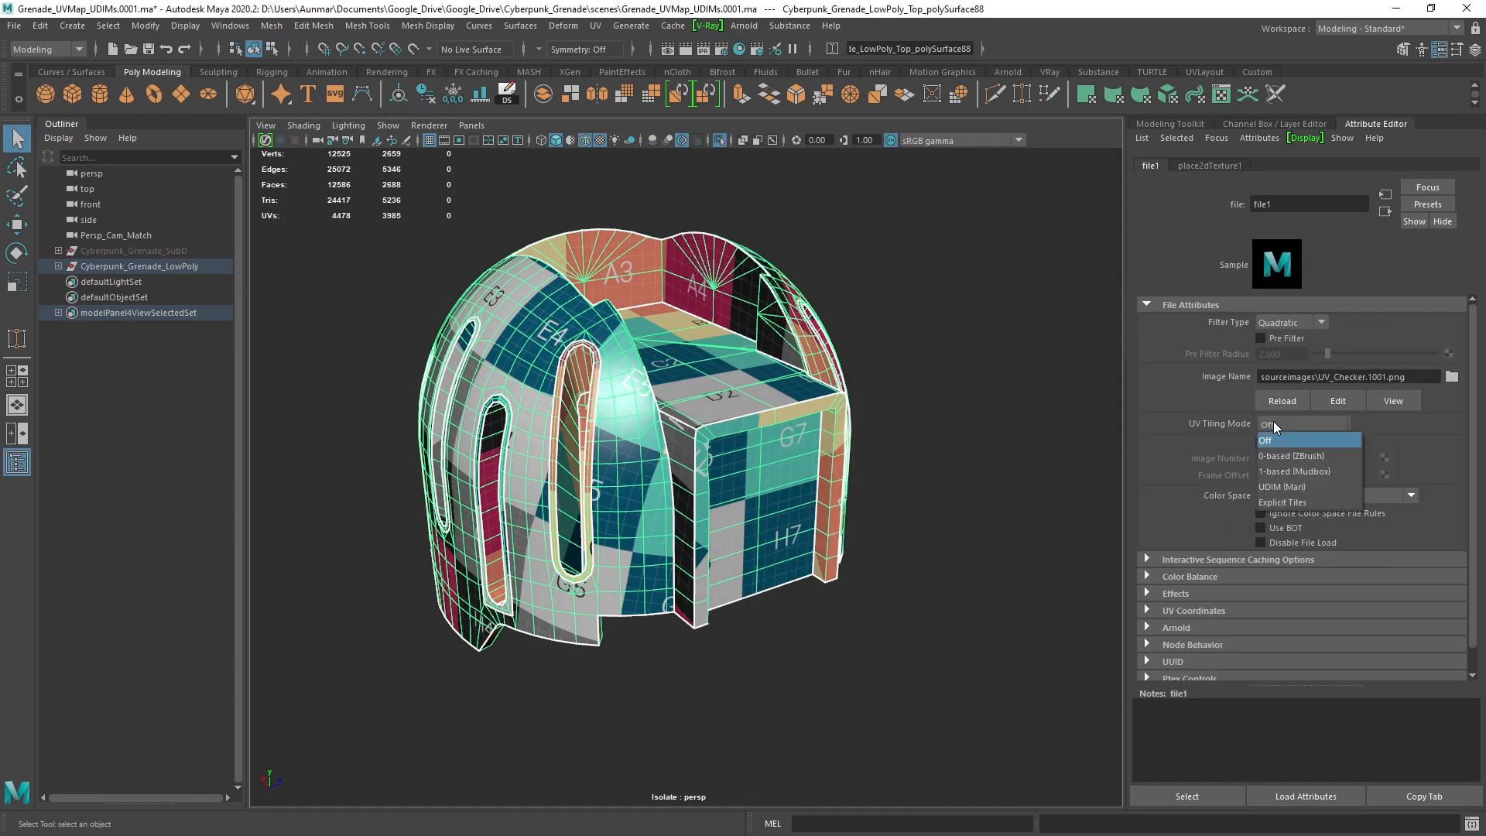
{"action": "left_click", "coordinate": [1311, 489]}
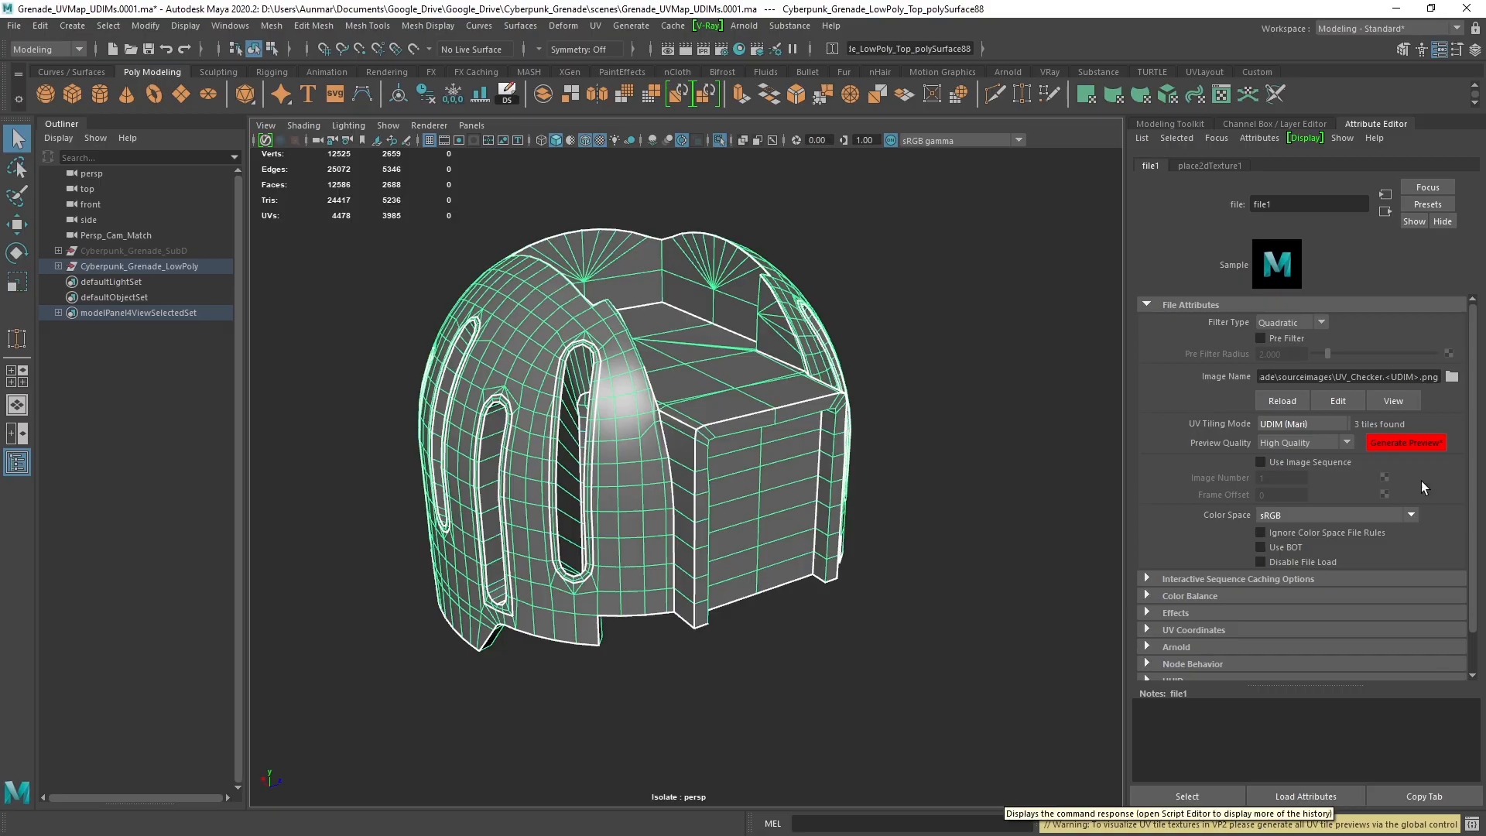
{"action": "left_click", "coordinate": [1399, 444]}
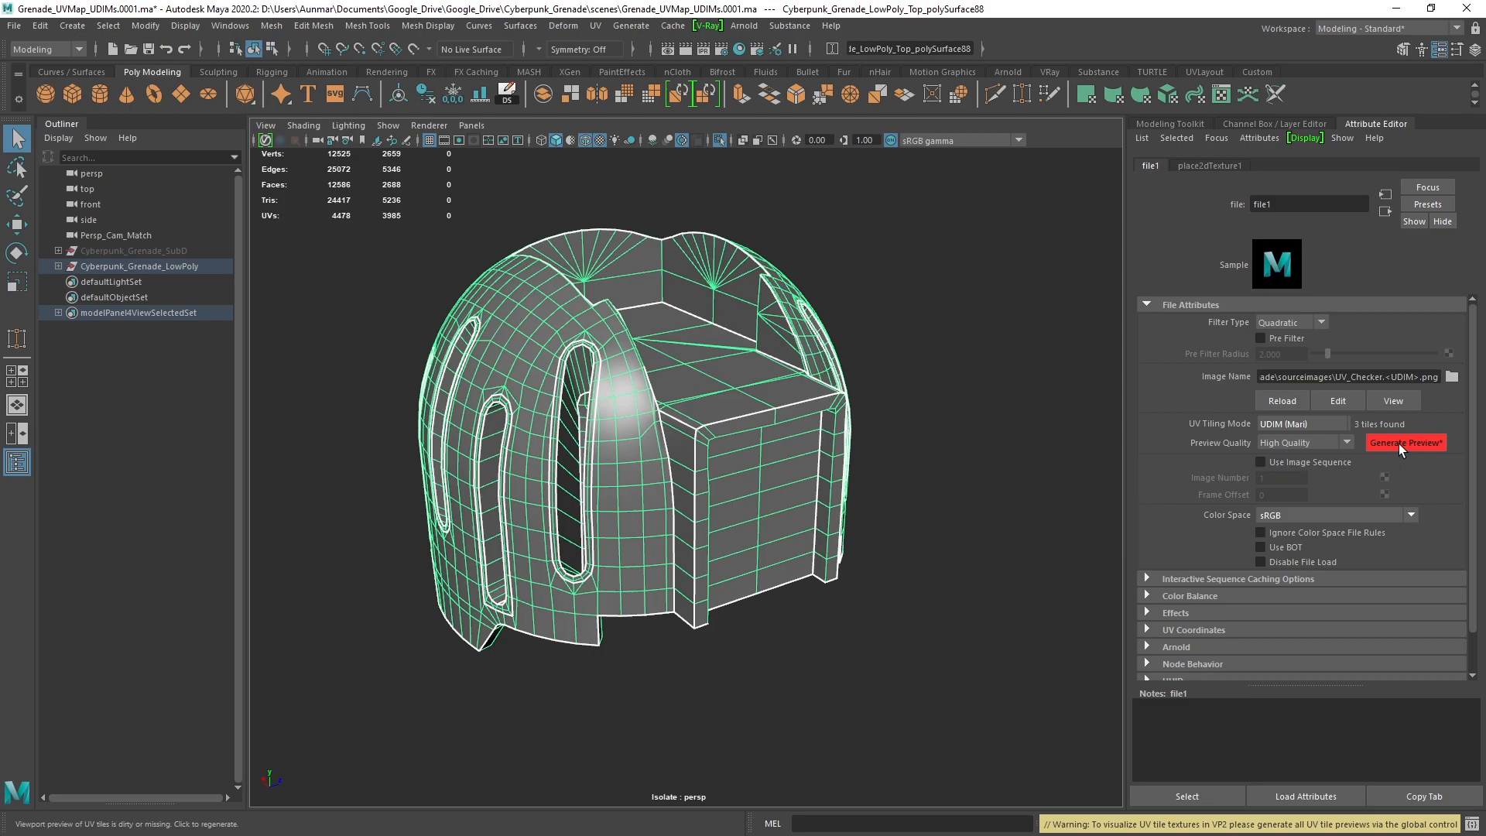
Inspect the dome's slots beside the UV Editor and compare their pattern with the UV_Checker.1001.png image
{"action": "left_click_drag", "start_coordinate": [1013, 695], "coordinate": [851, 418], "text": "alt"}
{"action": "left_click_drag", "start_coordinate": [780, 507], "coordinate": [797, 499], "text": "alt"}
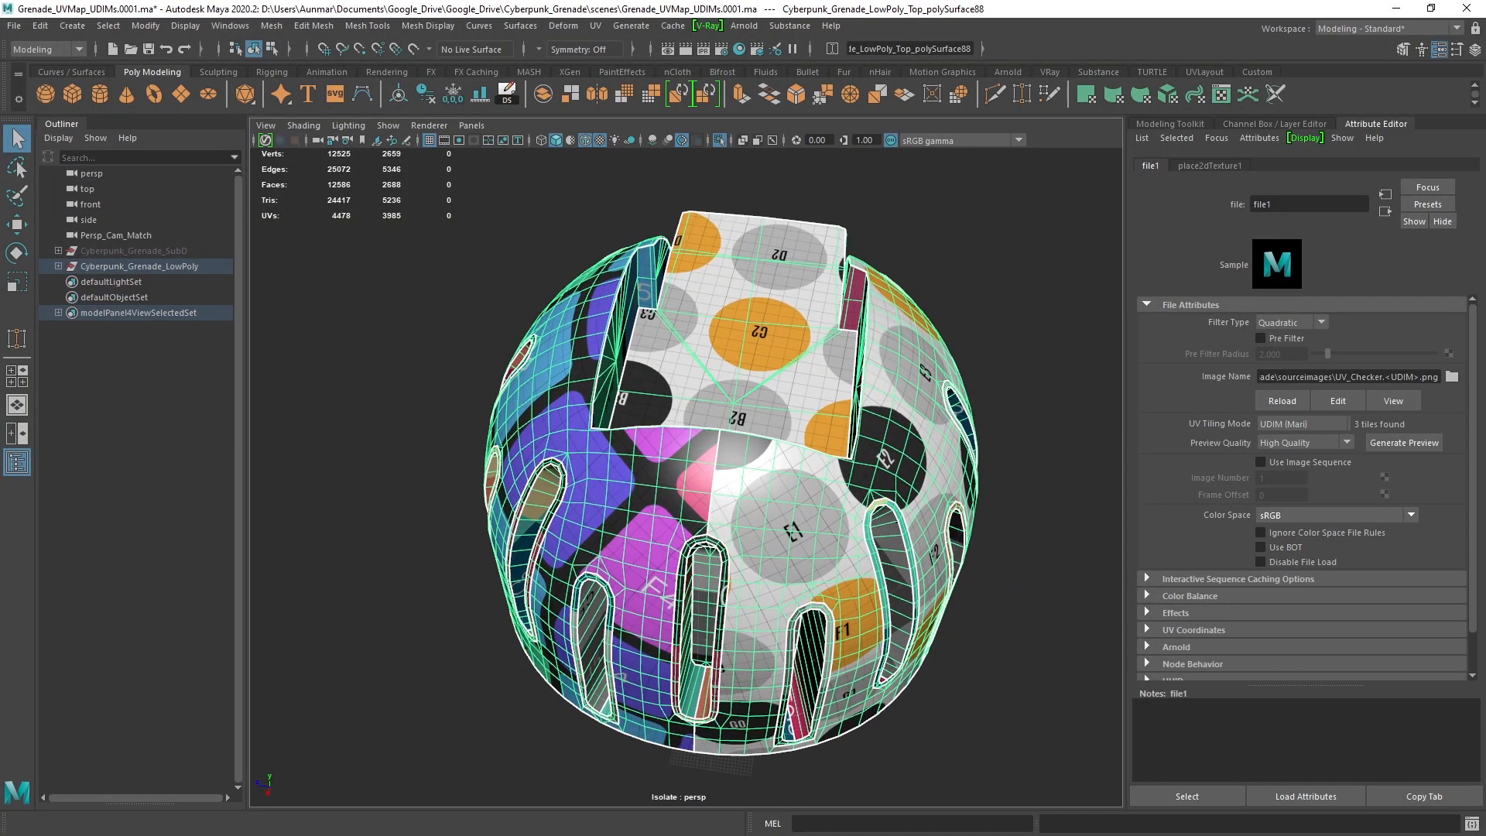
{"action": "left_click_drag", "start_coordinate": [1485, 196], "coordinate": [1057, 174]}
{"action": "left_click_drag", "start_coordinate": [859, 434], "coordinate": [673, 441], "text": "alt"}
{"action": "right_click_drag", "start_coordinate": [689, 443], "coordinate": [822, 443], "text": "alt"}
{"action": "left_click_drag", "start_coordinate": [694, 506], "coordinate": [741, 388], "text": "alt"}
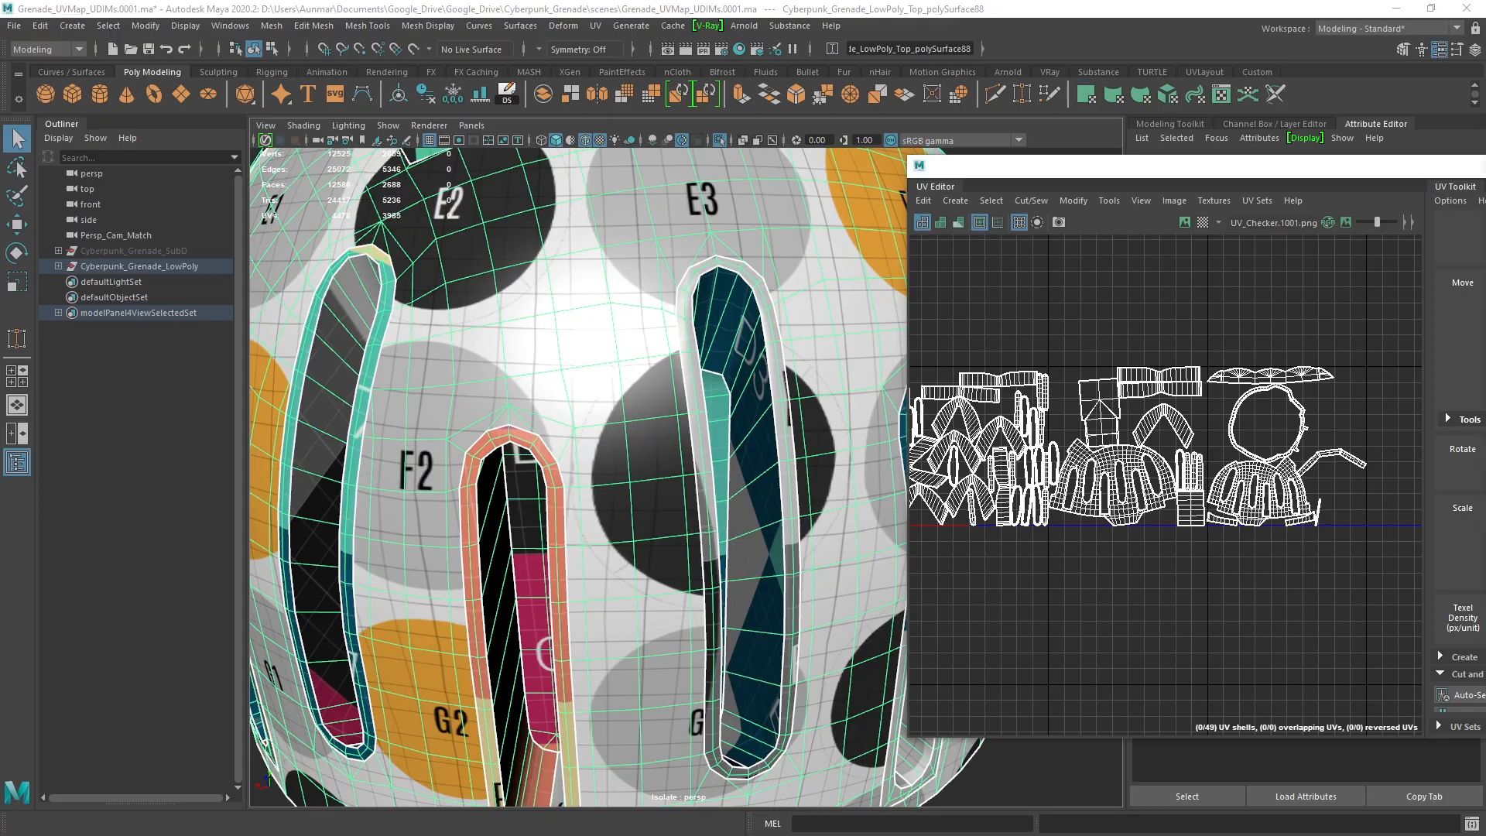
{"action": "left_click_drag", "start_coordinate": [1485, 82], "coordinate": [1013, 72]}
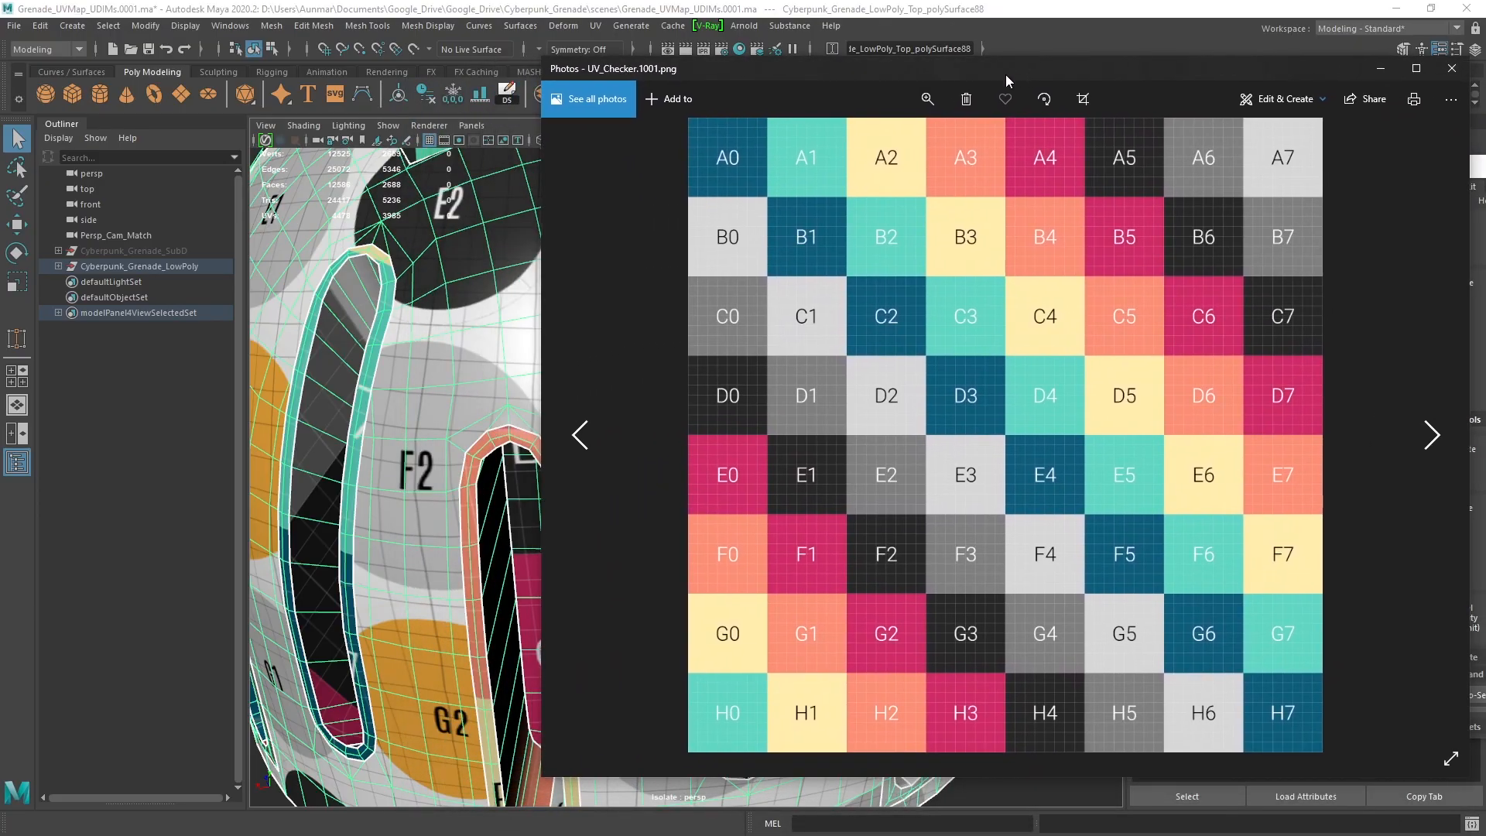
{"action": "left_click", "coordinate": [656, 9]}
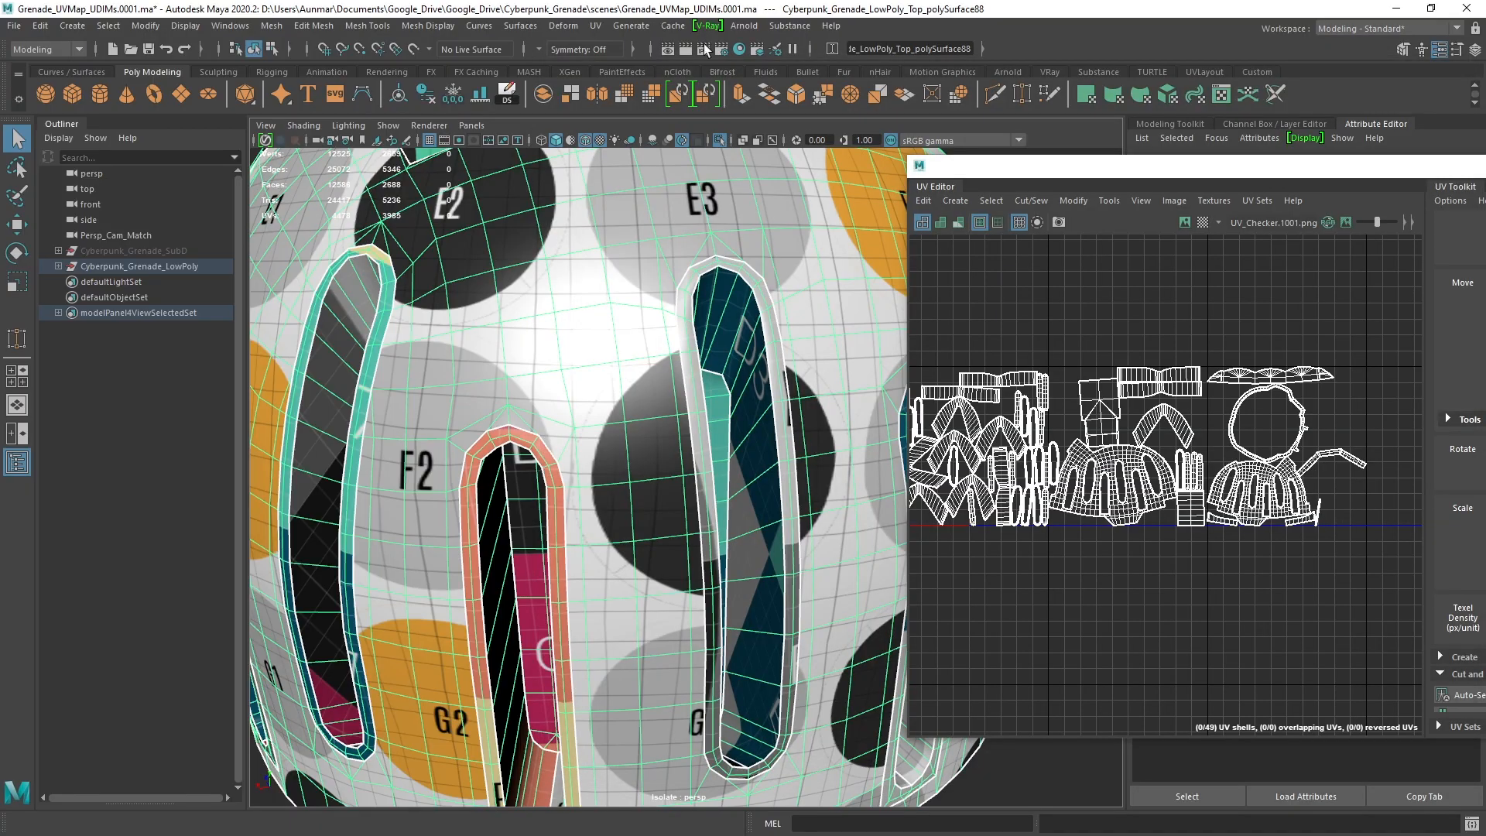
Select the large dome UV shell in the second UDIM tile and compare its pattern with UV_Checker.1002.png
{"action": "scroll", "coordinate": [644, 429], "scroll_direction": "down", "scroll_amount": 5}
{"action": "left_click_drag", "start_coordinate": [644, 429], "coordinate": [758, 476], "text": "alt"}
{"action": "right_click", "coordinate": [1098, 442]}
{"action": "right_click_drag", "start_coordinate": [1096, 442], "coordinate": [1029, 415]}
{"action": "left_click", "coordinate": [1126, 451]}
{"action": "left_click_drag", "start_coordinate": [718, 500], "coordinate": [696, 490], "text": "alt"}
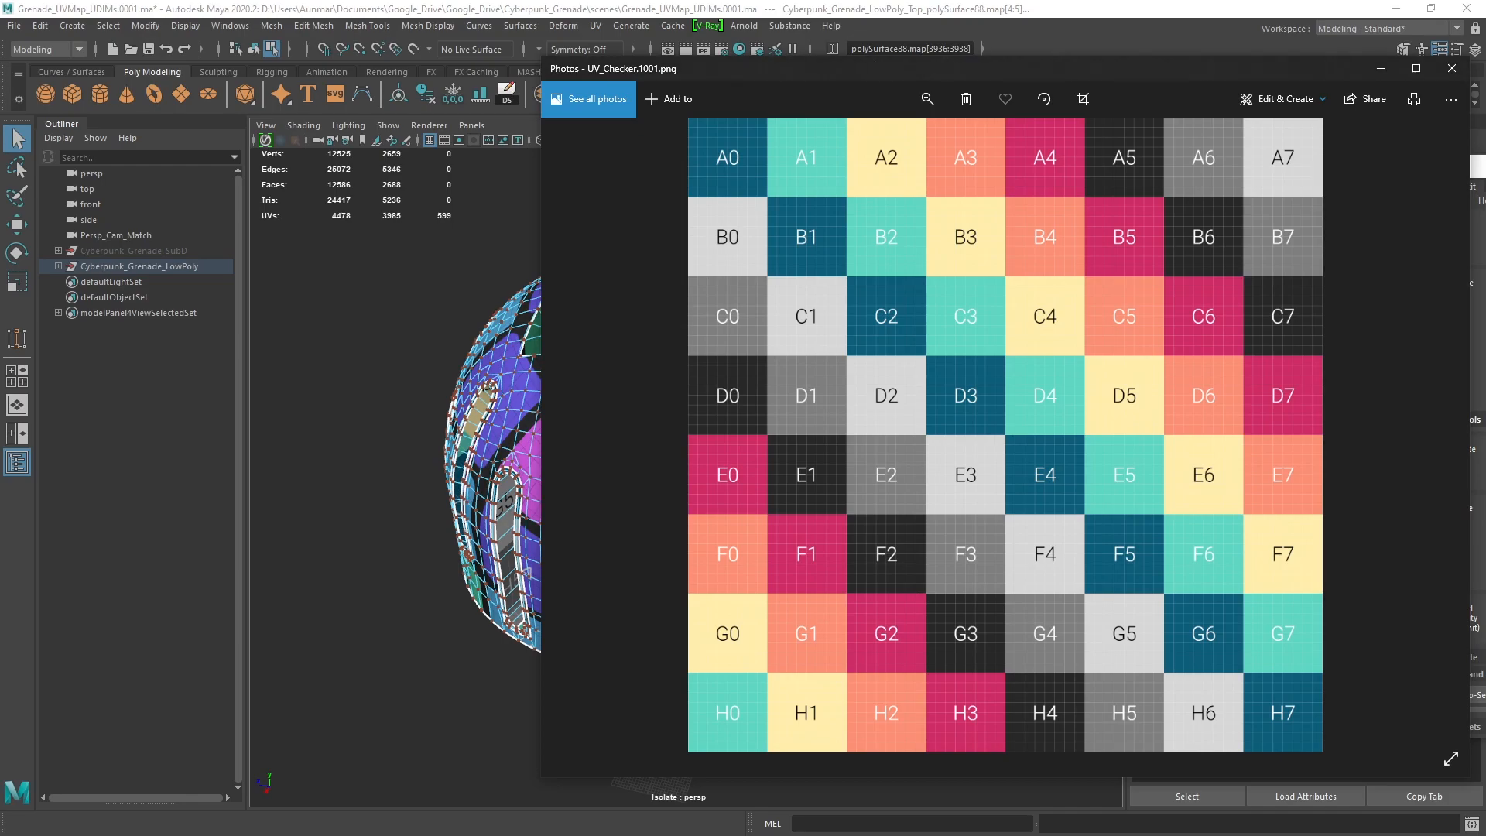
{"action": "key", "text": "Right"}
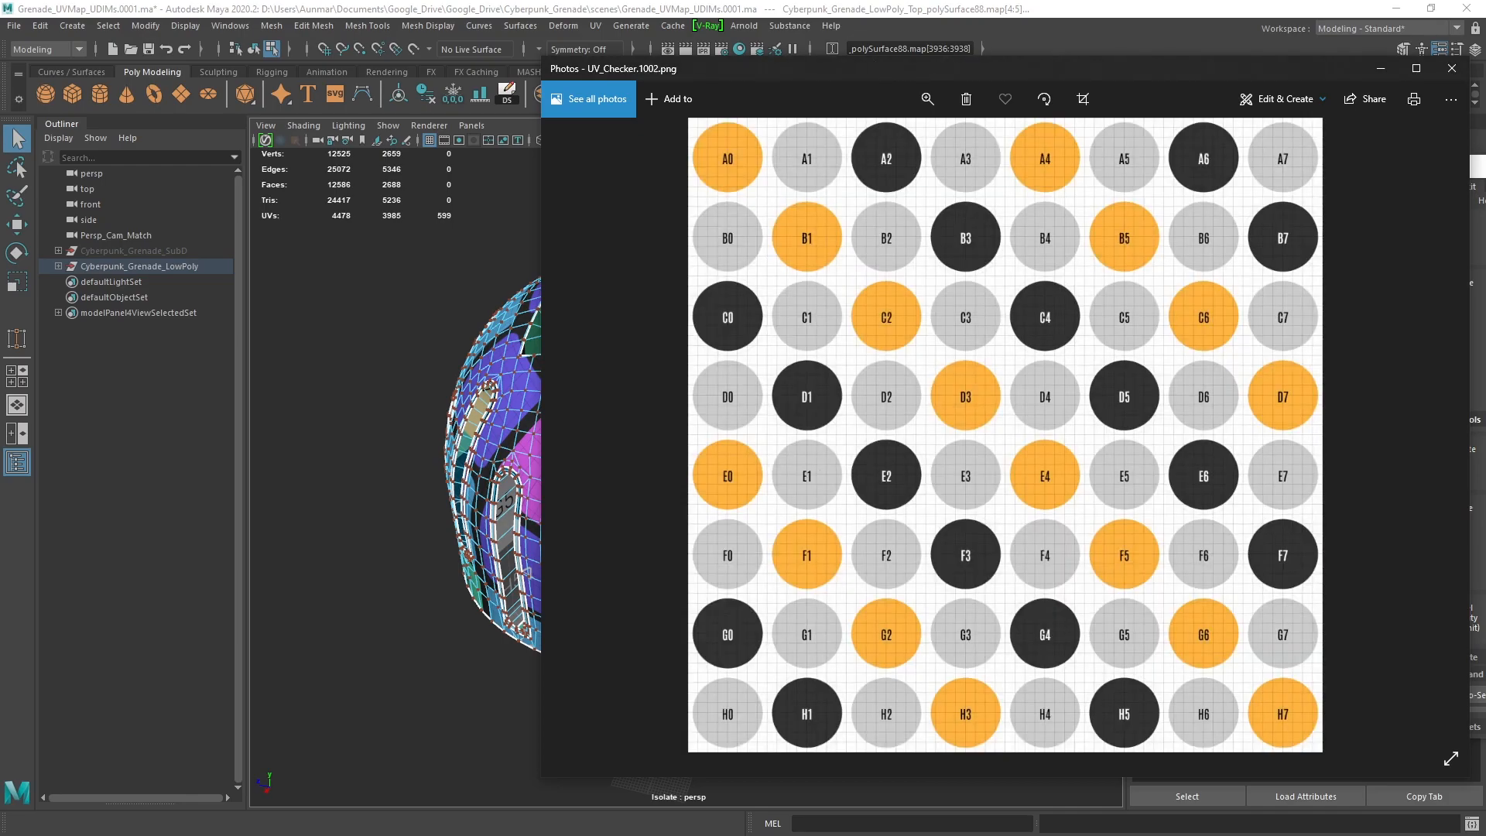
{"action": "left_click", "coordinate": [1074, 7]}
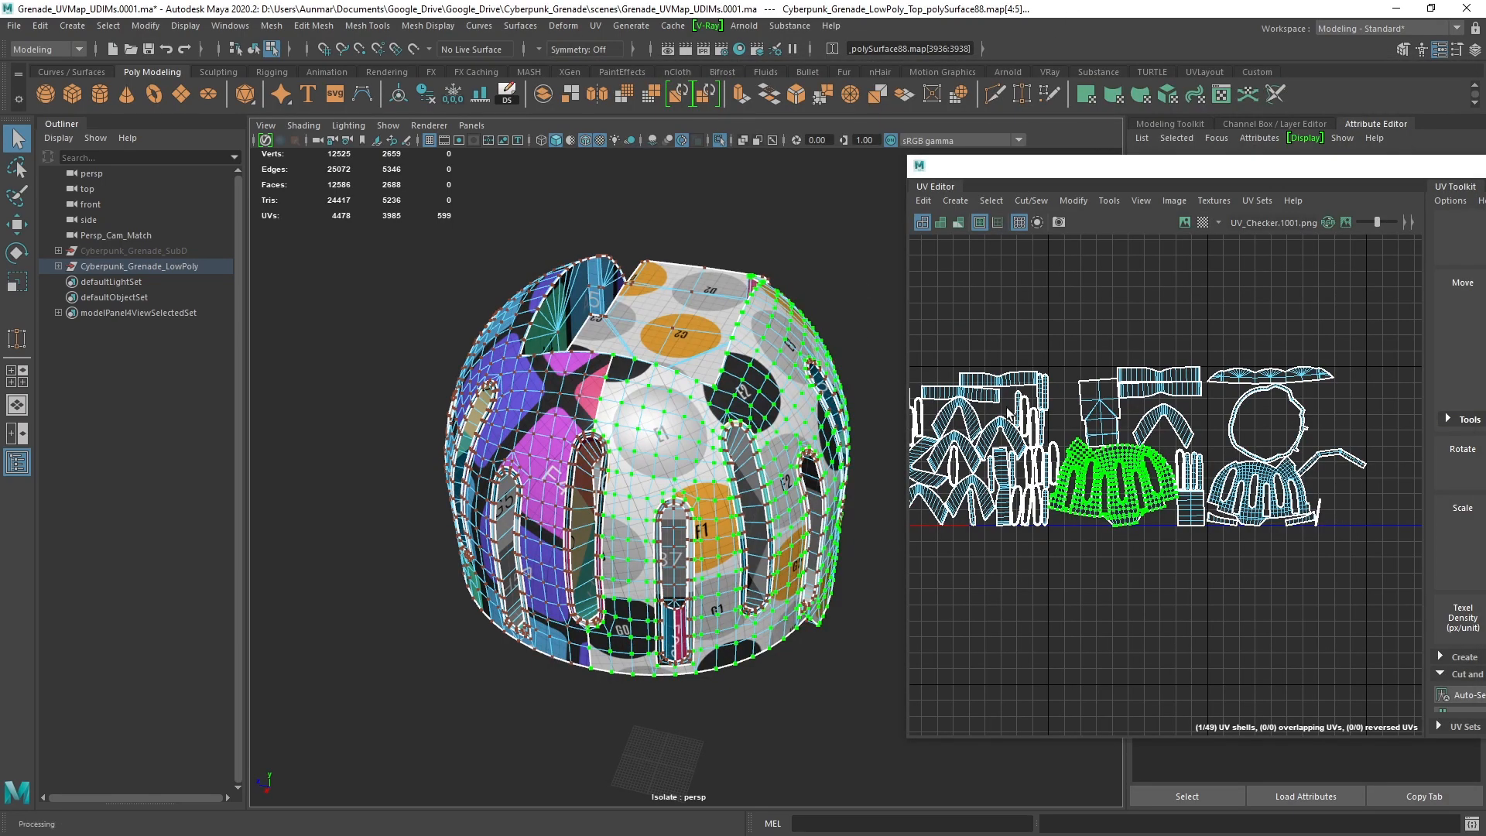
Select the large dome UV shell in the third UDIM tile, compare its pattern with the third checker image, and review the dome
{"action": "left_click", "coordinate": [1270, 479]}
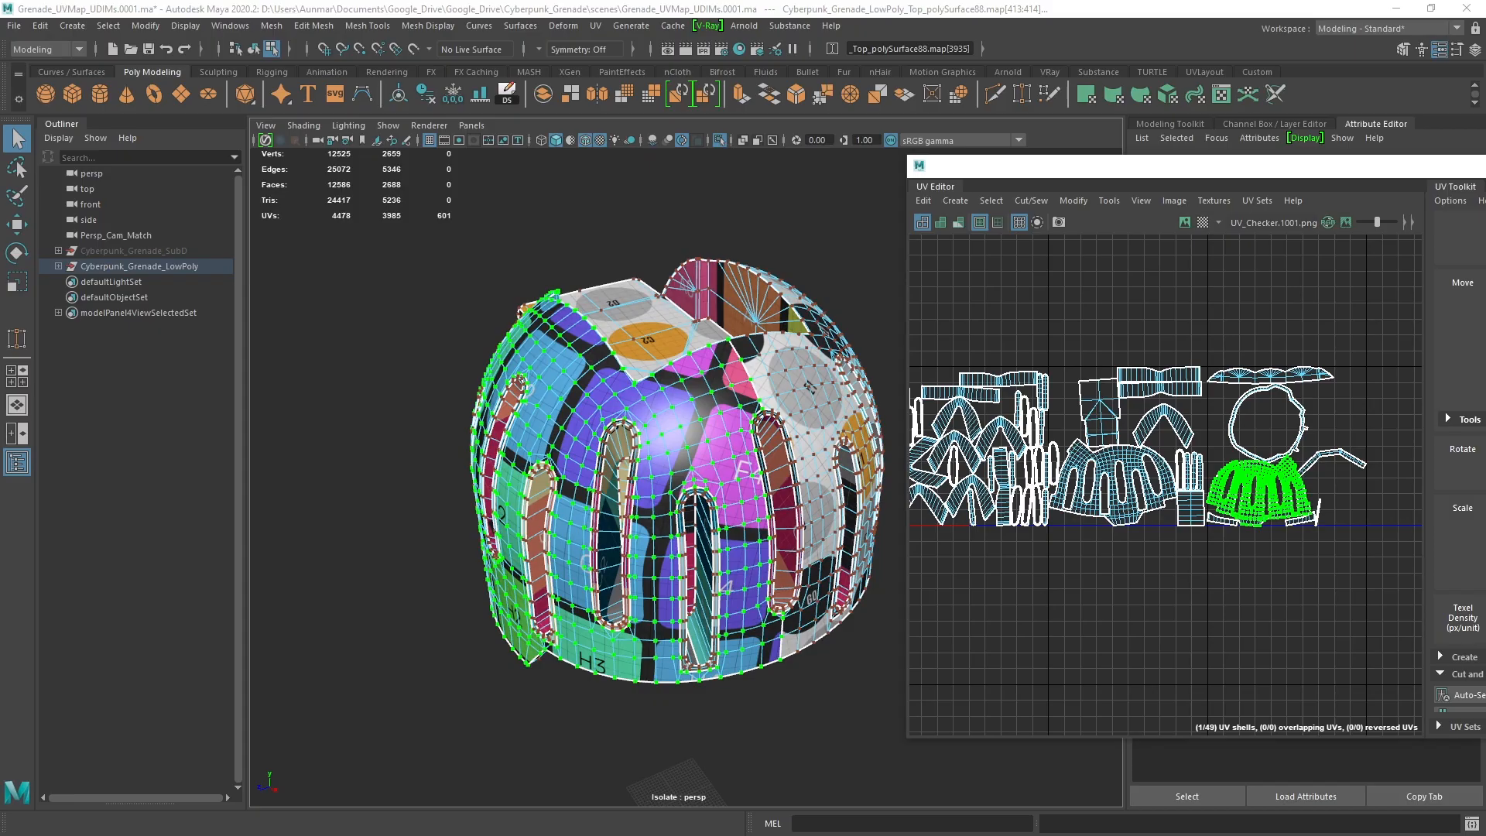
{"action": "key", "text": "alt+Tab"}
{"action": "key", "text": "Right"}
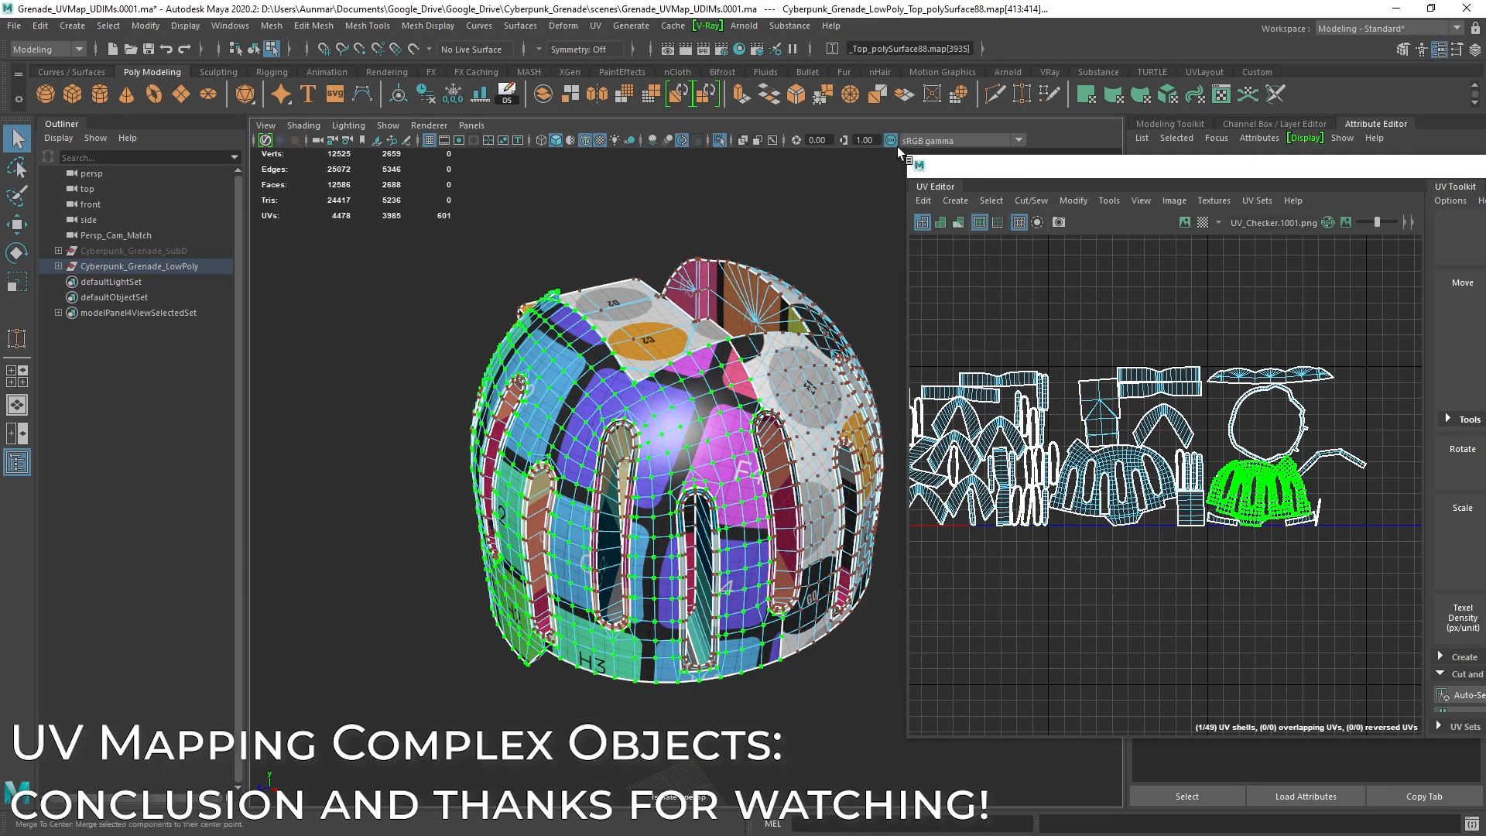
{"action": "left_click_drag", "start_coordinate": [805, 418], "coordinate": [620, 421], "text": "alt"}
{"action": "middle_click_drag", "start_coordinate": [639, 416], "coordinate": [627, 428], "text": "alt"}
{"action": "right_click_drag", "start_coordinate": [652, 321], "coordinate": [639, 466], "text": "alt"}
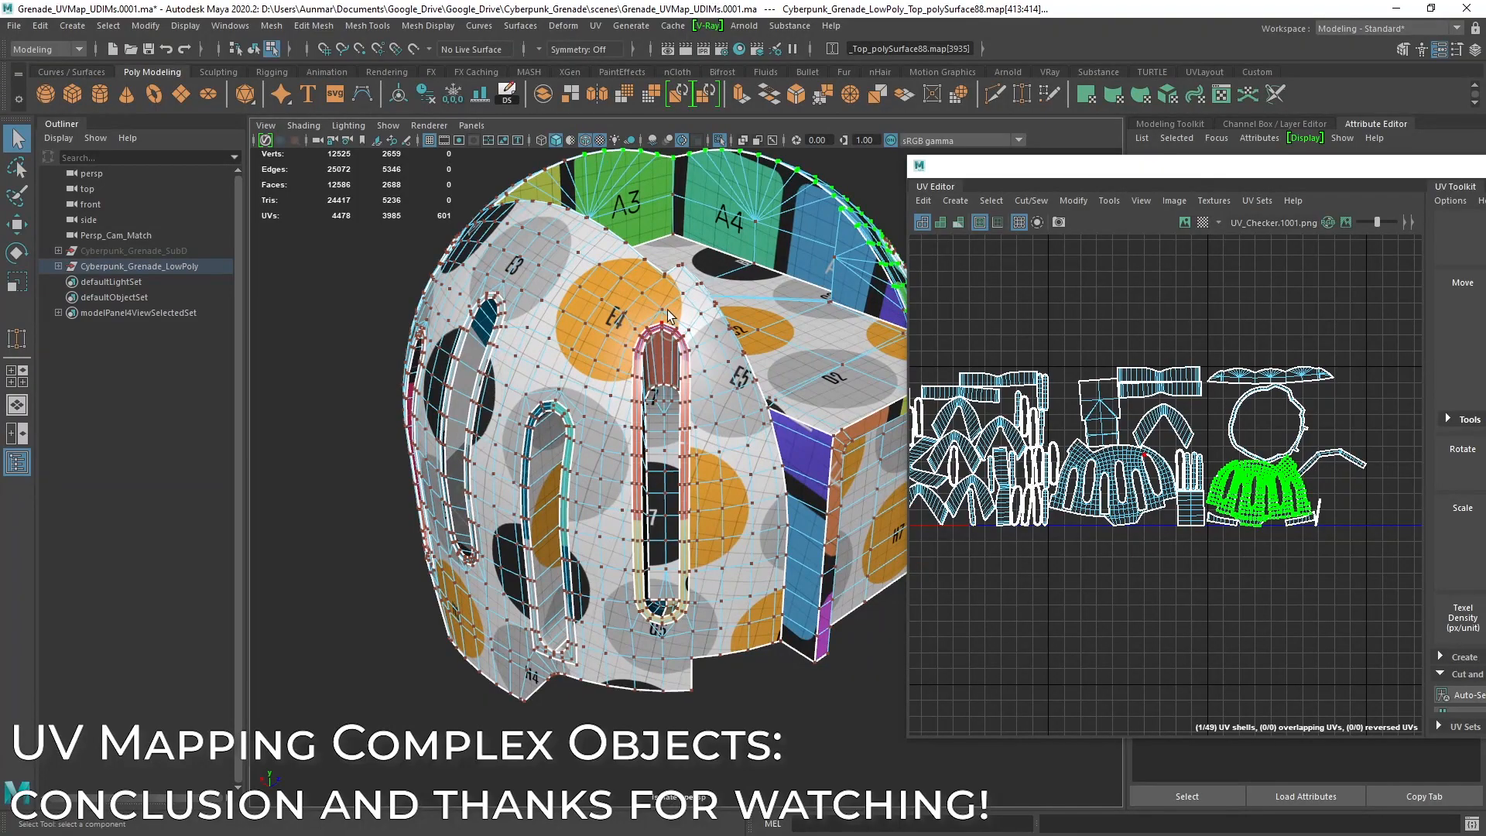
Return the dome from UV selection to object mode and frame the whole piece
{"action": "right_click_drag", "start_coordinate": [675, 331], "coordinate": [843, 199]}
{"action": "middle_click_drag", "start_coordinate": [751, 354], "coordinate": [691, 388], "text": "alt"}
{"action": "right_click_drag", "start_coordinate": [691, 388], "coordinate": [634, 358], "text": "alt"}
{"action": "left_click_drag", "start_coordinate": [763, 418], "coordinate": [699, 379], "text": "alt"}
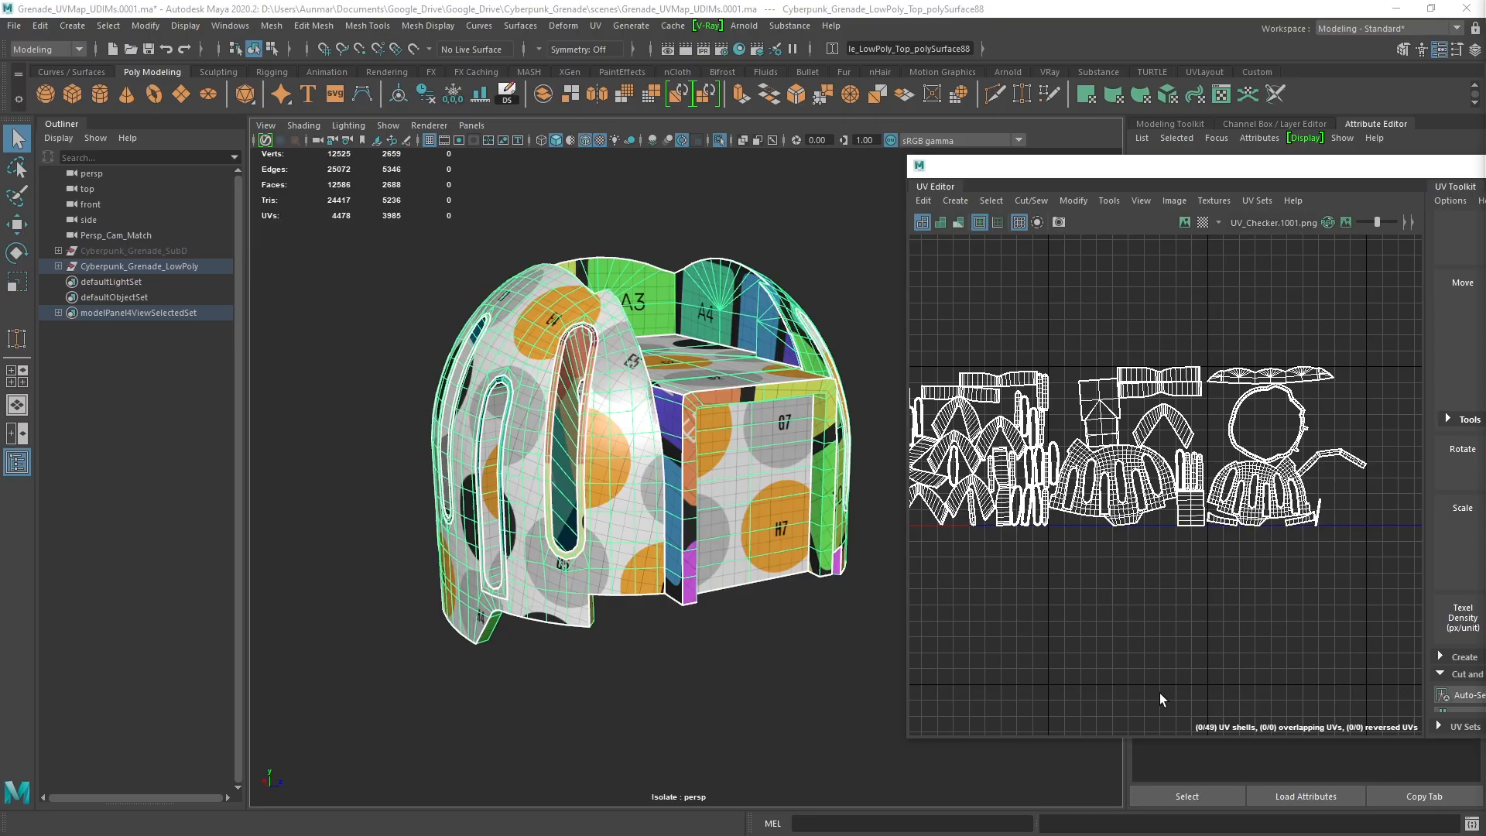
{"action": "scroll", "coordinate": [518, 421], "scroll_direction": "up", "scroll_amount": 4}
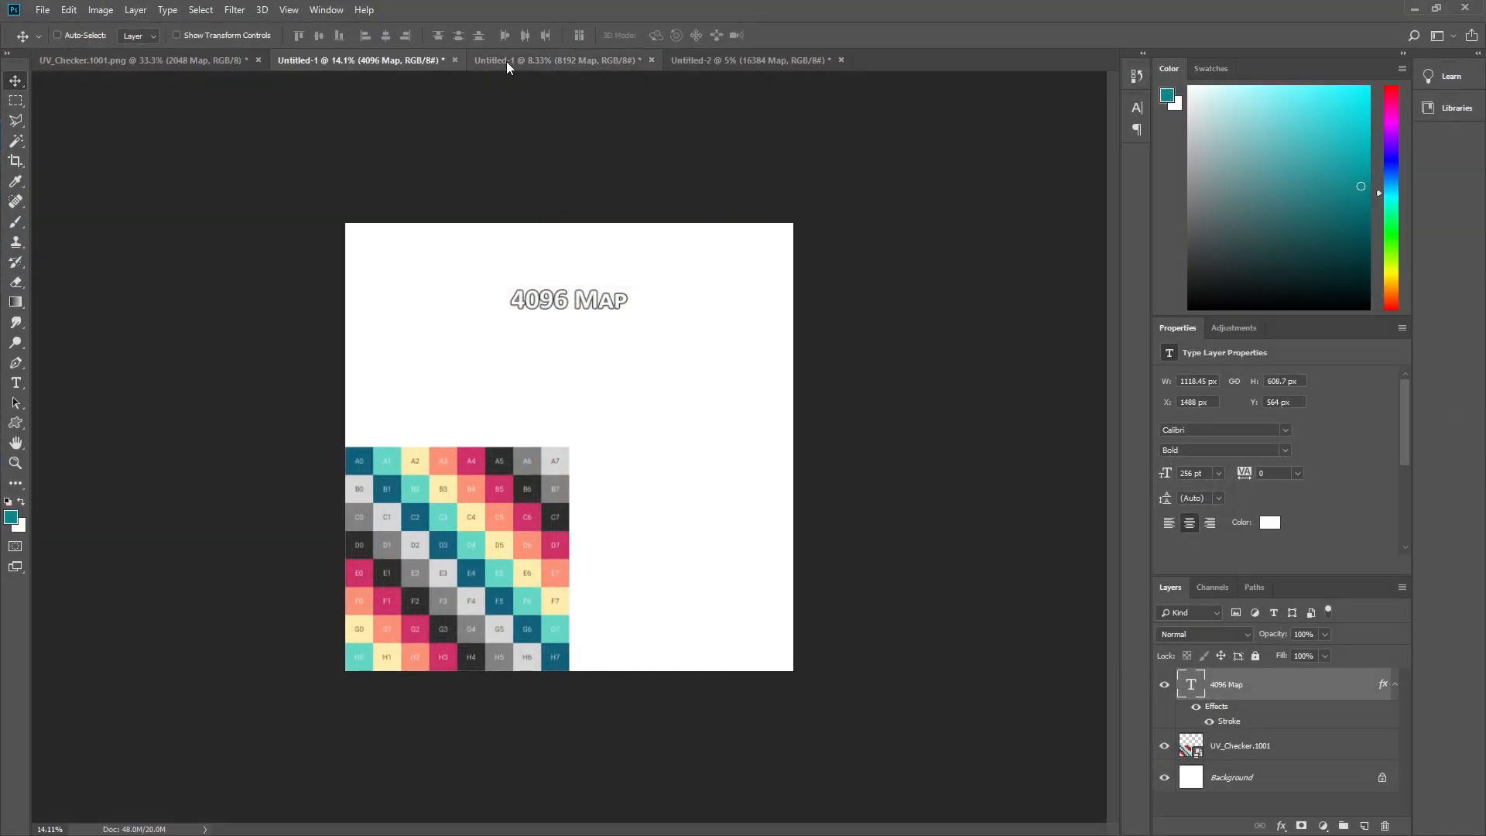
Compare the UV checker's coverage in Photoshop's 8192 and 16384 map documents, and return to Maya
{"action": "left_click", "coordinate": [514, 62]}
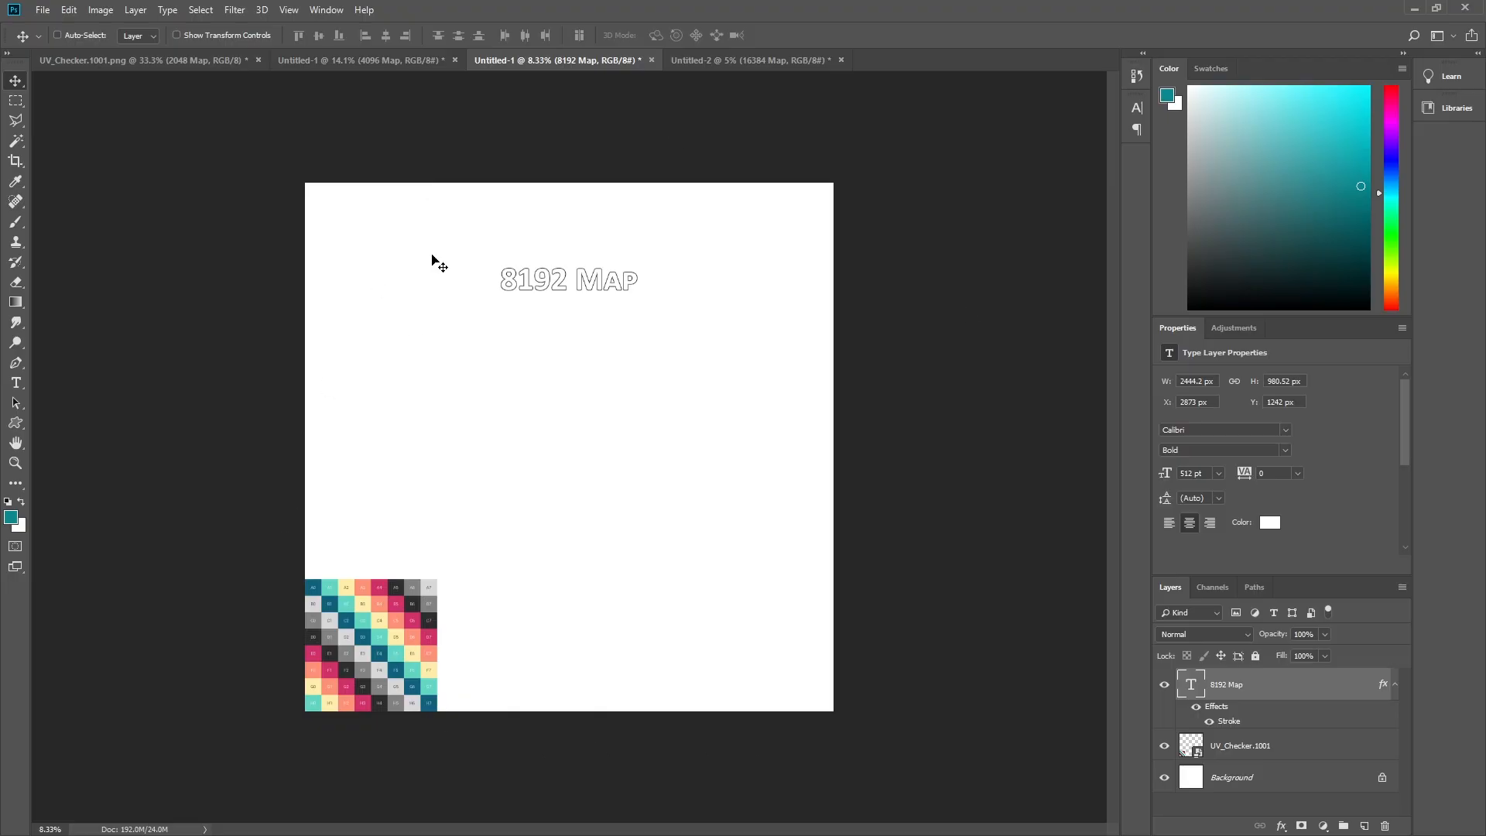
{"action": "left_click", "coordinate": [723, 61]}
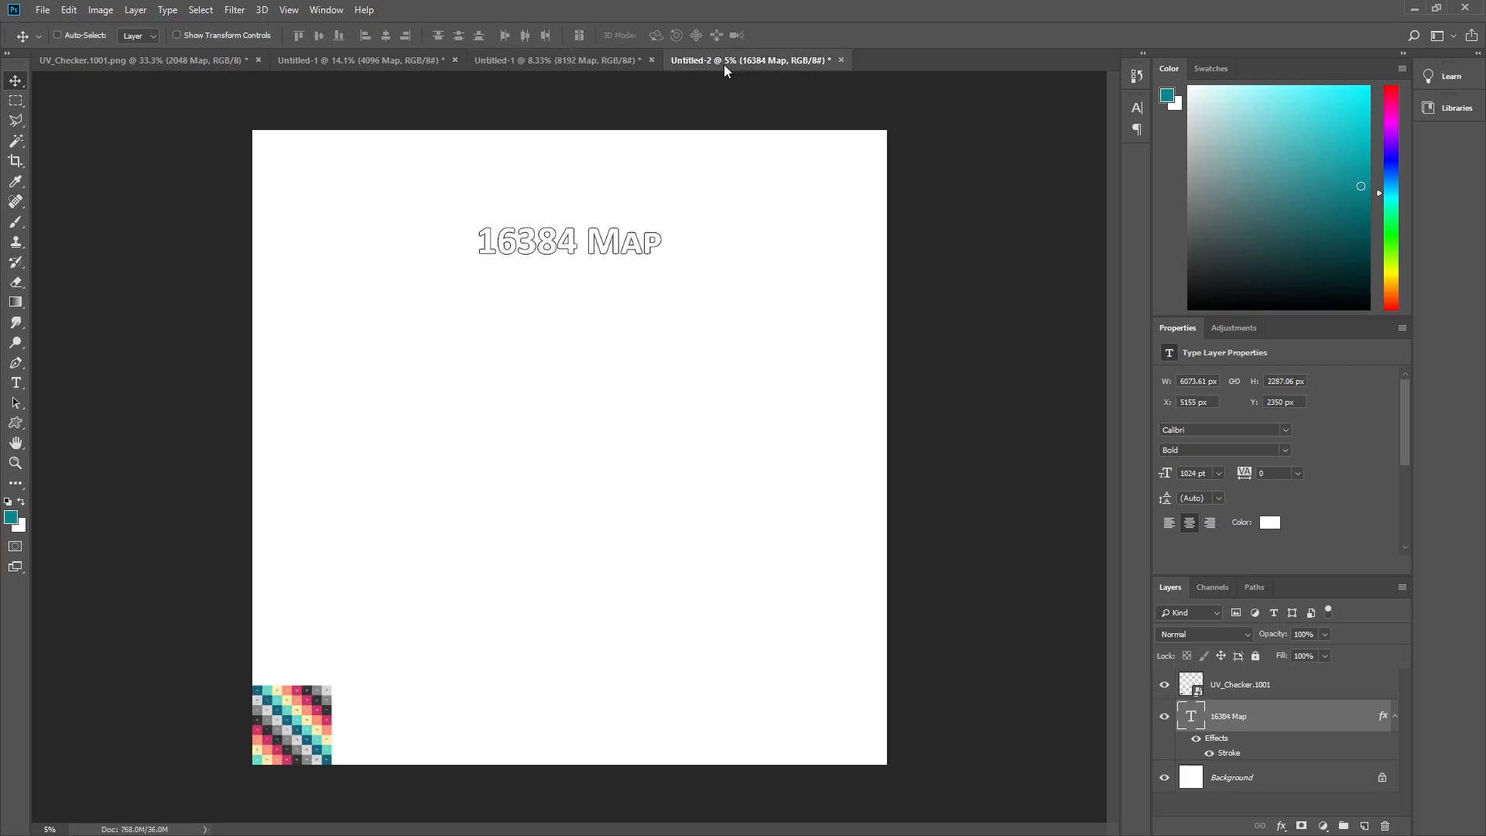
{"action": "left_click", "coordinate": [557, 60]}
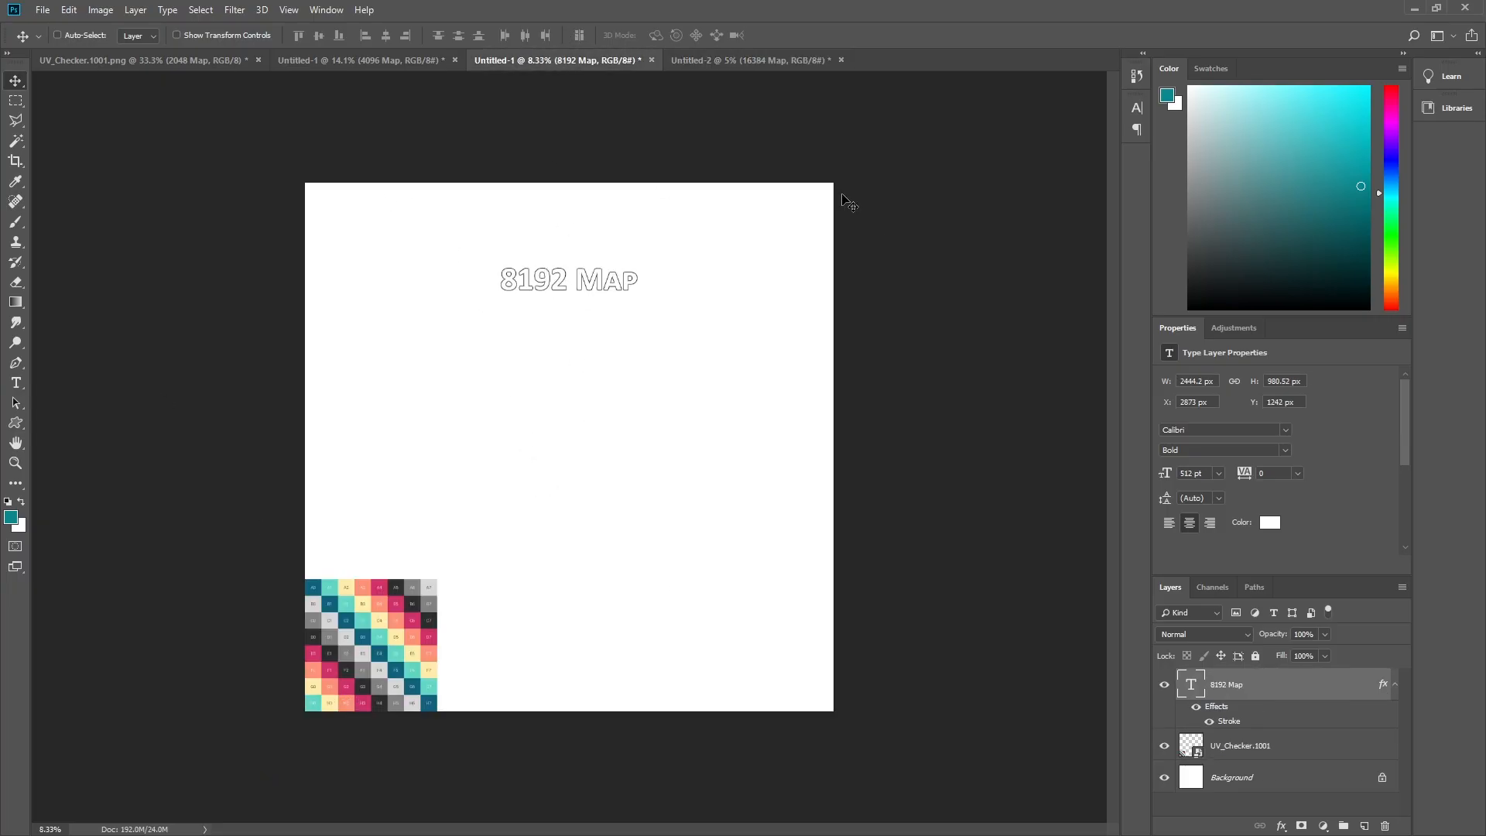
{"action": "left_click", "coordinate": [1414, 8]}
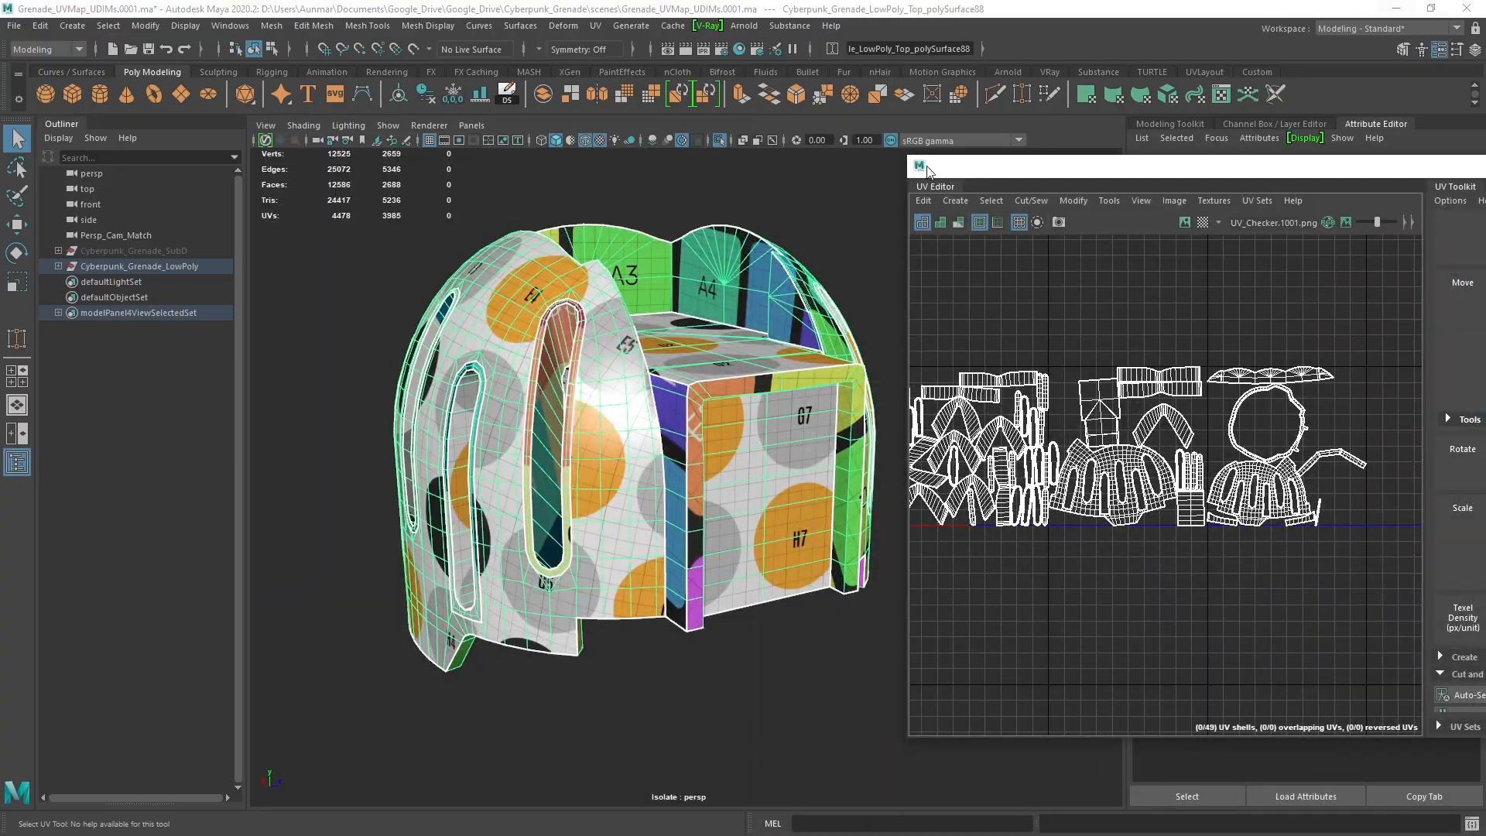
Examine the checker patterns around both sides of the dome alongside its full UDIM layout in the UV Editor
{"action": "middle_click_drag", "start_coordinate": [1121, 496], "coordinate": [1188, 499], "text": "alt"}
{"action": "left_click_drag", "start_coordinate": [598, 441], "coordinate": [531, 450], "text": "alt"}
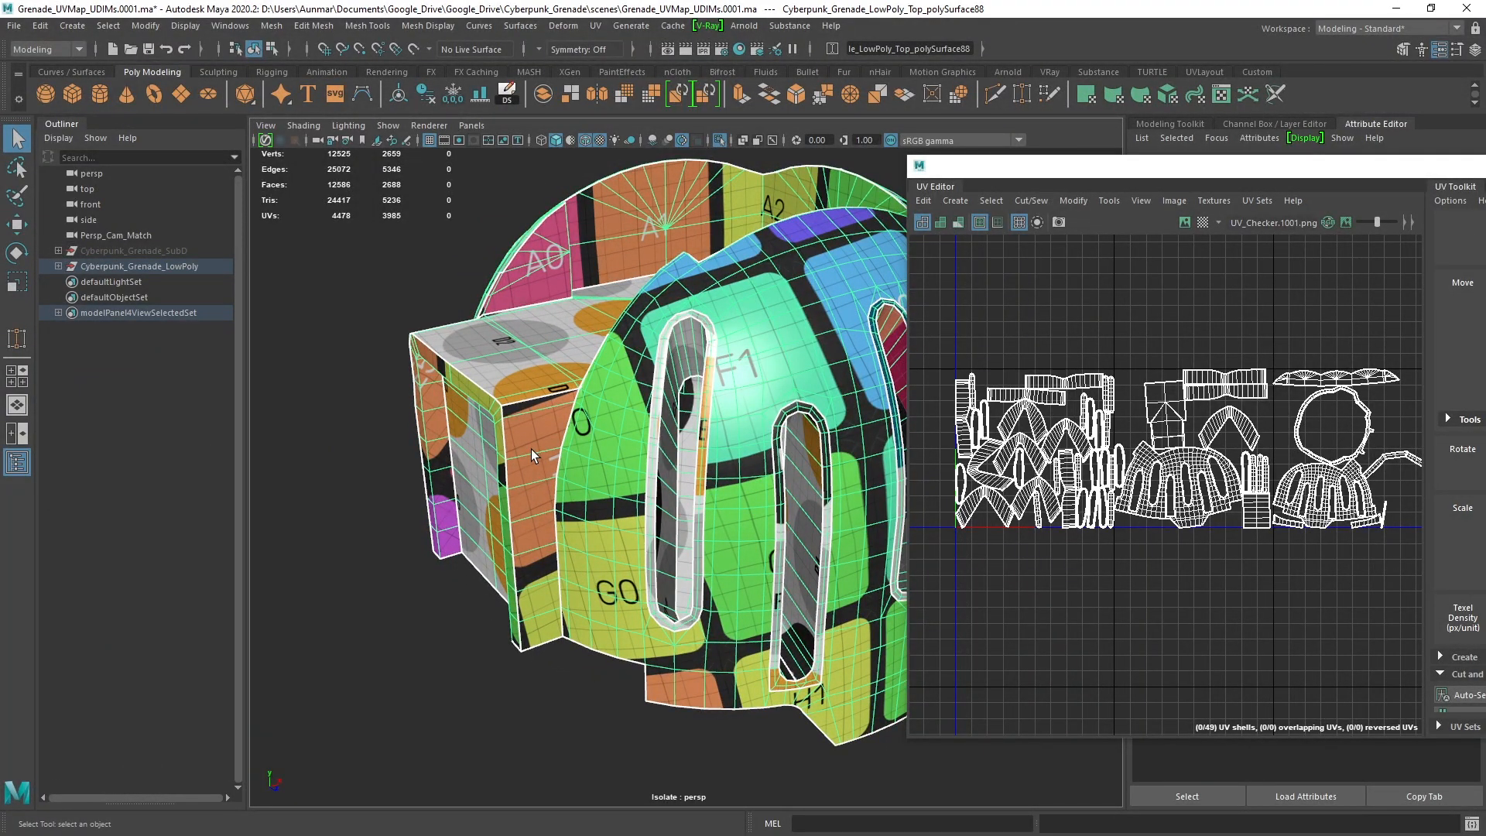
{"action": "left_click_drag", "start_coordinate": [531, 449], "coordinate": [683, 447], "text": "alt"}
{"action": "right_click_drag", "start_coordinate": [683, 448], "coordinate": [665, 436], "text": "alt"}
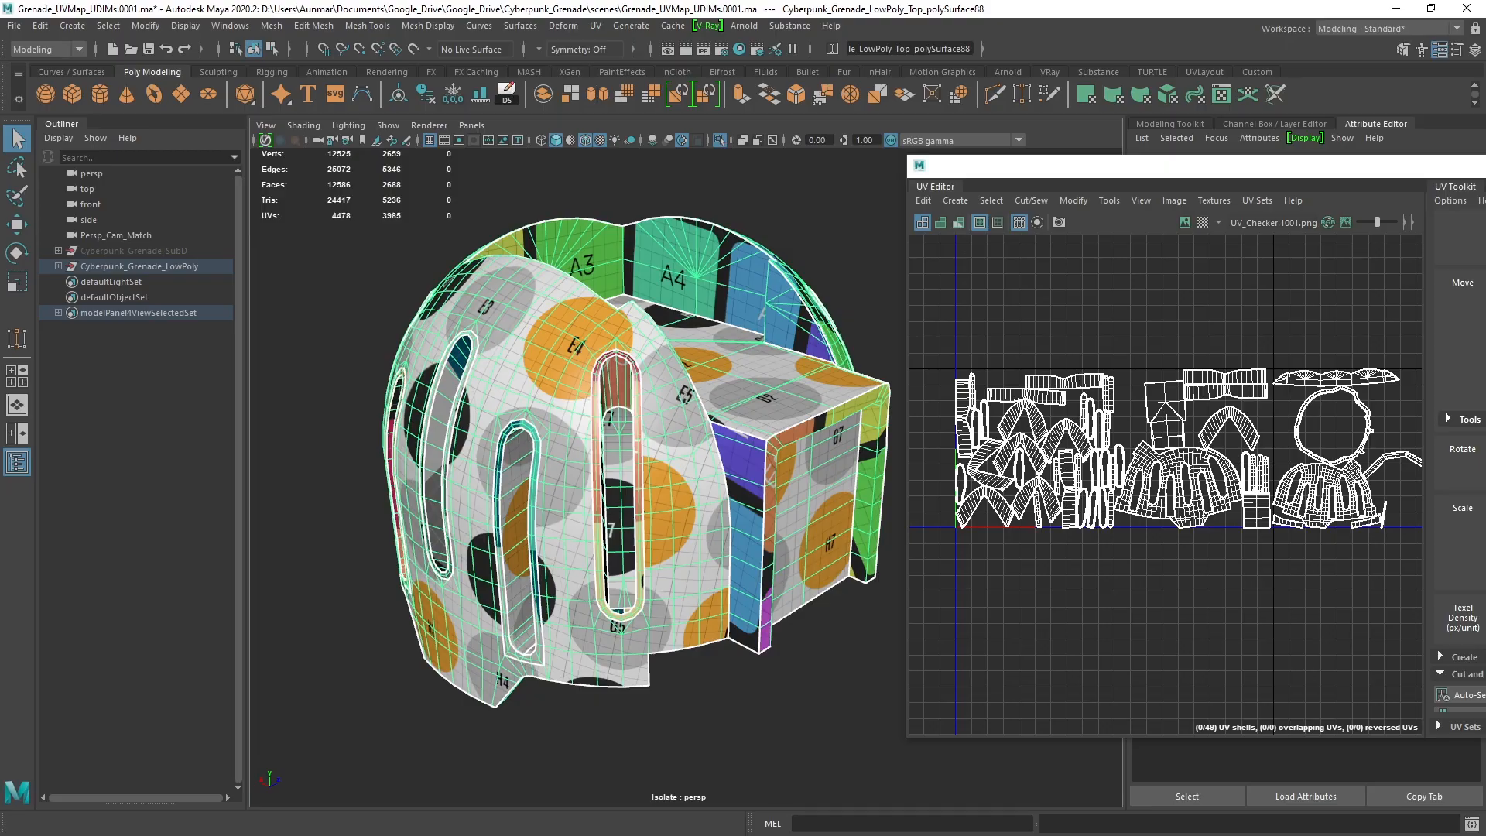
{"action": "left_click_drag", "start_coordinate": [1246, 170], "coordinate": [1201, 167]}
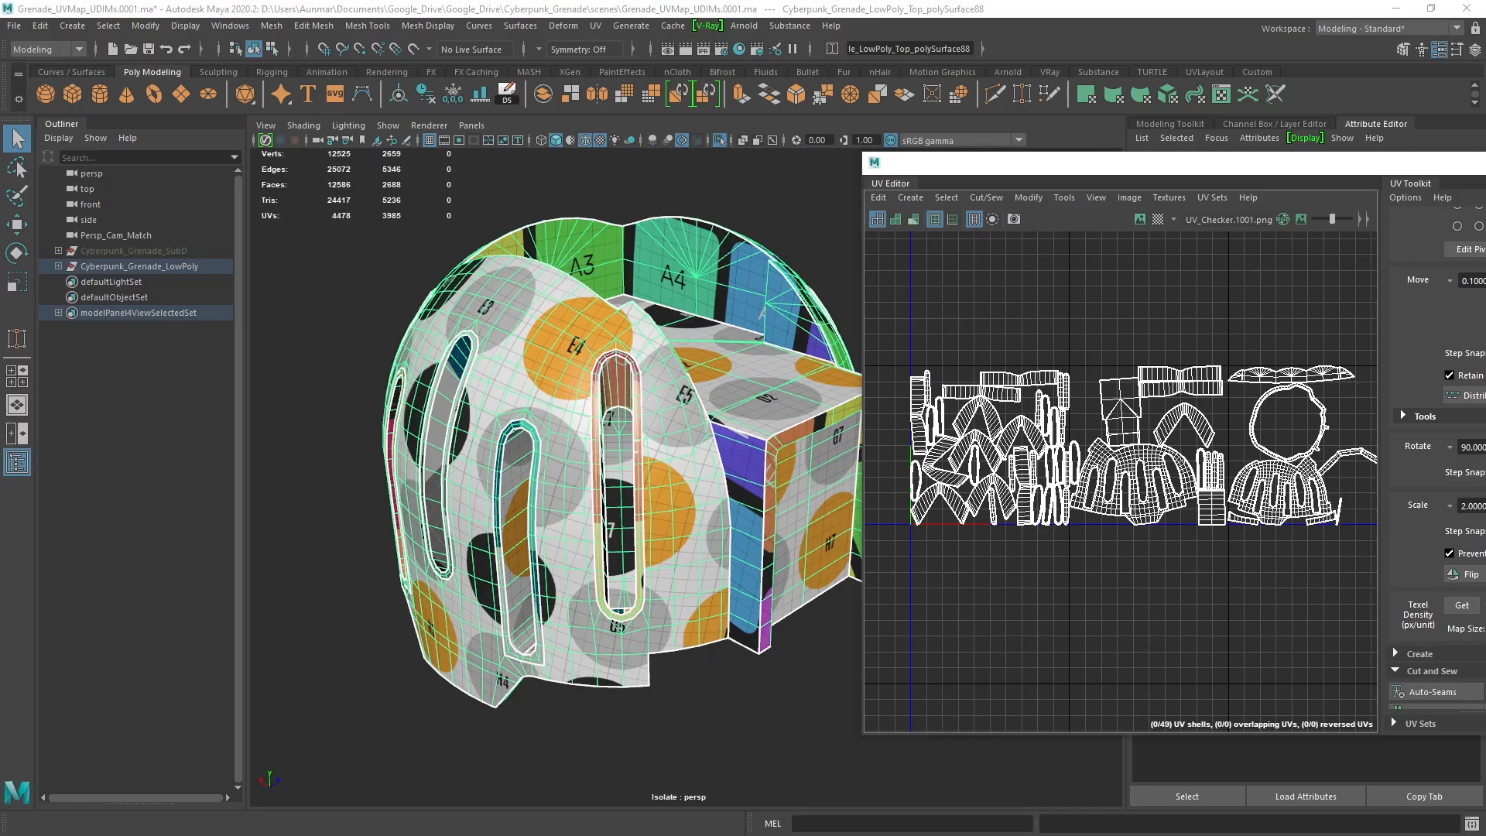
Turn off the dome's isolation to show the complete grenade, and deselect the dome
{"action": "right_click_drag", "start_coordinate": [705, 334], "coordinate": [606, 421], "text": "alt"}
{"action": "key", "text": "ctrl+1"}
{"action": "left_click_drag", "start_coordinate": [619, 427], "coordinate": [741, 489], "text": "alt"}
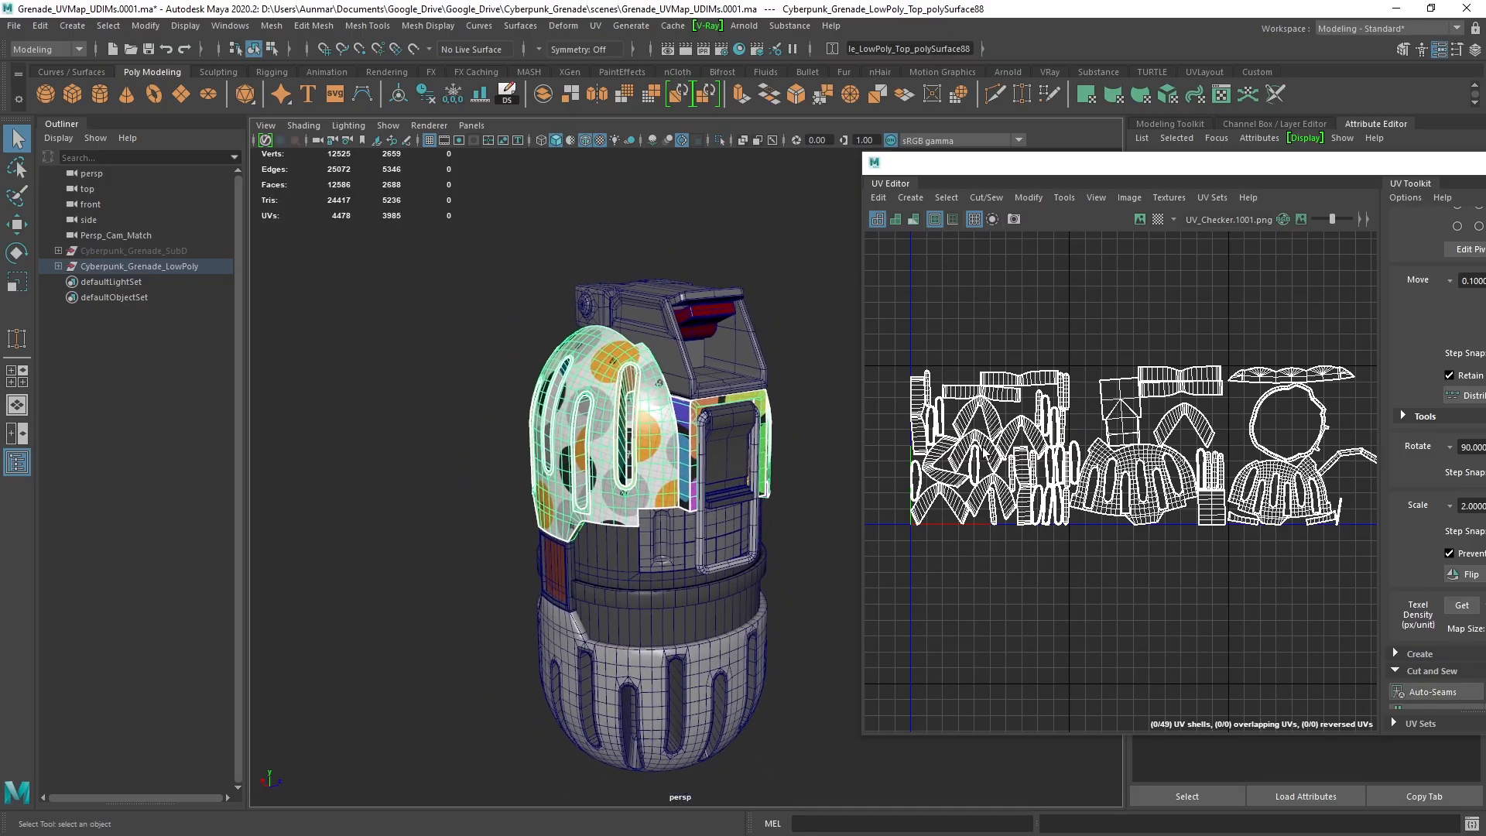
{"action": "left_click", "coordinate": [776, 230]}
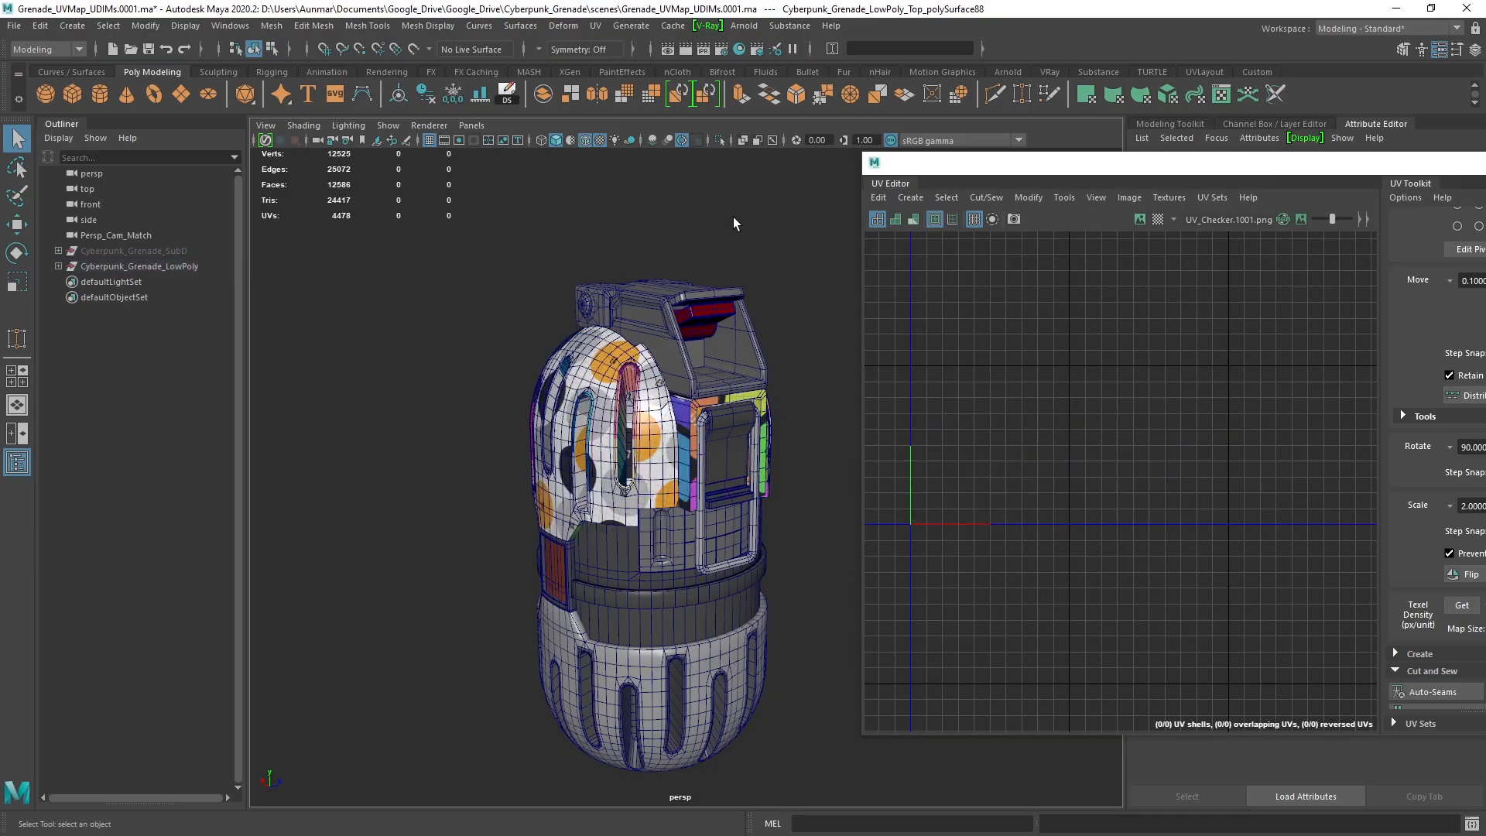